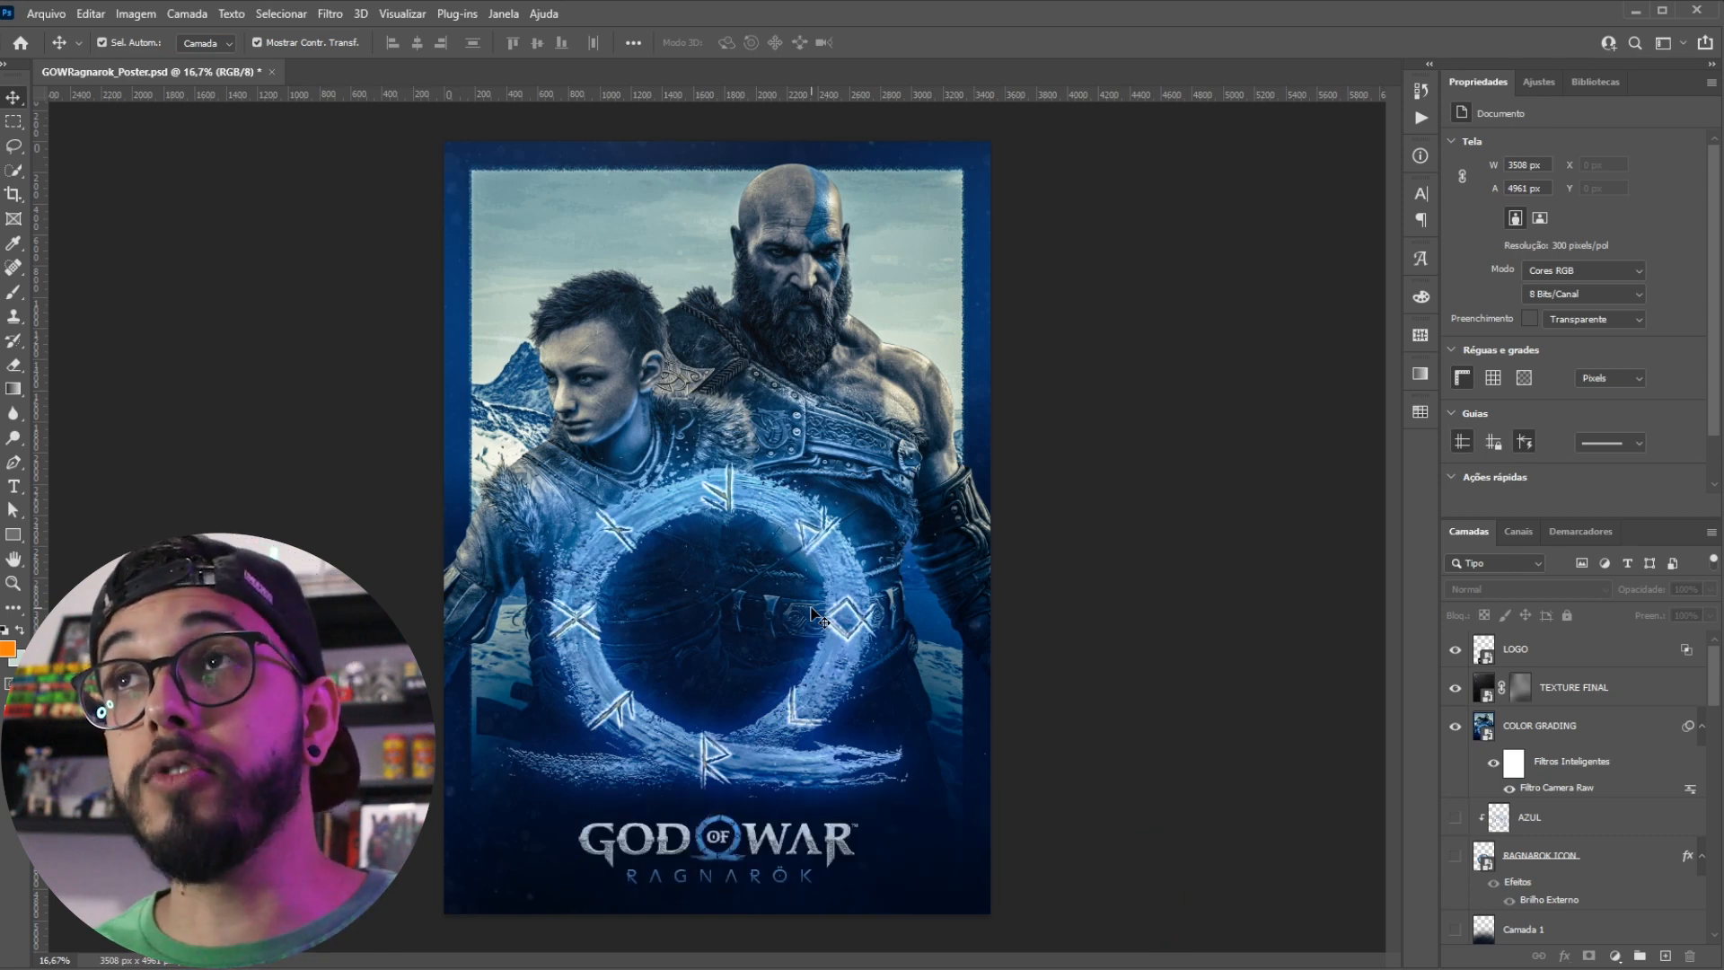
# Step: Switch to Bridge, browse the Assets folder and compare the previews of the Atreus and Kratos character images
pyautogui.scroll(1, 812, 615)
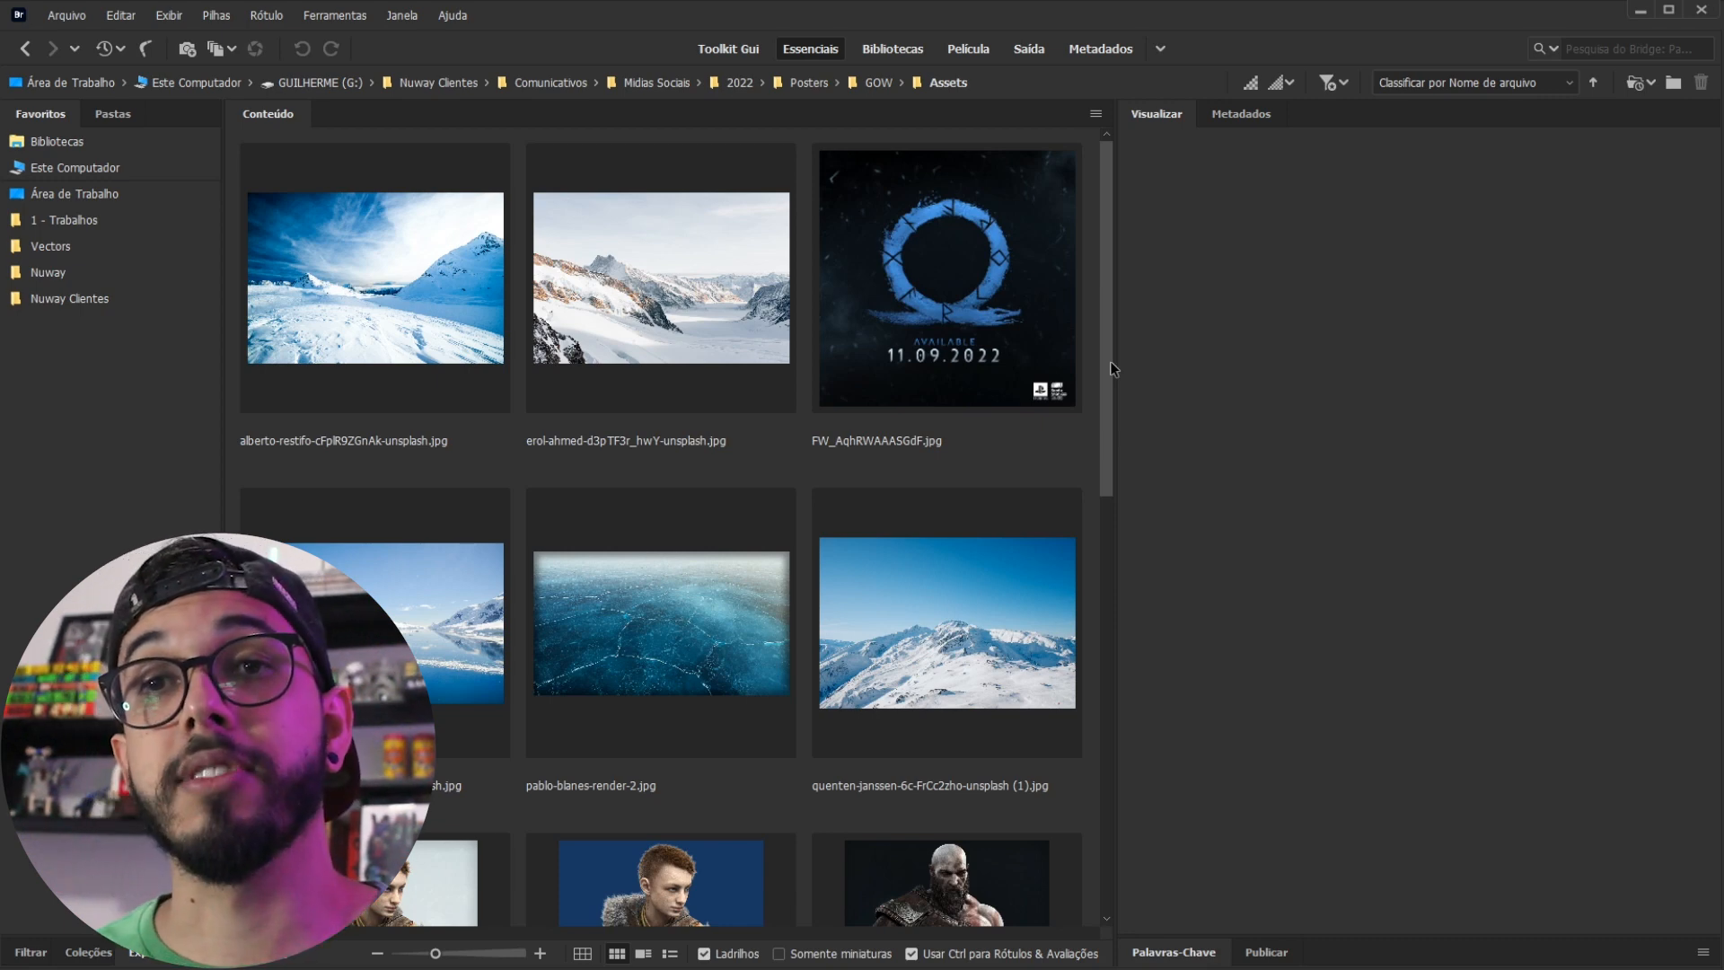
pyautogui.scroll(-10, 914, 547)
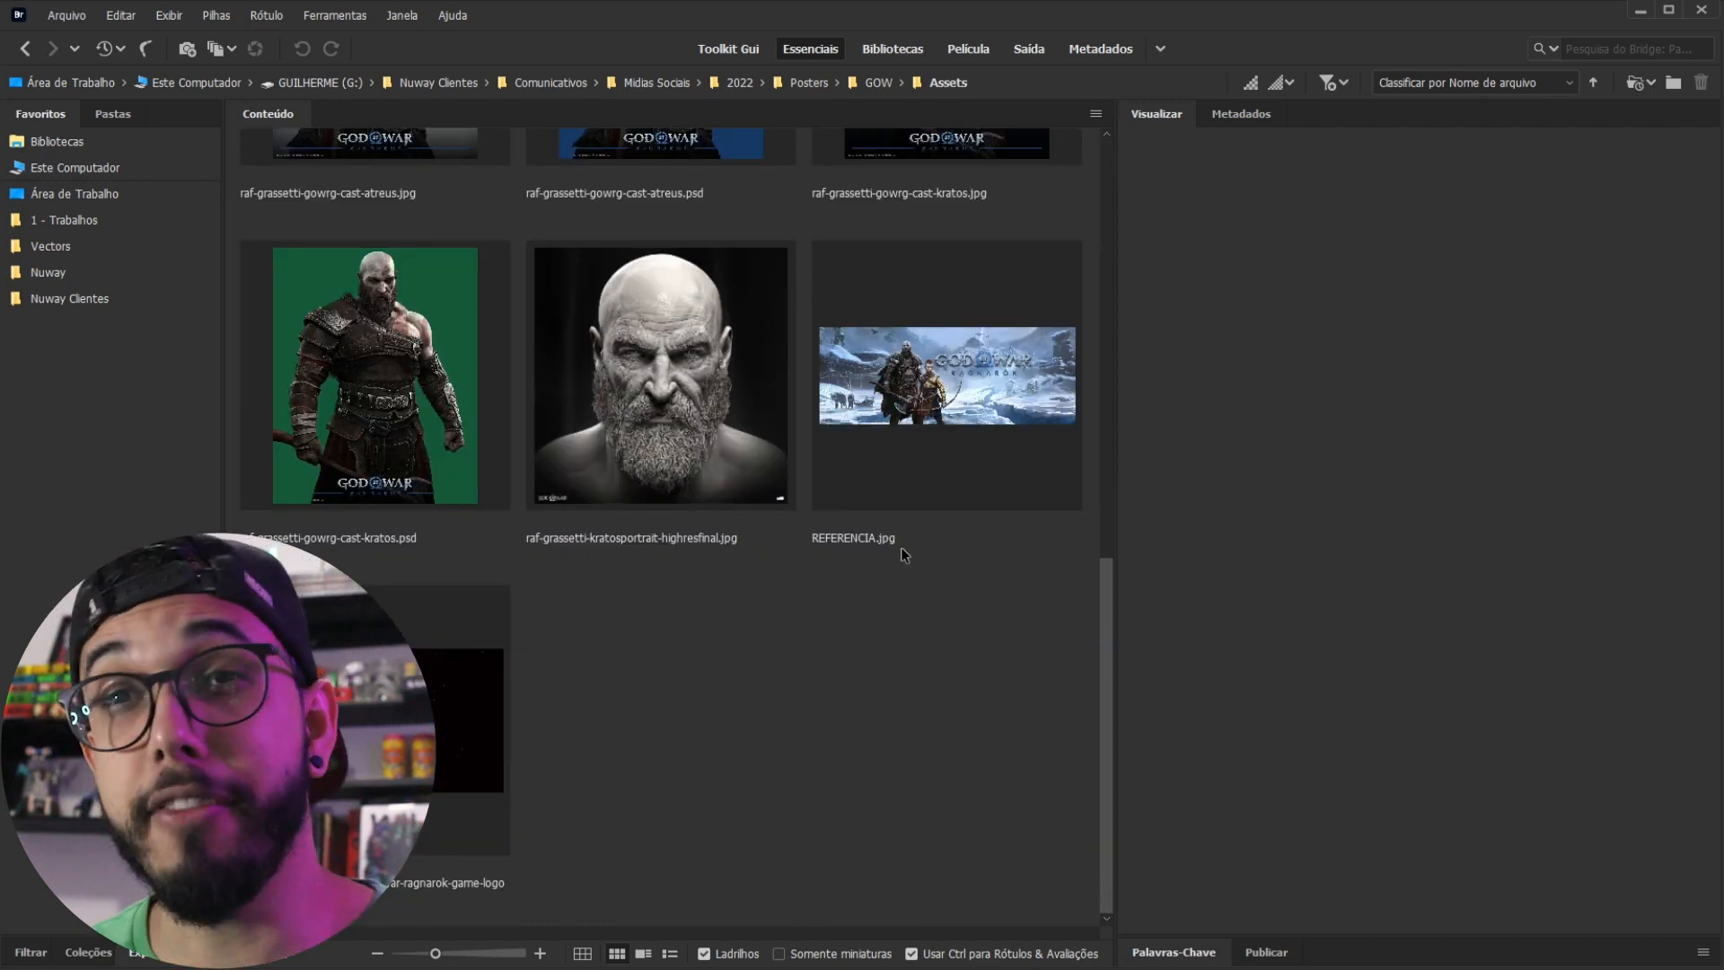
pyautogui.scroll(5, 929, 527)
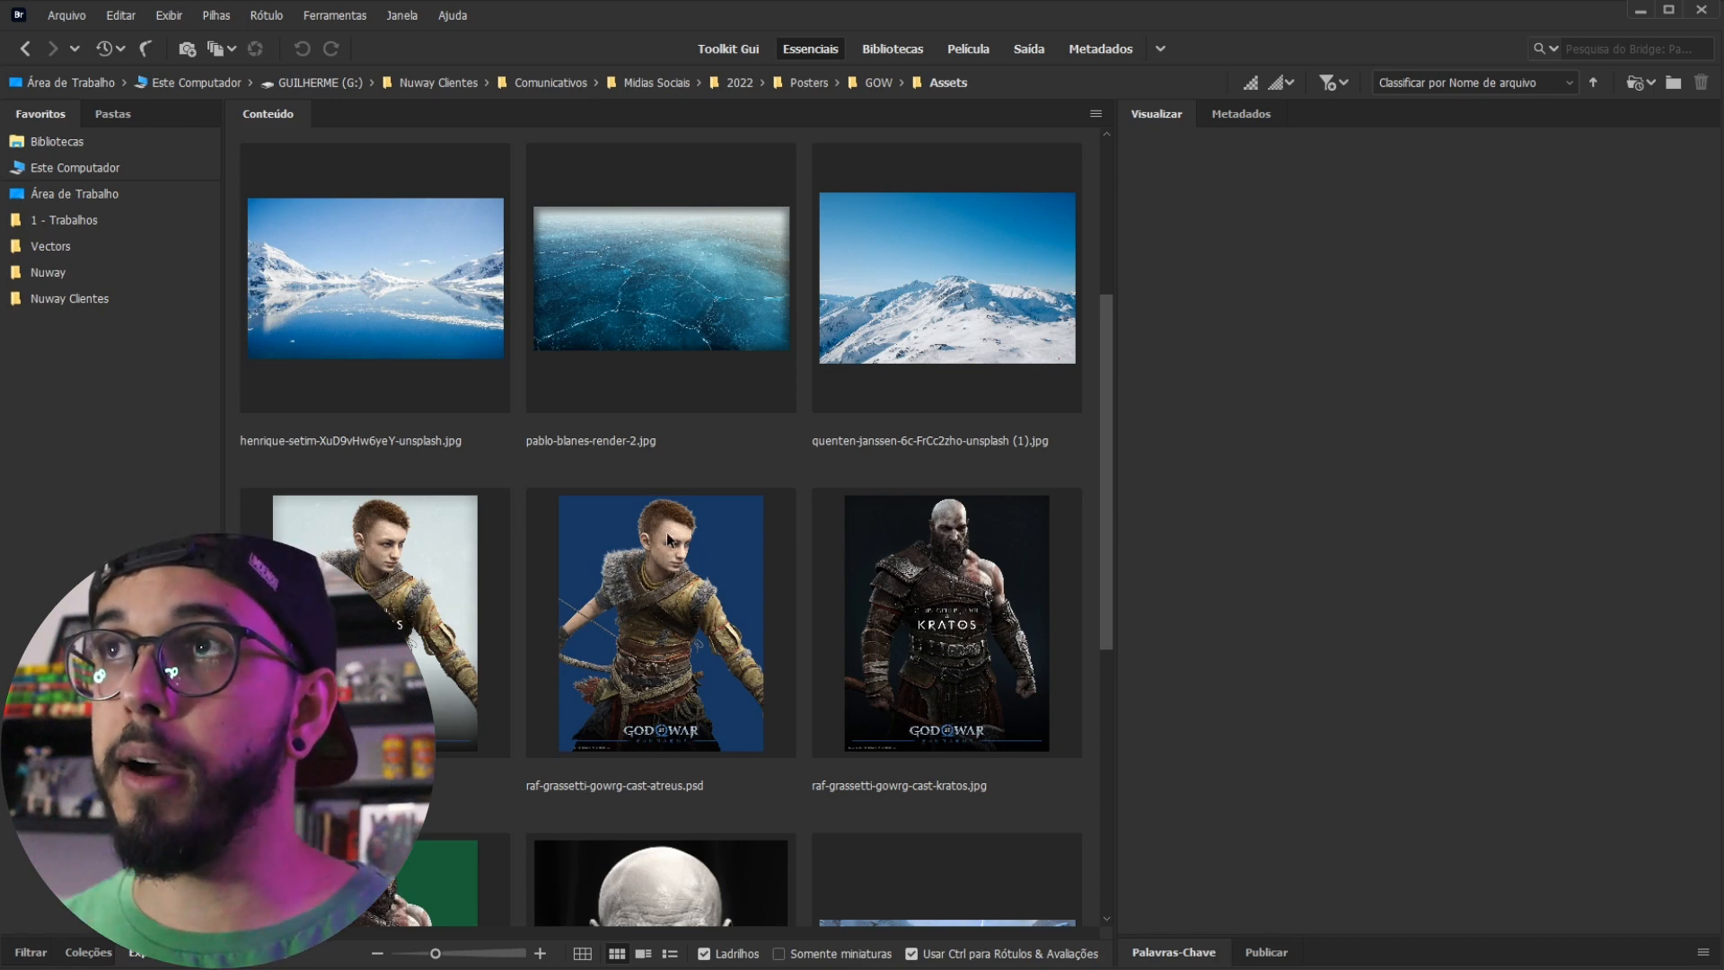
pyautogui.scroll(-5, 699, 593)
pyautogui.scroll(5, 699, 593)
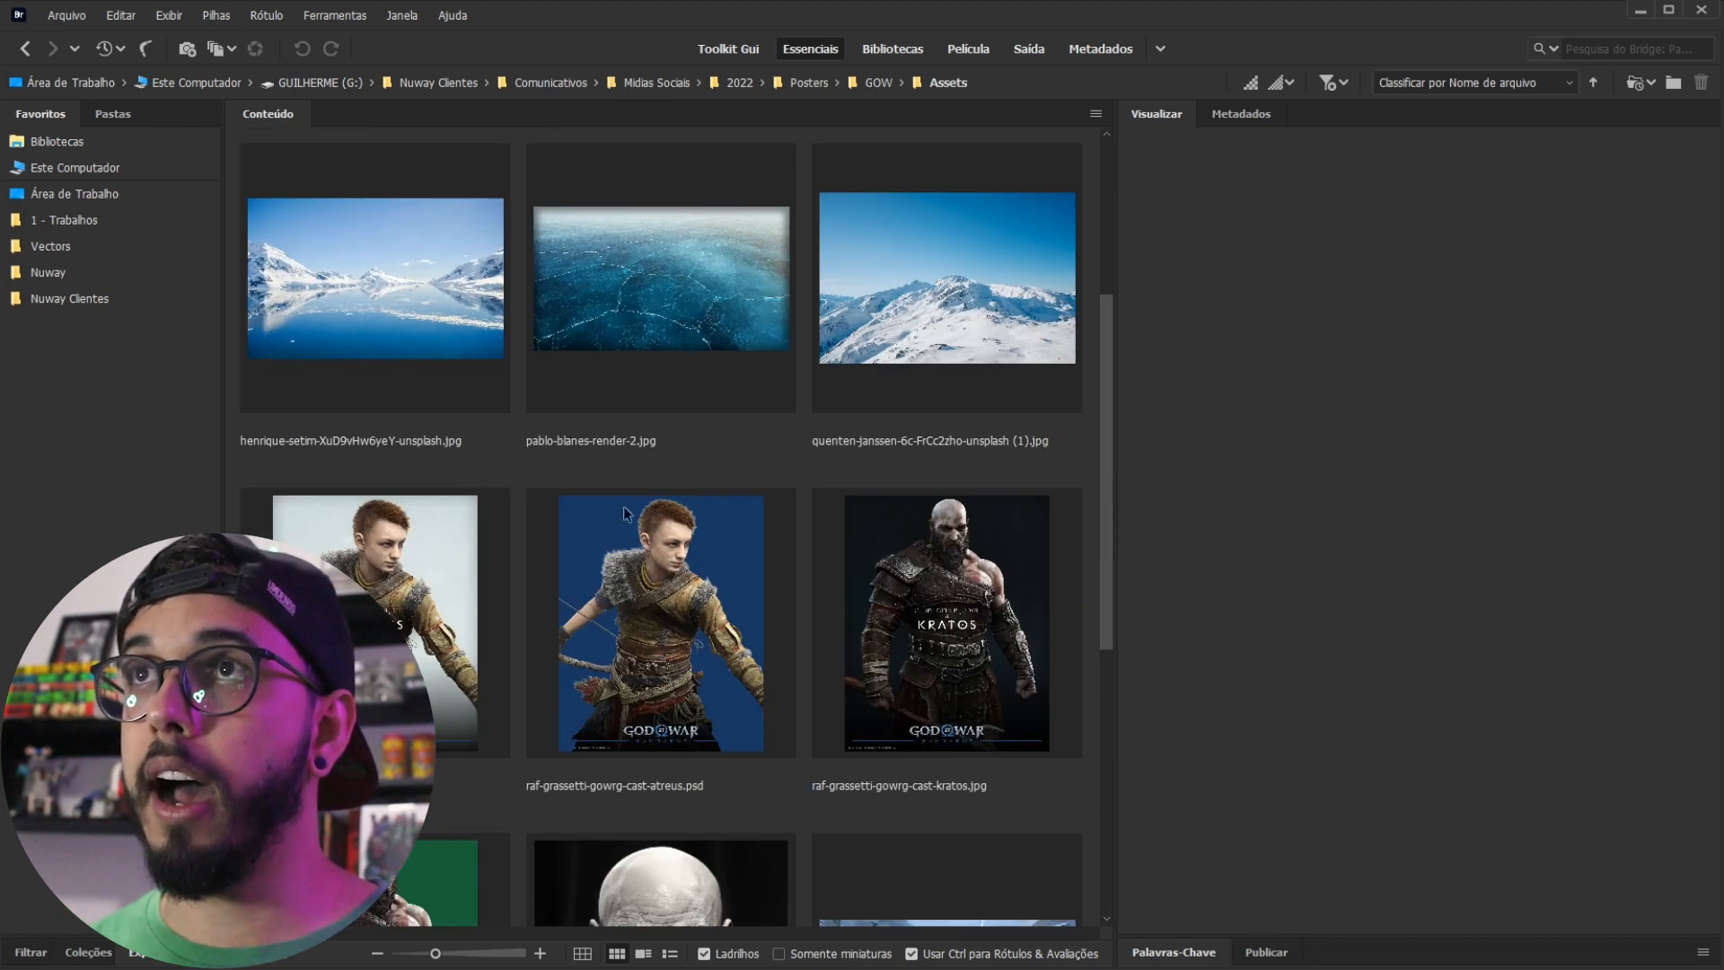
pyautogui.click(946, 619)
pyautogui.click(389, 589)
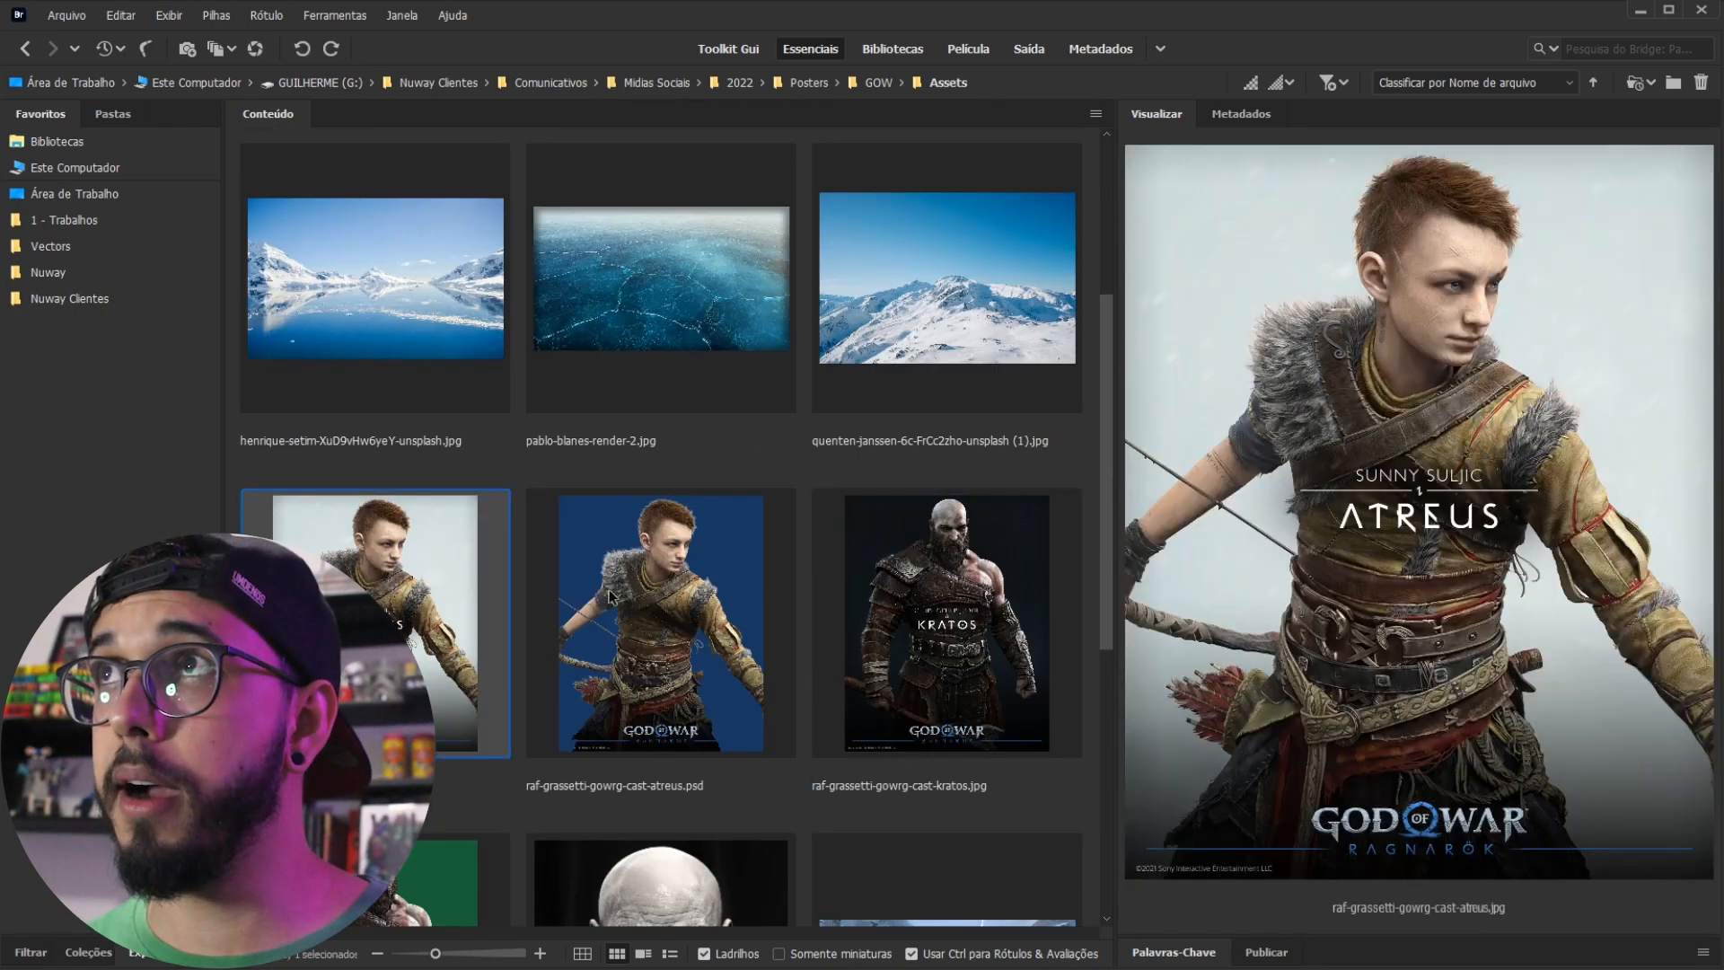
pyautogui.click(934, 613)
pyautogui.click(390, 589)
pyautogui.click(928, 581)
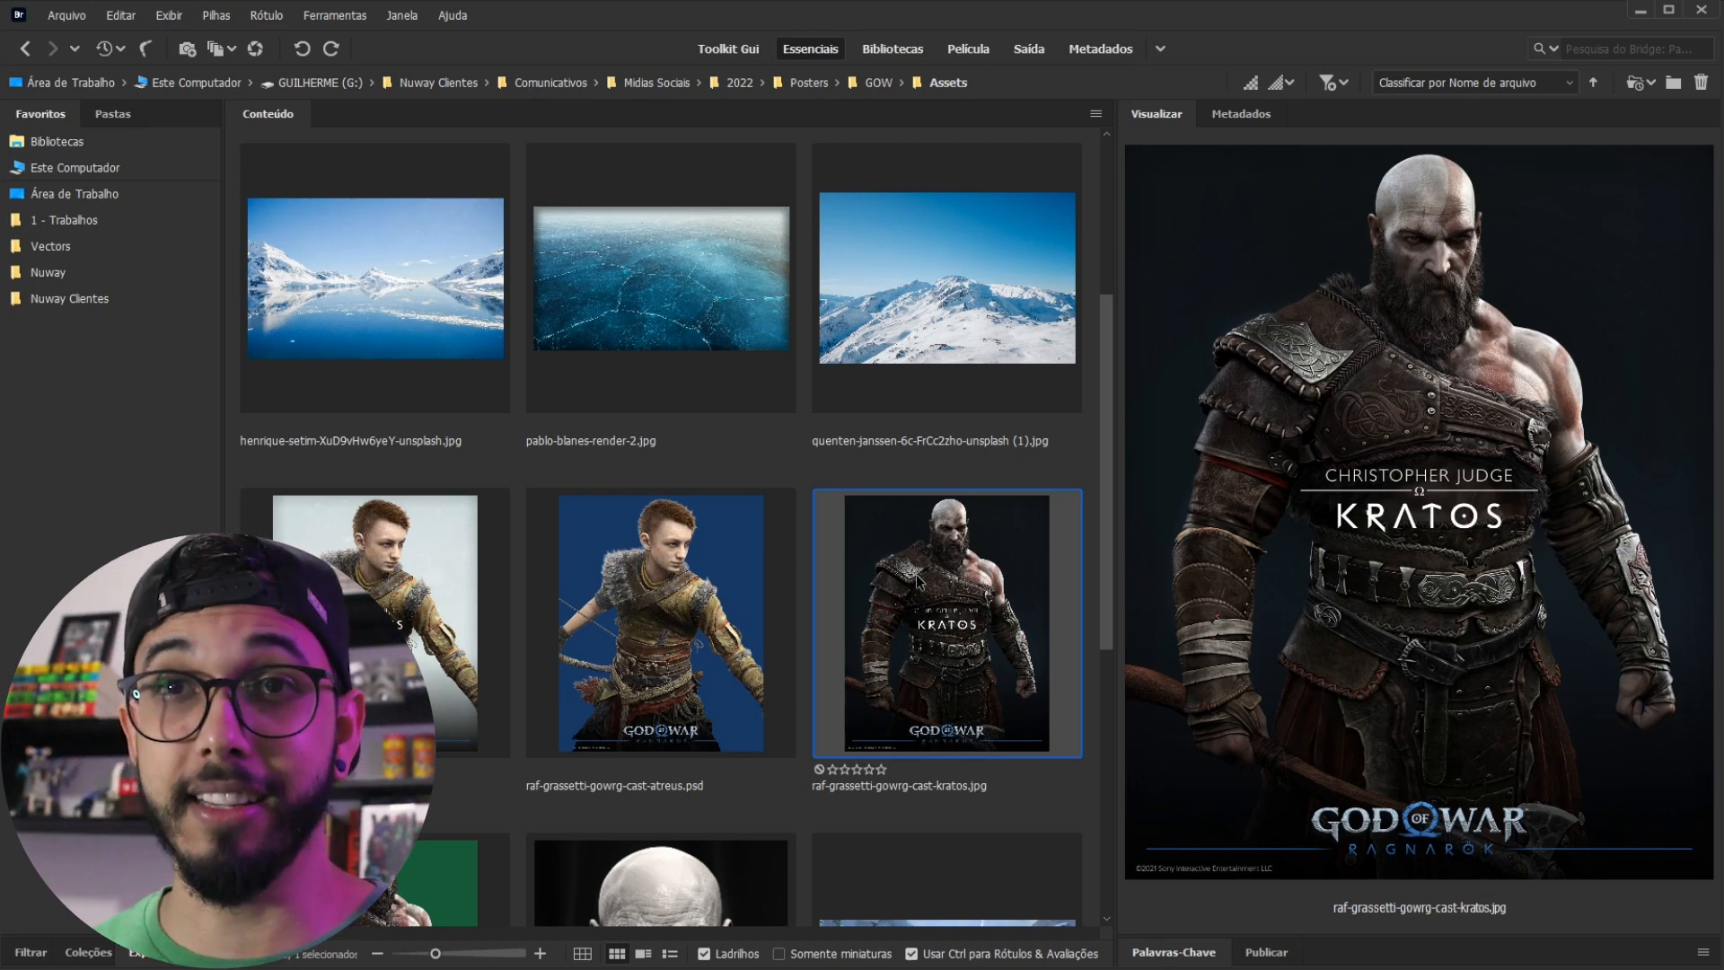
# Step: Preview REFERENCIA.jpg and the snow, mountain and ice landscape photos in the Assets folder
pyautogui.scroll(-3, 917, 579)
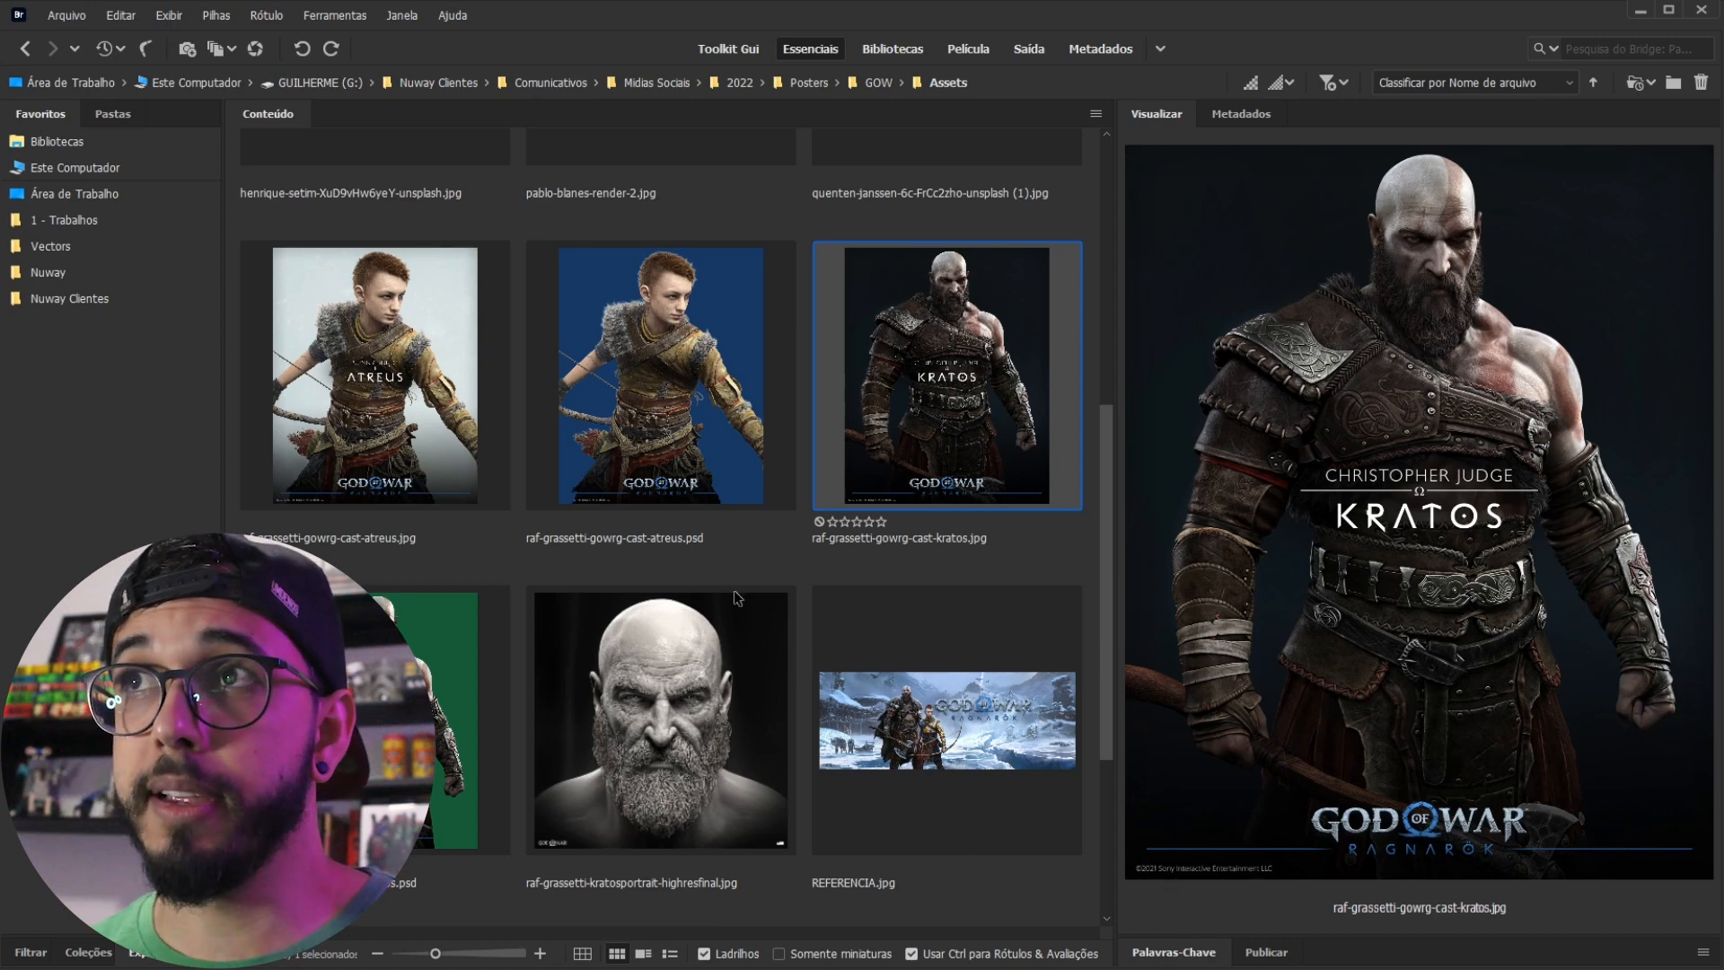
pyautogui.click(934, 629)
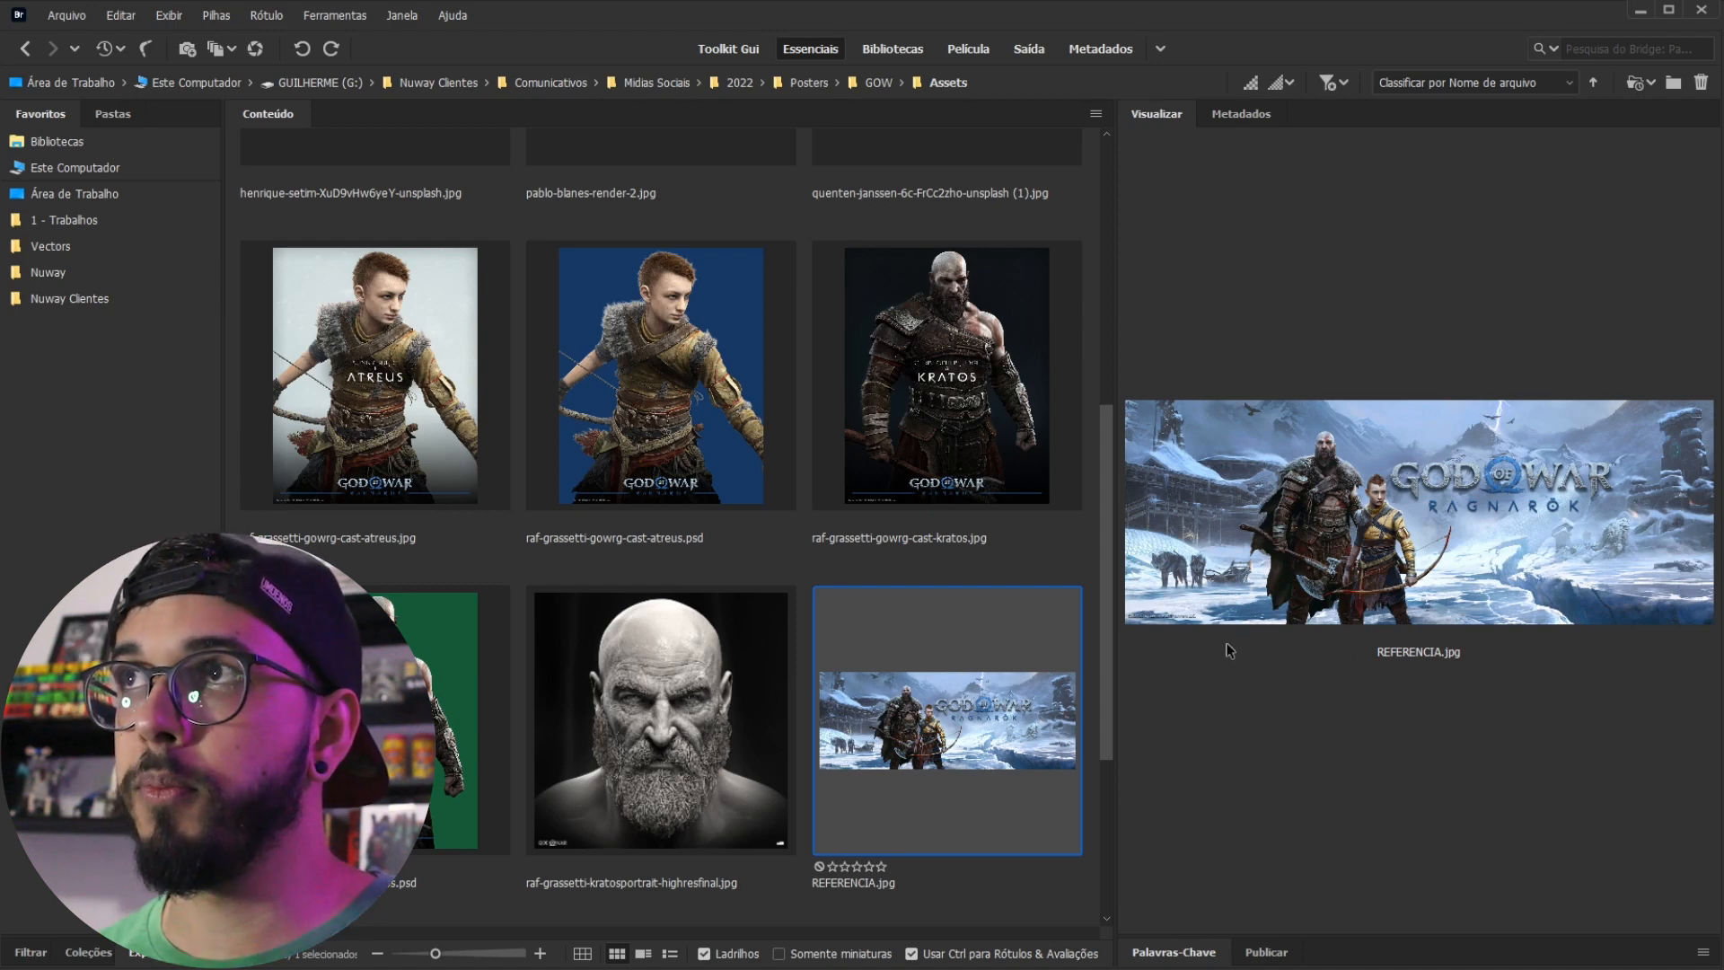
pyautogui.scroll(4, 999, 624)
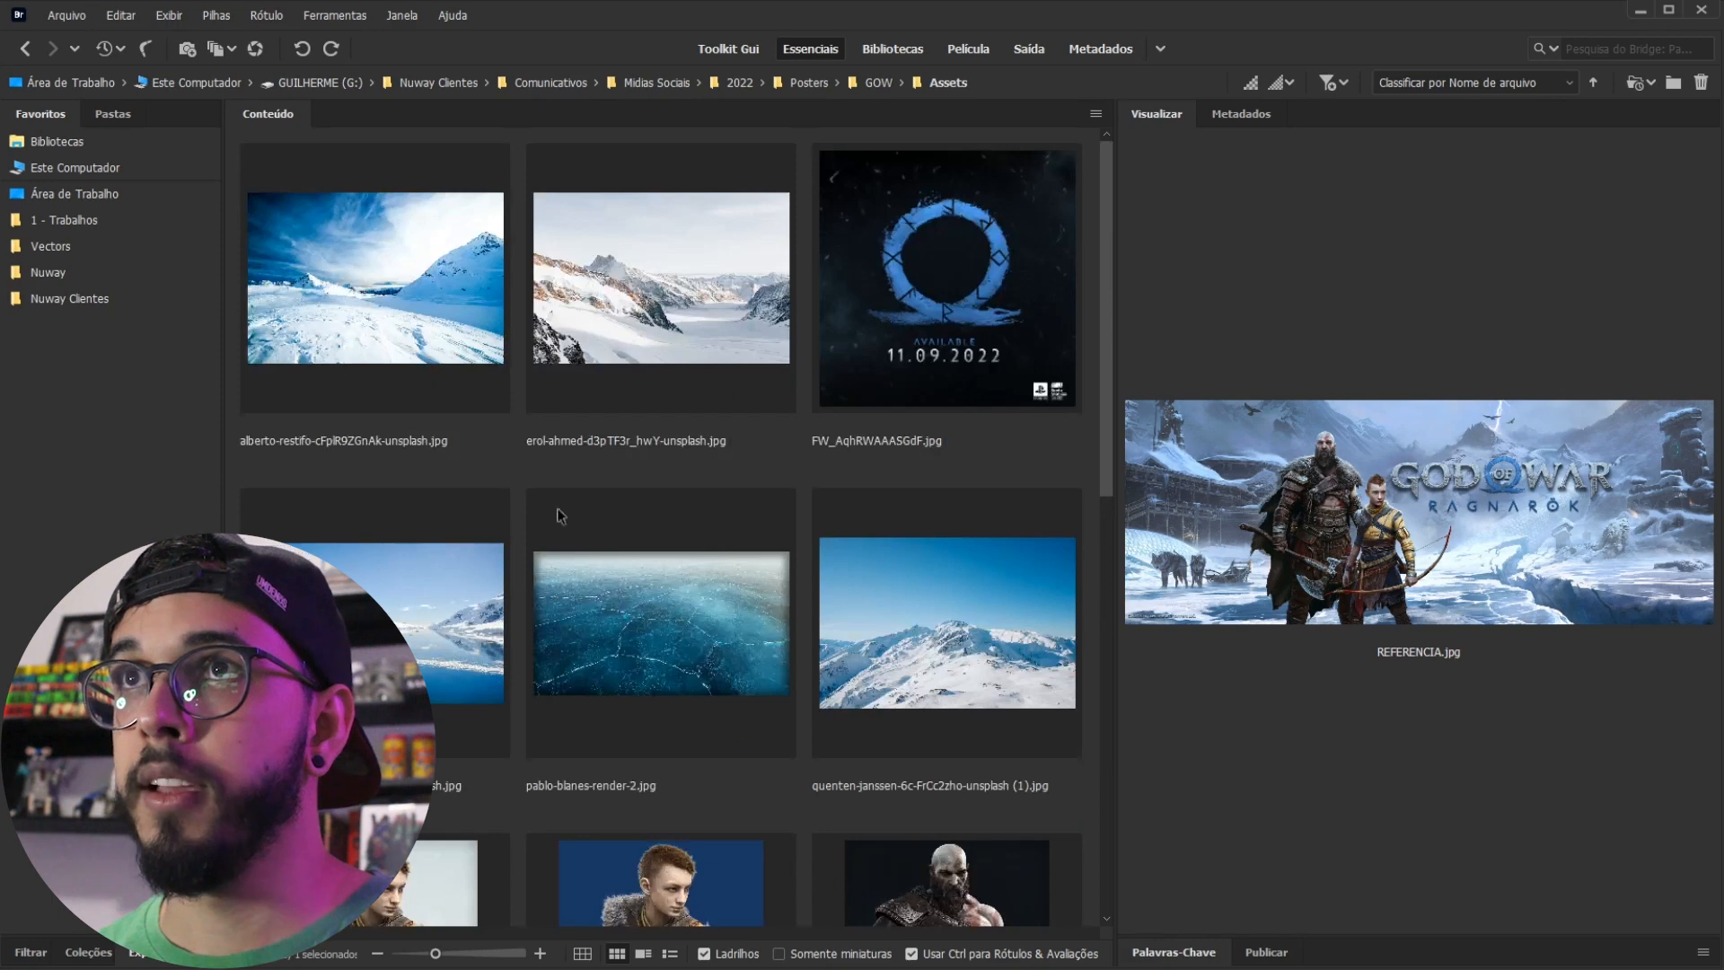
pyautogui.click(388, 285)
pyautogui.click(639, 337)
pyautogui.click(467, 574)
pyautogui.click(604, 631)
pyautogui.press('Right')
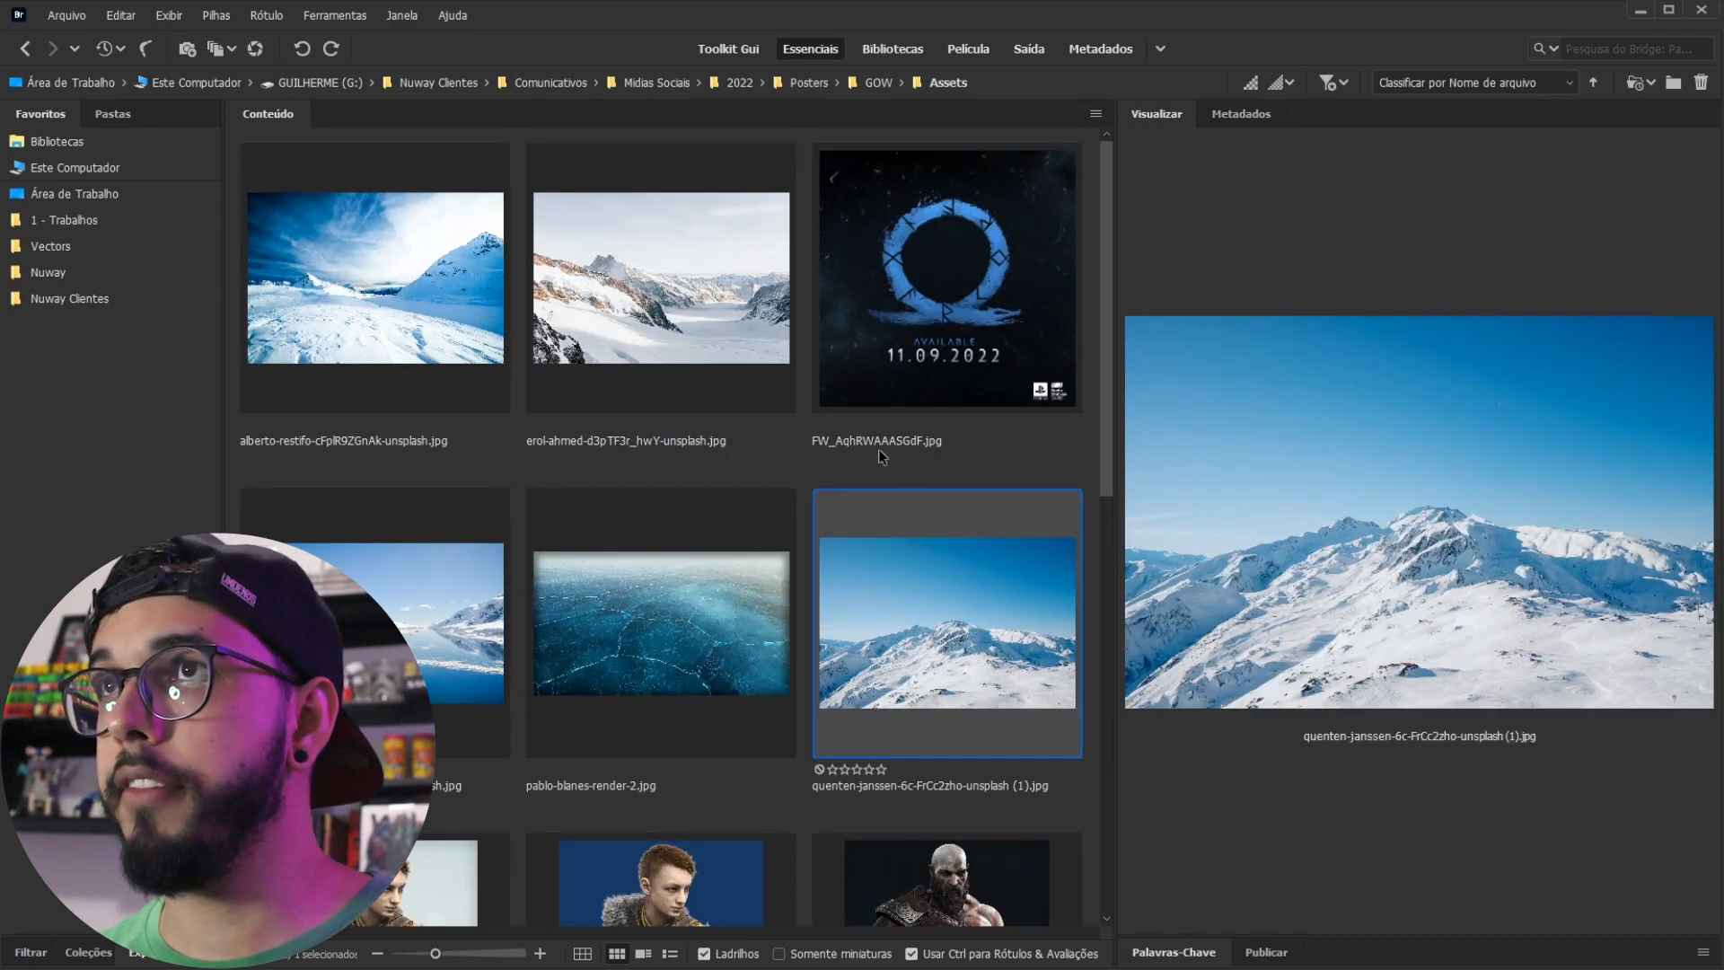
# Step: Compare the two blue Ragnarök emblem images, FW_AqhRWAAASGdF.jpg and the 1920x1080 game-logo wallpaper
pyautogui.scroll(-5, 966, 503)
pyautogui.scroll(5, 707, 510)
pyautogui.press('Right')
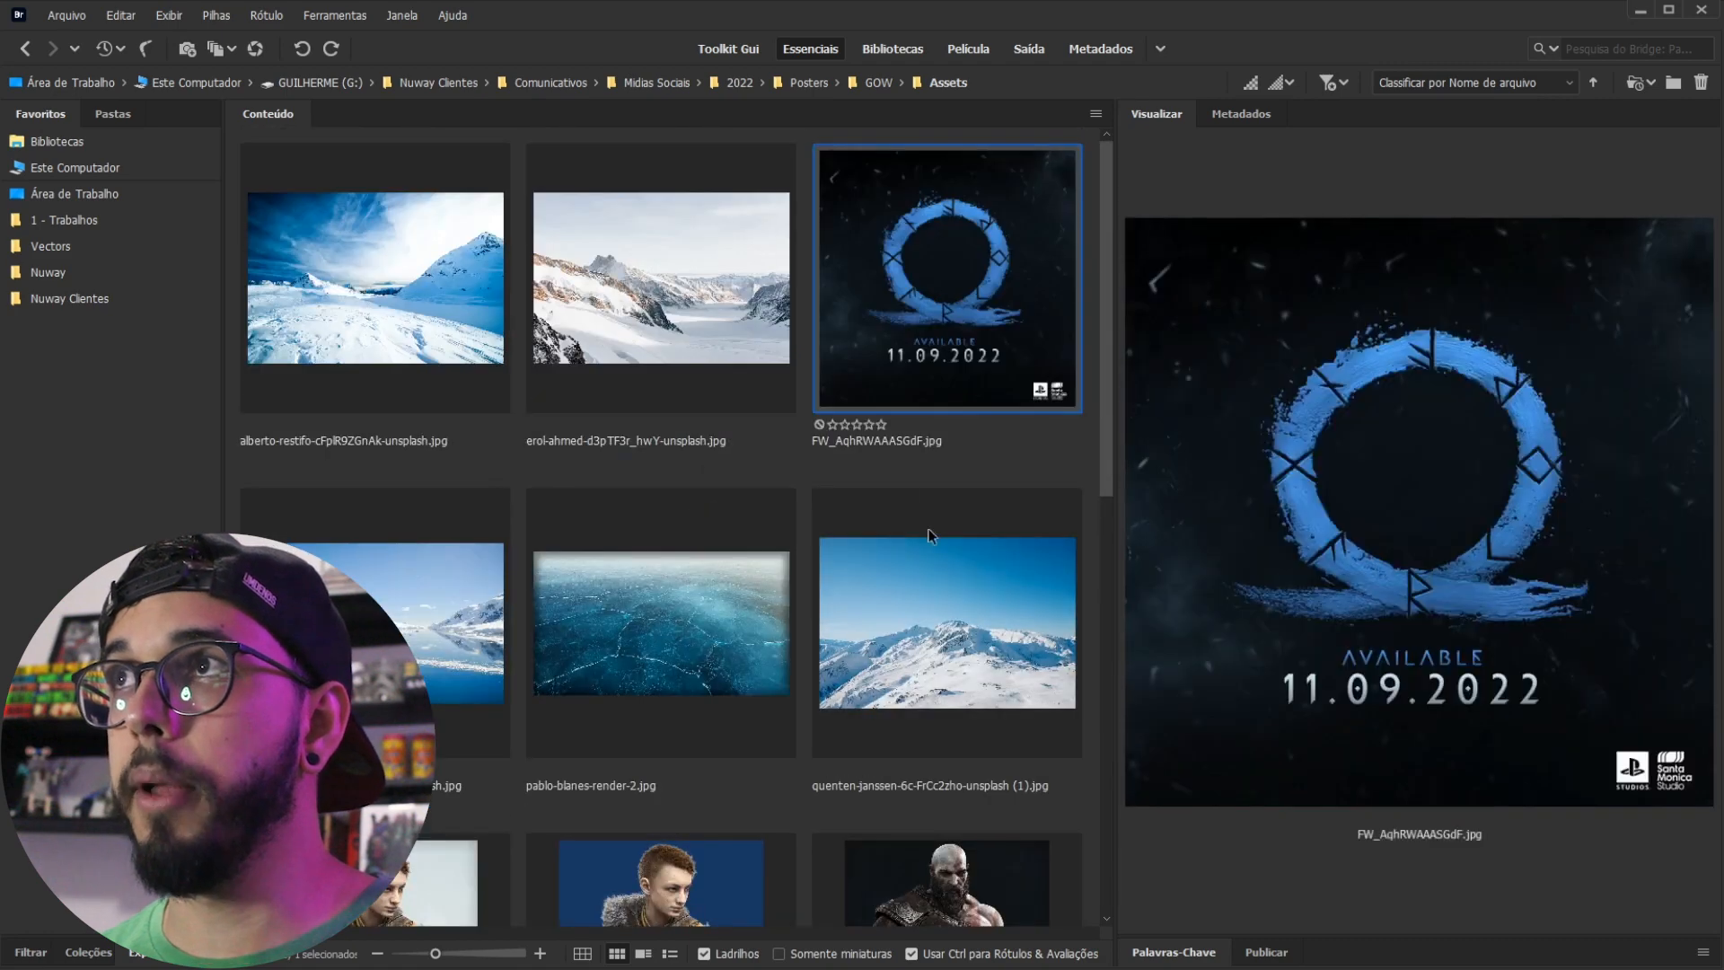
pyautogui.scroll(-5, 793, 673)
pyautogui.click(513, 776)
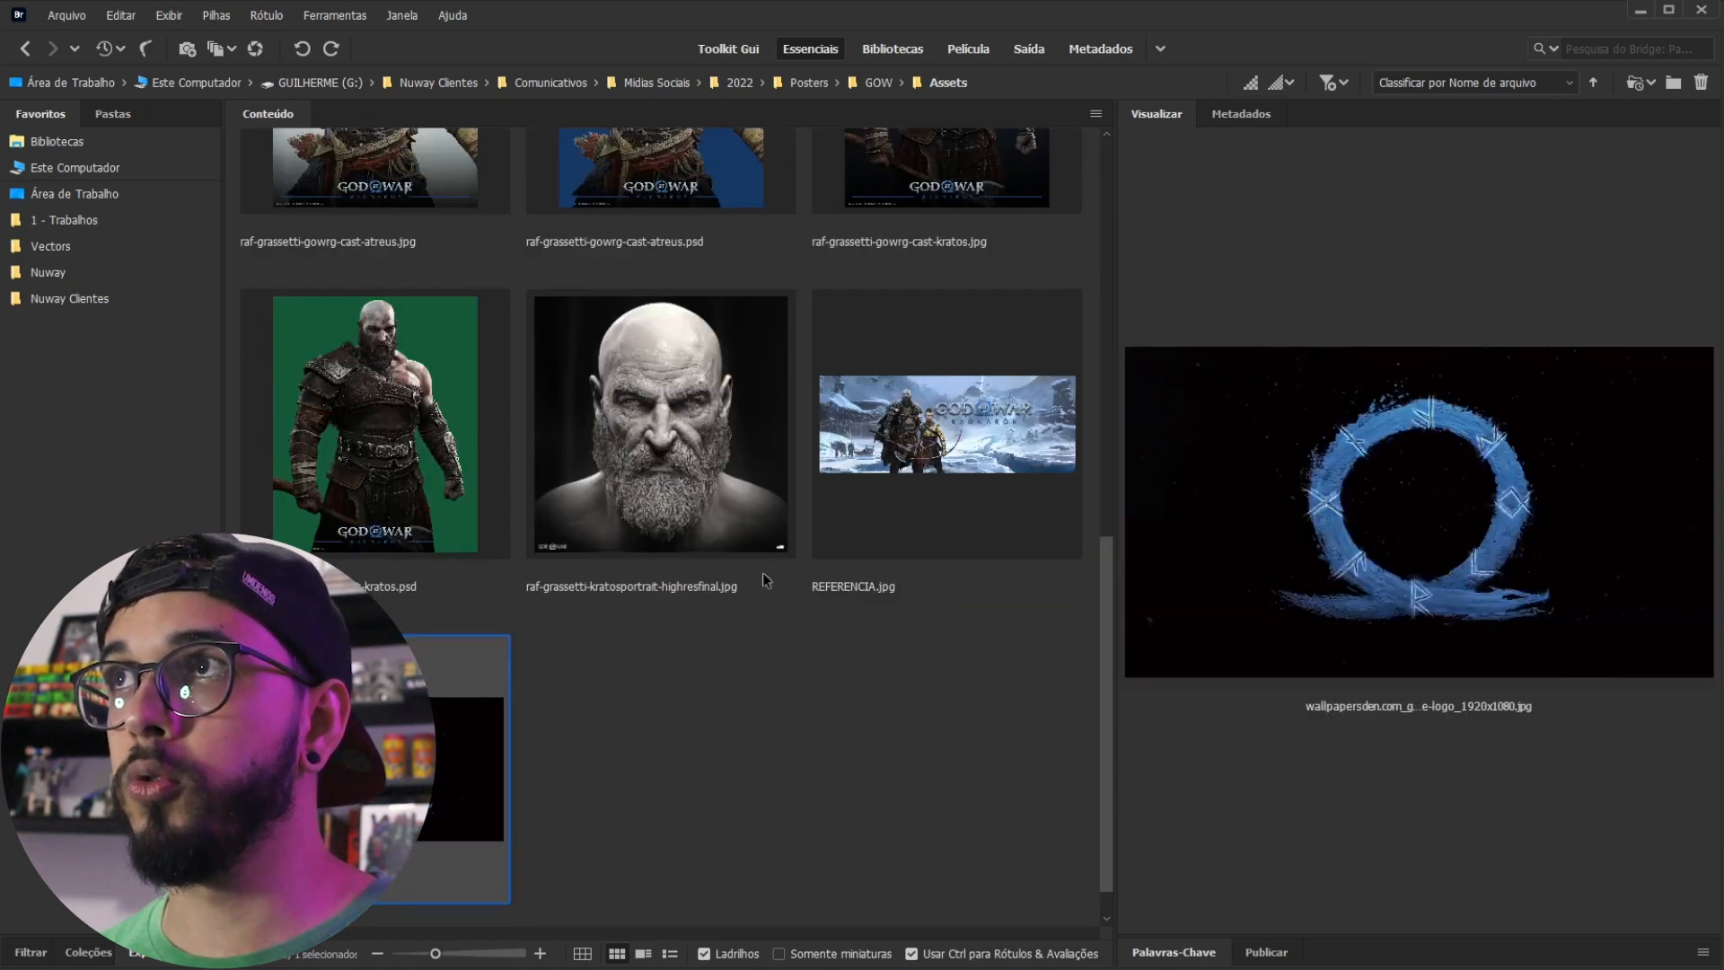
pyautogui.scroll(5, 768, 575)
pyautogui.click(936, 292)
pyautogui.scroll(-5, 936, 292)
pyautogui.click(503, 772)
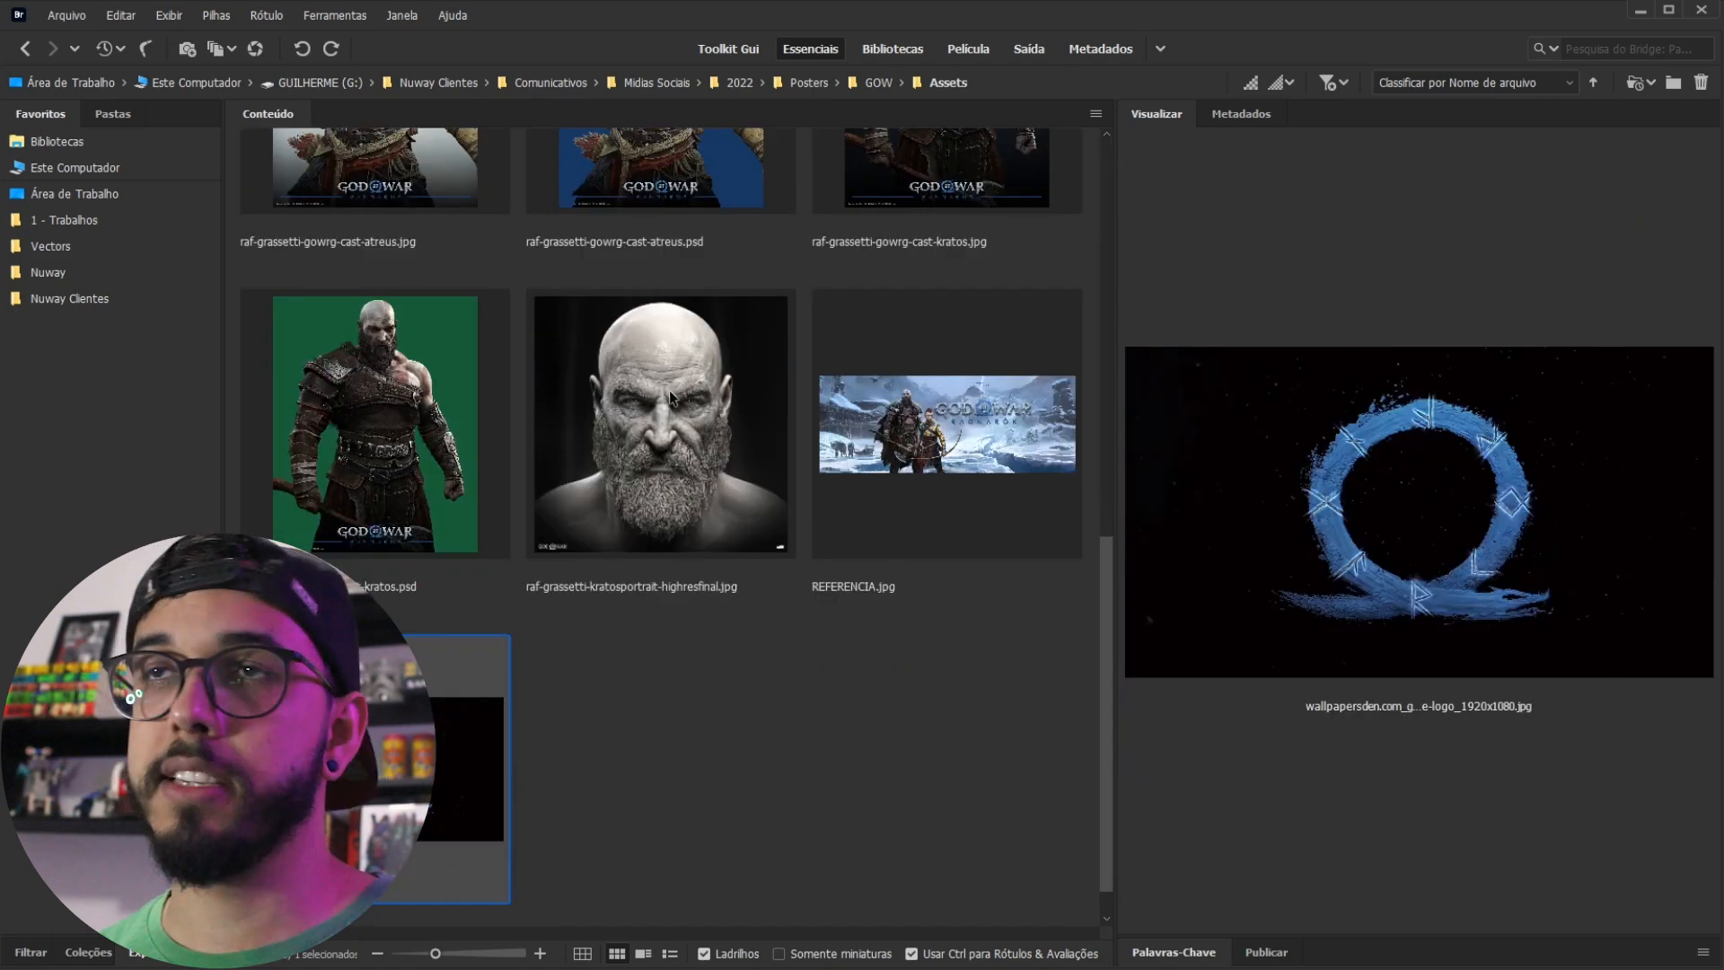
pyautogui.scroll(3, 503, 772)
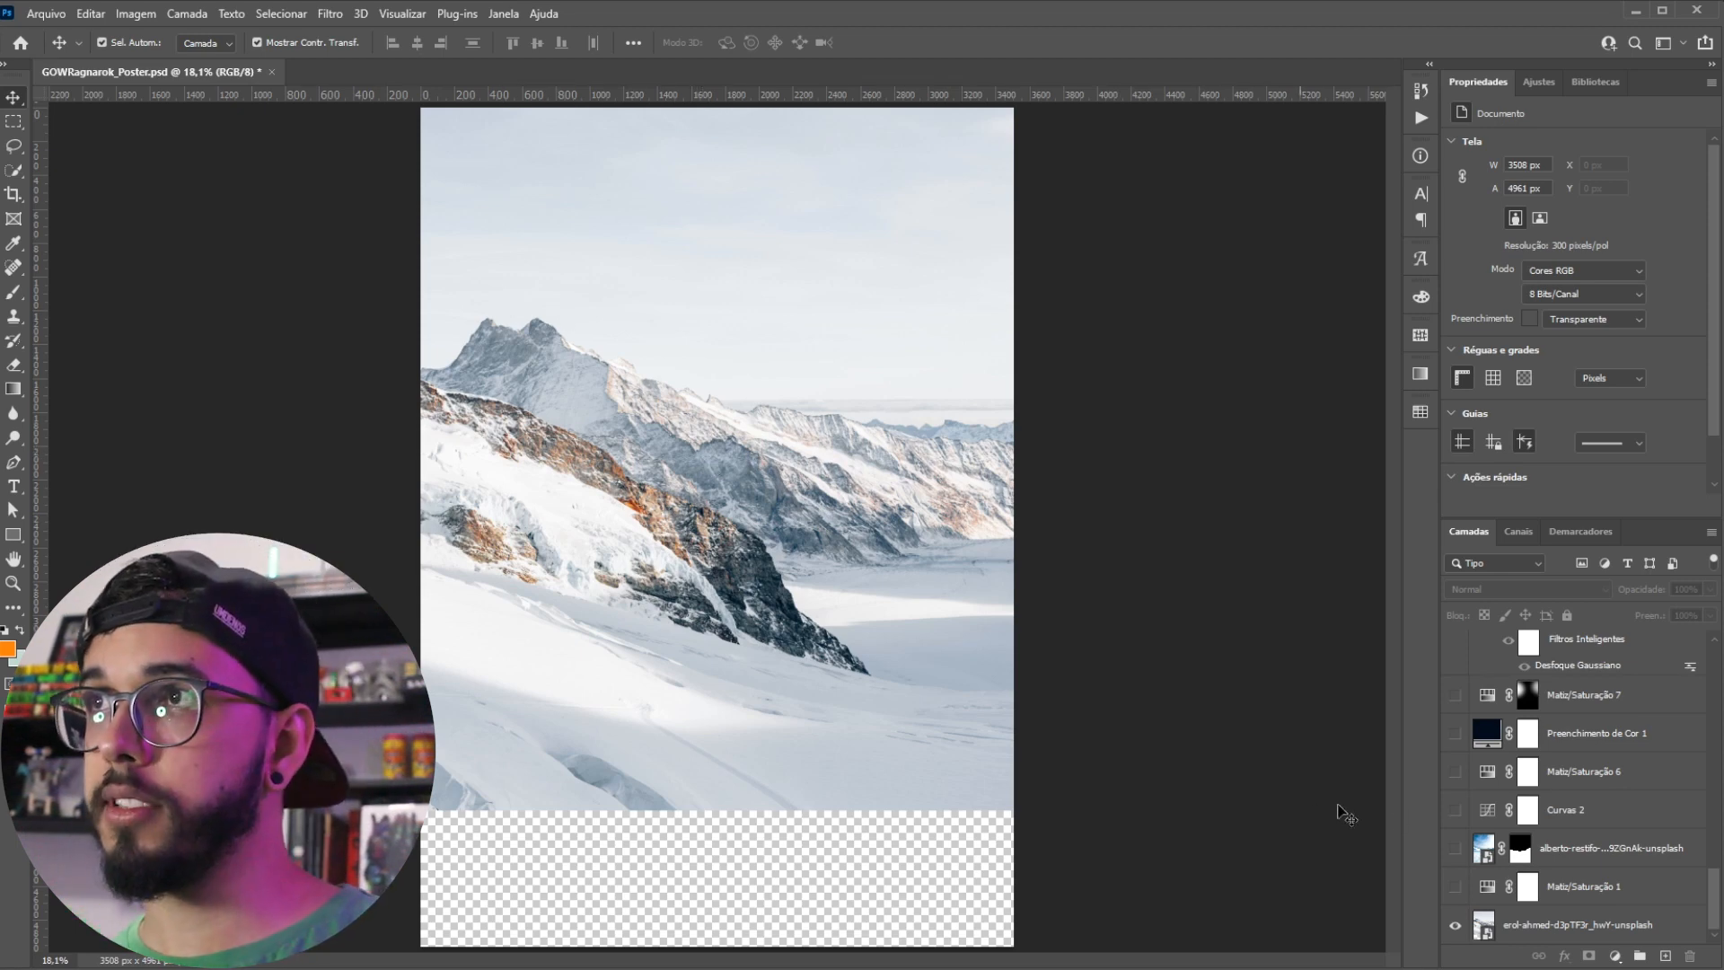
# Step: In the poster document in Photoshop, show the masked snow foreground layer and the Matiz/Saturação 1 adjustment over the mountain photo
pyautogui.click(1455, 849)
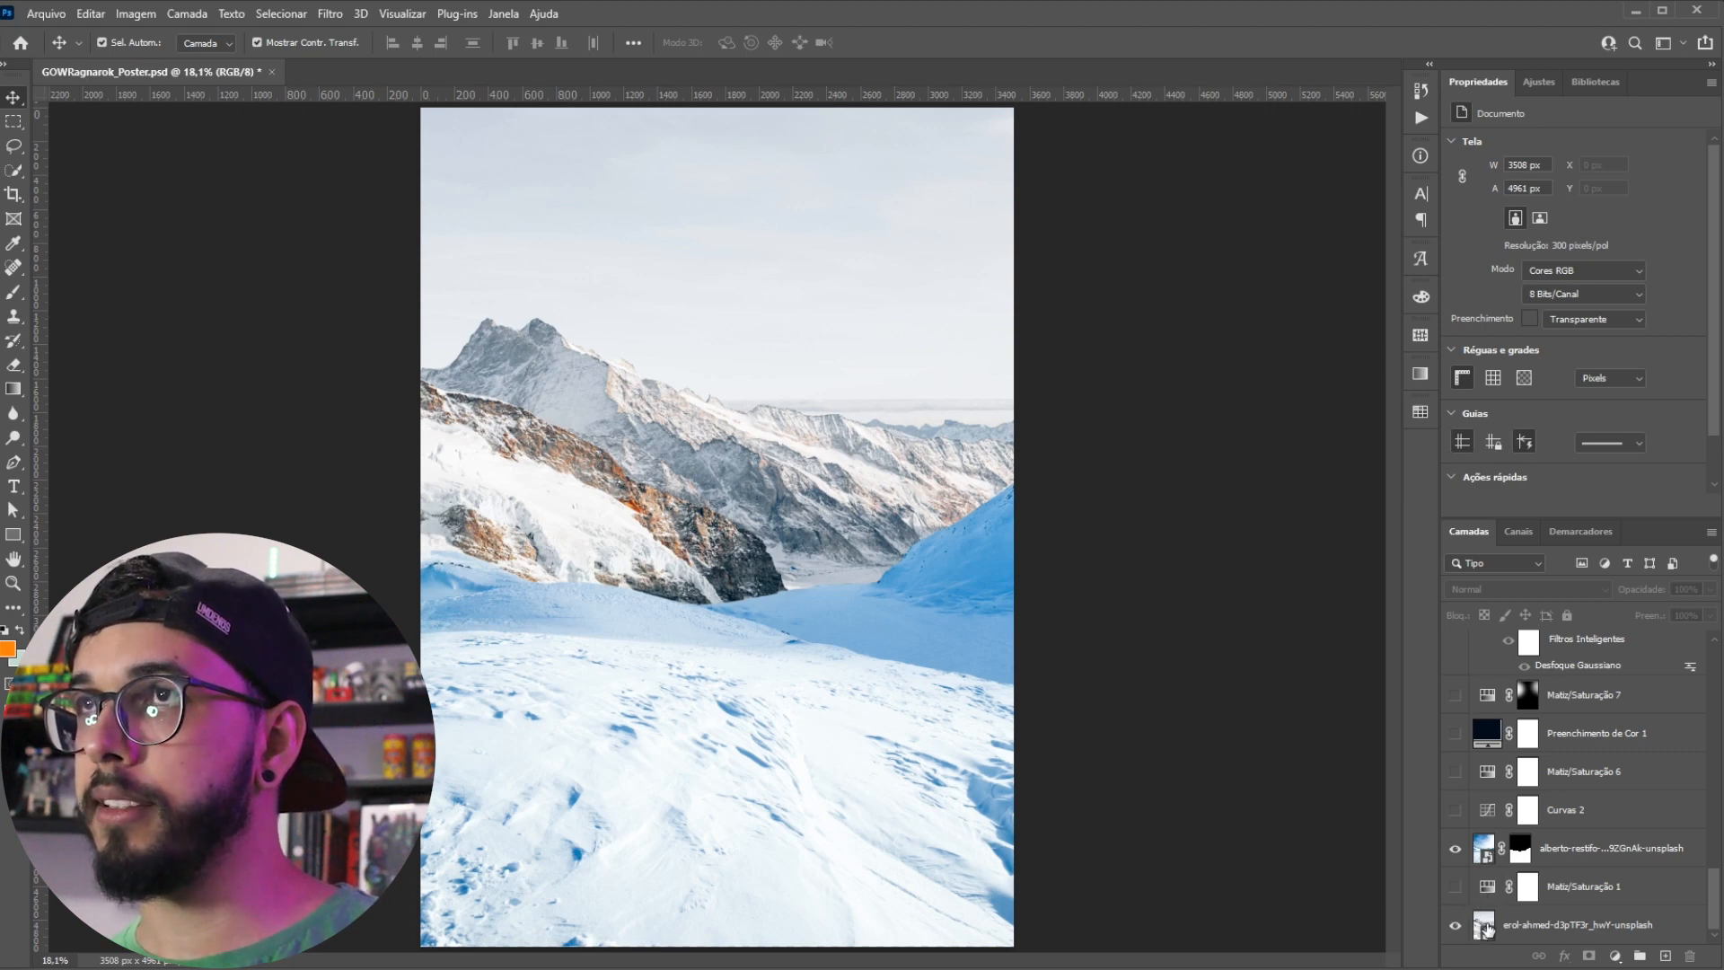
pyautogui.click(602, 447)
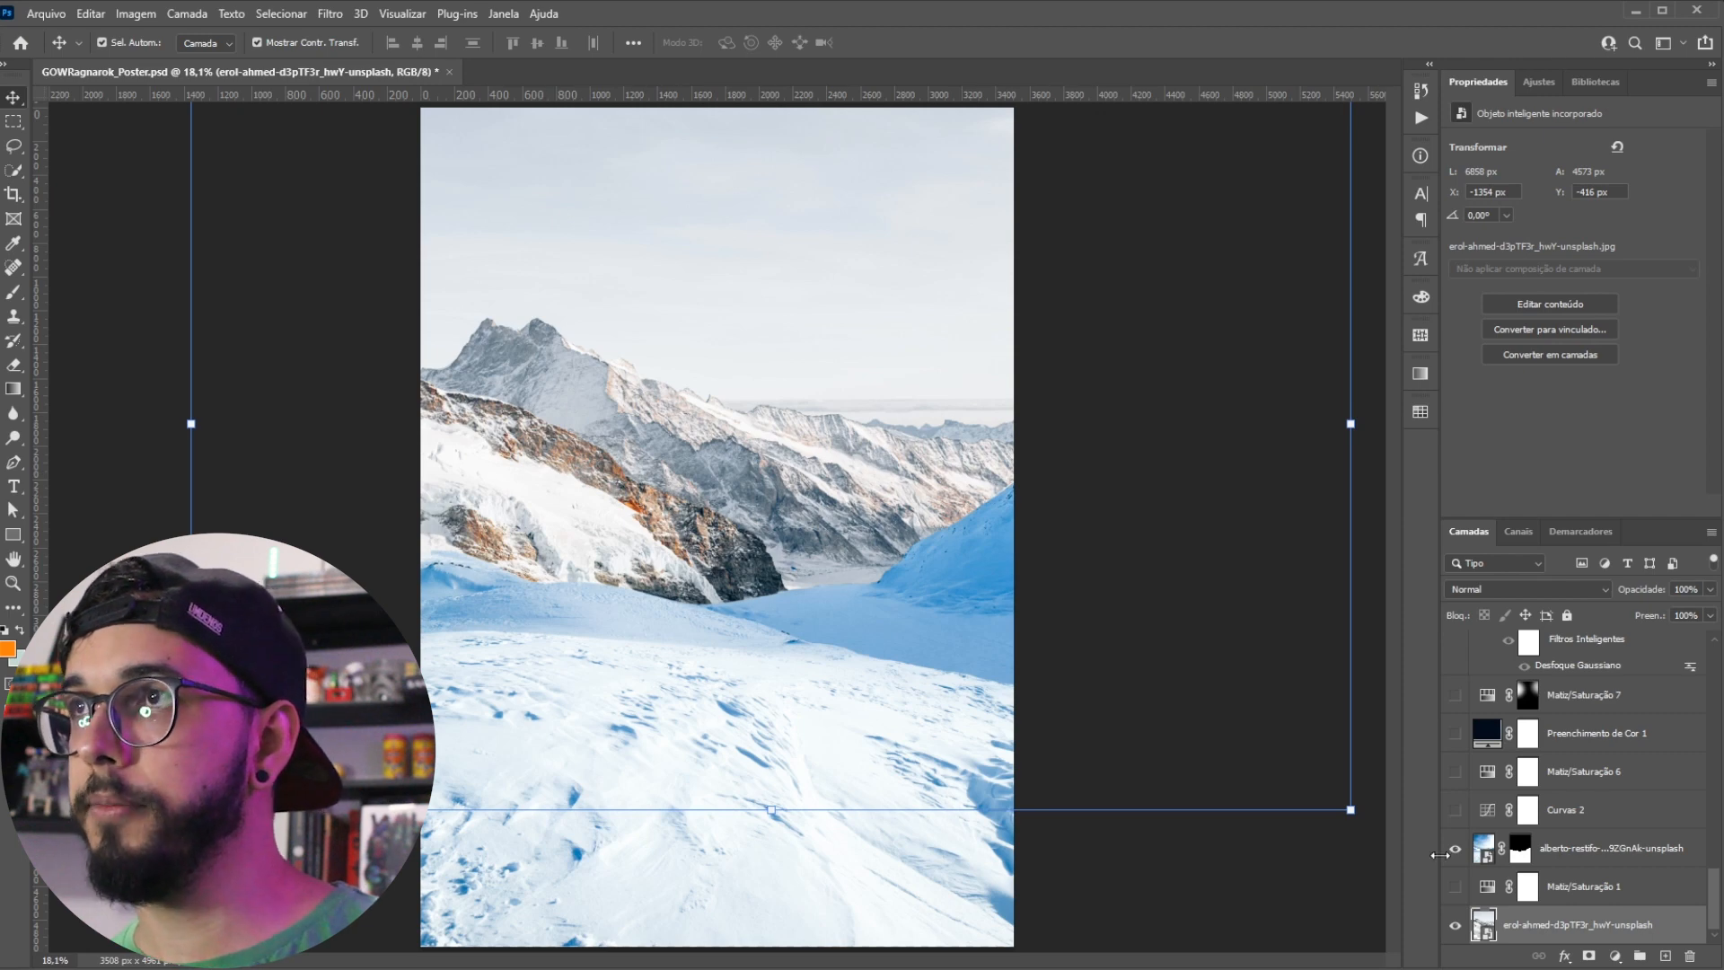
pyautogui.click(1453, 887)
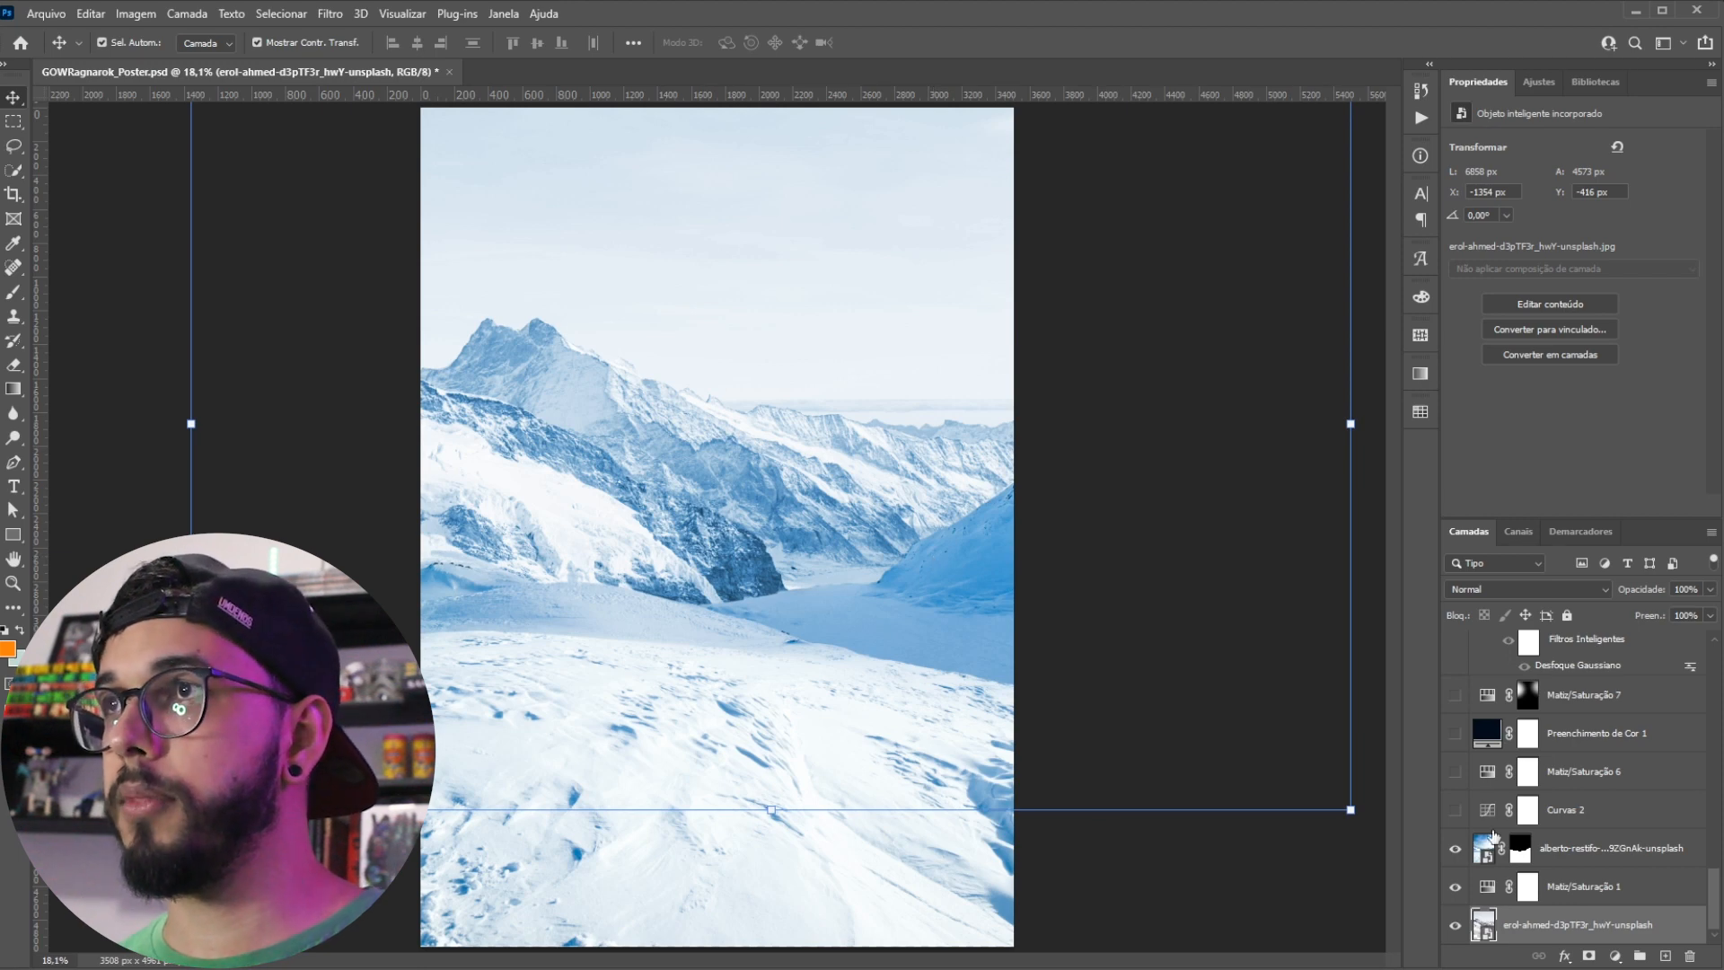
# Step: Inspect the snow foreground's layer mask with the two layers below hidden, and restore the visibility of both
pyautogui.click(1454, 886)
pyautogui.click(1454, 924)
pyautogui.keyDown('alt'); pyautogui.click(1518, 853); pyautogui.keyUp('alt')
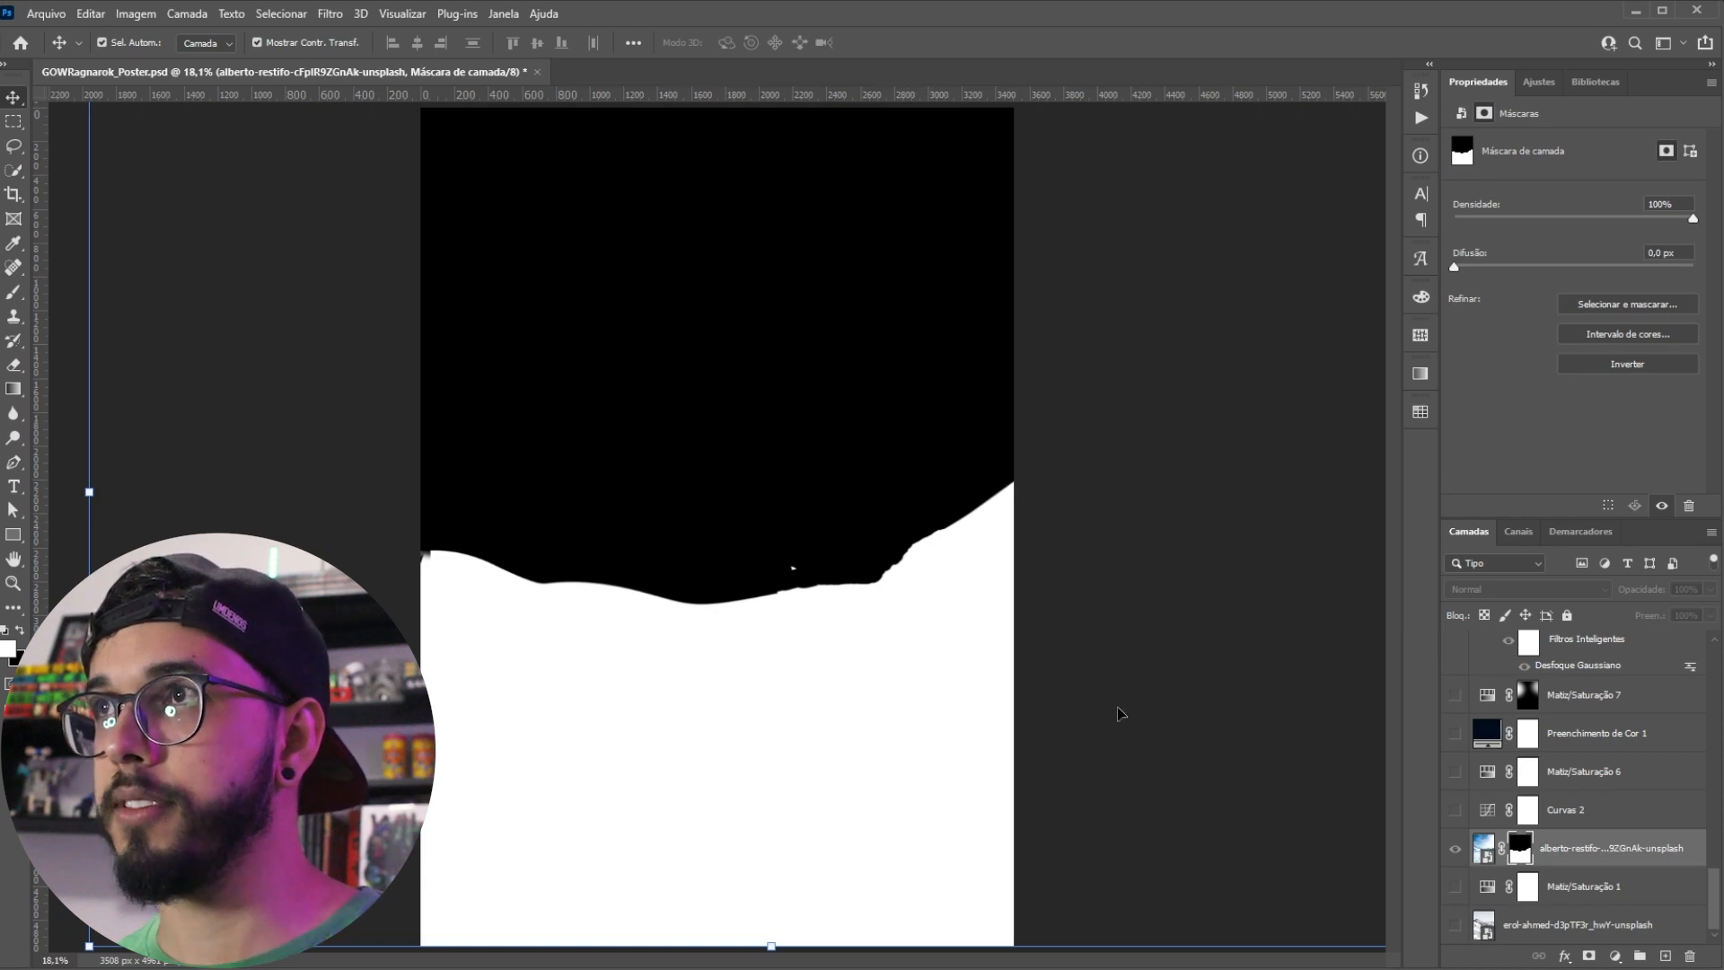
pyautogui.scroll(5, 869, 581)
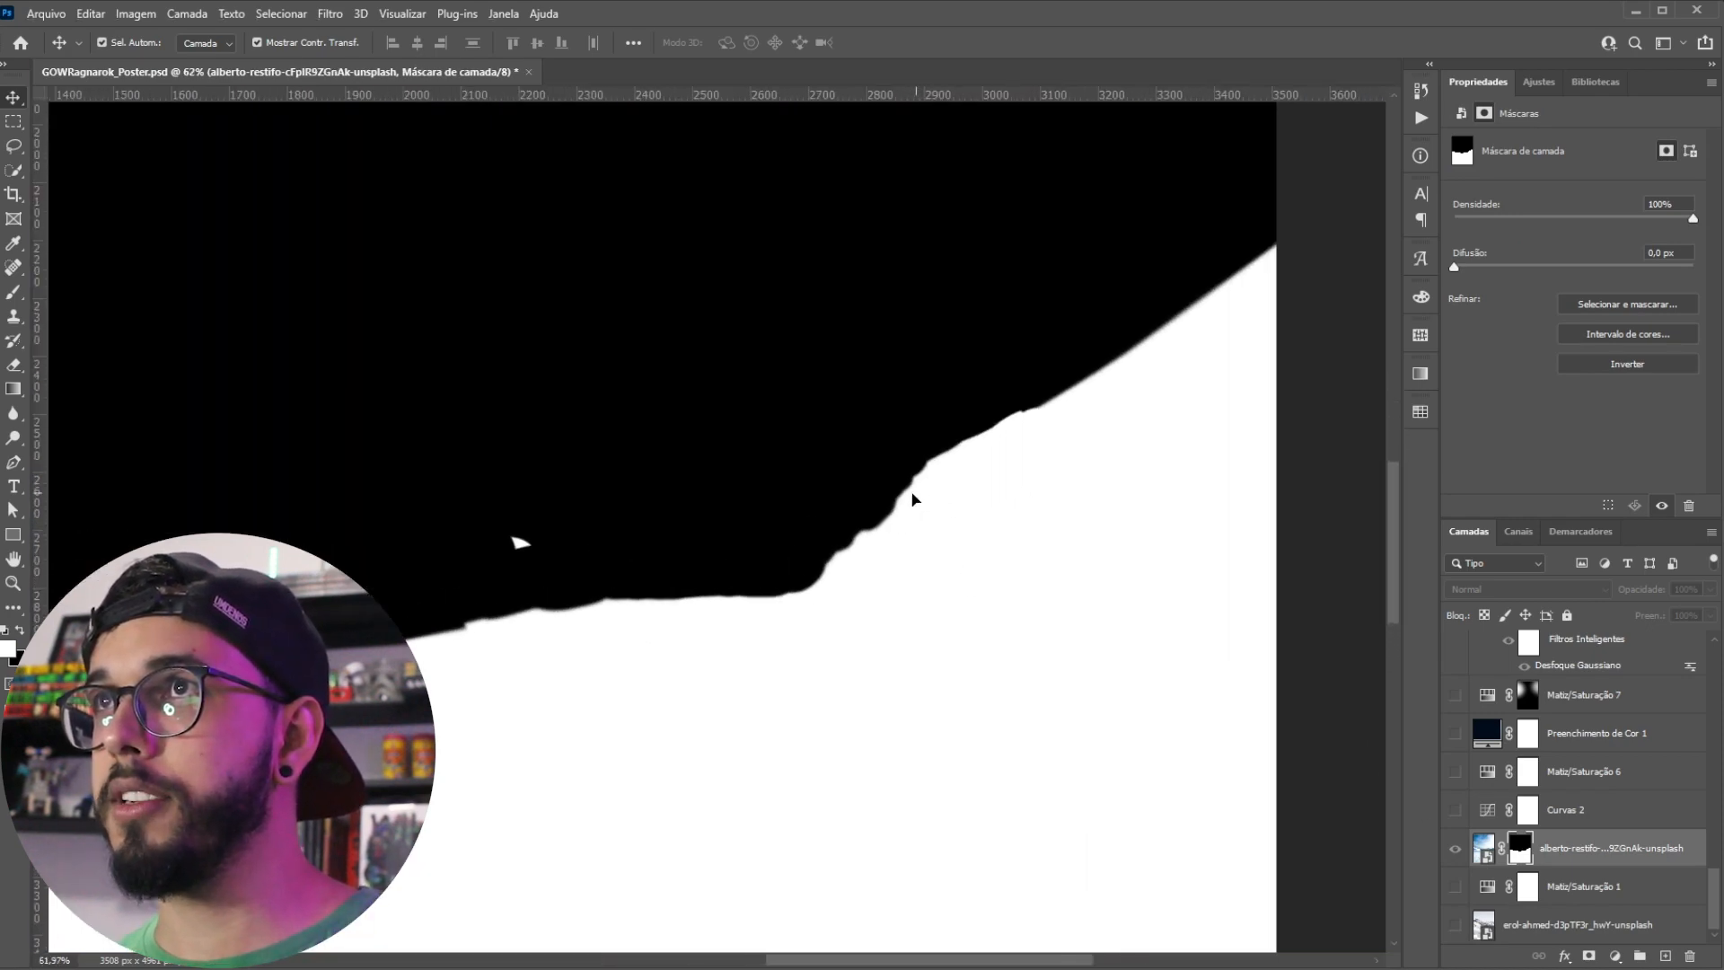
pyautogui.scroll(4, 643, 693)
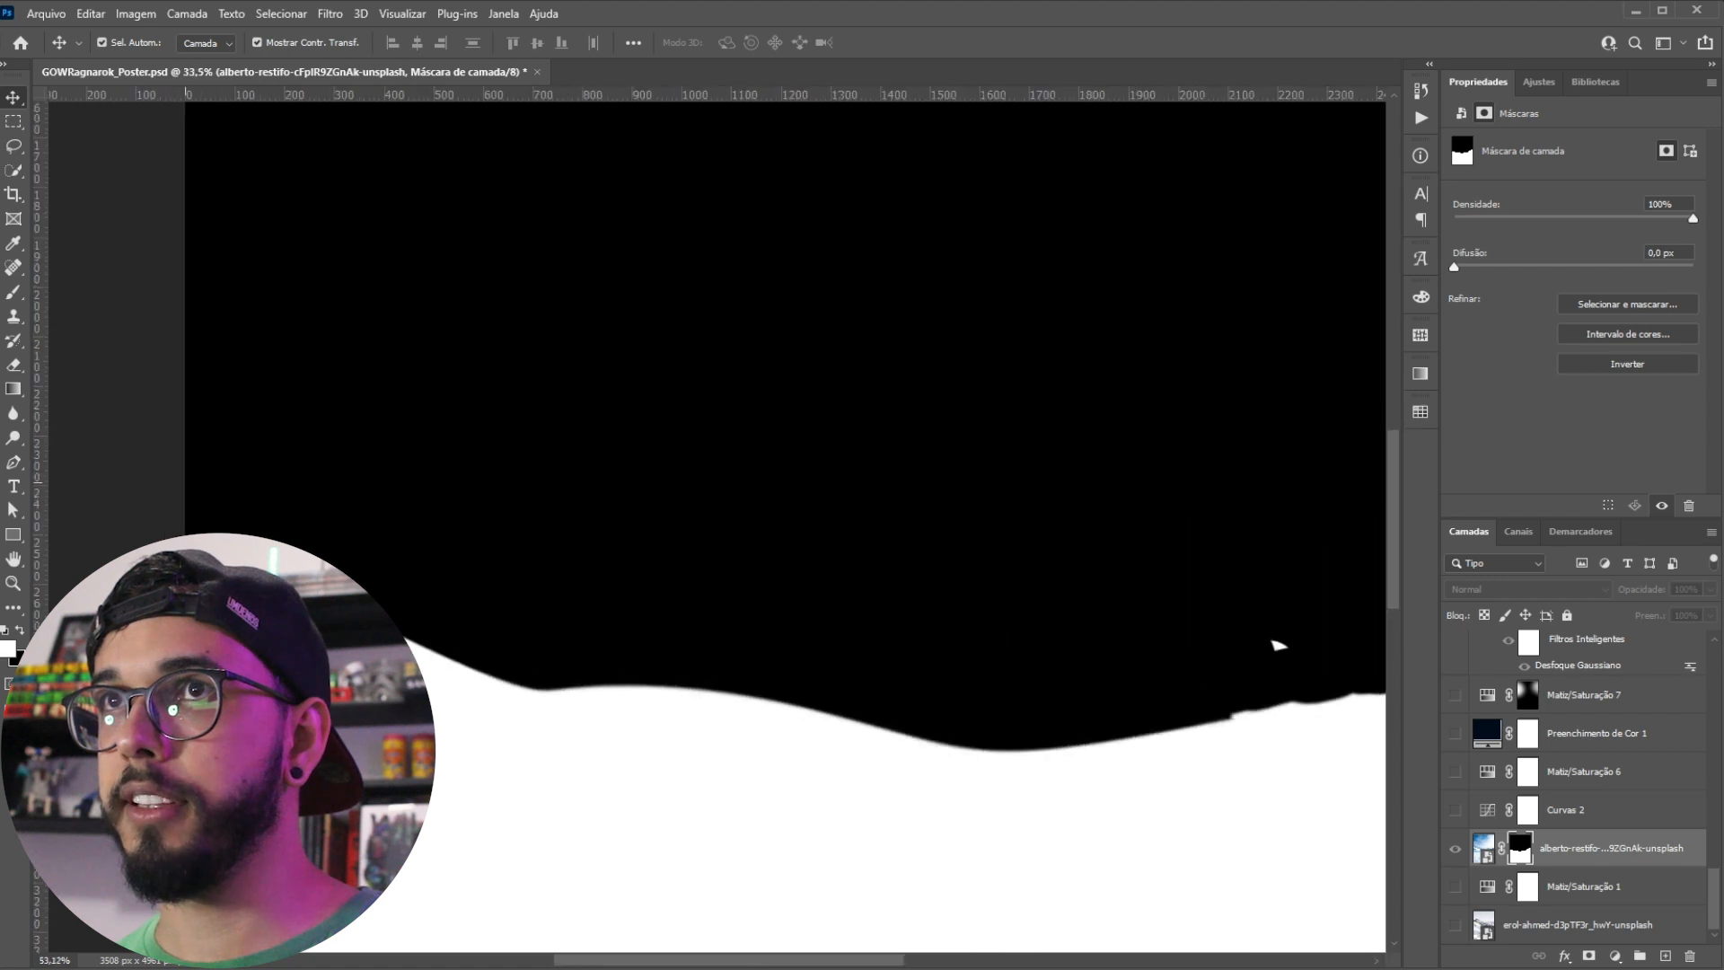
pyautogui.scroll(-5, 516, 633)
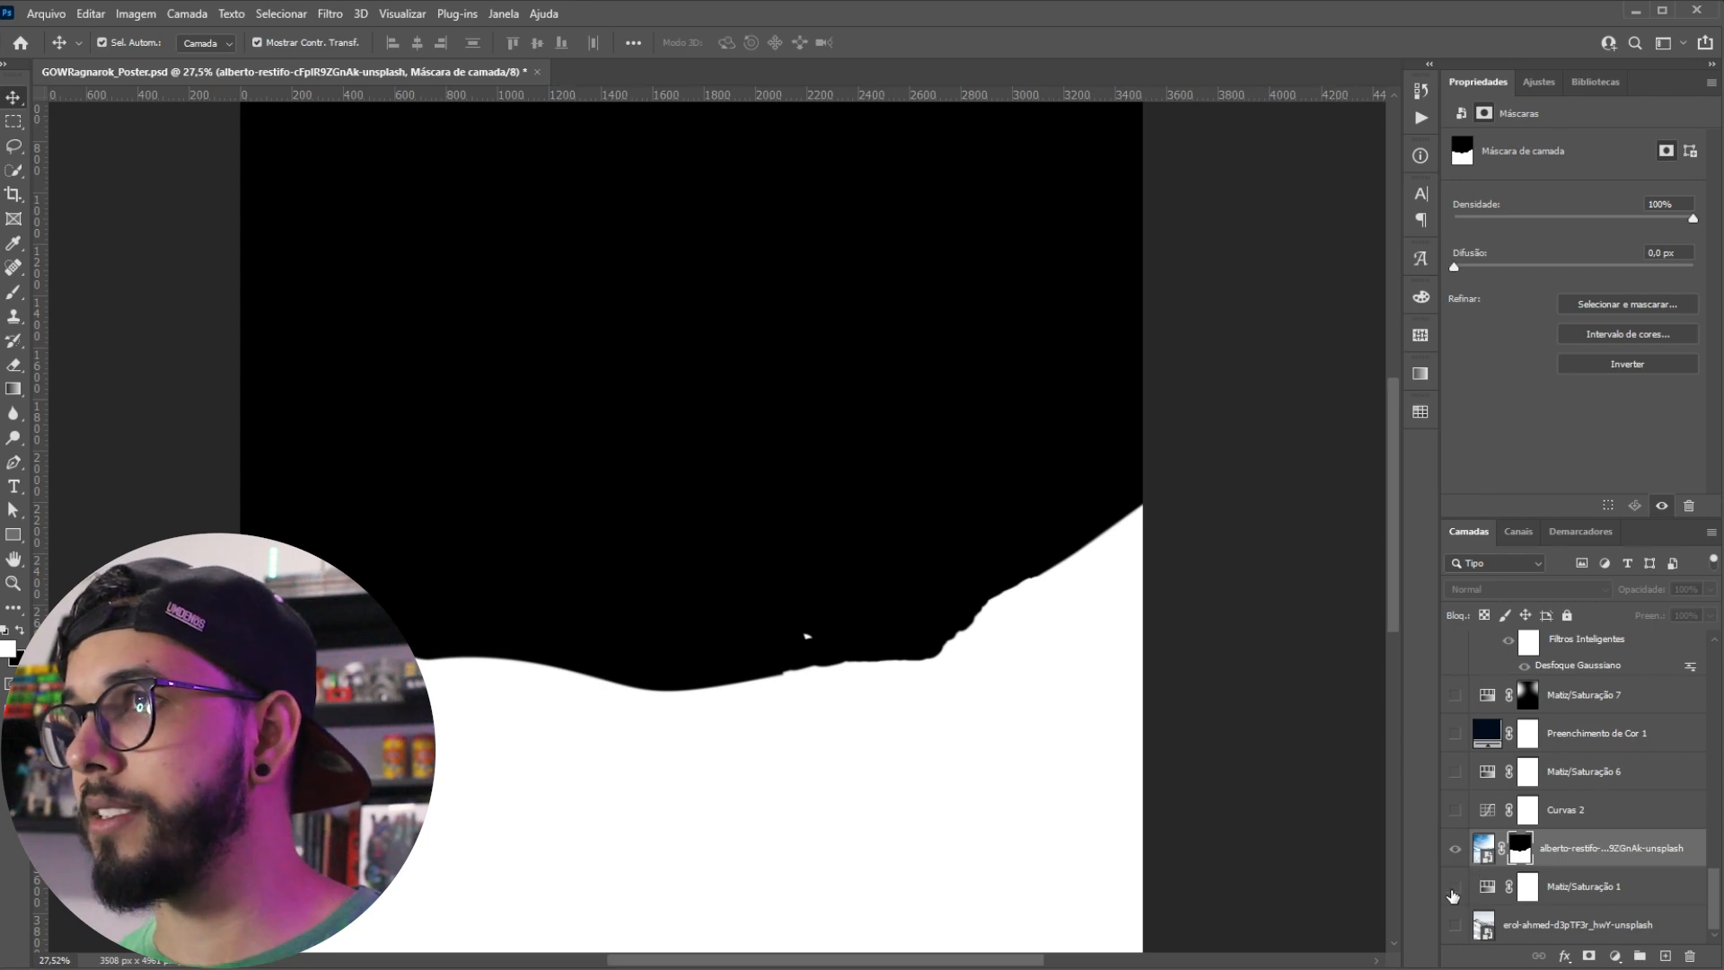
pyautogui.click(1456, 926)
pyautogui.moveTo(1456, 926); pyautogui.dragTo(1455, 887)
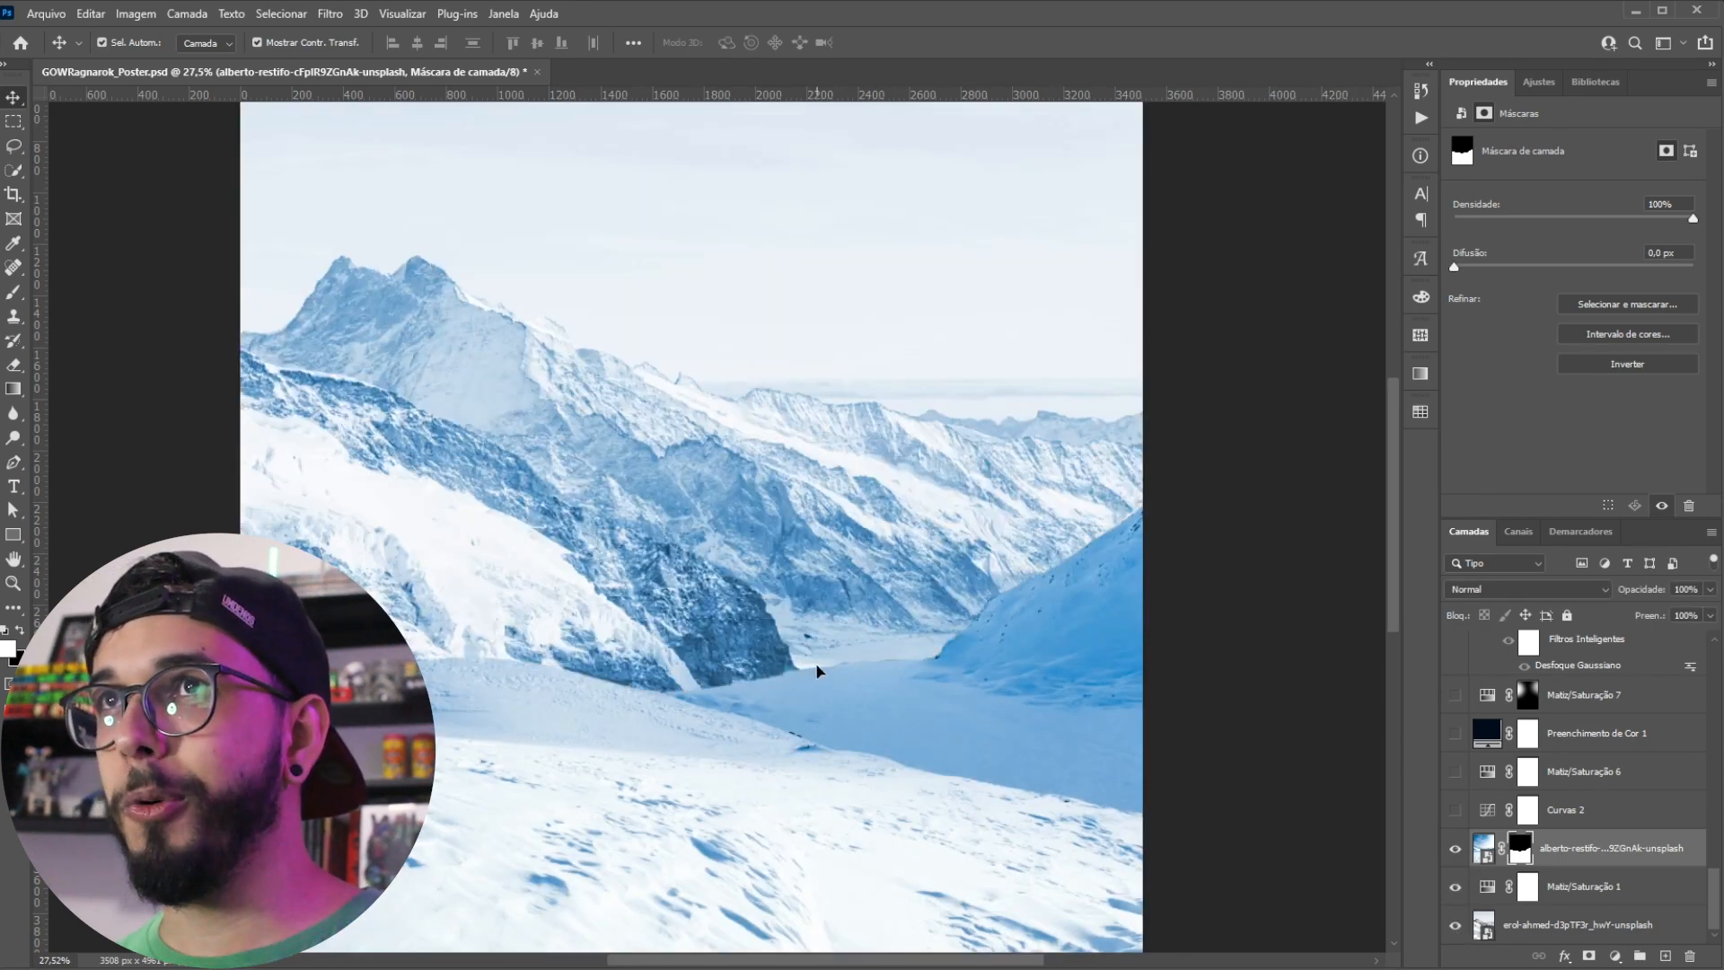
# Step: Show the Curvas 2 and Matiz/Saturação 6 adjustment layers above the snow foreground
pyautogui.hscroll(3, 808, 575)
pyautogui.scroll(1, 808, 575)
pyautogui.scroll(-1, 512, 644)
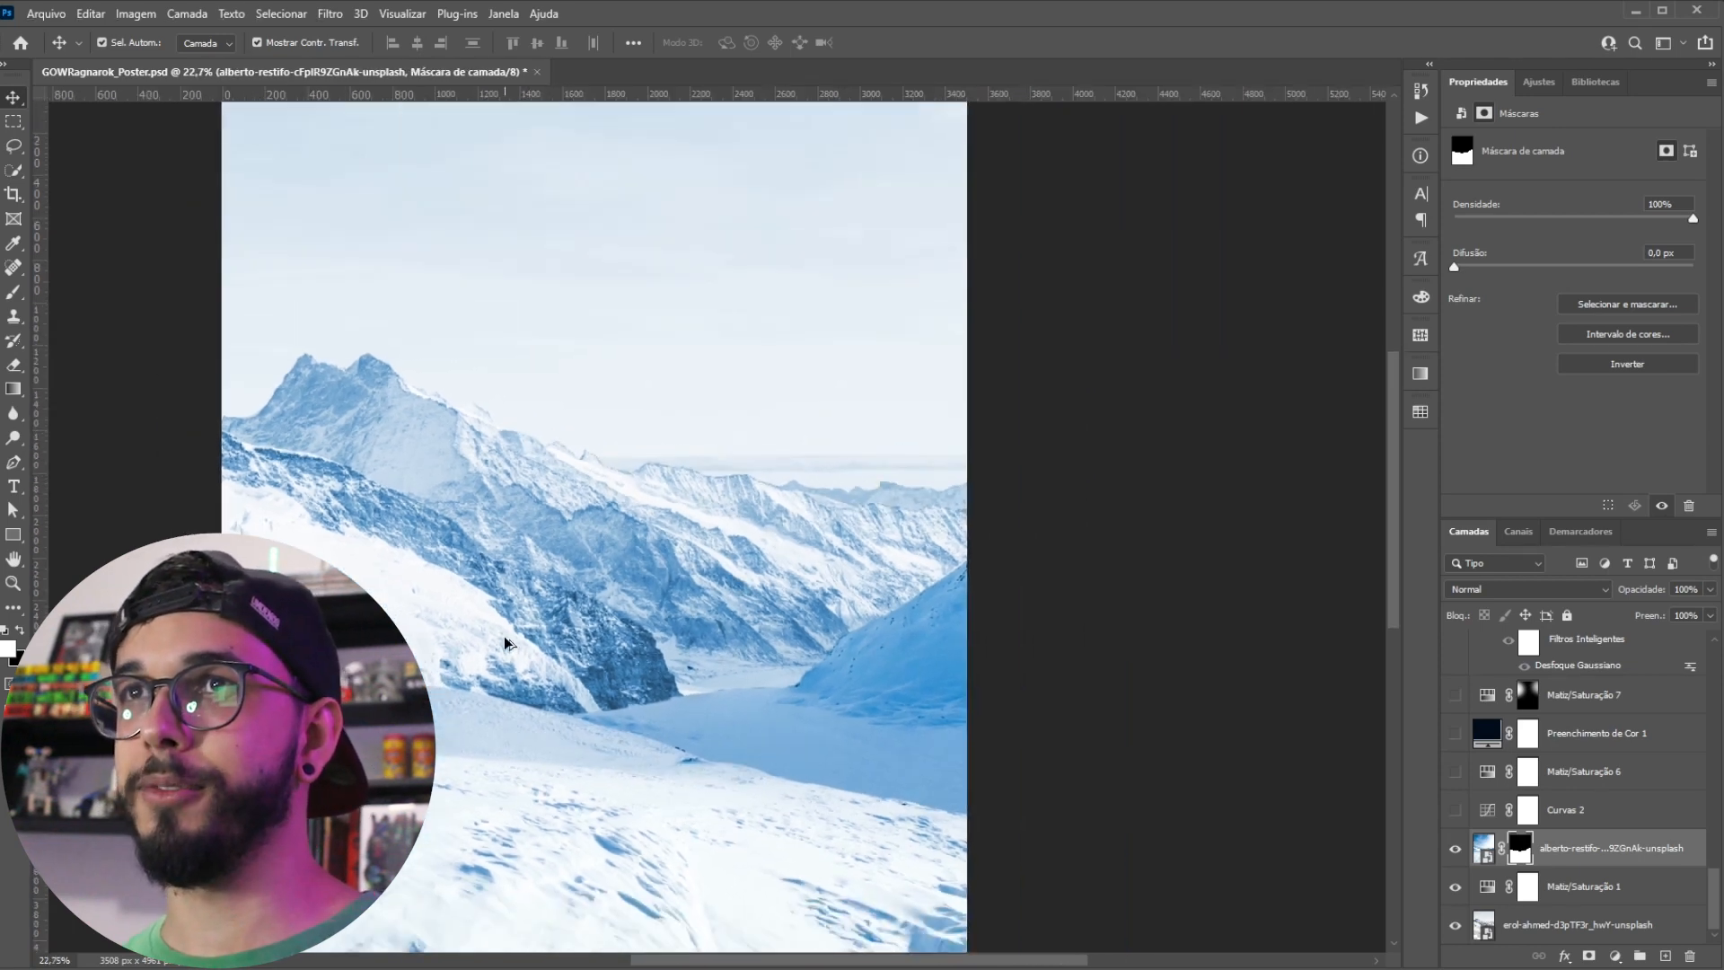
pyautogui.scroll(-1, 584, 649)
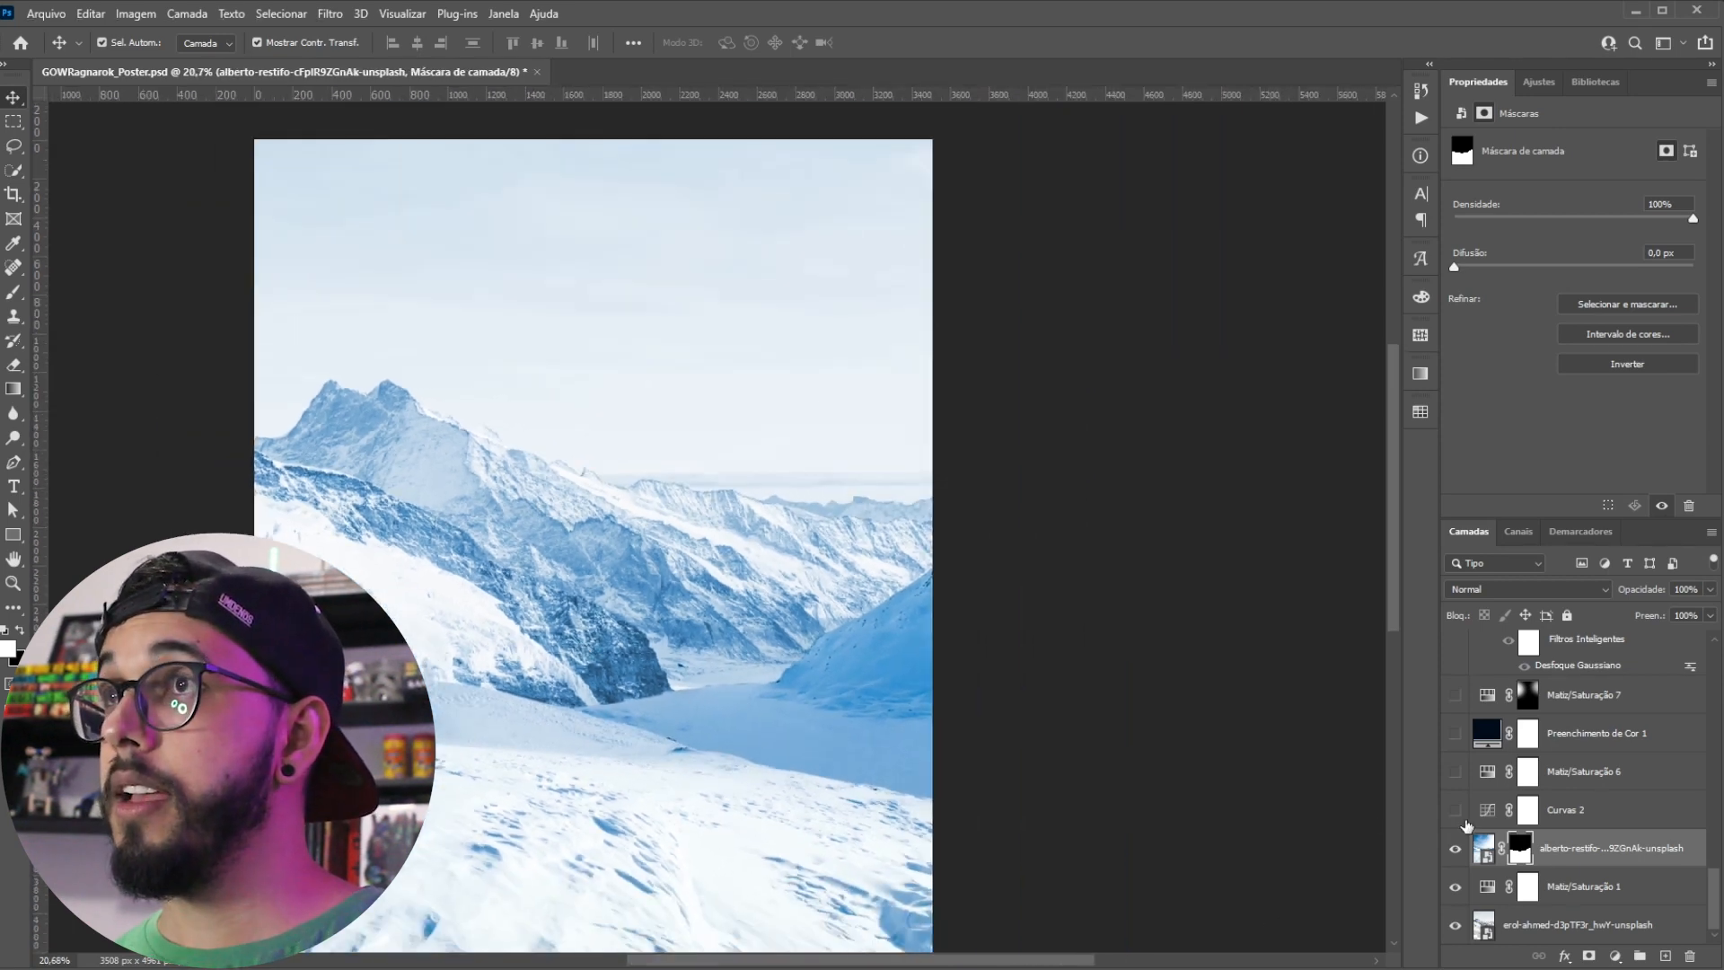
pyautogui.scroll(-1, 499, 469)
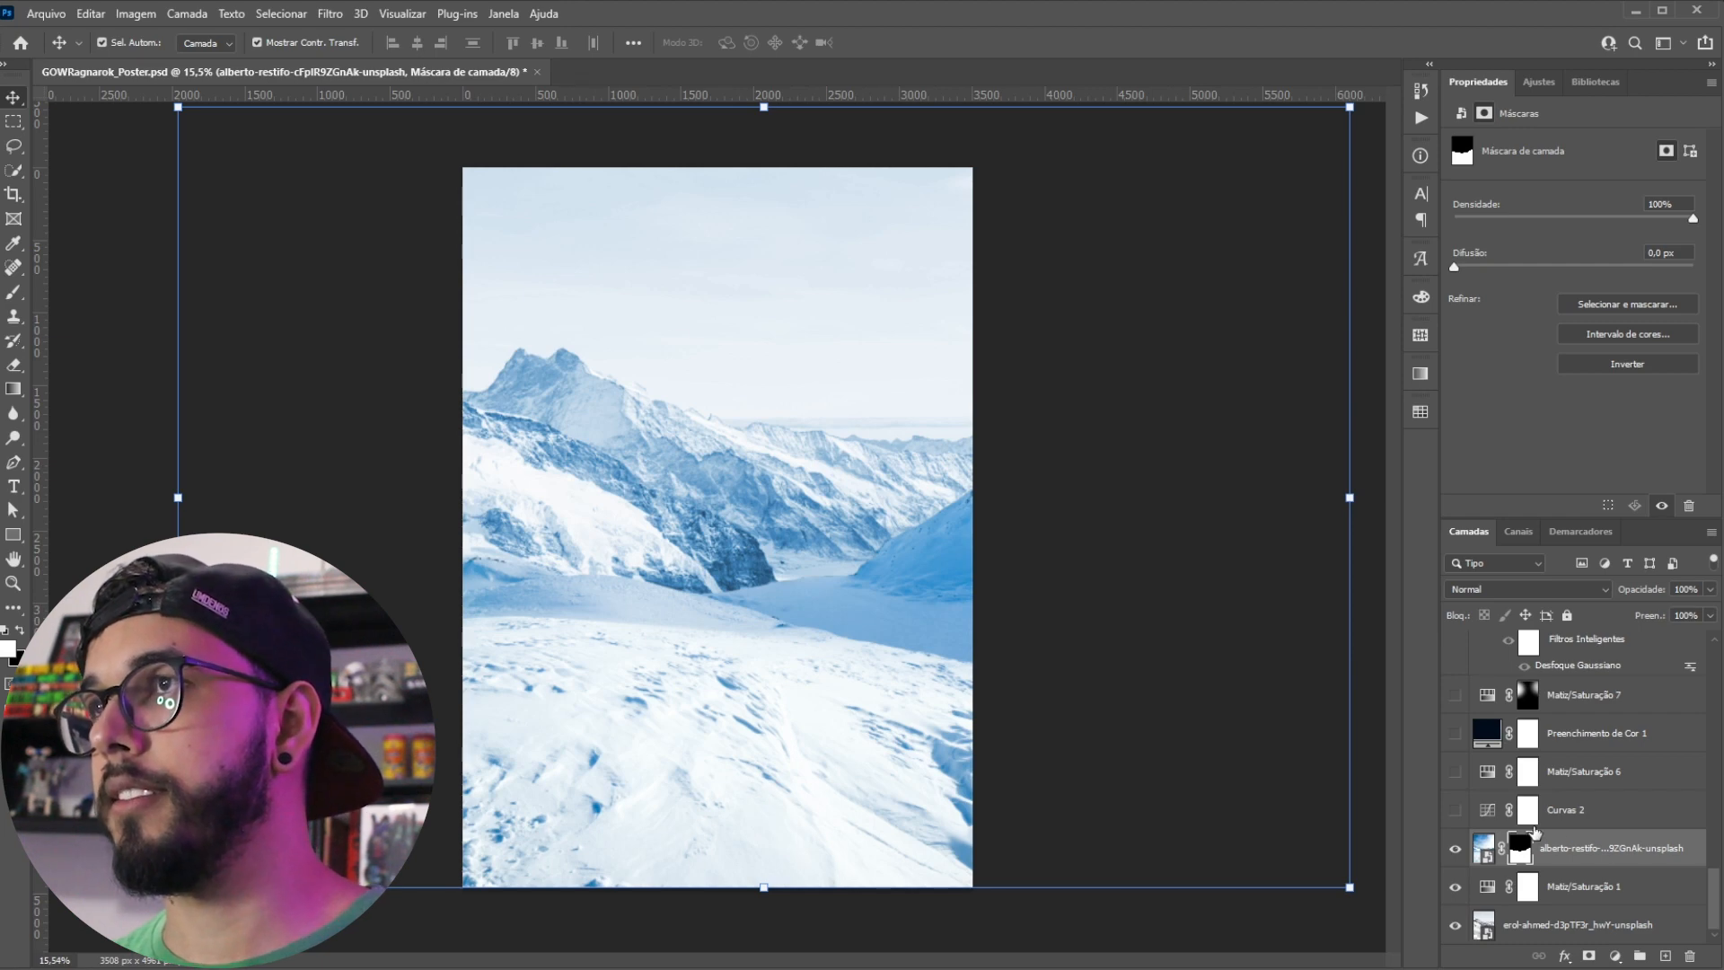
pyautogui.click(1455, 815)
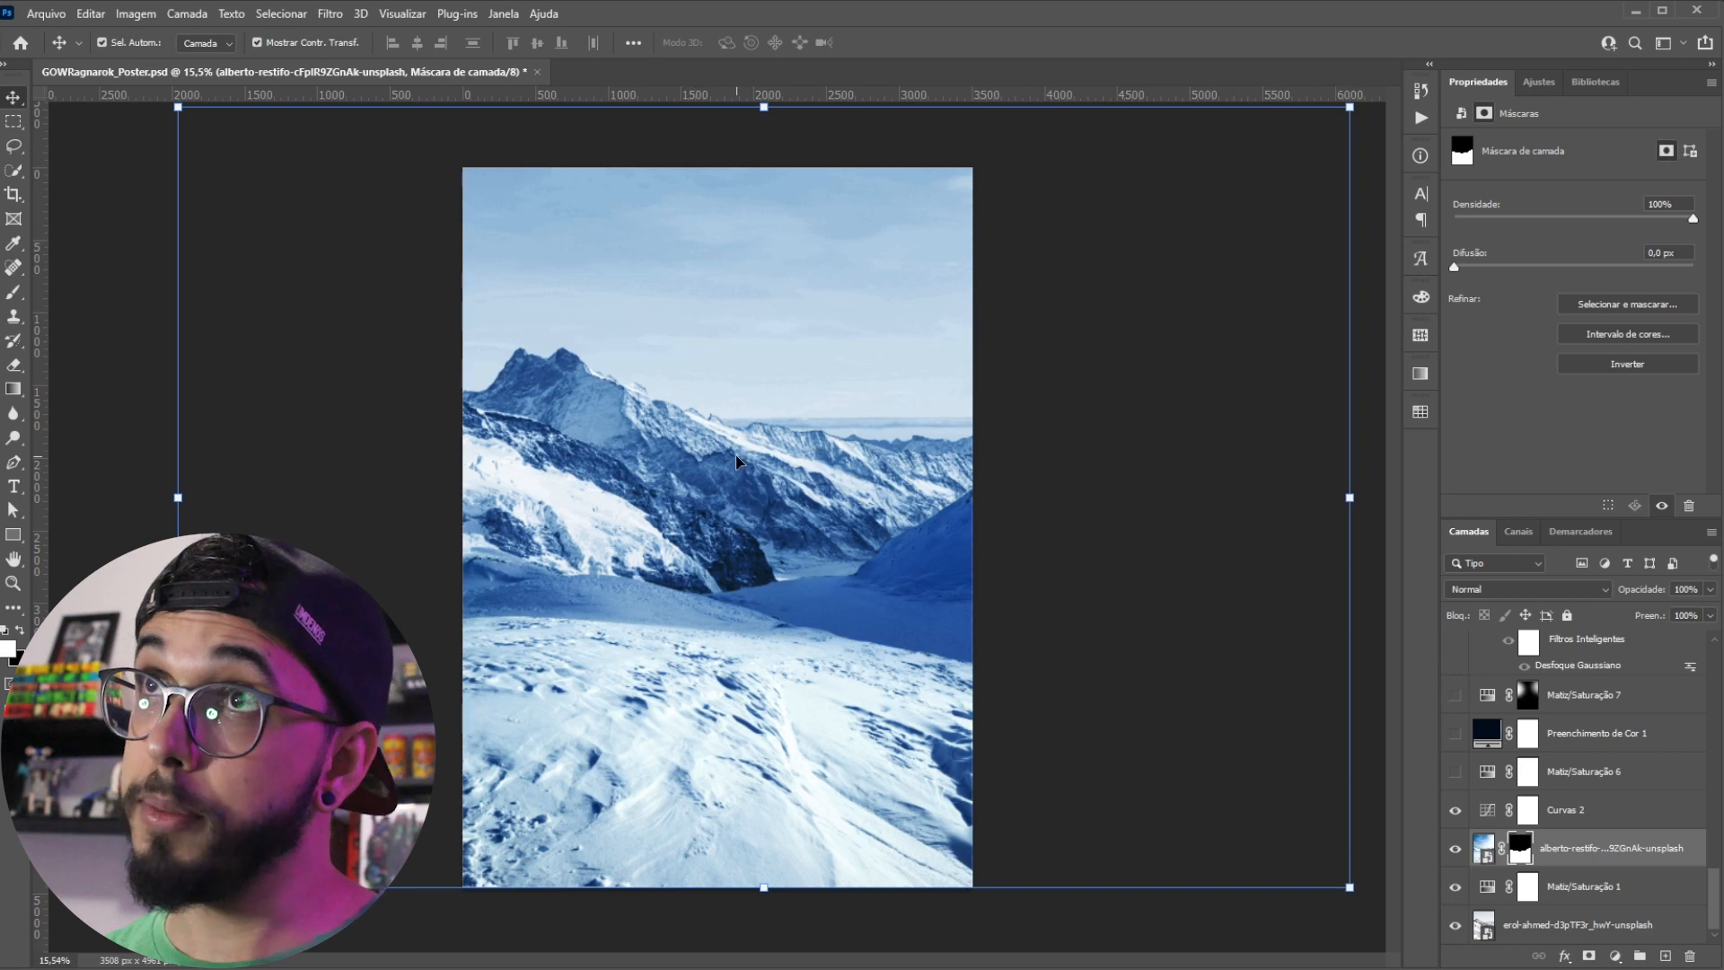
pyautogui.click(1454, 771)
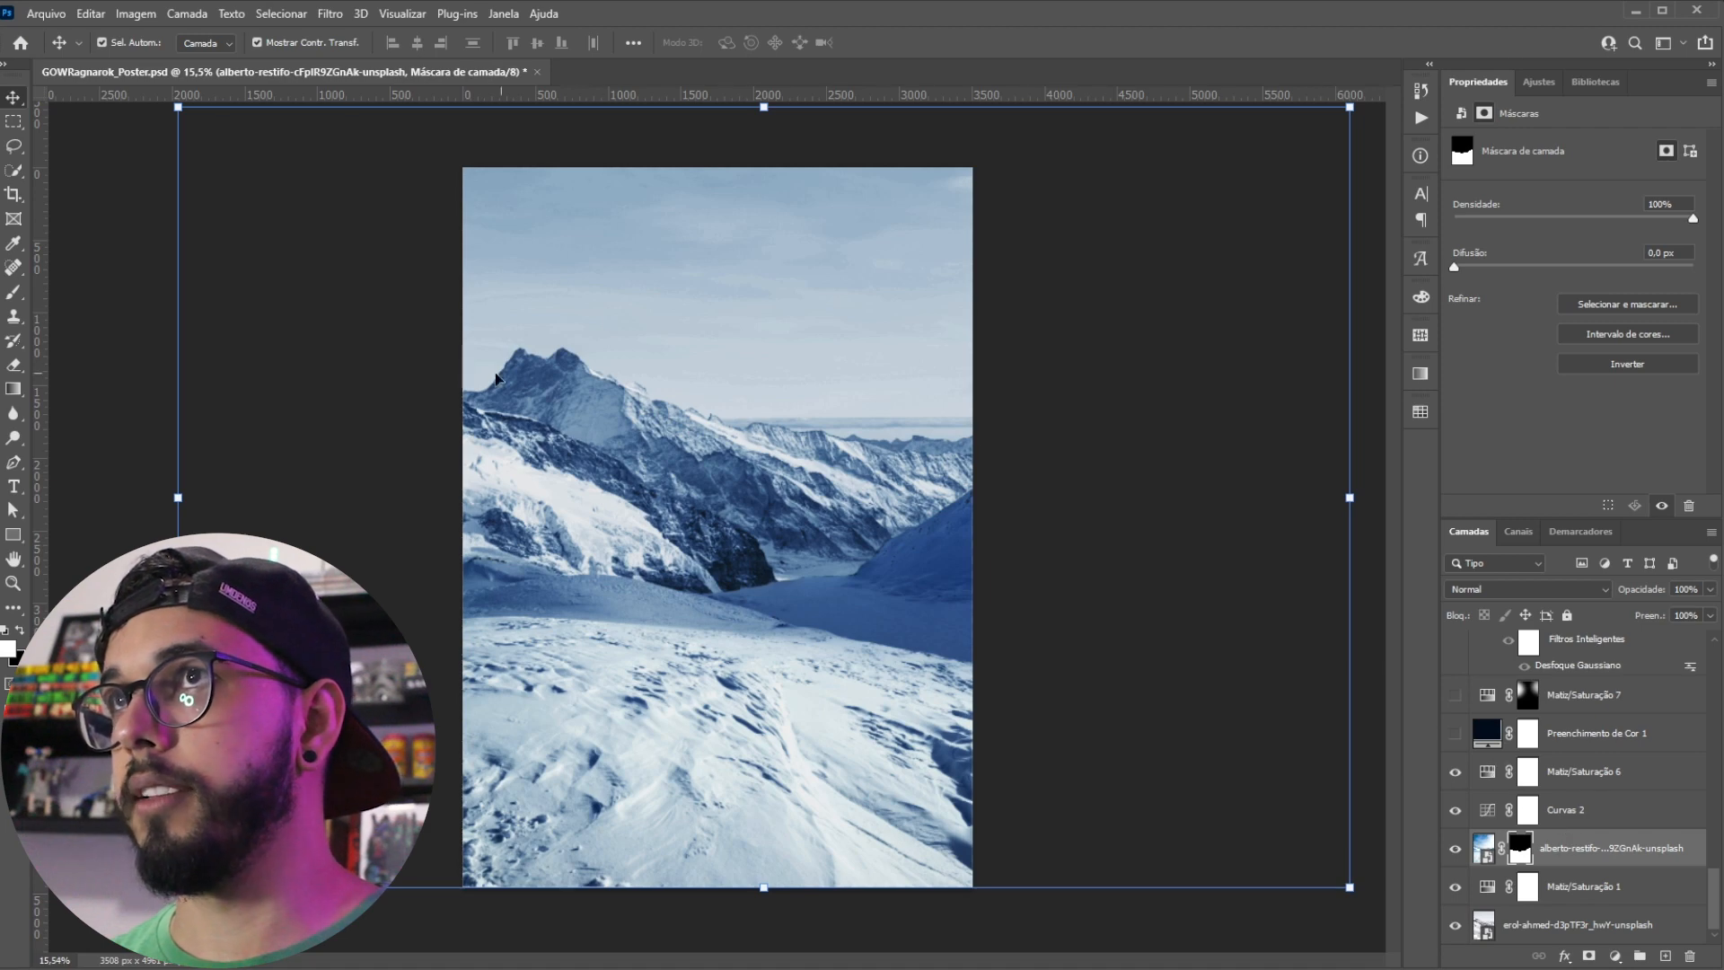
# Step: Create a merged copy of the layers from the mountain photo up to Matiz/Saturação 6, and hide the originals
pyautogui.keyDown('shift'); pyautogui.click(1541, 770); pyautogui.keyUp('shift')
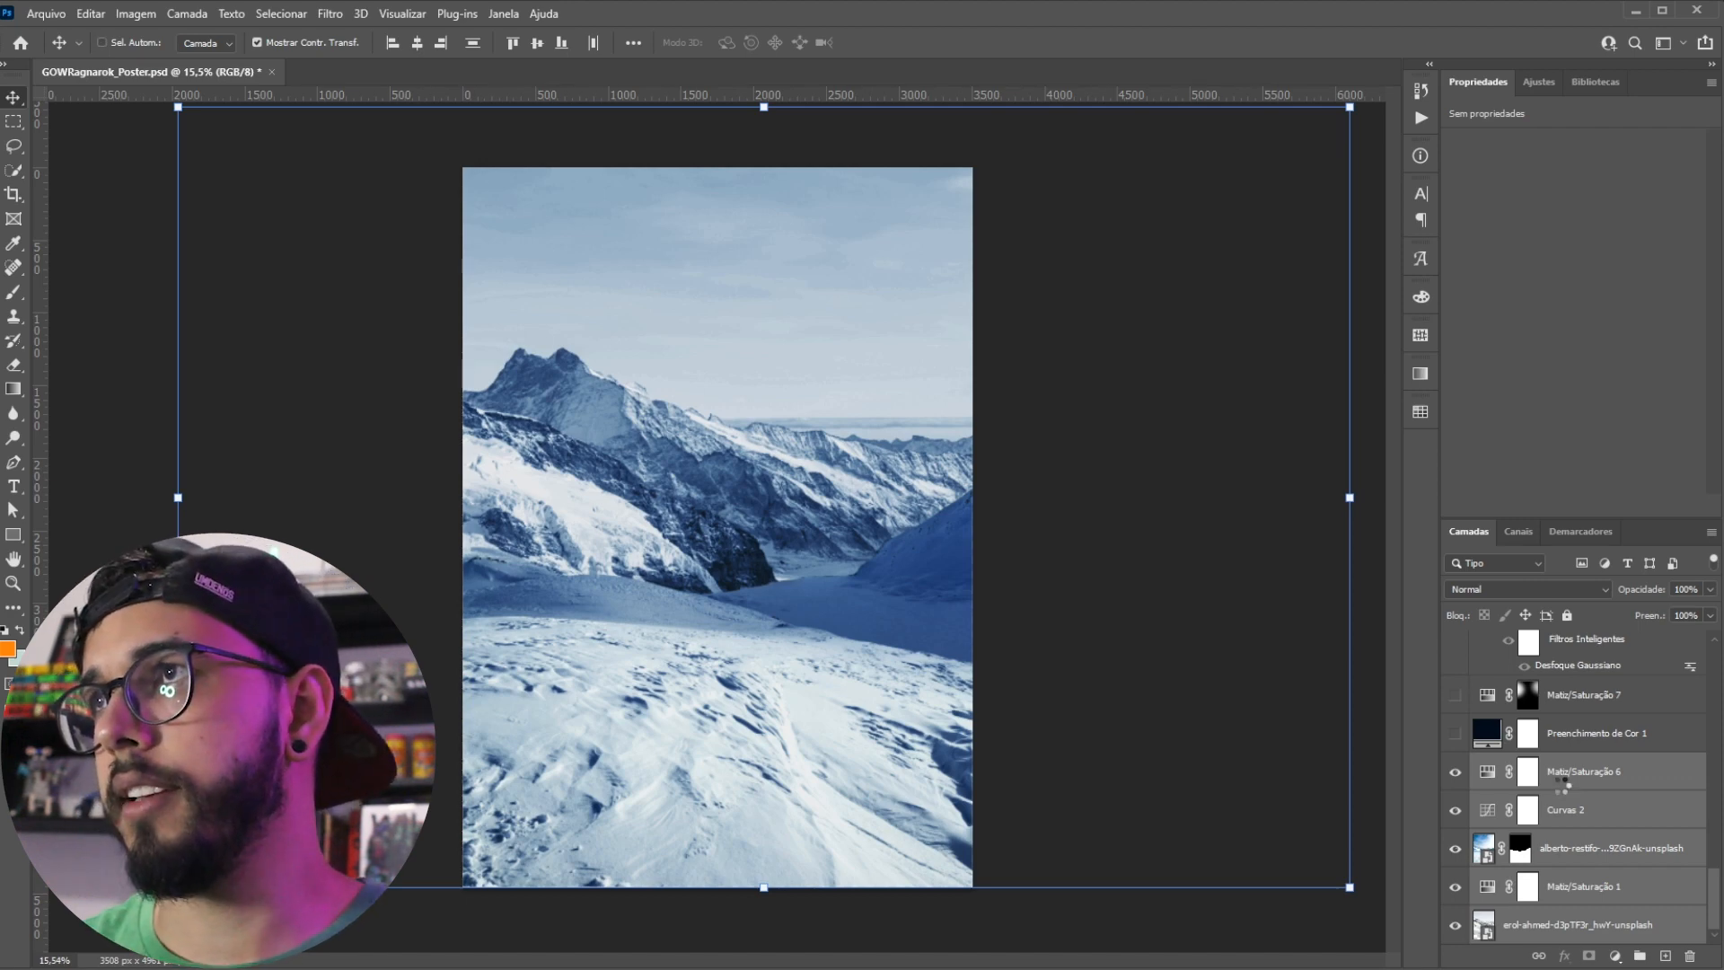
pyautogui.hotkey('ctrl', 'alt', 'e')
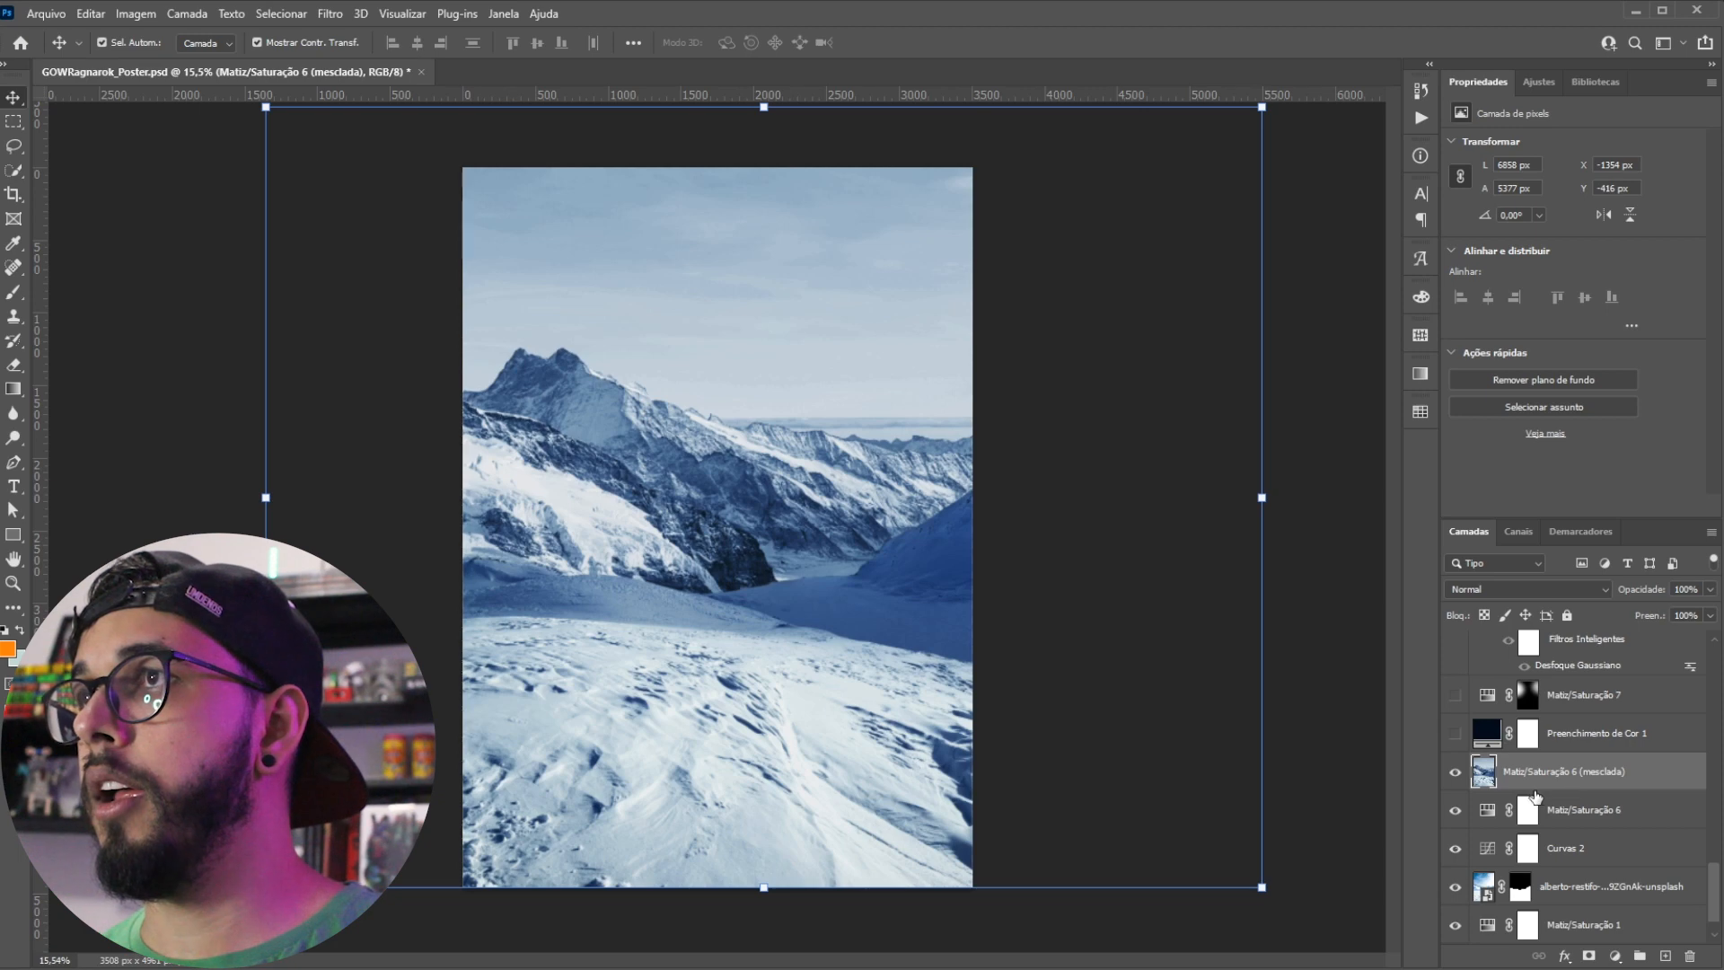
pyautogui.scroll(-1, 1560, 813)
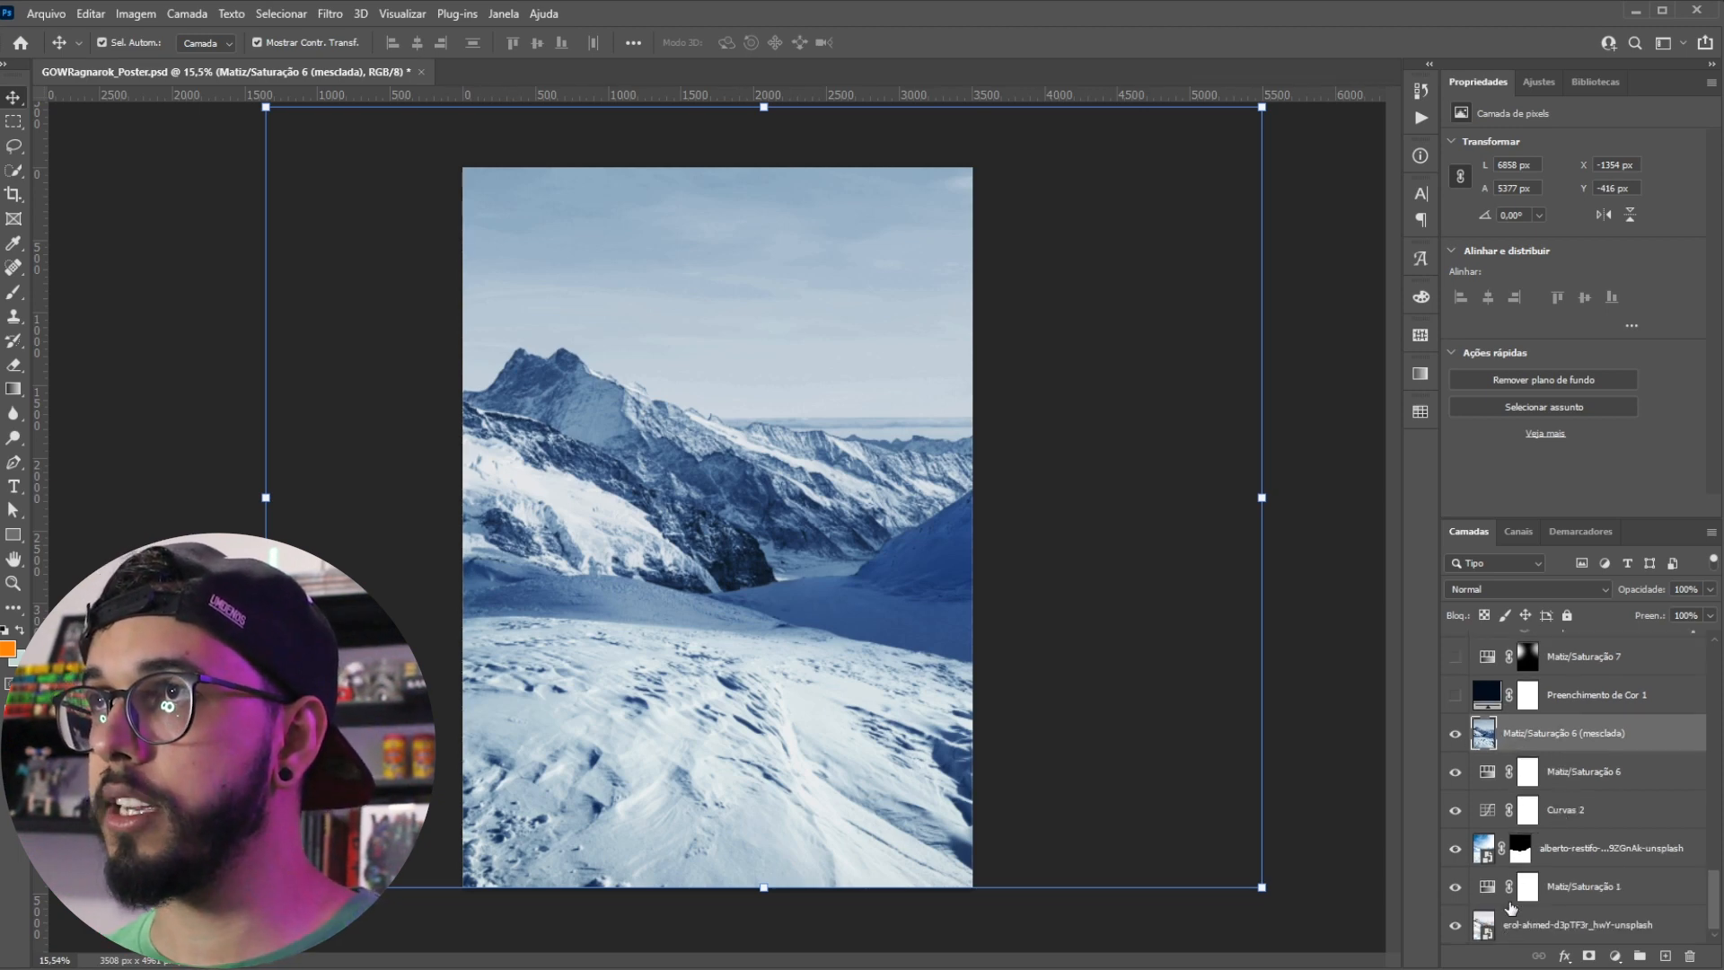
pyautogui.moveTo(1454, 771); pyautogui.dragTo(1454, 934)
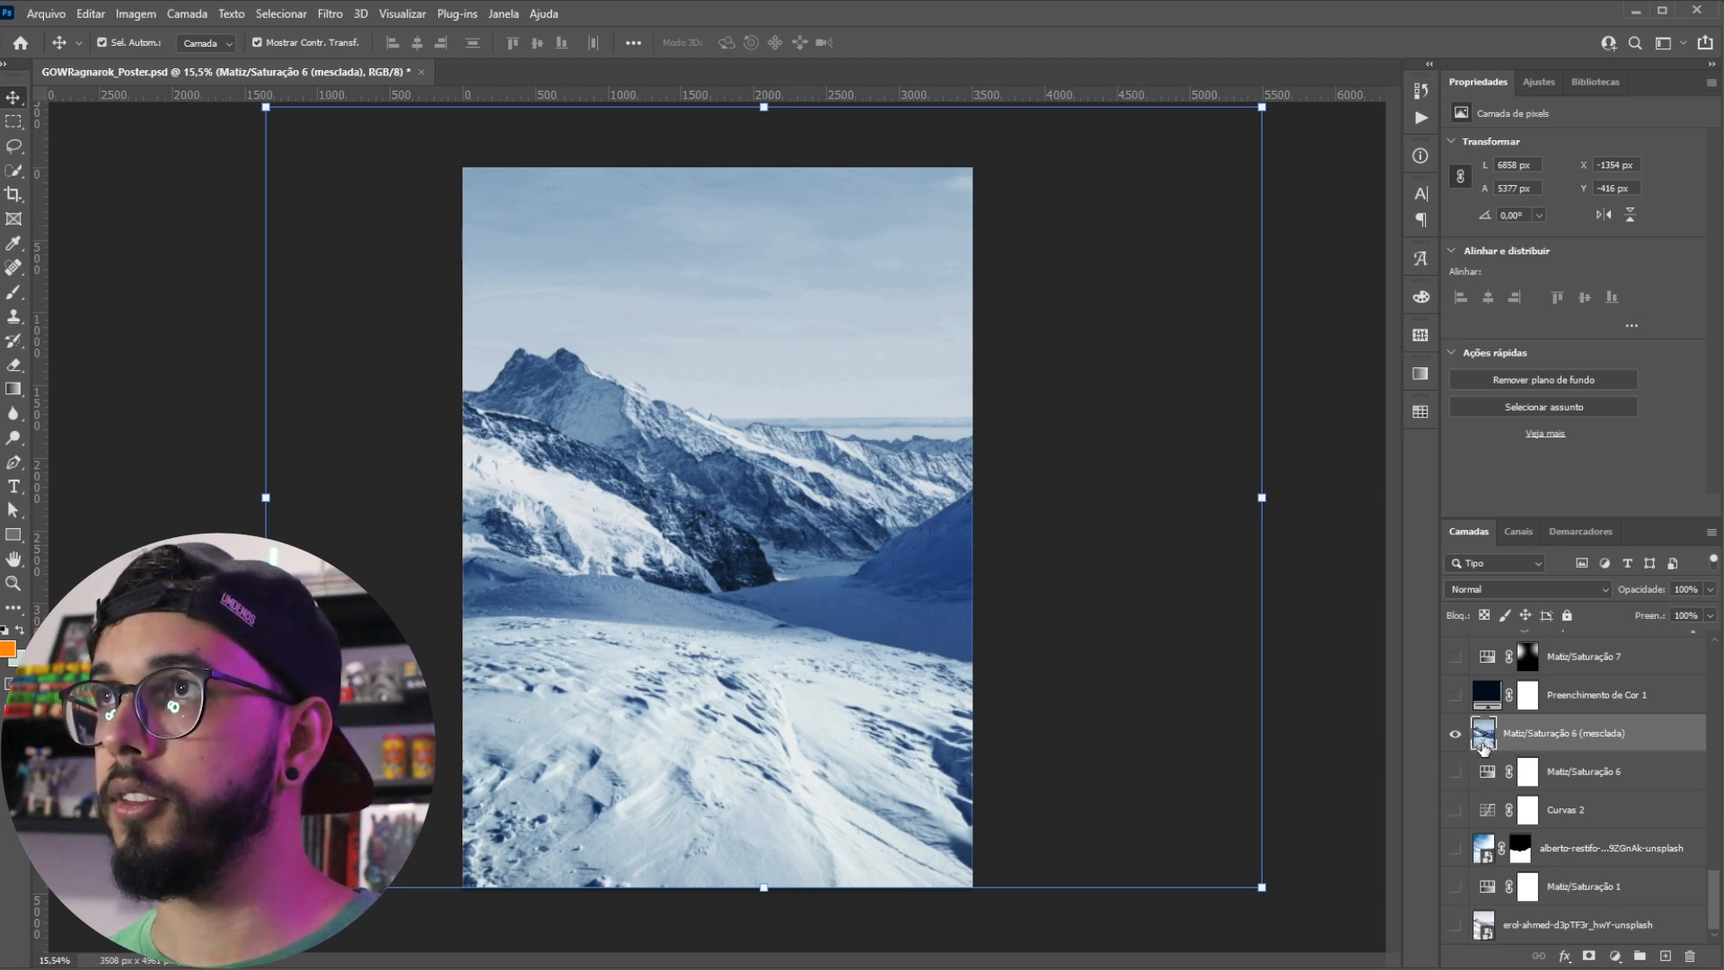
# Step: Undo the merged copy of the background layers without converting it to a smart object
pyautogui.rightClick(1647, 742)
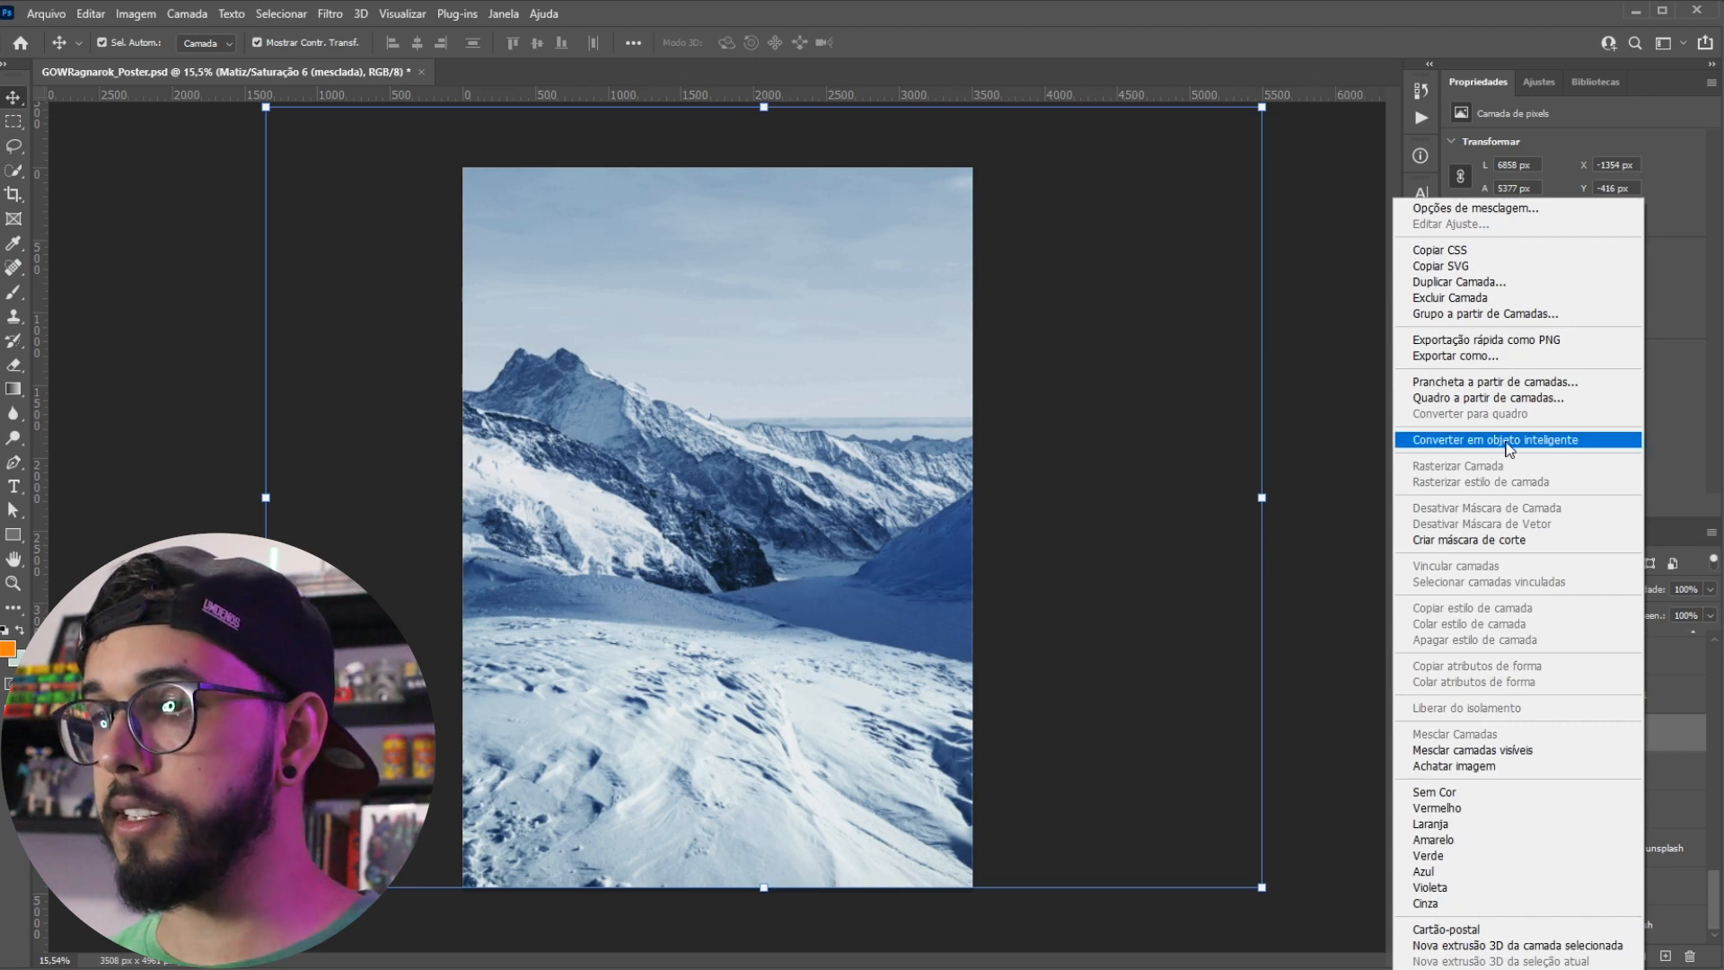
pyautogui.click(1323, 618)
pyautogui.hotkey('ctrl', 'z')
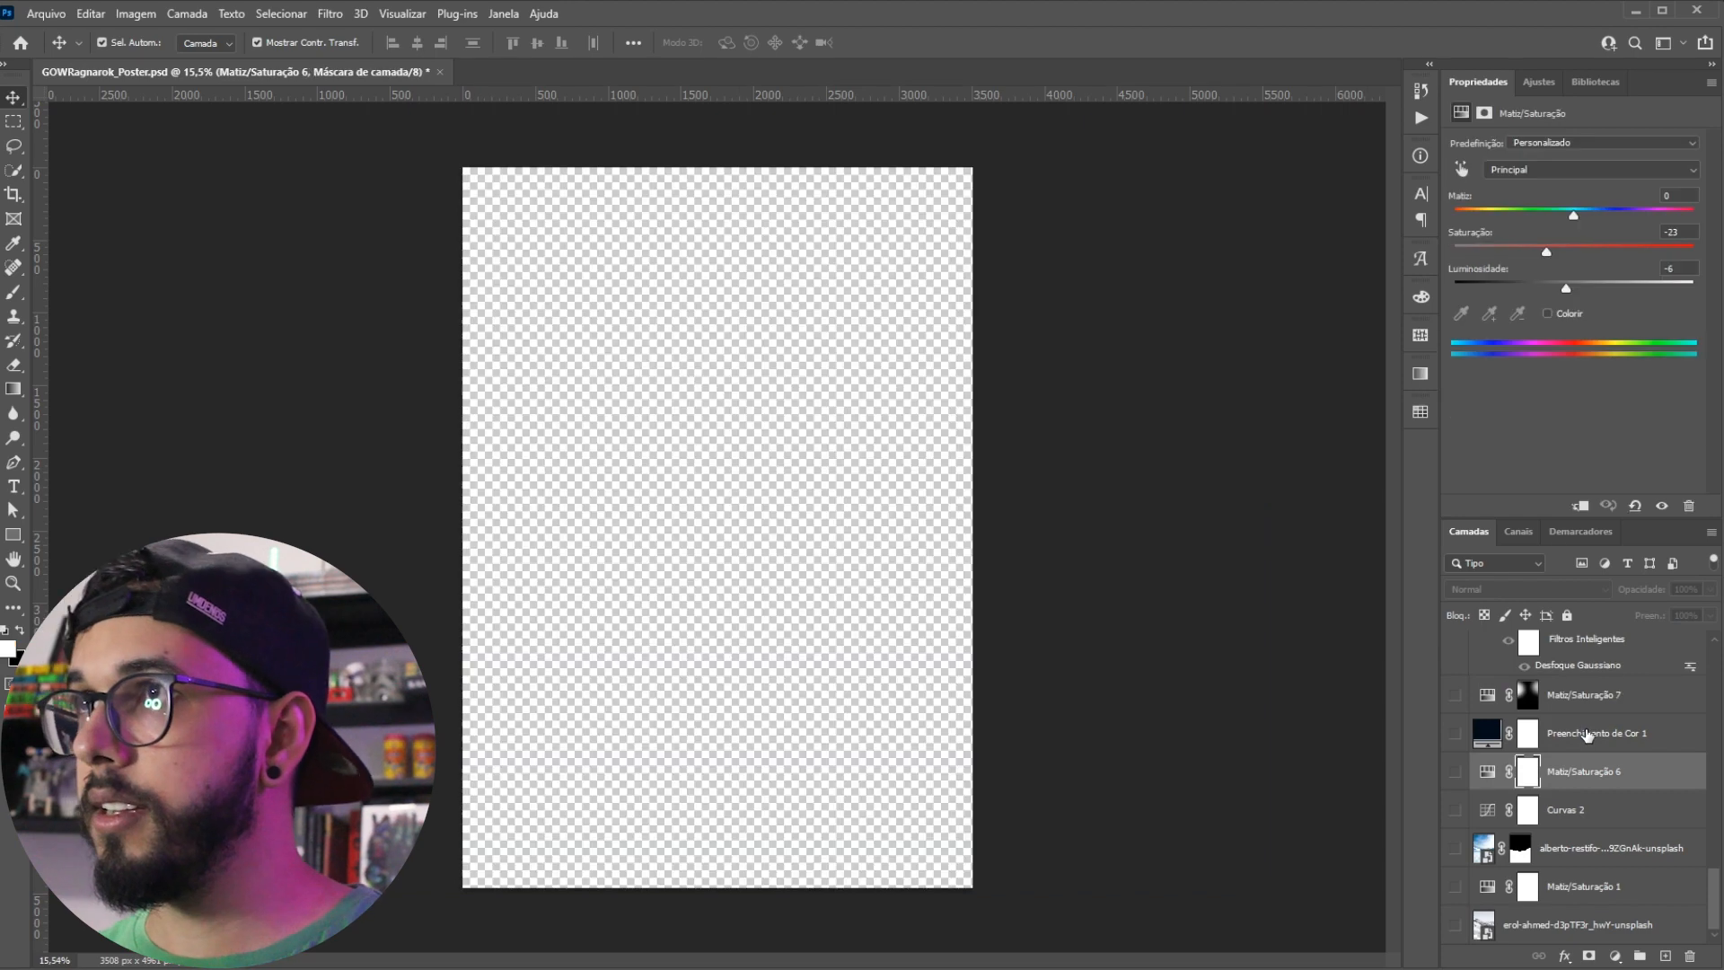
# Step: Show the merged background layer Camada 4 and disable the layer mask of its group, Agrupar 2
pyautogui.scroll(2, 1587, 735)
pyautogui.click(1454, 757)
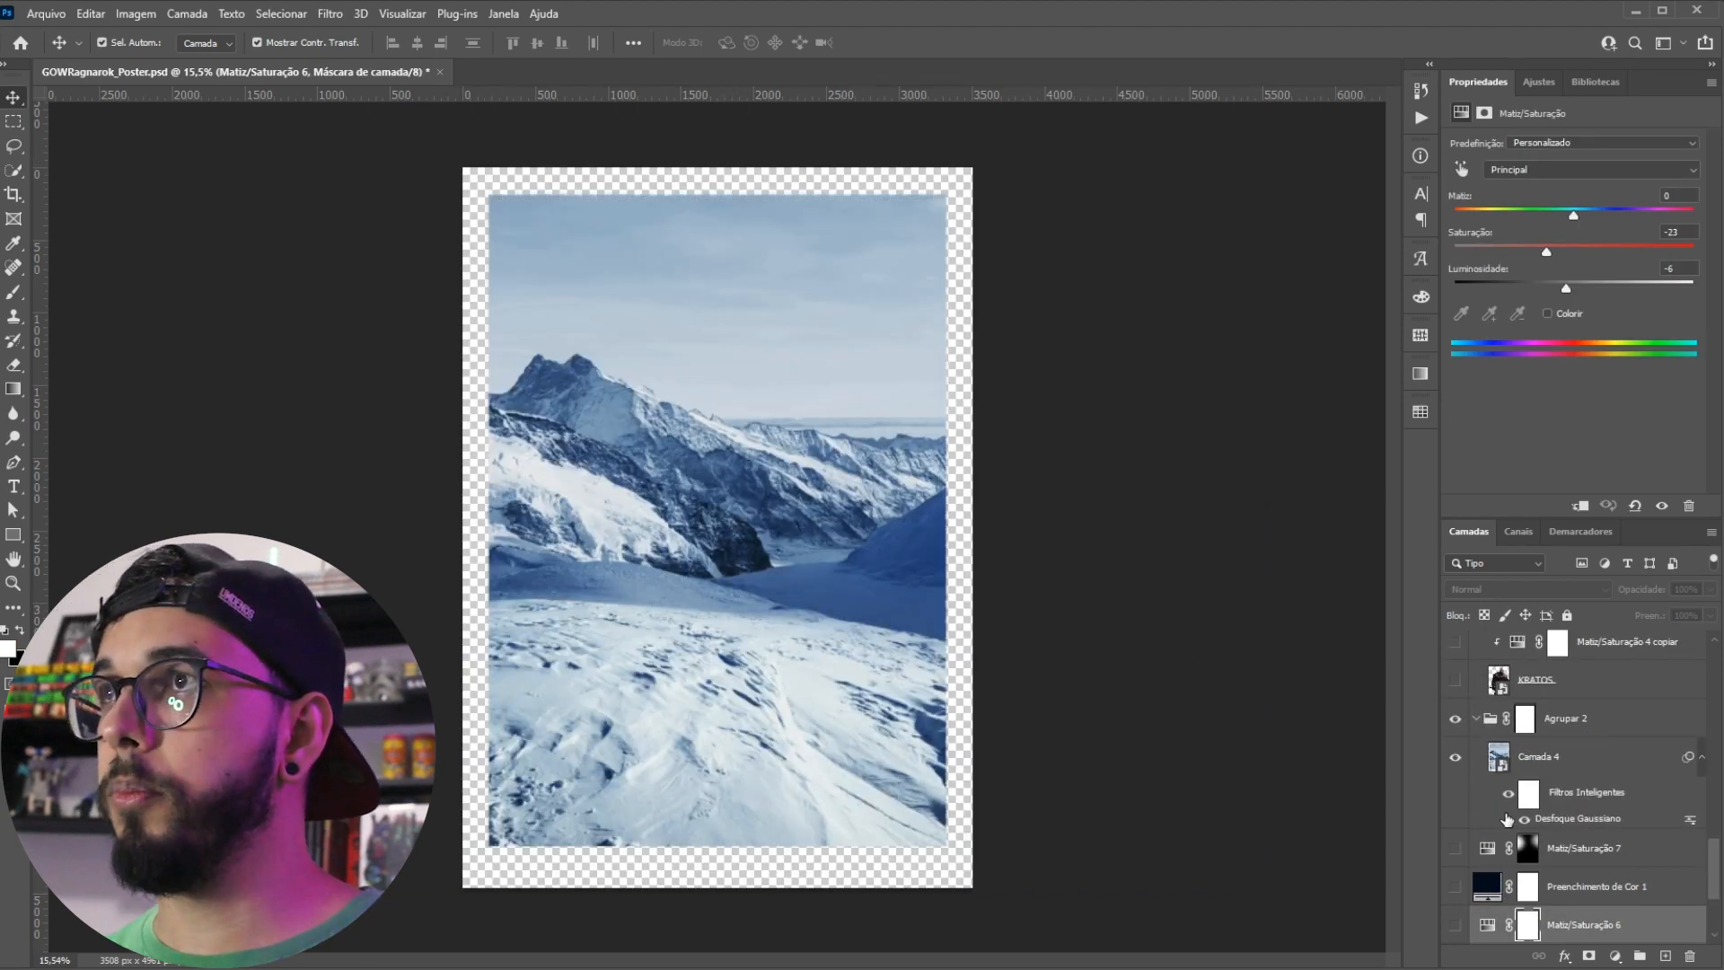
pyautogui.keyDown('shift'); pyautogui.click(1525, 718); pyautogui.keyUp('shift')
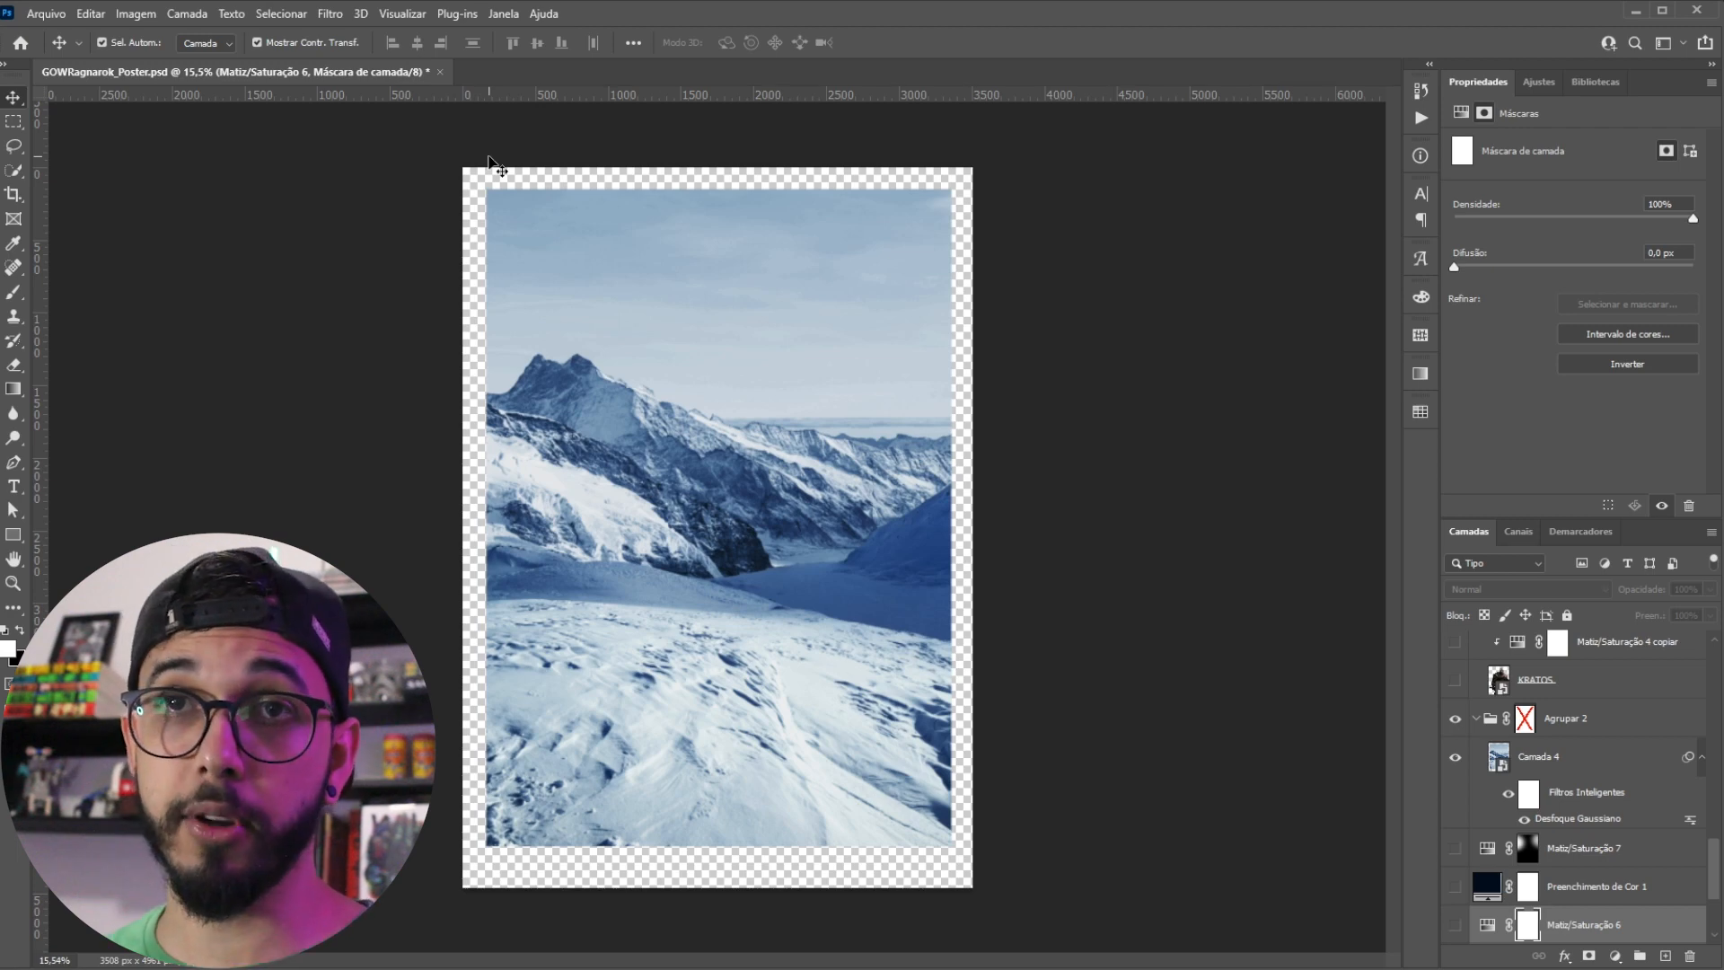
# Step: Show the dark blue Preenchimento de Cor 1 fill and the Matiz/Saturação 7 adjustment behind the mountain image
pyautogui.click(1455, 887)
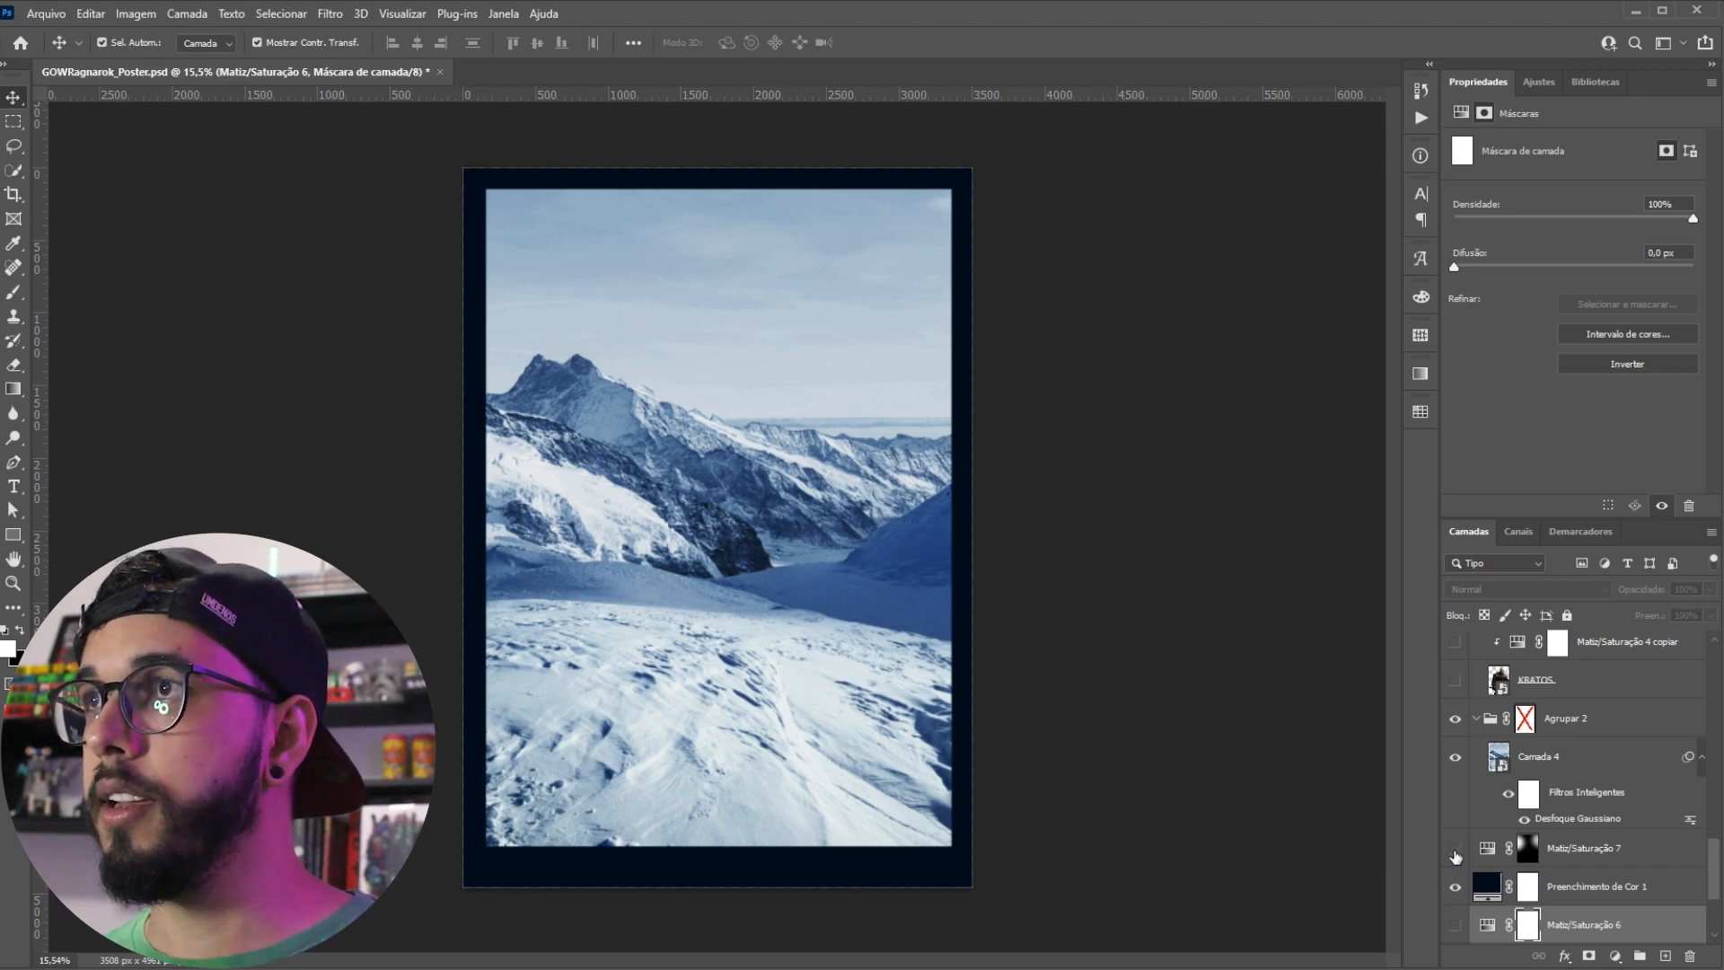
pyautogui.click(1455, 850)
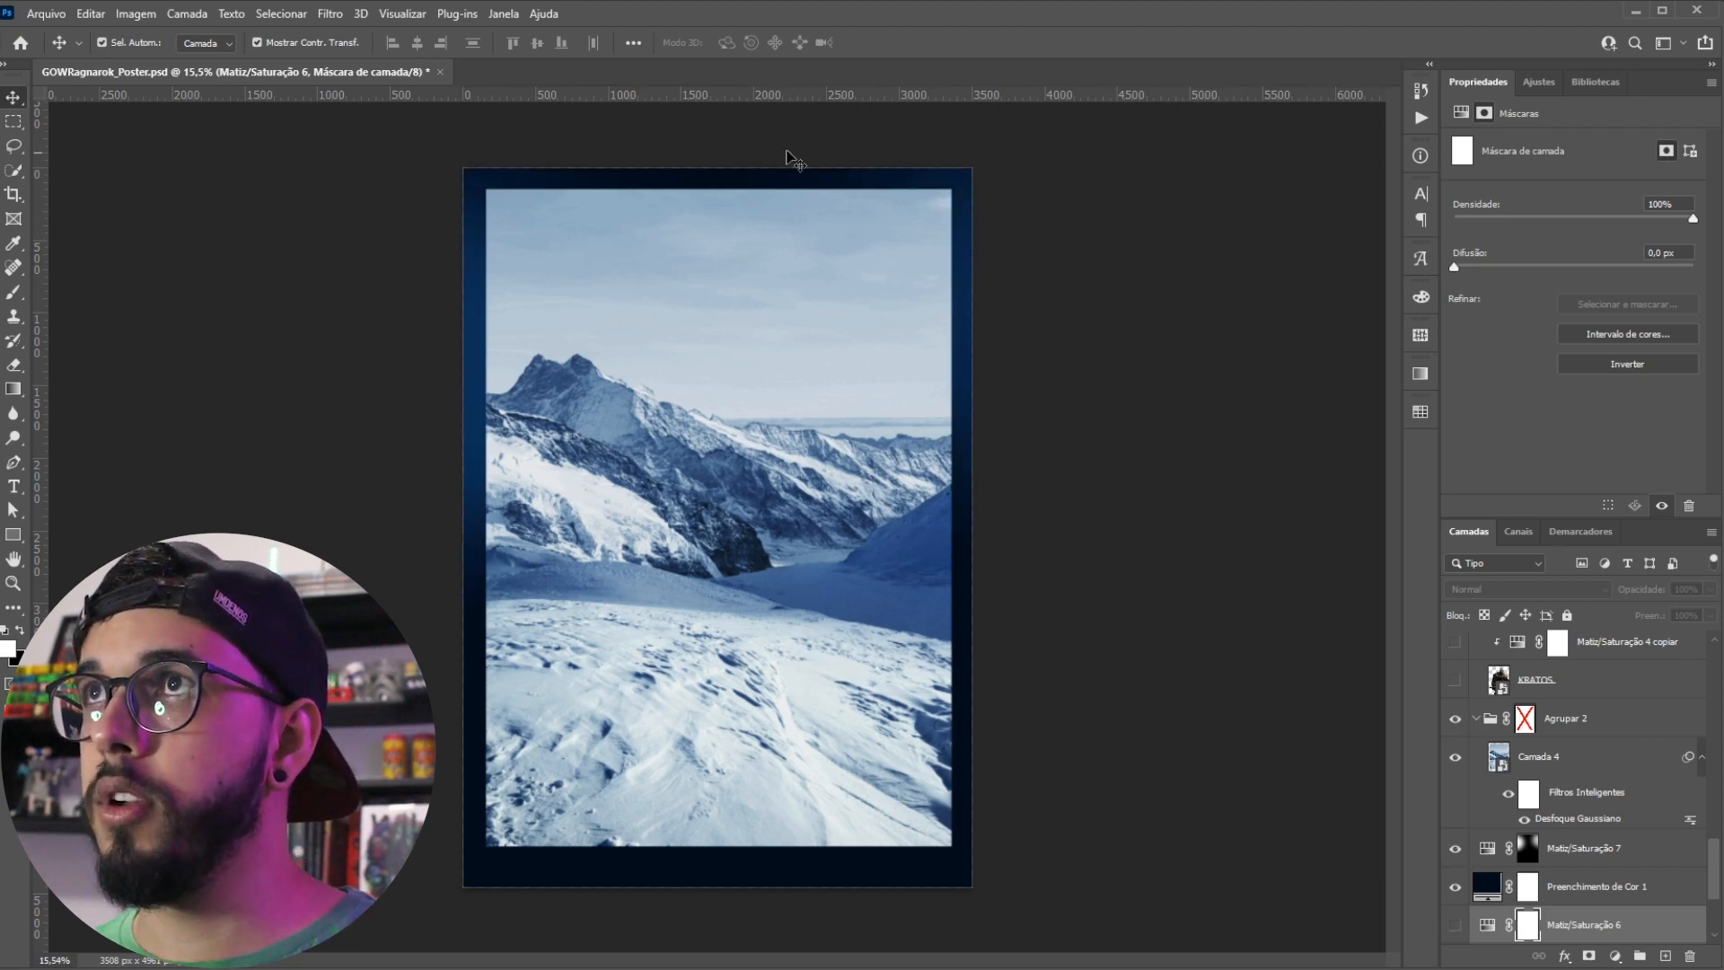
# Step: Examine the Matiz/Saturação 7 settings and compare the poster border with that adjustment's mask disabled and re-enabled
pyautogui.click(1488, 849)
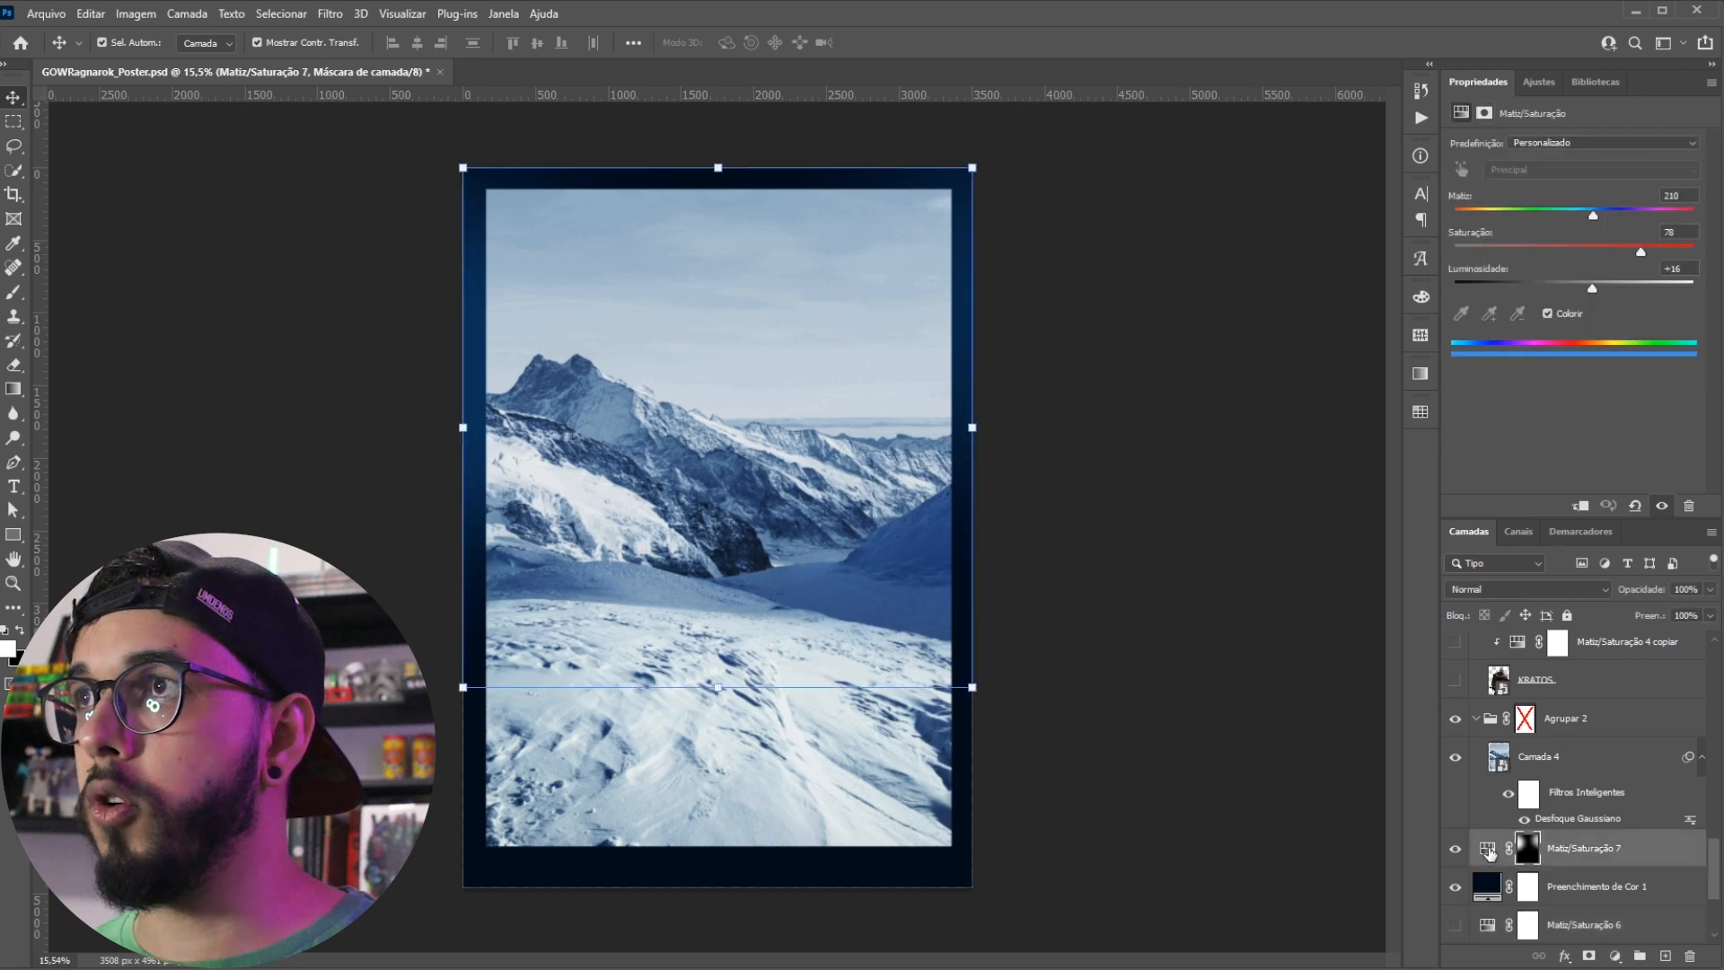
pyautogui.click(1488, 848)
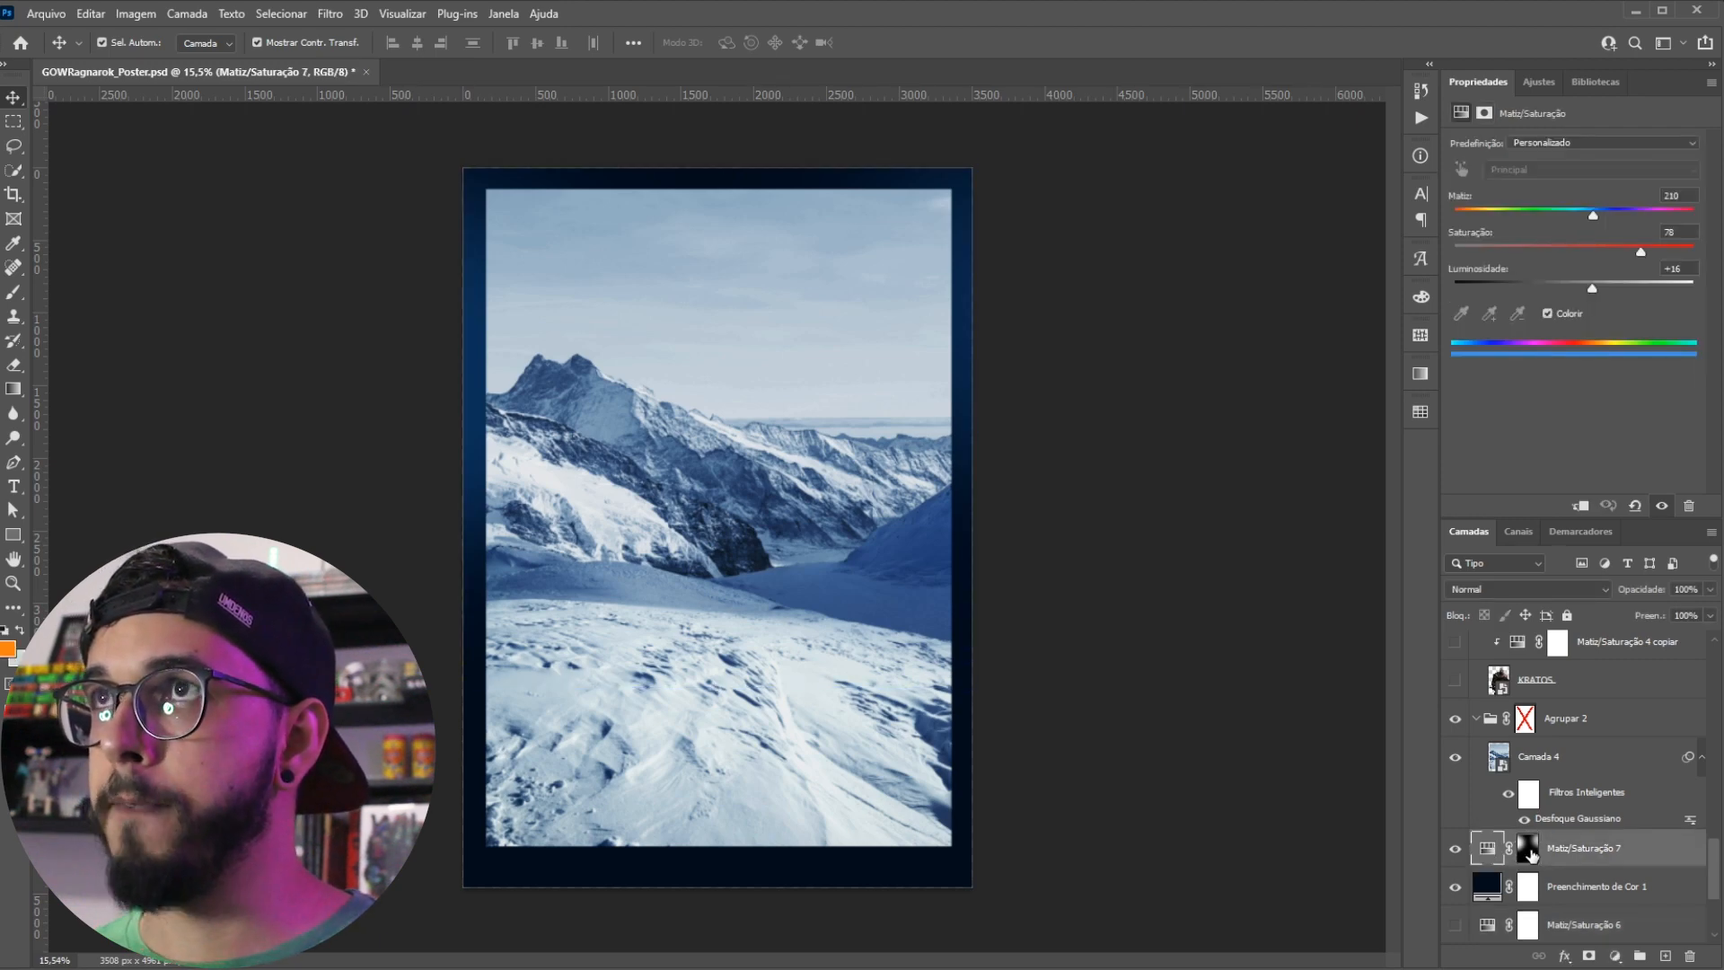
pyautogui.keyDown('shift'); pyautogui.click(1529, 852); pyautogui.keyUp('shift')
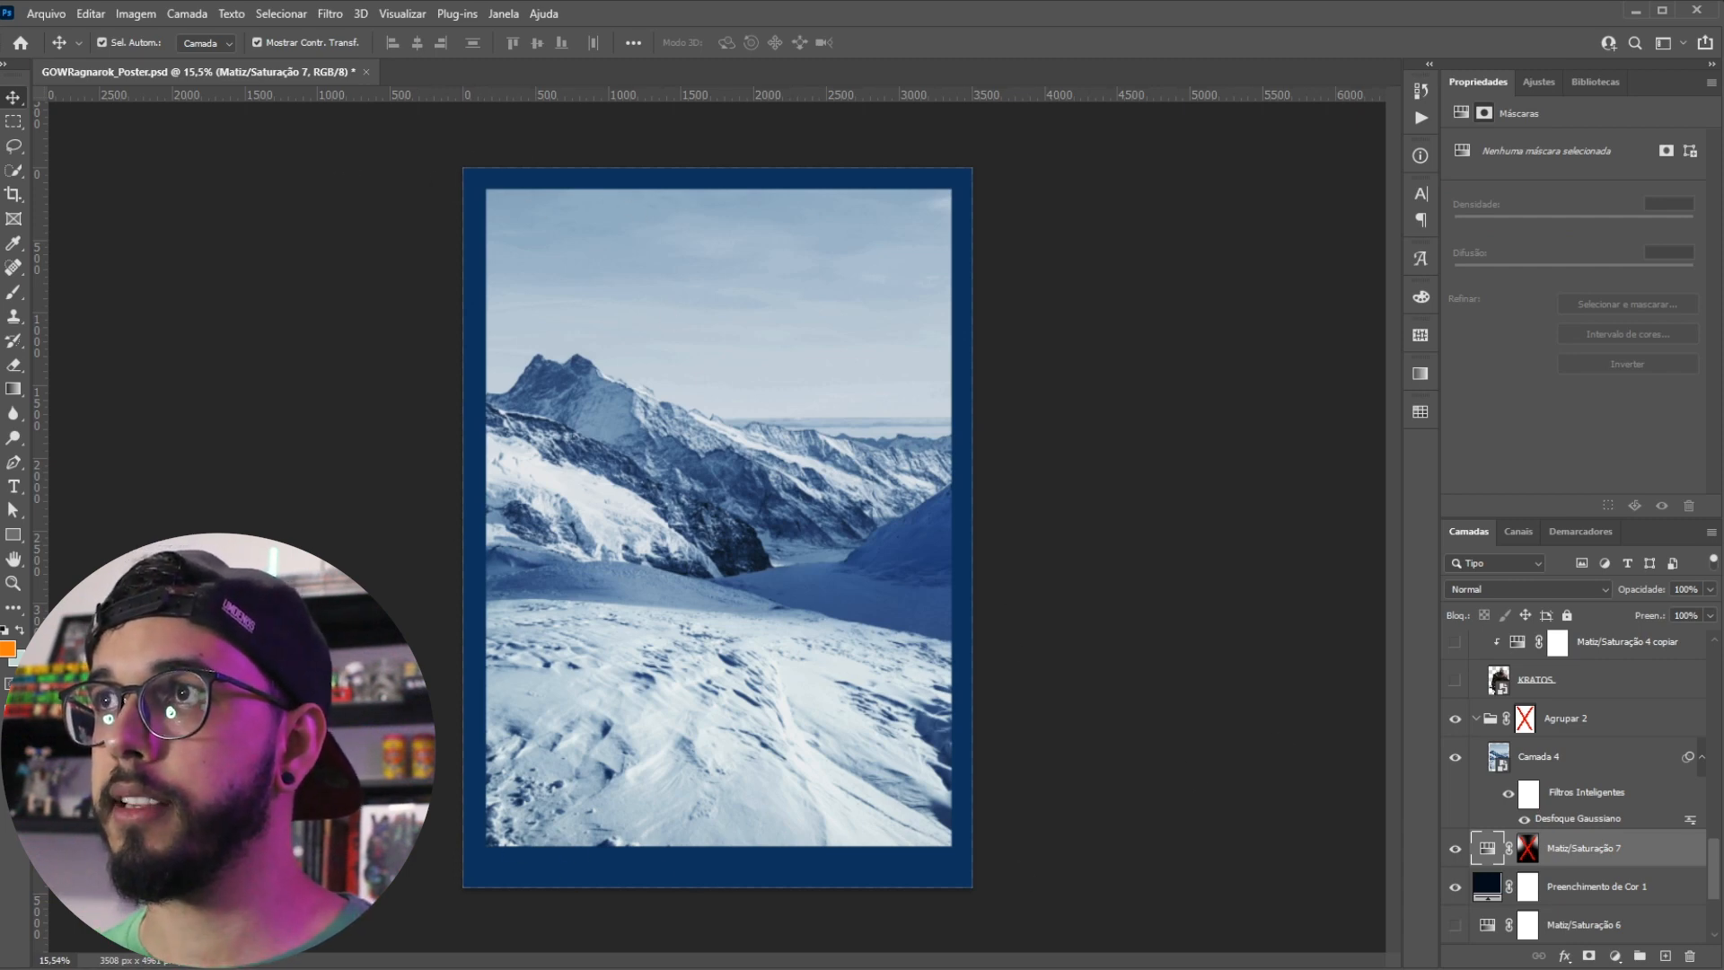
pyautogui.keyDown('shift'); pyautogui.click(1530, 853); pyautogui.keyUp('shift')
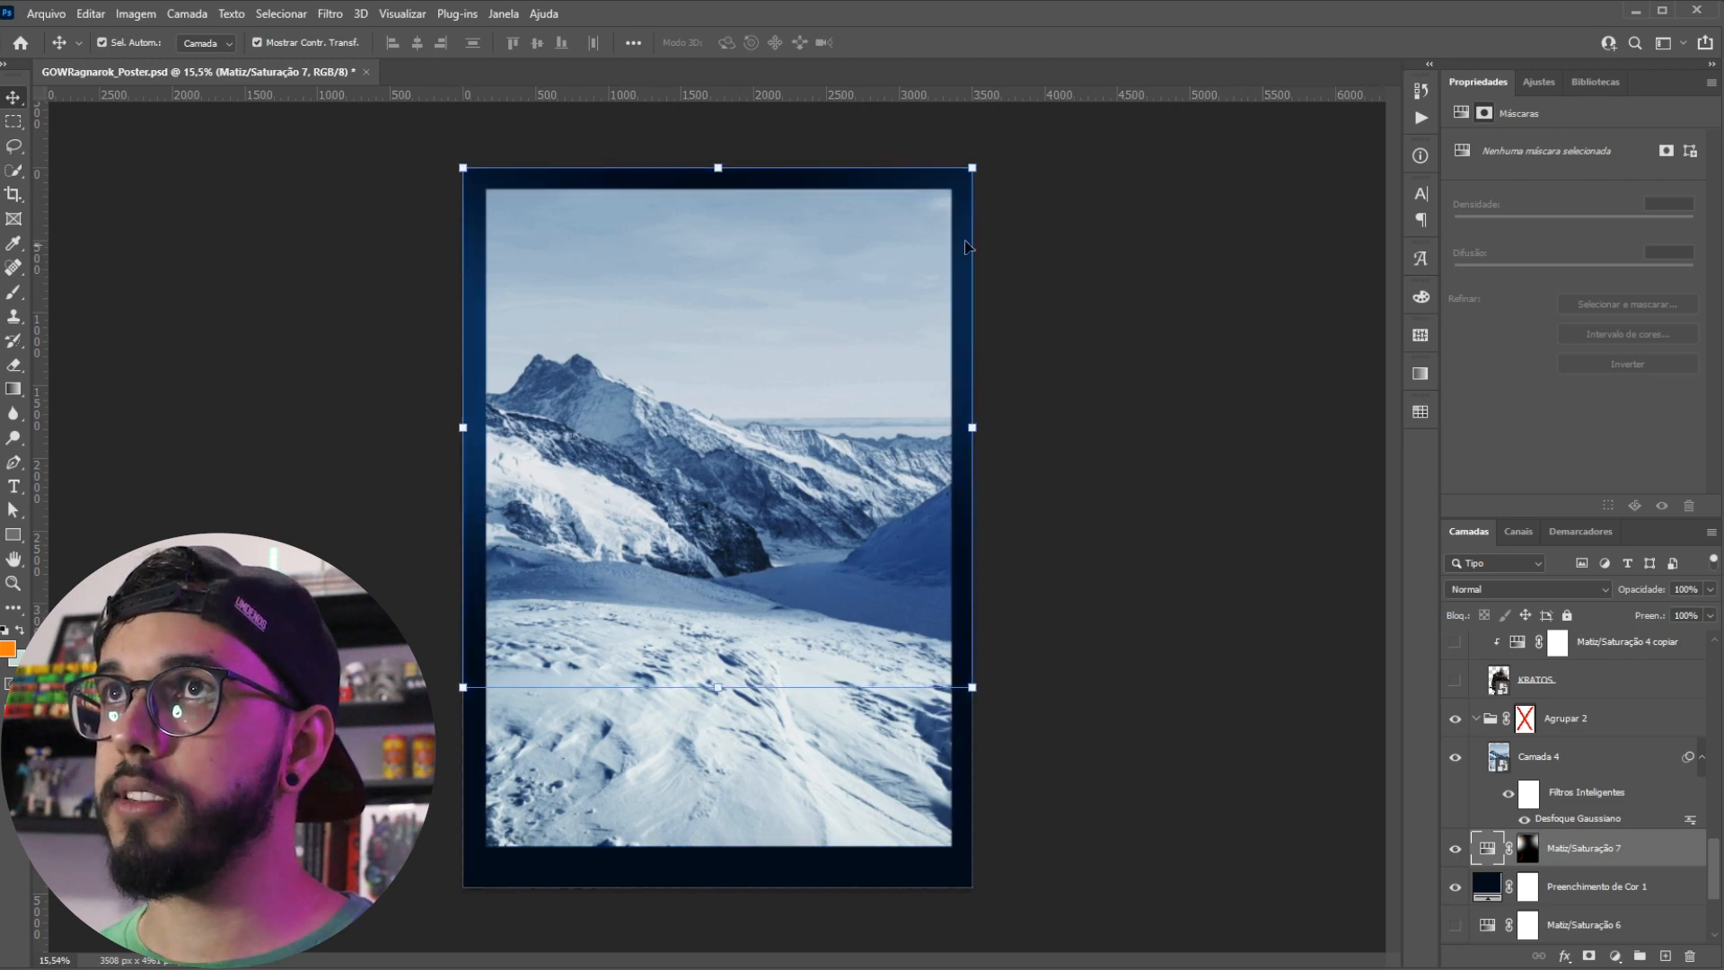
# Step: Re-enable the layer mask of the Agrupar 2 group to restore the rough edges around the mountain image
pyautogui.click(1269, 558)
pyautogui.scroll(3, 1250, 782)
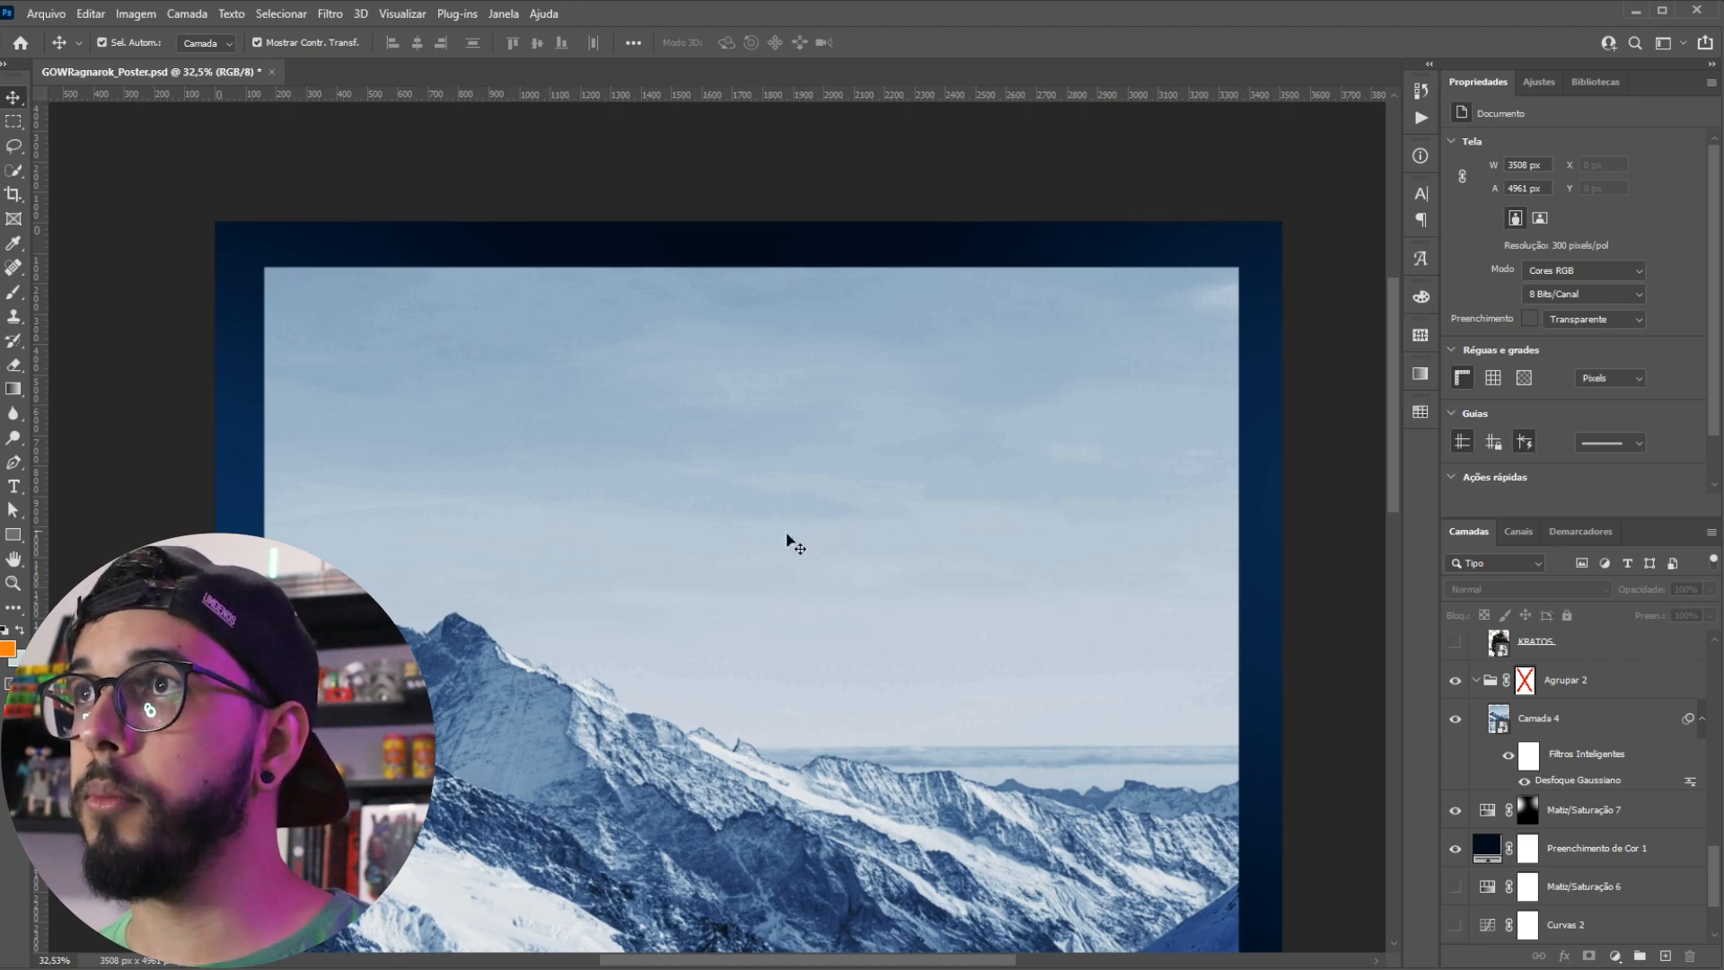
pyautogui.keyDown('shift'); pyautogui.click(1524, 687); pyautogui.keyUp('shift')
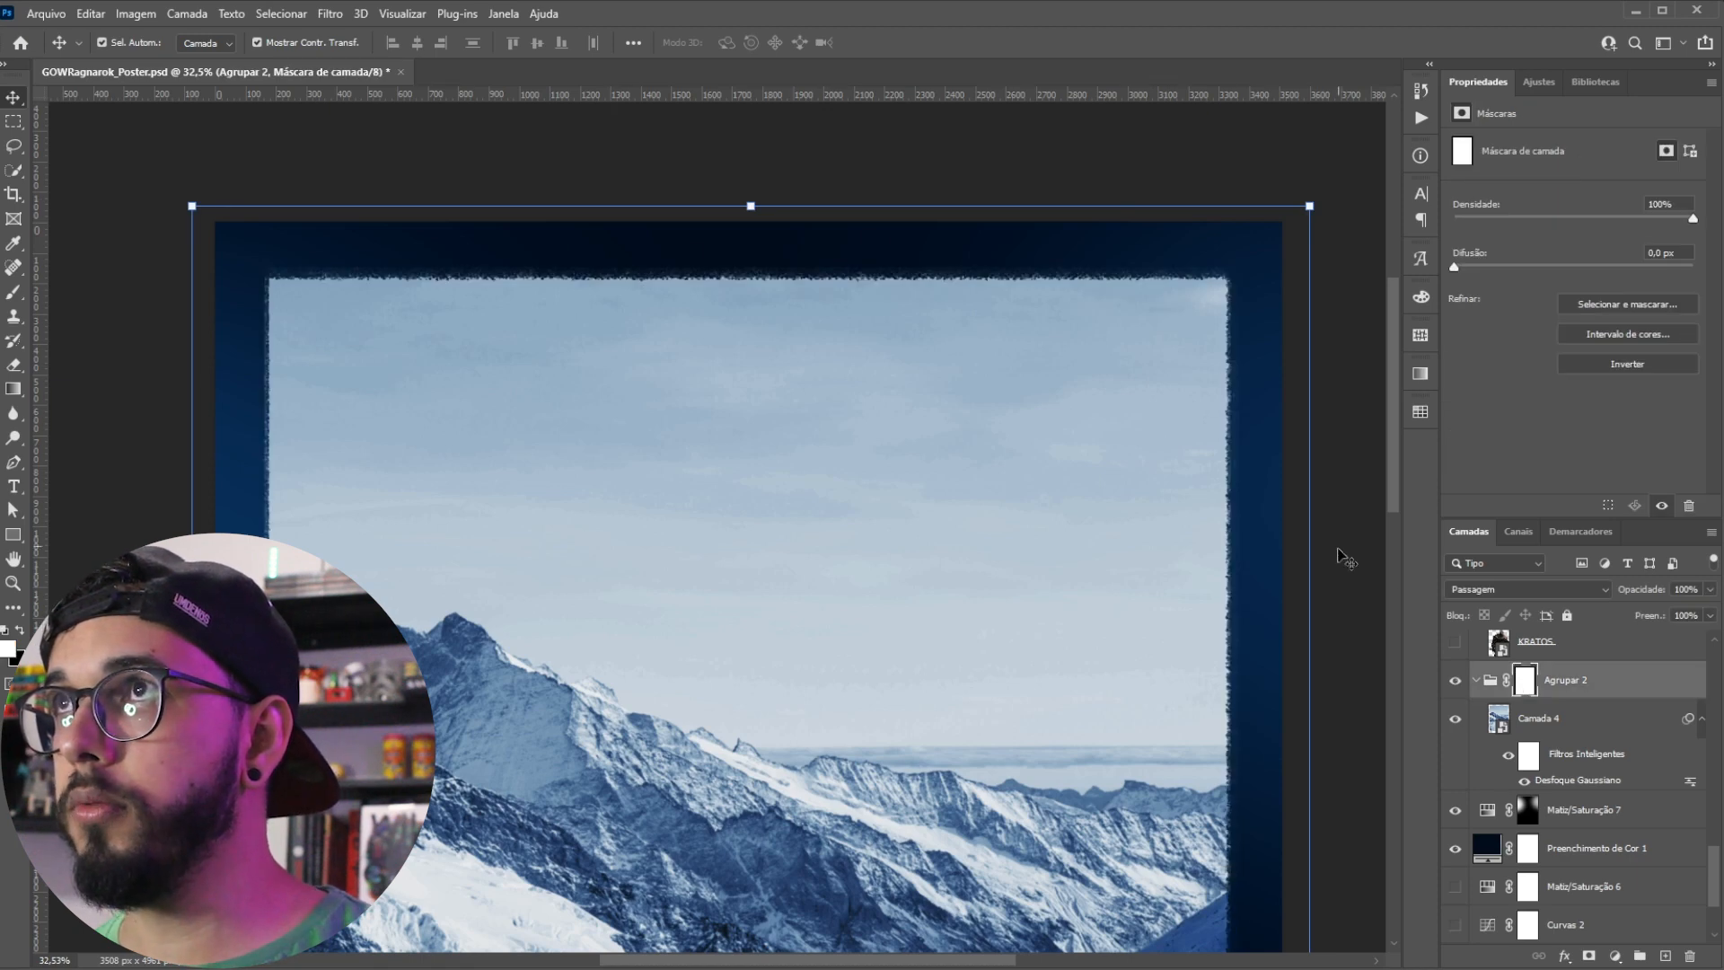
# Step: Choose the Mais recente pastel palooza de Kyle brush from the Pincéis de Mídia a Seco set, and return to the Move tool
pyautogui.press('b')
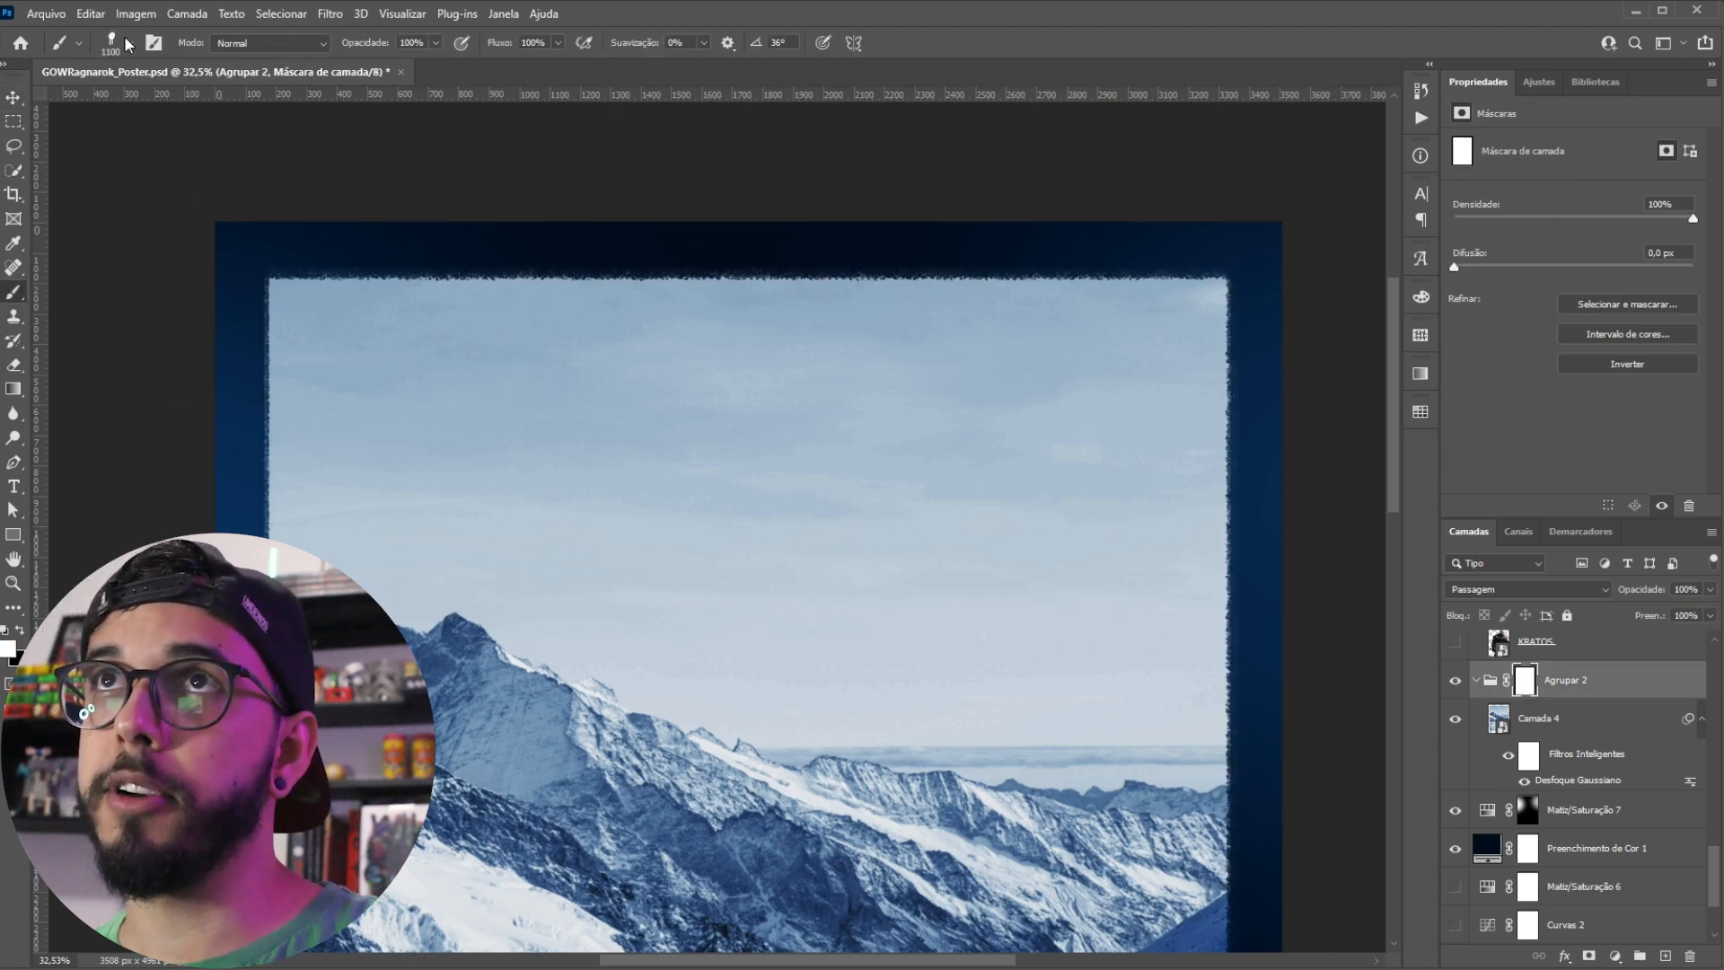
pyautogui.click(129, 42)
pyautogui.scroll(3, 401, 418)
pyautogui.moveTo(402, 433); pyautogui.dragTo(402, 250)
pyautogui.scroll(-2, 119, 381)
pyautogui.scroll(-5, 119, 382)
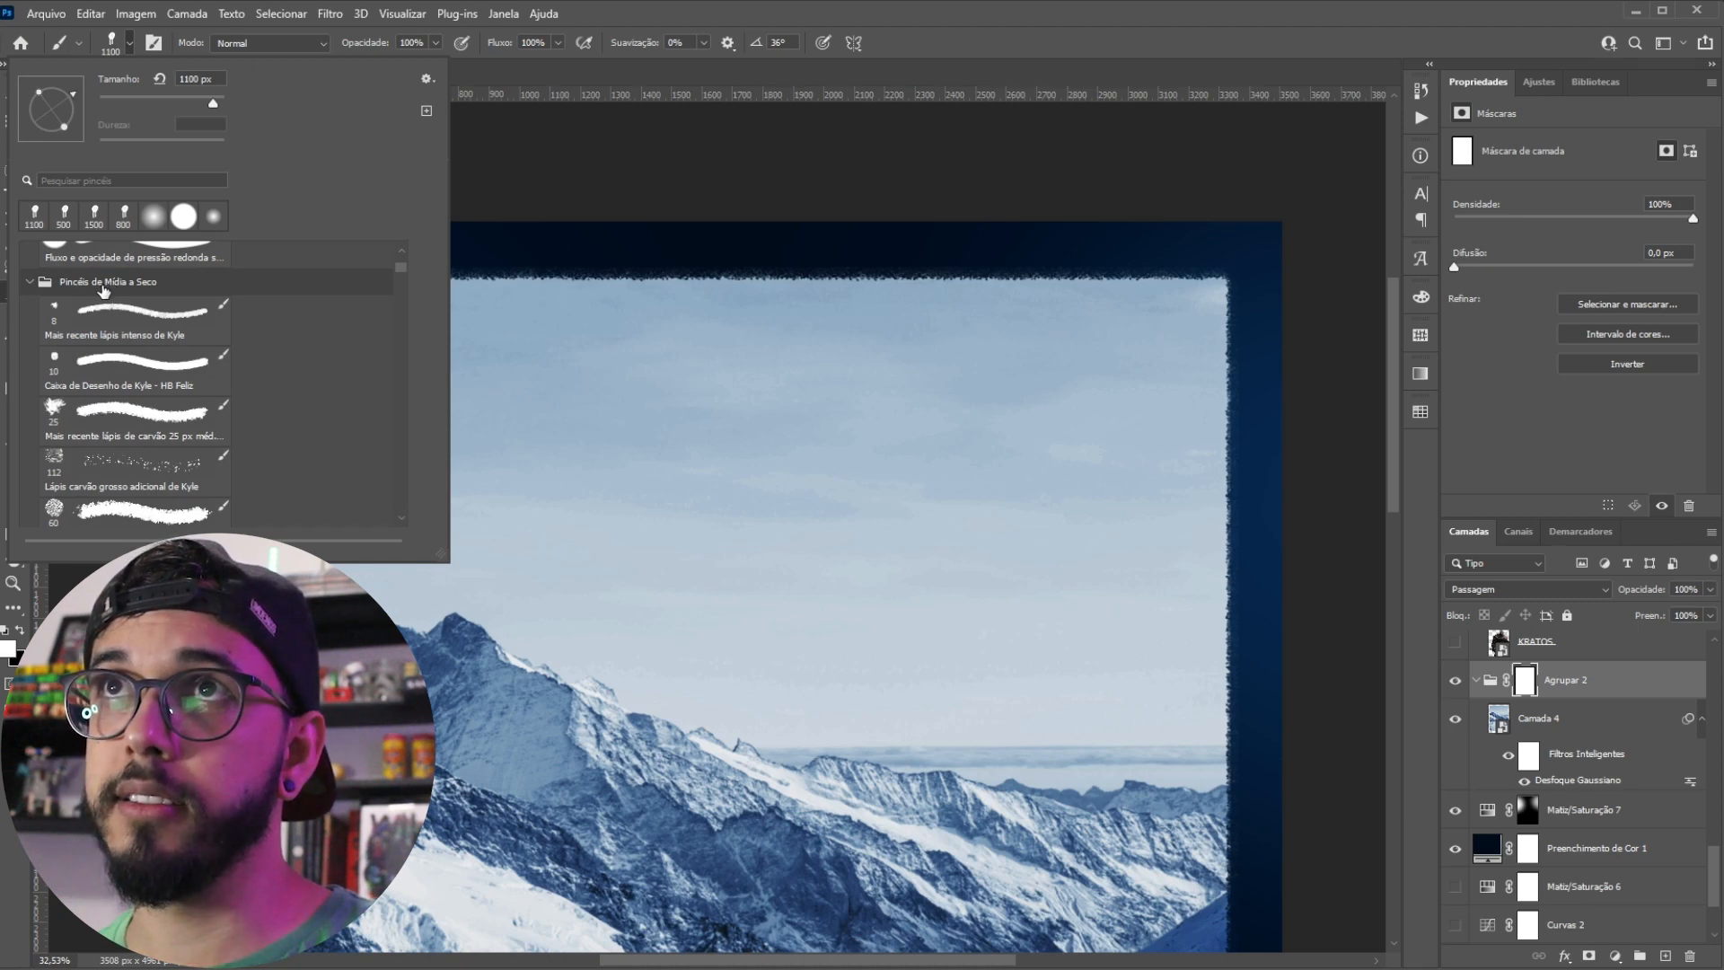
pyautogui.click(132, 414)
pyautogui.click(118, 509)
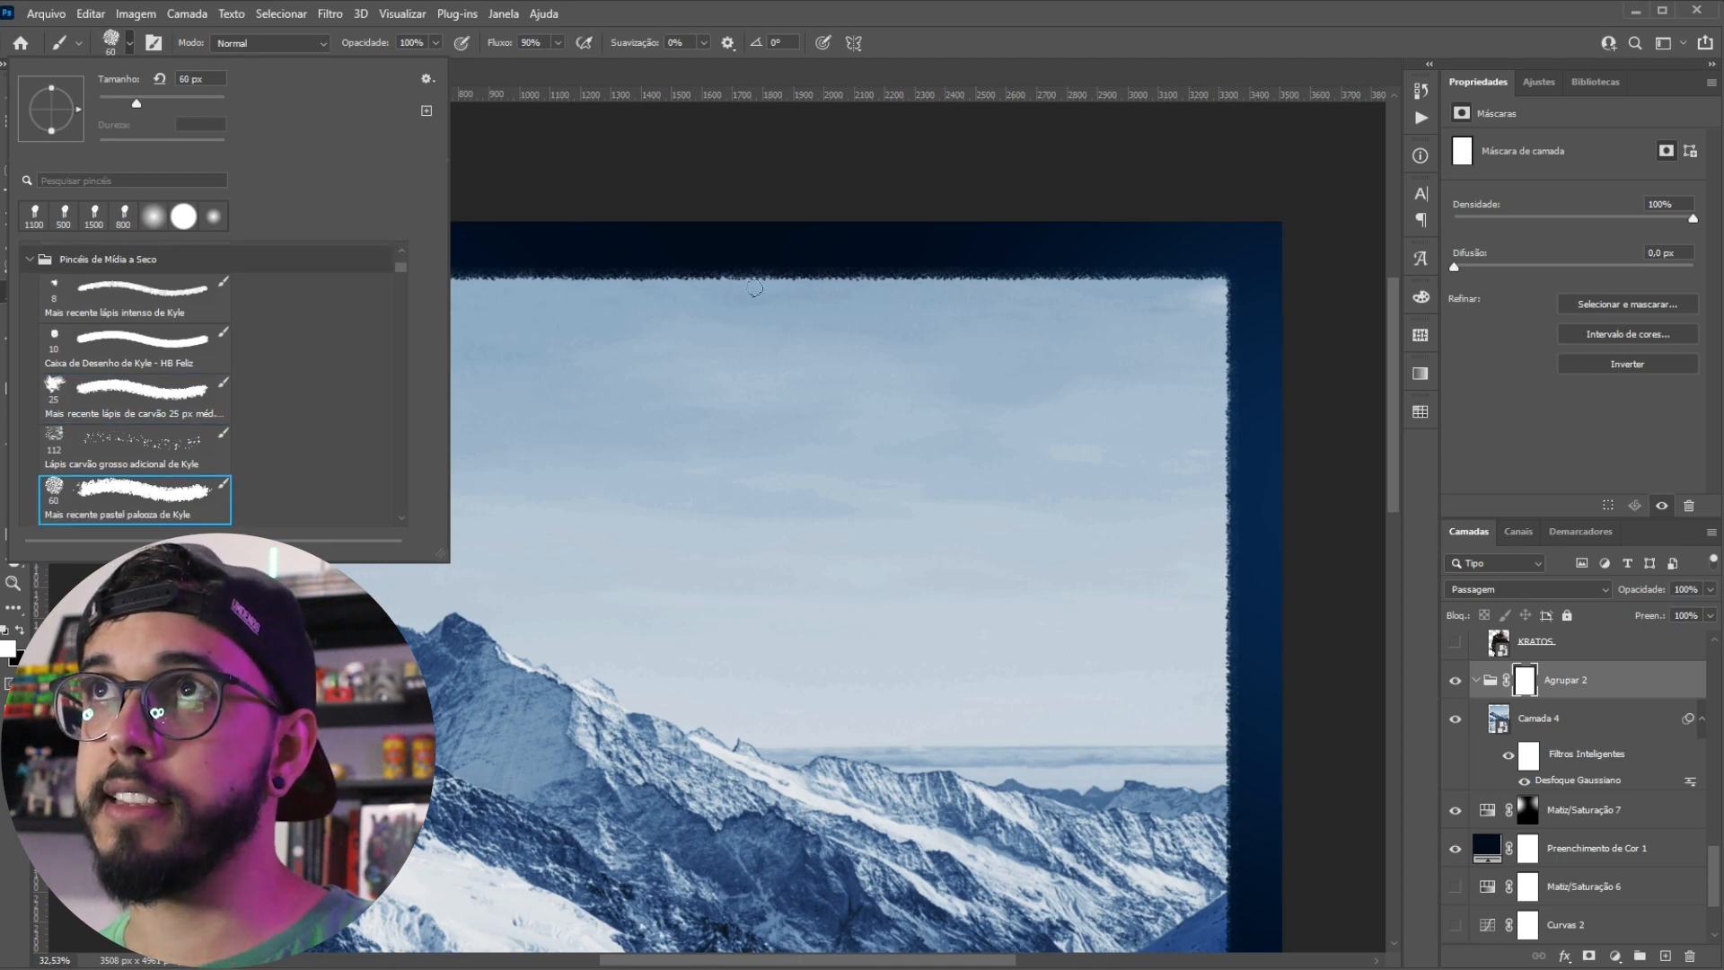
pyautogui.press('Escape')
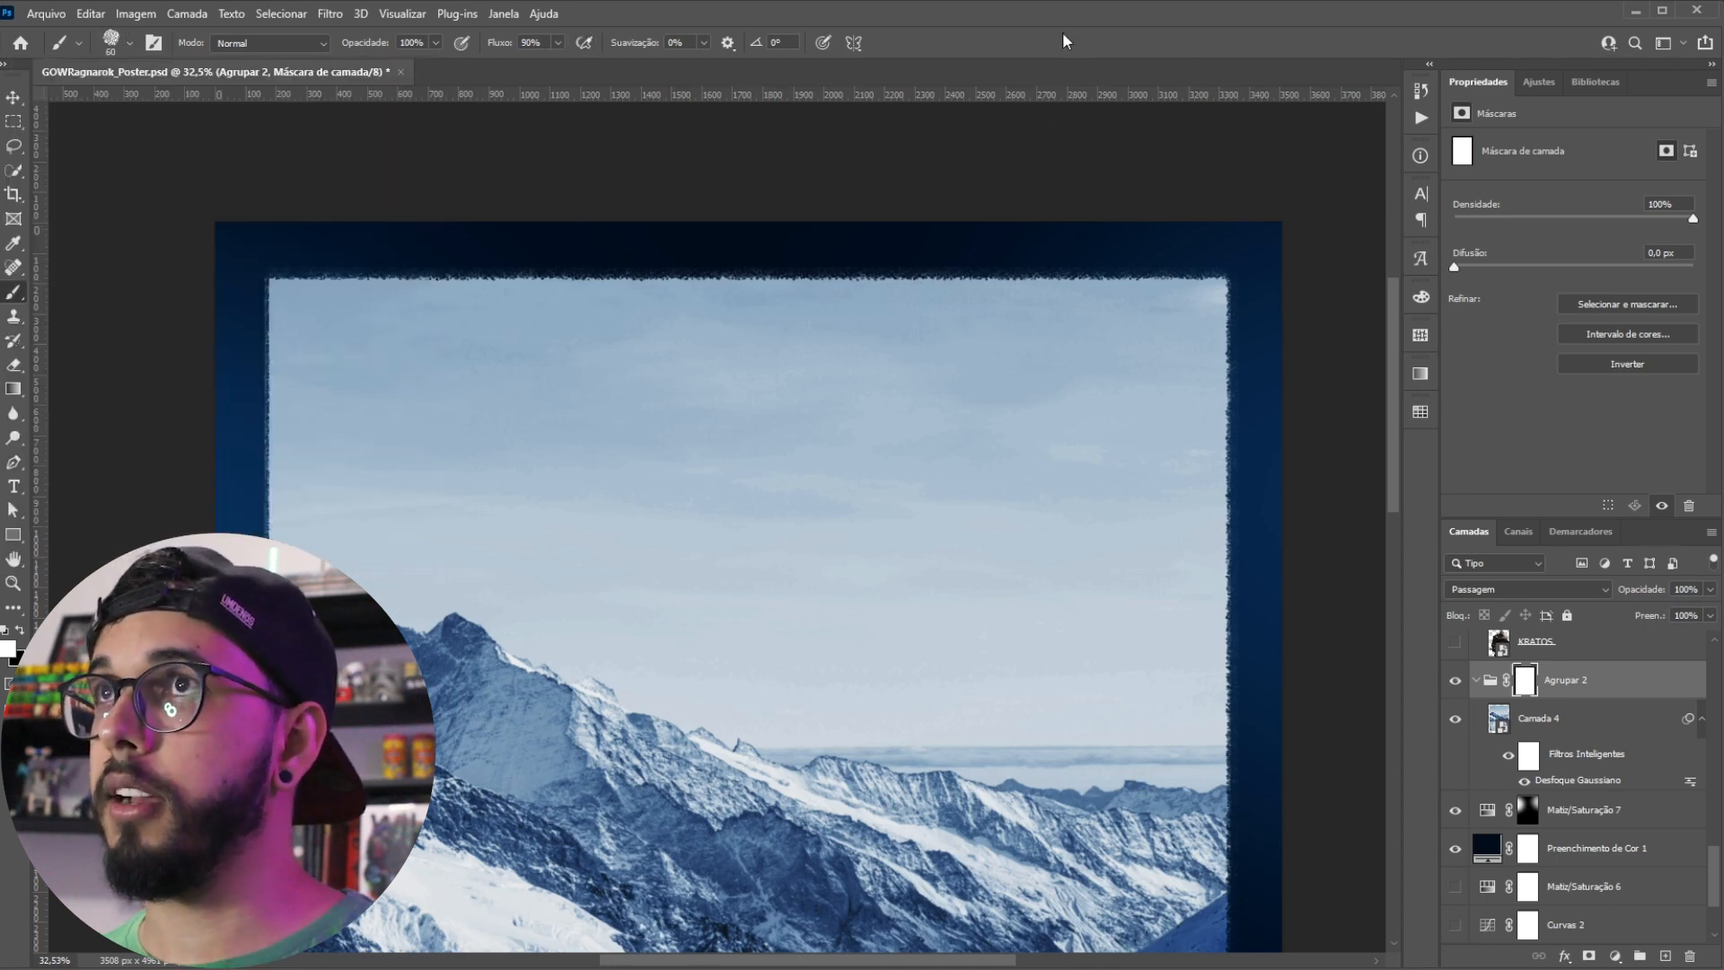
pyautogui.scroll(-5, 698, 291)
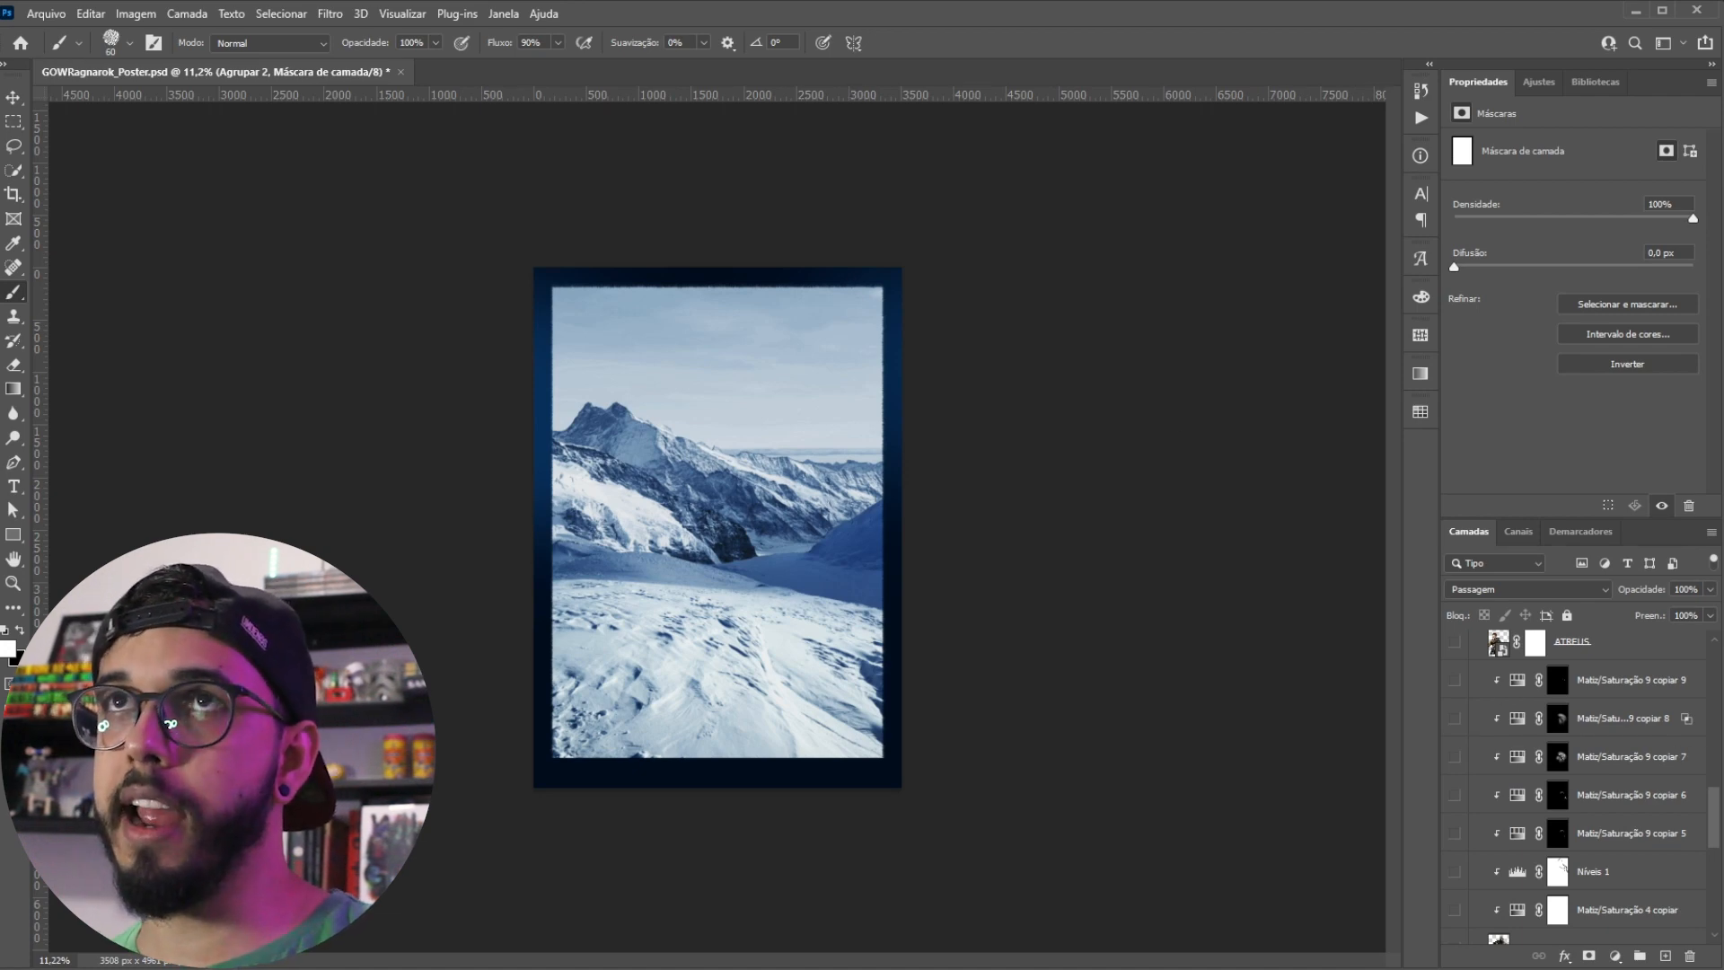
pyautogui.click(14, 97)
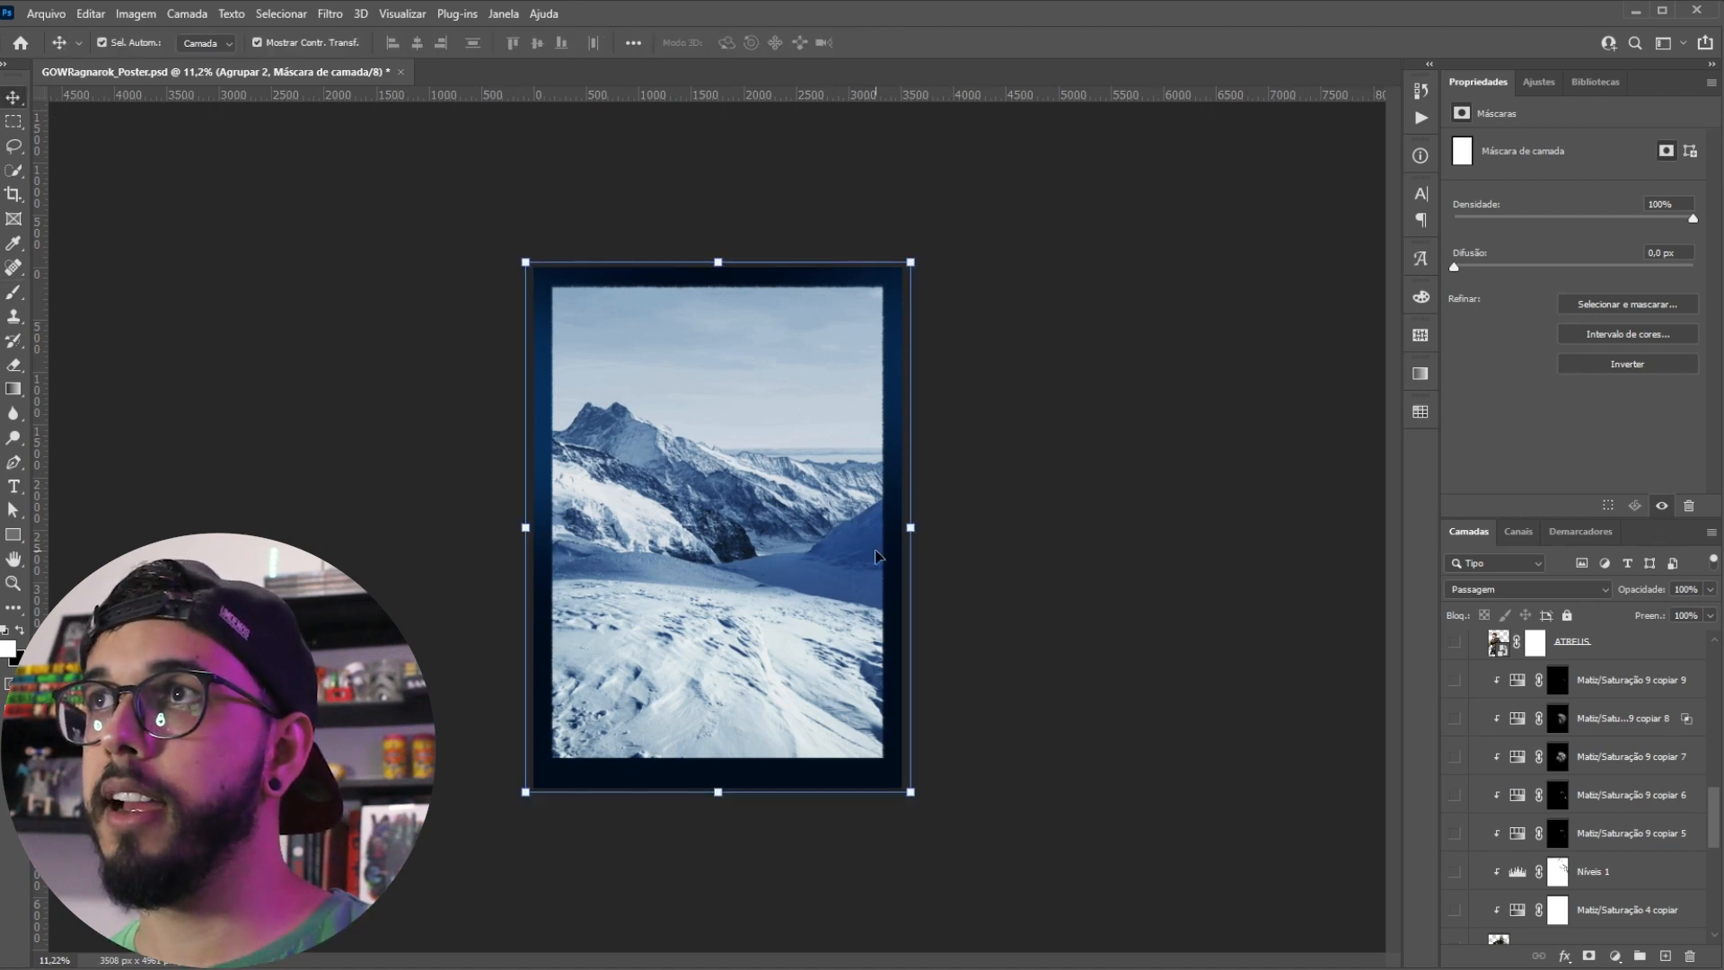
pyautogui.scroll(-5, 1592, 765)
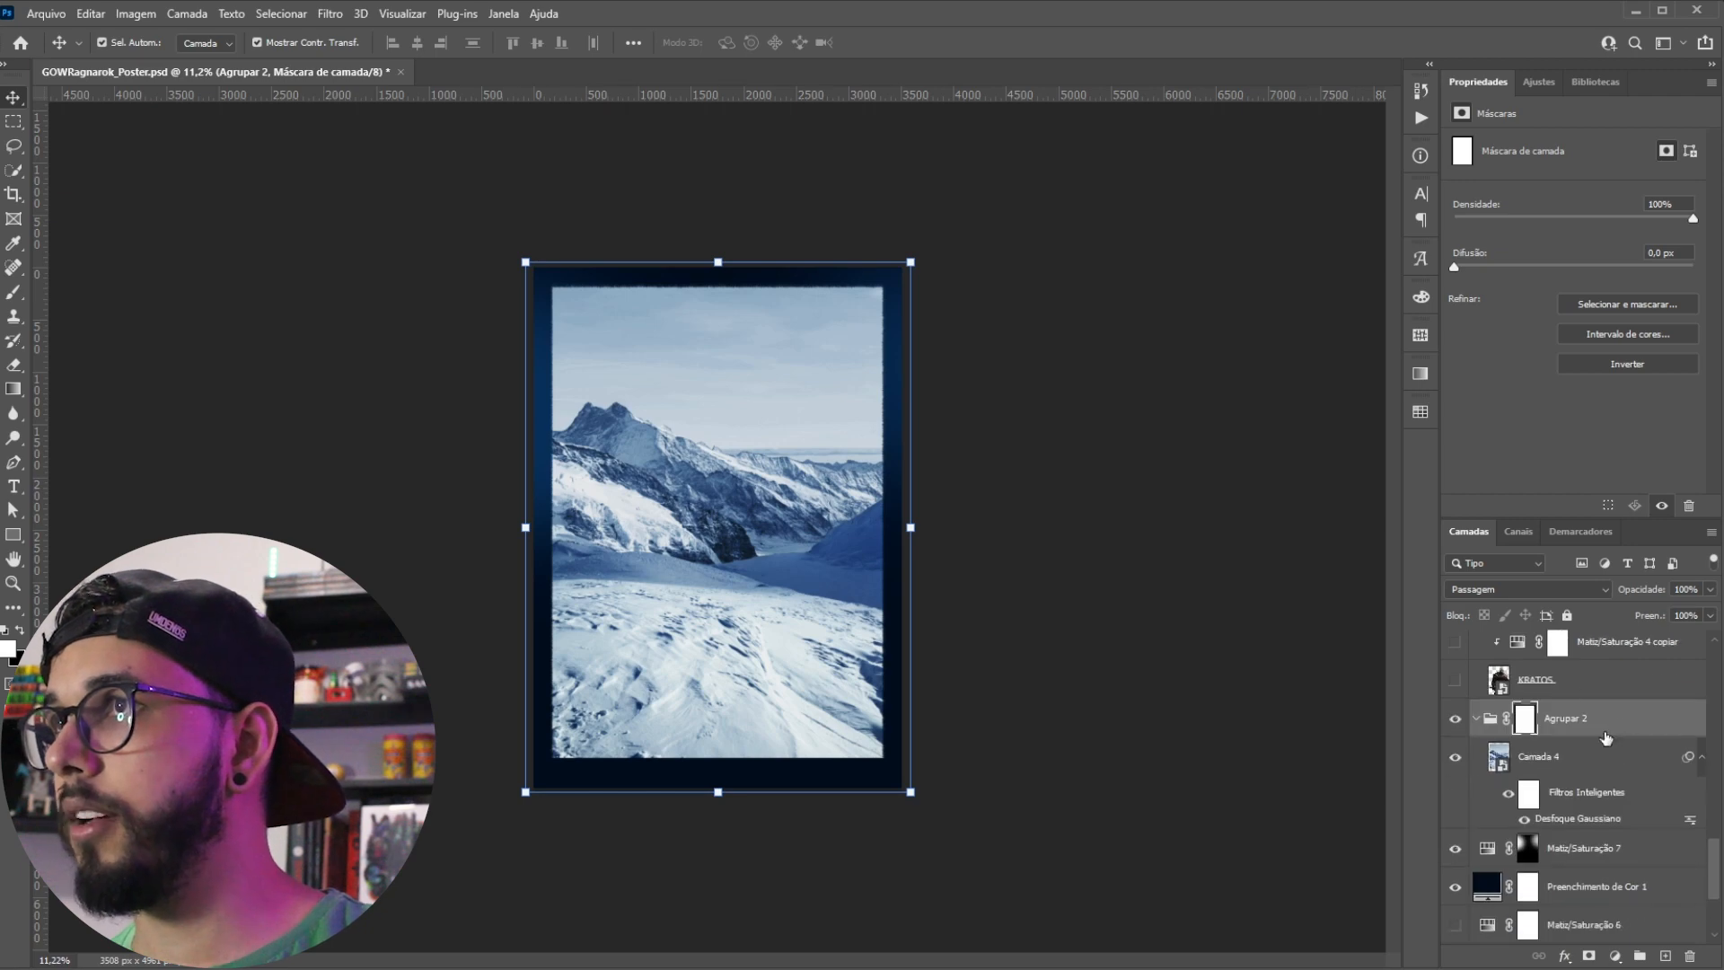
pyautogui.scroll(5, 722, 551)
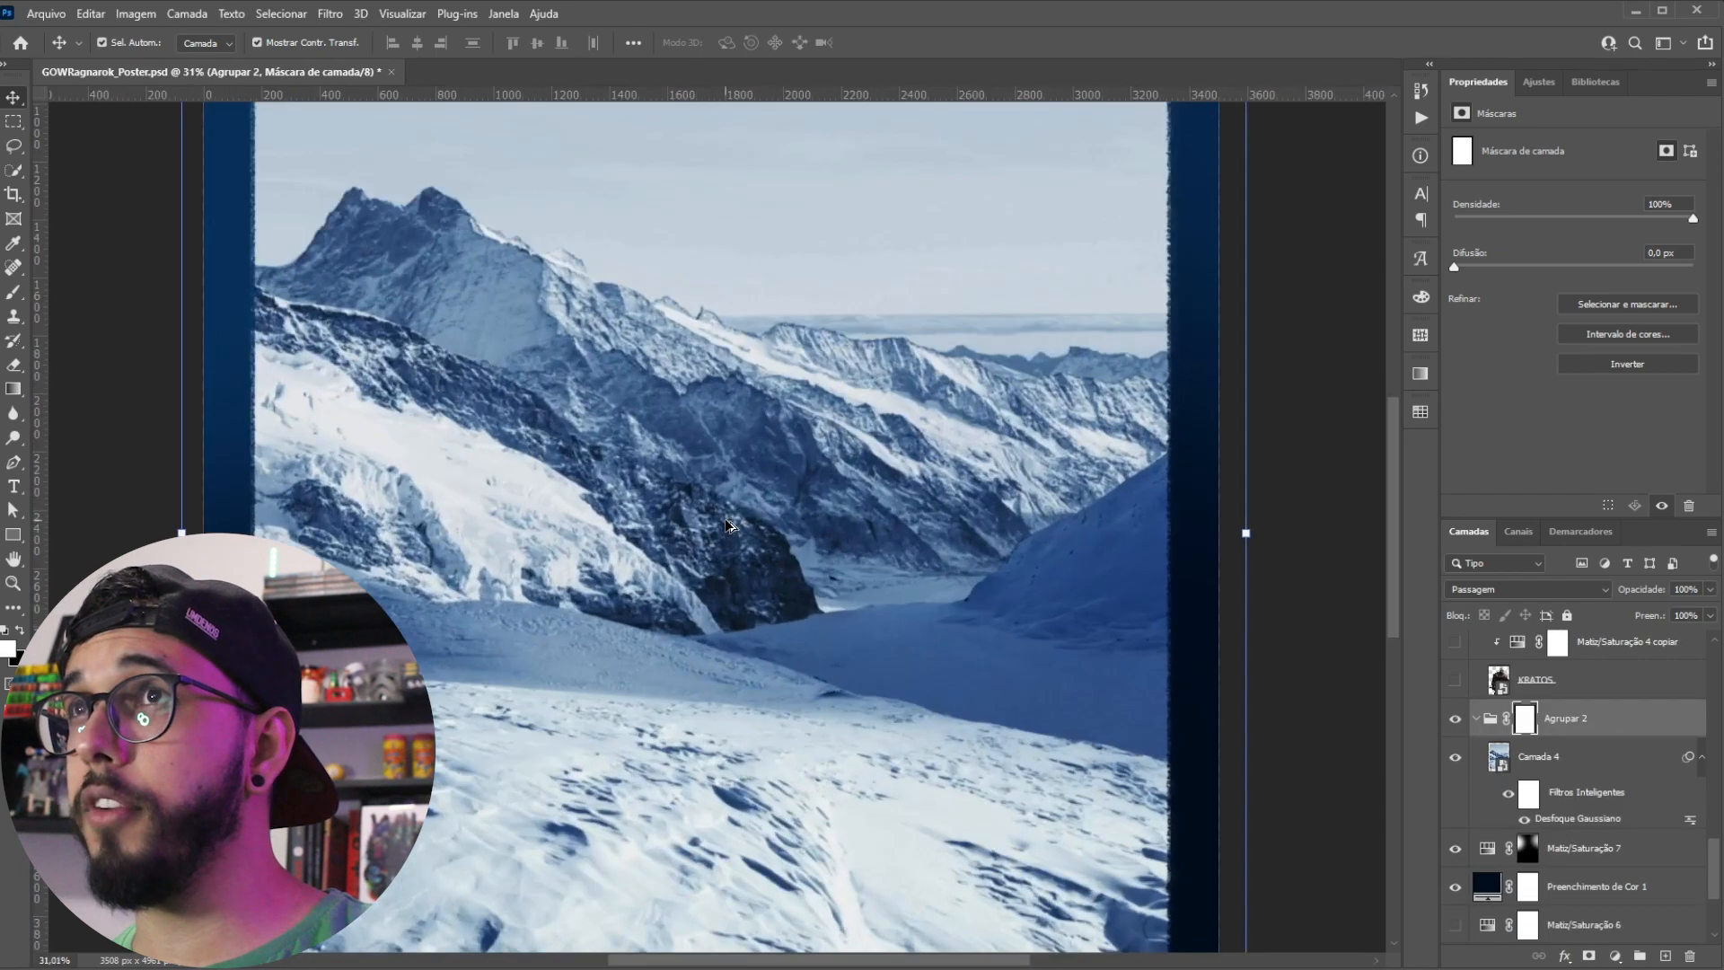
pyautogui.click(1523, 821)
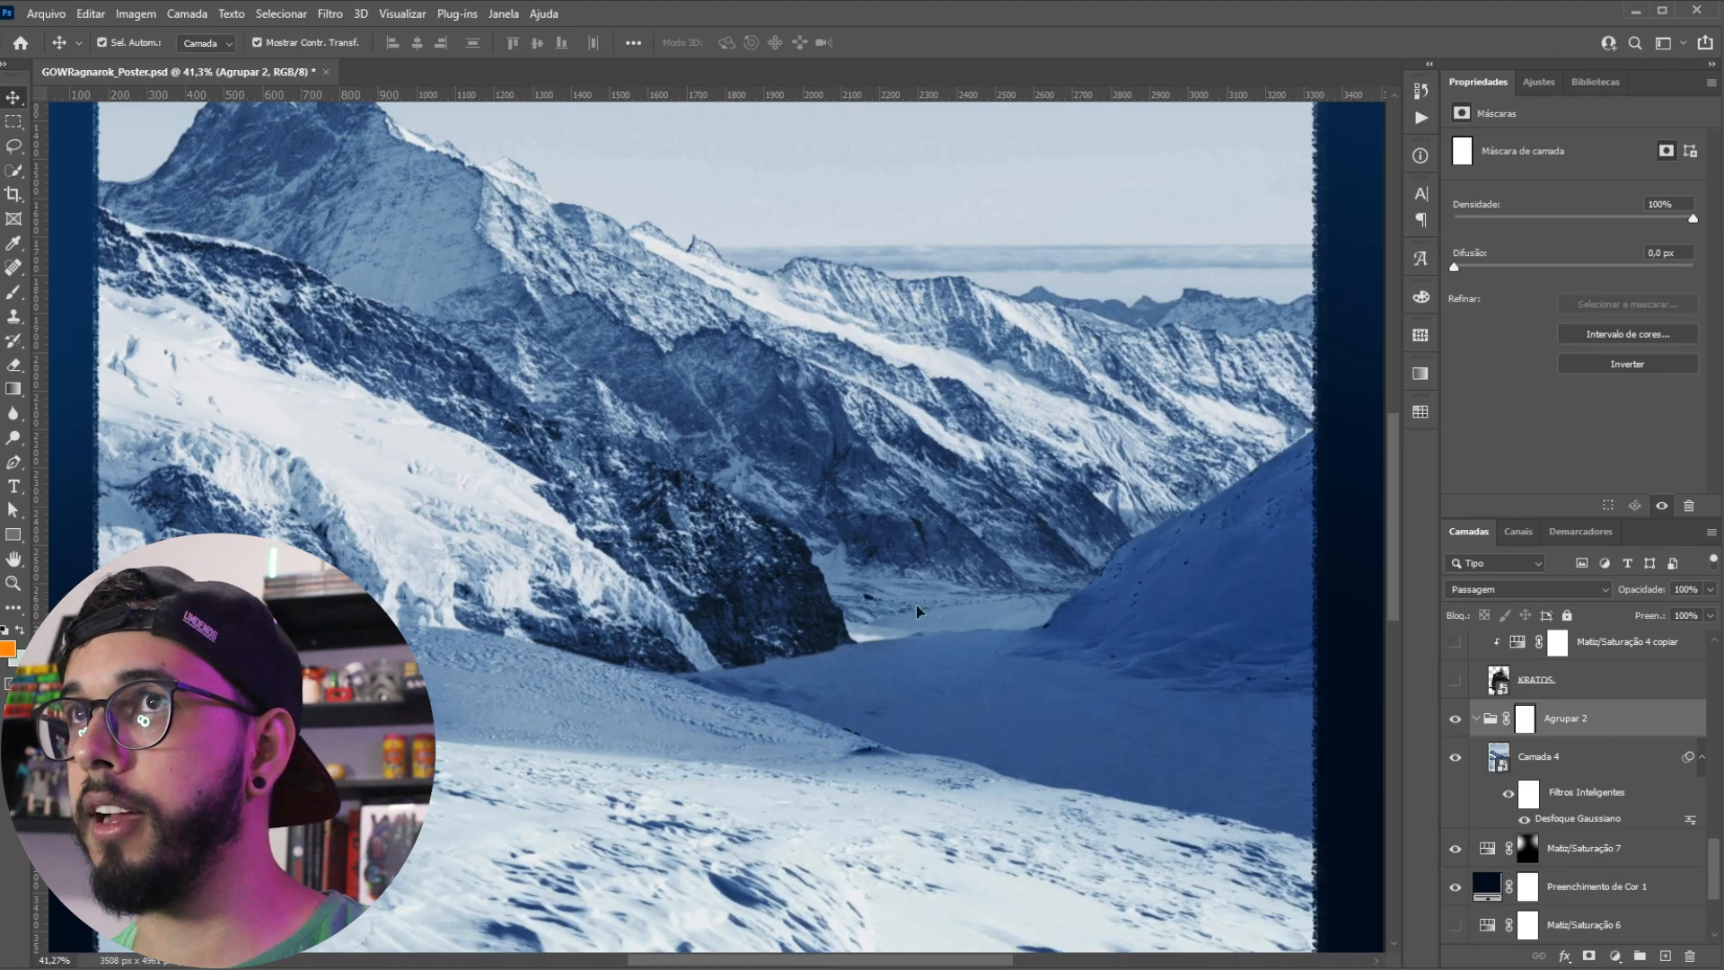
pyautogui.scroll(-4, 808, 643)
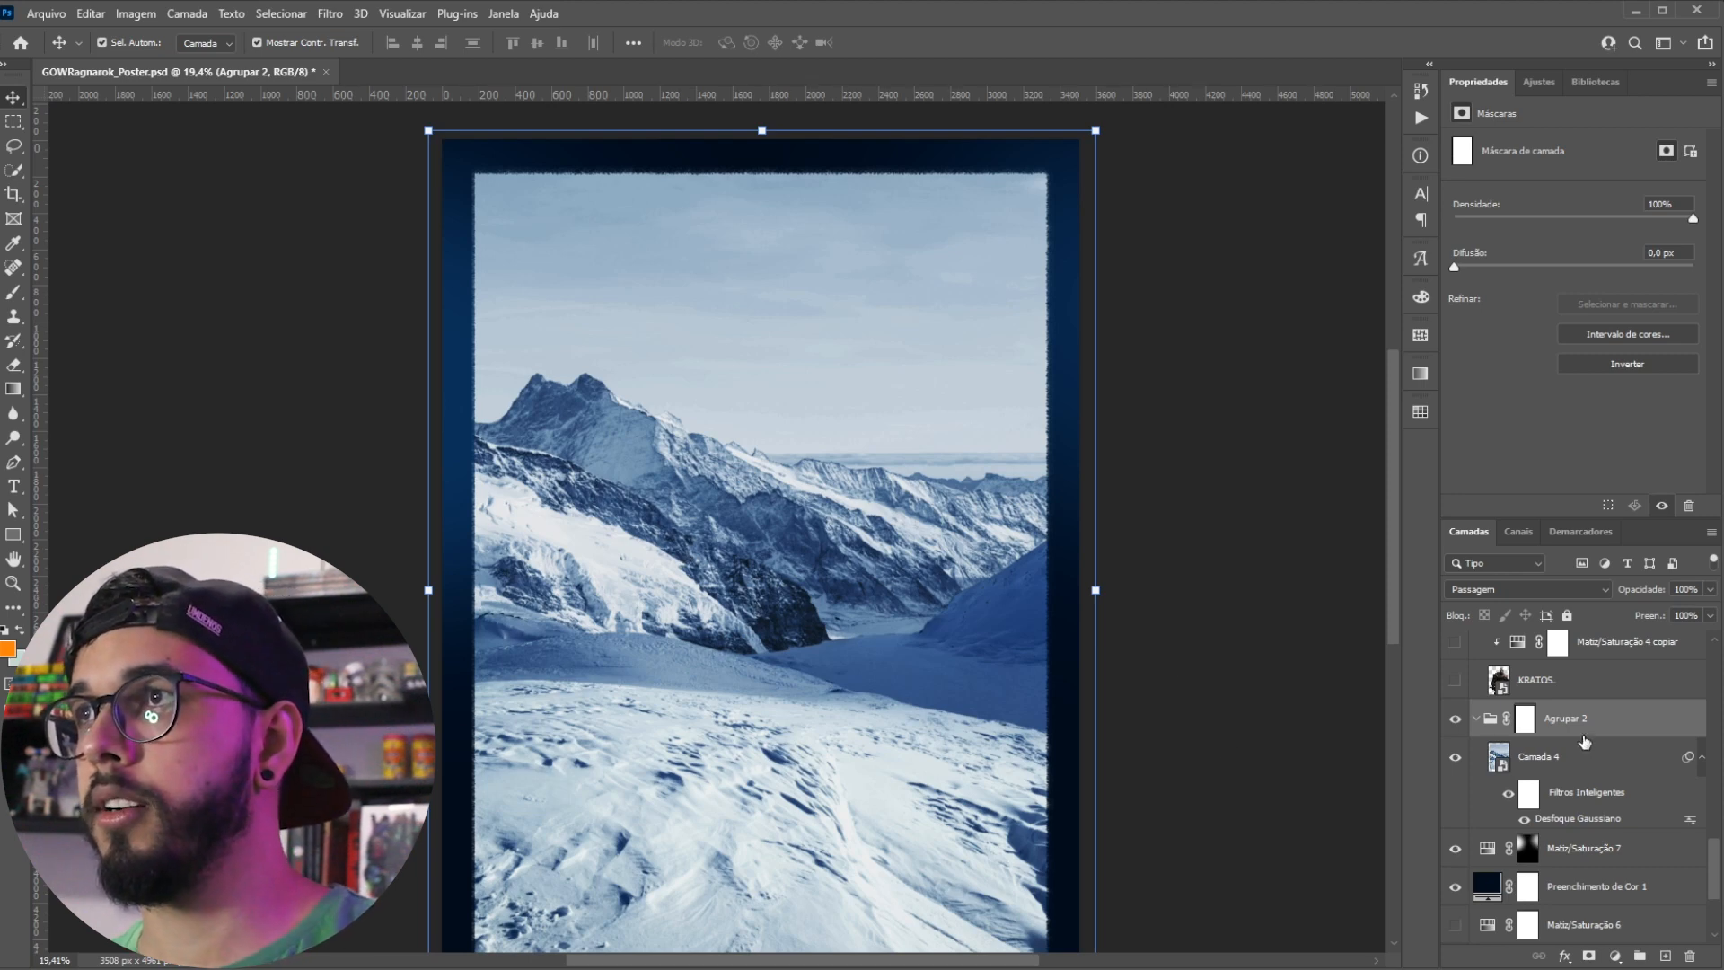
# Step: Show the KRATOS and ATREUS character layers above the Agrupar 2 background group
pyautogui.scroll(3, 1533, 774)
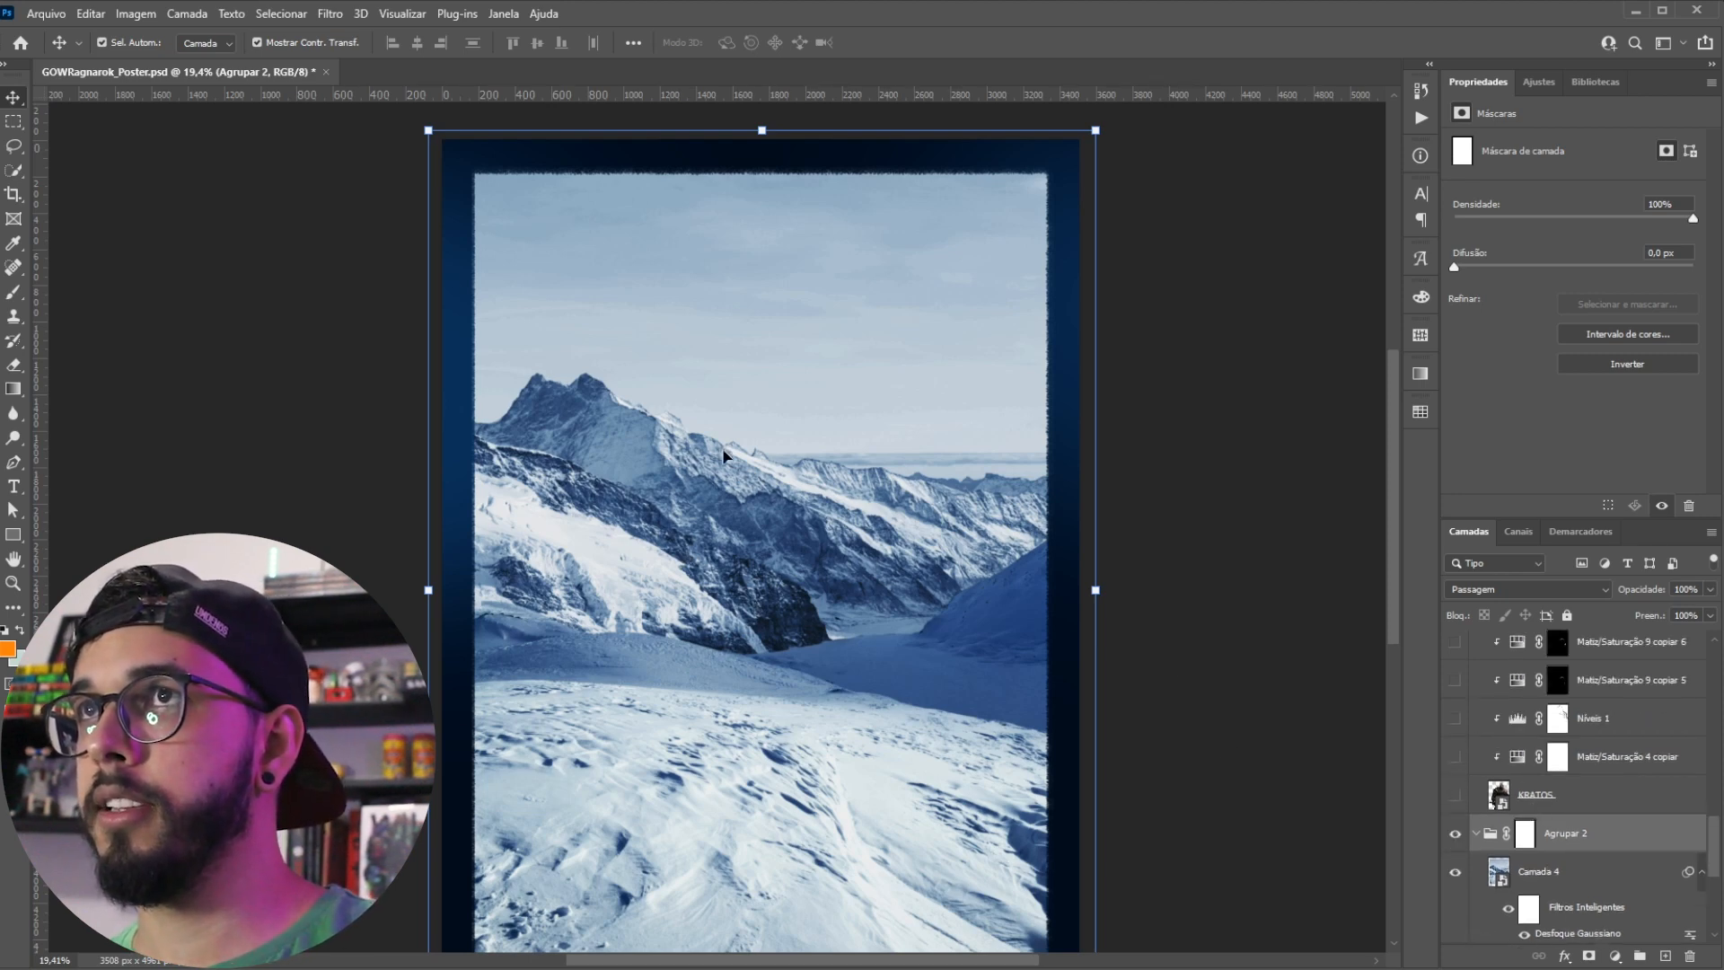
pyautogui.click(1456, 796)
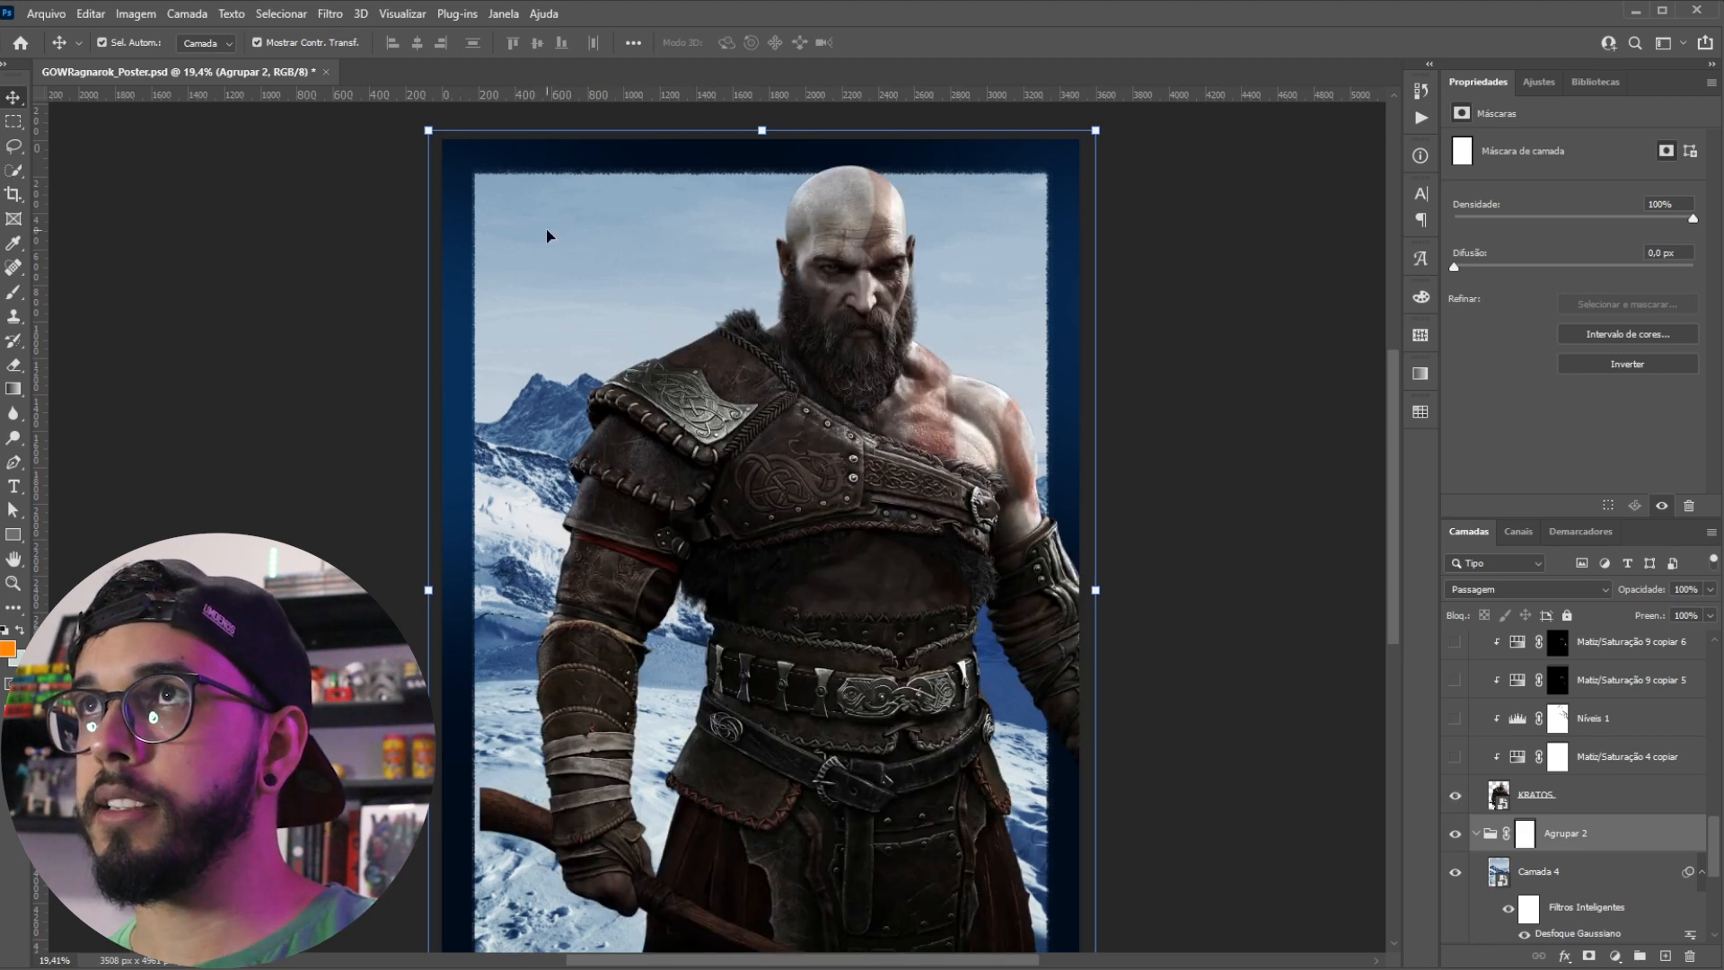
pyautogui.scroll(5, 1500, 878)
pyautogui.click(1454, 795)
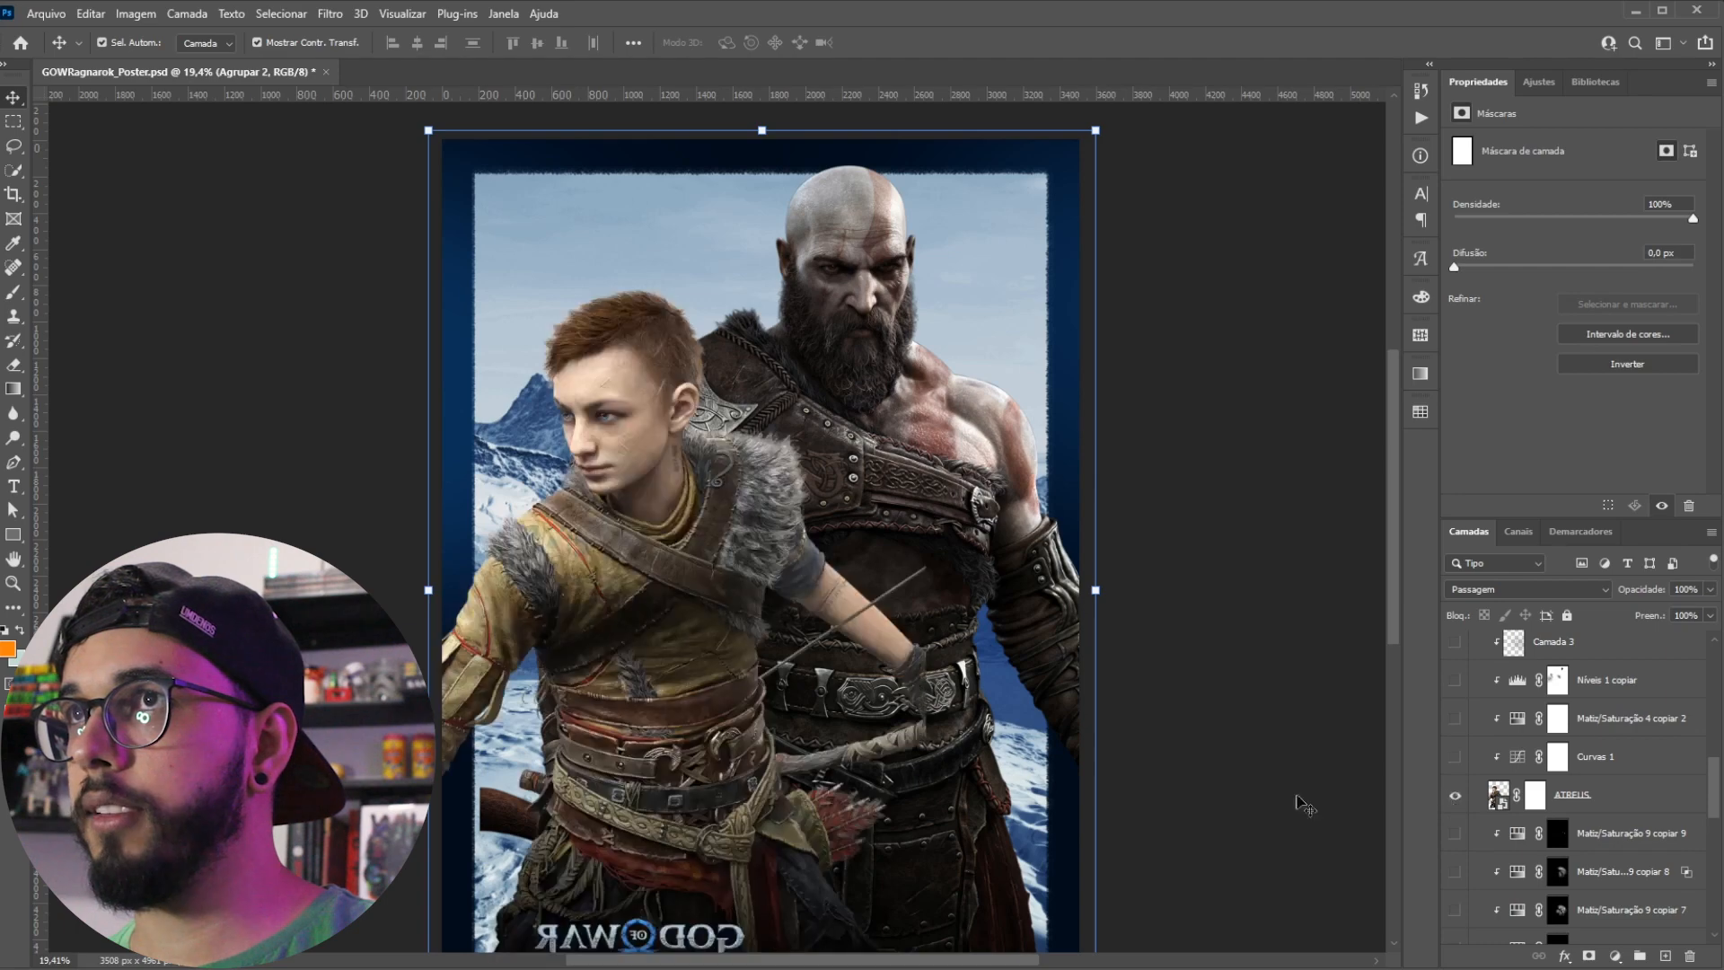
# Step: Switch to Bridge and preview the Kratos and Atreus cutout PSD files in the Assets folder
pyautogui.scroll(-1, 764, 508)
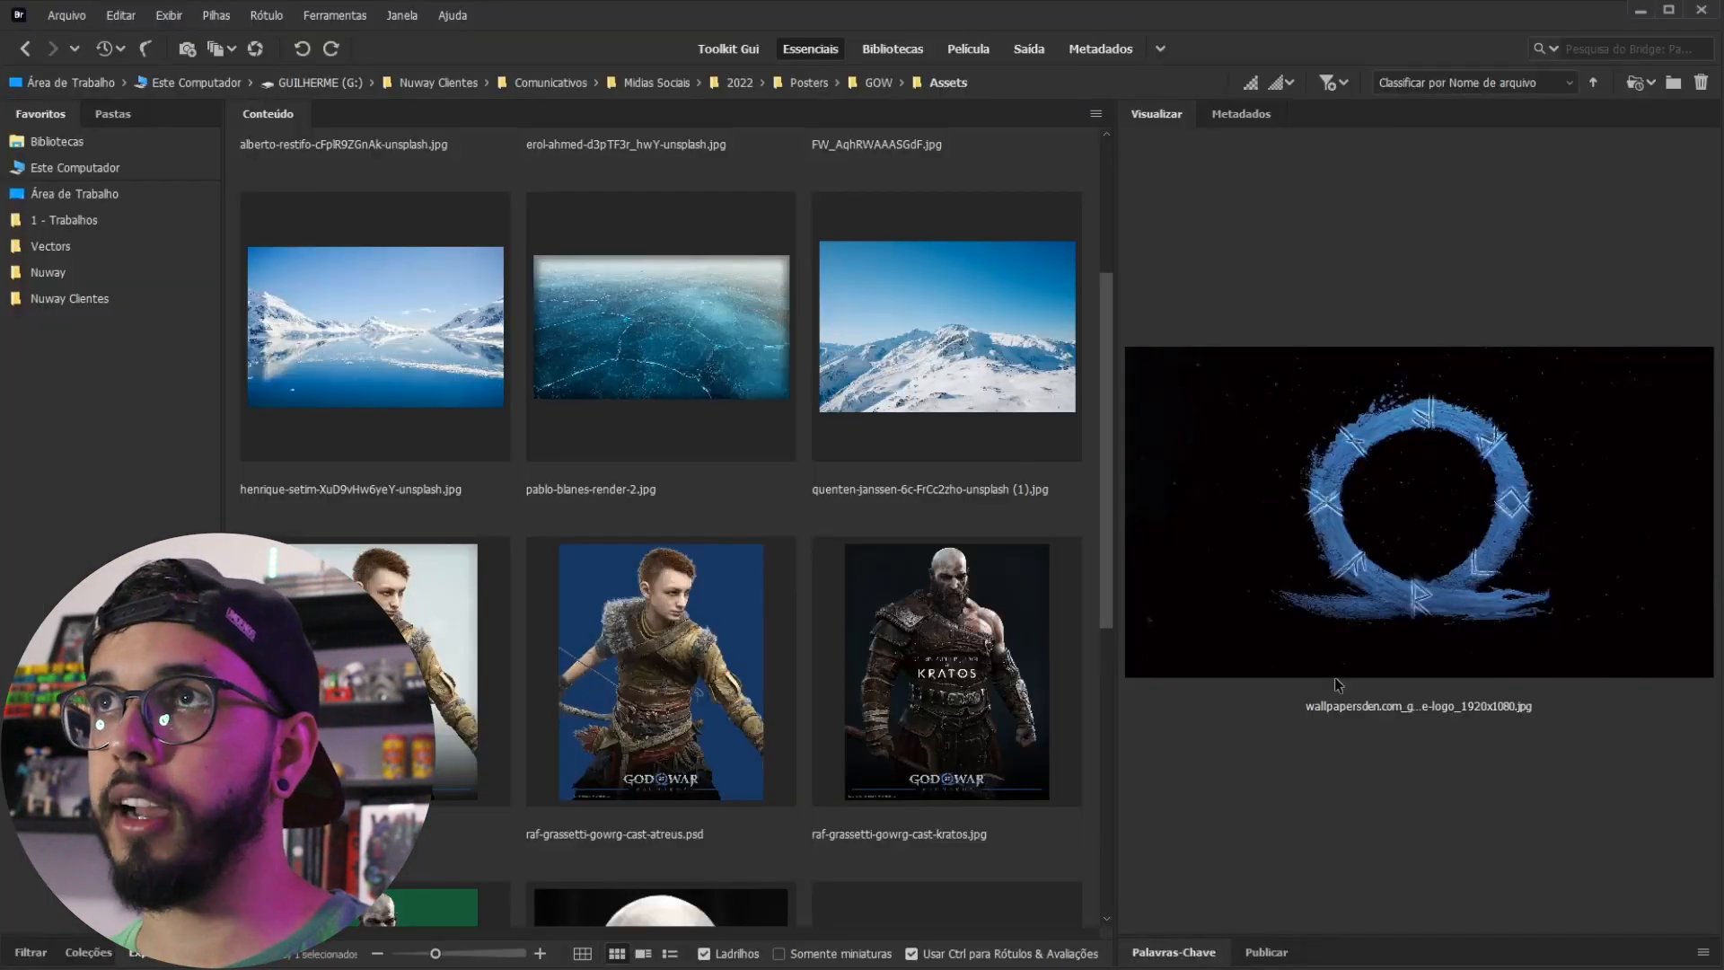
pyautogui.scroll(-2, 706, 674)
pyautogui.scroll(1, 646, 355)
pyautogui.click(467, 683)
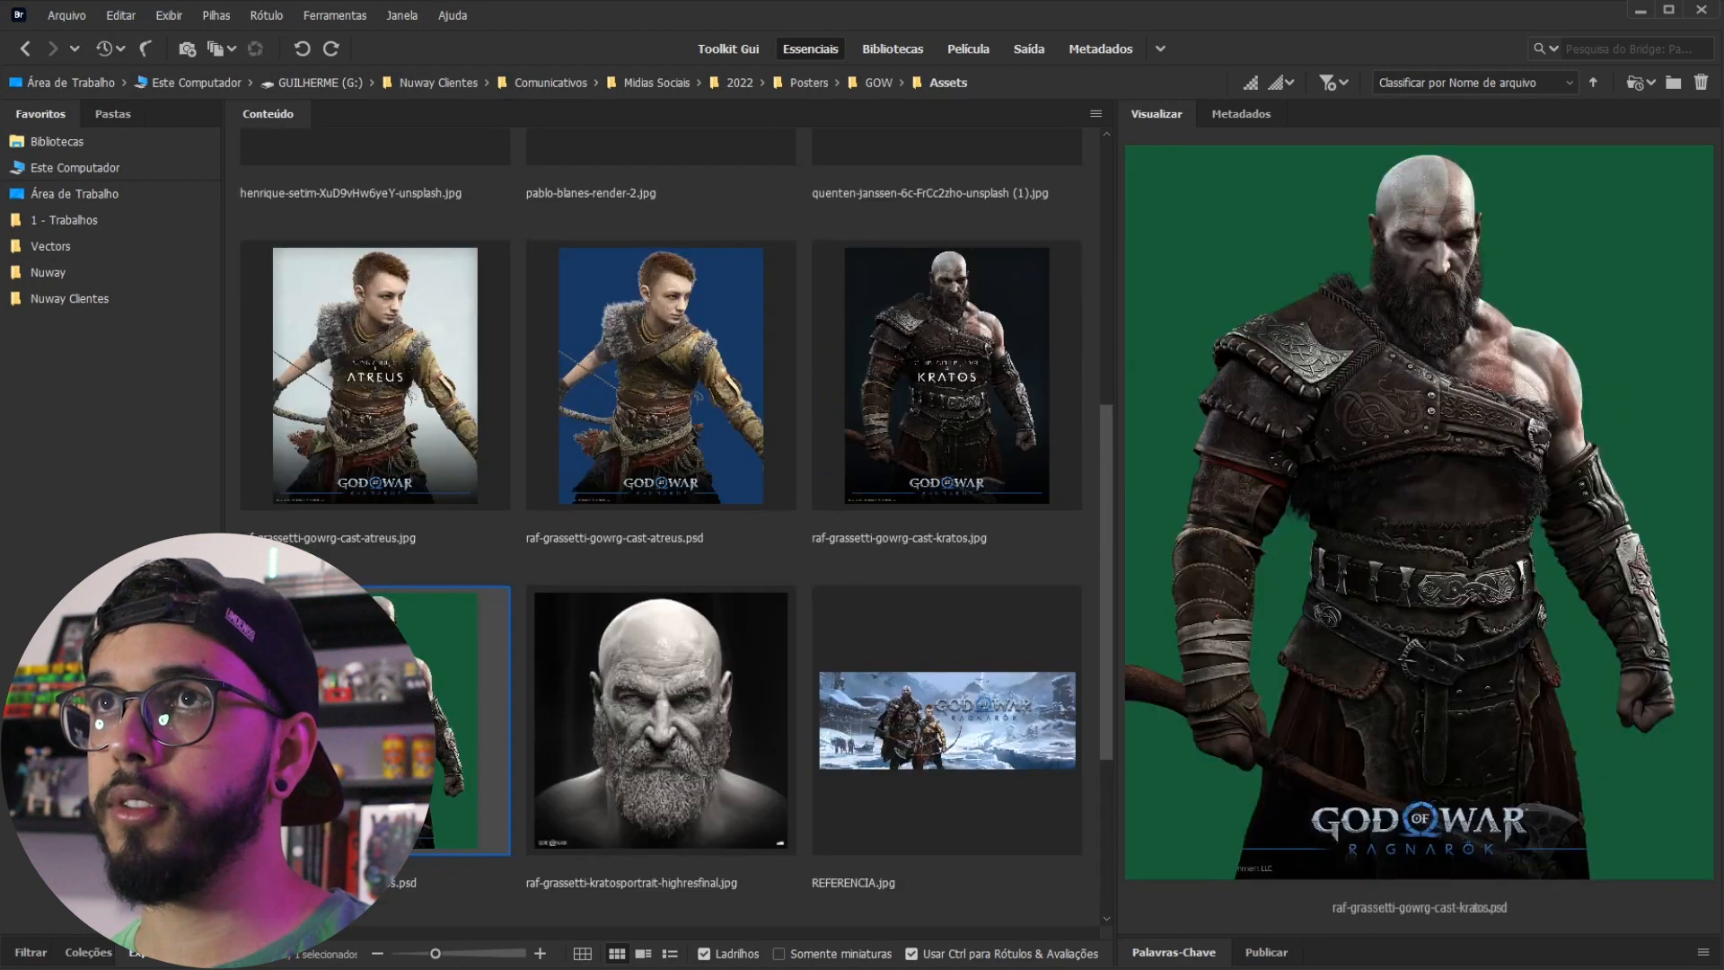
pyautogui.click(643, 365)
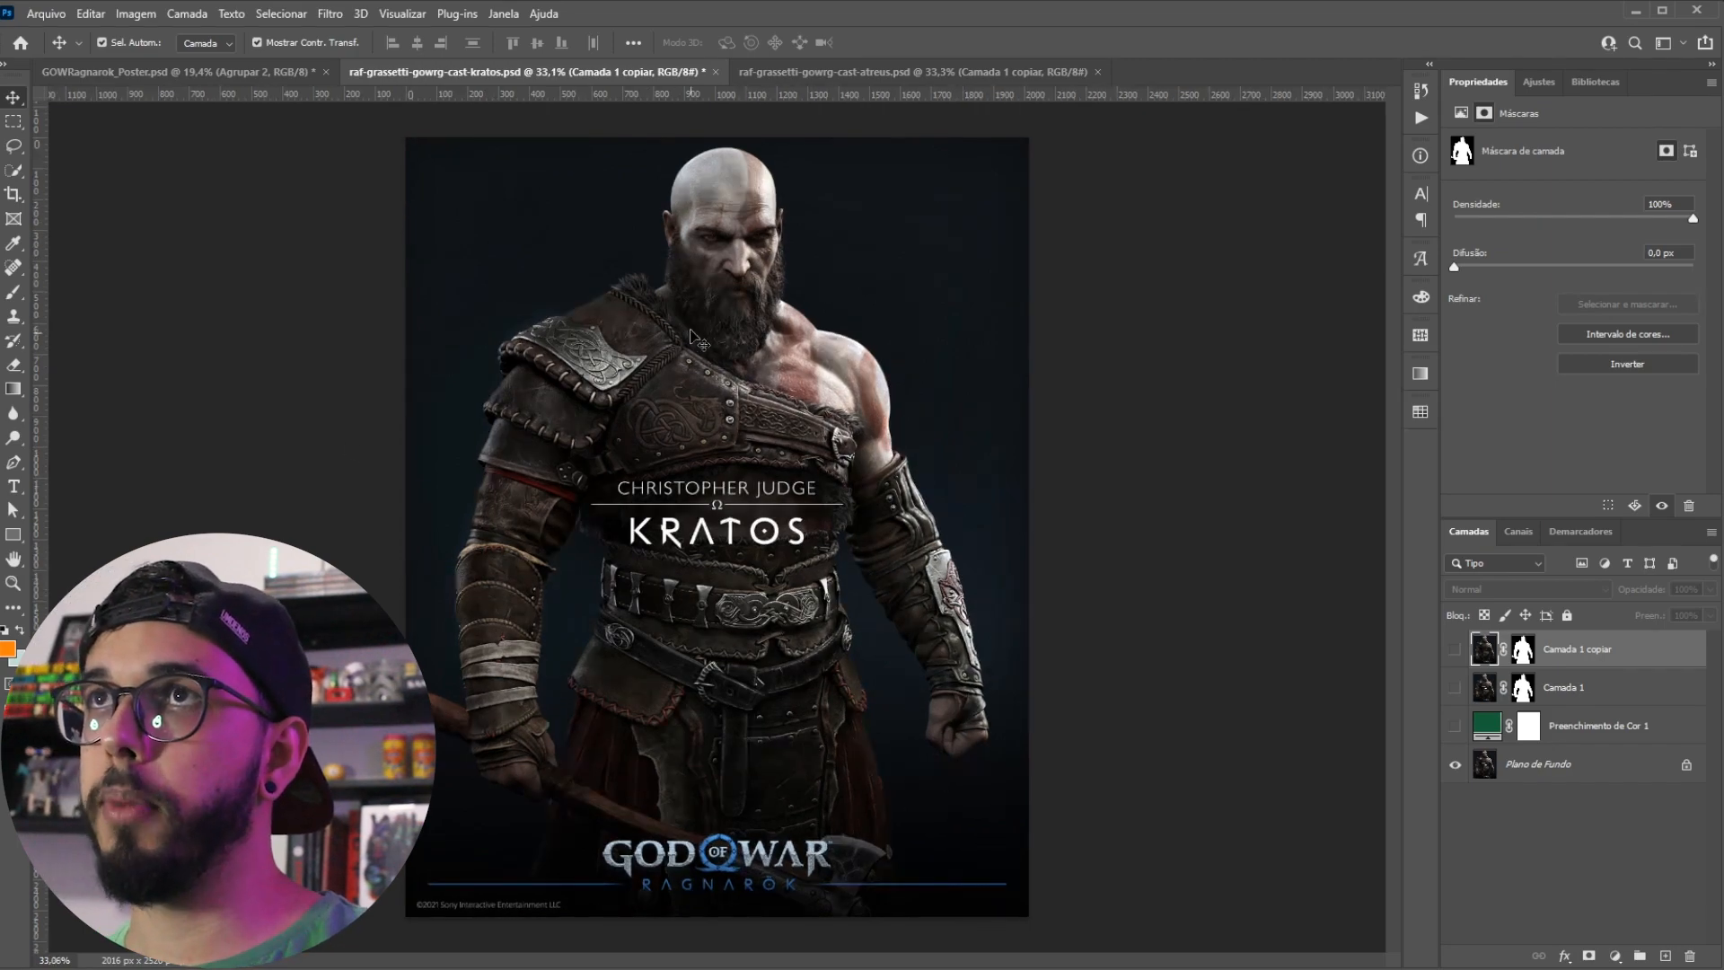
# Step: In the Kratos PSD in Photoshop, load Camada 1's mask as a selection and open Plano de Fundo in Select and Mask
pyautogui.scroll(5, 658, 290)
pyautogui.scroll(2, 658, 290)
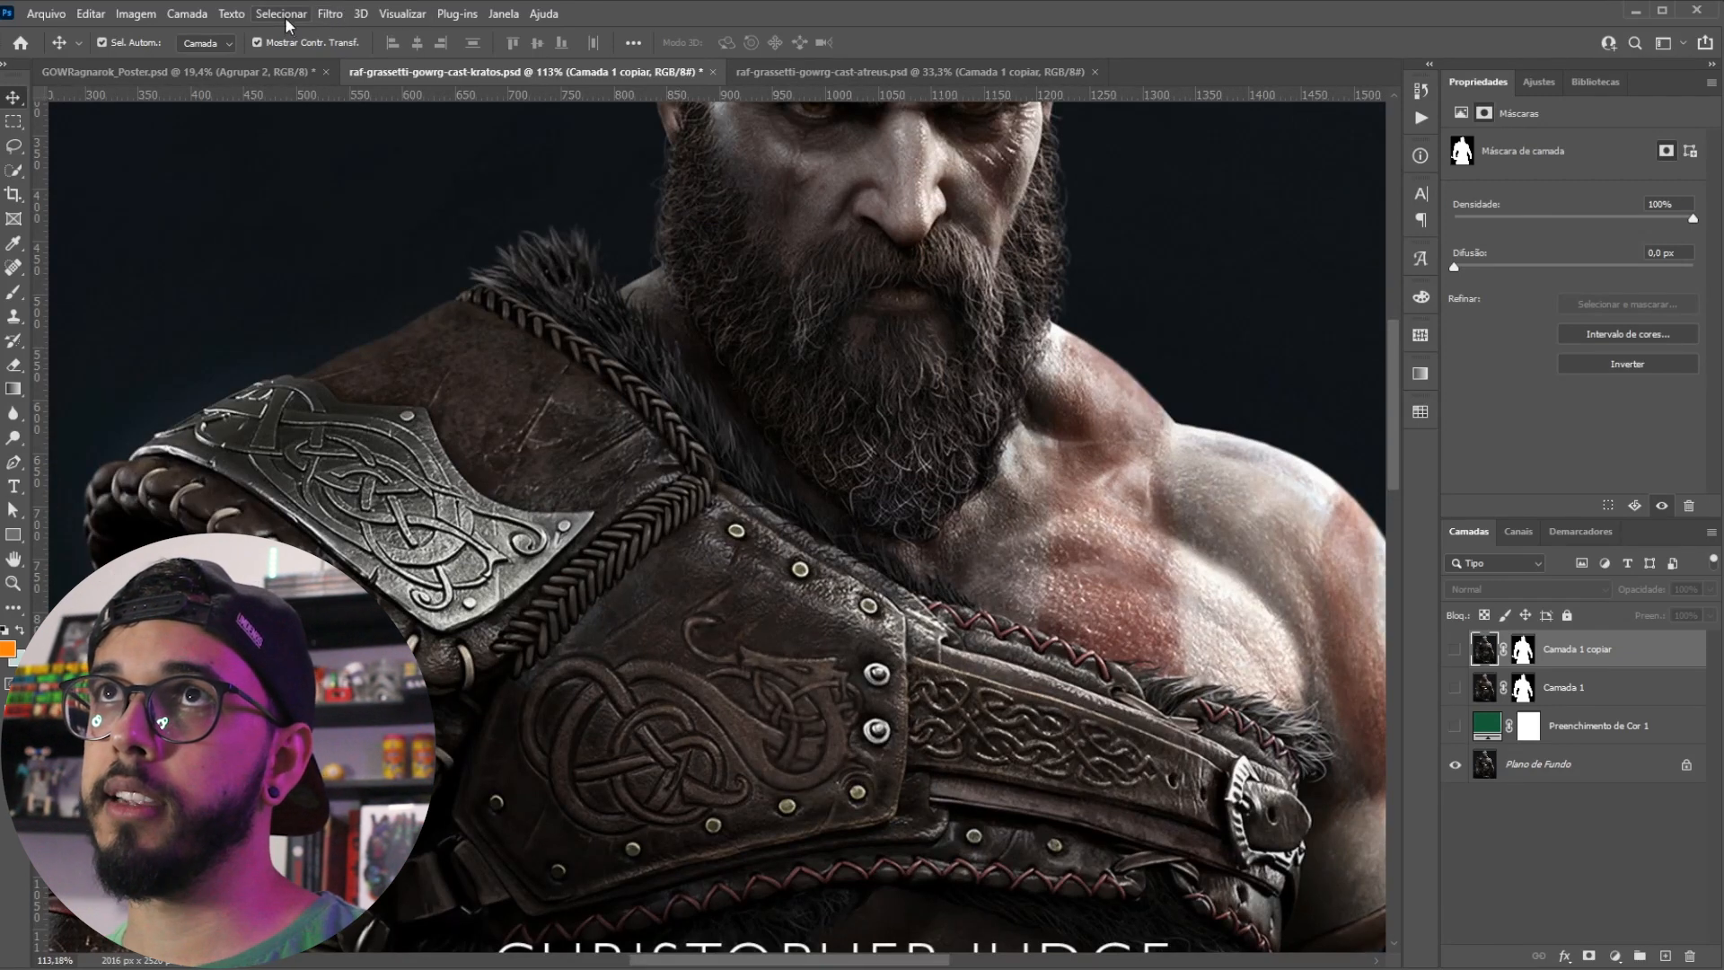
pyautogui.keyDown('ctrl'); pyautogui.click(1524, 689); pyautogui.keyUp('ctrl')
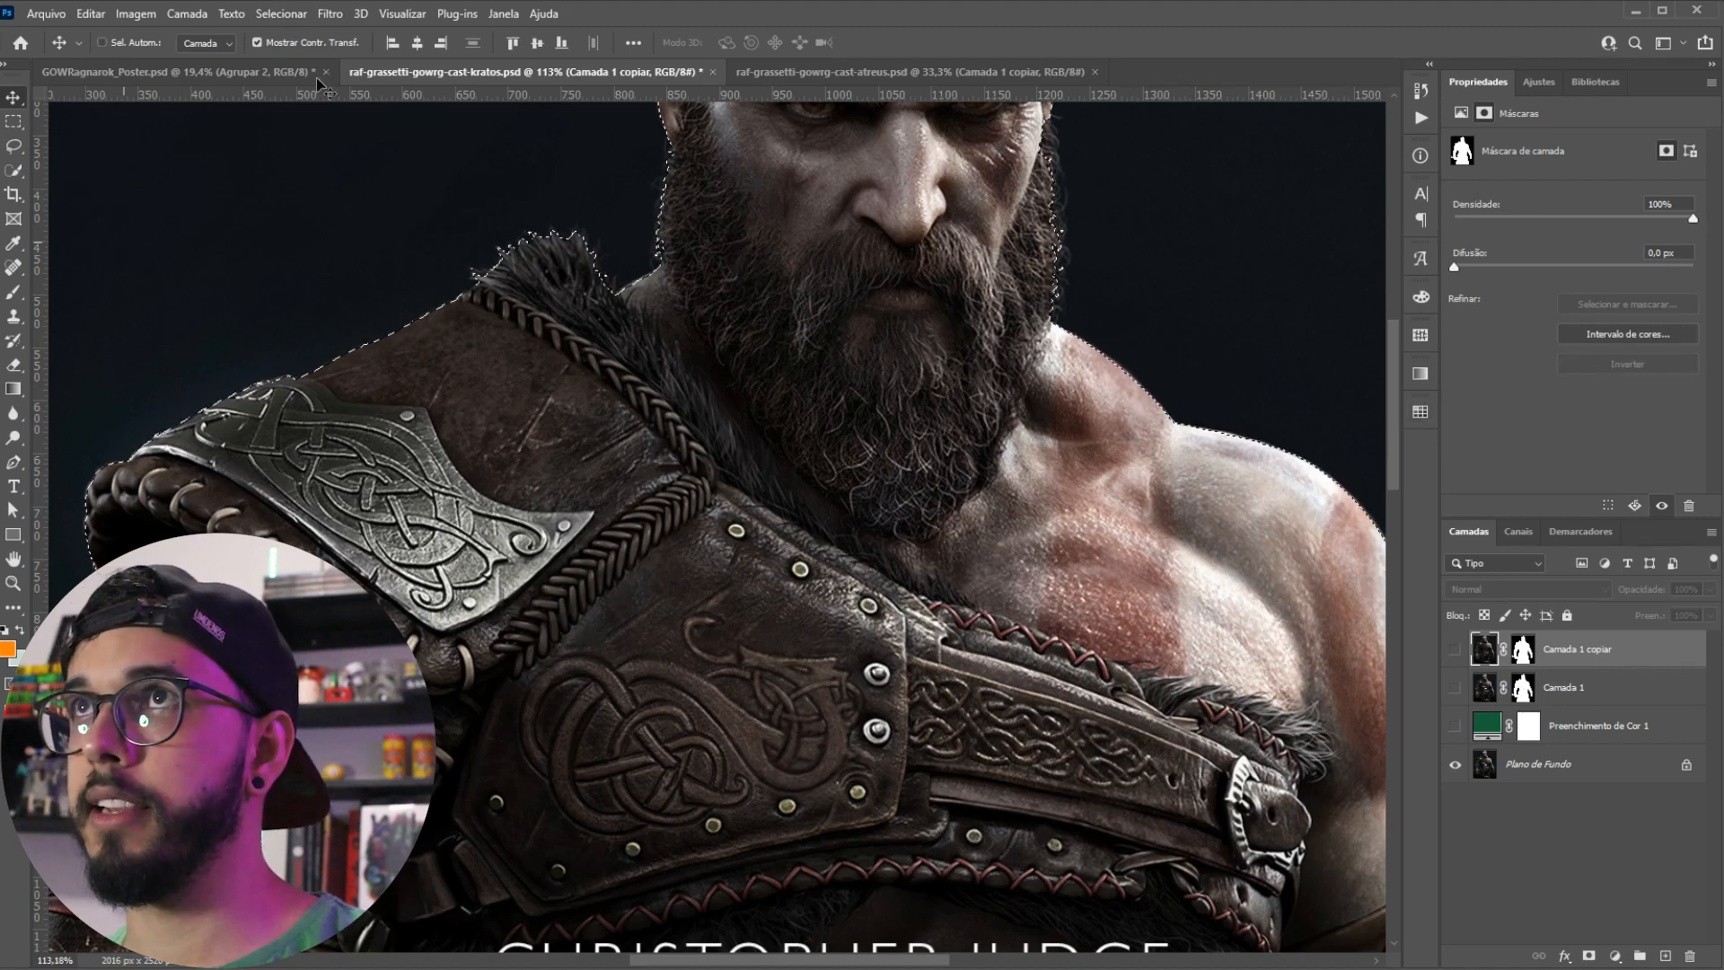
pyautogui.click(288, 20)
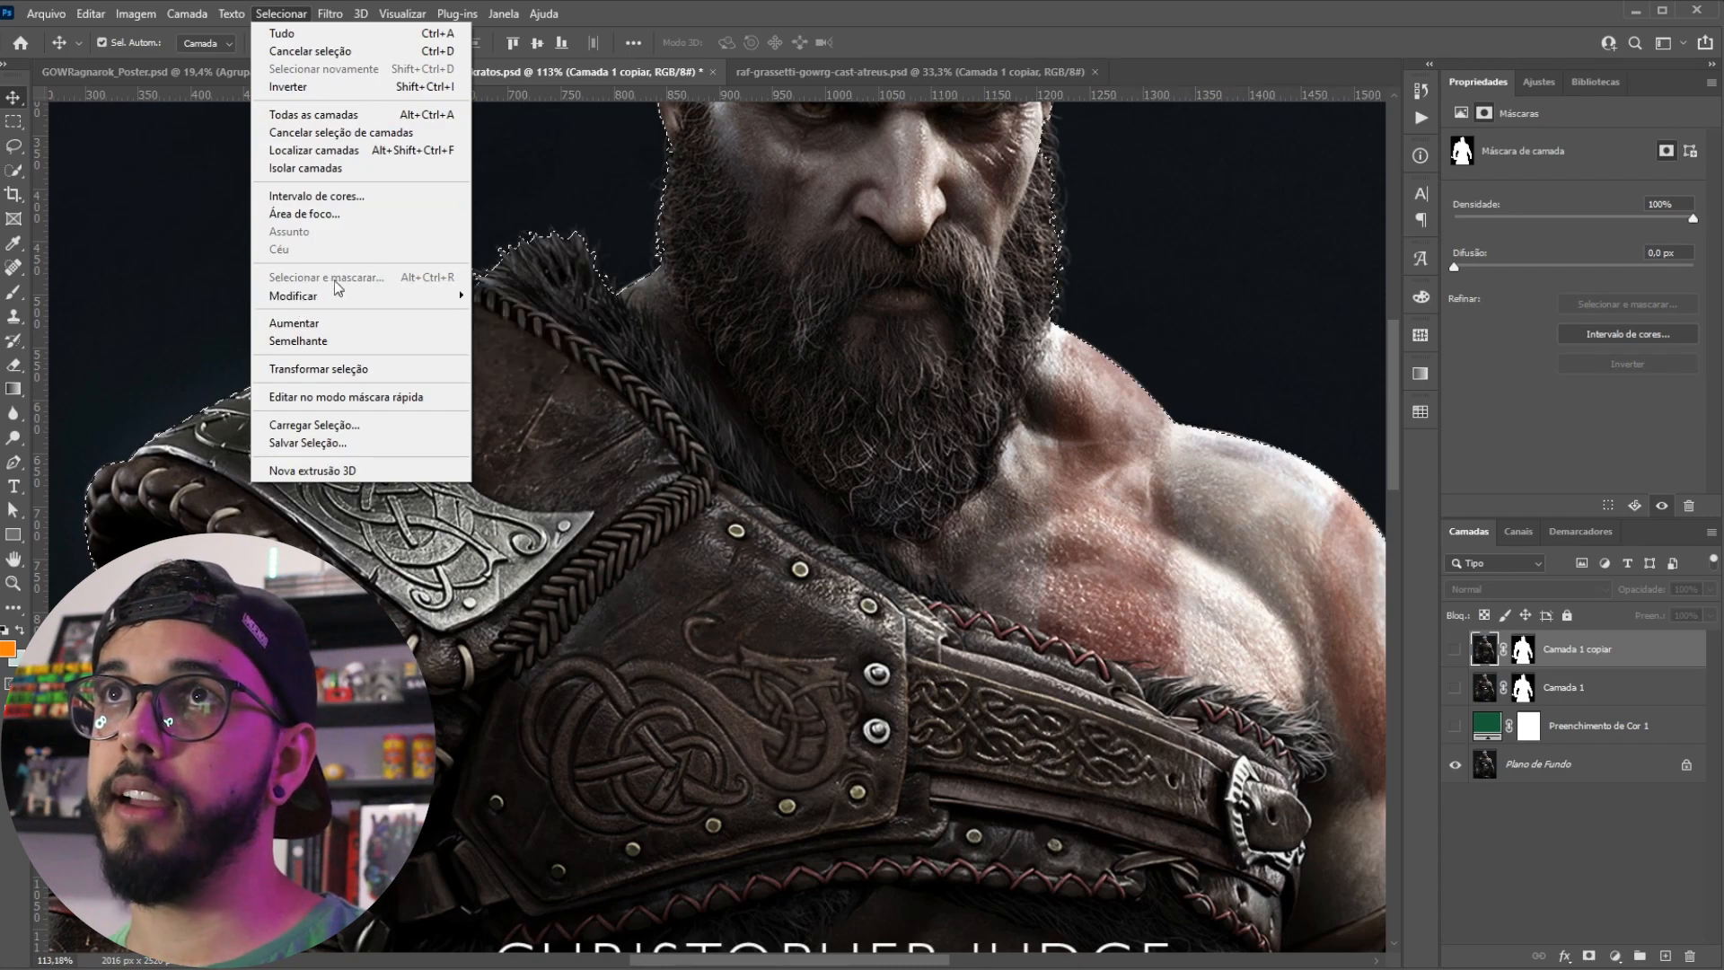
pyautogui.hotkey('alt', 'ctrl', 'r')
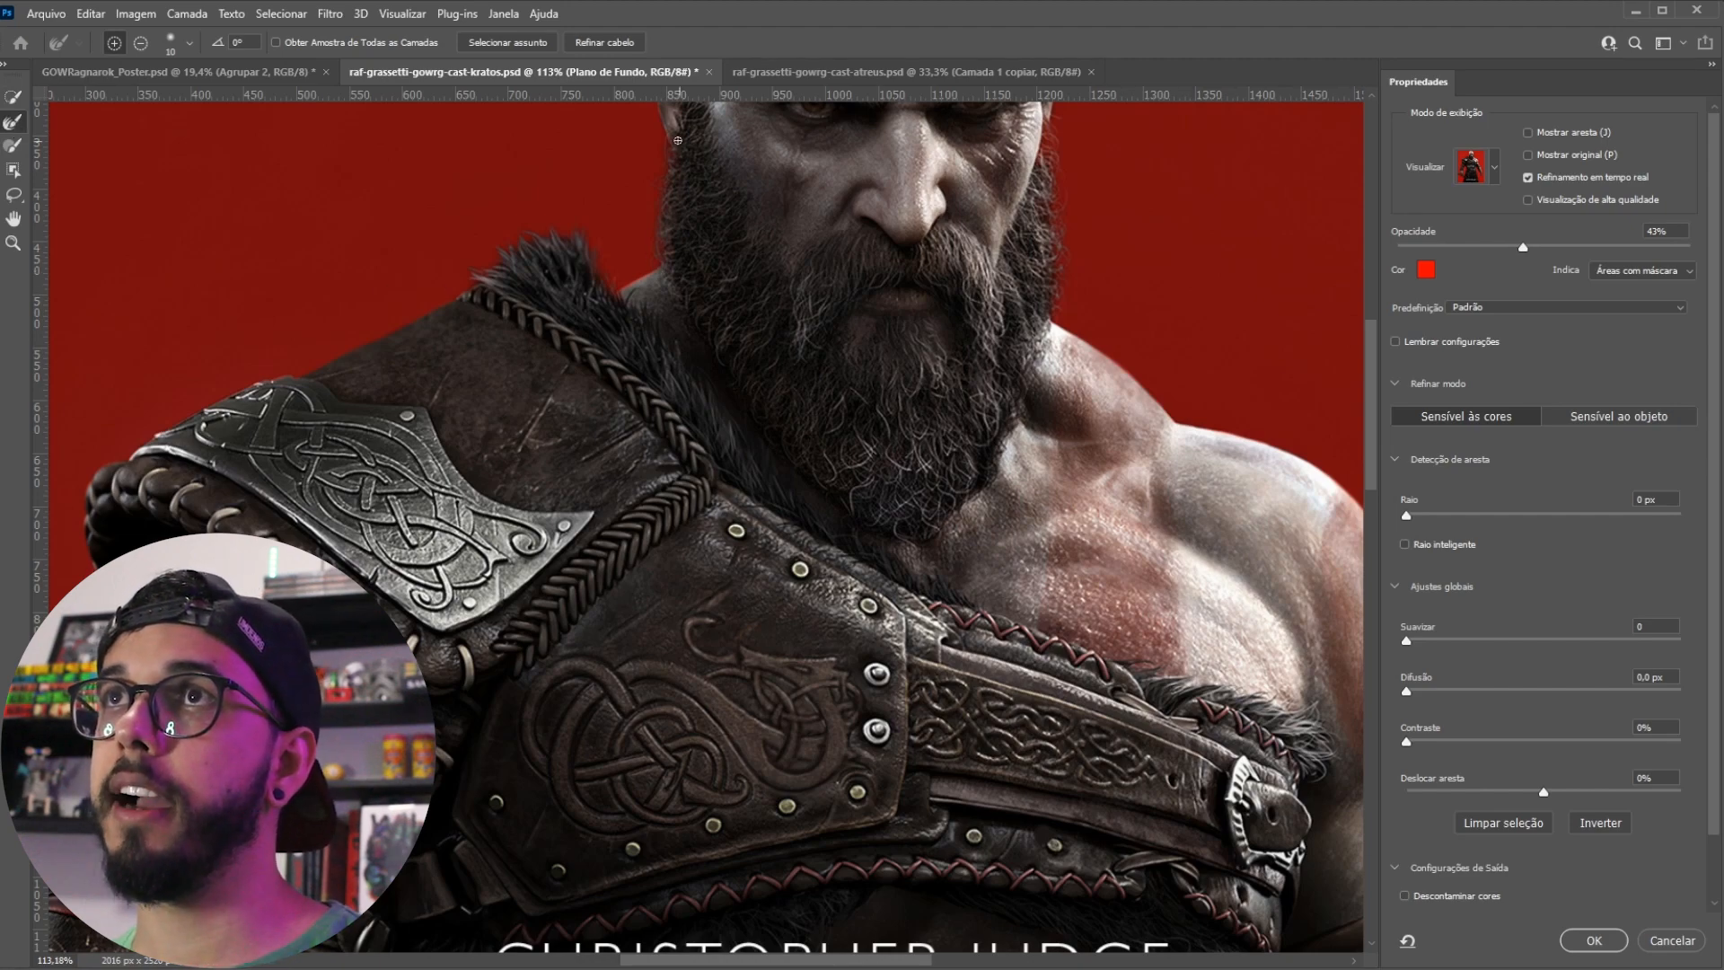
# Step: Inspect the edges of the Kratos selection along the arms, torso and head, and accept it without refinements
pyautogui.moveTo(1163, 393); pyautogui.dragTo(820, 635)
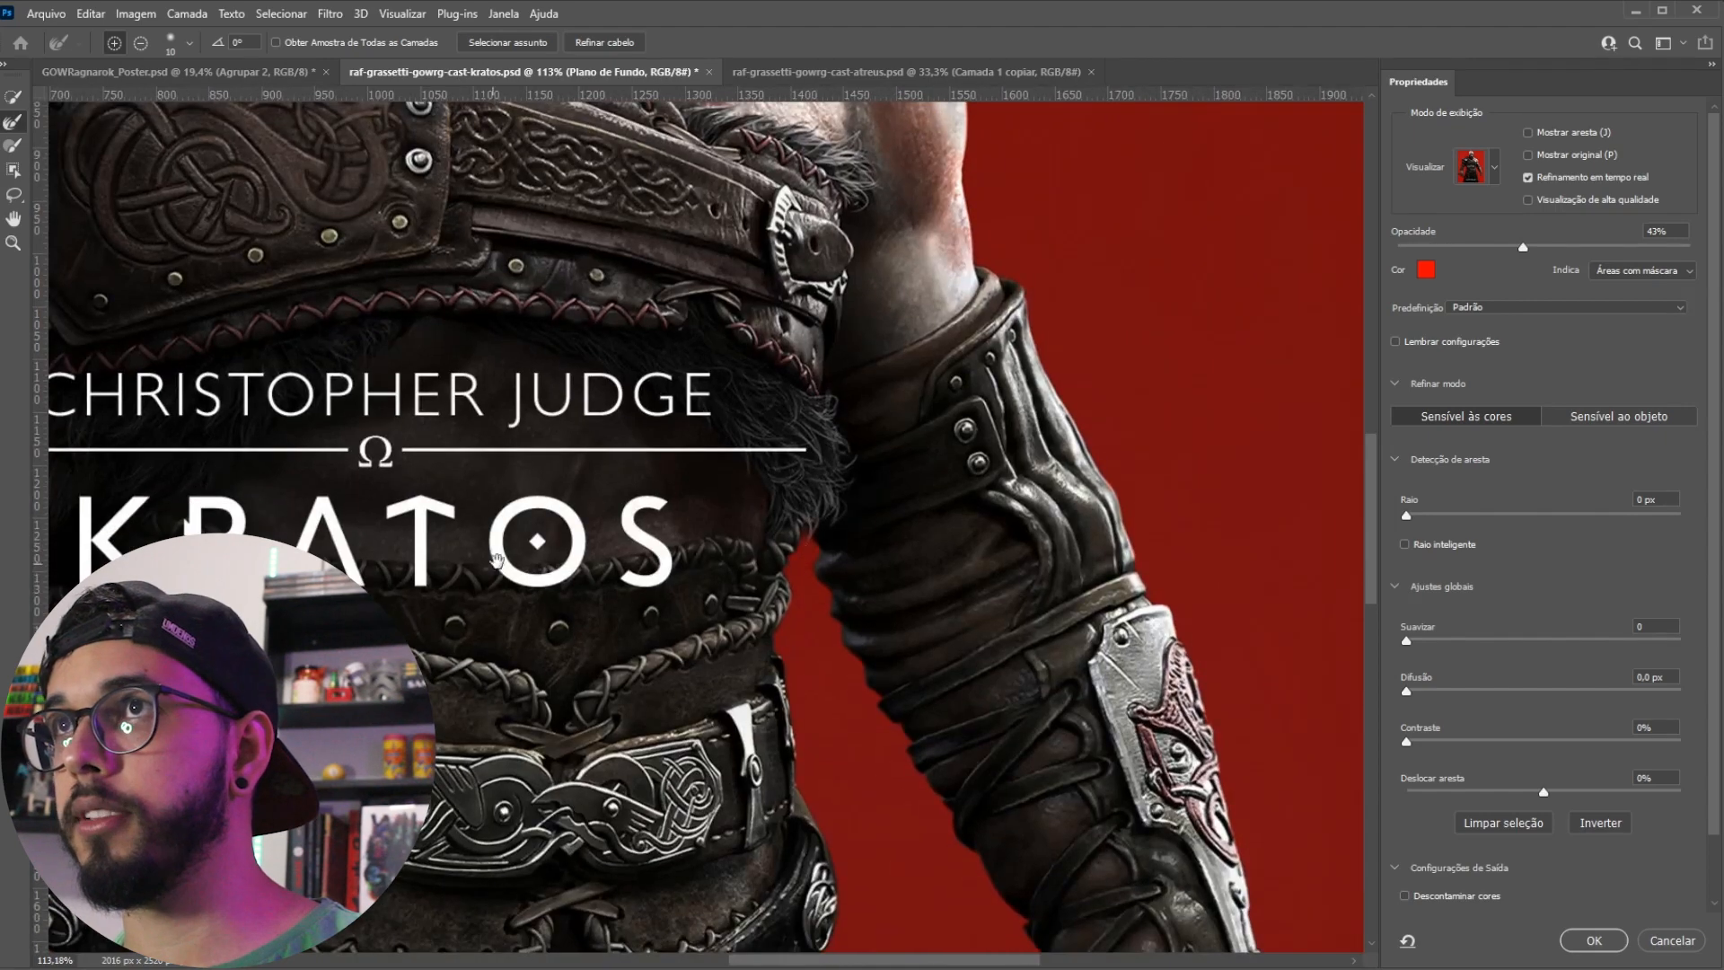
pyautogui.scroll(-4, 492, 563)
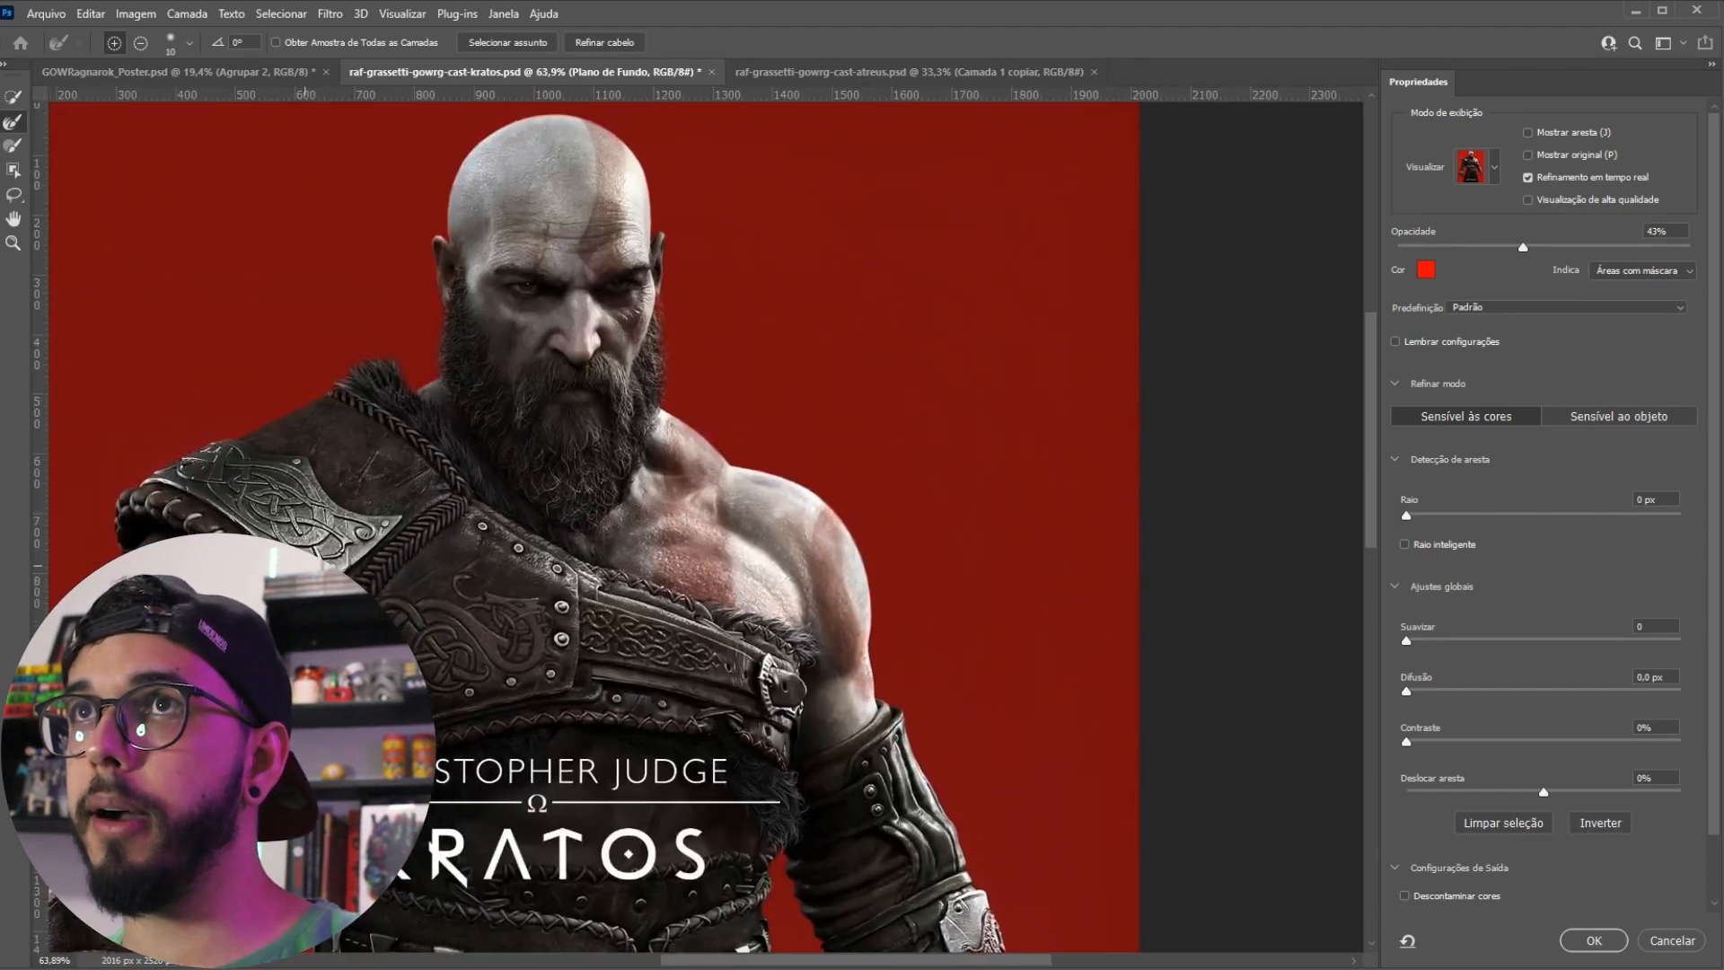
pyautogui.moveTo(456, 939); pyautogui.dragTo(577, 484)
pyautogui.moveTo(520, 674); pyautogui.dragTo(542, 483)
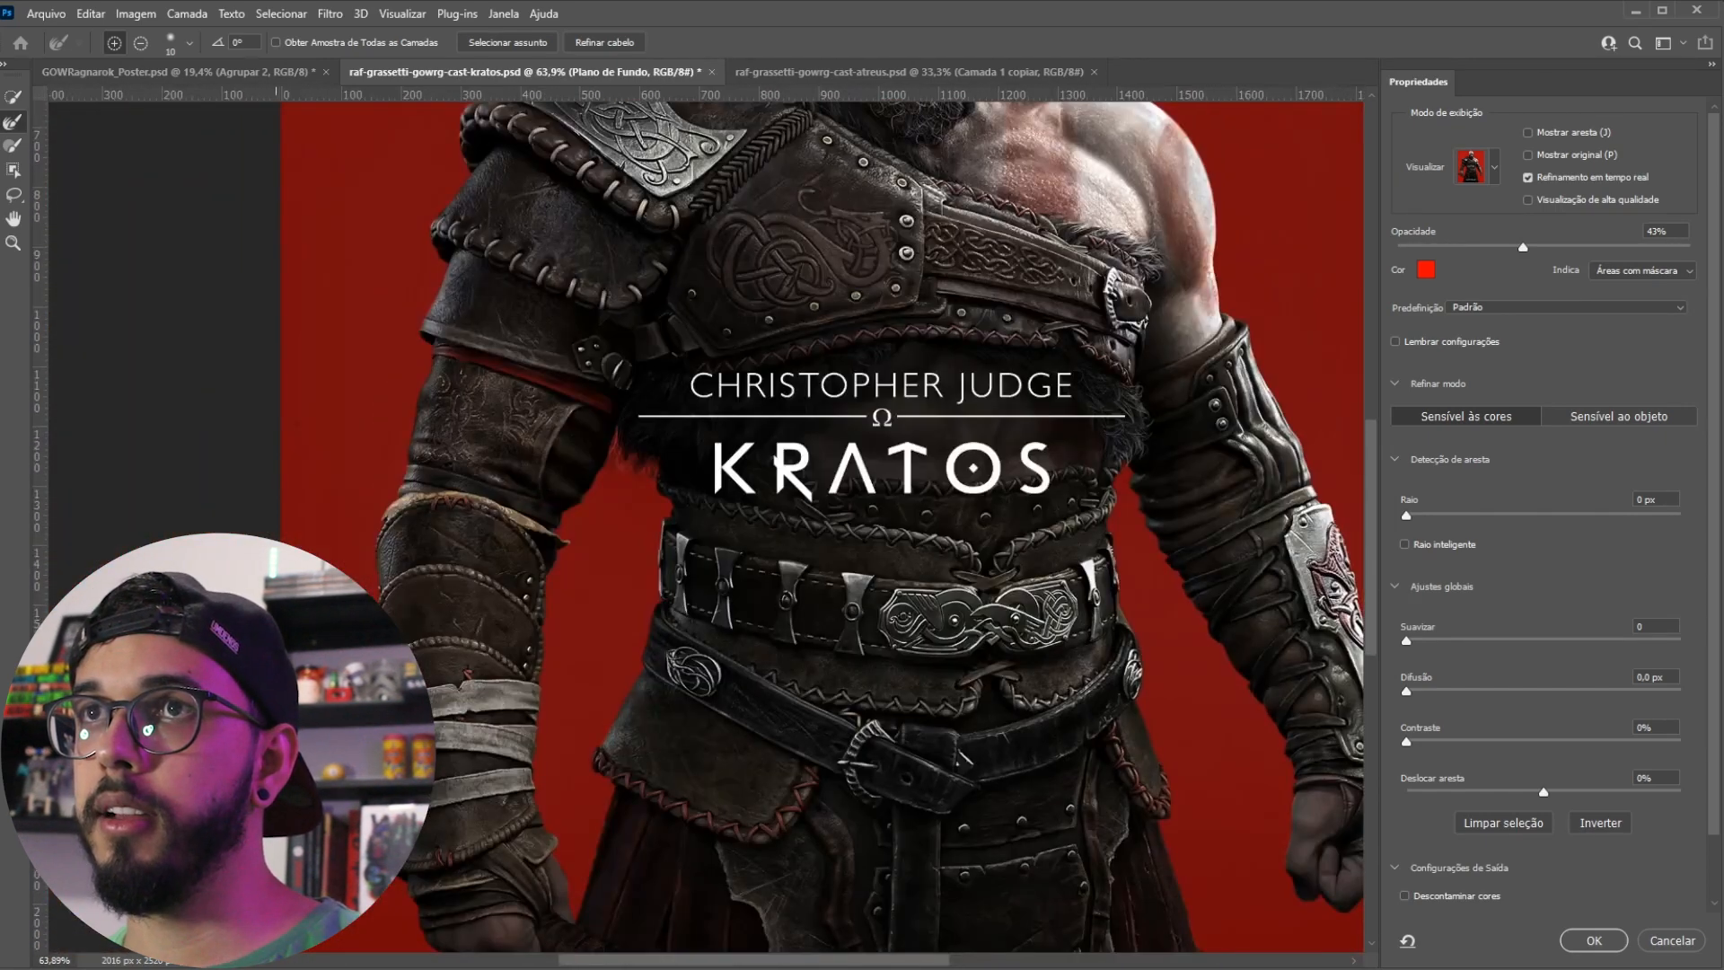
pyautogui.click(1594, 940)
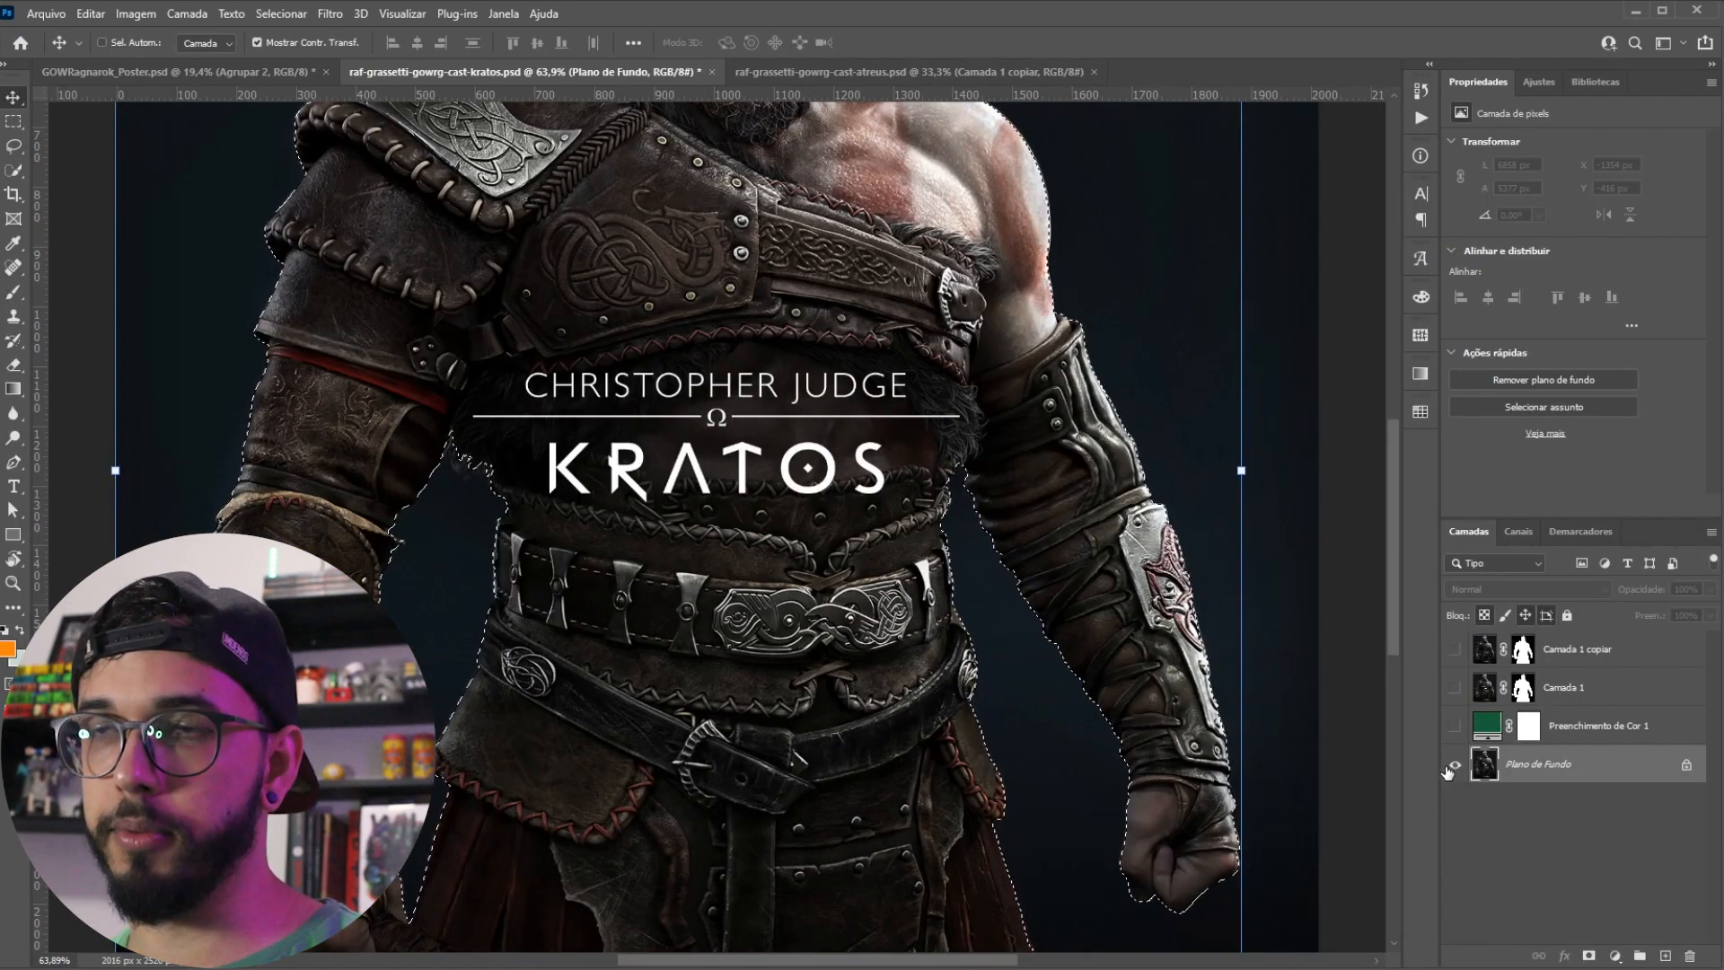
# Step: Hide the selection outline and Plano de Fundo, and show the Camada 1 cutout over the green Preenchimento de Cor 1 fill
pyautogui.hotkey('ctrl', 'h')
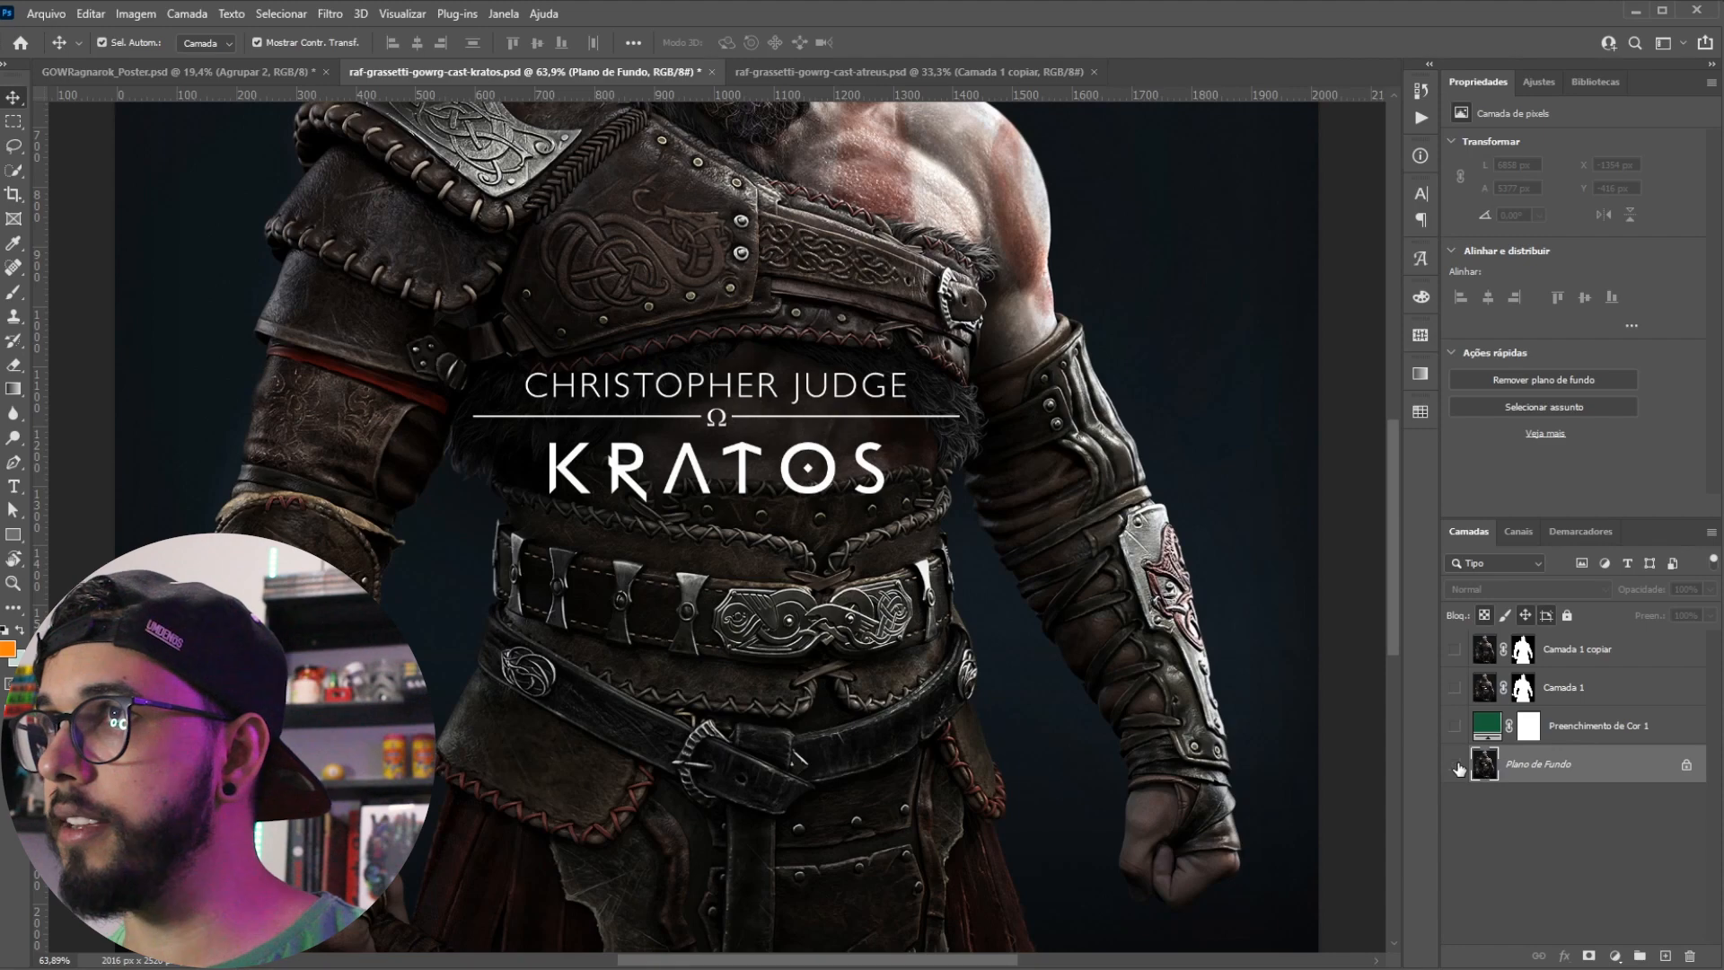
pyautogui.click(1456, 764)
pyautogui.click(1456, 726)
pyautogui.click(1455, 687)
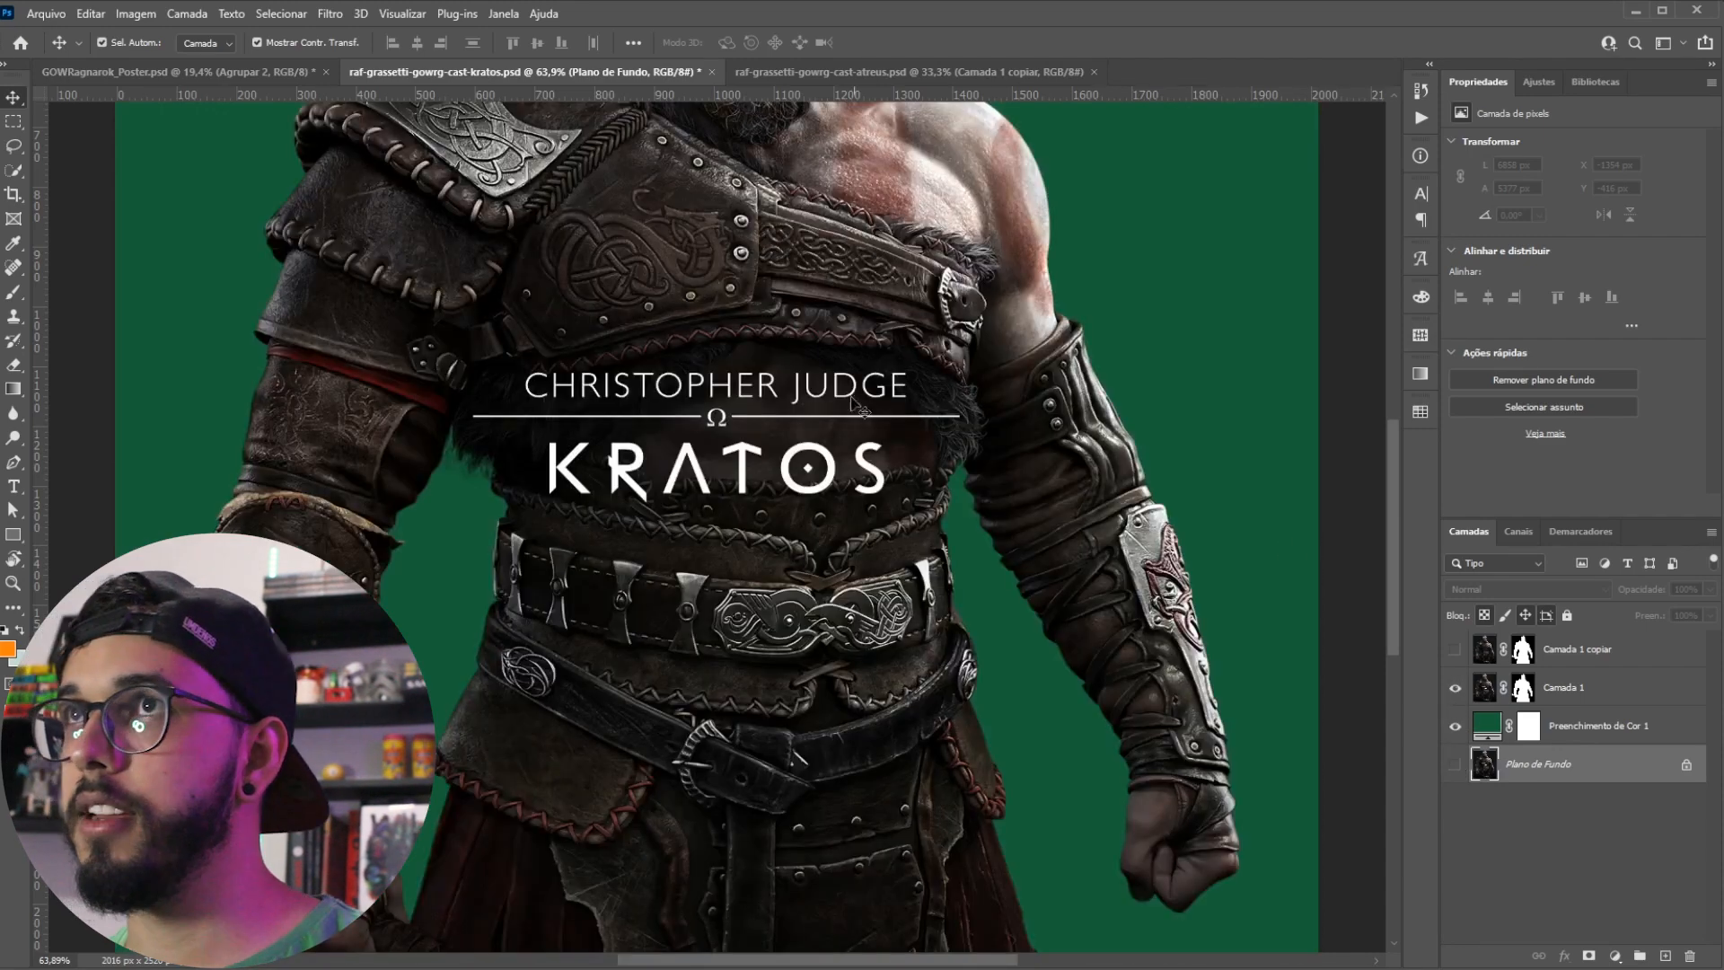
pyautogui.scroll(-2, 857, 406)
pyautogui.scroll(-1, 577, 372)
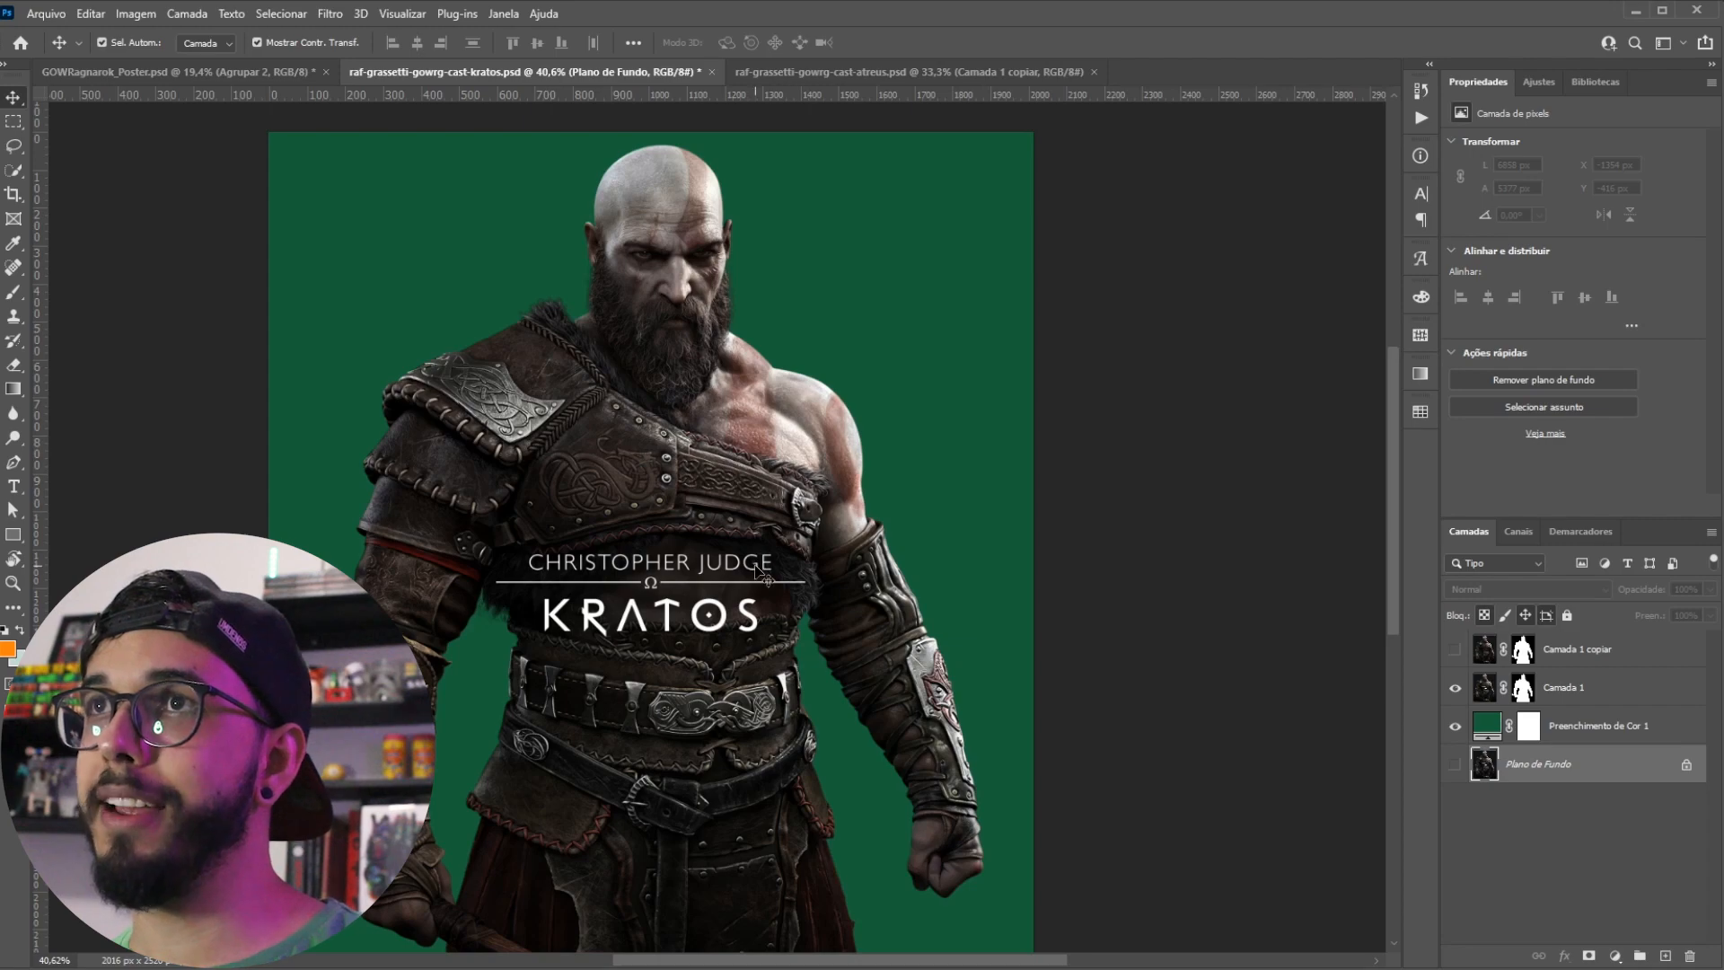
# Step: Show the Camada 1 copiar layer to cover the lettering on Kratos's torso, and select Camada 1
pyautogui.scroll(5, 757, 571)
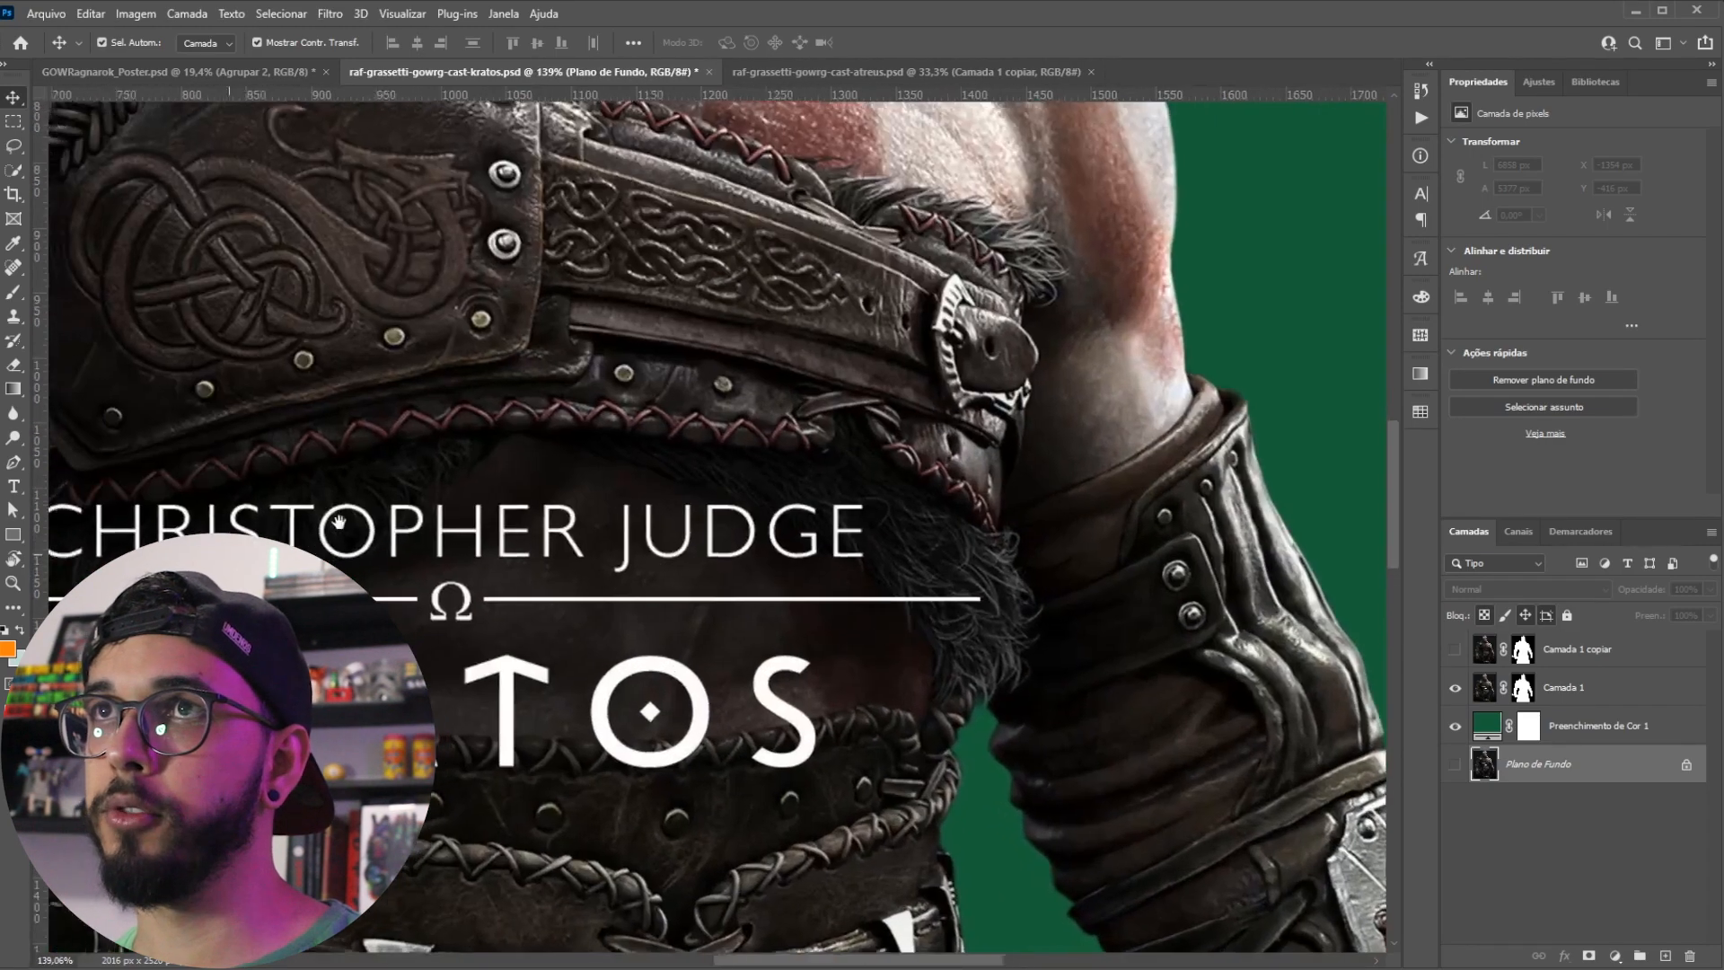
pyautogui.moveTo(339, 522); pyautogui.dragTo(473, 486)
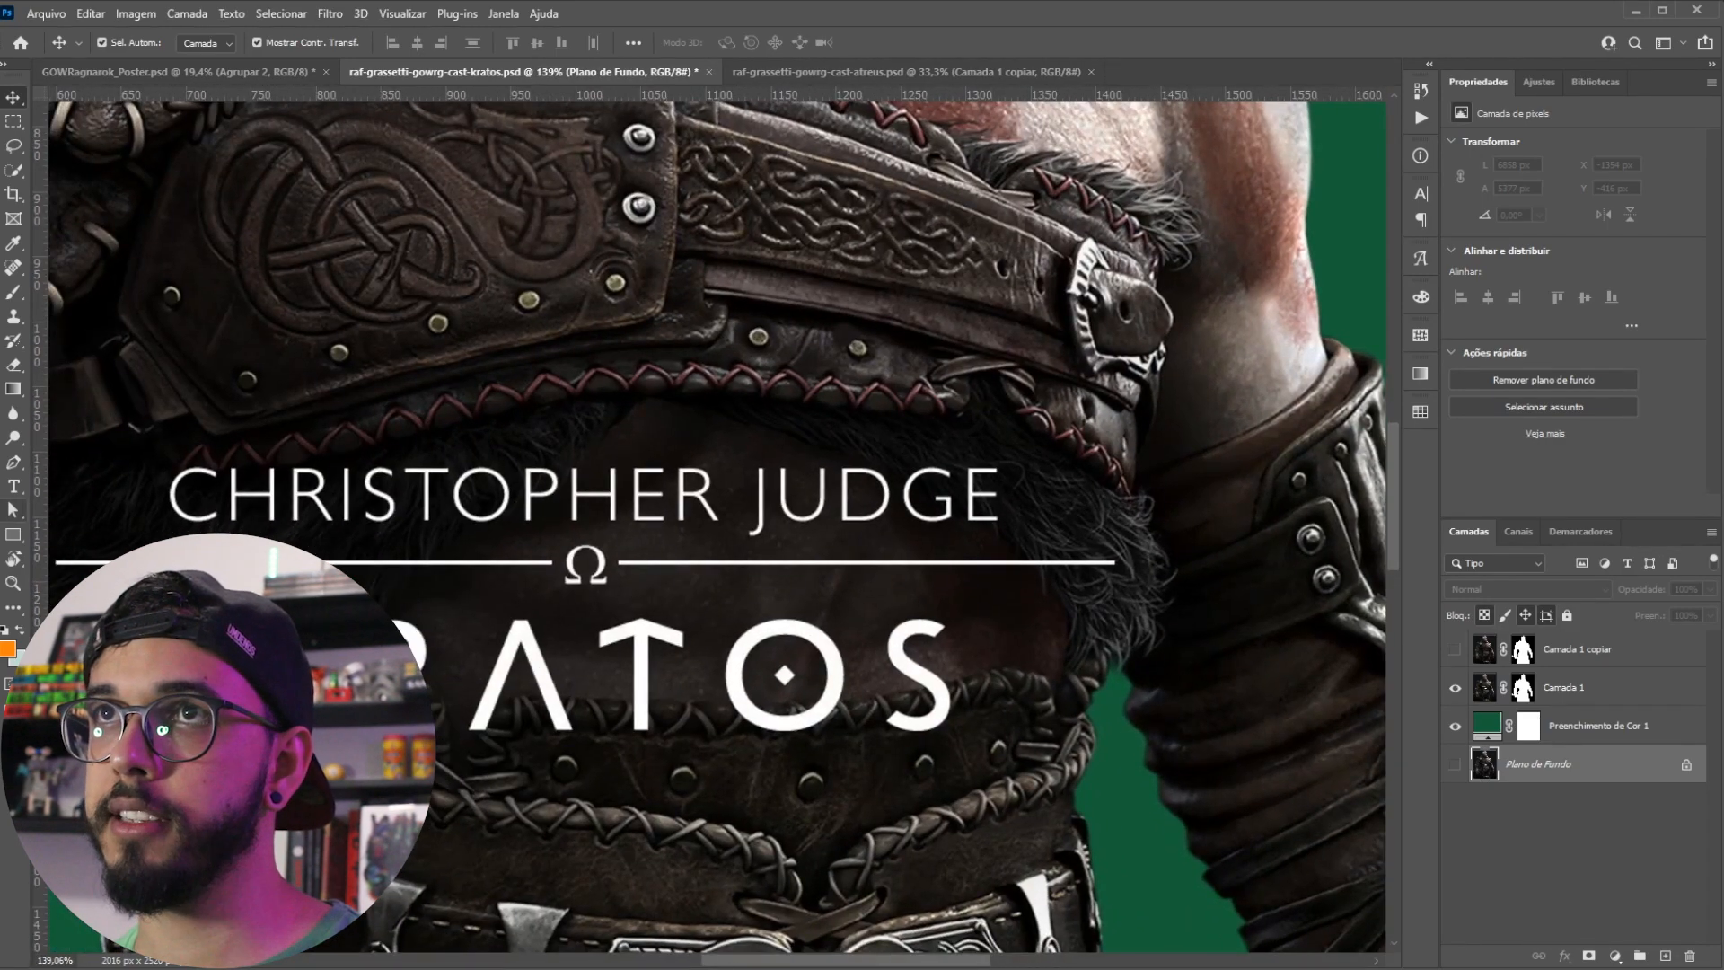
pyautogui.click(1456, 649)
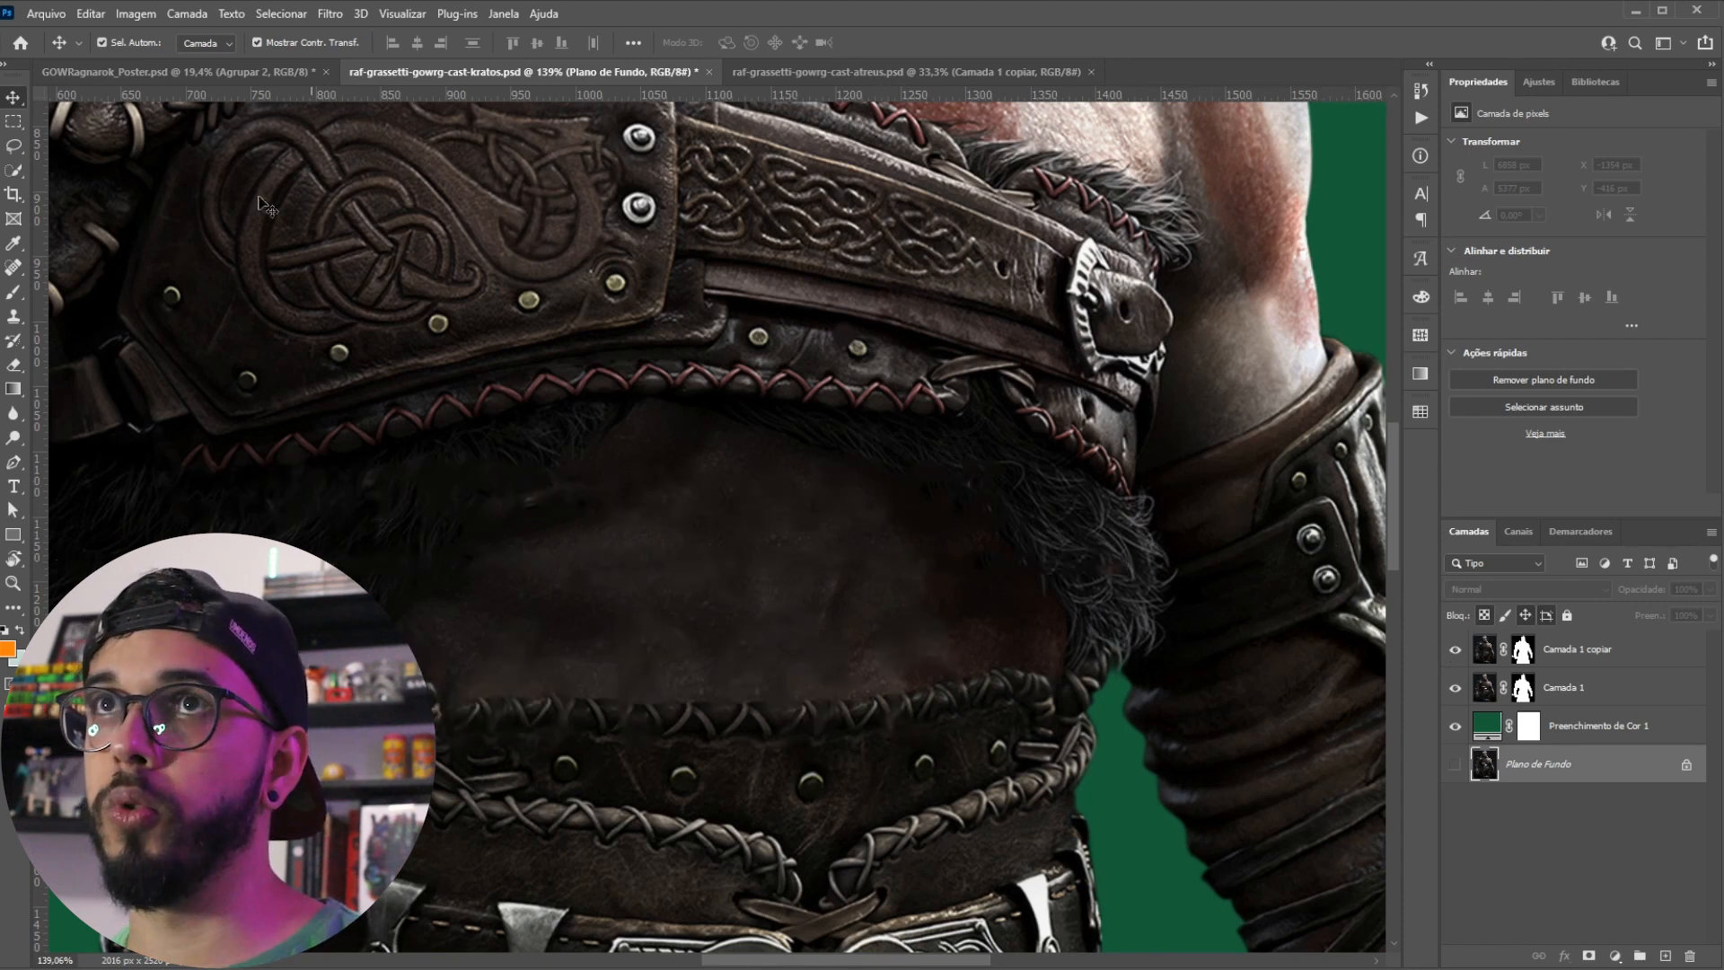
pyautogui.click(1491, 691)
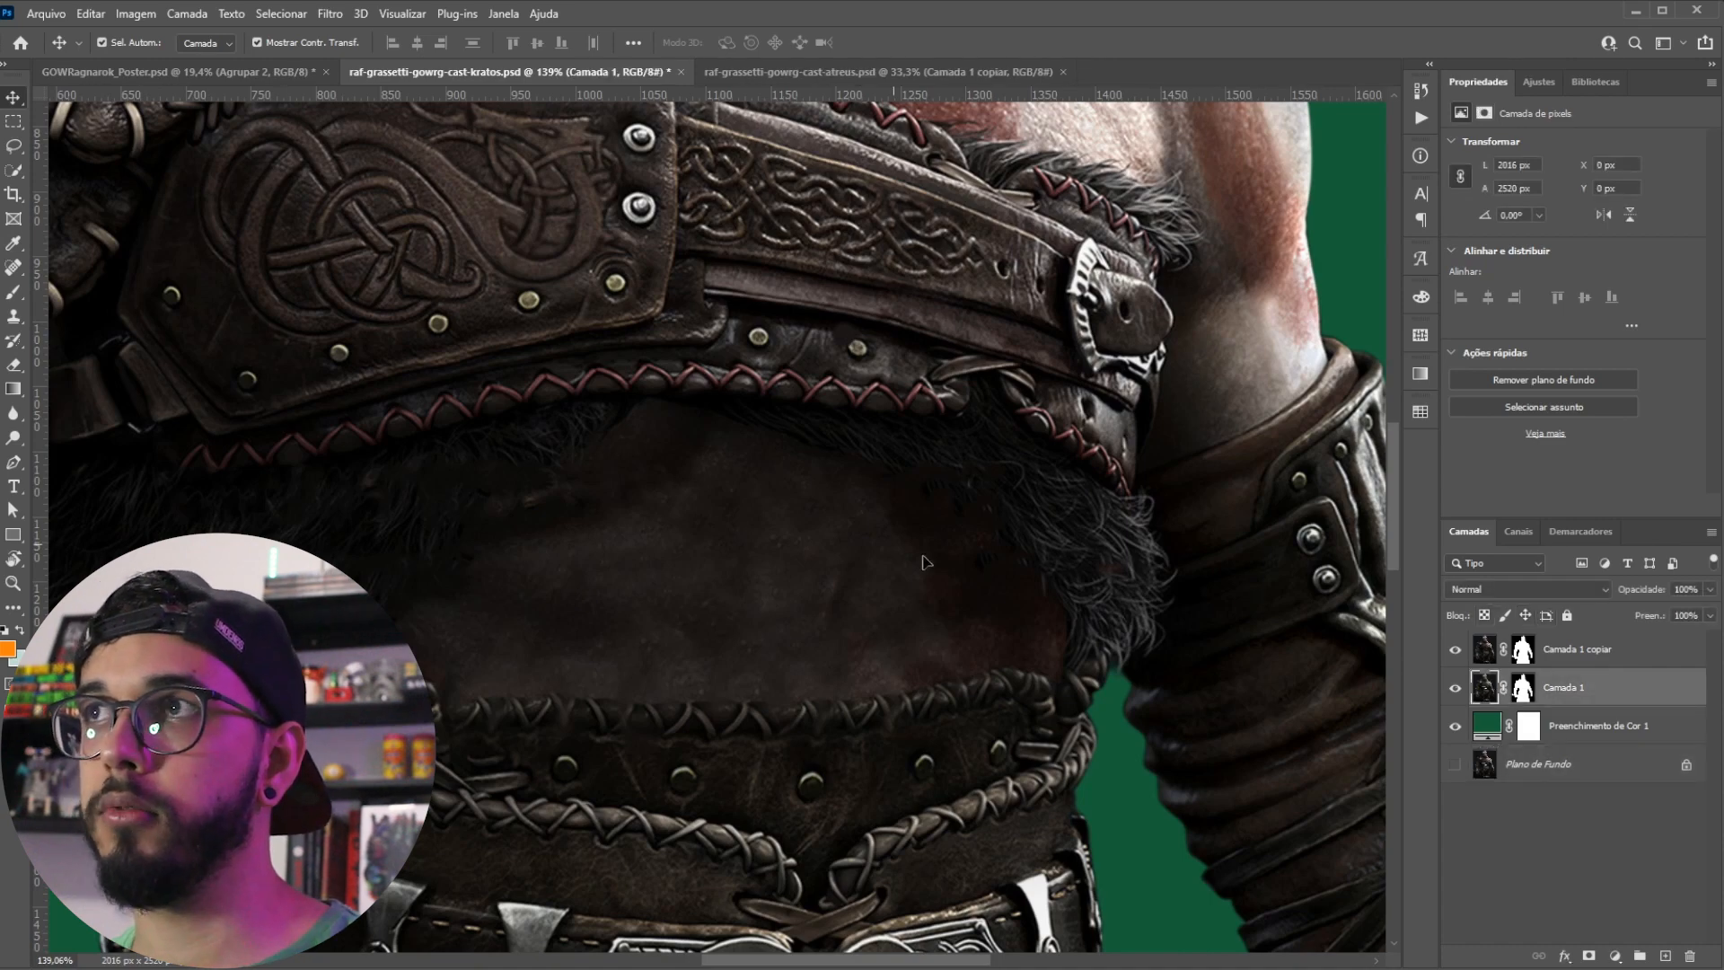
# Step: In the Atreus PSD, hide and show Camada 1 copiar to compare the lettered torso with the retouched one up close
pyautogui.click(729, 78)
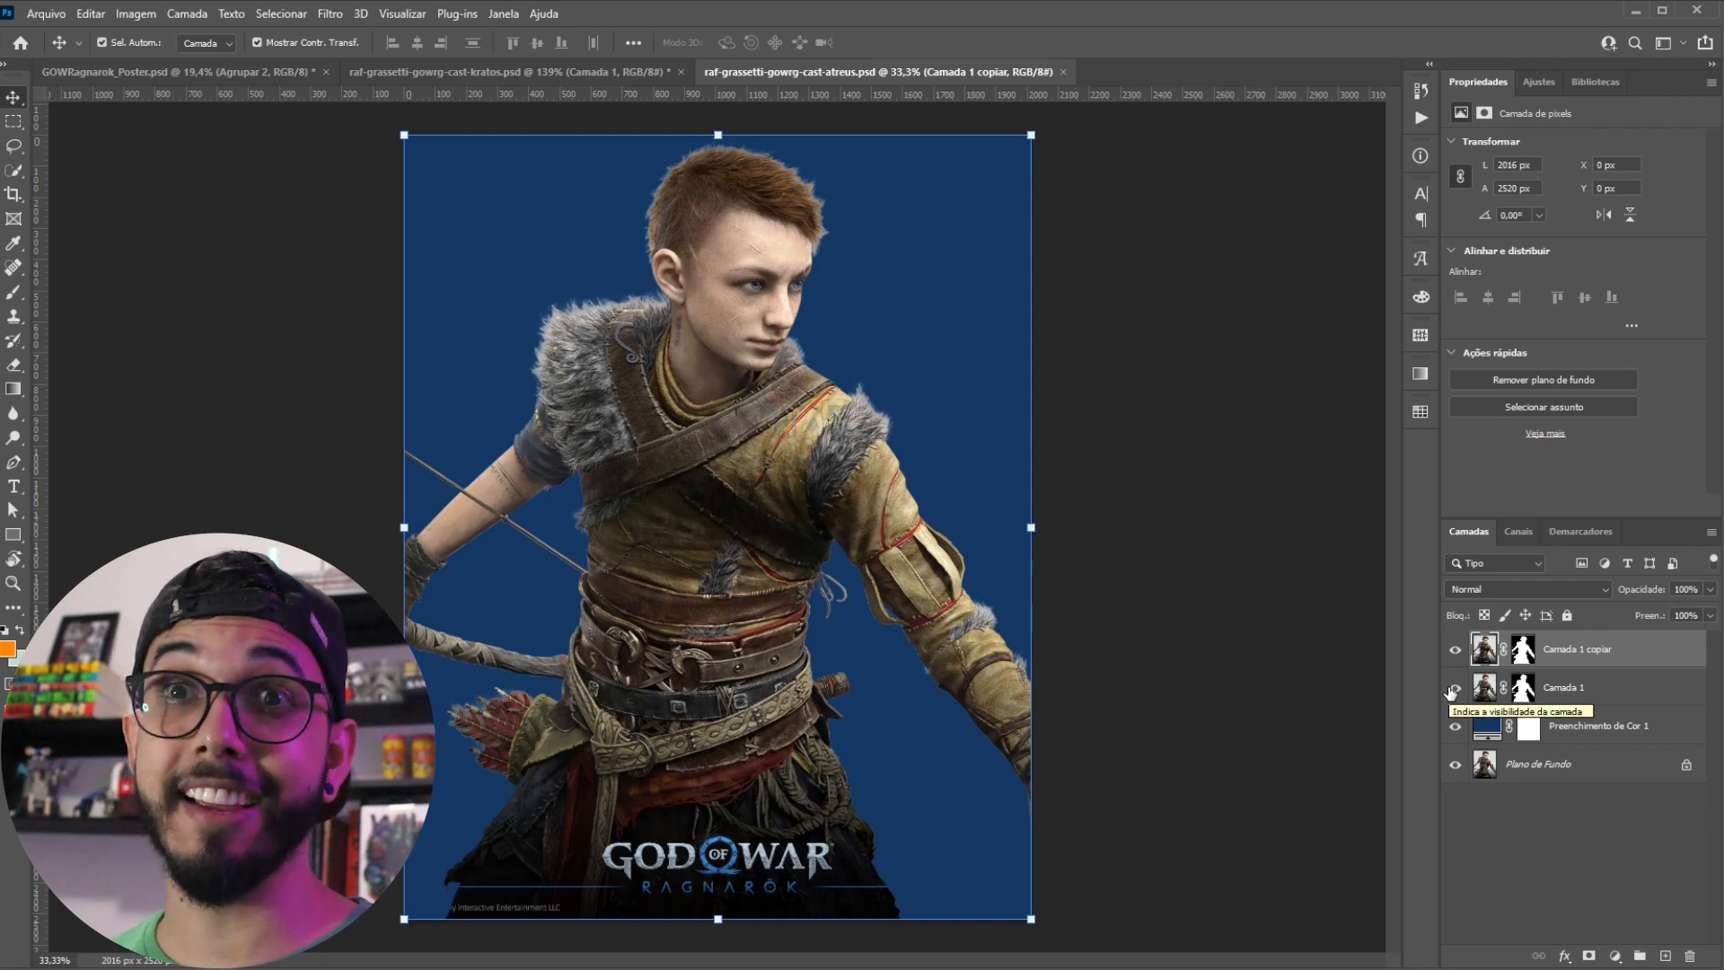
pyautogui.click(1455, 648)
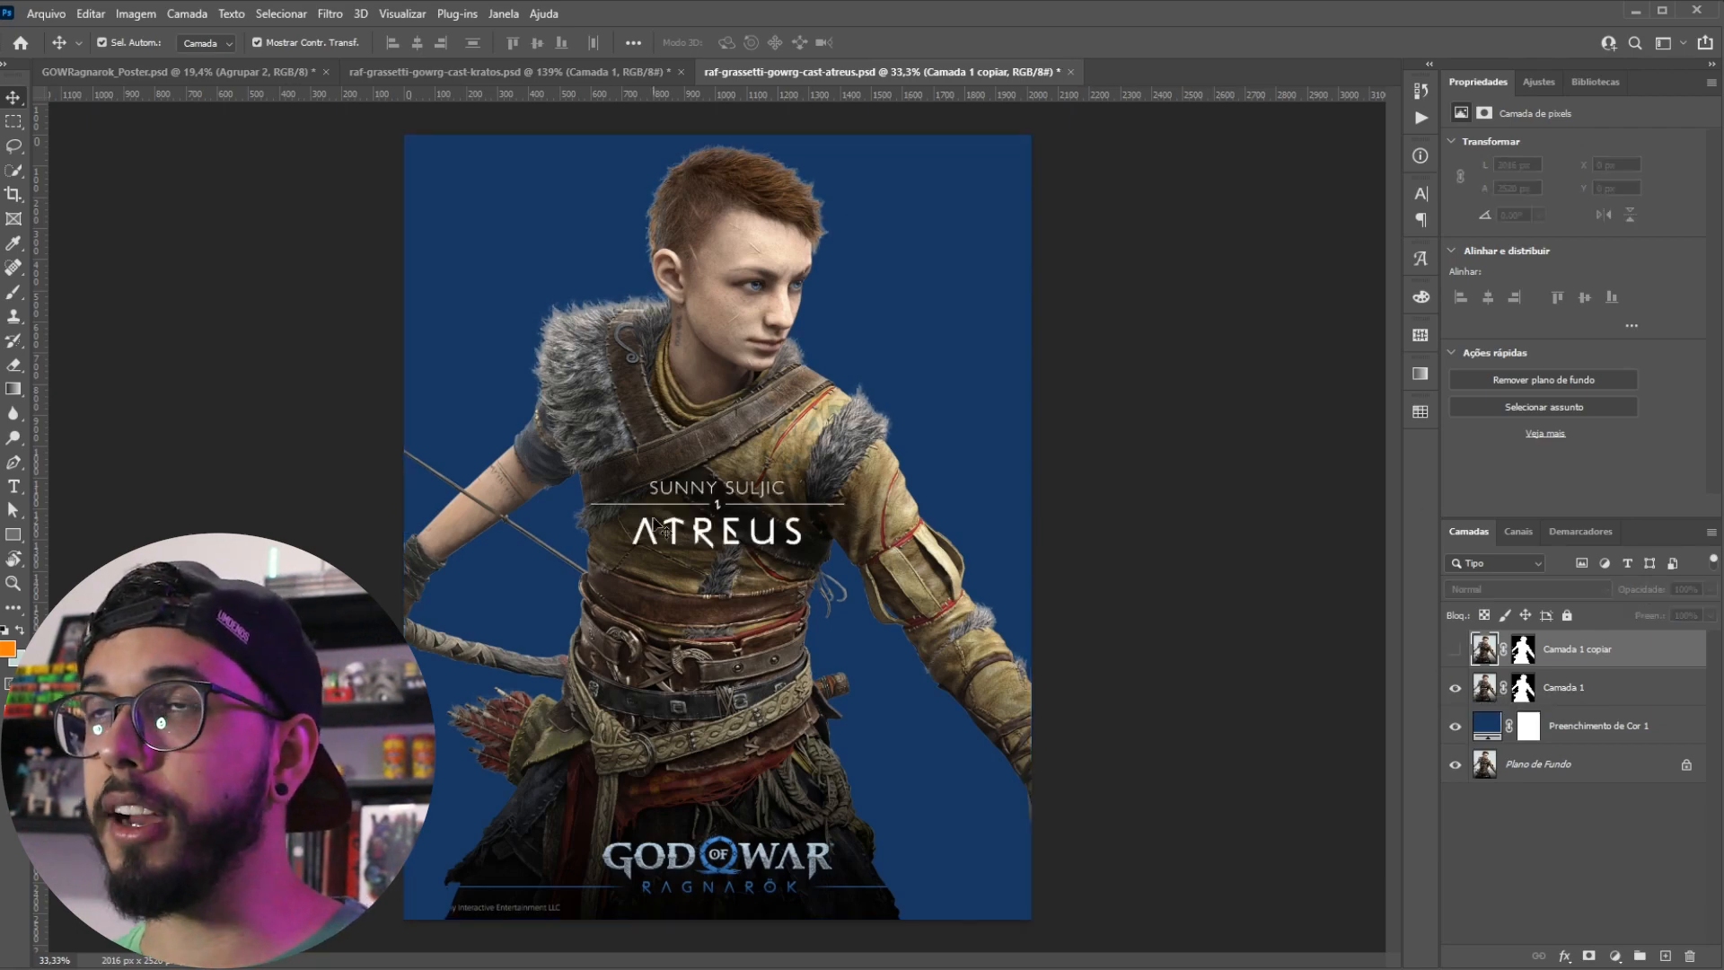
pyautogui.scroll(5, 683, 509)
pyautogui.scroll(-1, 934, 541)
pyautogui.scroll(-2, 934, 541)
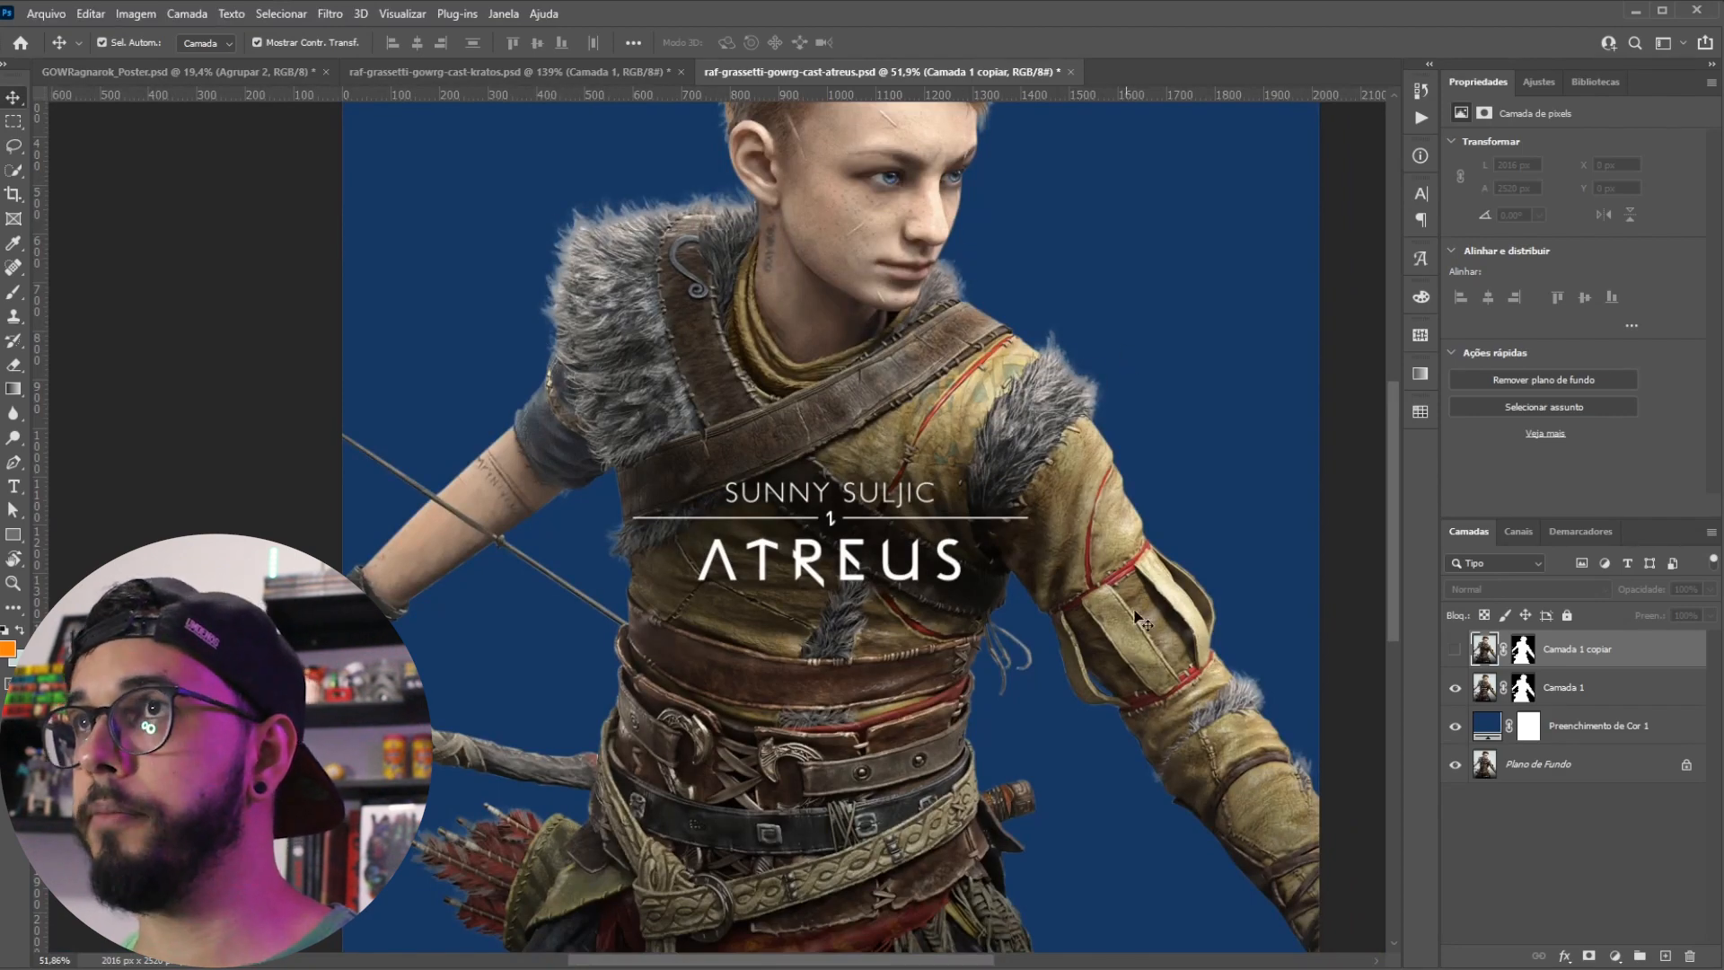
pyautogui.scroll(1, 1122, 503)
pyautogui.scroll(4, 799, 582)
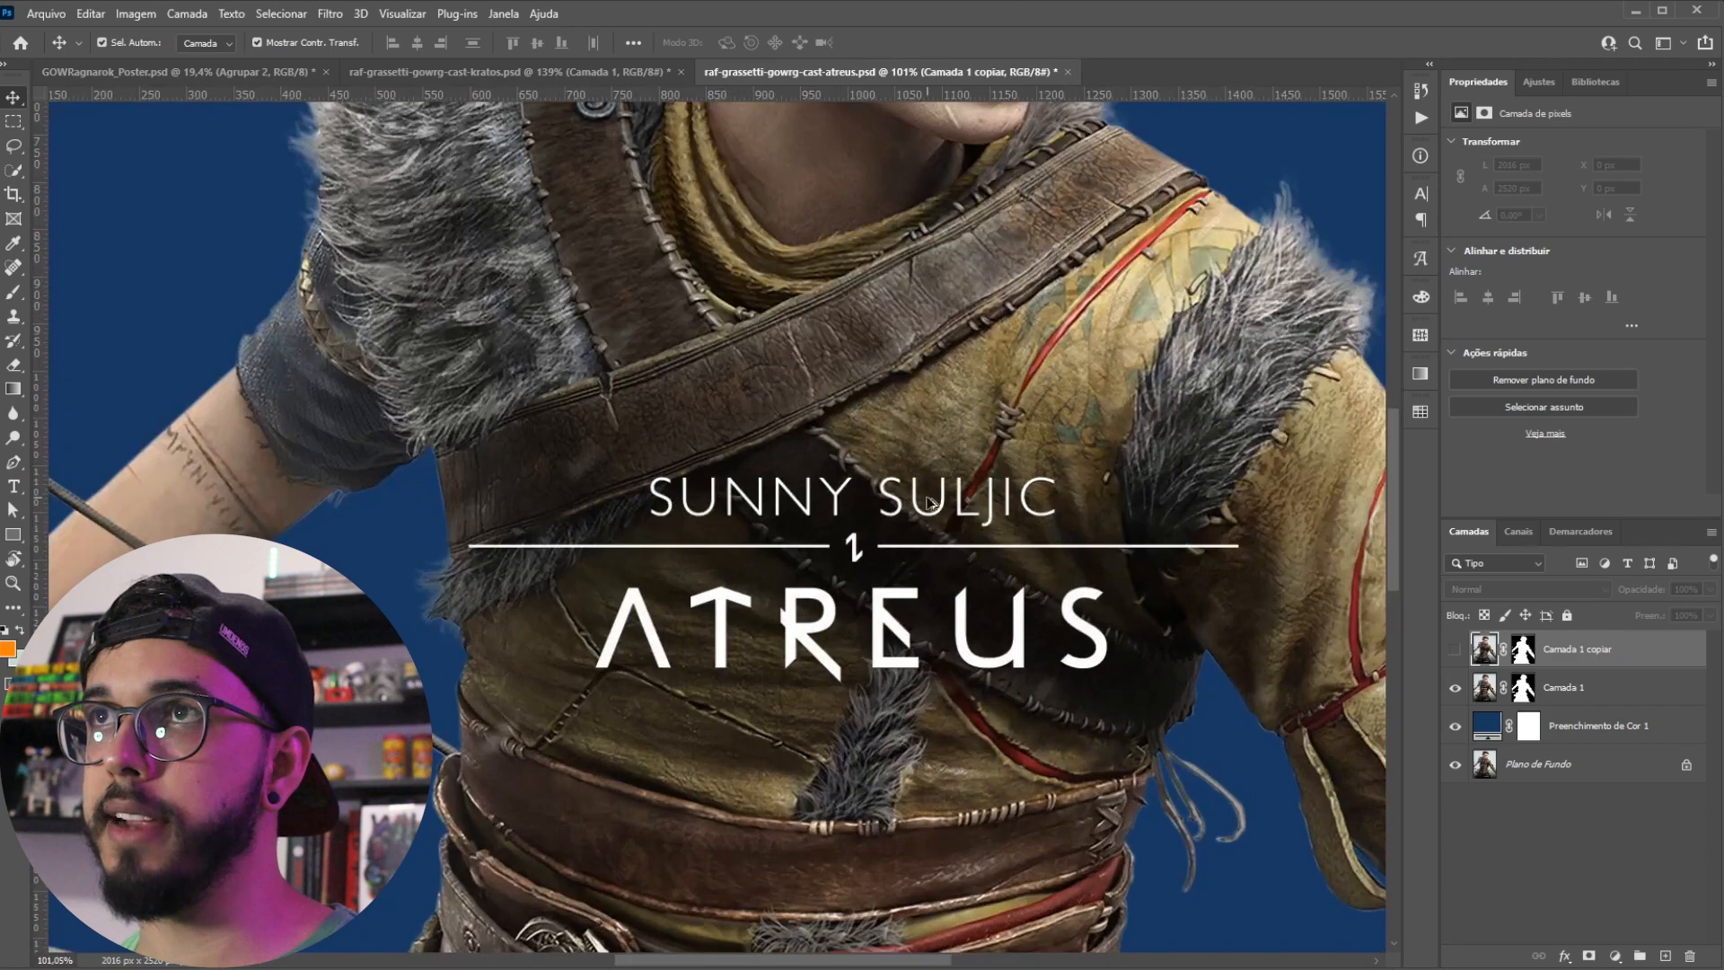
pyautogui.click(1454, 648)
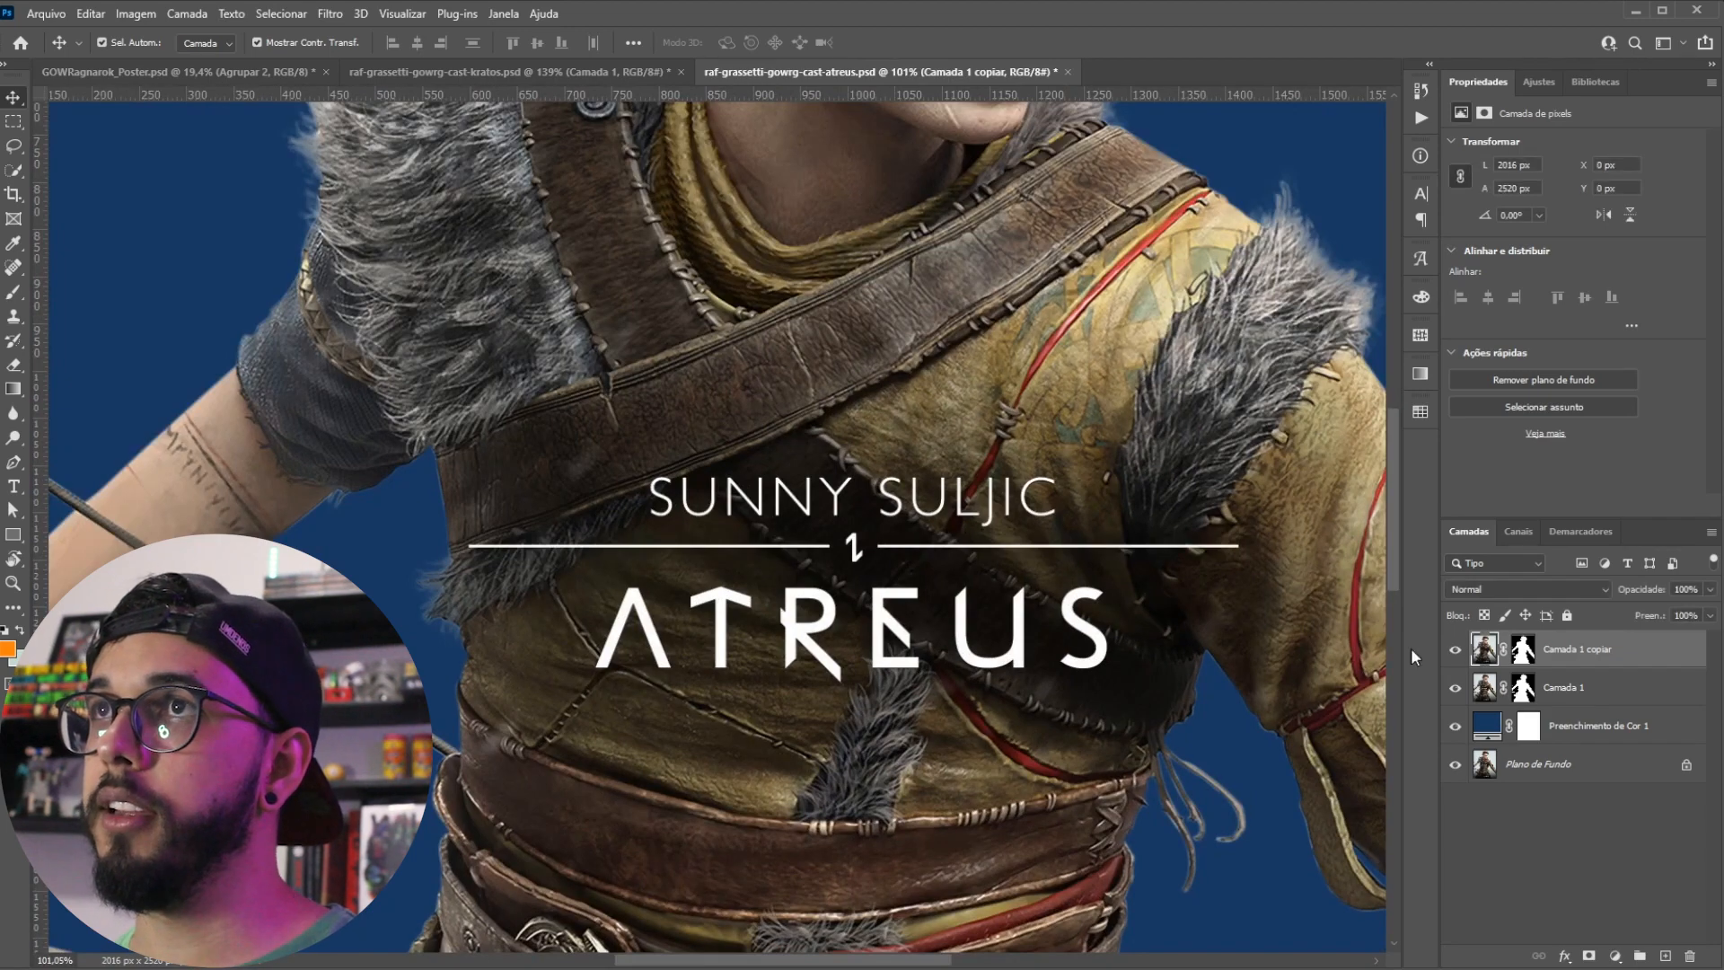
pyautogui.scroll(2, 777, 551)
pyautogui.scroll(1, 923, 608)
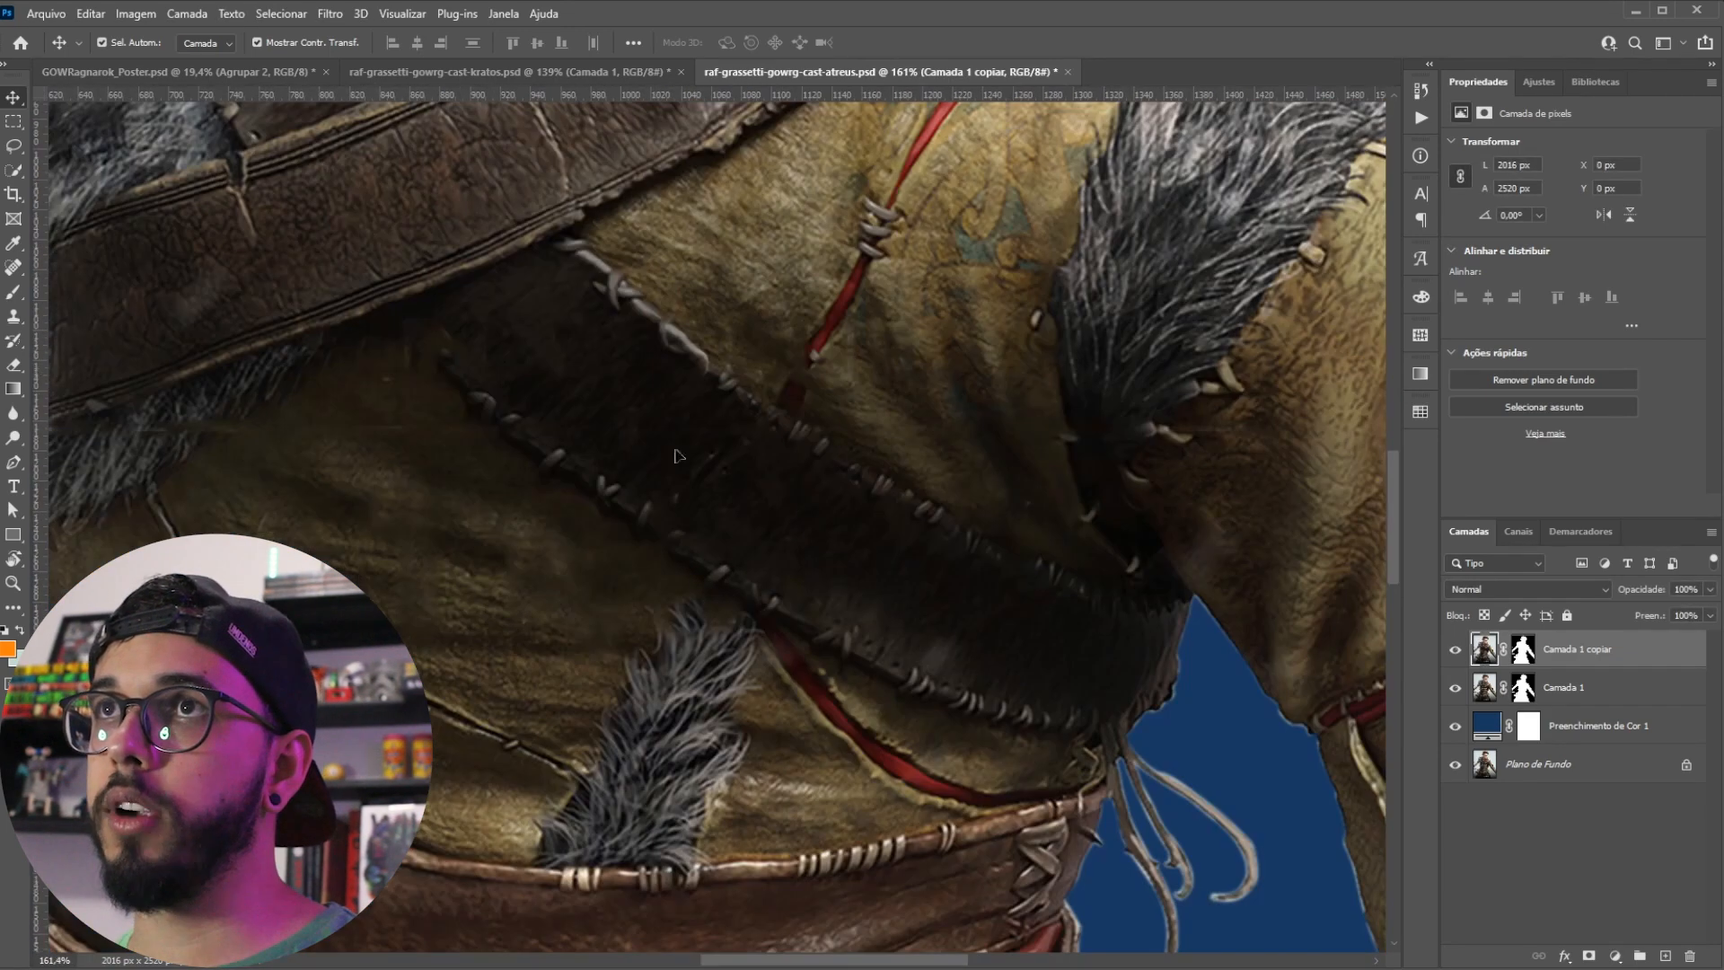
pyautogui.hotkey('ctrl', '0')
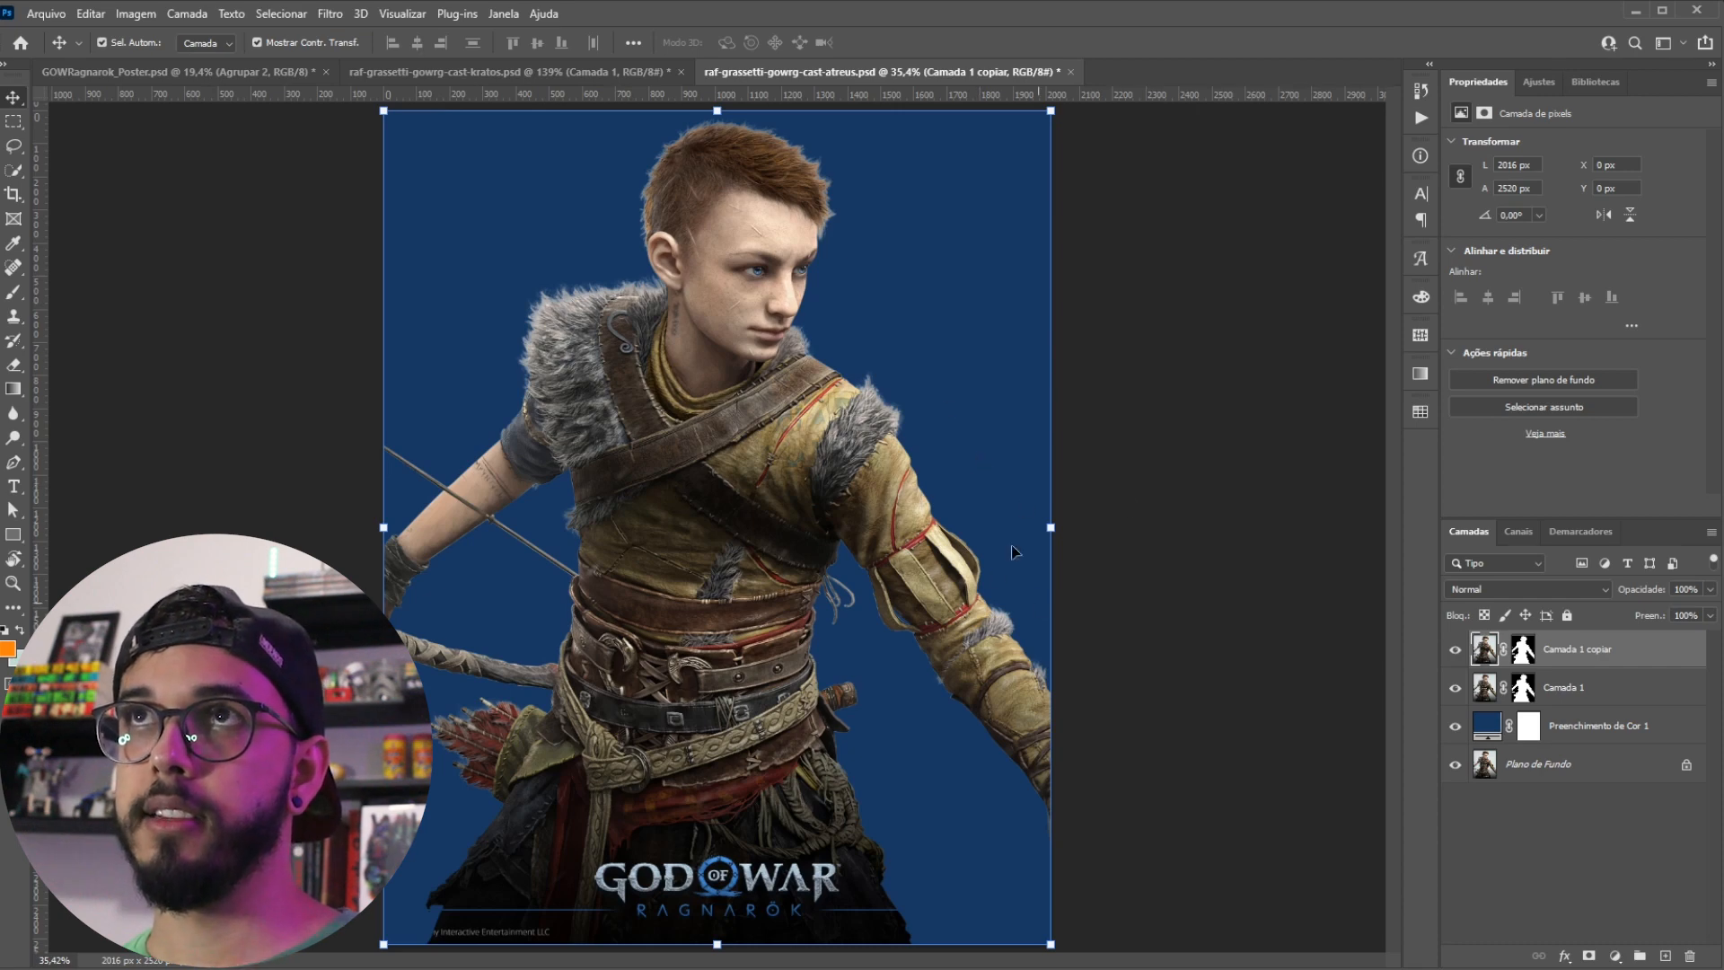
# Step: Compare the Atreus cutout PSD with how Atreus appears in GOWRagnarok_Poster.psd
pyautogui.click(84, 71)
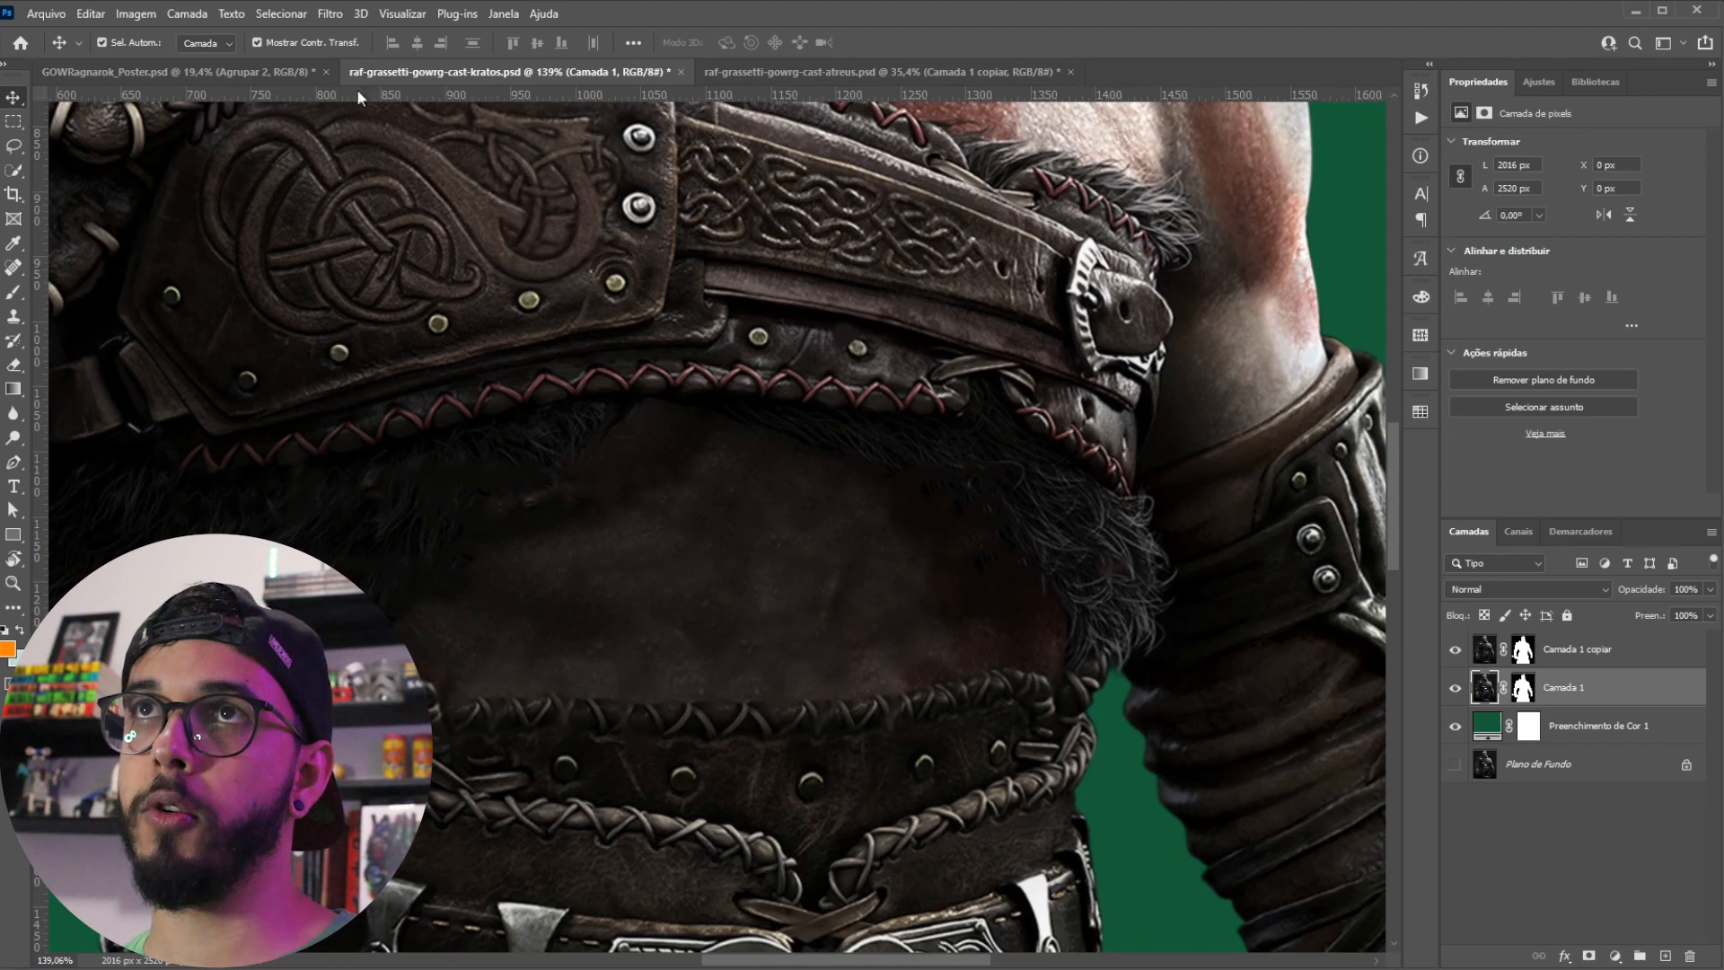
pyautogui.click(226, 75)
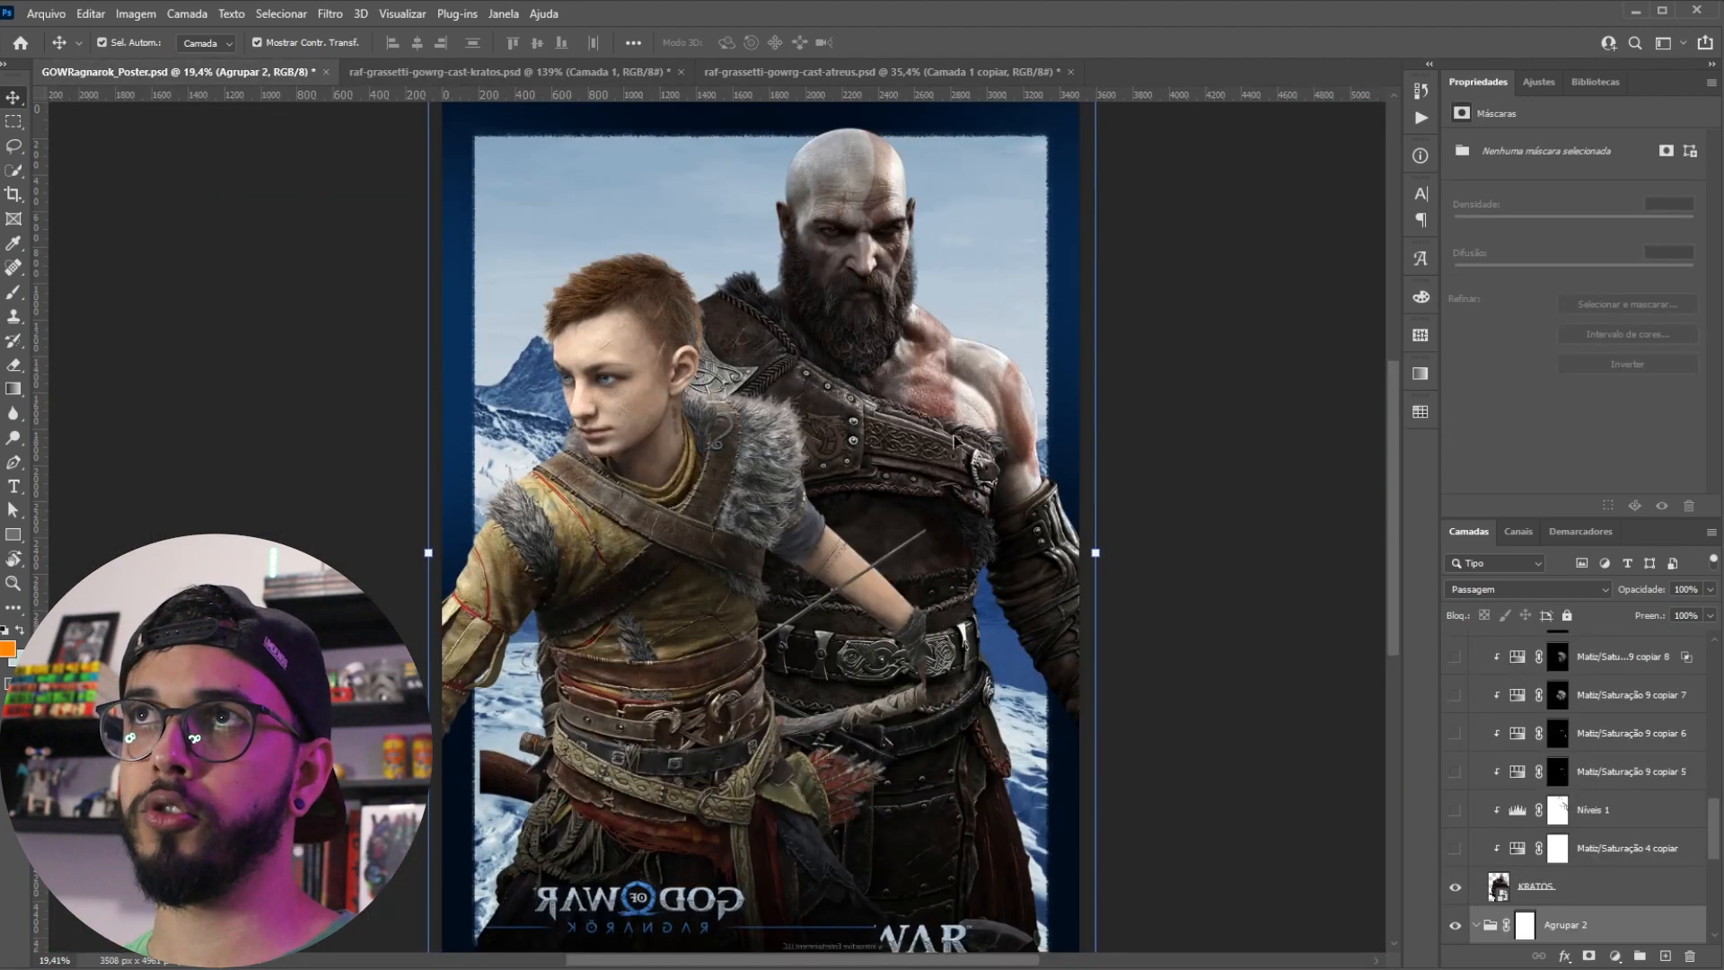
pyautogui.click(796, 72)
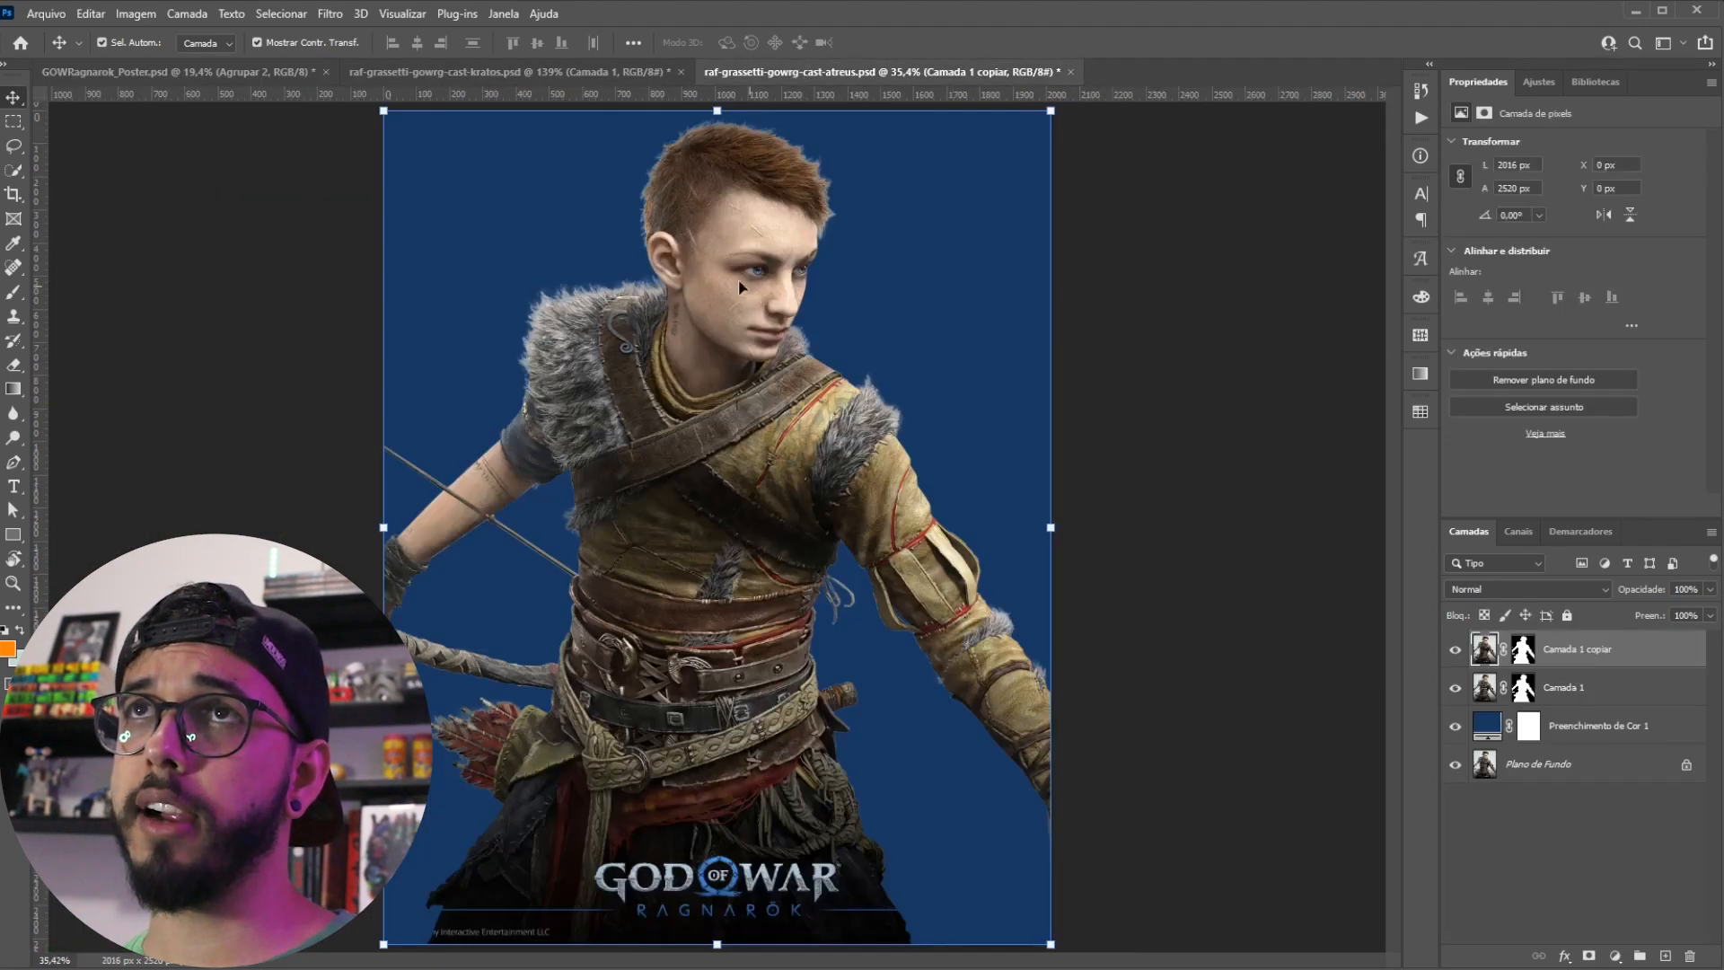
pyautogui.click(77, 70)
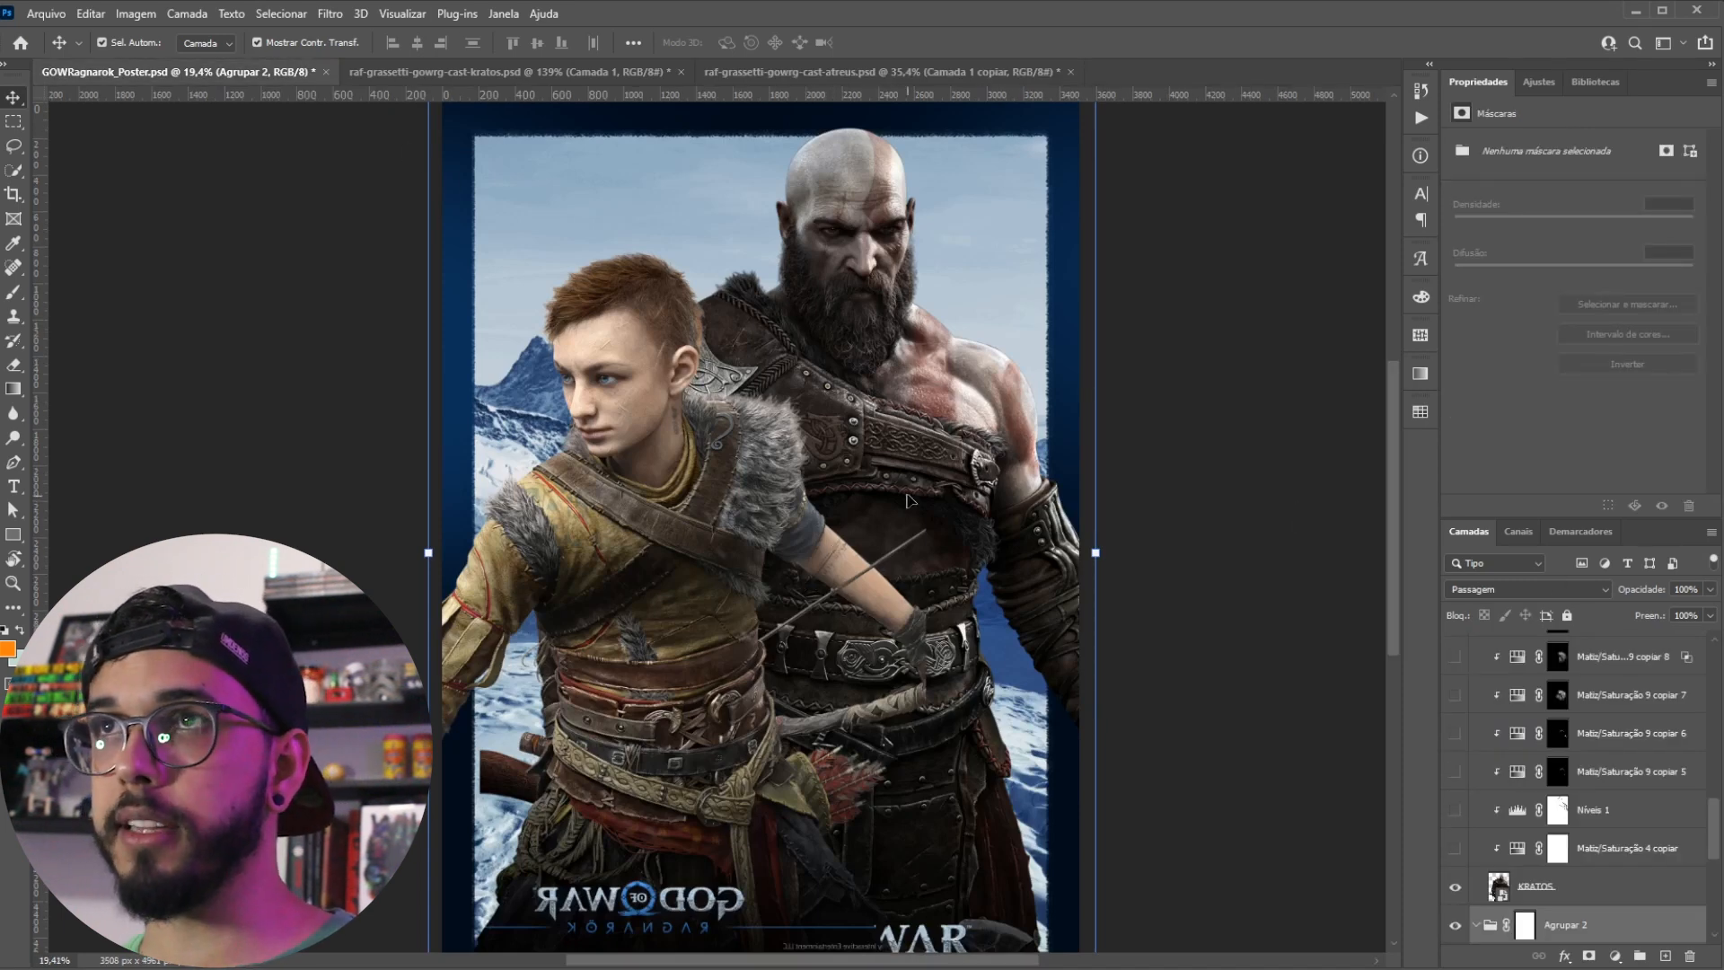
# Step: Select the ATREUS layer in the poster, recheck his source PSD, and examine his cropped hand and bow over Kratos's belt
pyautogui.click(706, 519)
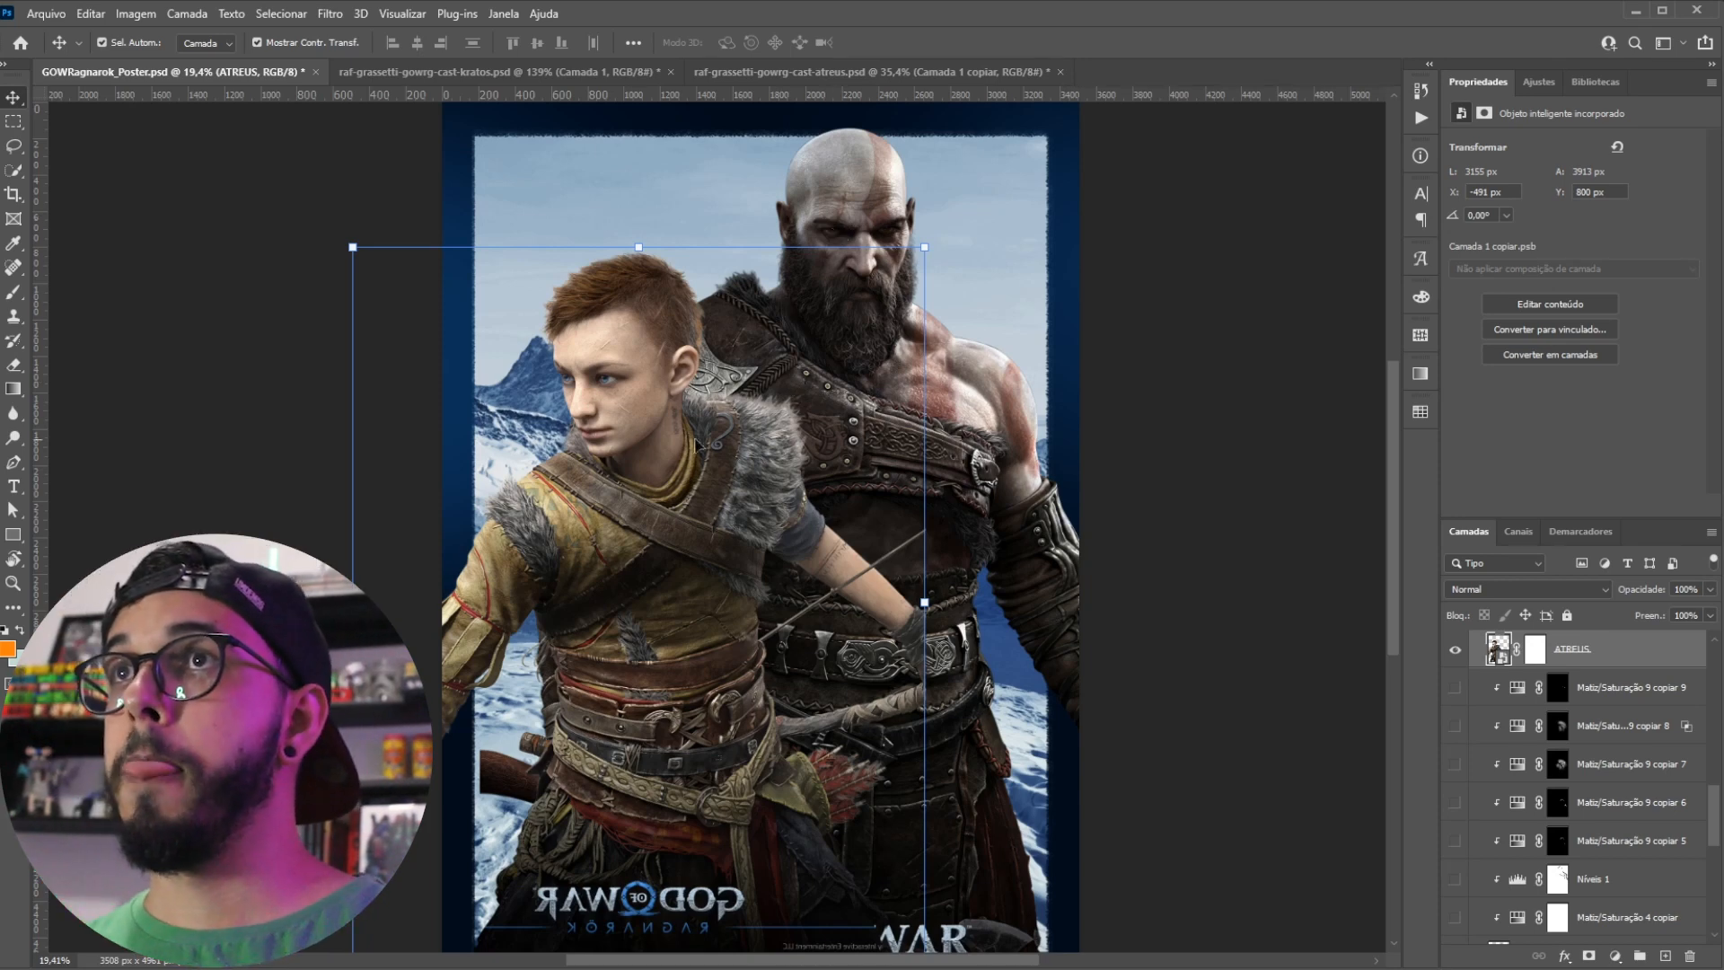
pyautogui.click(767, 71)
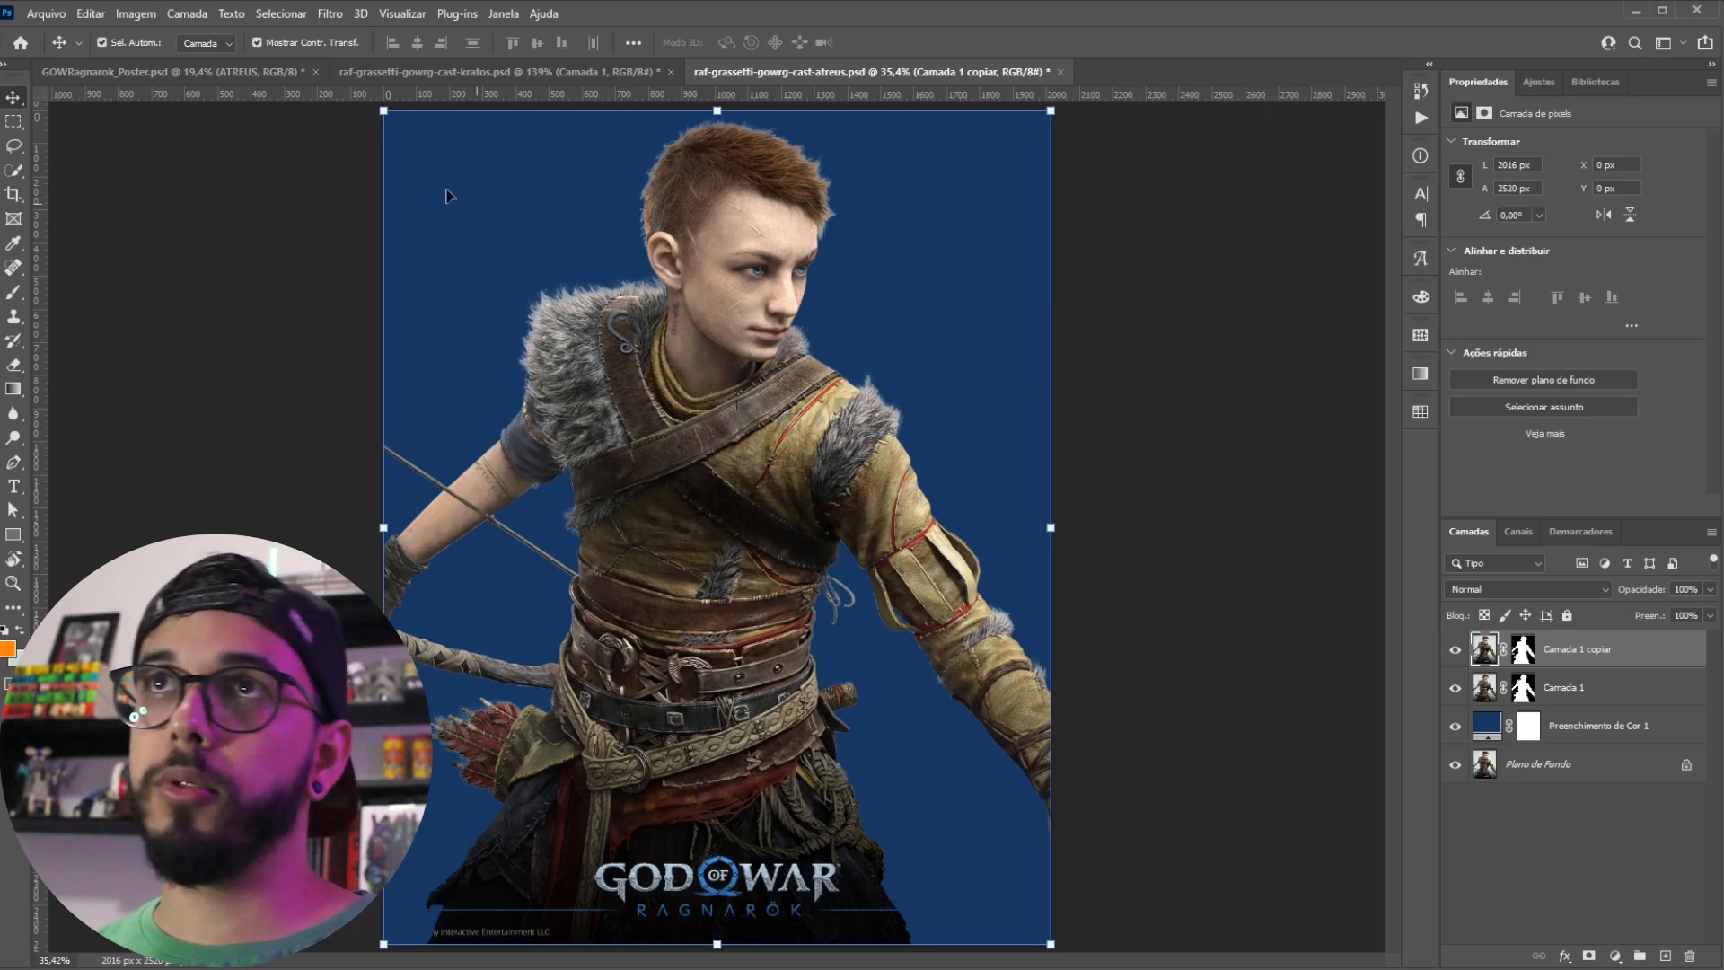
pyautogui.click(170, 71)
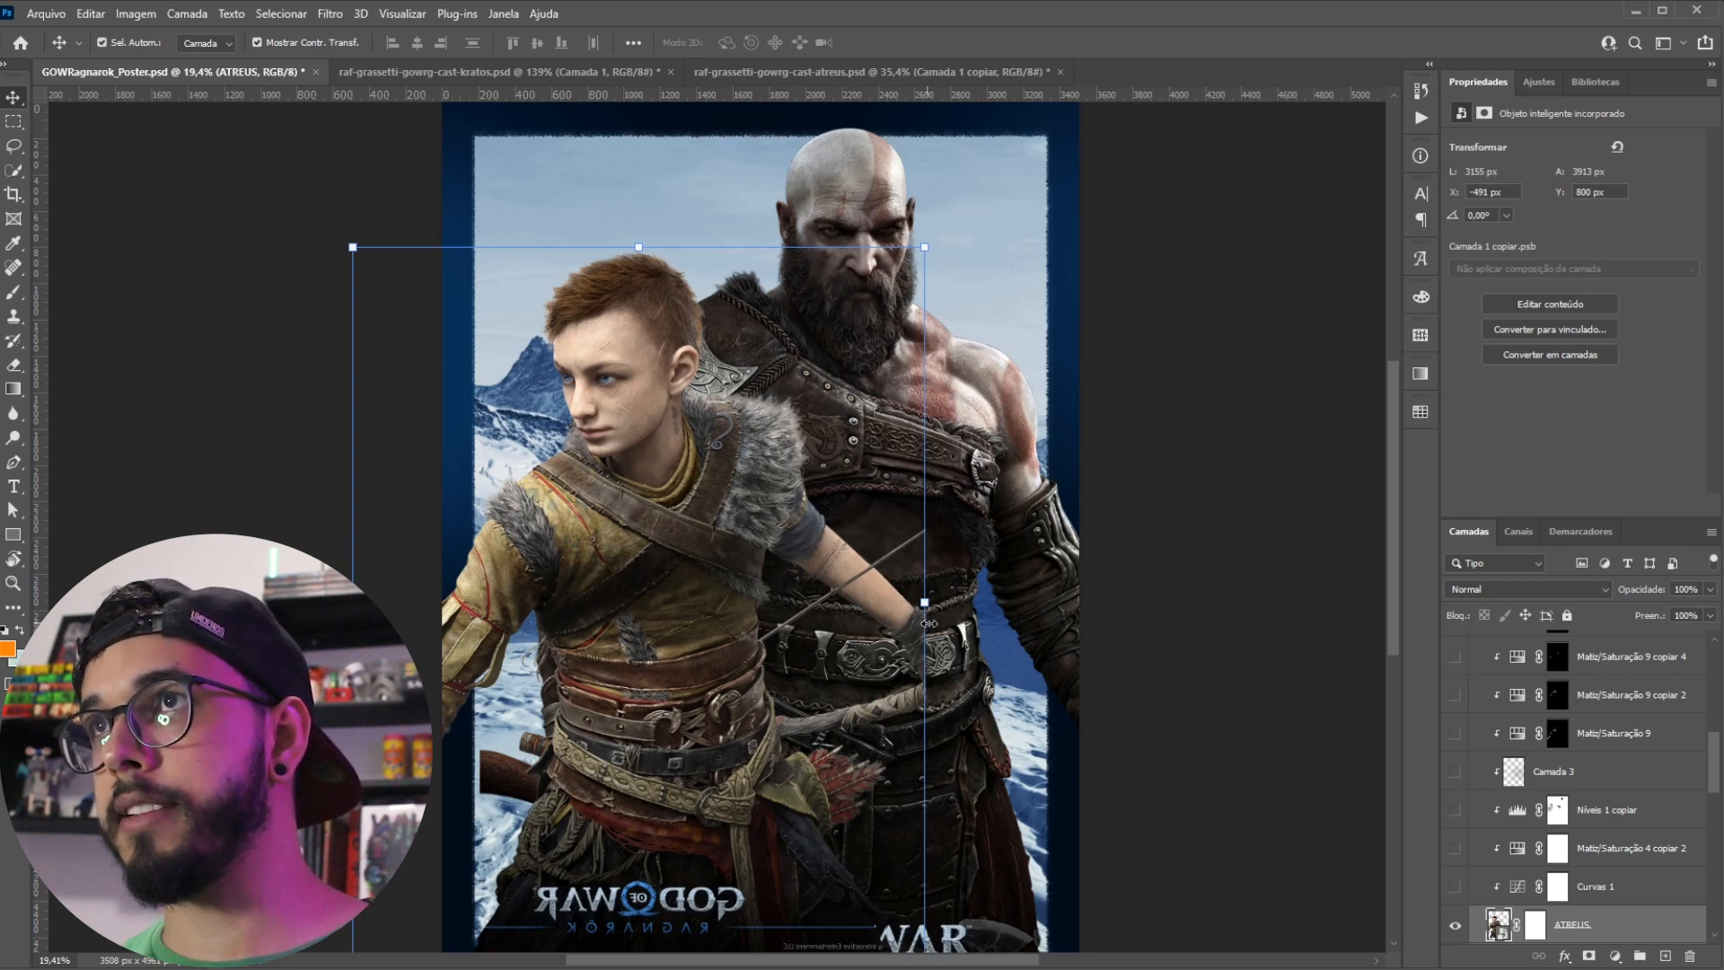
pyautogui.scroll(2, 914, 648)
pyautogui.scroll(5, 916, 648)
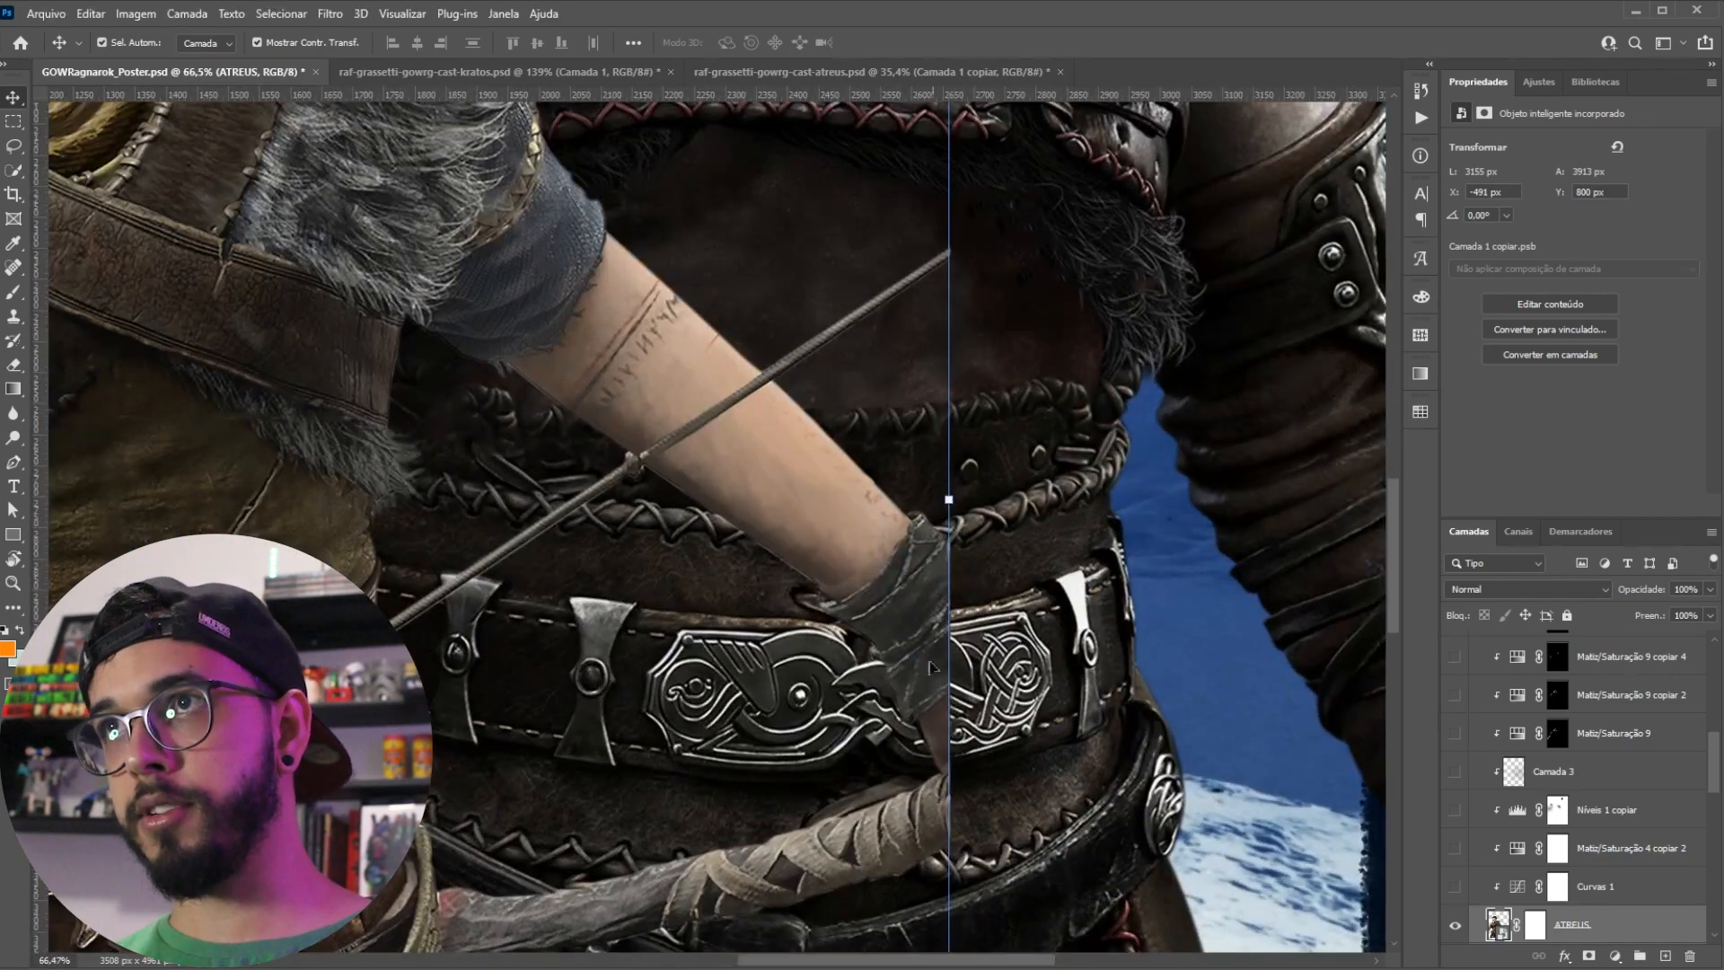
pyautogui.scroll(-2, 939, 635)
pyautogui.scroll(-2, 938, 634)
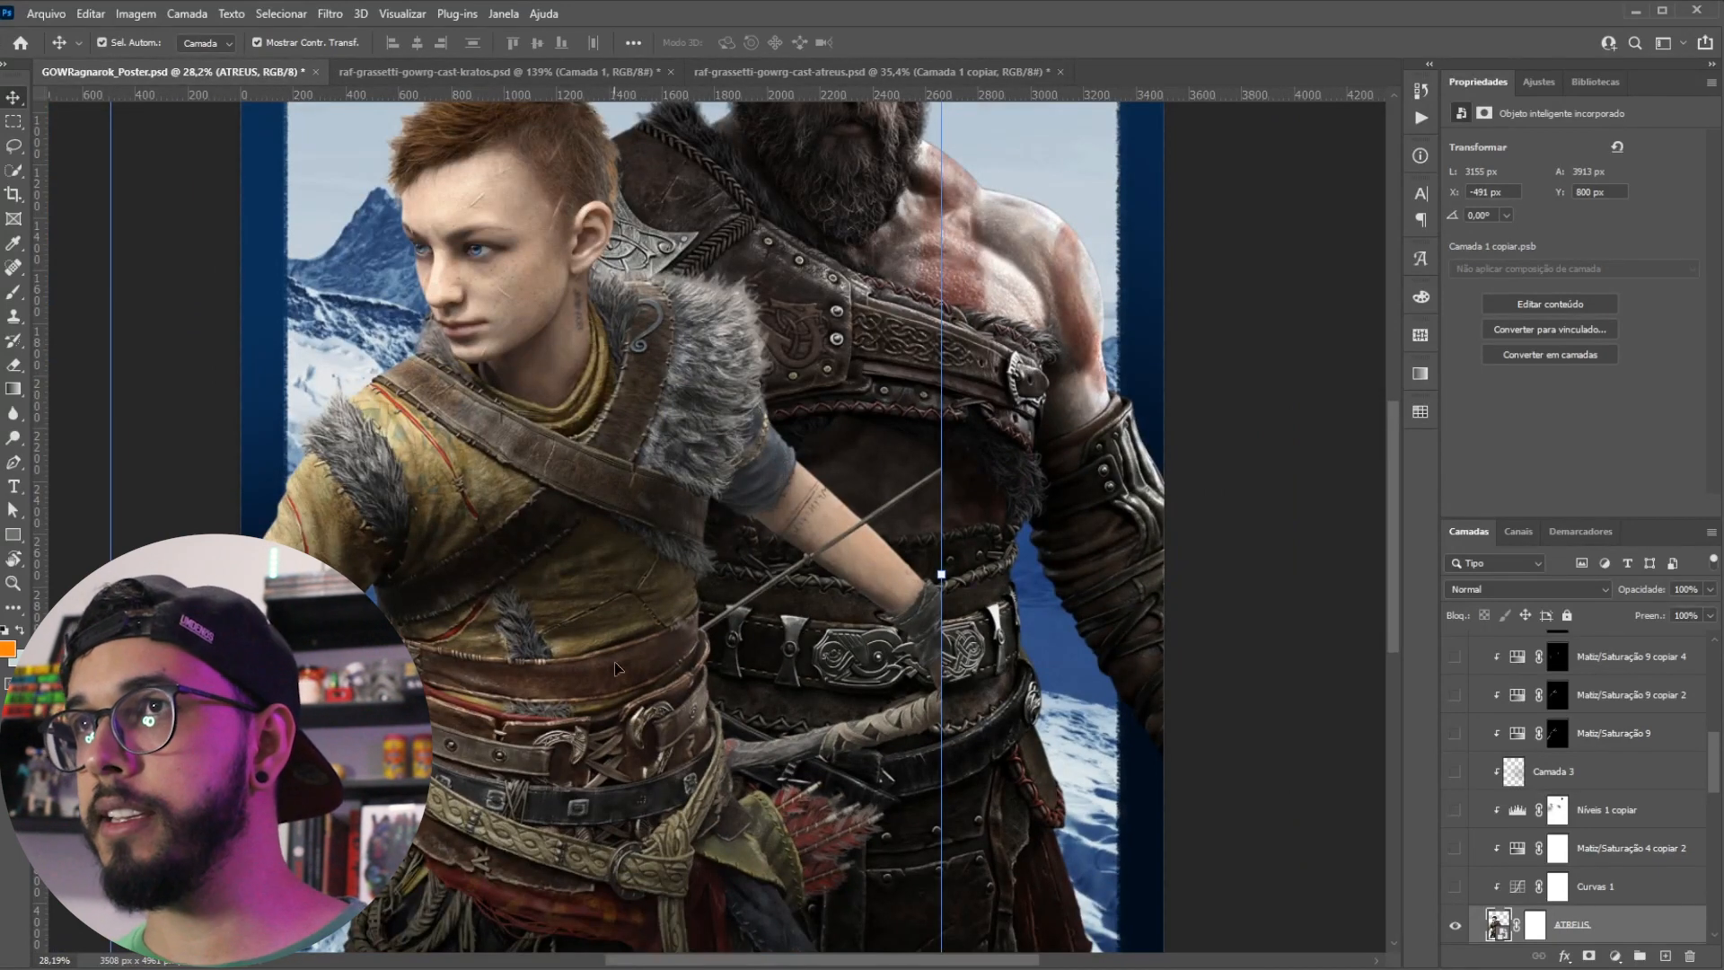
# Step: Show the RAGNAROK ICON layer over the characters in the poster and select it
pyautogui.scroll(3, 1485, 886)
pyautogui.scroll(4, 1485, 886)
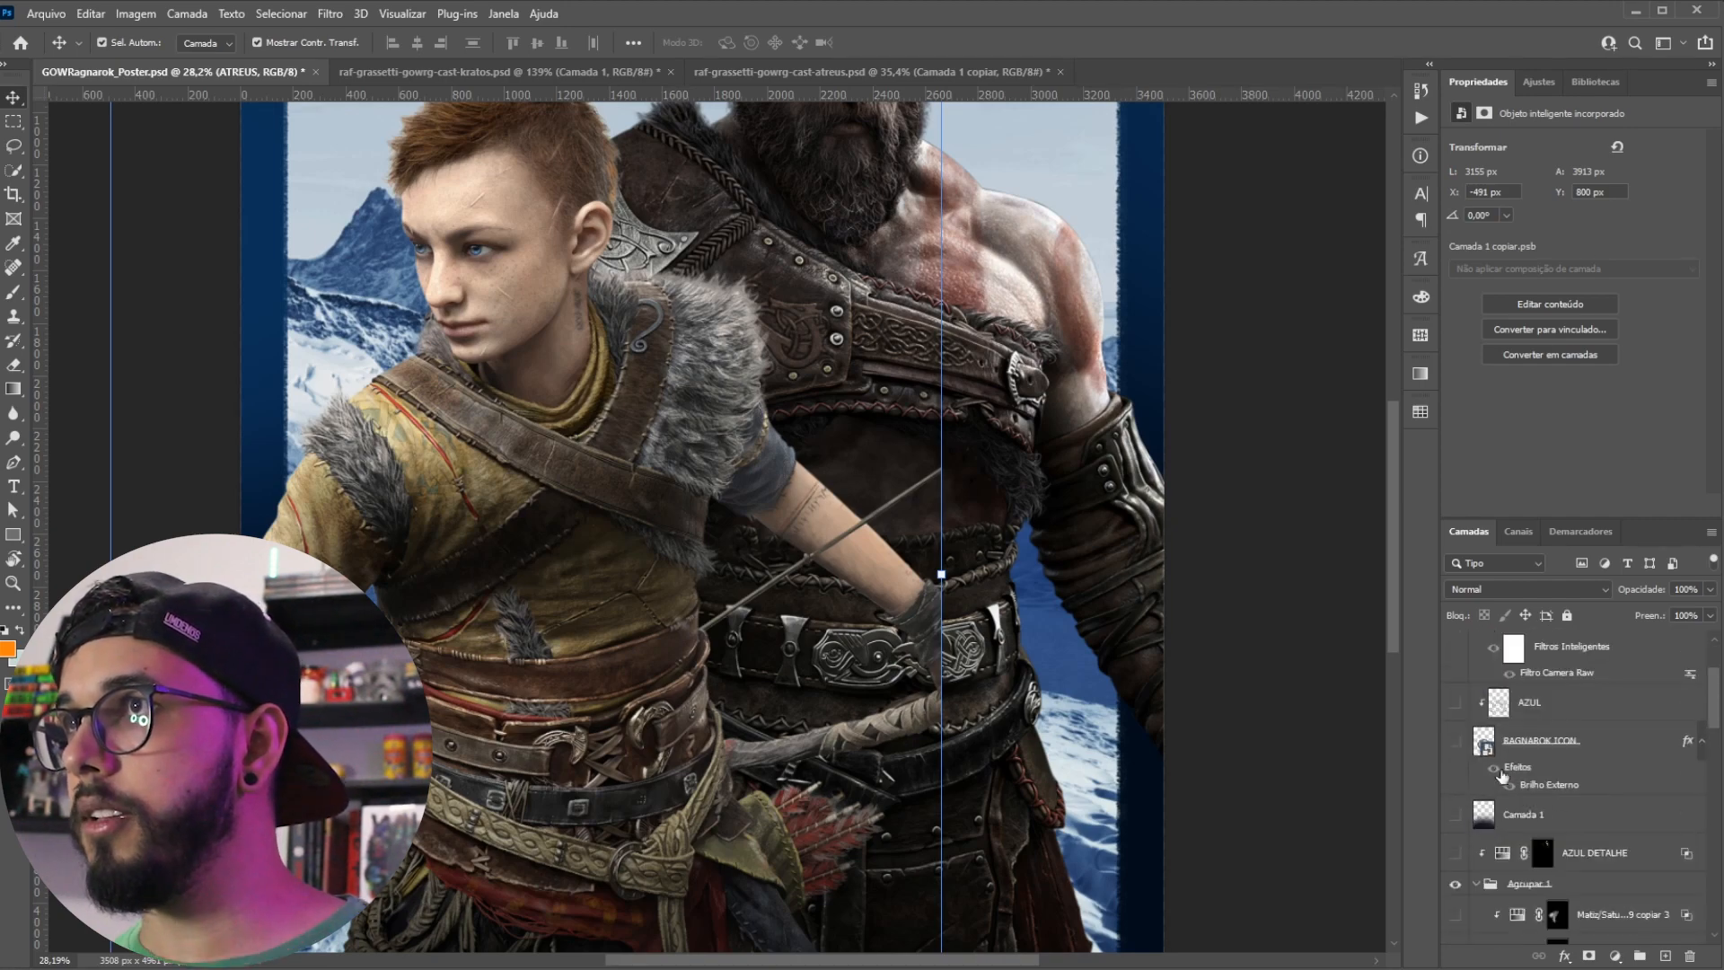
pyautogui.click(1455, 741)
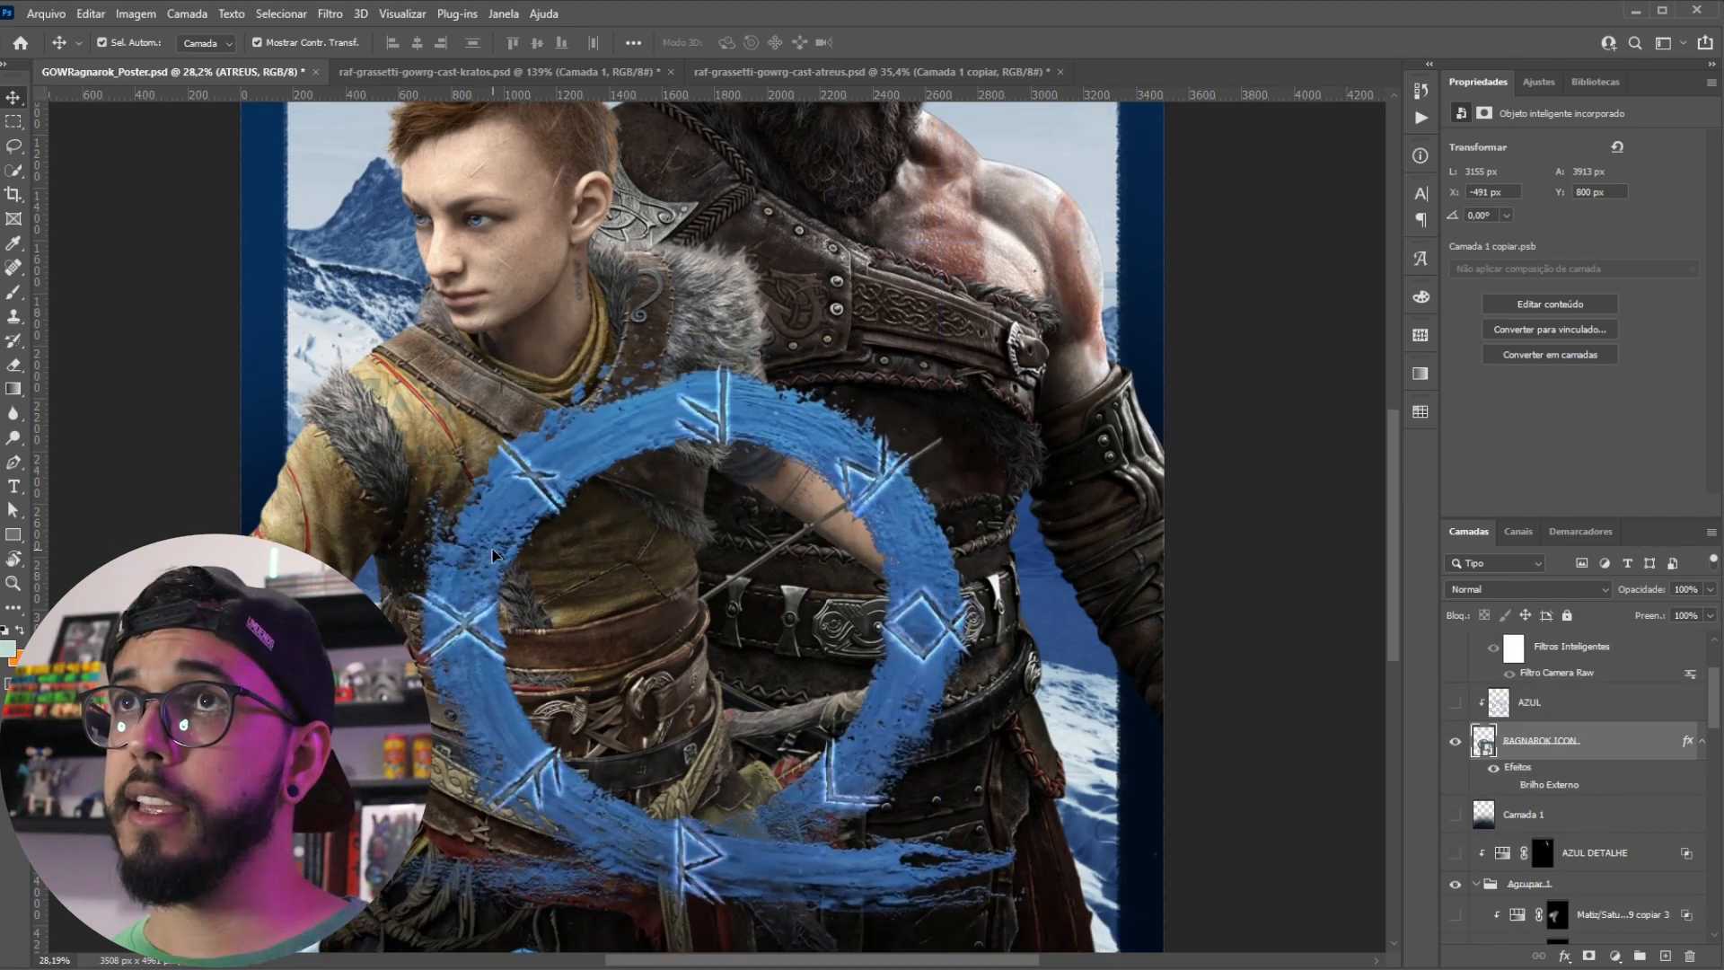
pyautogui.click(492, 555)
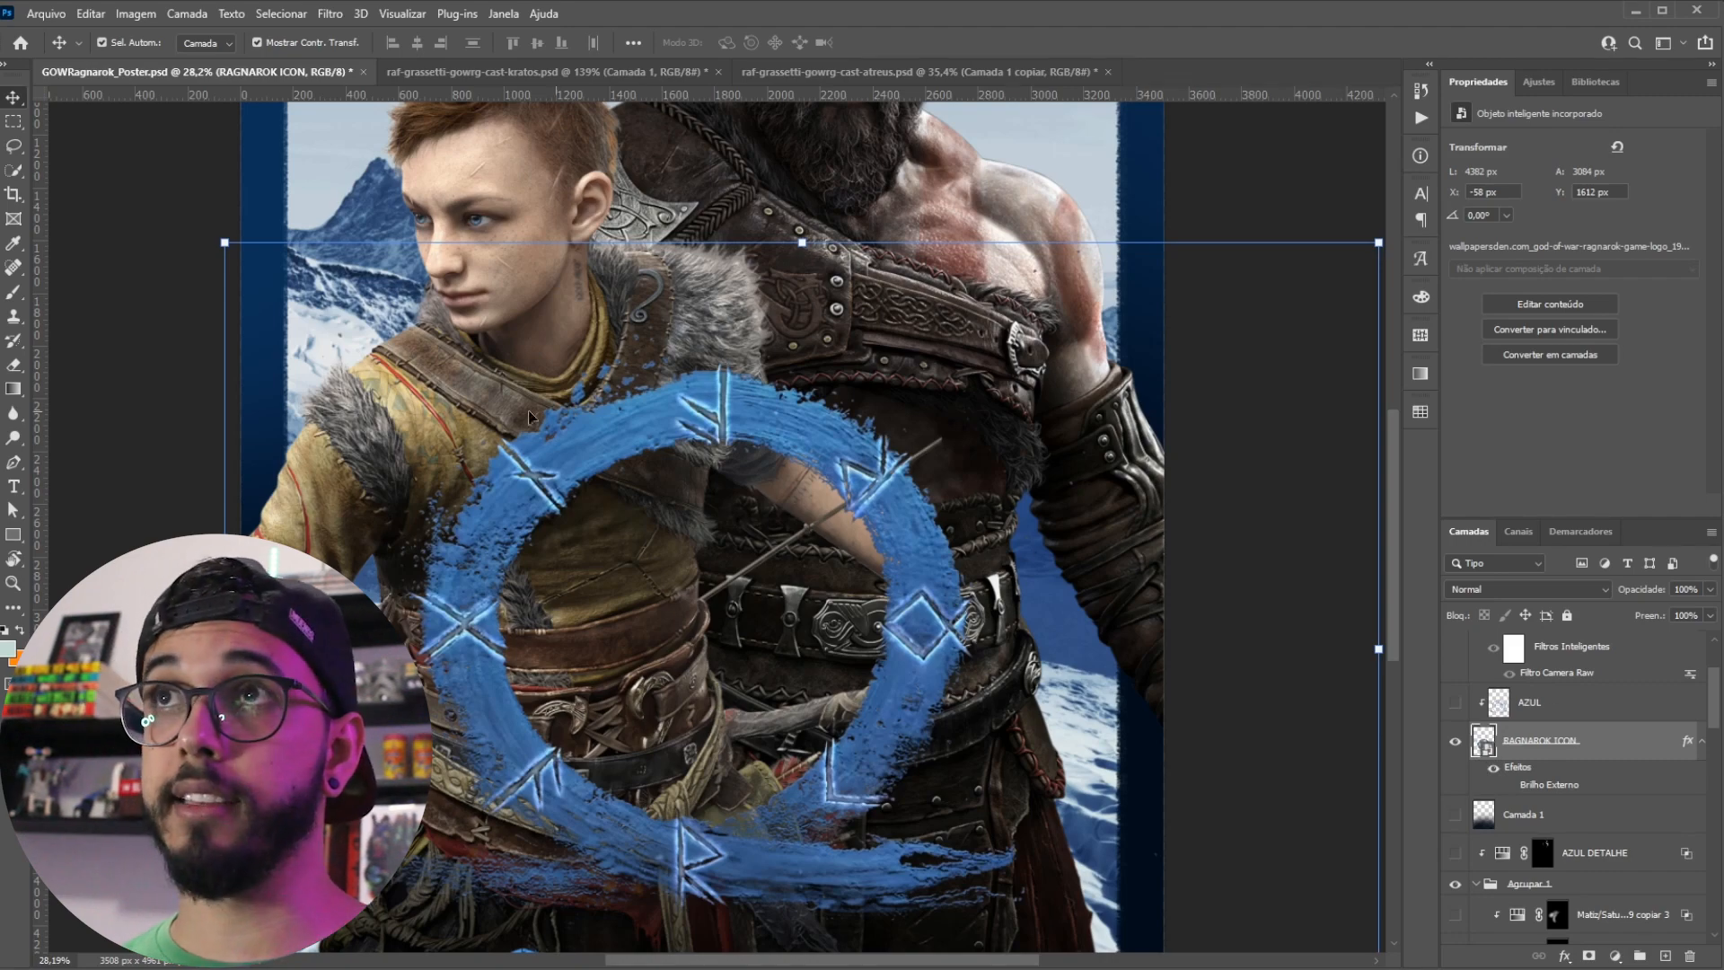
# Step: Switch to Bridge, browse the Assets folder for the Ragnarök logo's source image, and return to Photoshop
pyautogui.hotkey('alt', 'Tab')
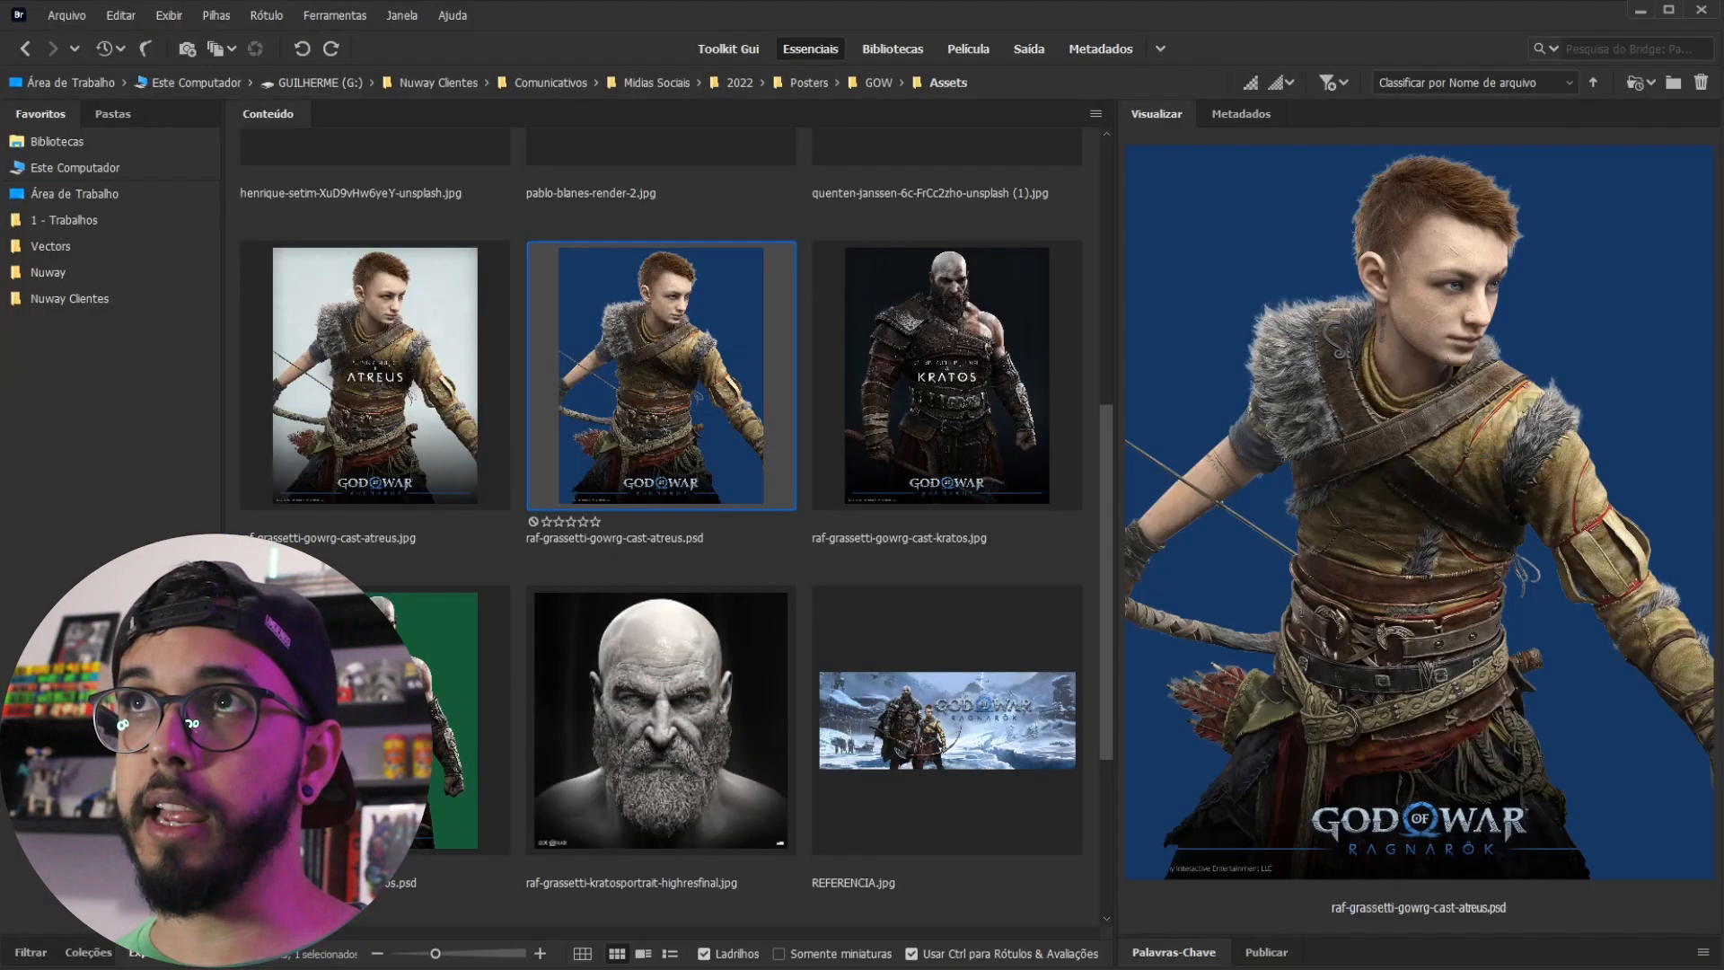
pyautogui.scroll(5, 422, 605)
pyautogui.scroll(-6, 418, 606)
pyautogui.click(418, 606)
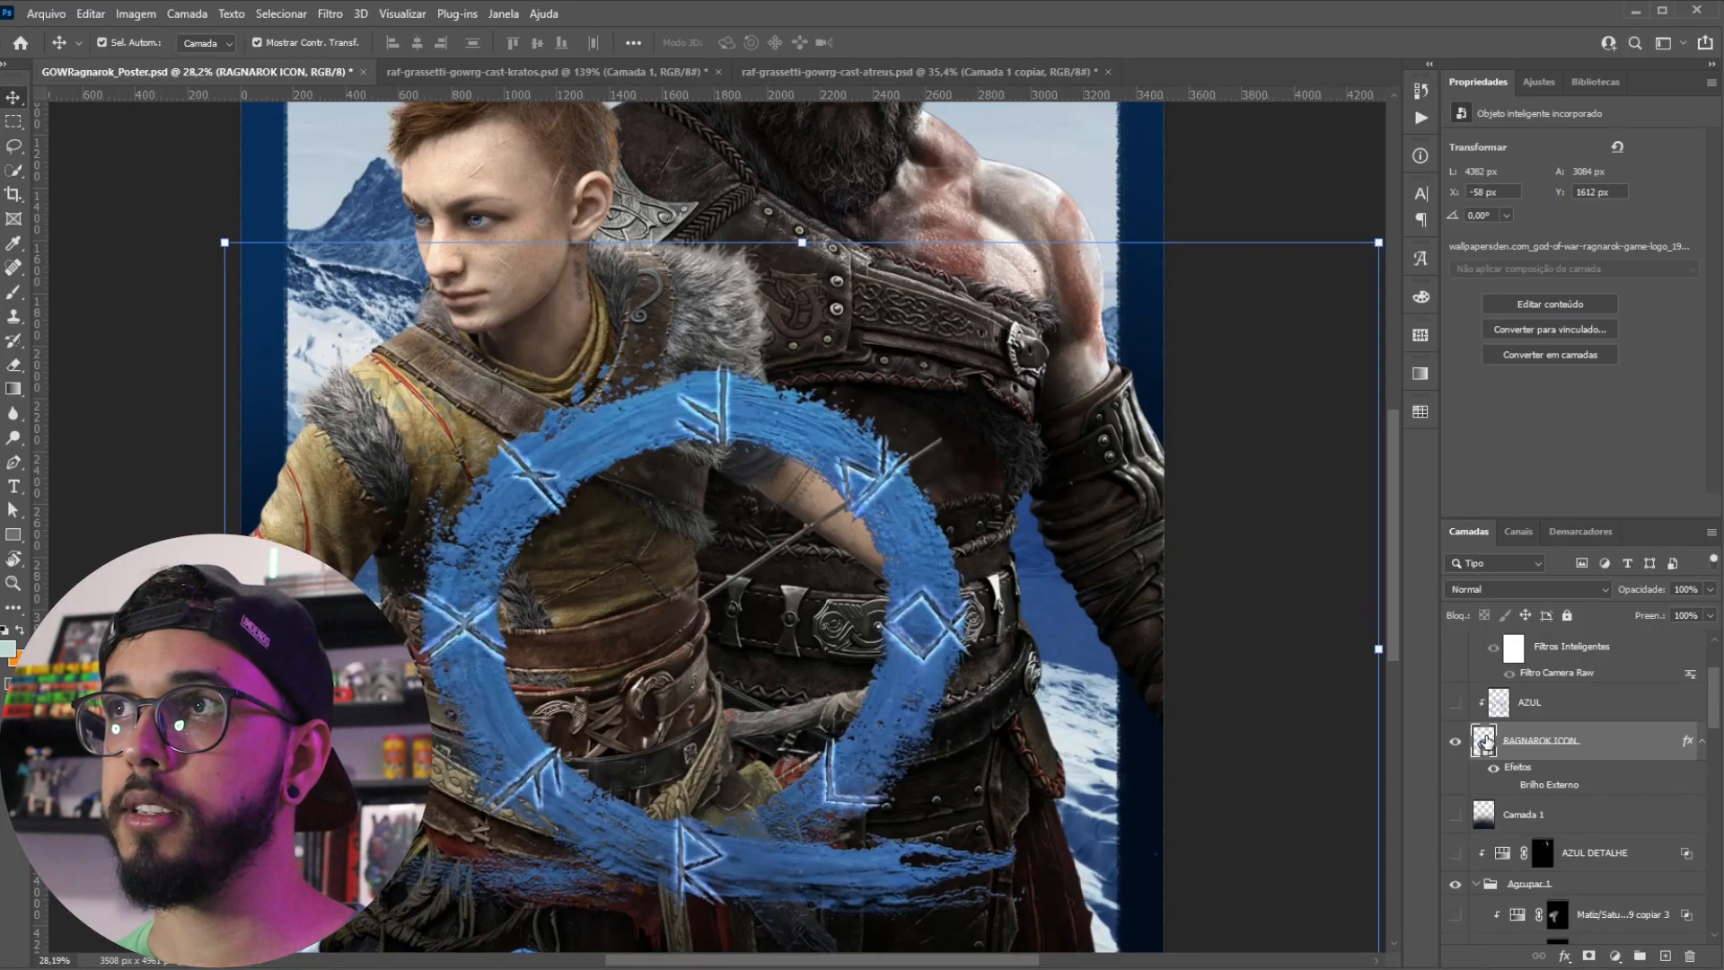
# Step: Open the contents of the RAGNAROK ICON smart object and add a white-to-black gradient fill layer beneath the logo
pyautogui.doubleClick(1484, 741)
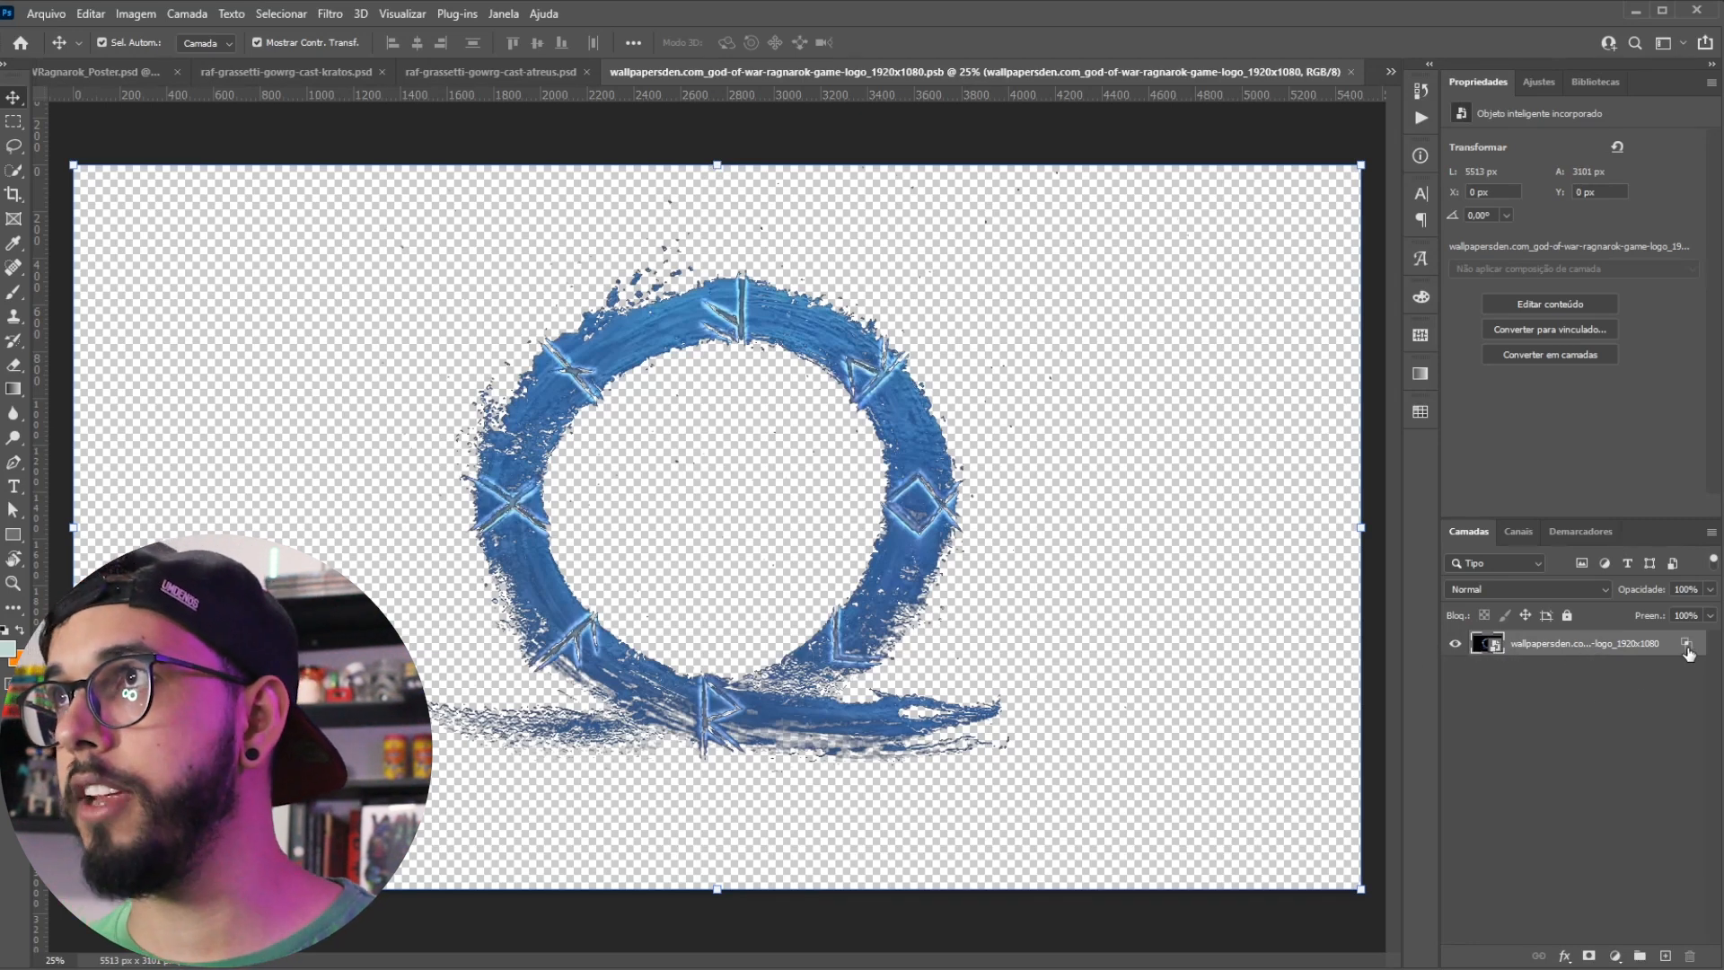
pyautogui.press('space')
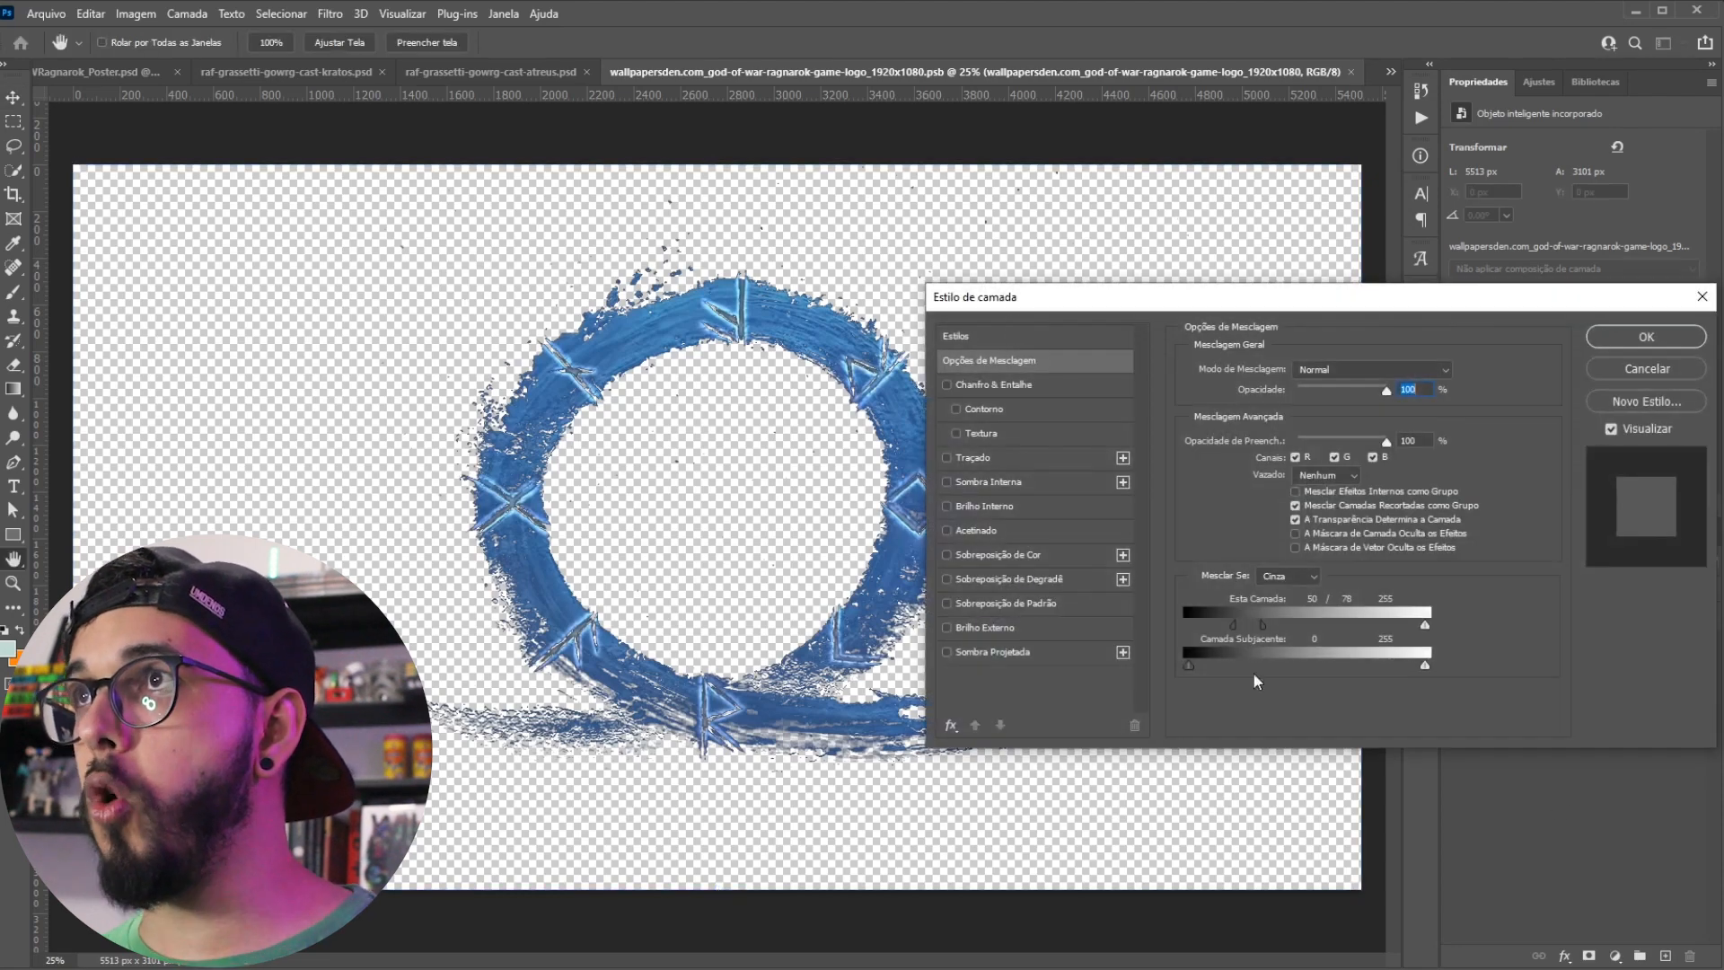
pyautogui.moveTo(1279, 291); pyautogui.dragTo(344, 174)
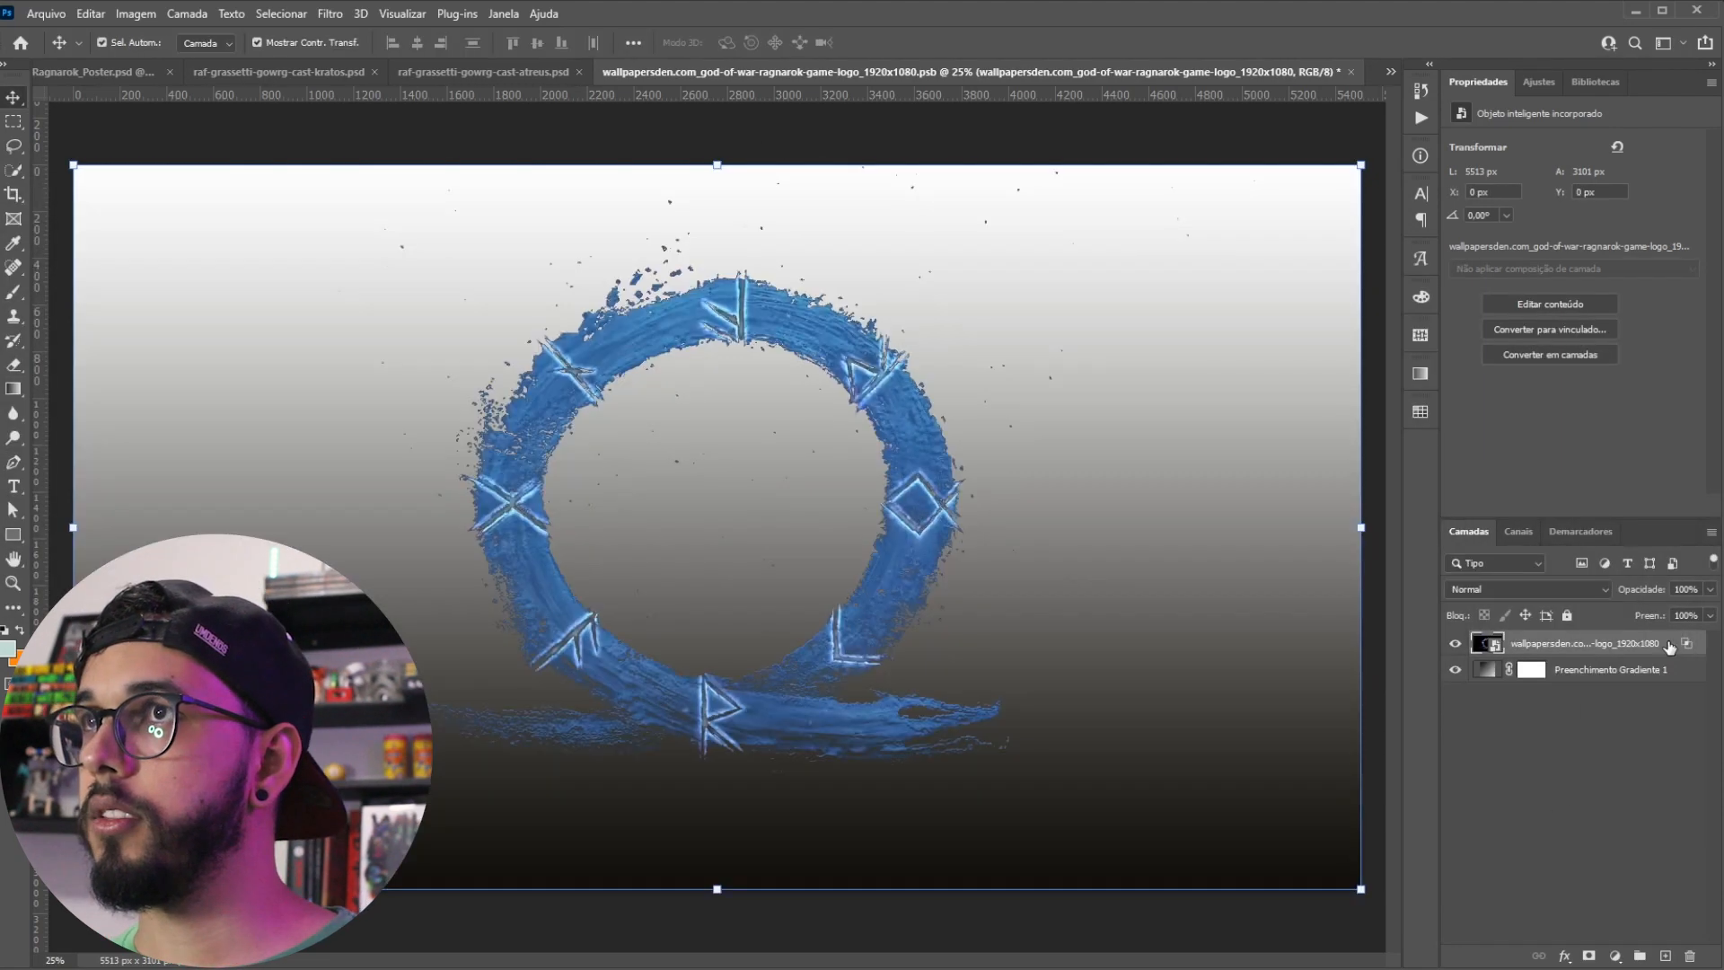
# Step: Open the logo layer's blending options and set the black Blend If value for This Layer to 0
pyautogui.doubleClick(1667, 645)
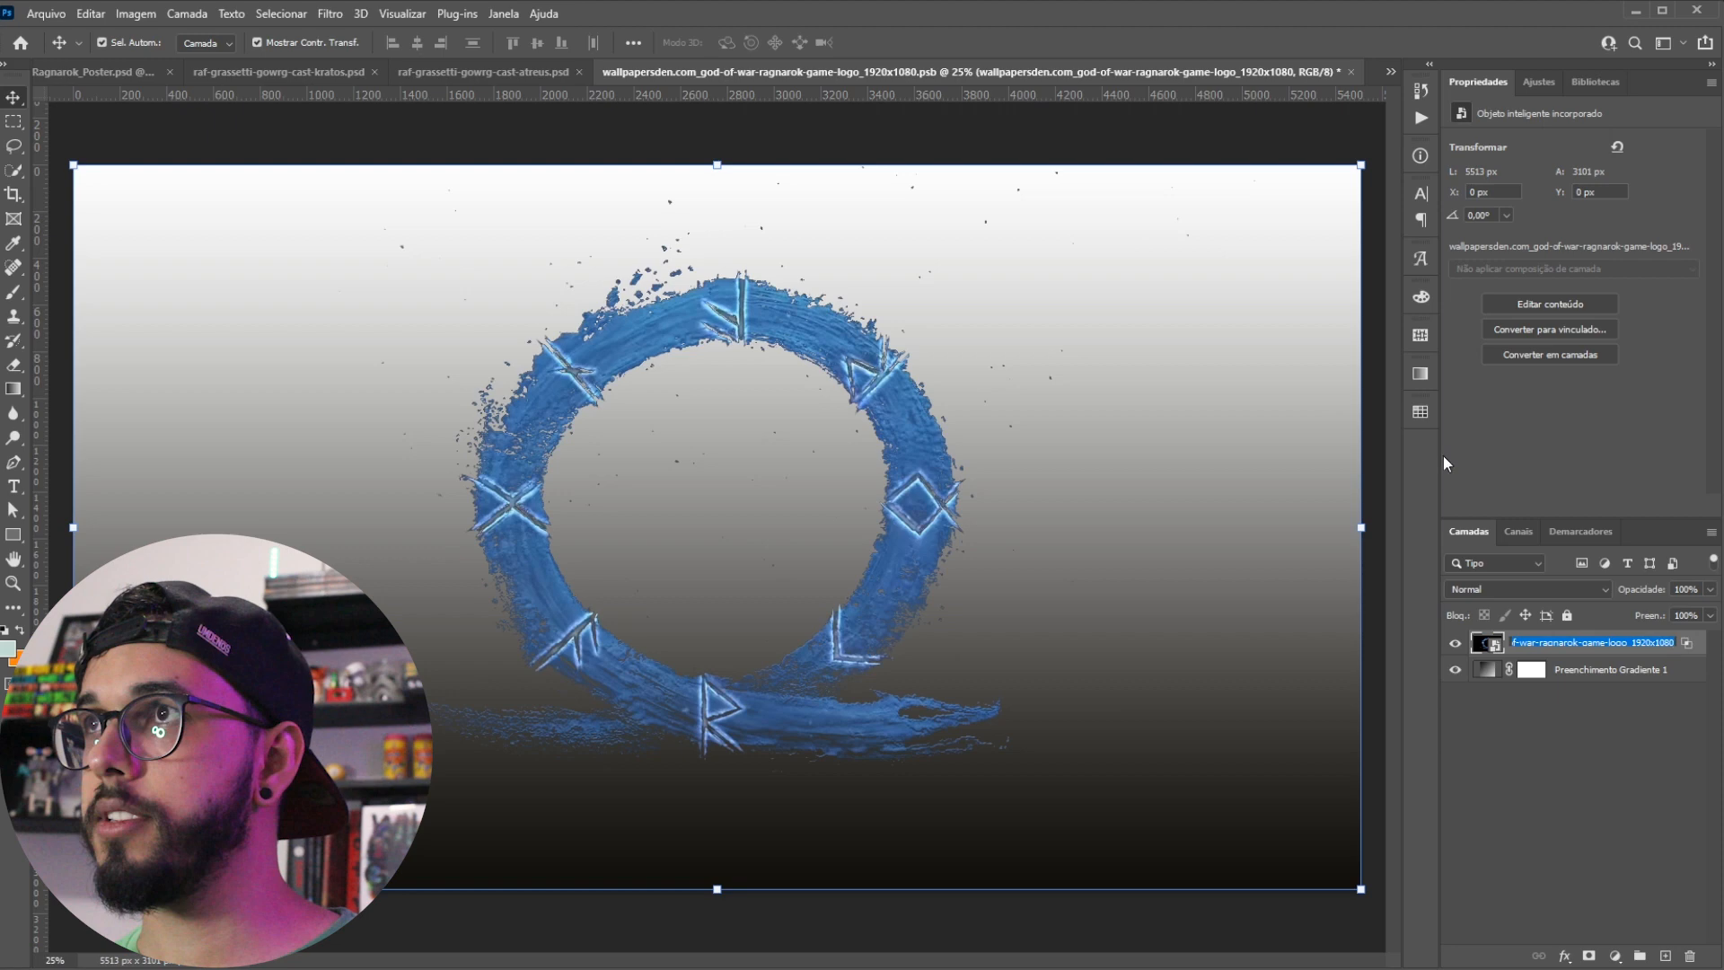
pyautogui.doubleClick(1684, 653)
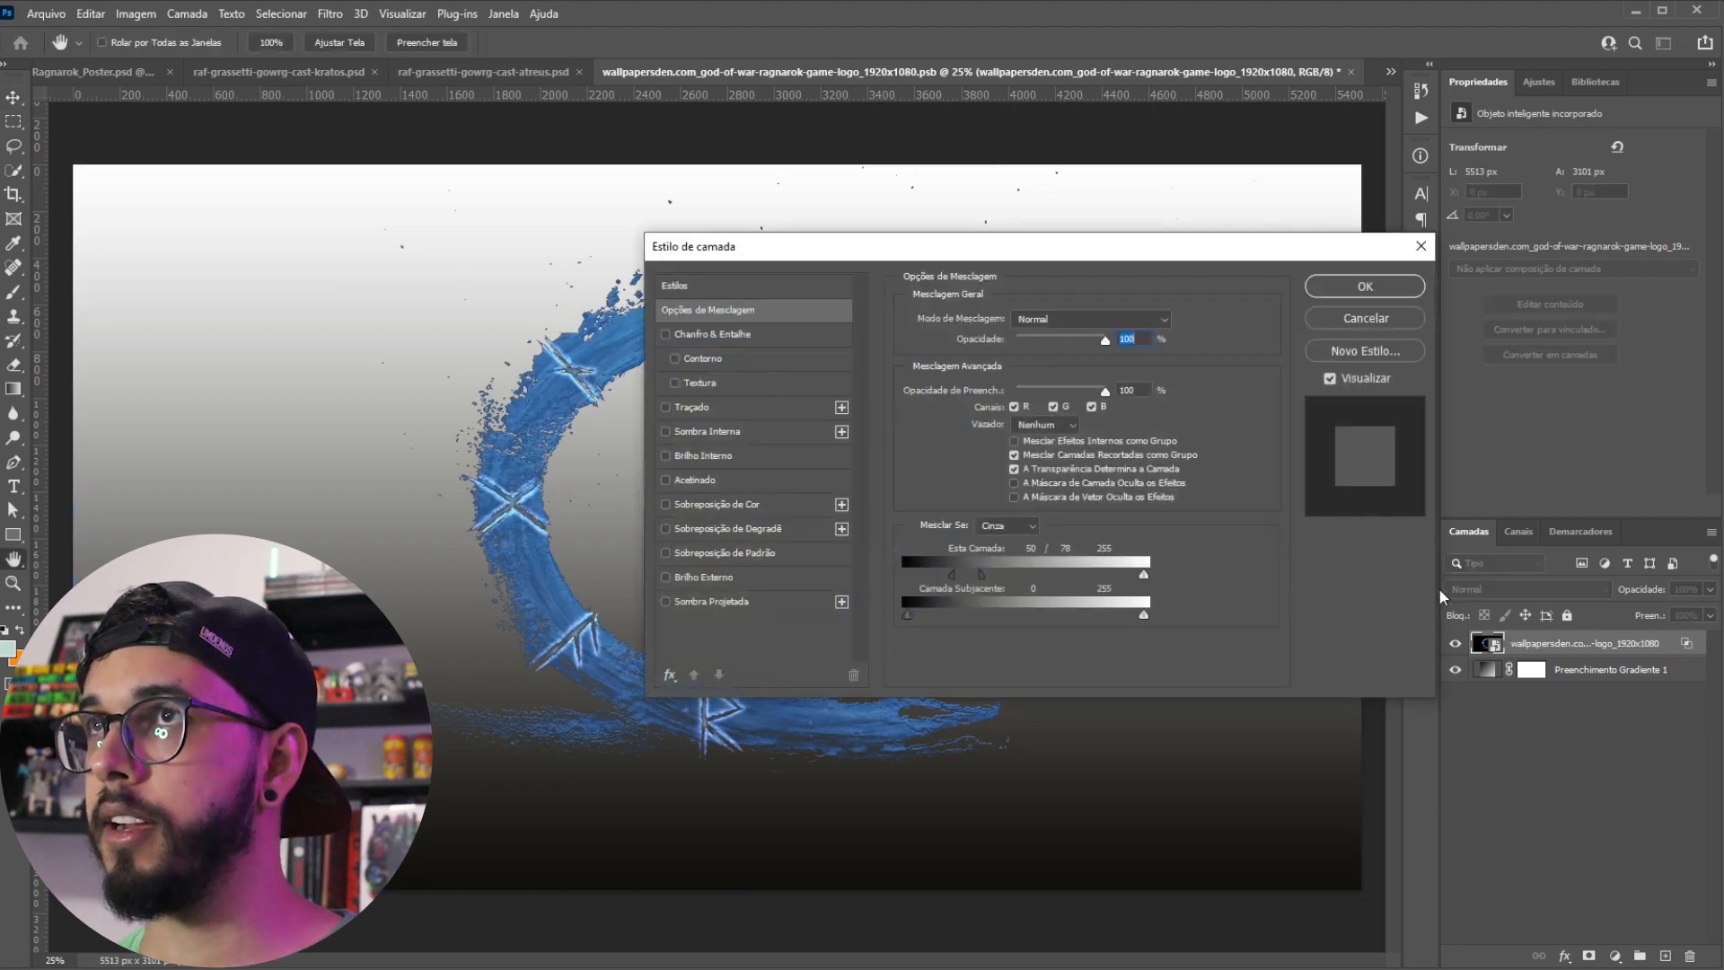
pyautogui.moveTo(982, 574); pyautogui.dragTo(823, 599)
pyautogui.moveTo(941, 253); pyautogui.dragTo(1272, 271)
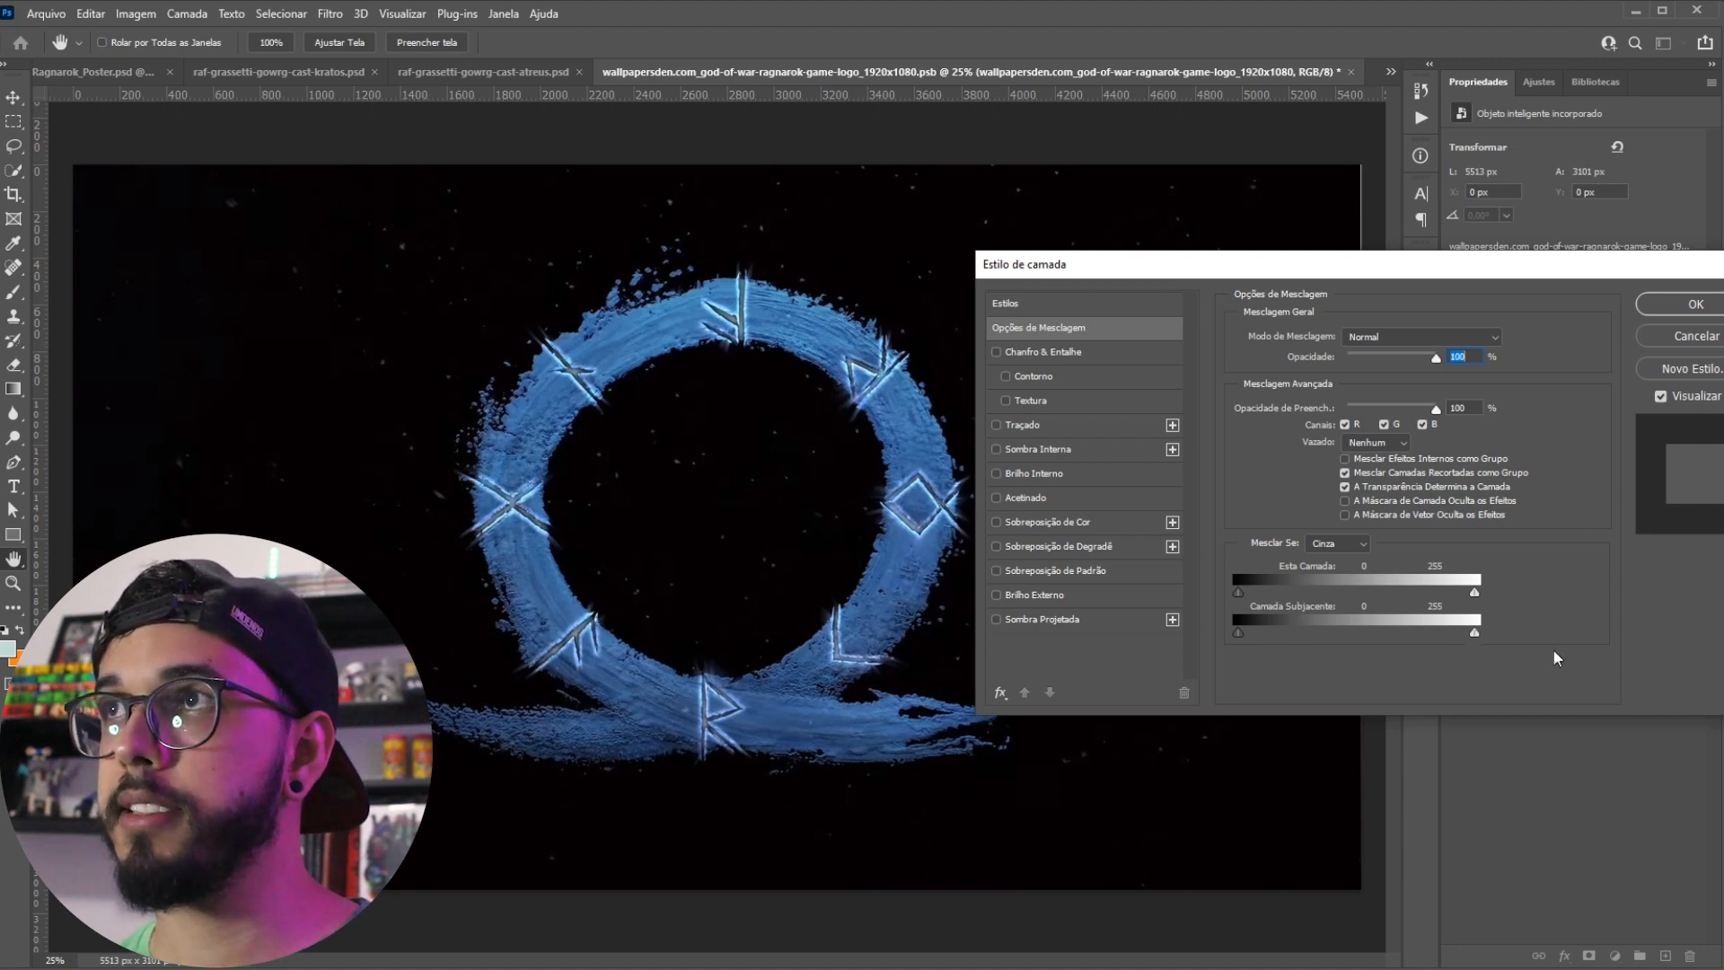
# Step: Try the Underlying Layer Blend If black slider at 32, split it to 17 / 163, and return it to 0
pyautogui.moveTo(1473, 634)
pyautogui.mouseDown()
pyautogui.moveTo(1255, 636)
pyautogui.moveTo(1480, 626)
pyautogui.mouseUp()
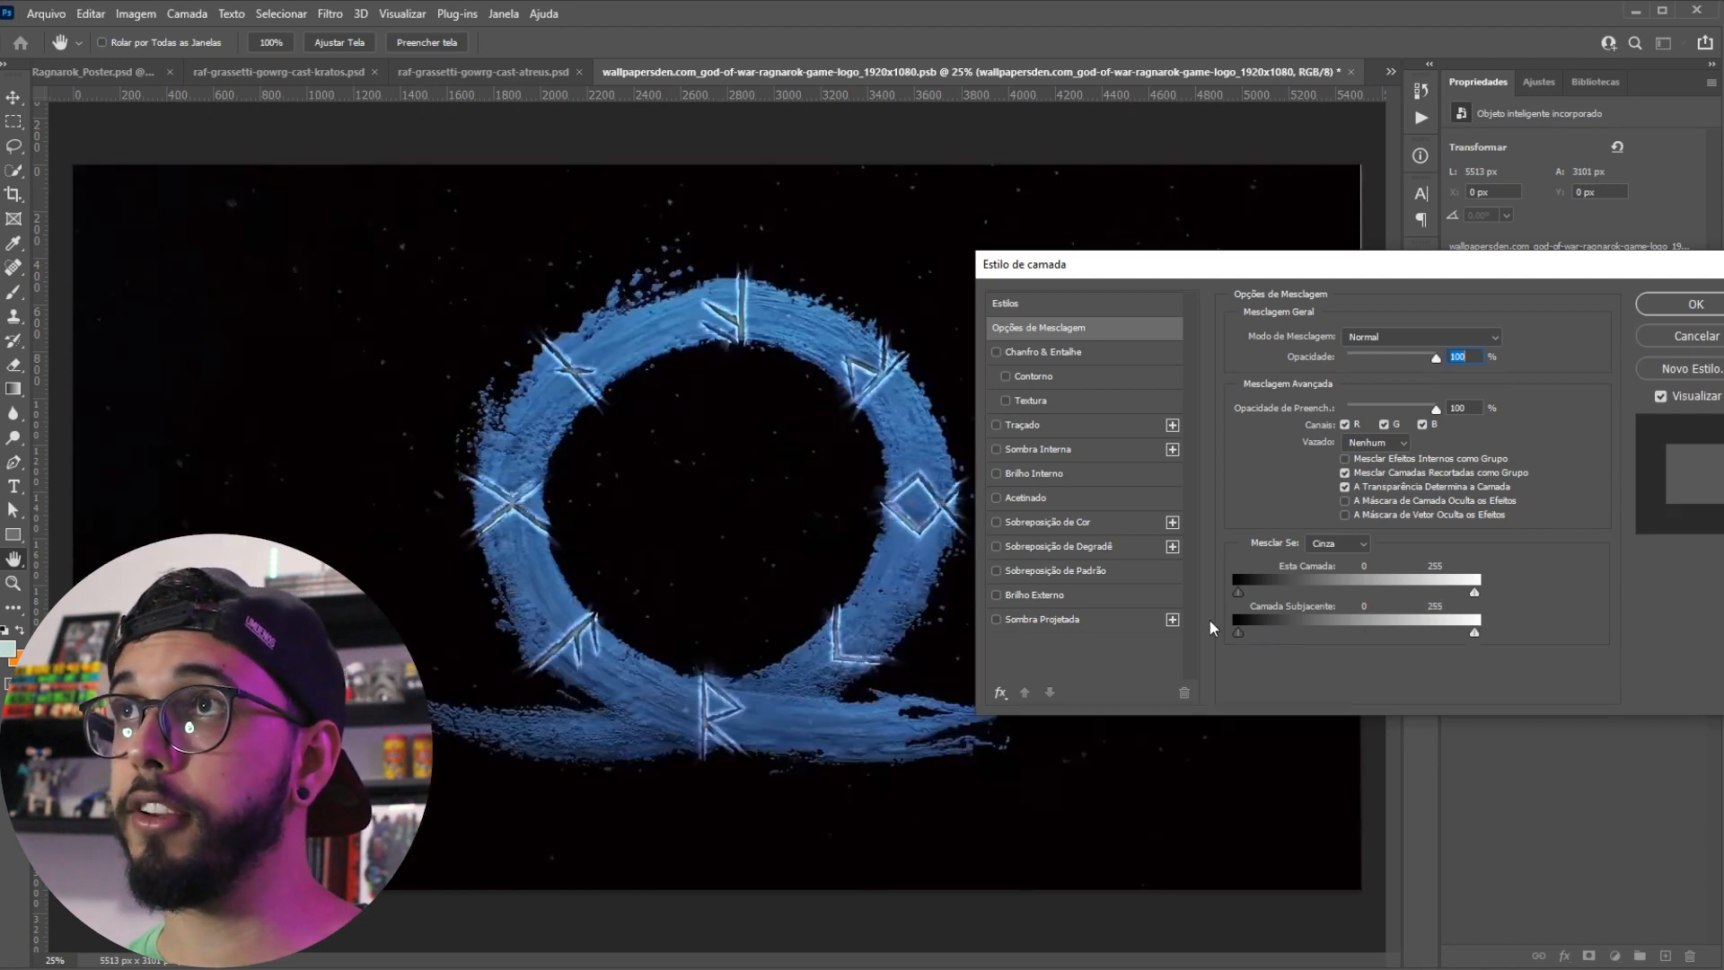
pyautogui.moveTo(1241, 631)
pyautogui.mouseDown()
pyautogui.moveTo(1290, 627)
pyautogui.moveTo(1274, 632)
pyautogui.mouseUp()
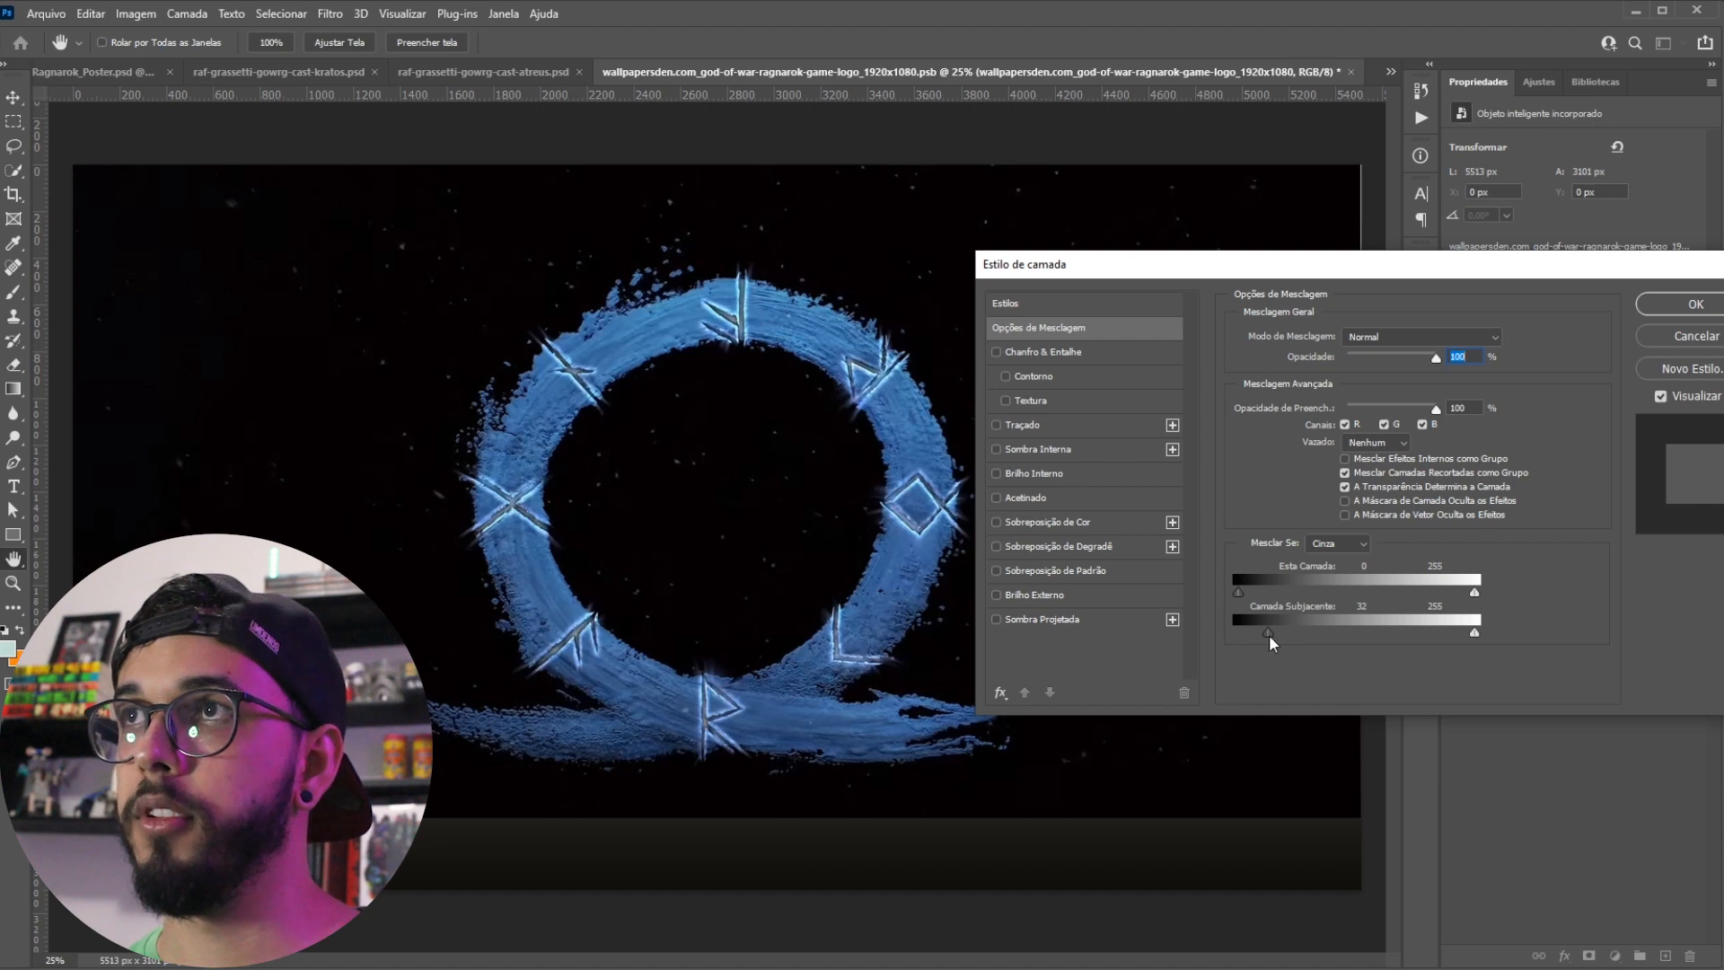
pyautogui.moveTo(1270, 632); pyautogui.dragTo(1385, 657)
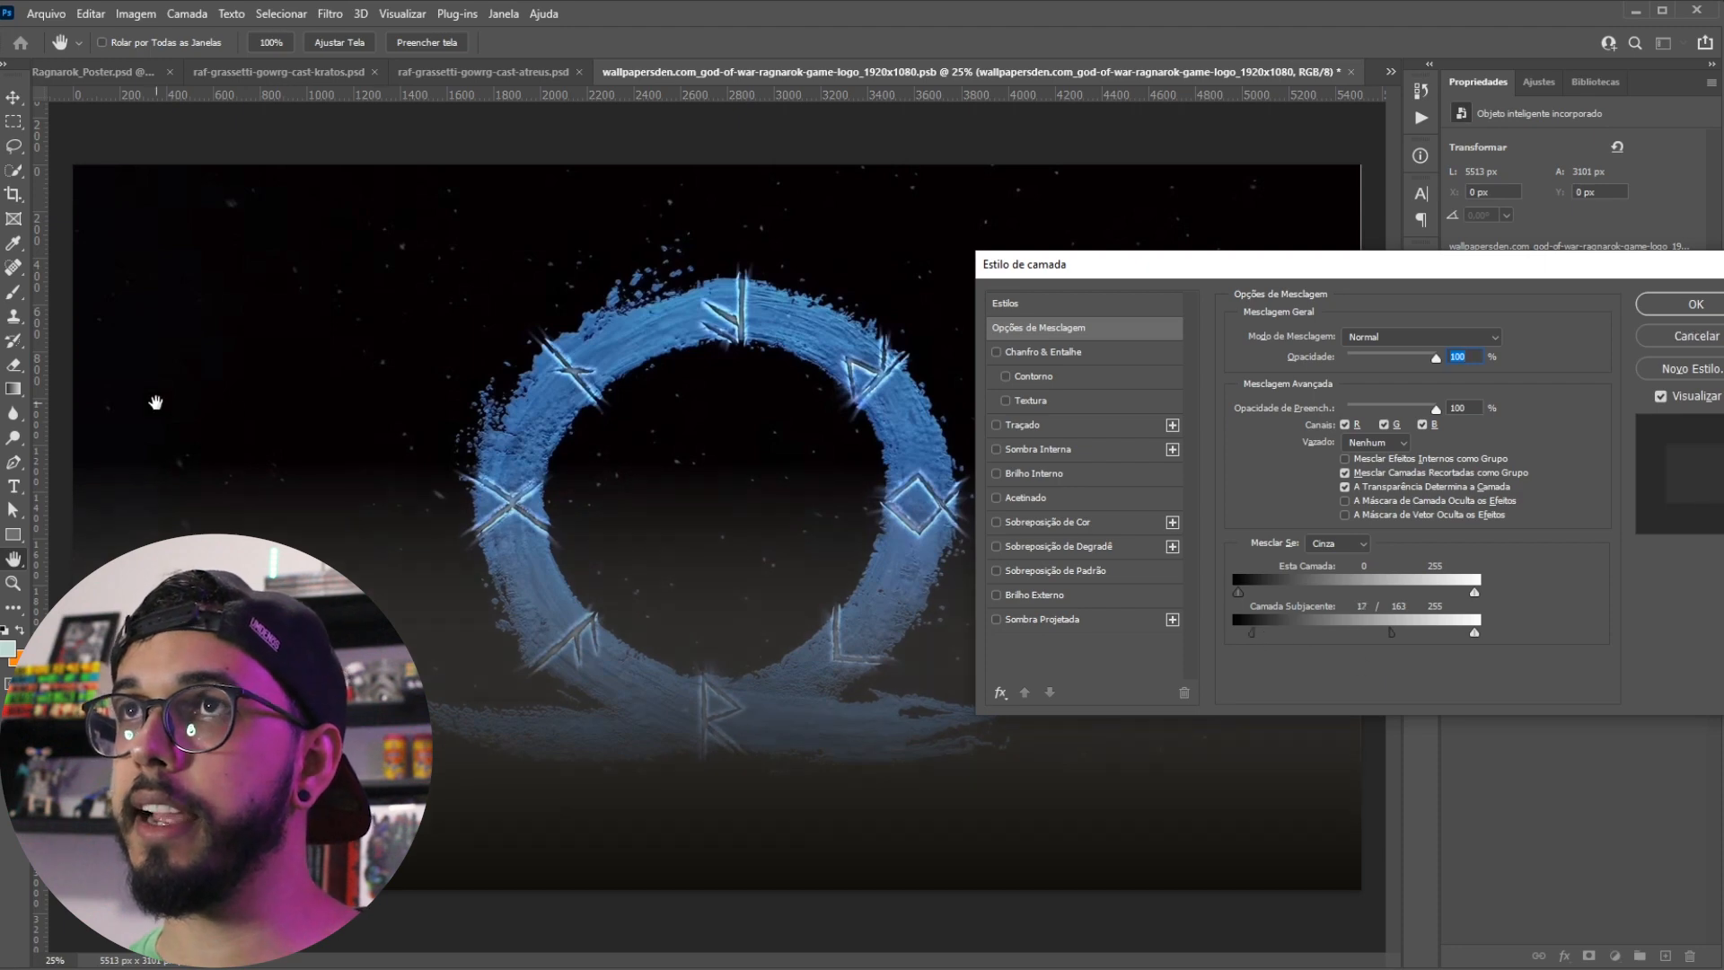
pyautogui.moveTo(1390, 632); pyautogui.dragTo(1165, 650)
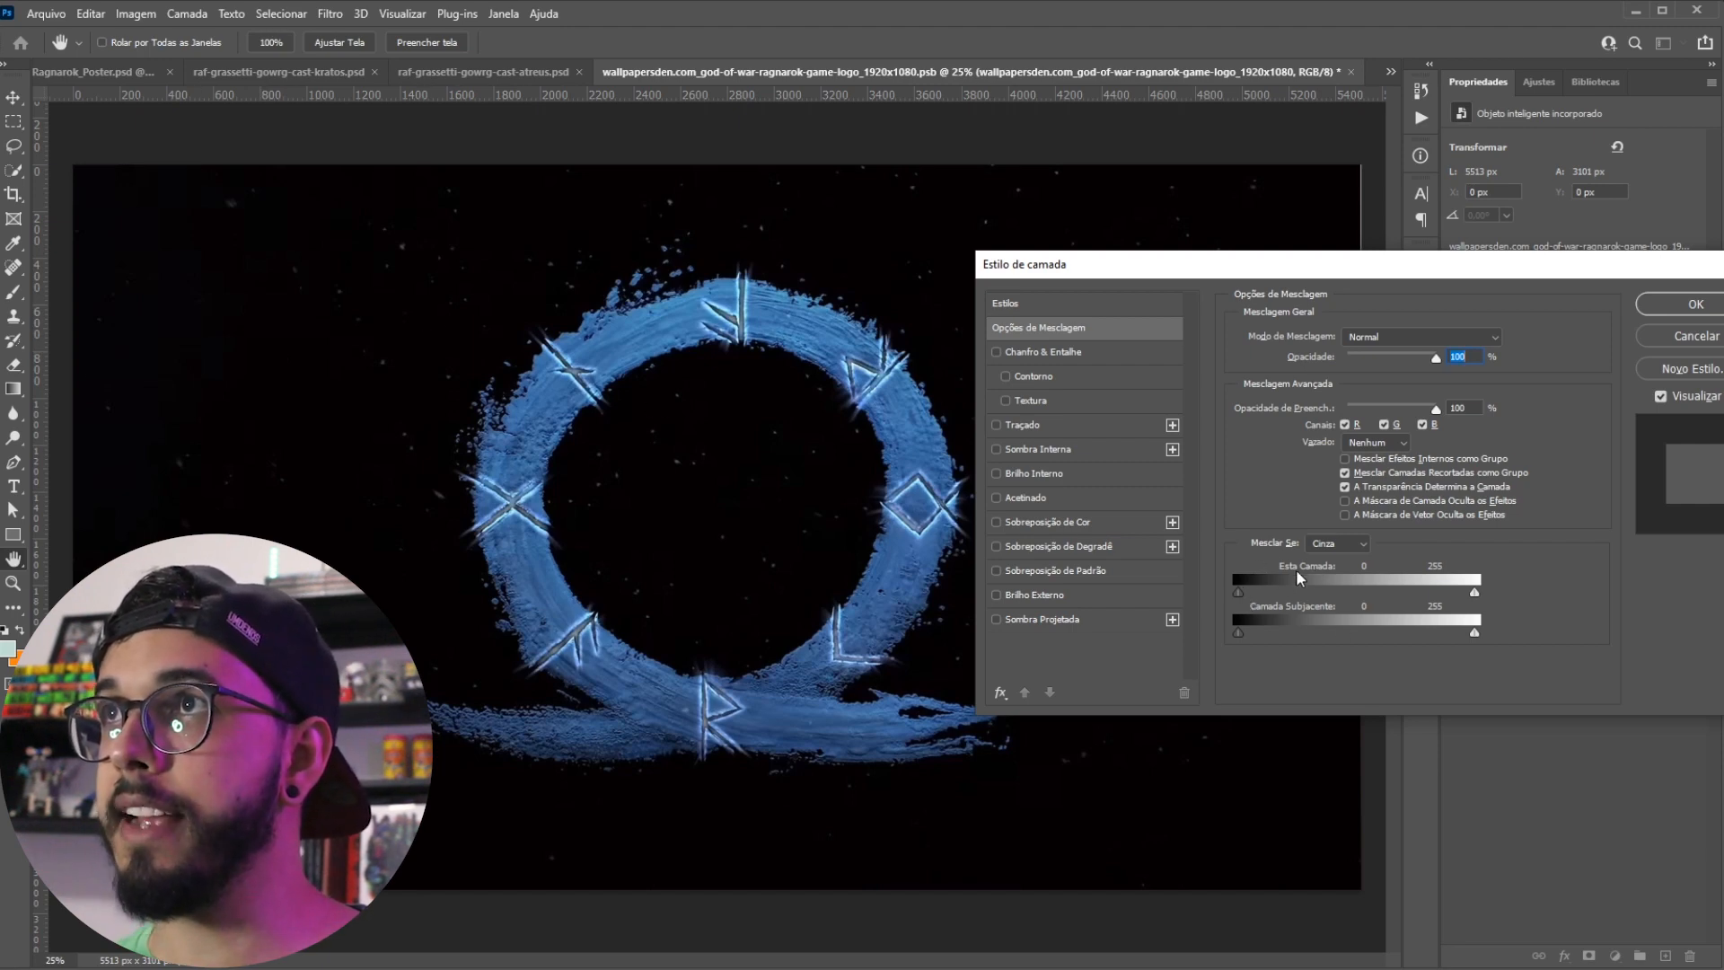
# Step: Raise the logo's This Layer black Blend If value to 33, split it to 31 / 78, close the blending options, and hide the gradient fill layer
pyautogui.moveTo(1243, 591); pyautogui.dragTo(1271, 591)
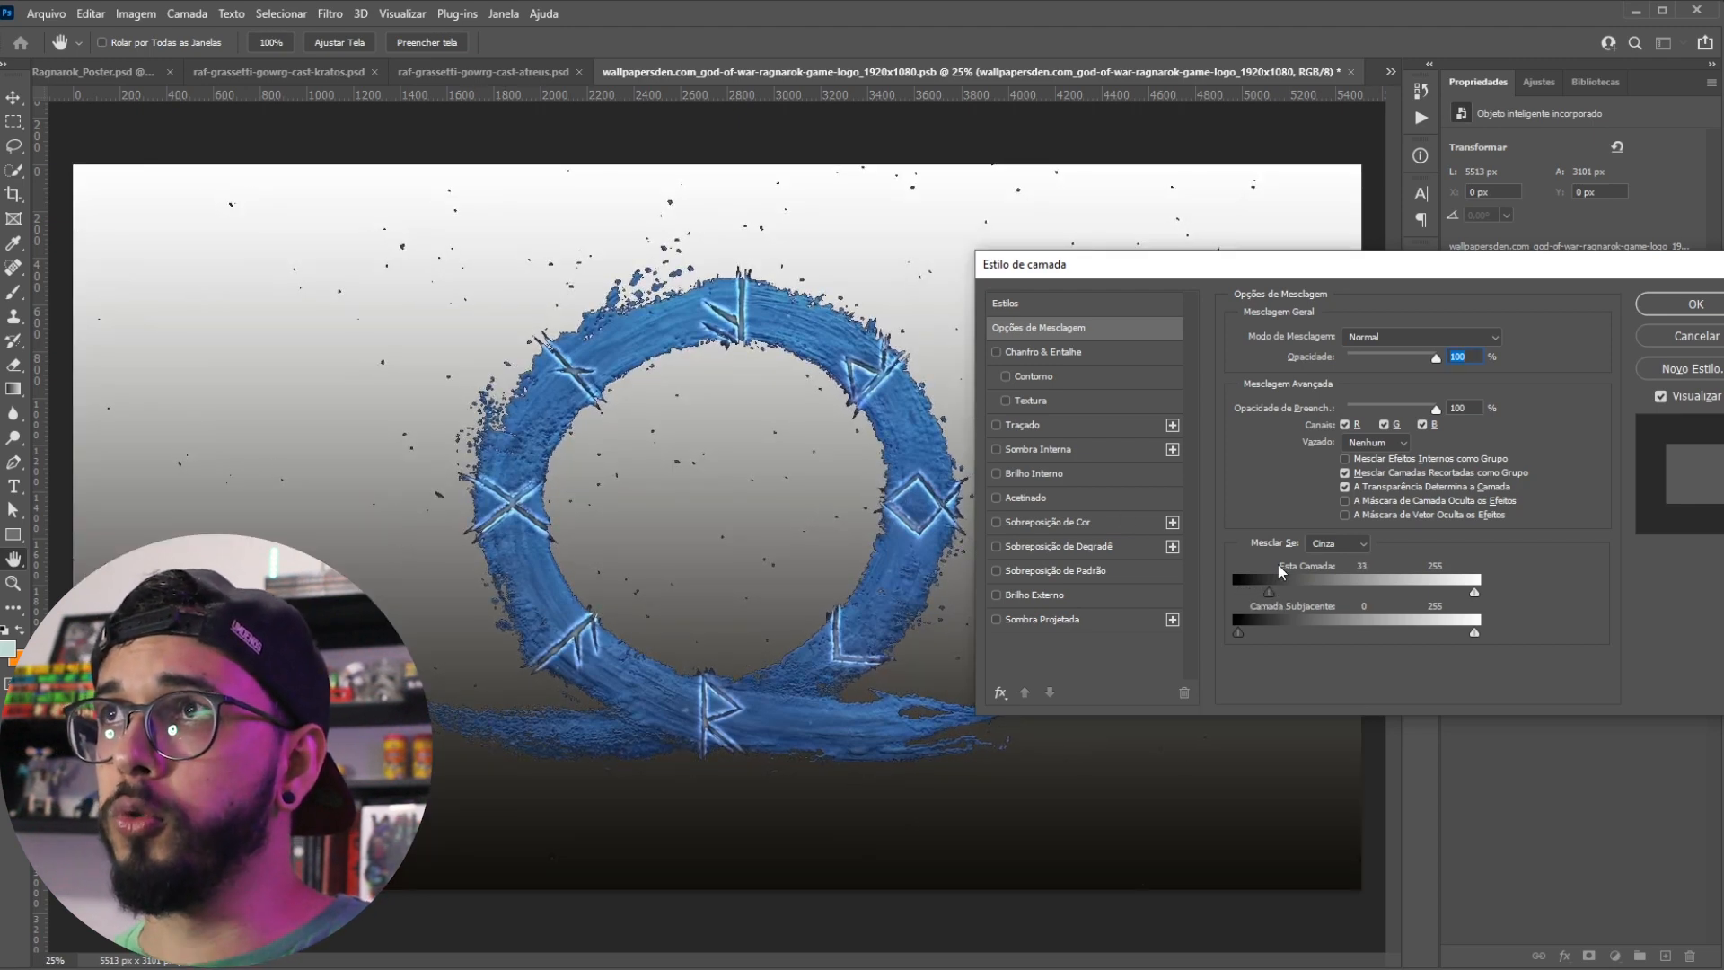
pyautogui.keyDown('alt'); pyautogui.moveTo(1272, 595); pyautogui.dragTo(1276, 595); pyautogui.keyUp('alt')
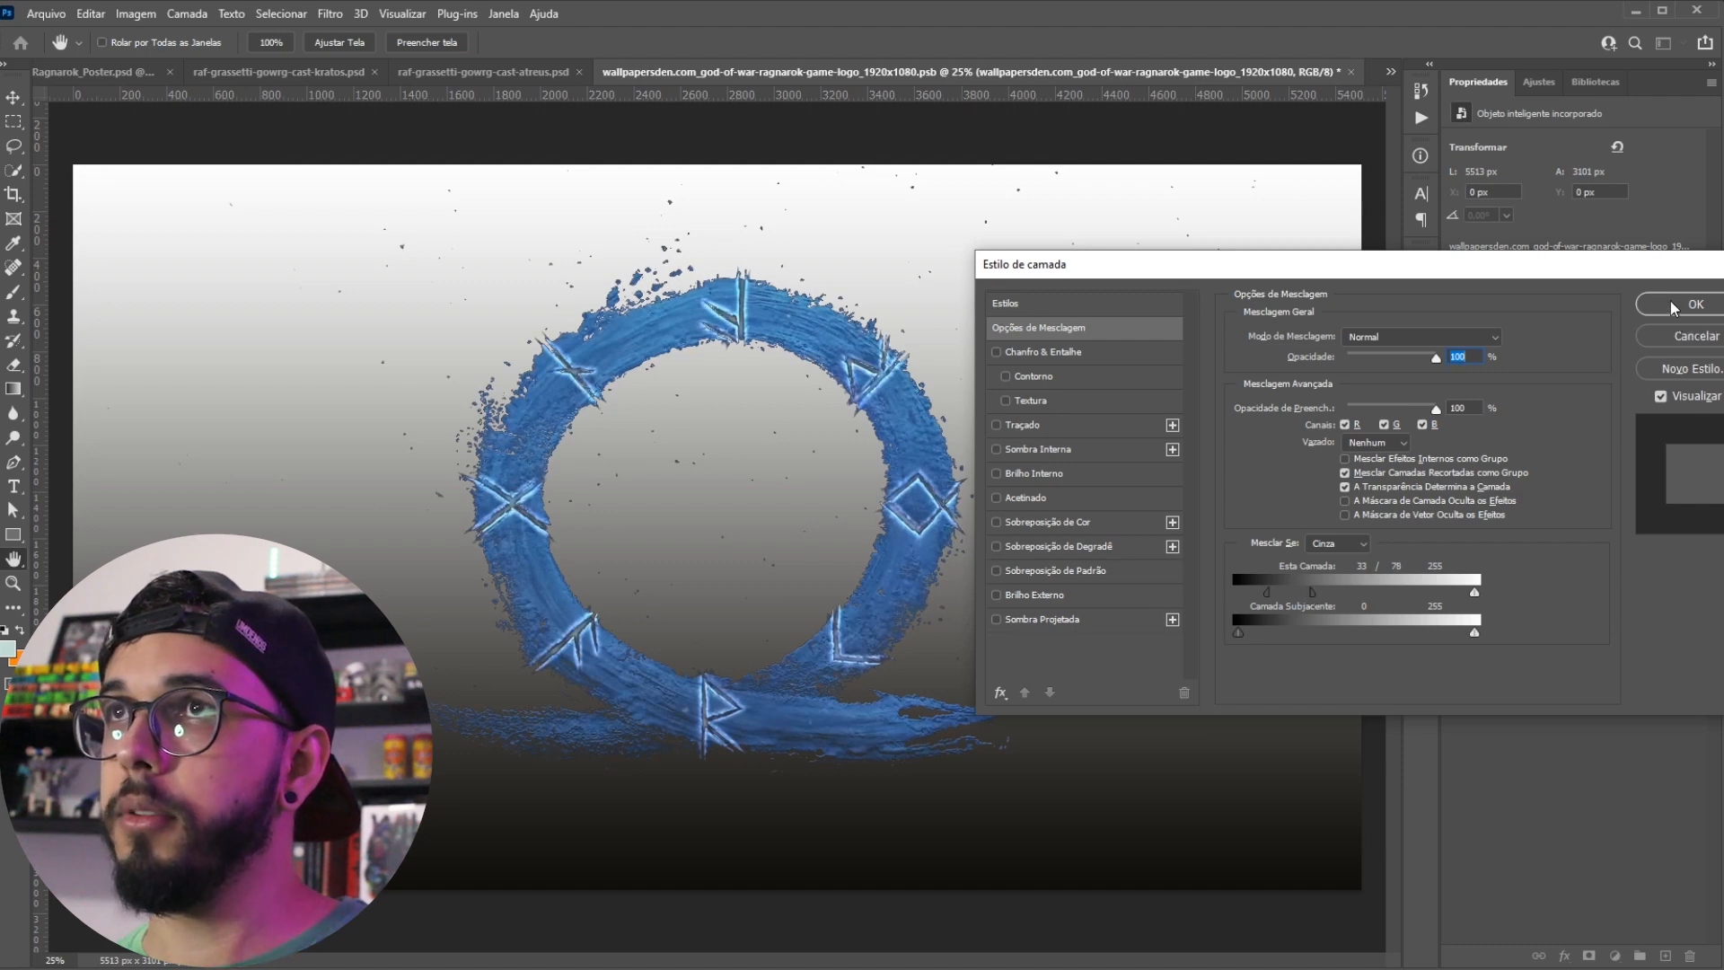
pyautogui.click(1670, 341)
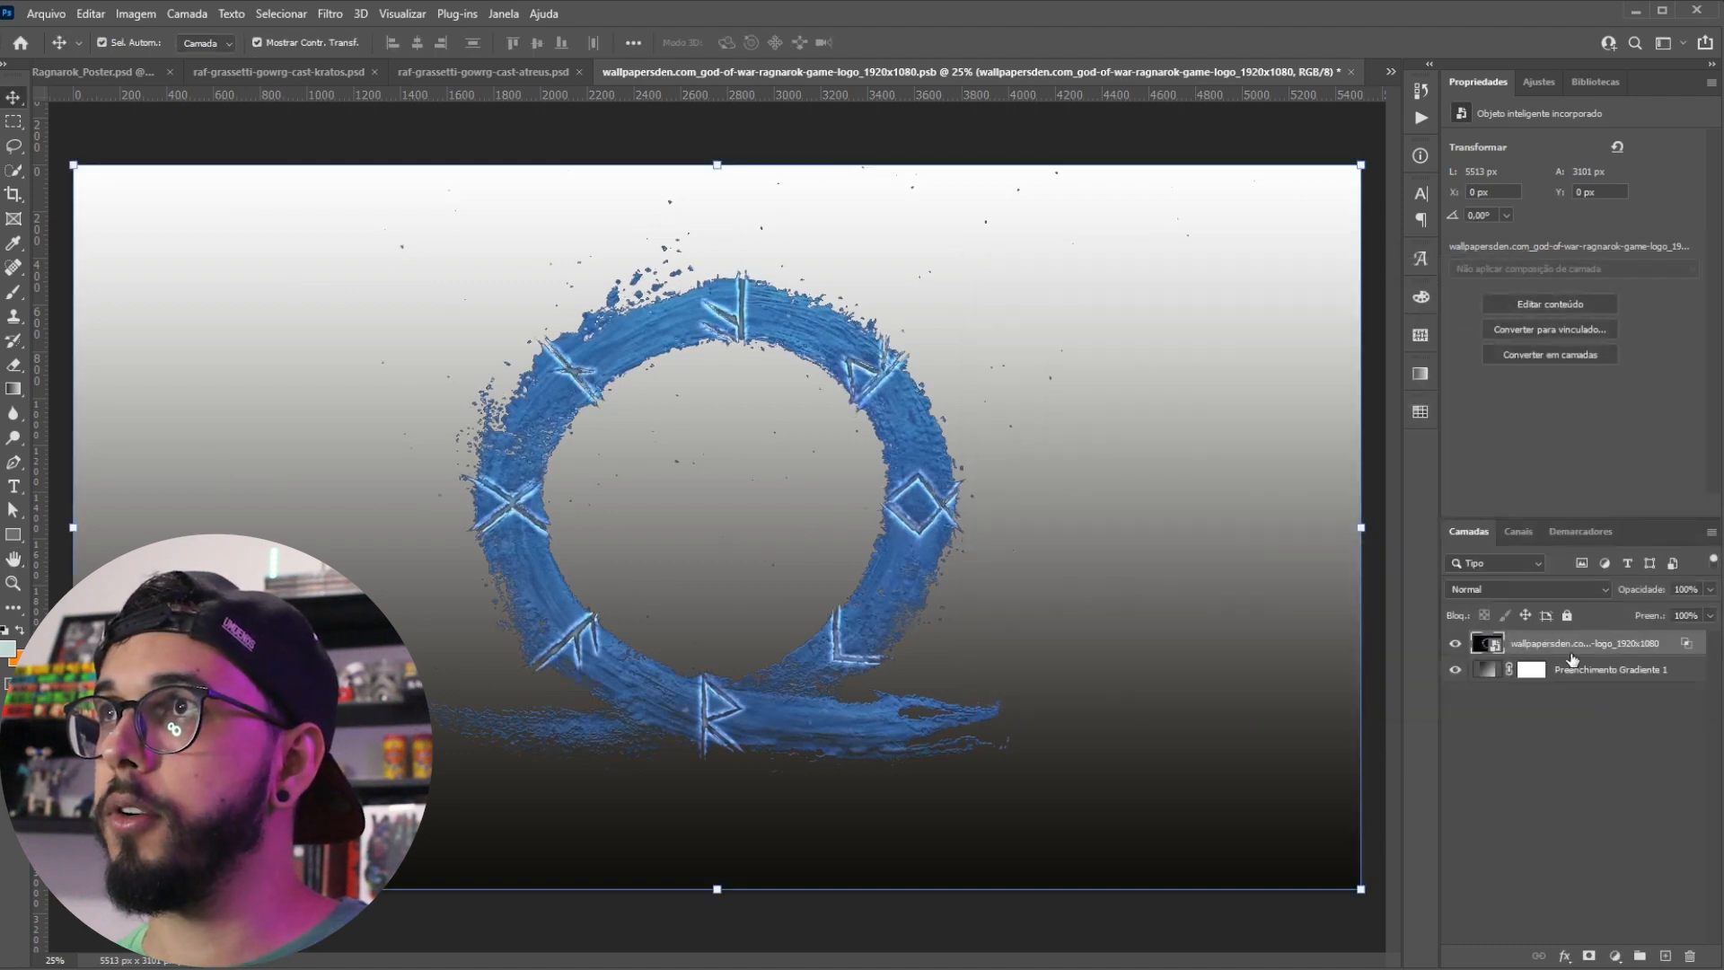
pyautogui.click(1456, 670)
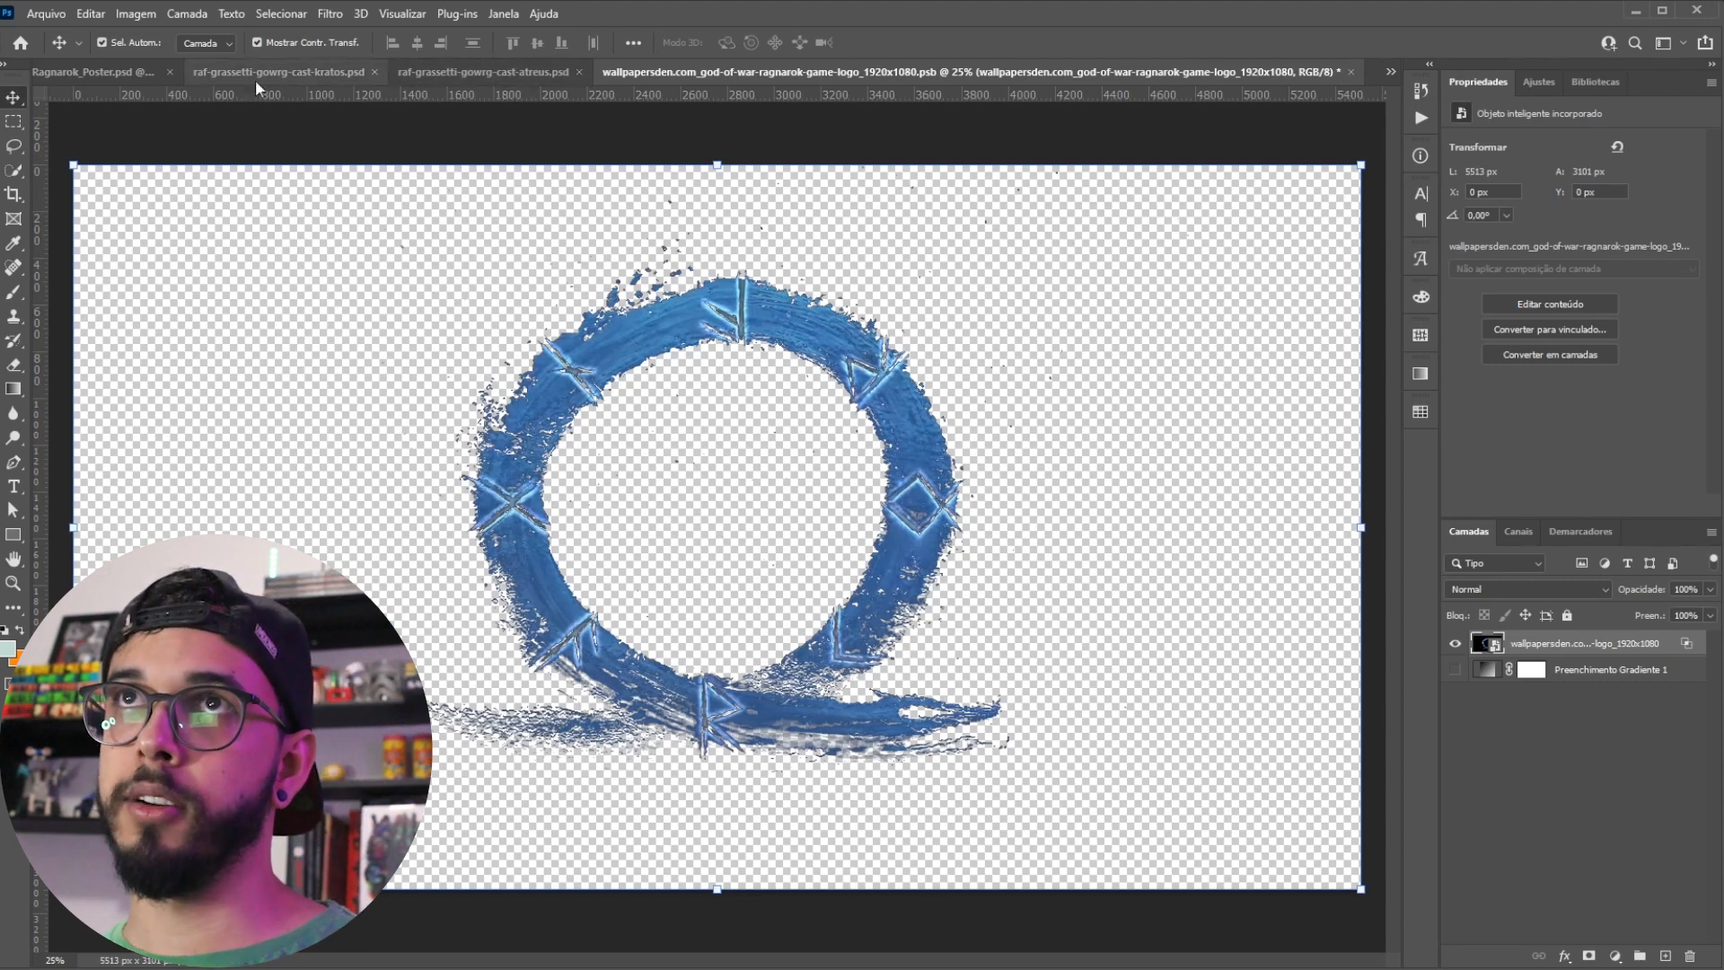
# Step: Return to the God of War Ragnarök poster document and examine the placed Ragnarök icon's textured edges up close
pyautogui.click(115, 74)
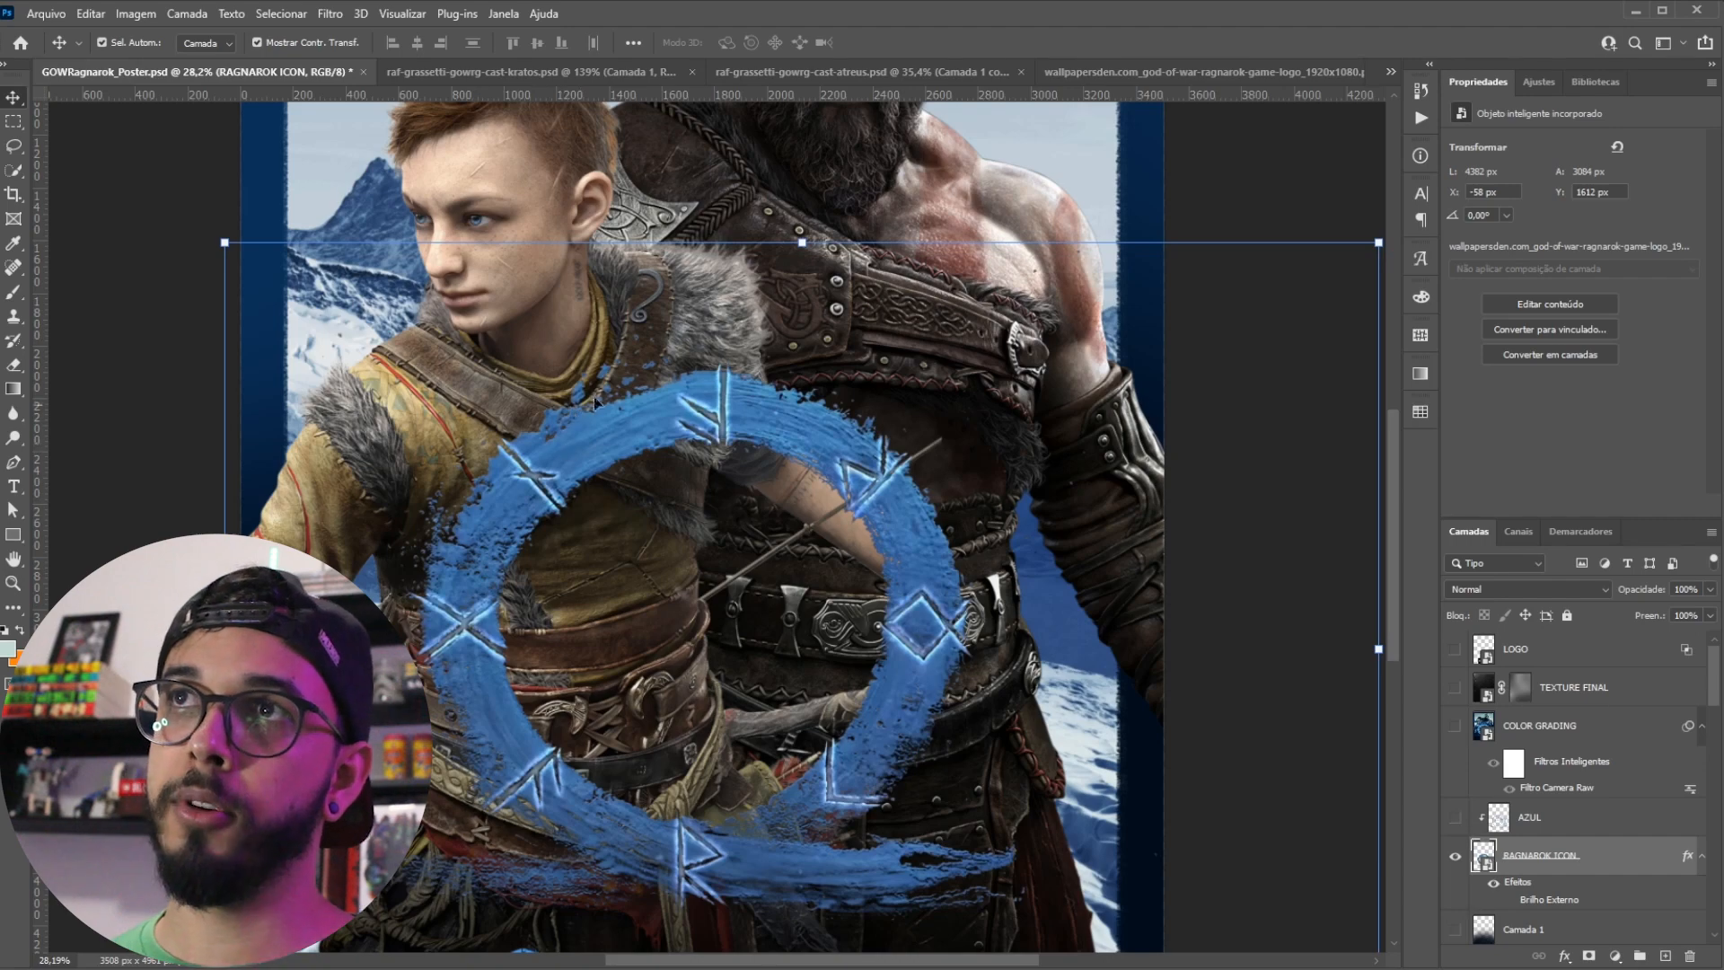
pyautogui.scroll(3, 932, 795)
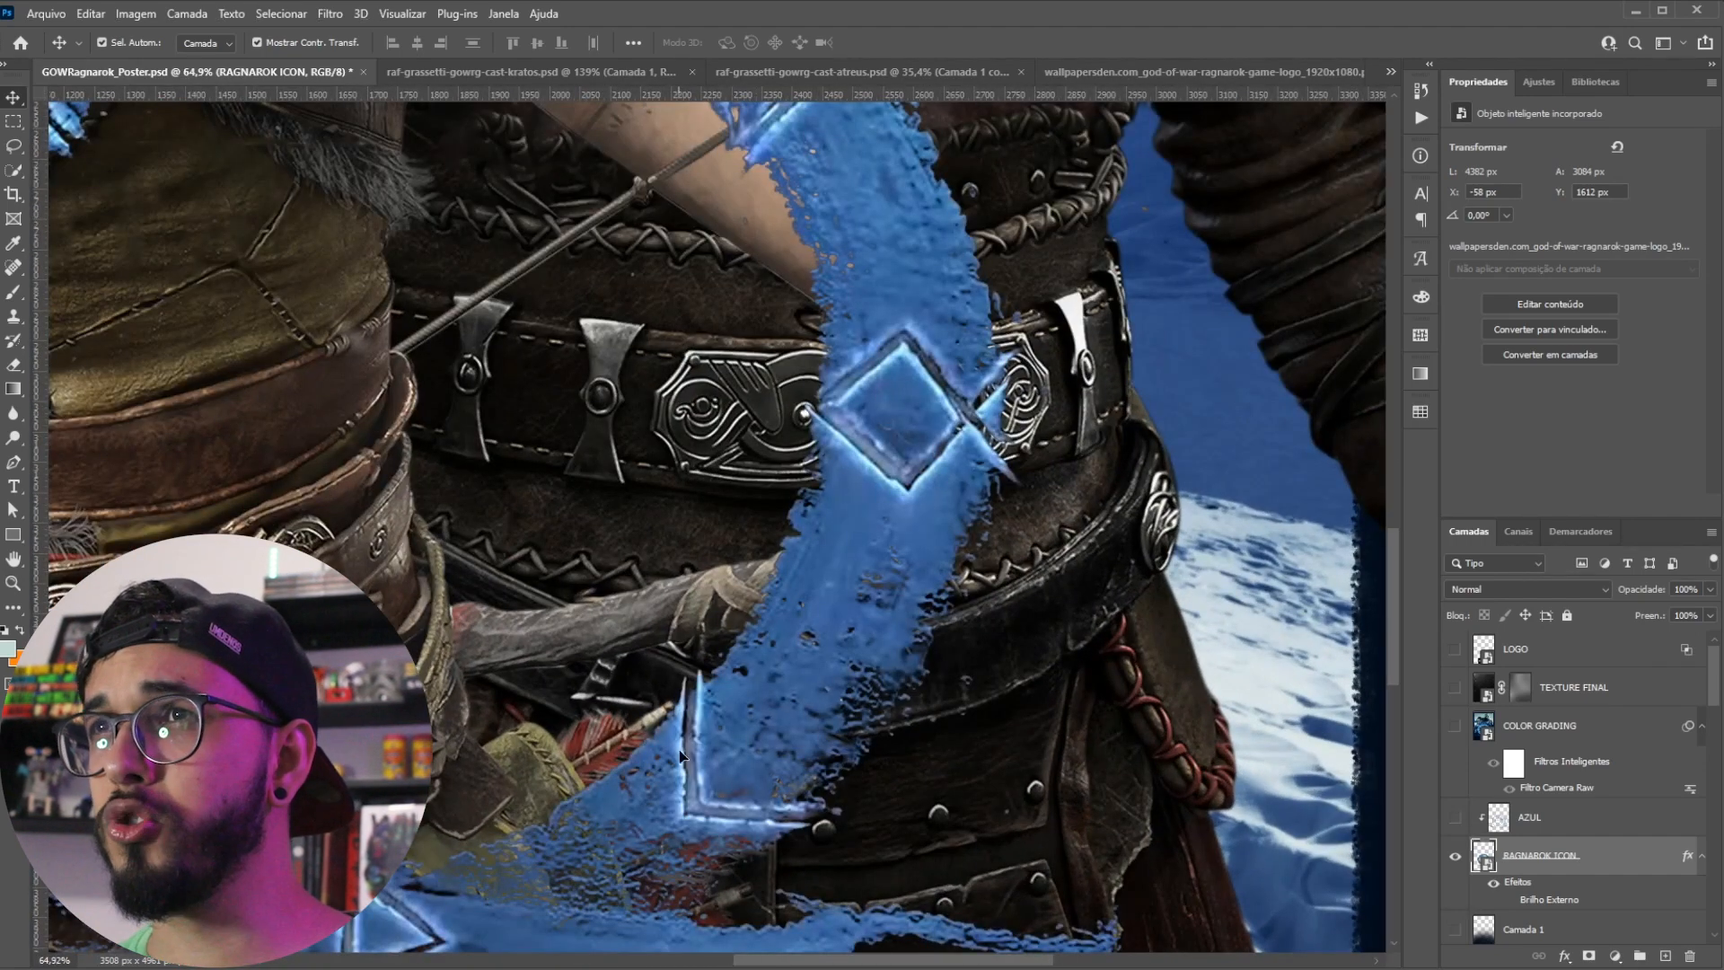
pyautogui.scroll(-3, 827, 508)
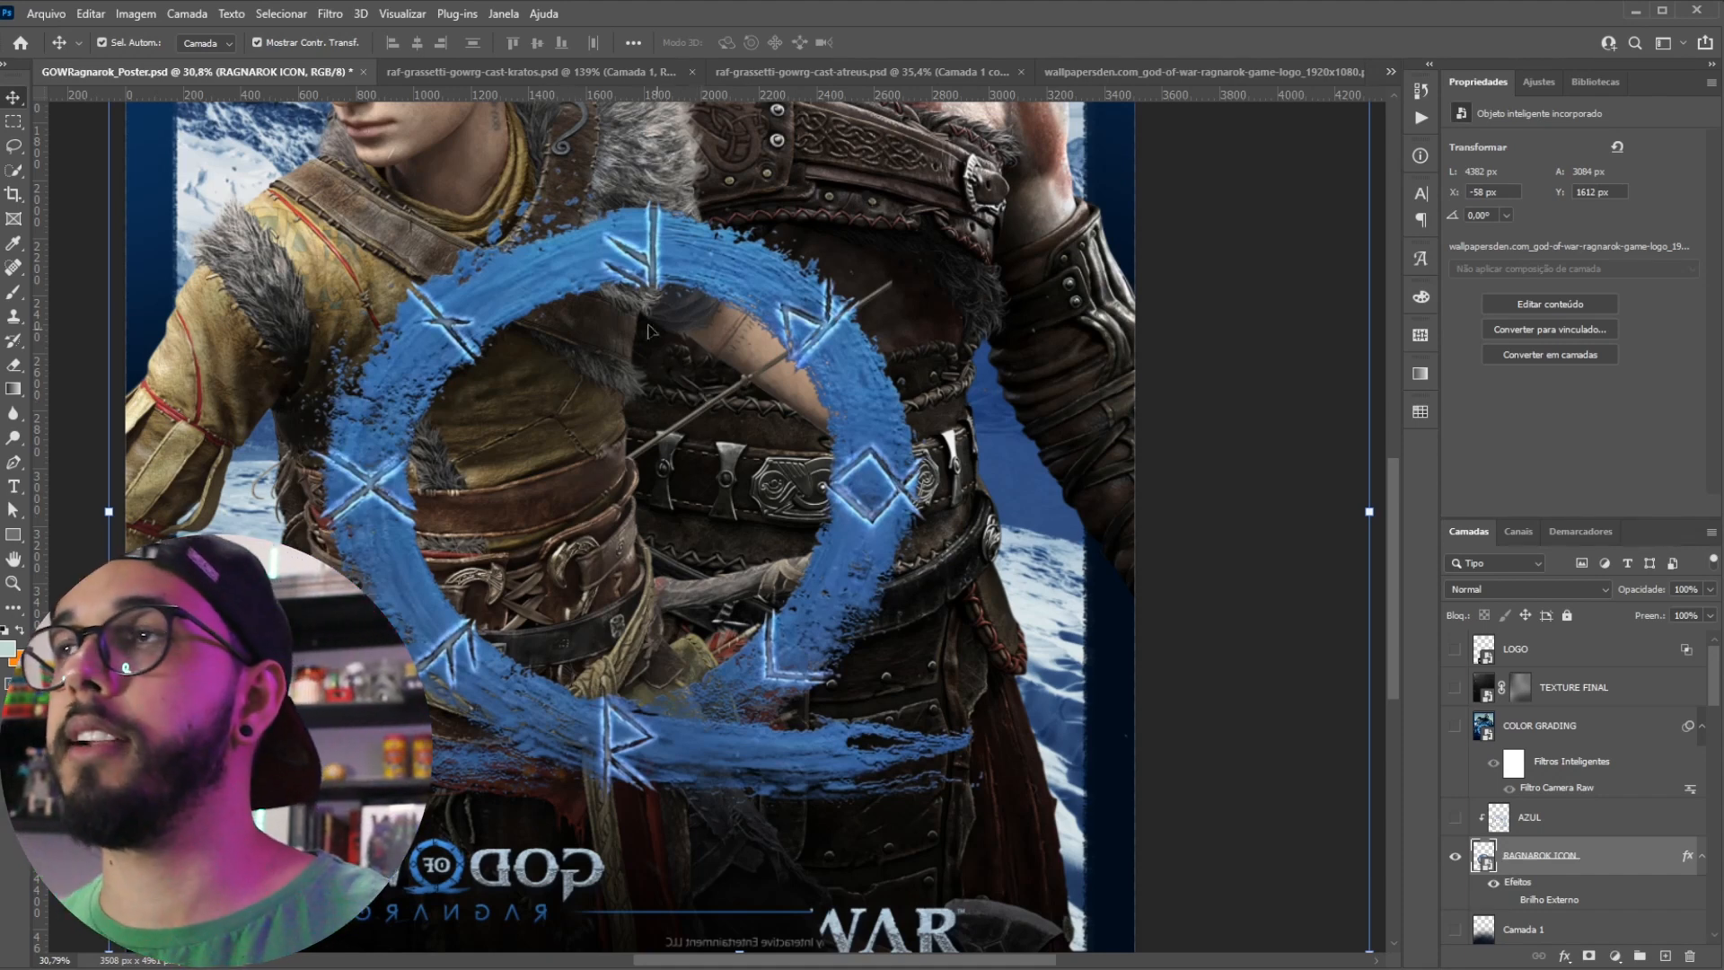
# Step: Show Matiz/Saturação 4 copiar on Kratos and Matiz/Saturação 4 copiar 2 on Atreus to desaturate both, and hide Curvas 1
pyautogui.scroll(-5, 1576, 804)
pyautogui.scroll(-5, 1589, 828)
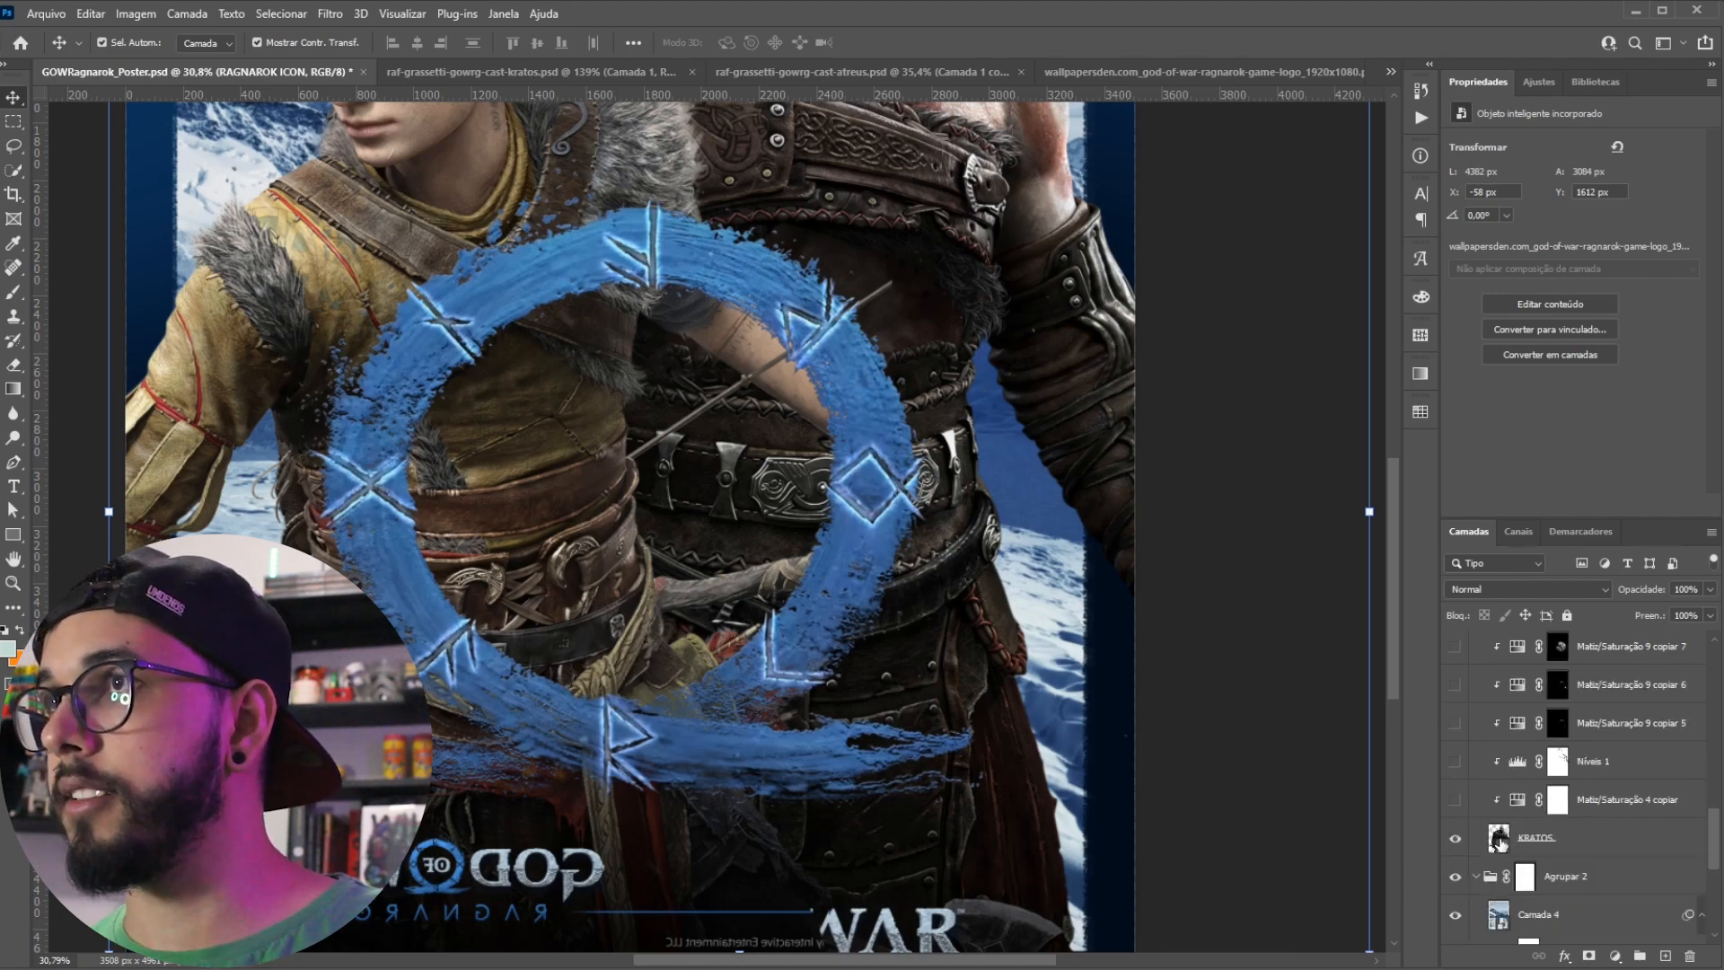
pyautogui.scroll(10, 826, 633)
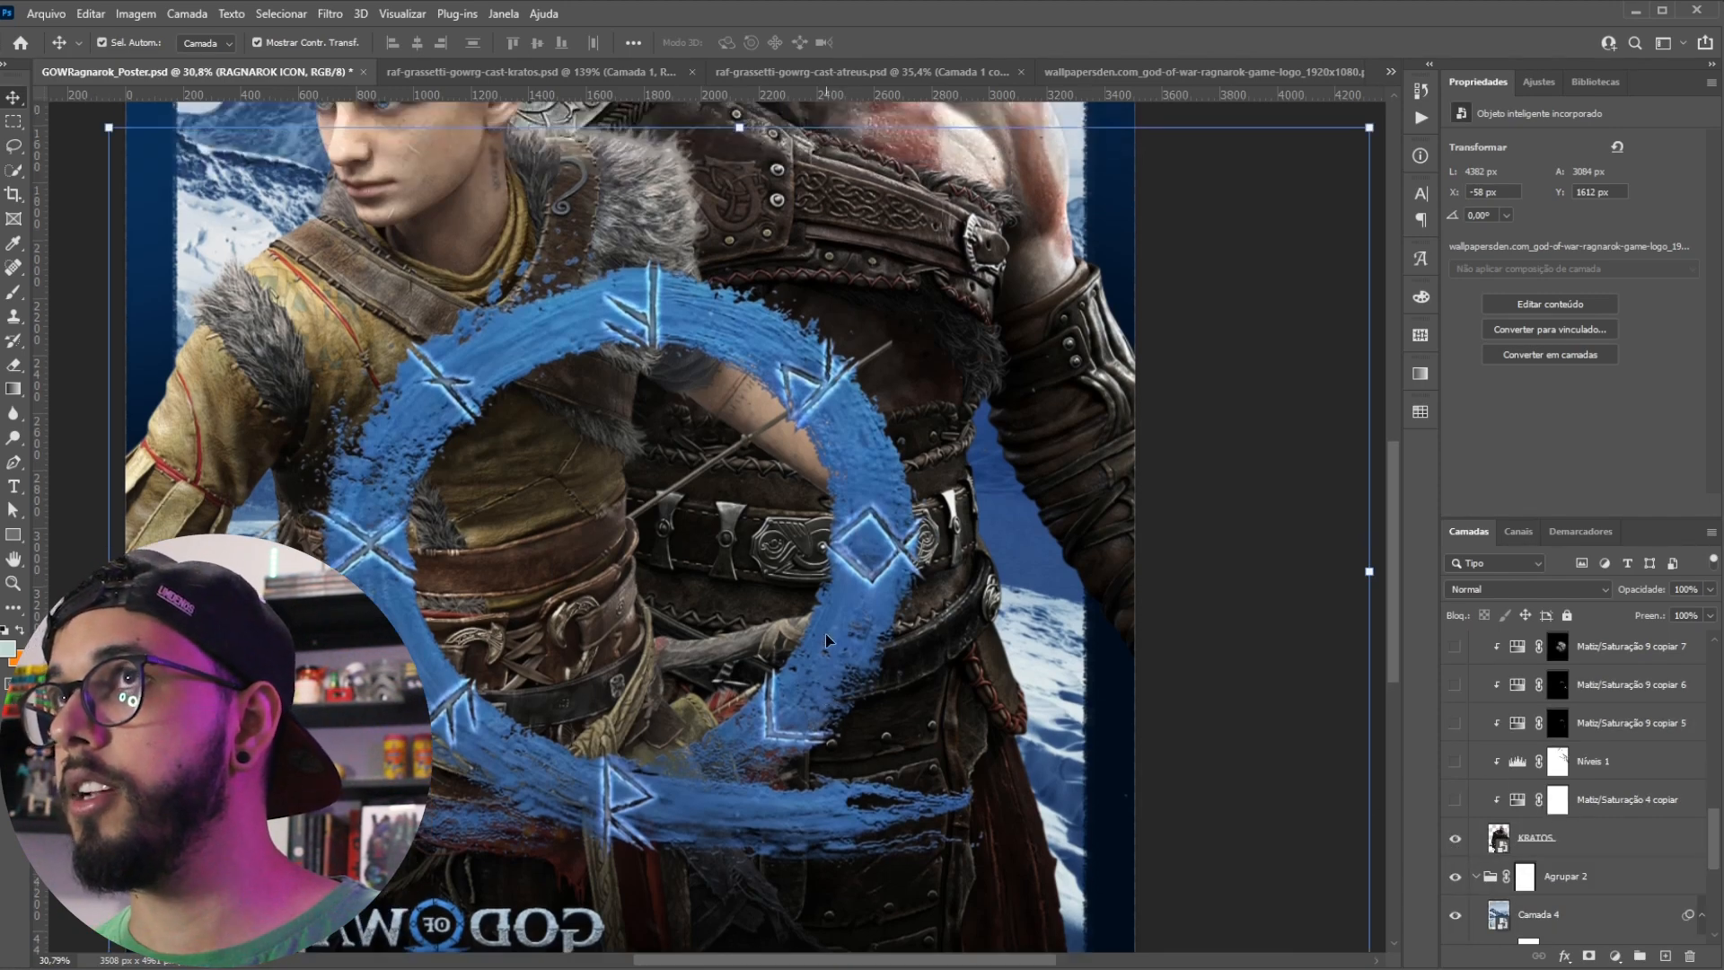
pyautogui.scroll(2, 556, 644)
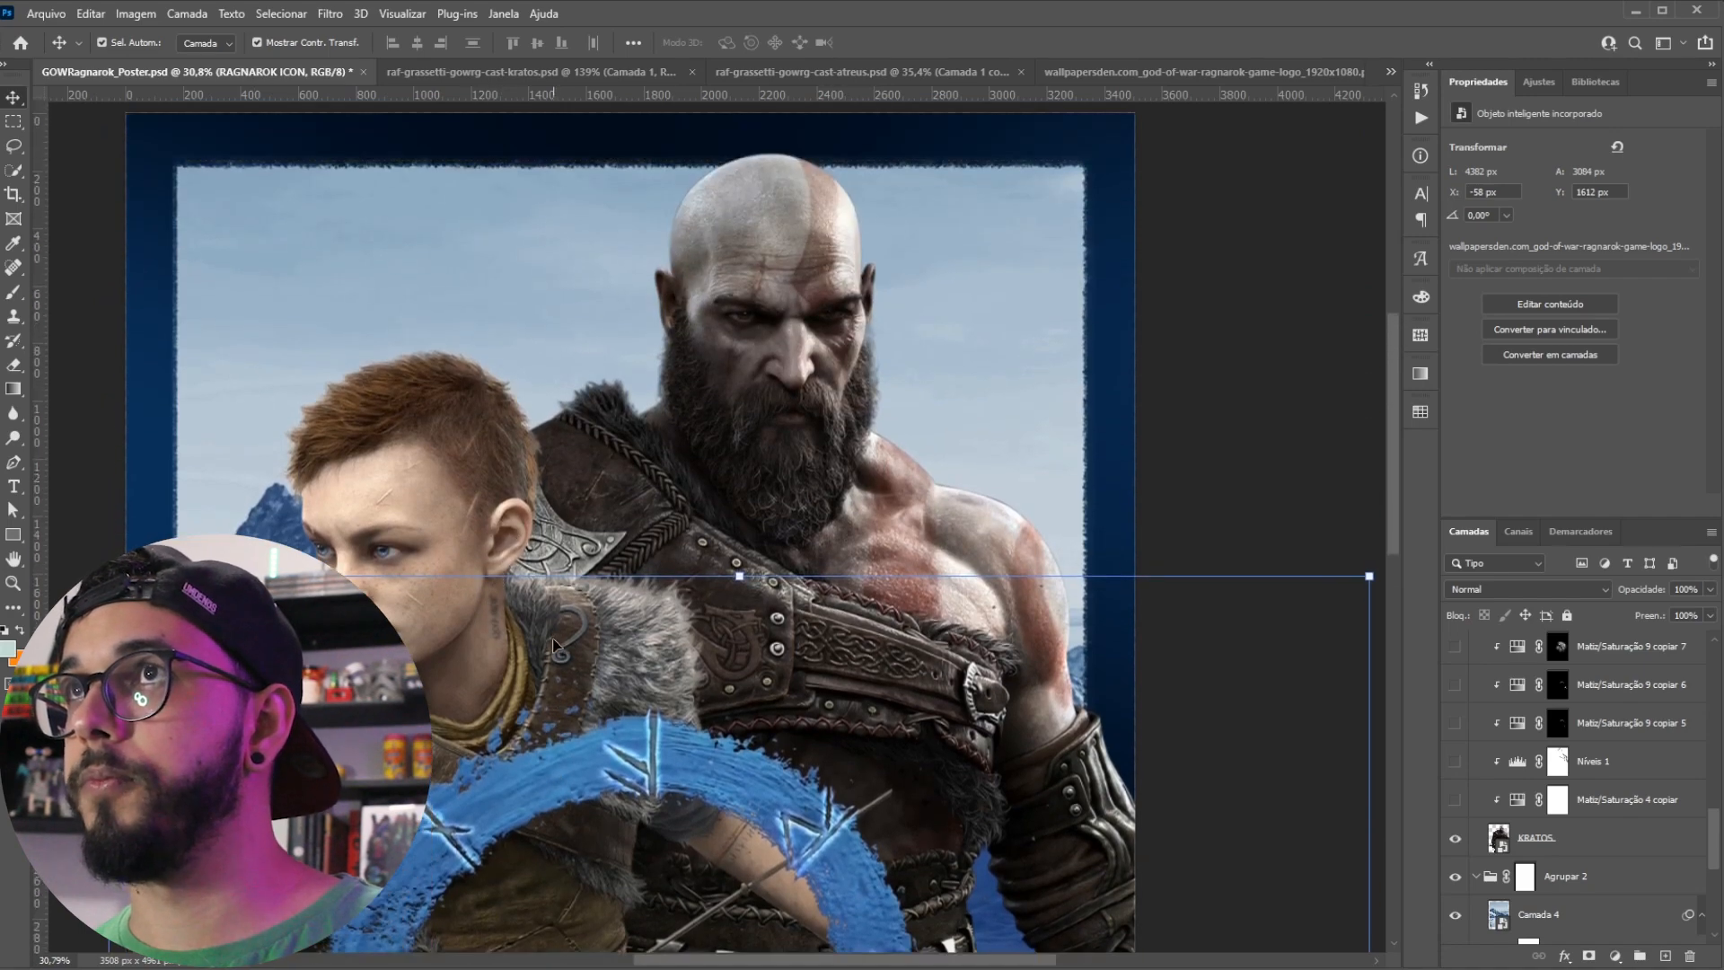
pyautogui.click(1454, 799)
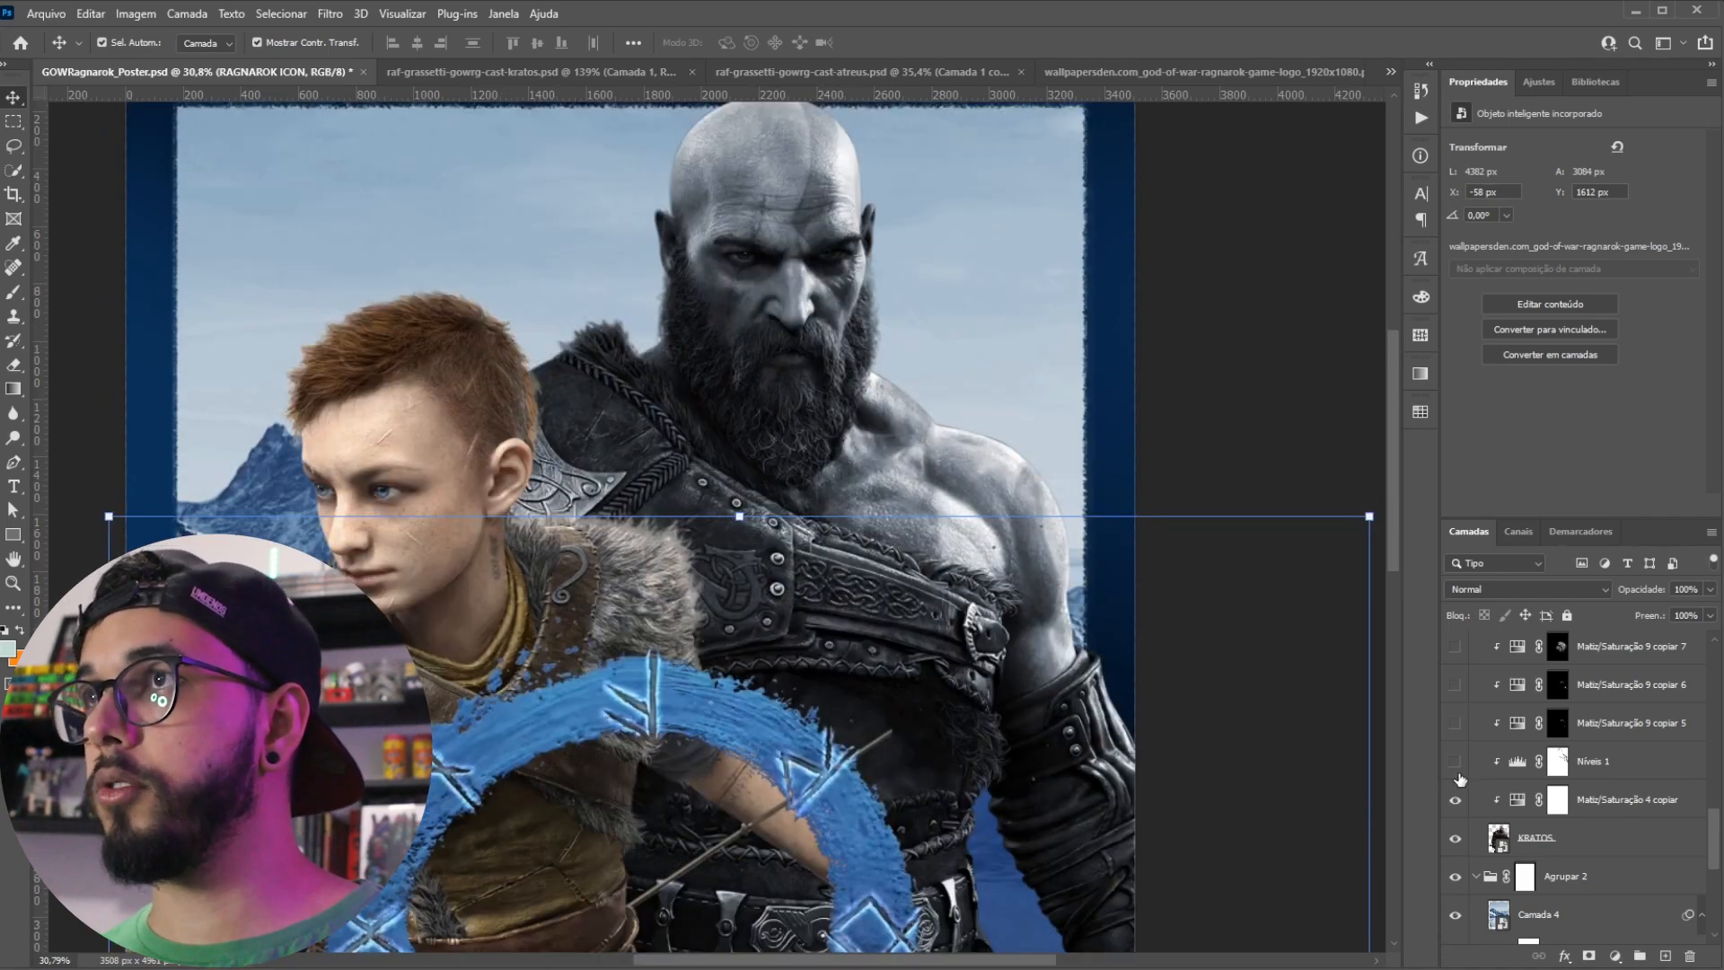
pyautogui.scroll(5, 1470, 835)
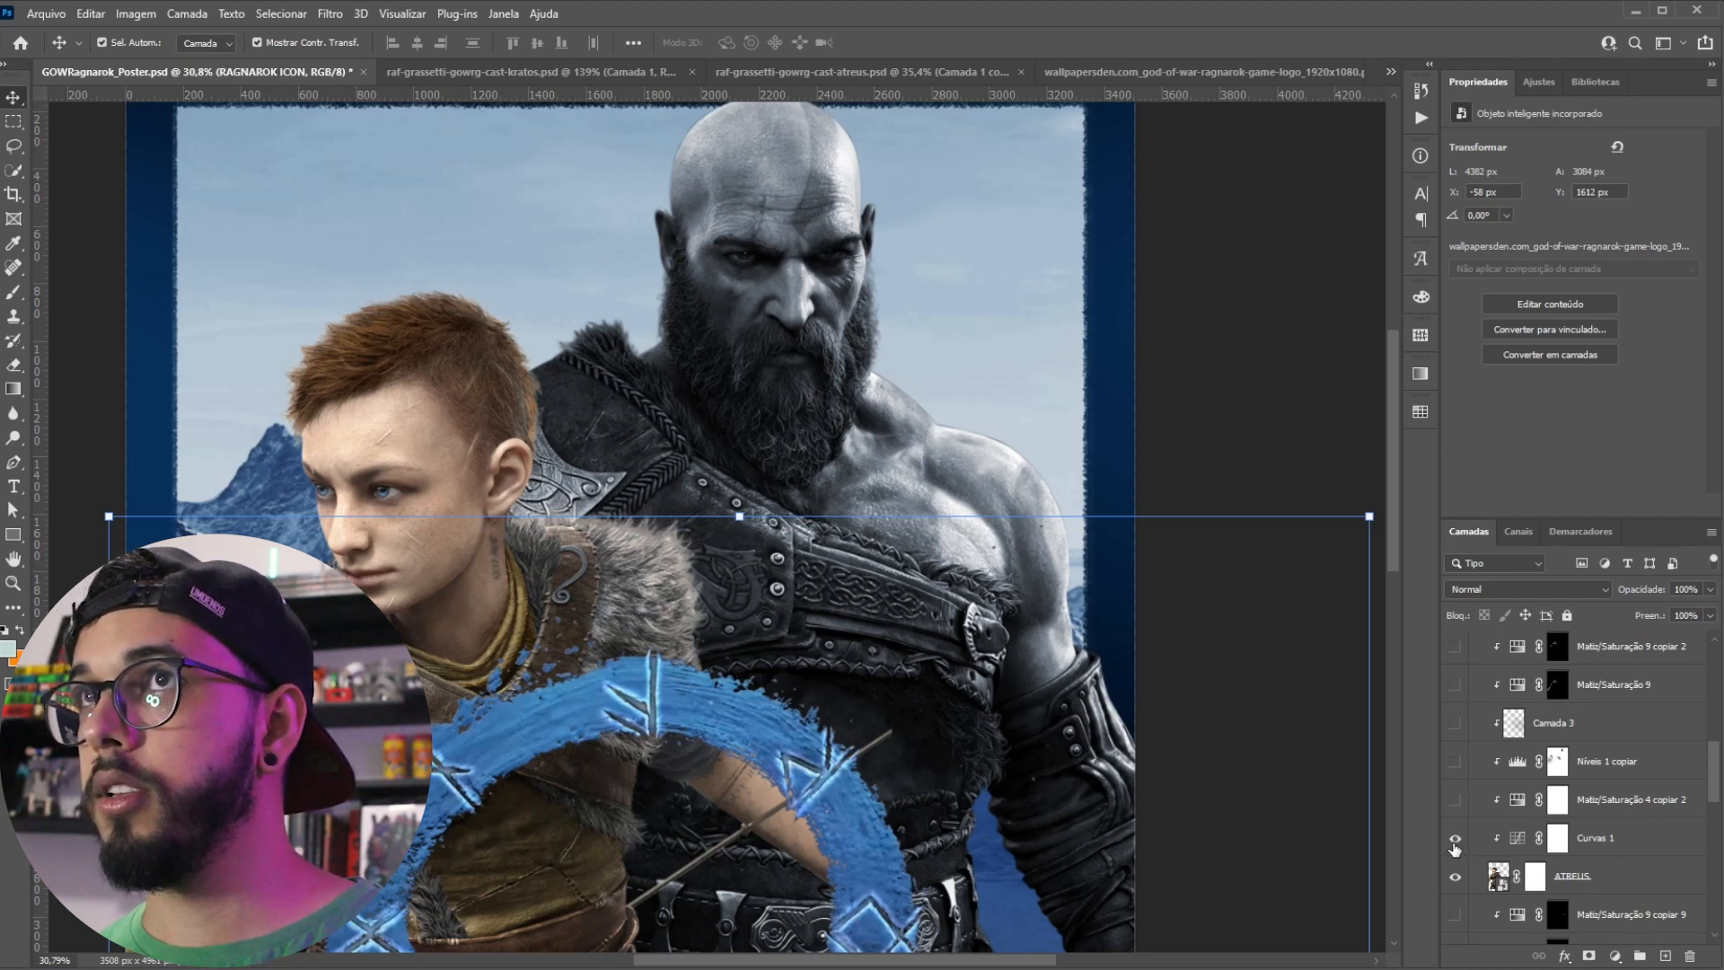
pyautogui.click(1454, 838)
pyautogui.click(1455, 799)
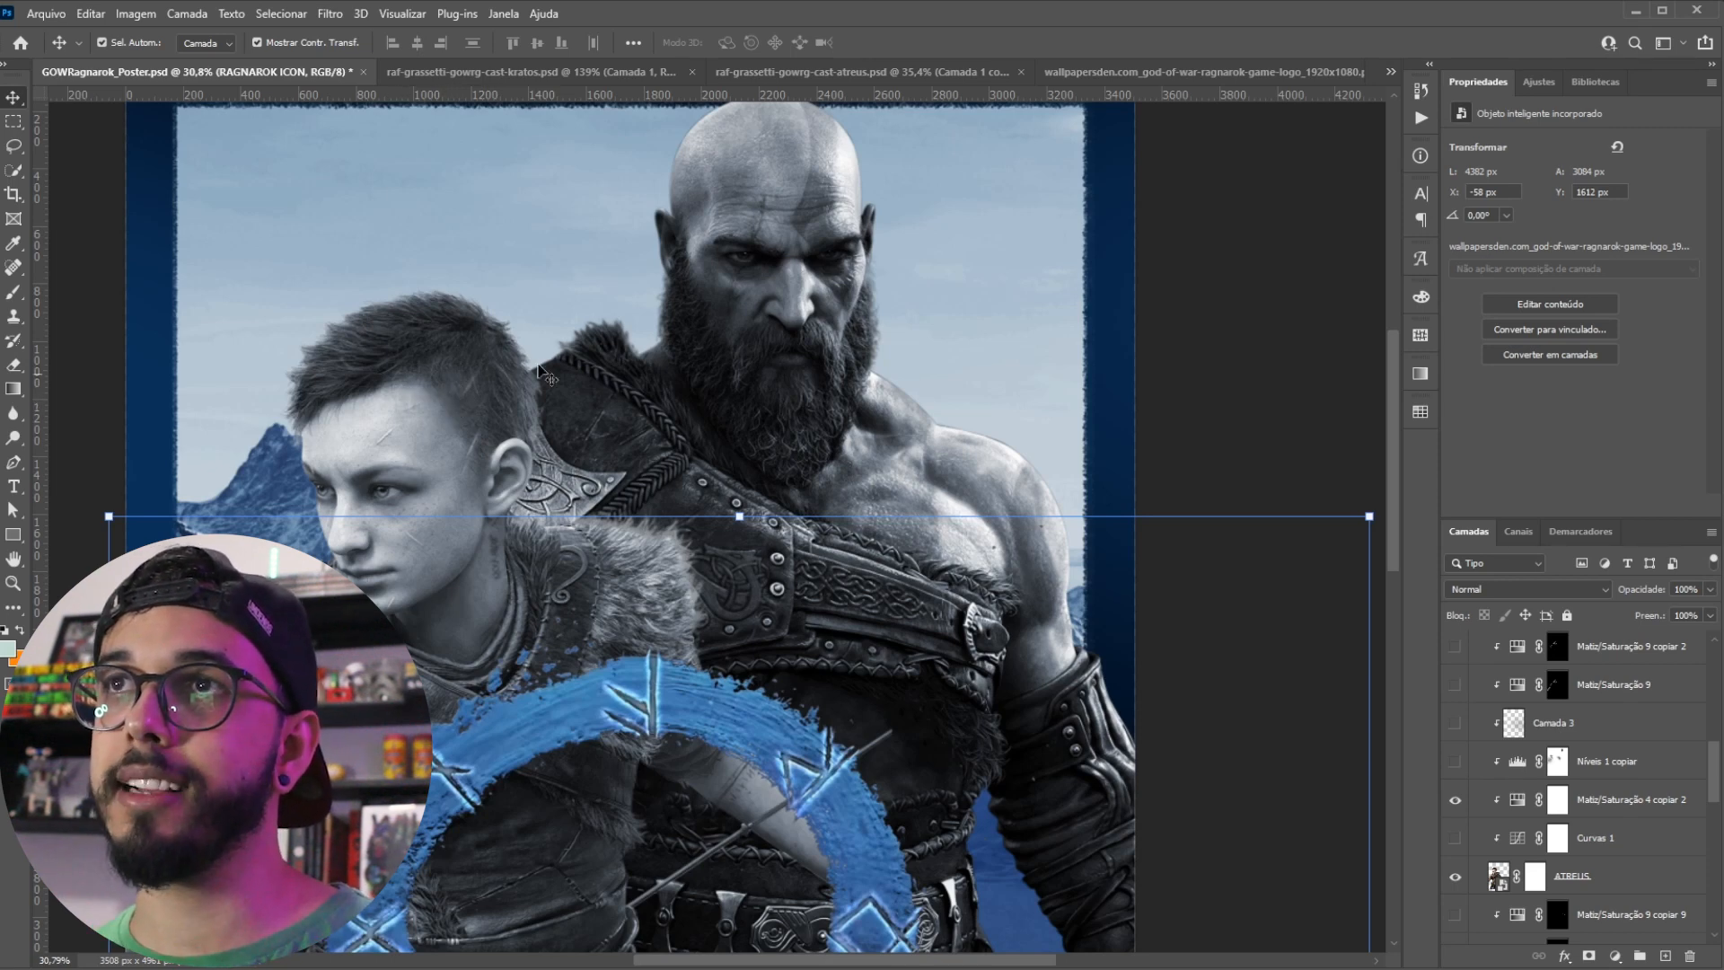
# Step: Show the Curvas 1 layer on Atreus and the Níveis 1 layer on Kratos, reviewing the curve and the Levels channel options
pyautogui.click(1517, 848)
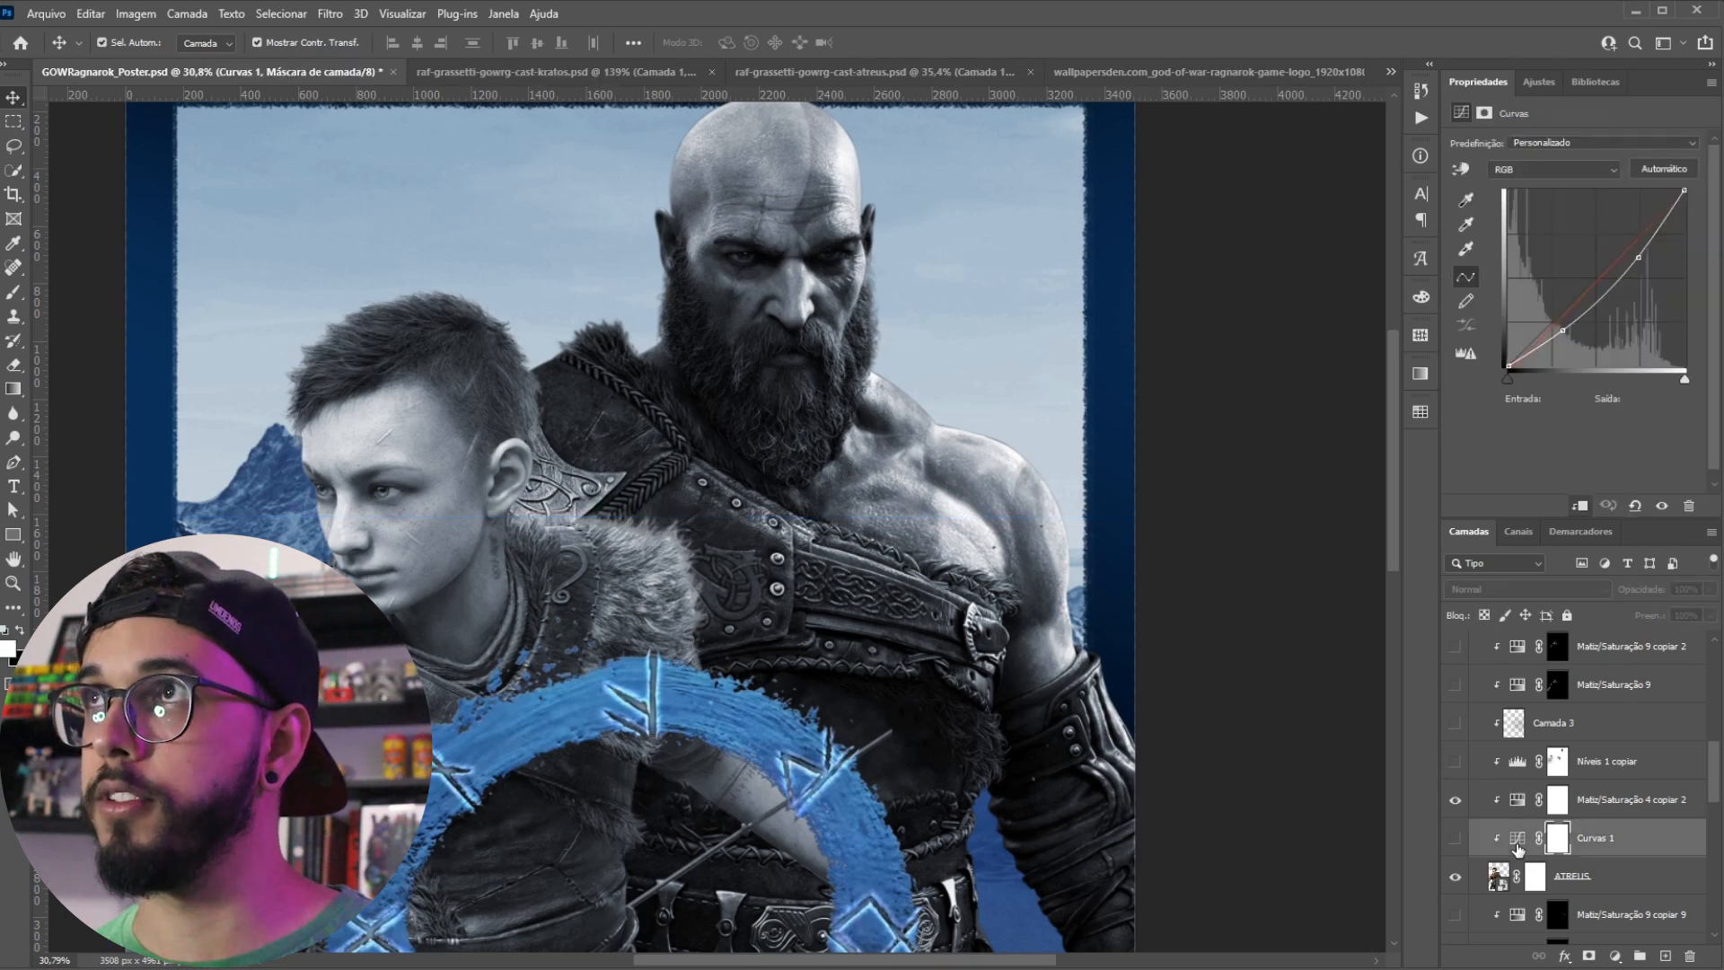
pyautogui.click(1453, 840)
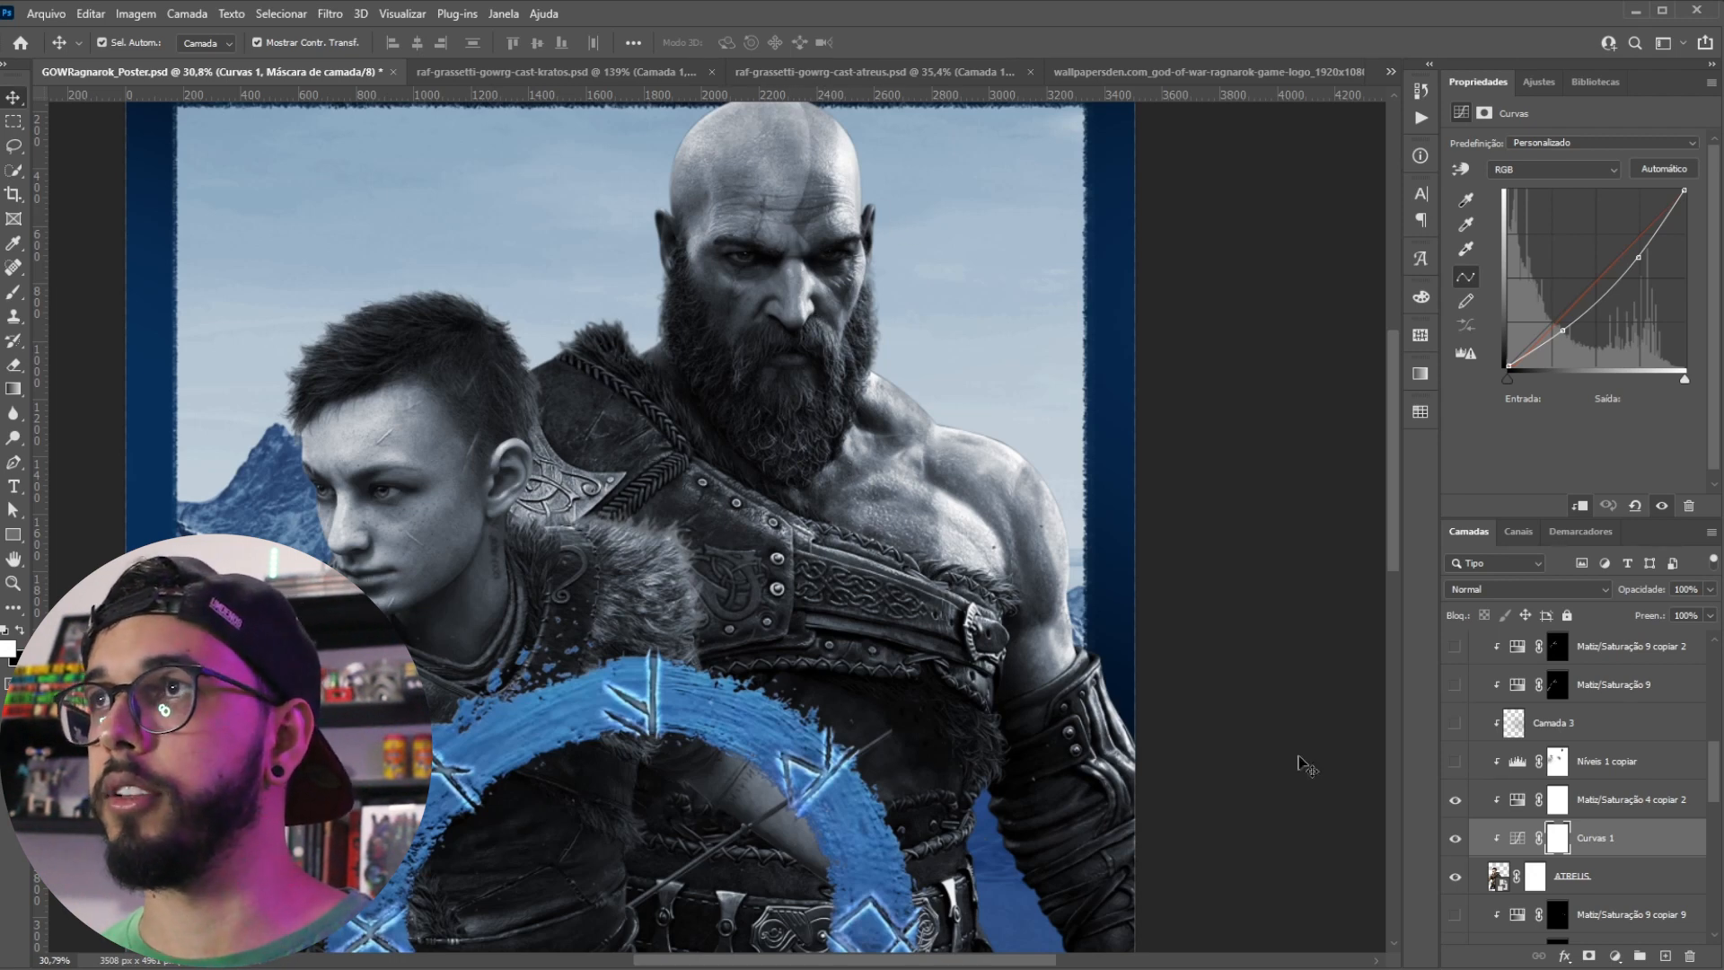
pyautogui.scroll(-5, 1517, 839)
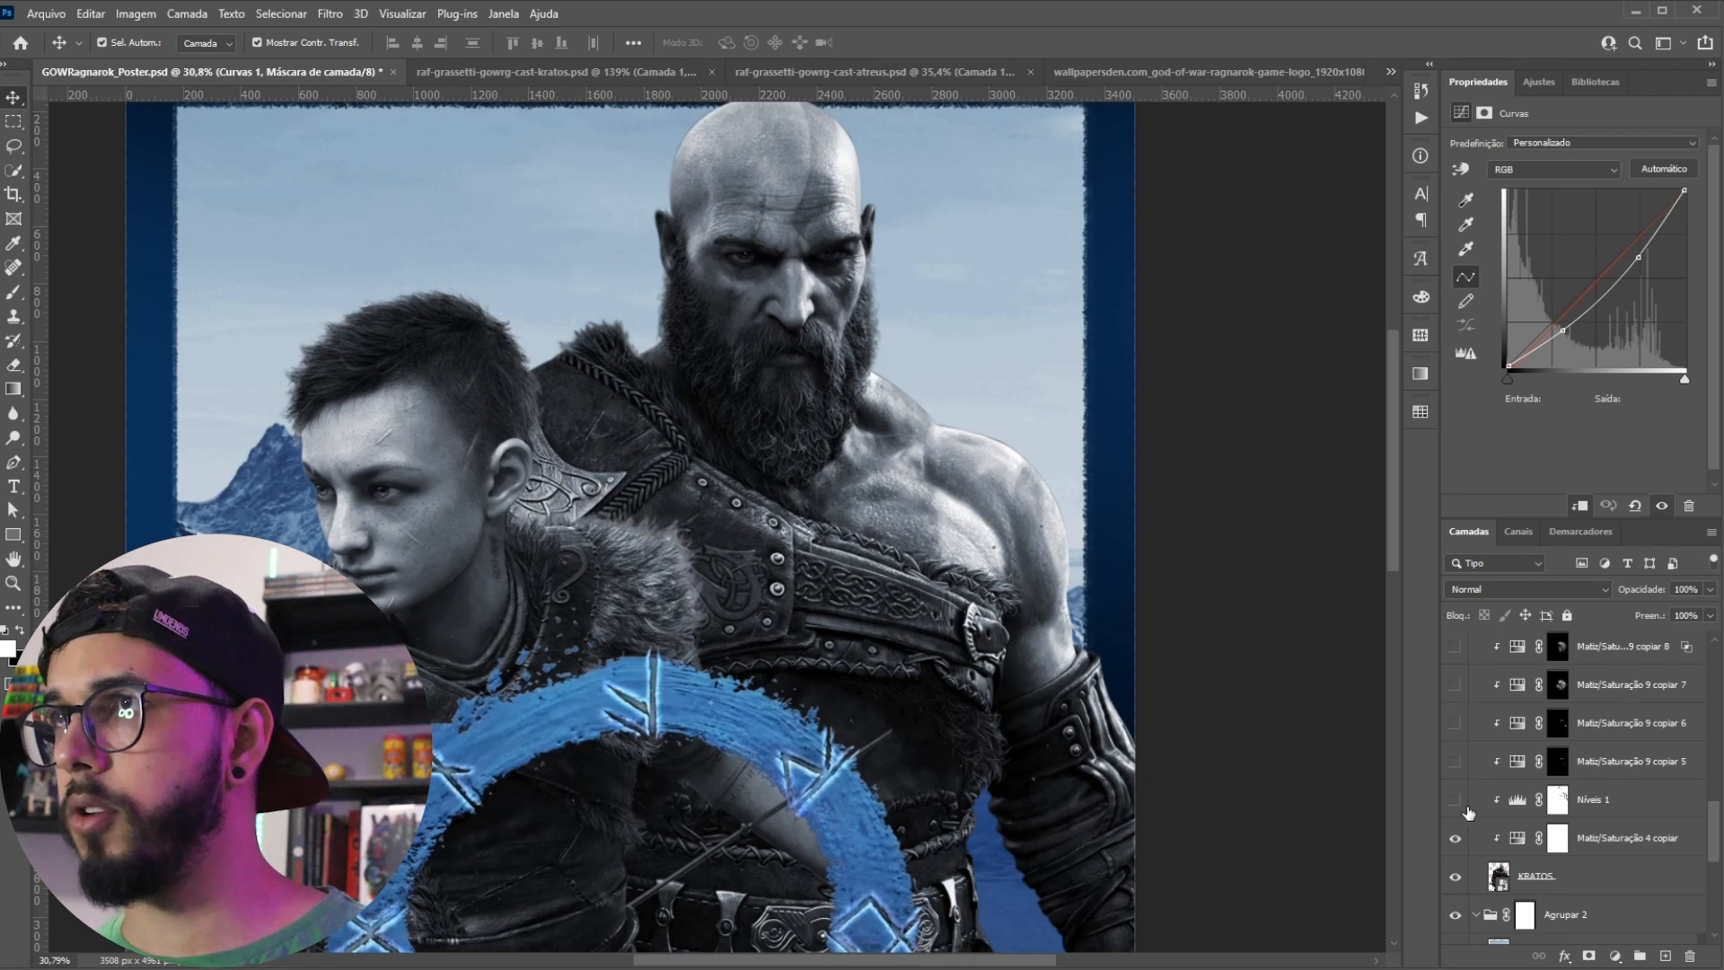
pyautogui.click(1455, 800)
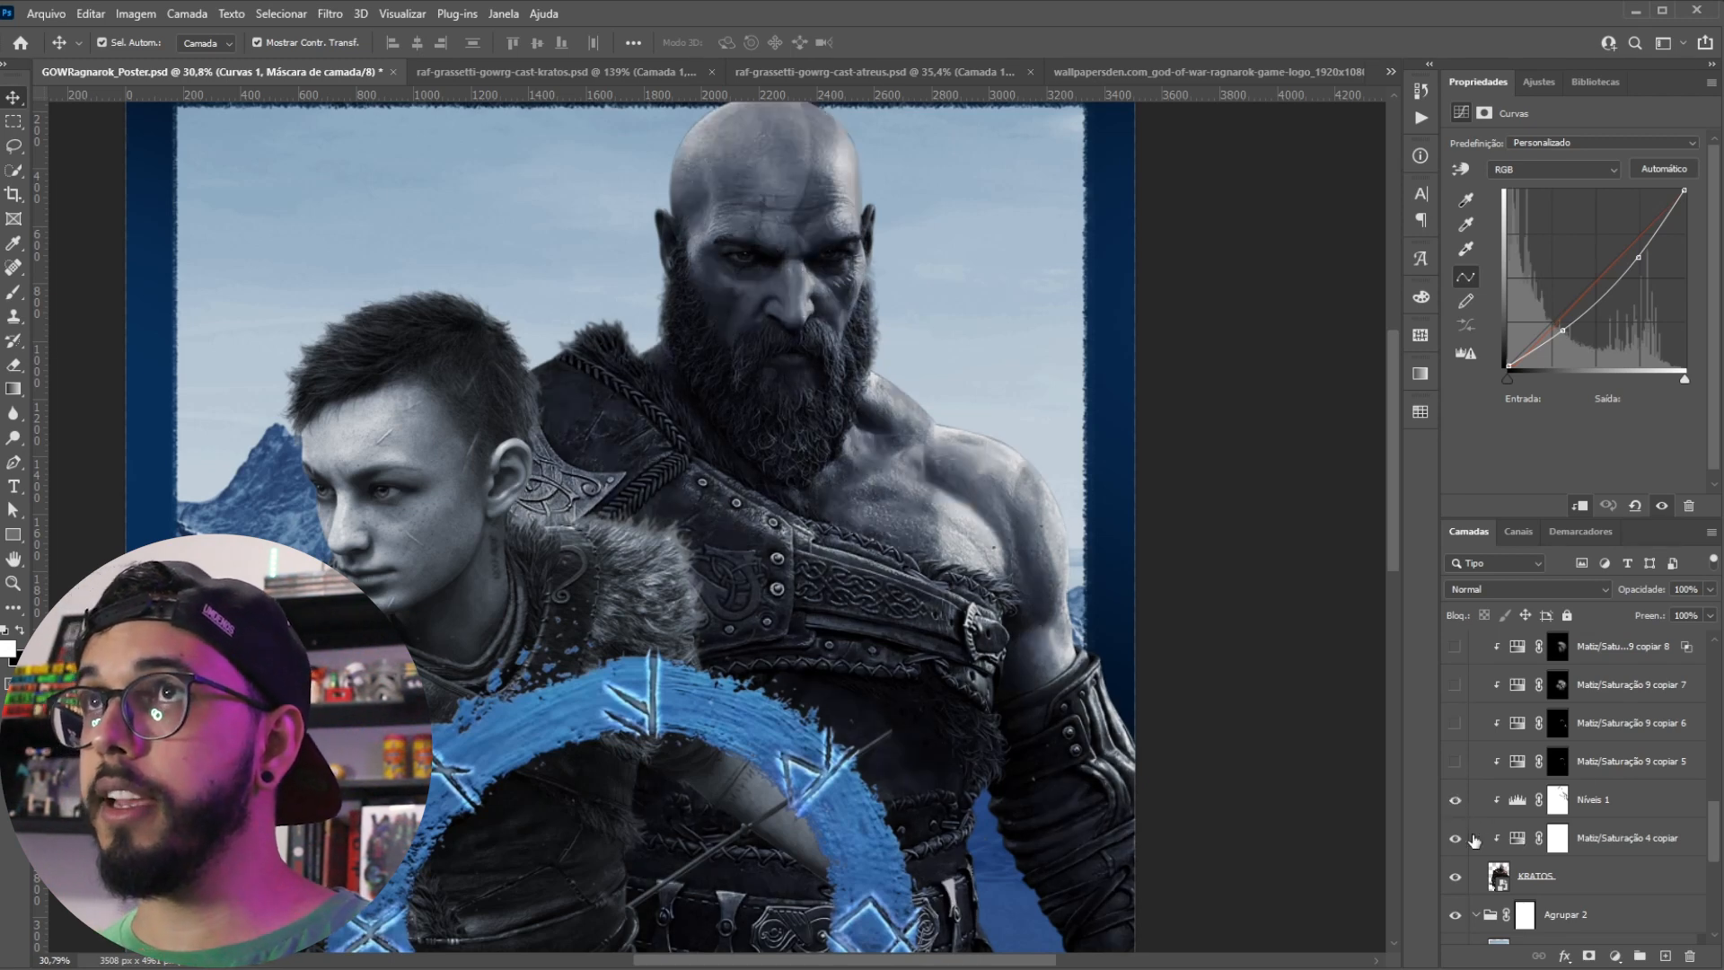
pyautogui.click(1598, 799)
pyautogui.click(1549, 179)
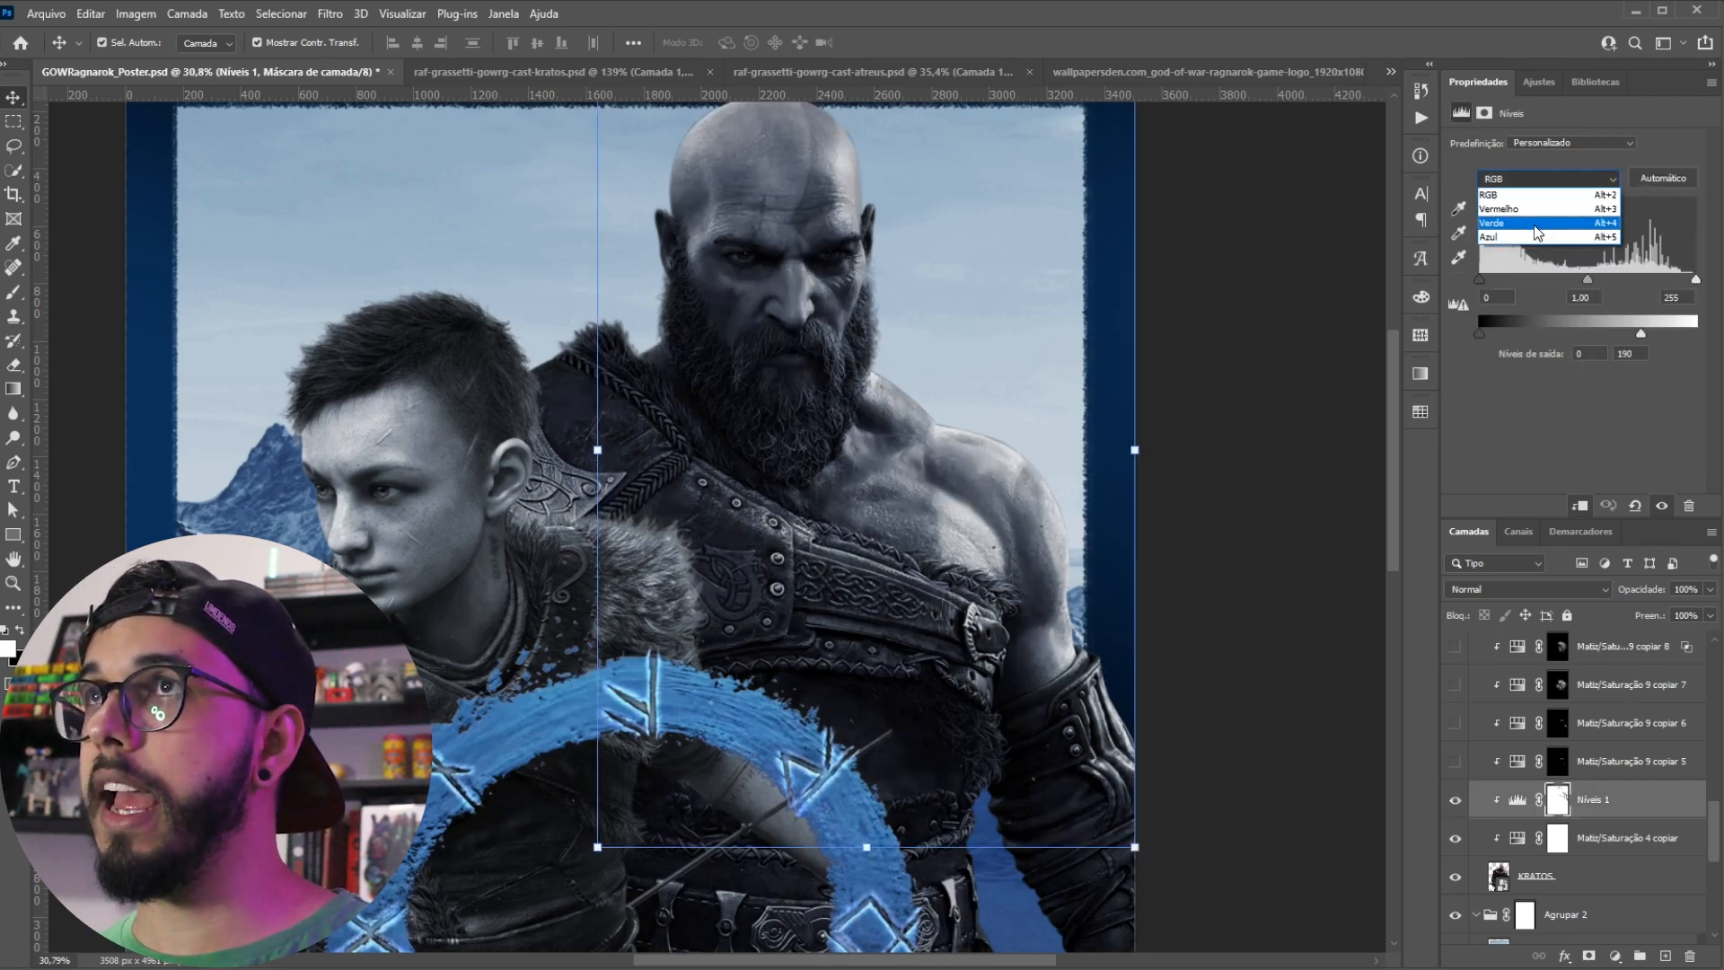
pyautogui.scroll(4, 1477, 743)
pyautogui.scroll(3, 1481, 763)
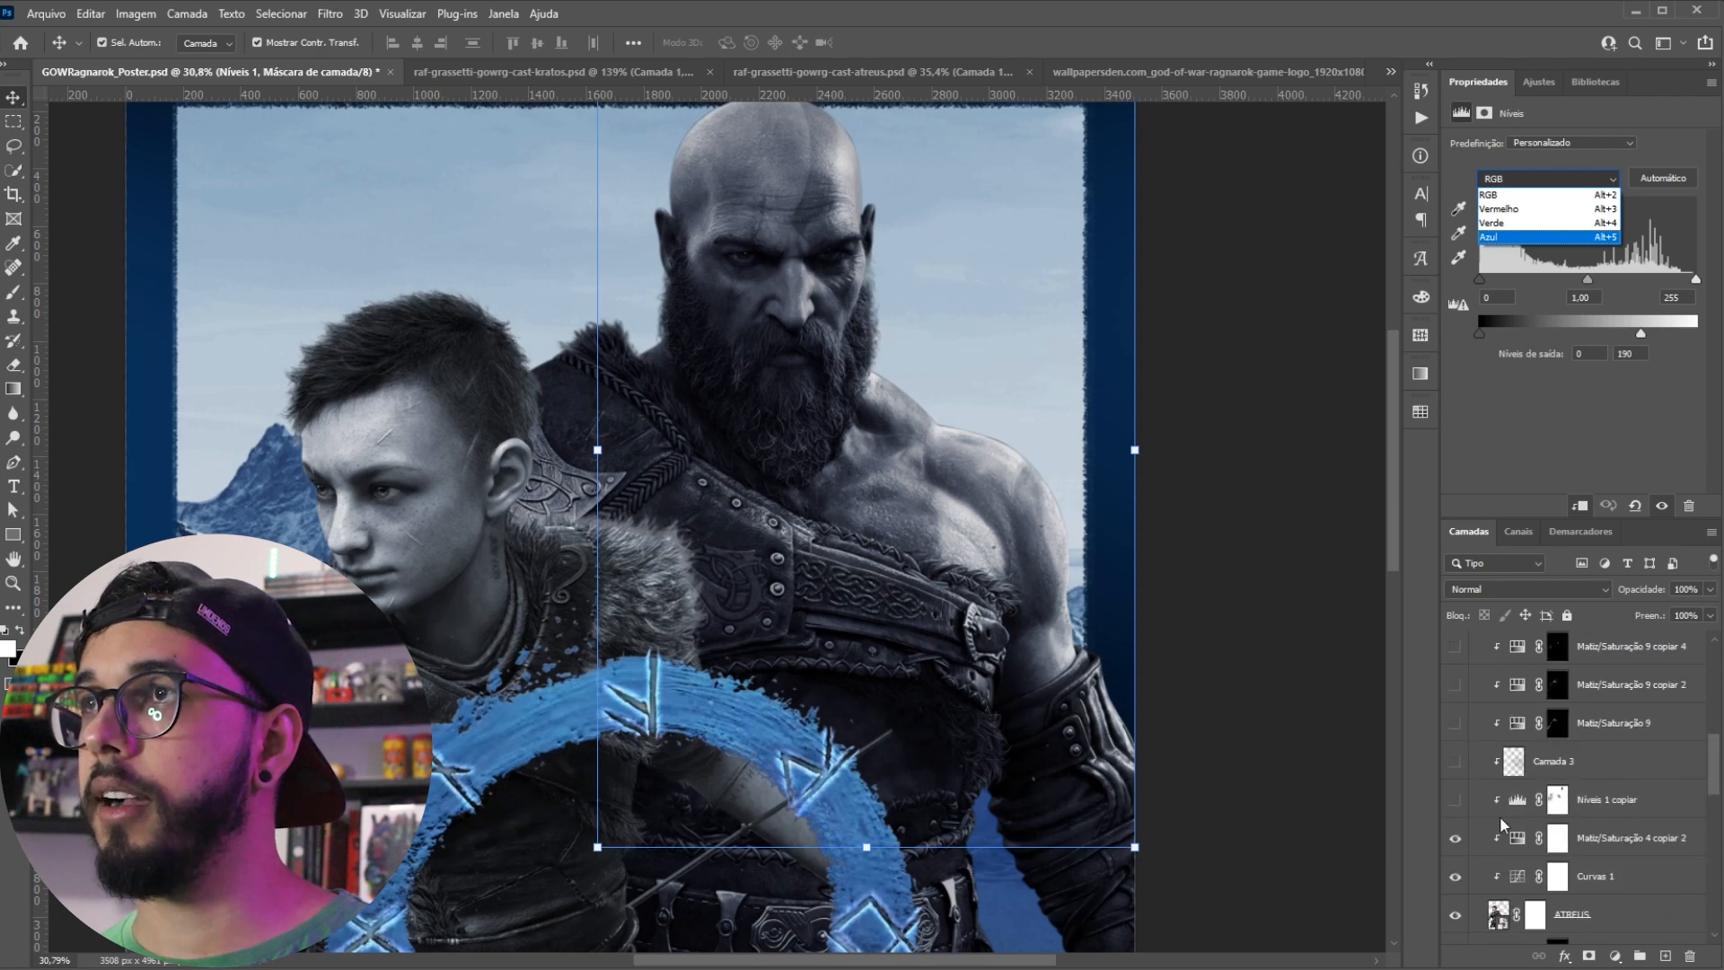
pyautogui.click(1482, 781)
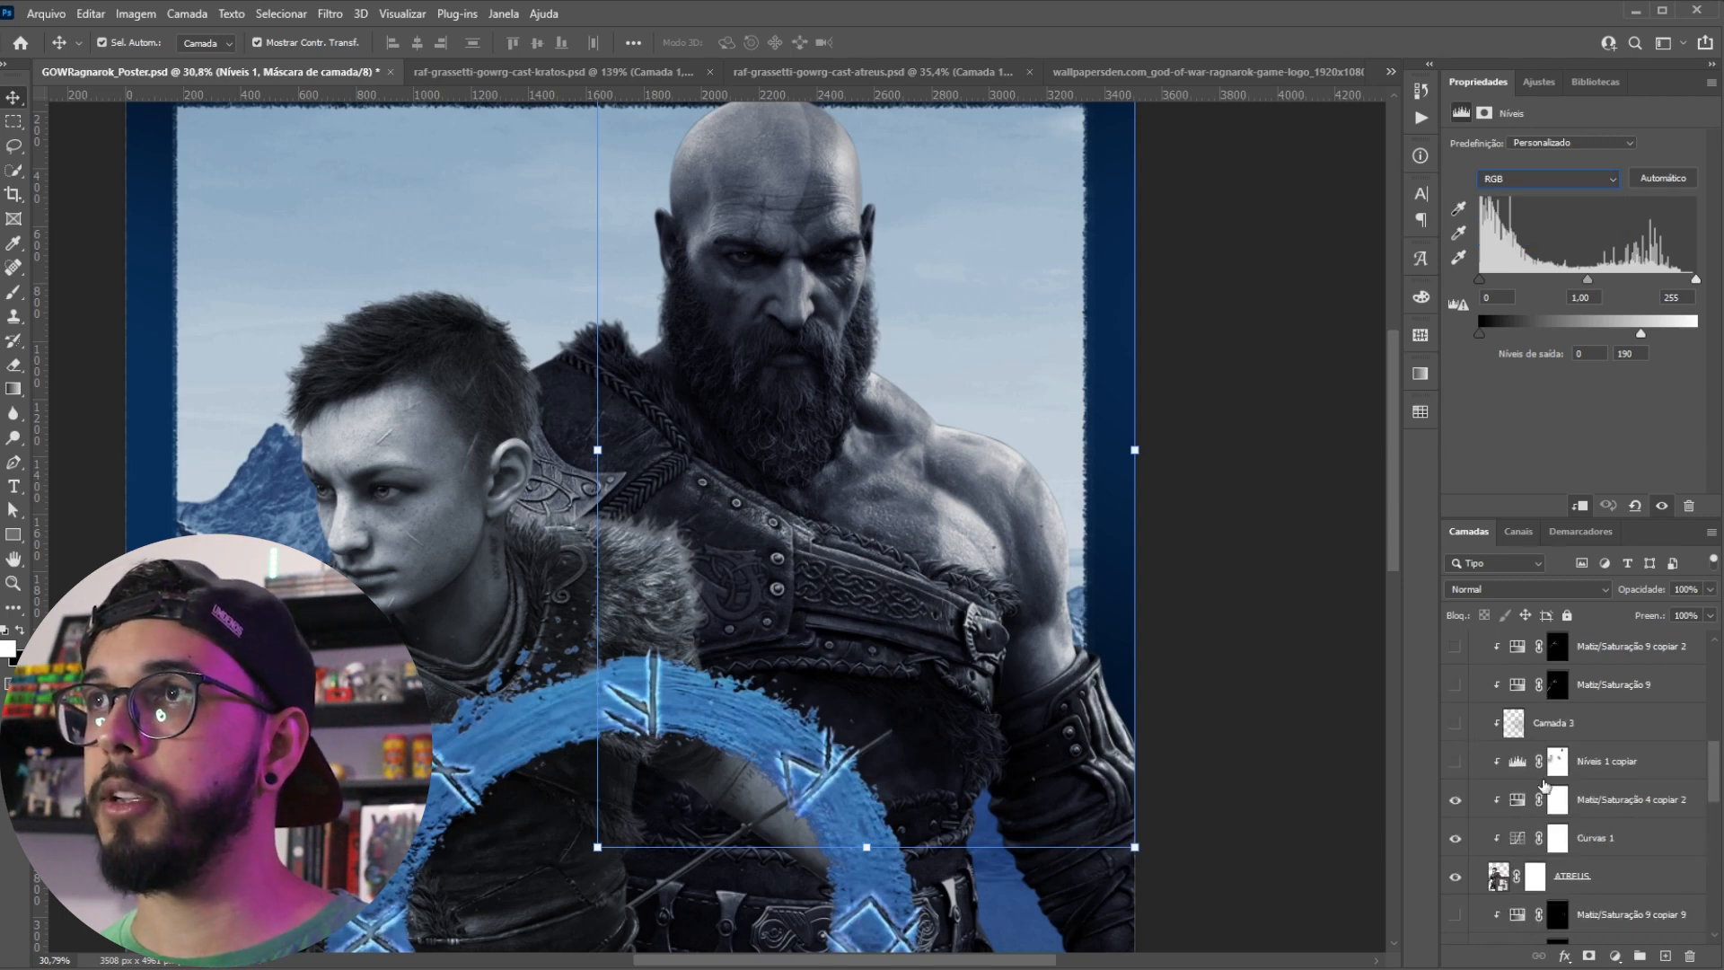
# Step: Show the Níveis 1 copiar and Camada 3 layers clipped to Atreus
pyautogui.click(1455, 761)
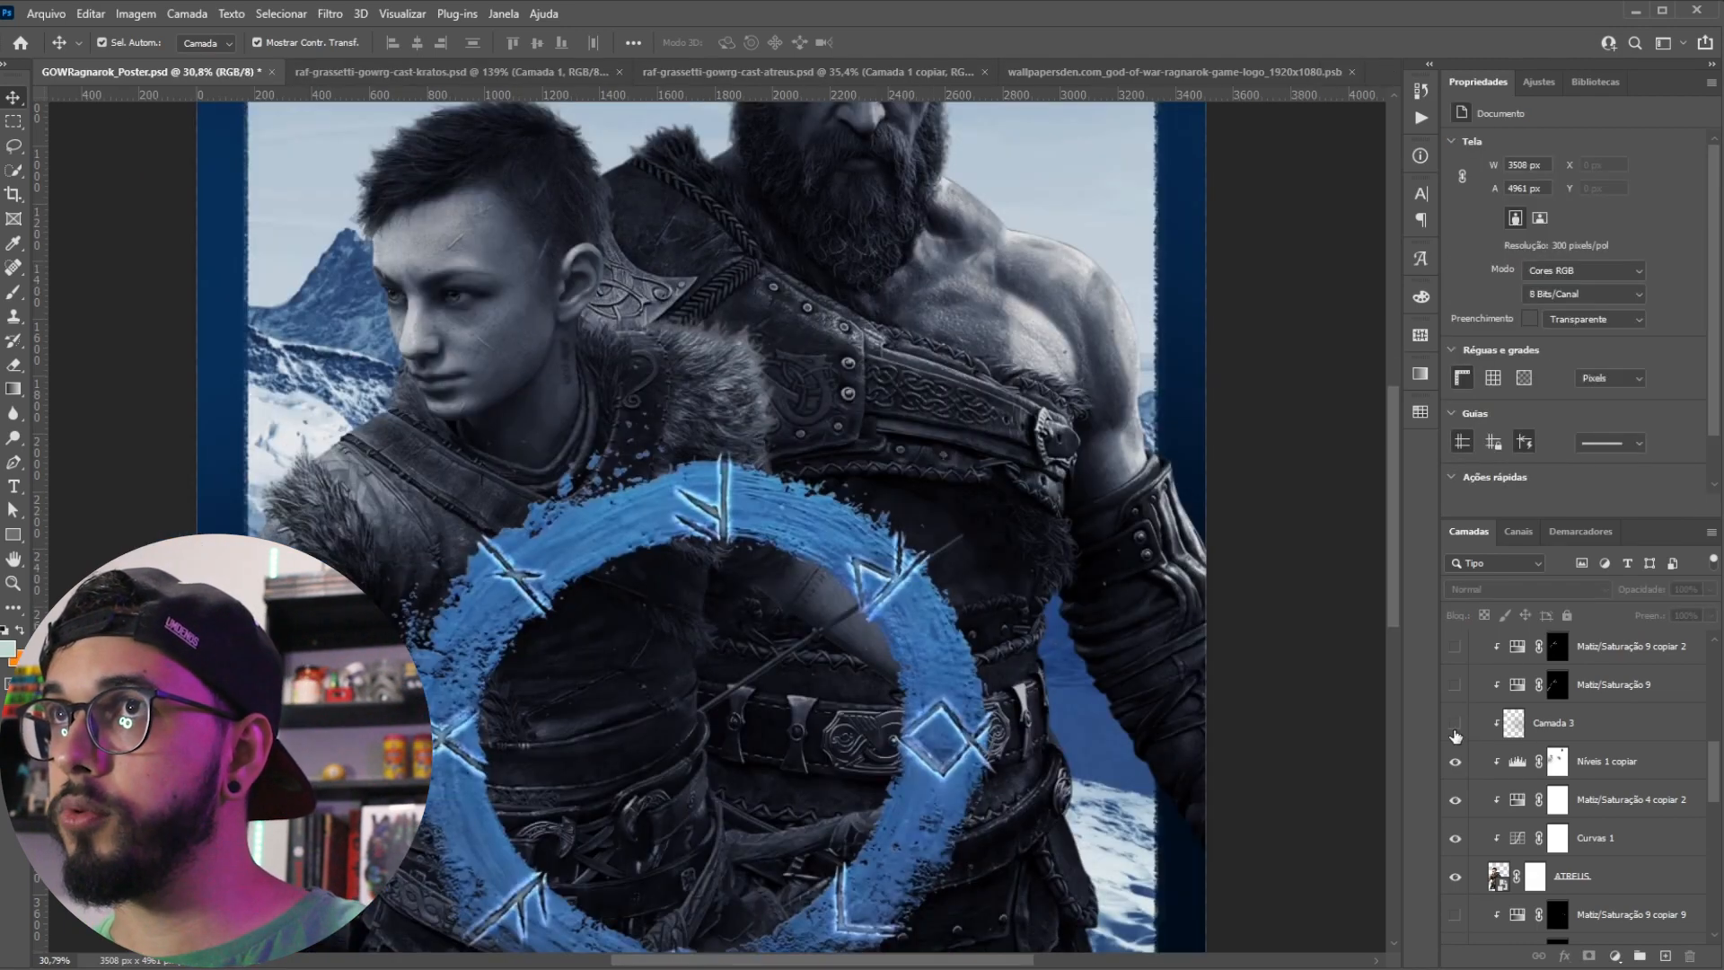
pyautogui.click(1456, 722)
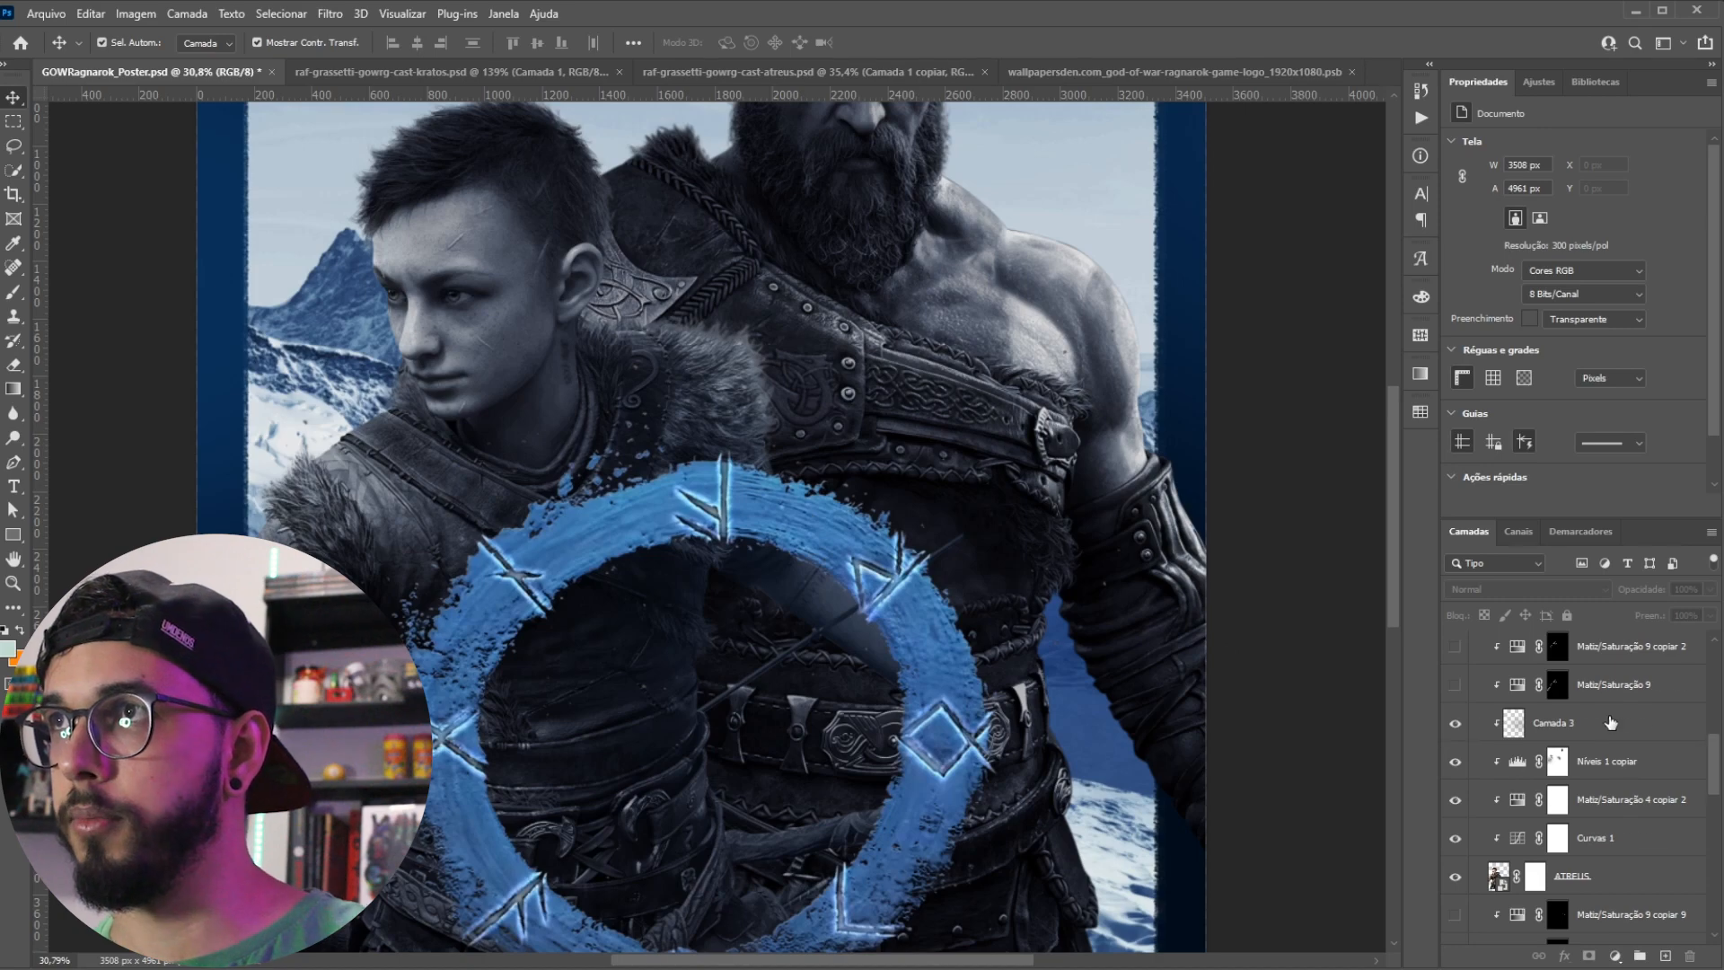
pyautogui.scroll(1, 1437, 739)
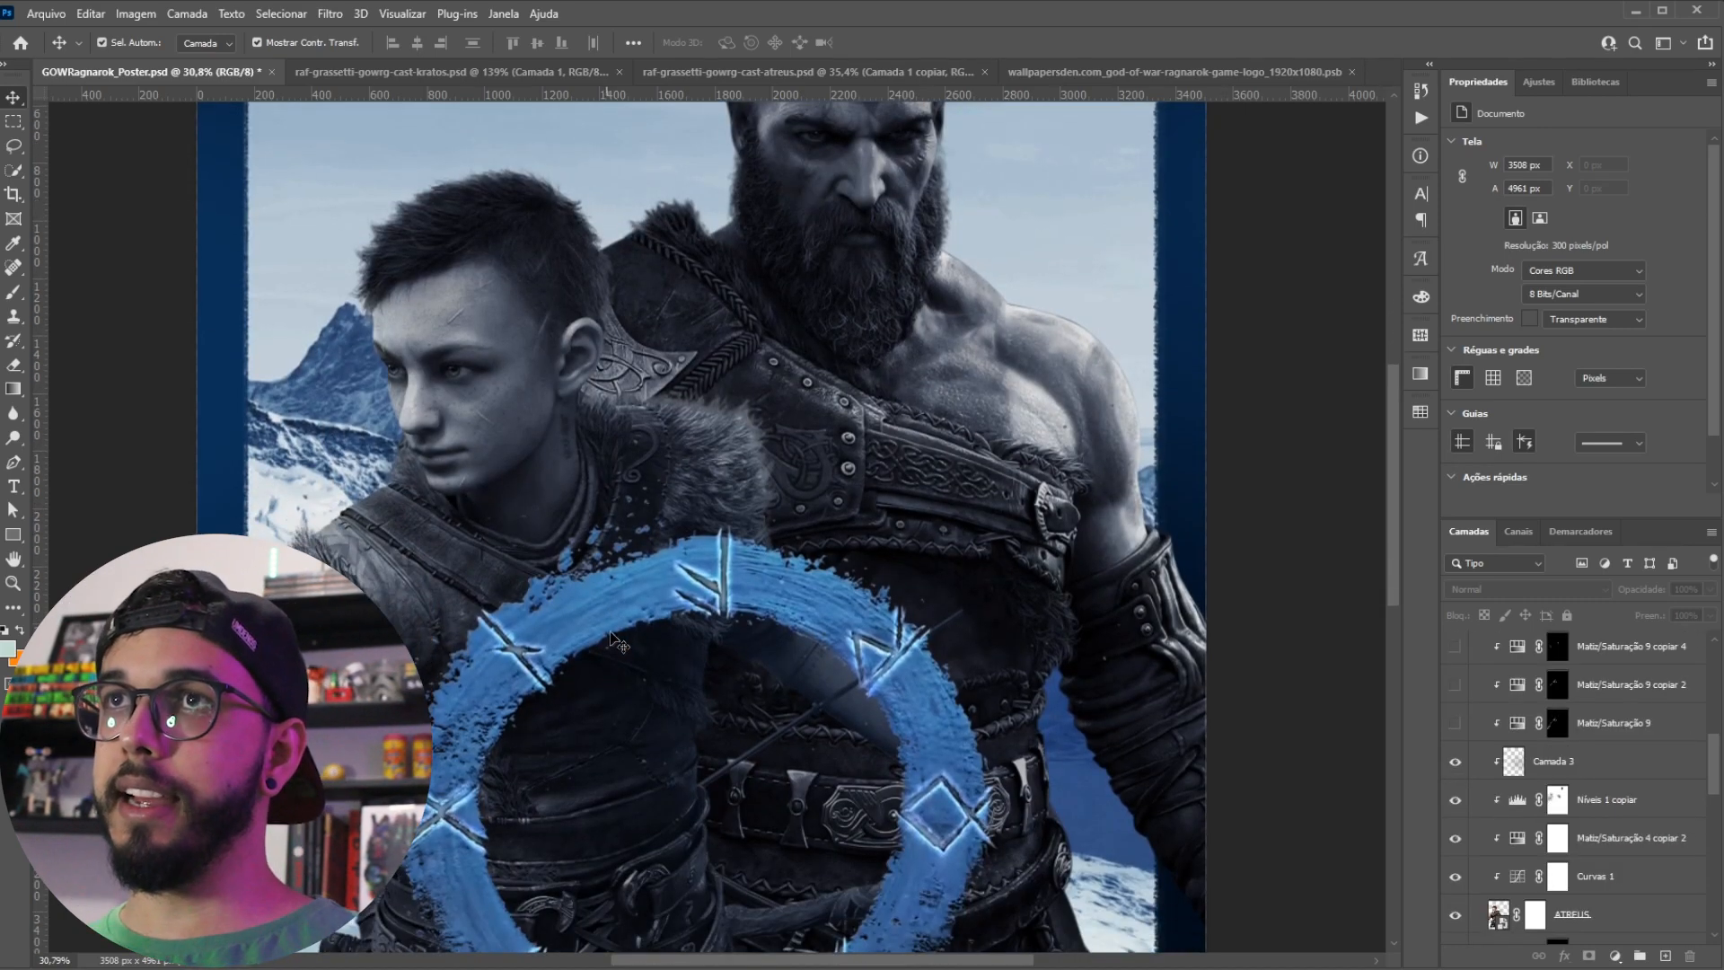
# Step: Select the Ragnarök icon, show the AZUL layer clipped to it, and toggle AZUL off and on to compare
pyautogui.click(609, 675)
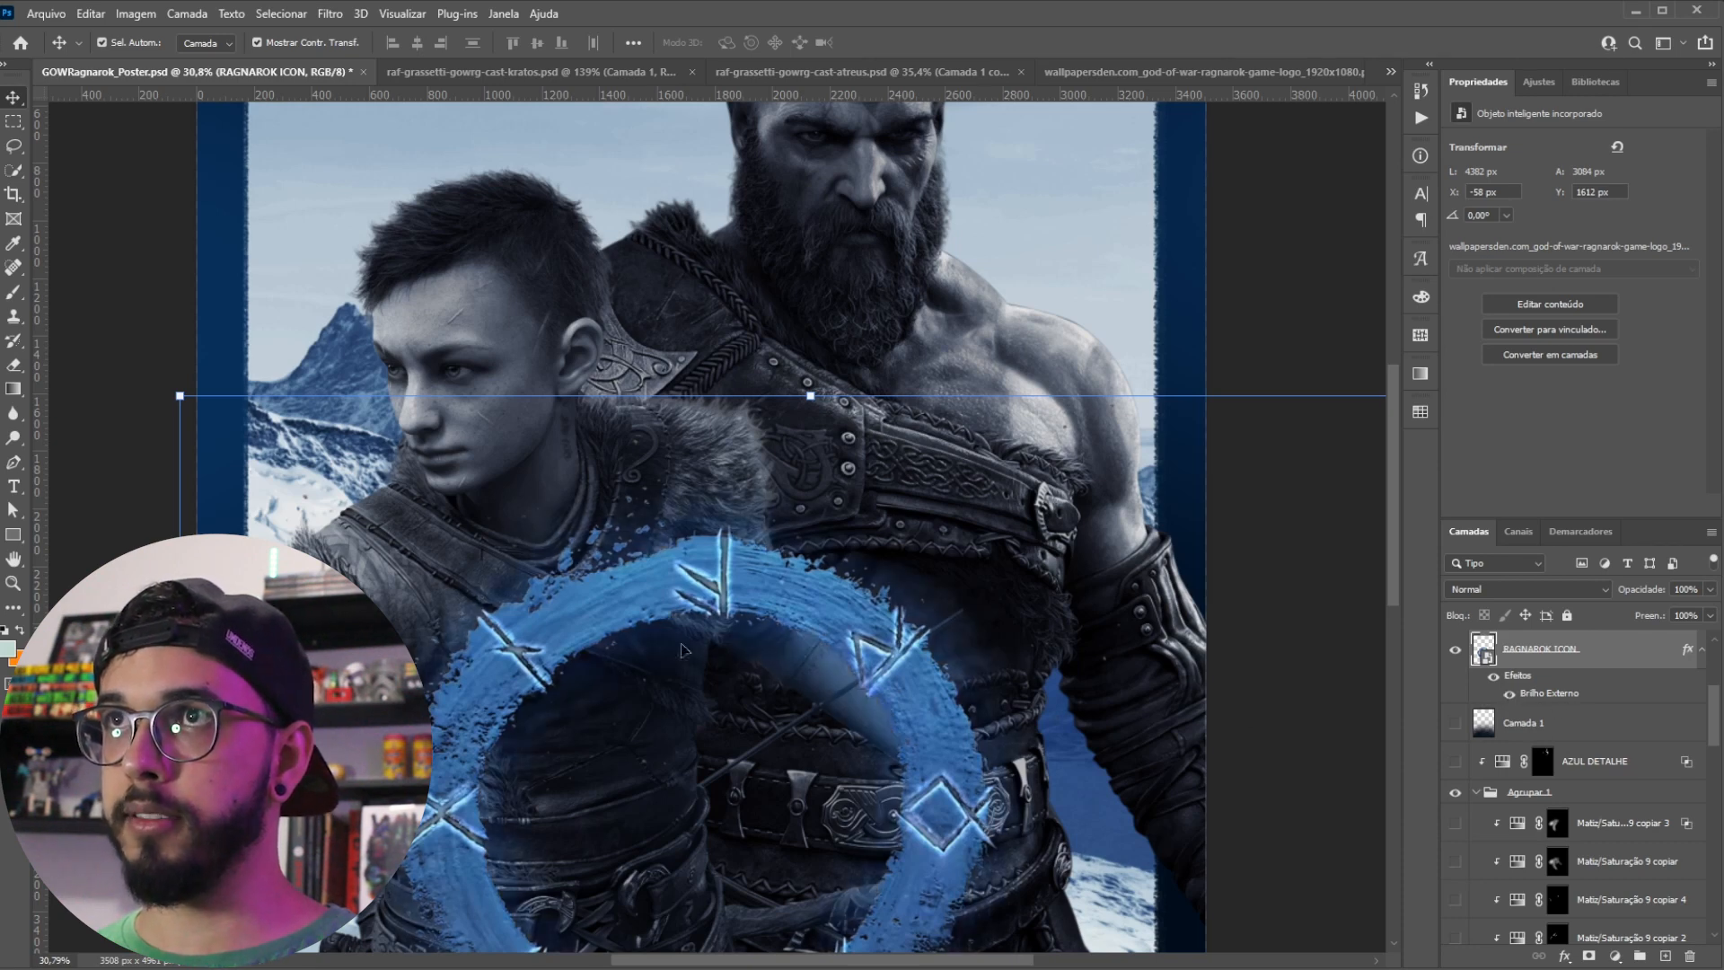
pyautogui.scroll(2, 1455, 732)
pyautogui.click(1455, 727)
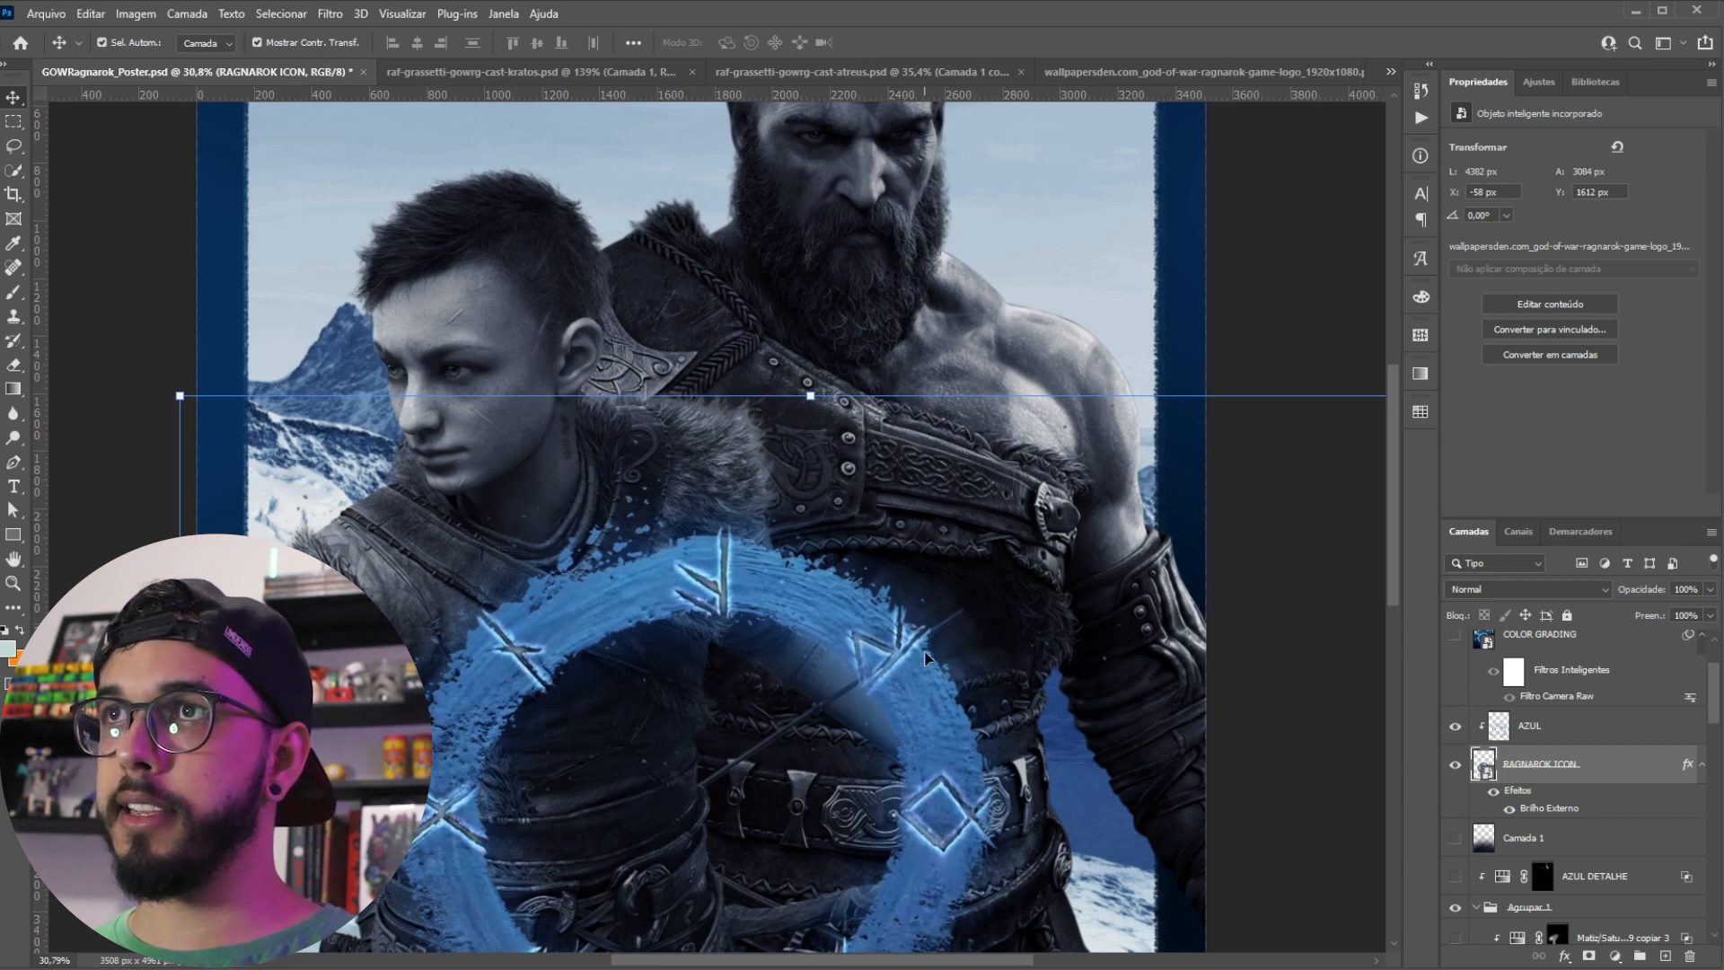
pyautogui.scroll(-1, 994, 781)
pyautogui.scroll(-5, 995, 782)
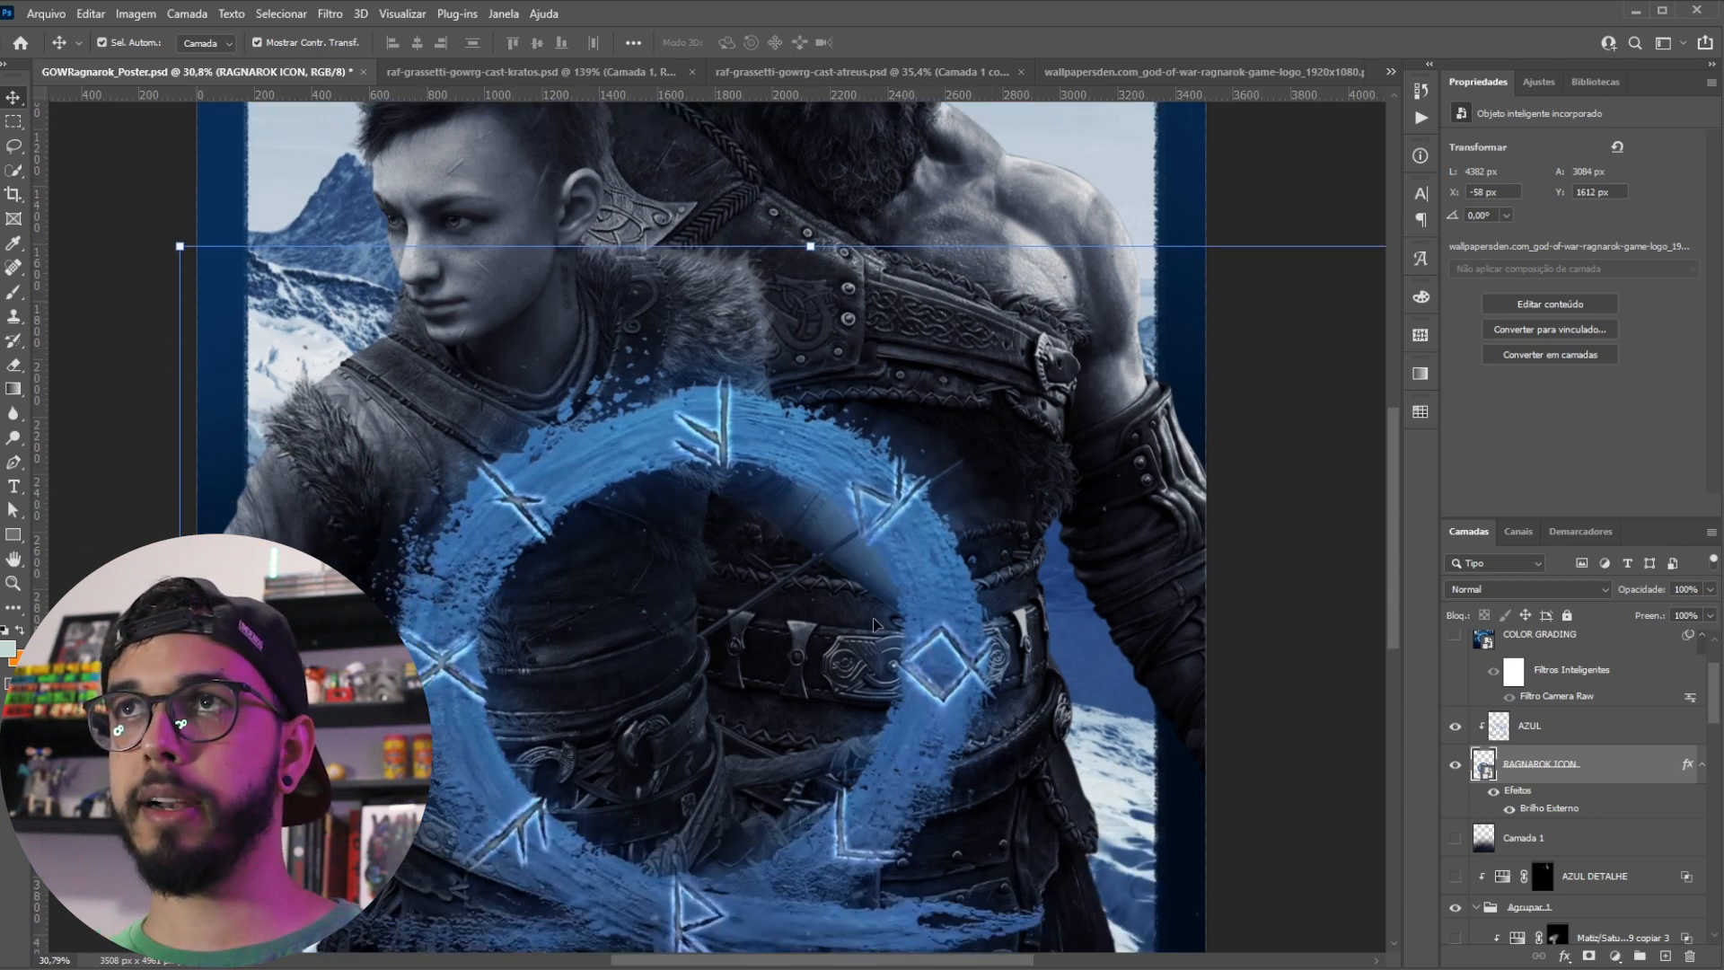
pyautogui.click(1454, 724)
pyautogui.click(1455, 724)
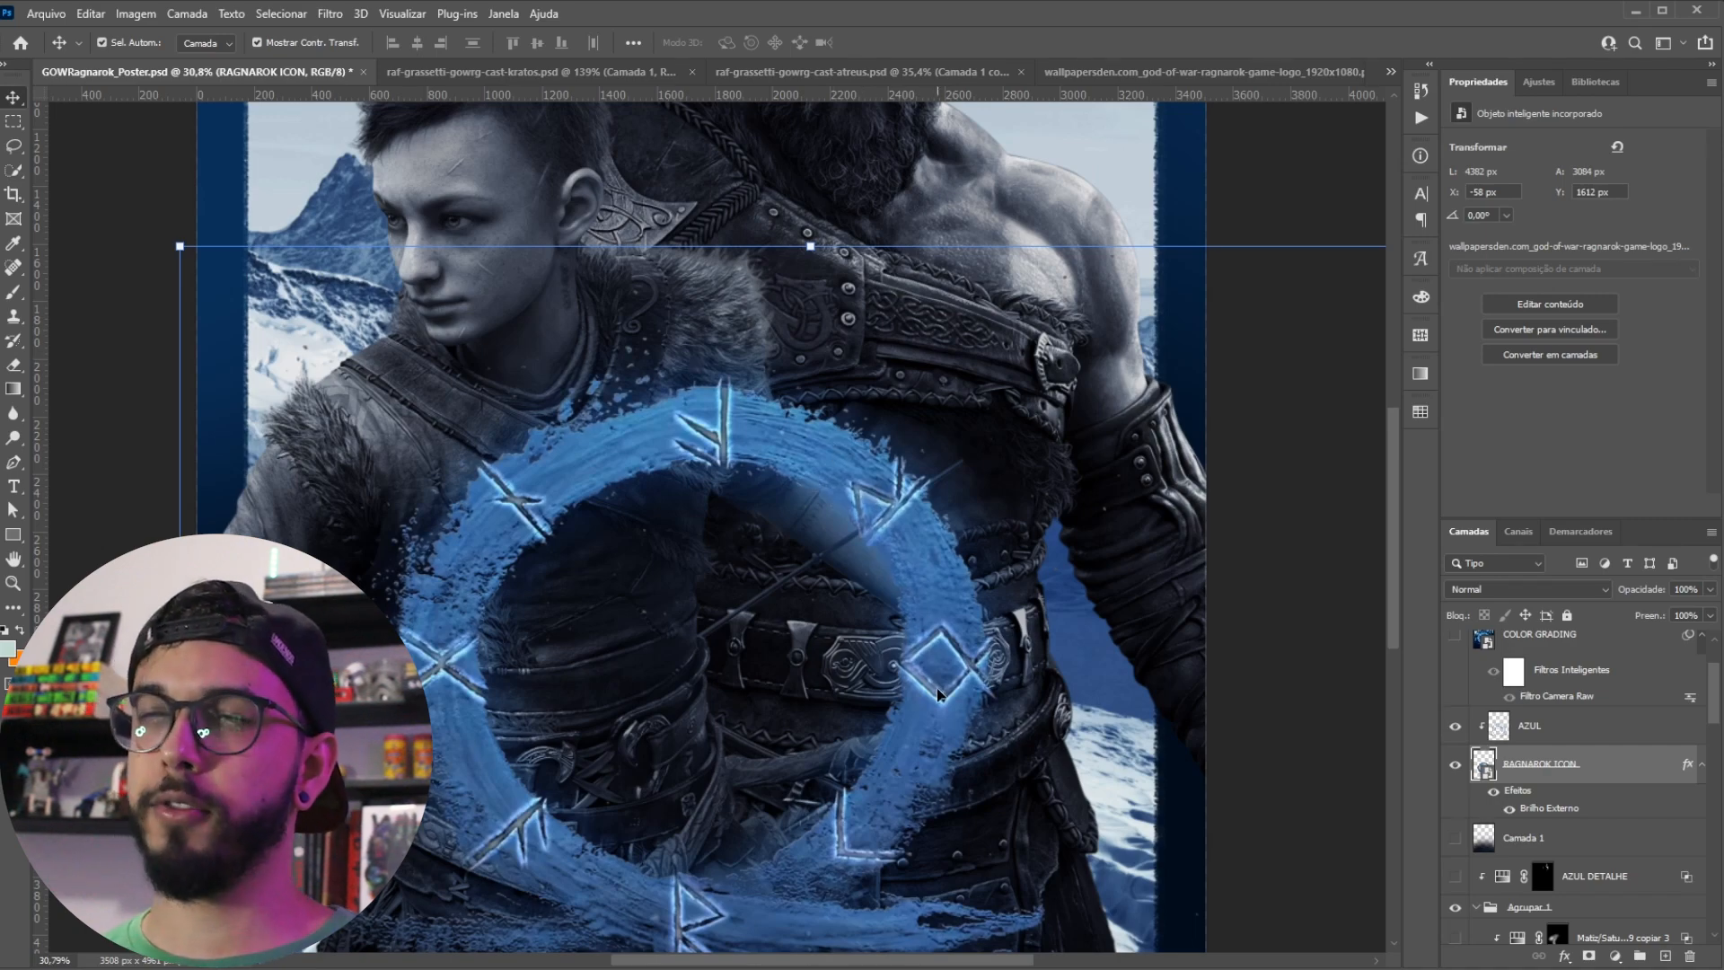
# Step: Examine the lighting on Atreus and Kratos and look through their hidden masked Matiz/Saturação 9 layers
pyautogui.scroll(-3, 966, 843)
pyautogui.scroll(4, 461, 672)
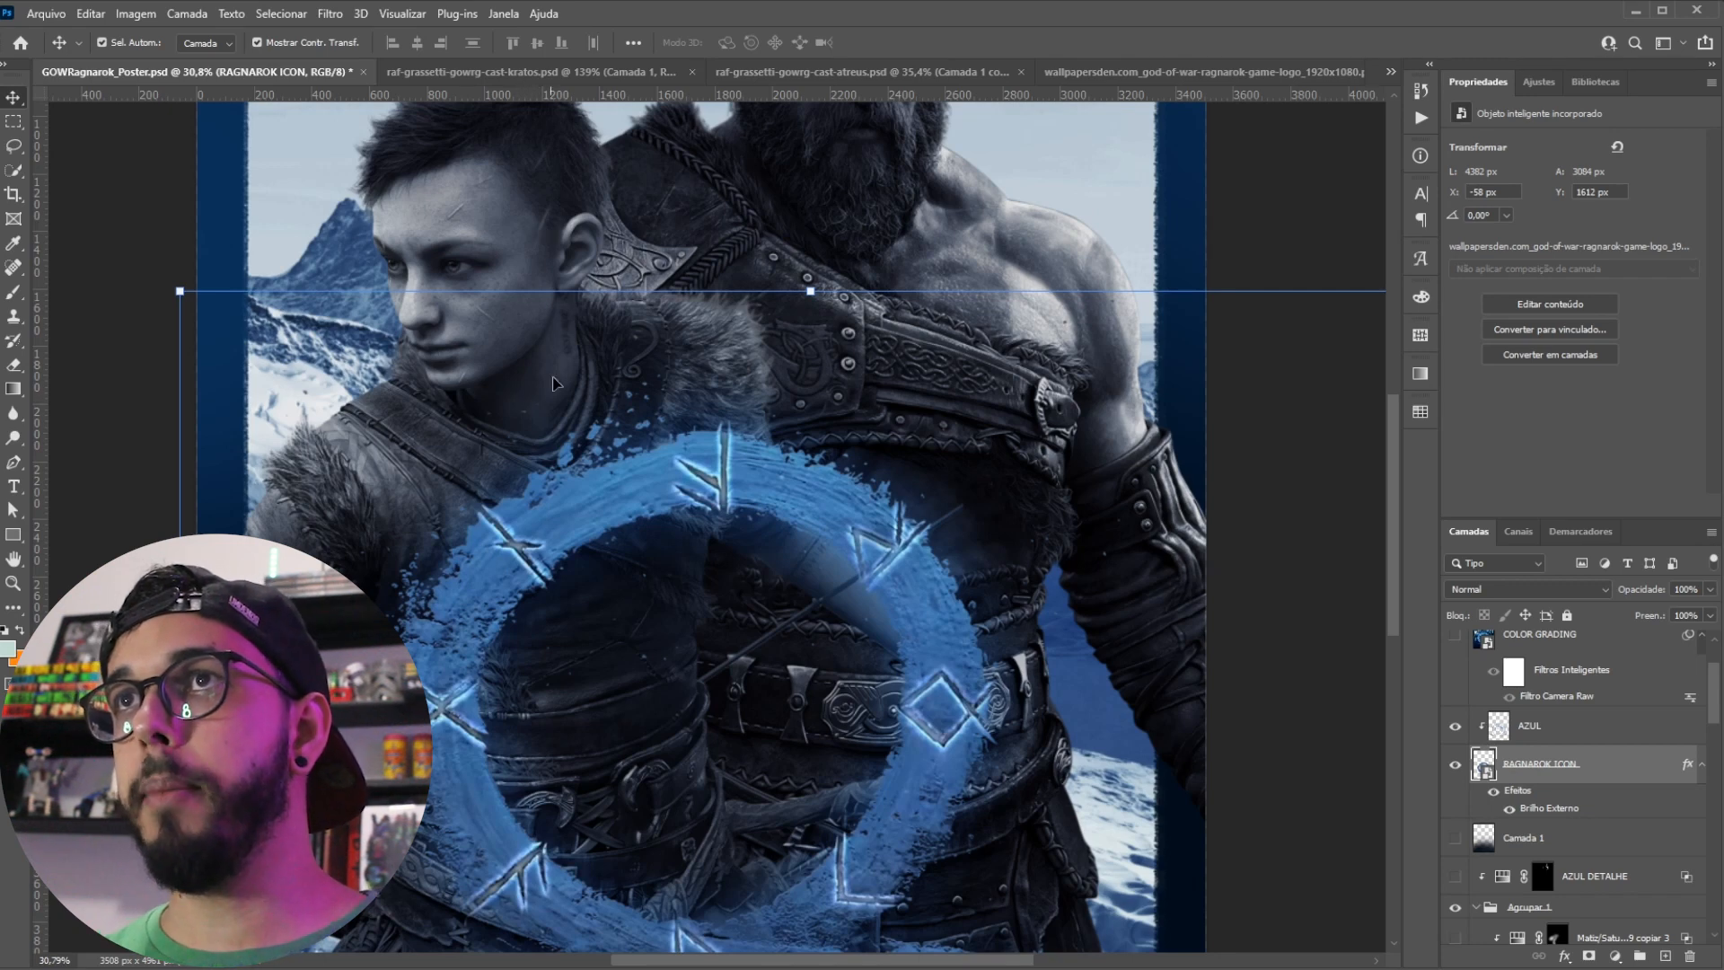
pyautogui.scroll(3, 862, 350)
pyautogui.scroll(-4, 1584, 823)
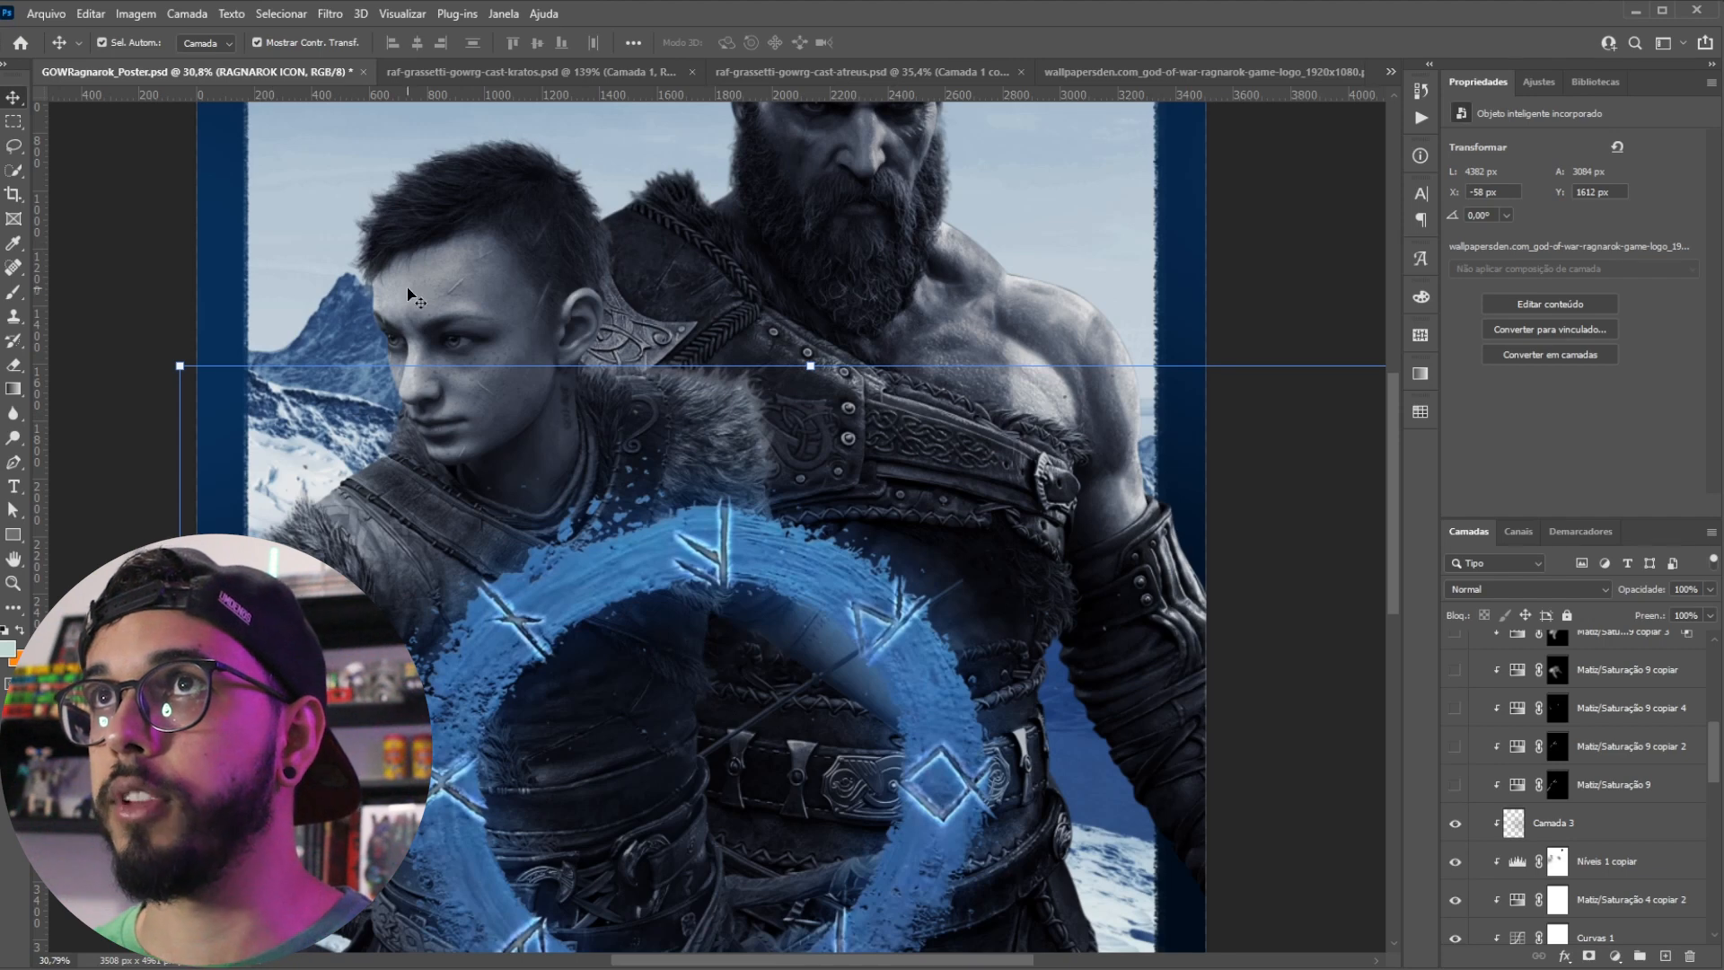
pyautogui.scroll(-3, 1603, 855)
pyautogui.scroll(-5, 1603, 855)
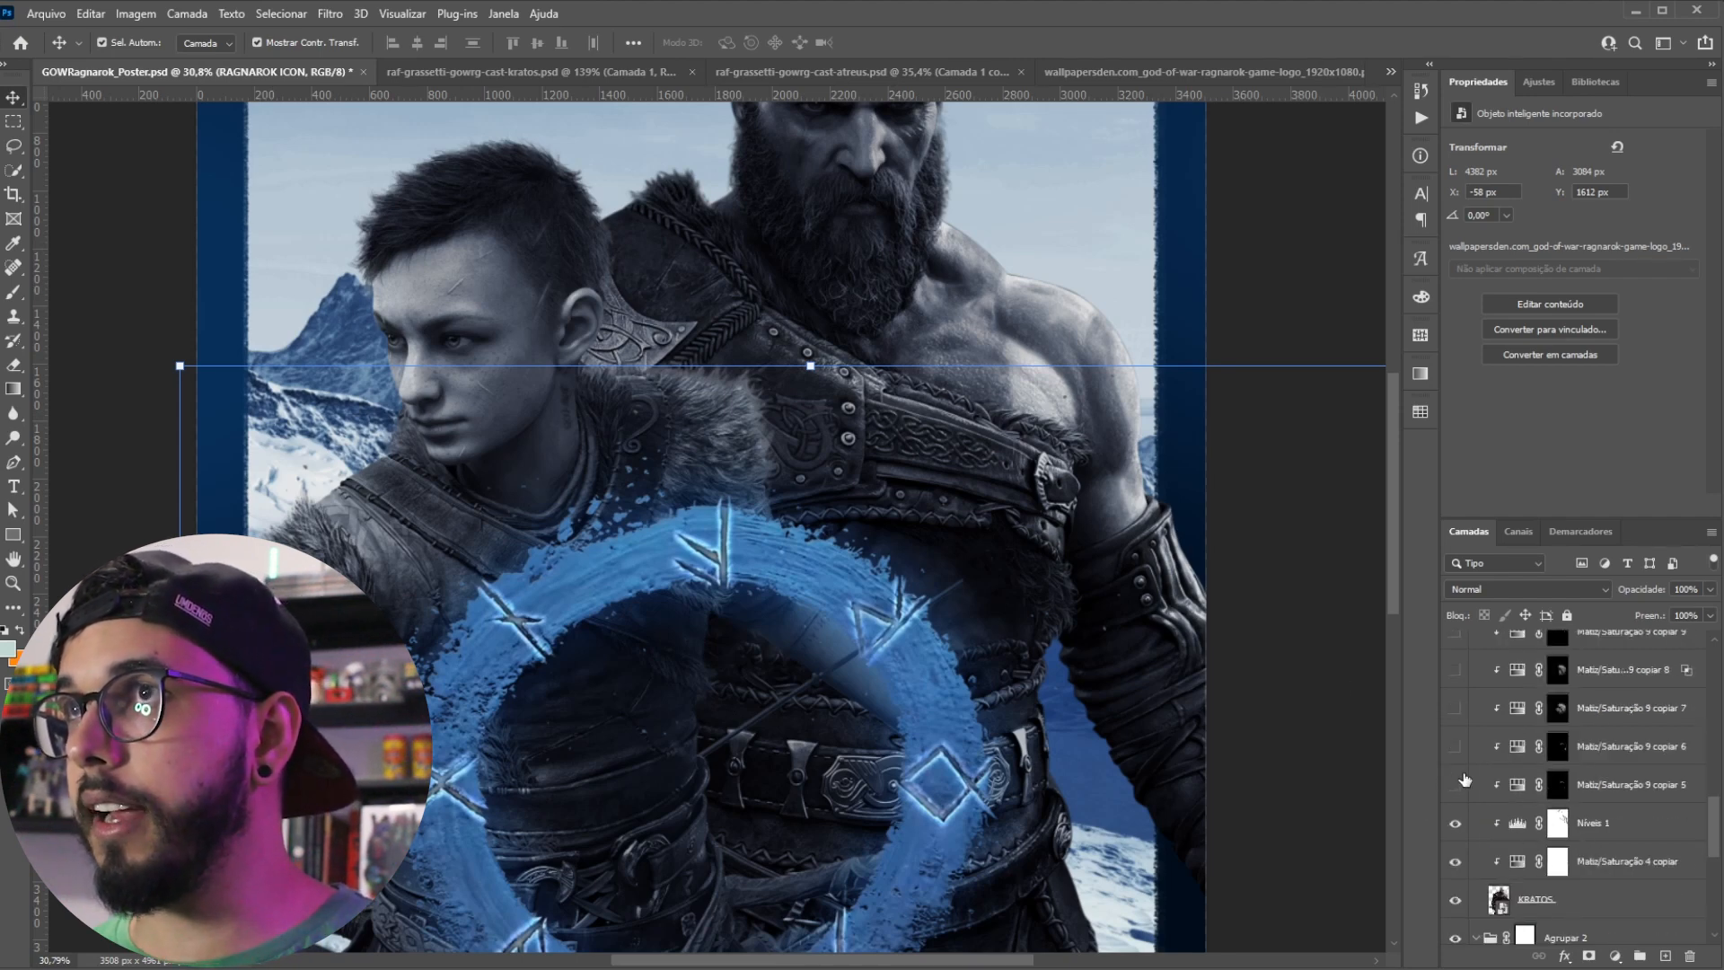
pyautogui.scroll(6, 1563, 799)
pyautogui.scroll(3, 1560, 799)
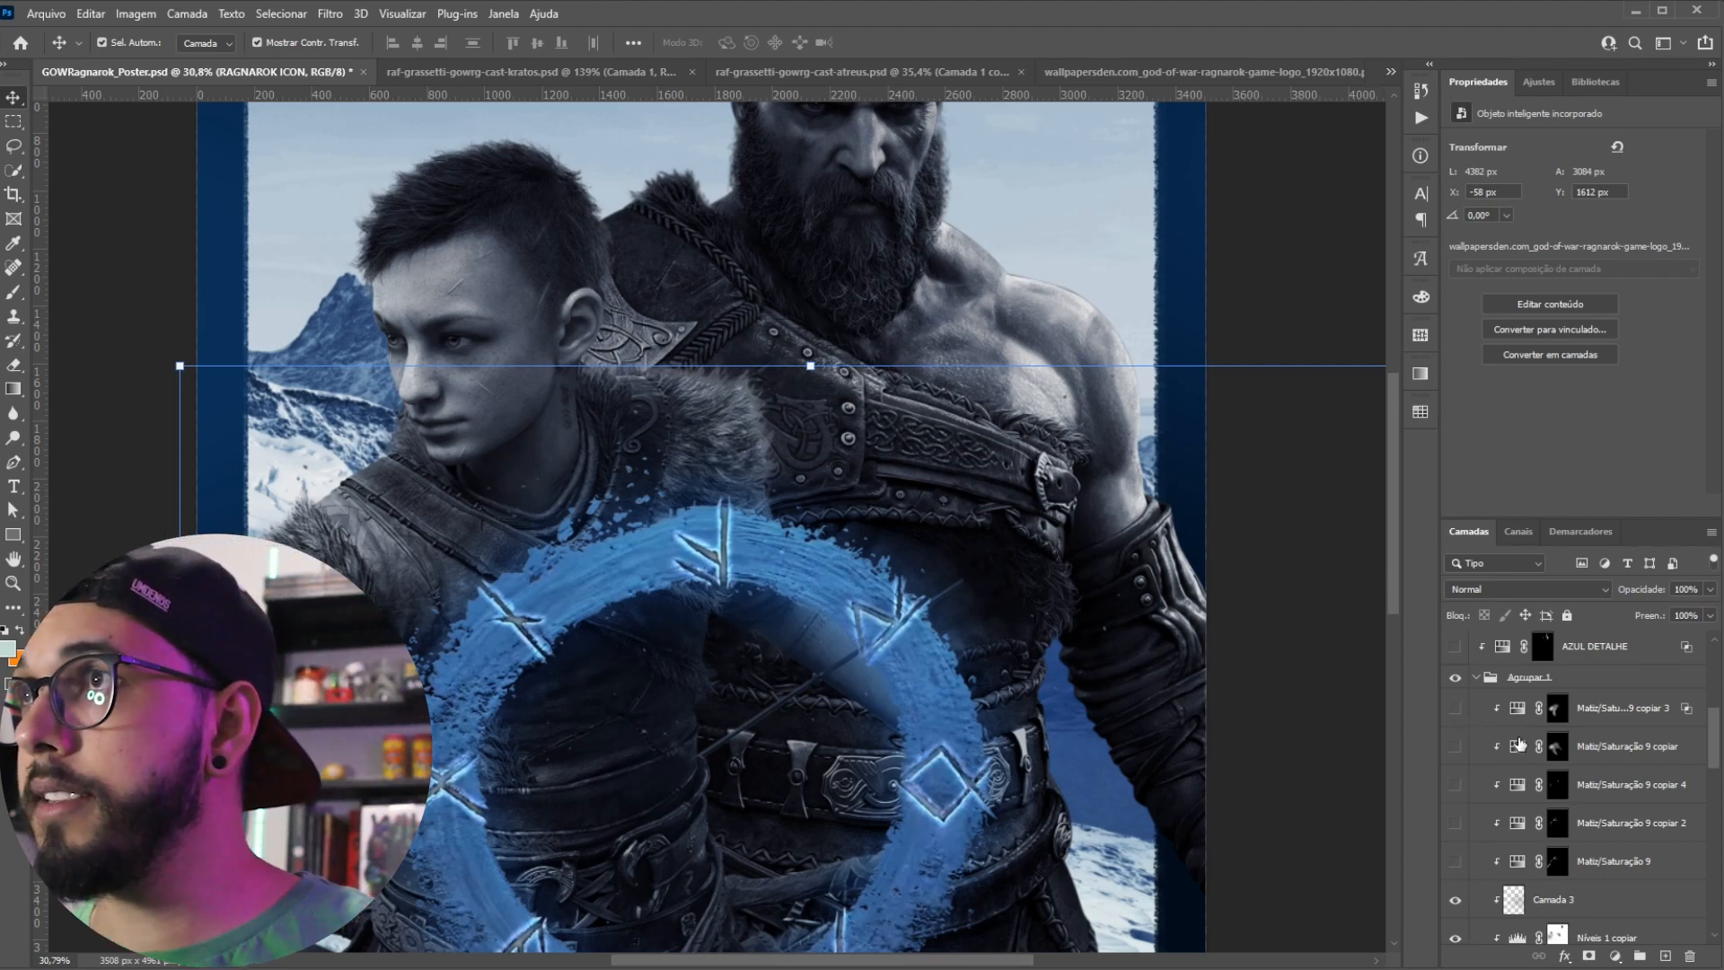
# Step: Show Matiz/Saturação 9 copiar and Matiz/Saturação 9 copiar 3 on Atreus, and hide Matiz/Saturação 9 copiar again to inspect the blue light
pyautogui.click(1455, 746)
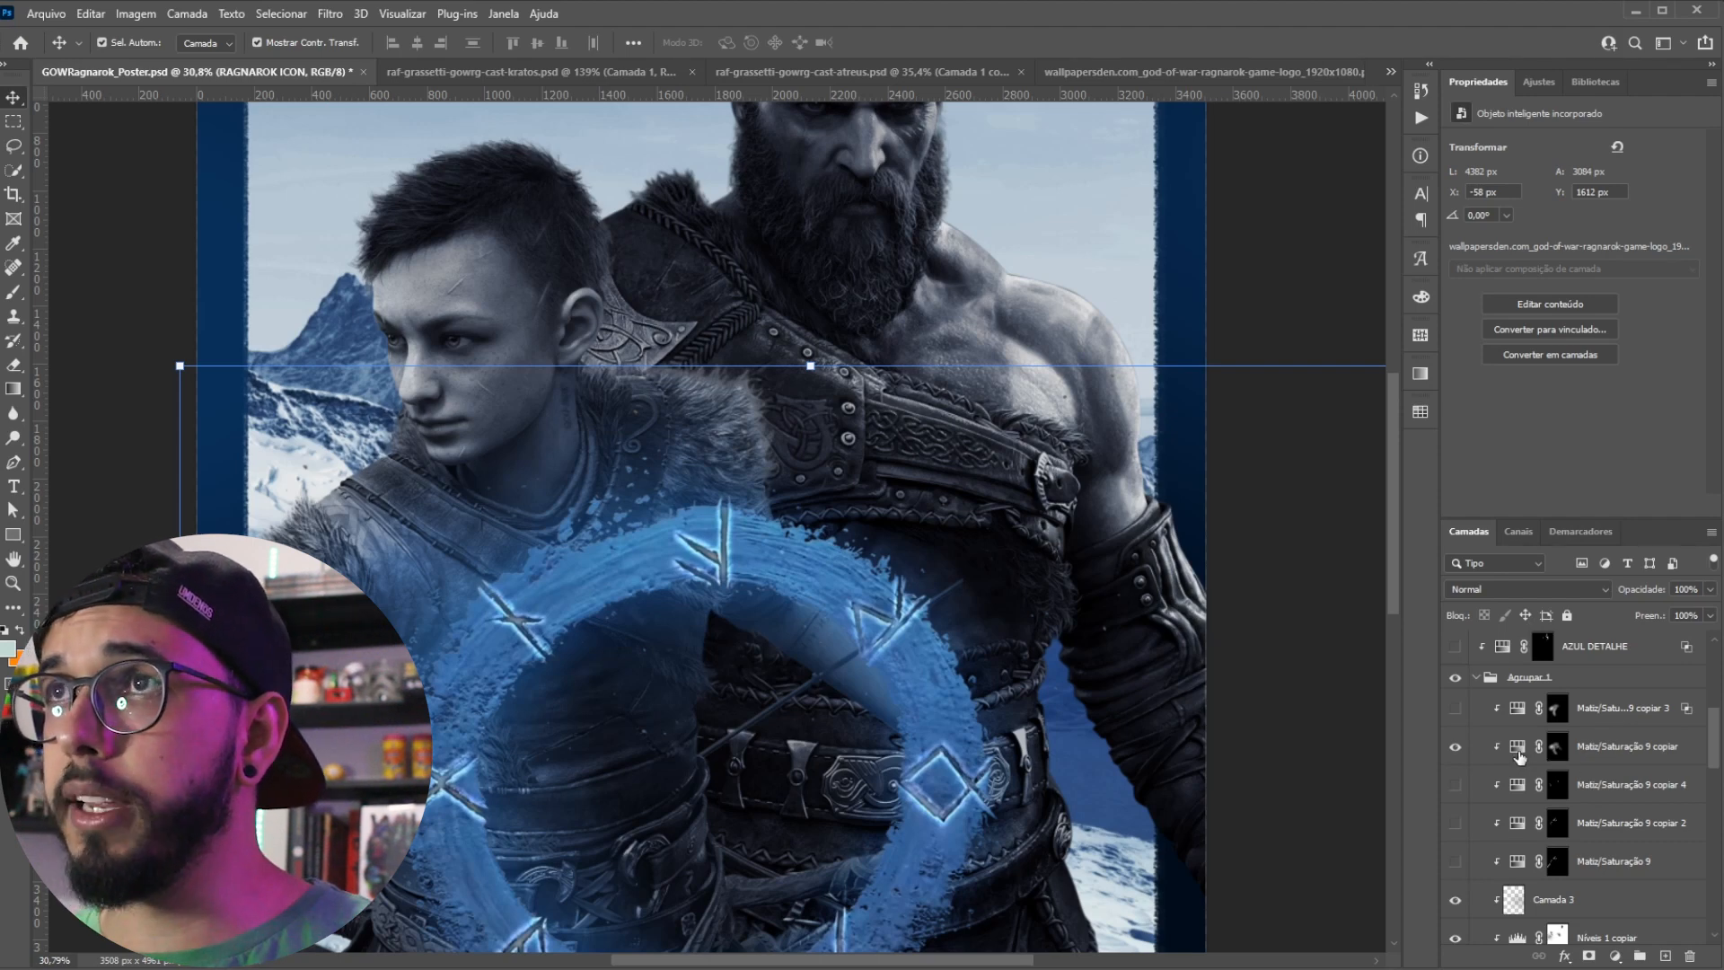
pyautogui.click(1454, 707)
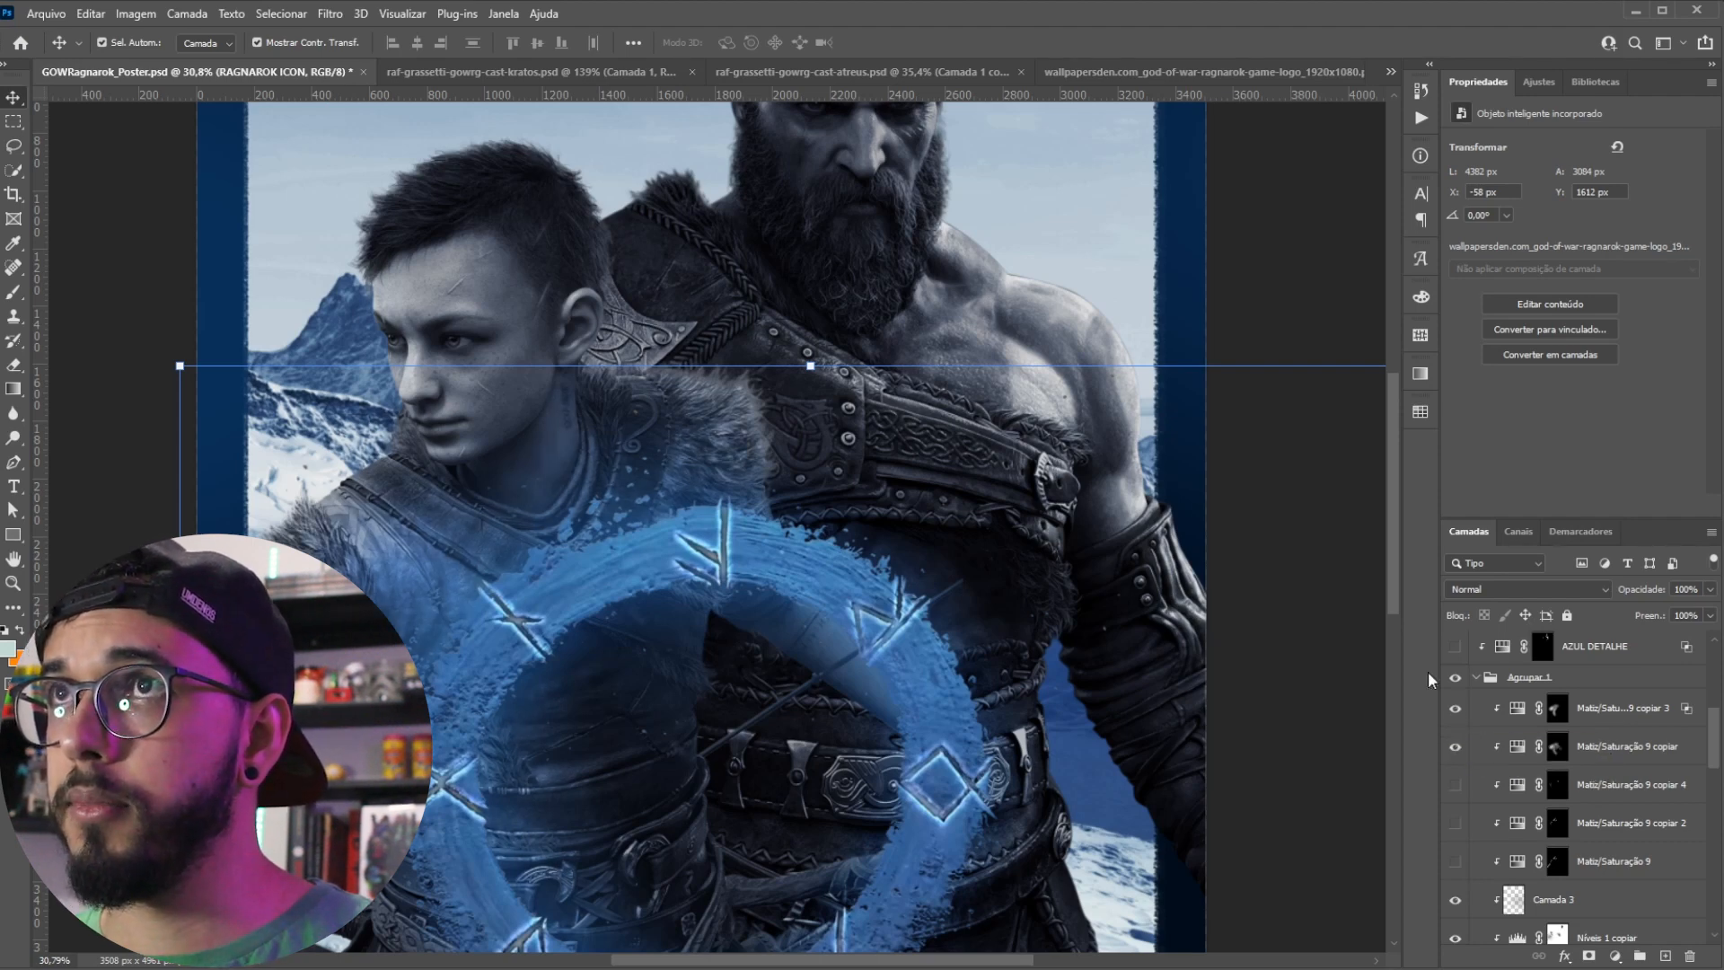
pyautogui.click(1455, 746)
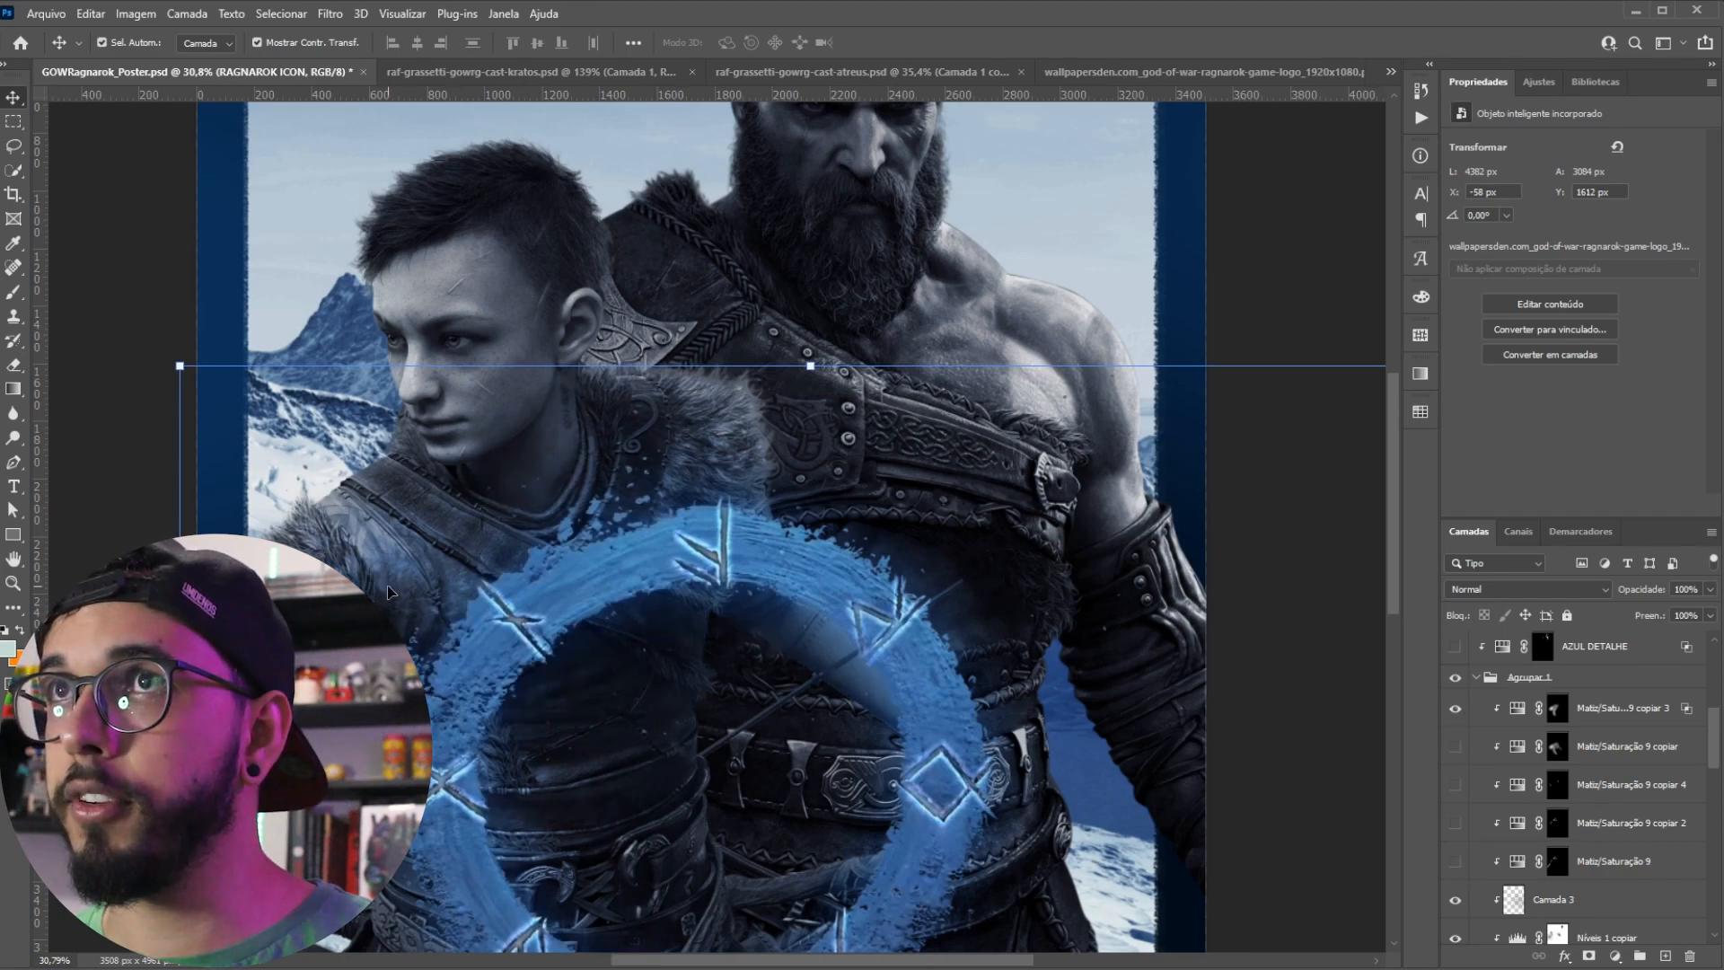
pyautogui.scroll(5, 388, 590)
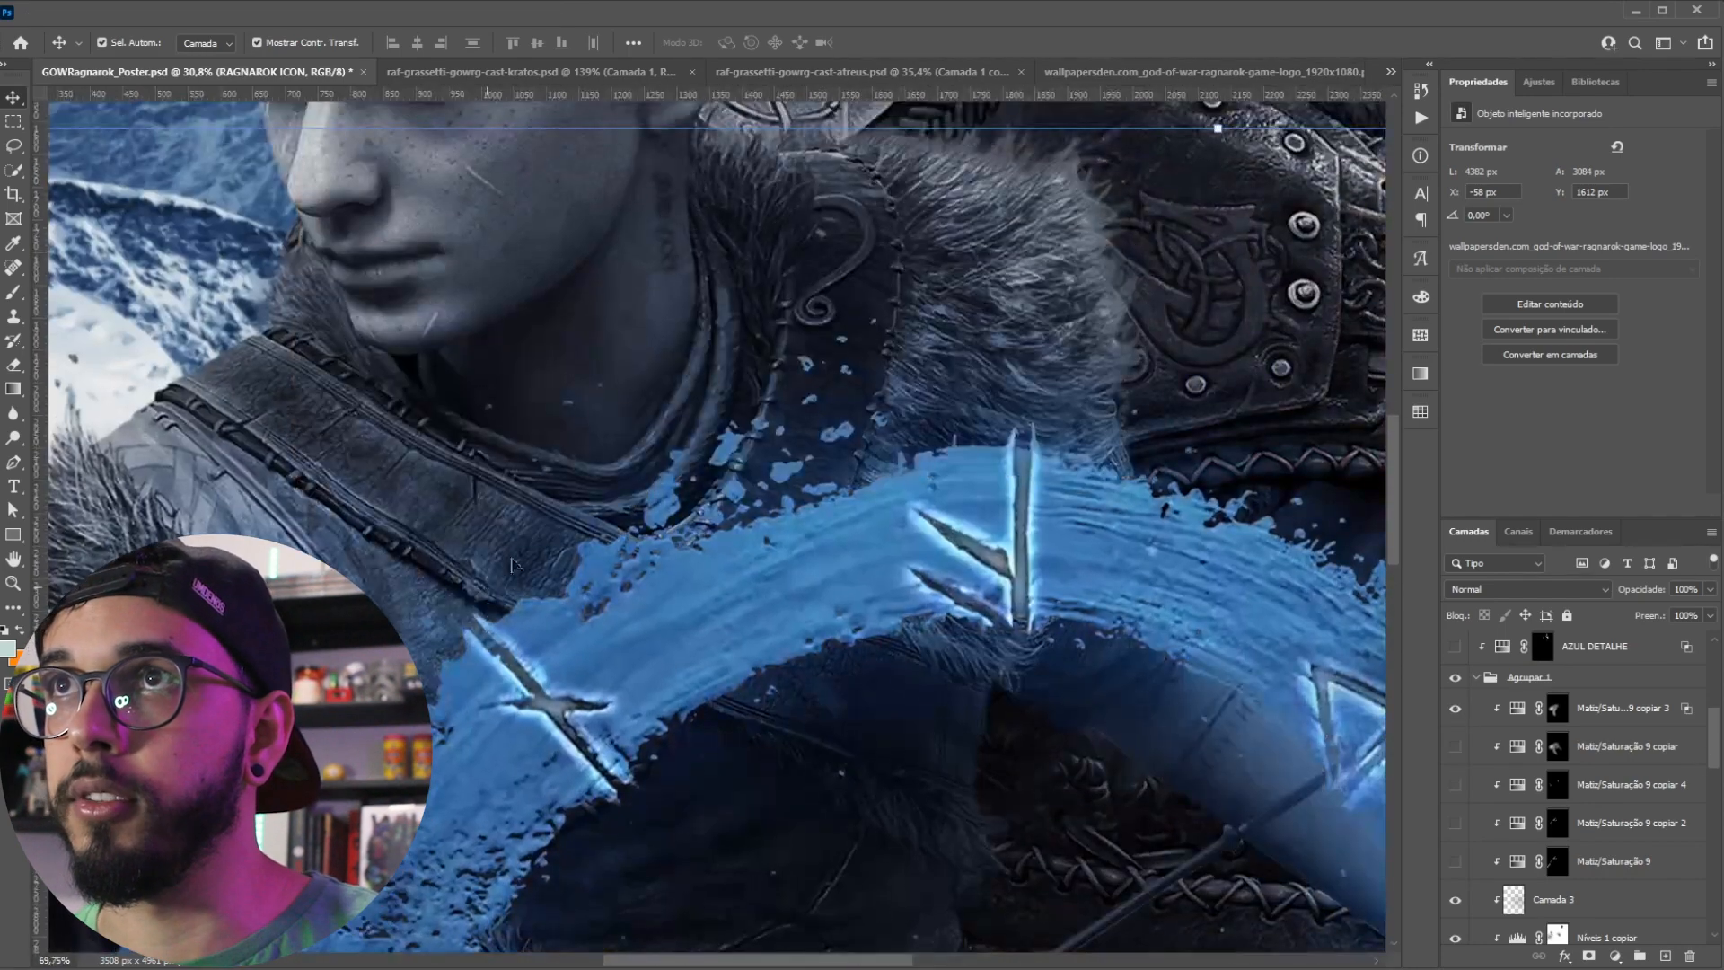
# Step: Show Matiz/Saturação 9 copiar without Matiz/Saturação 9 copiar 3 for comparison, and restore Matiz/Saturação 9 copiar 3 on Atreus
pyautogui.click(1455, 710)
pyautogui.click(1456, 746)
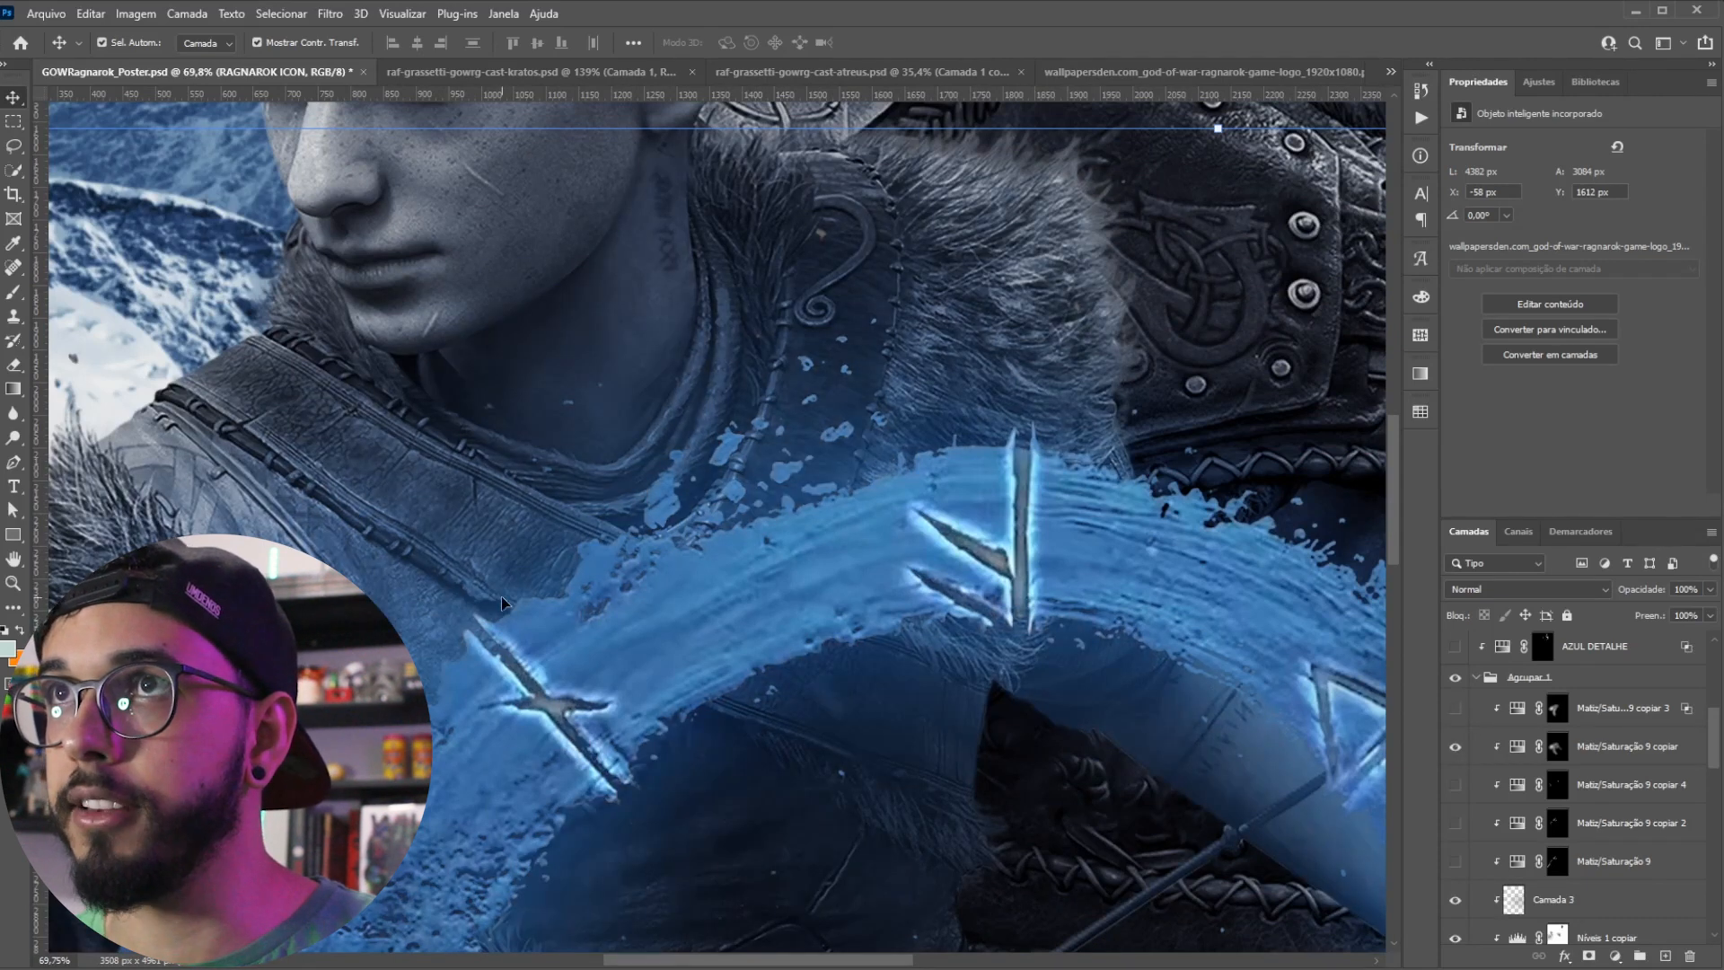
pyautogui.click(1456, 709)
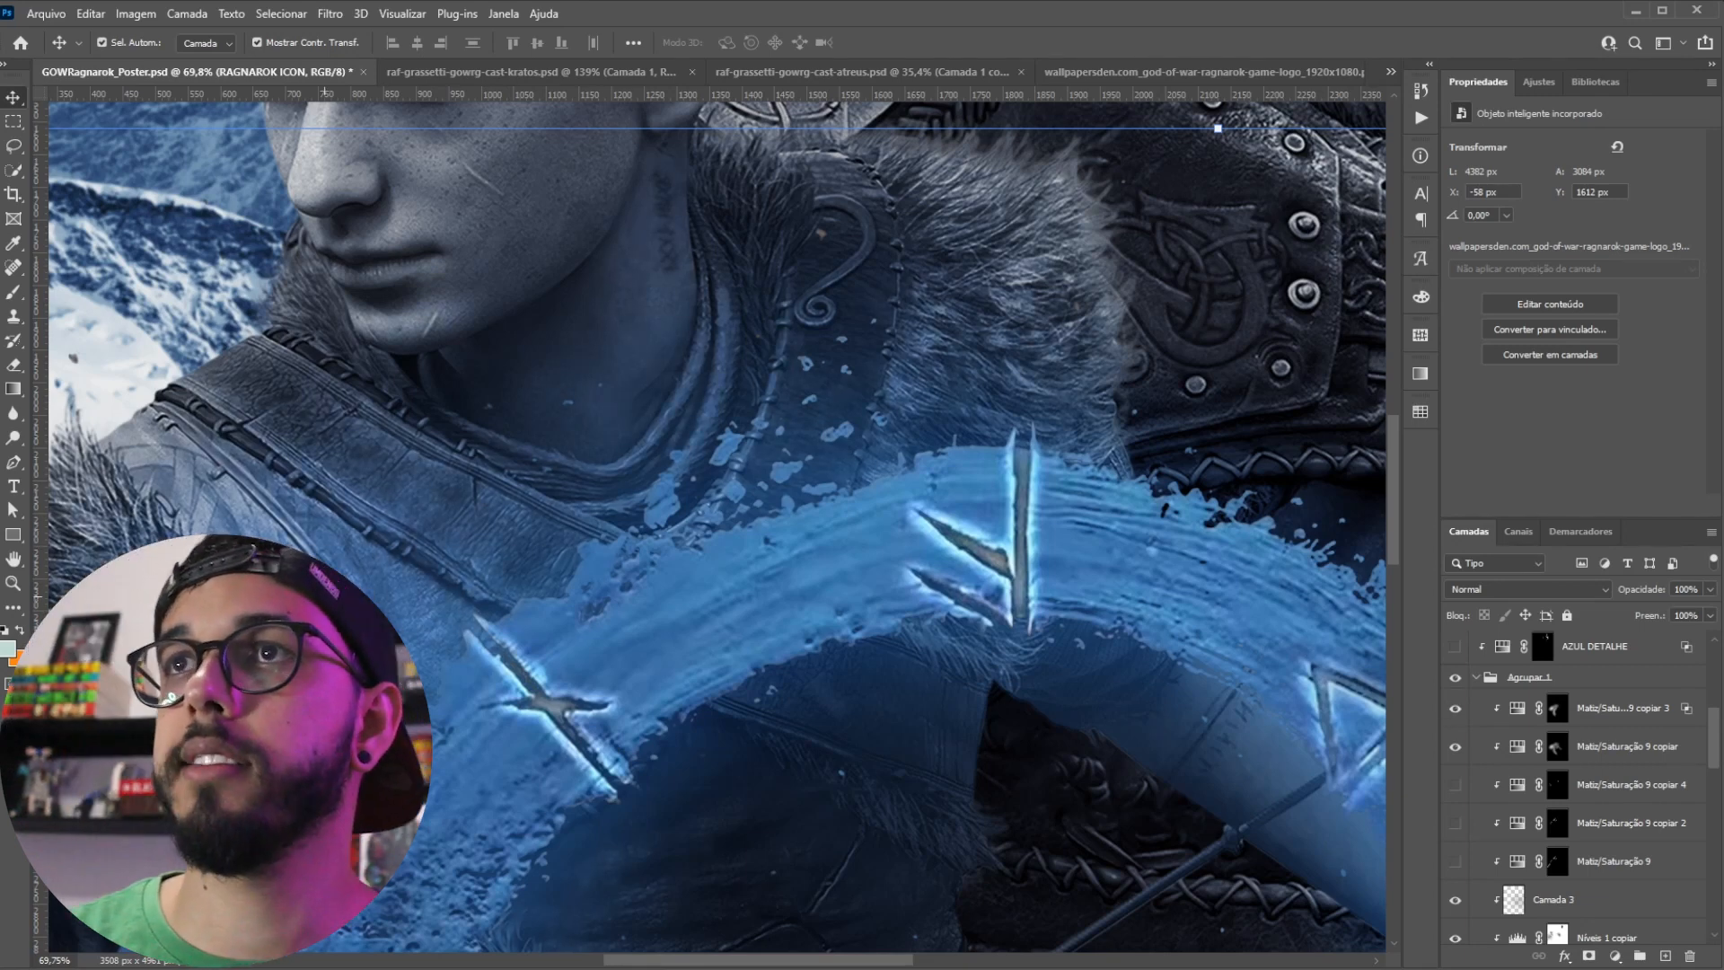
# Step: Review the Blend If settings of Matiz/Saturação 9 copiar 3 without changing them, and check the blue light across both characters
pyautogui.doubleClick(1699, 711)
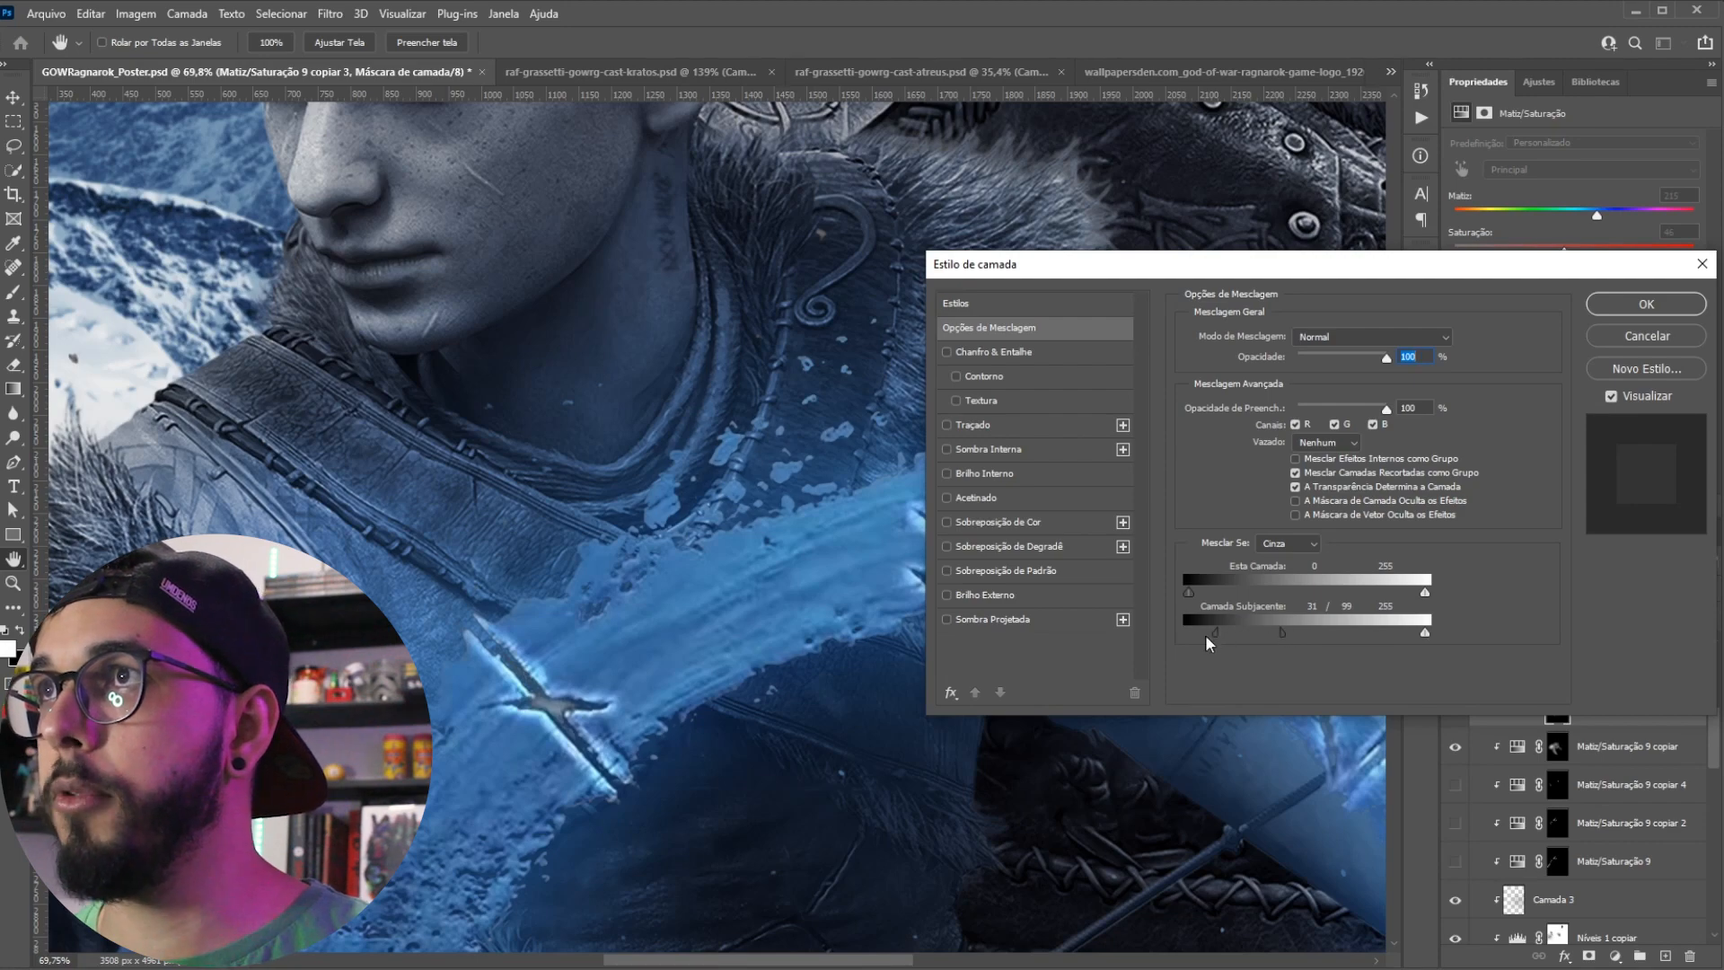
pyautogui.click(1685, 334)
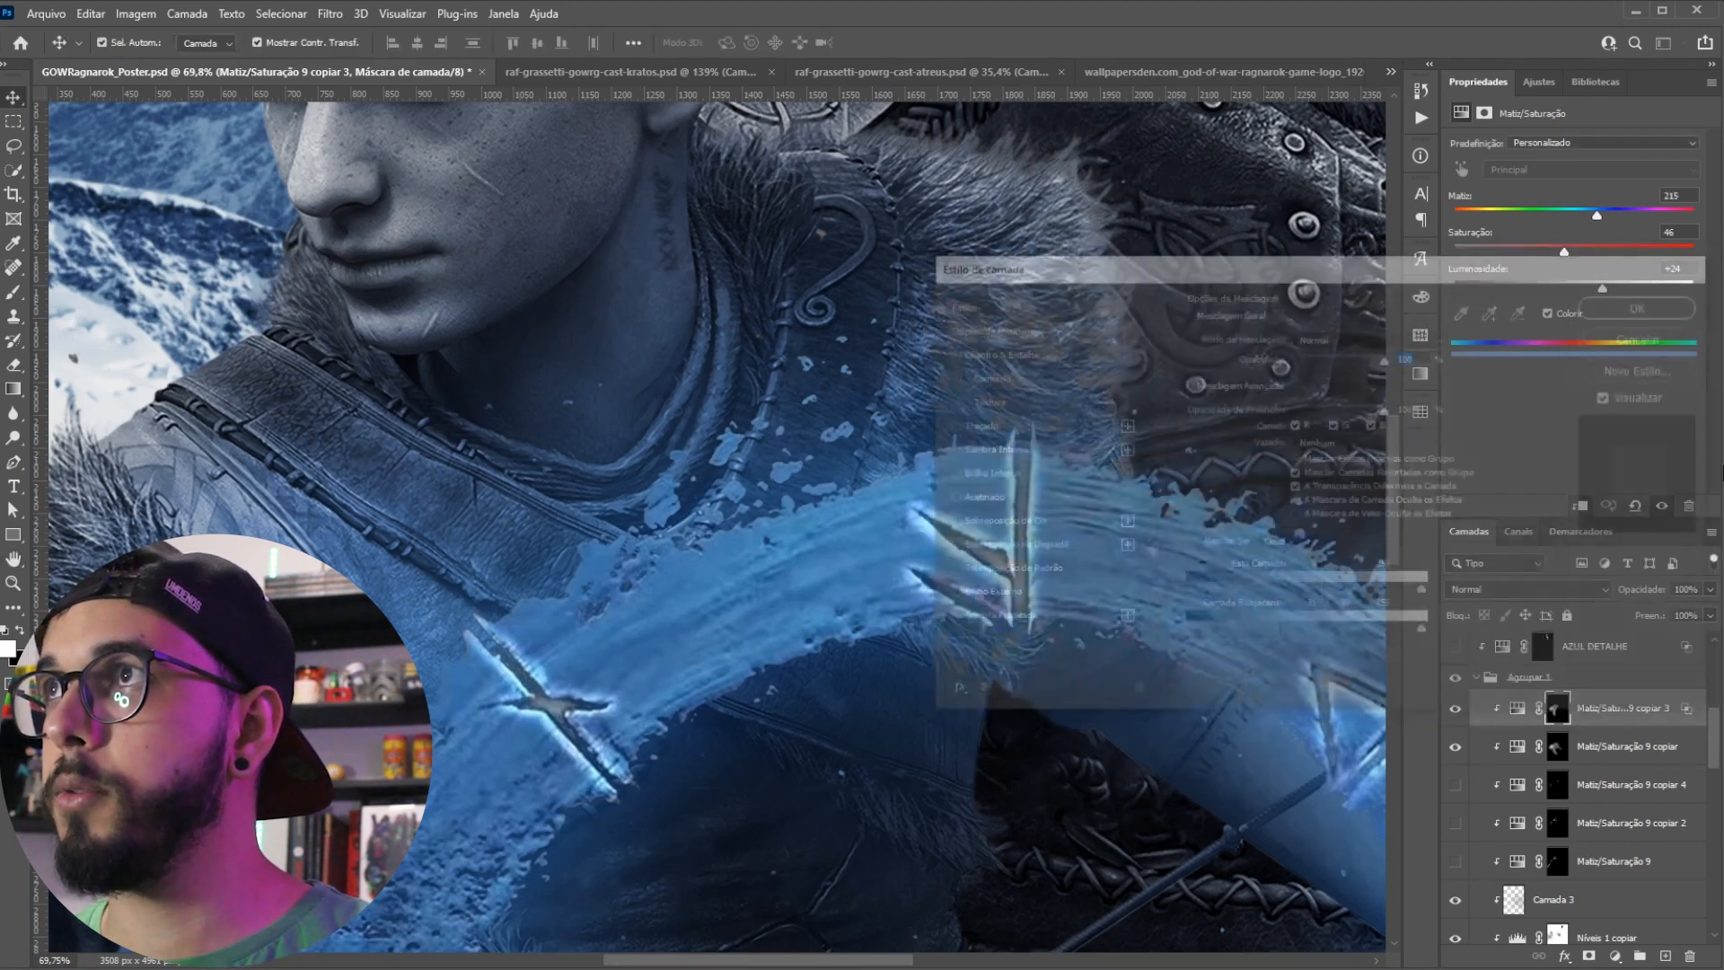
pyautogui.press('v')
pyautogui.hotkey('ctrl', '-')
pyautogui.hotkey('ctrl', '-')
pyautogui.hotkey('ctrl', '-')
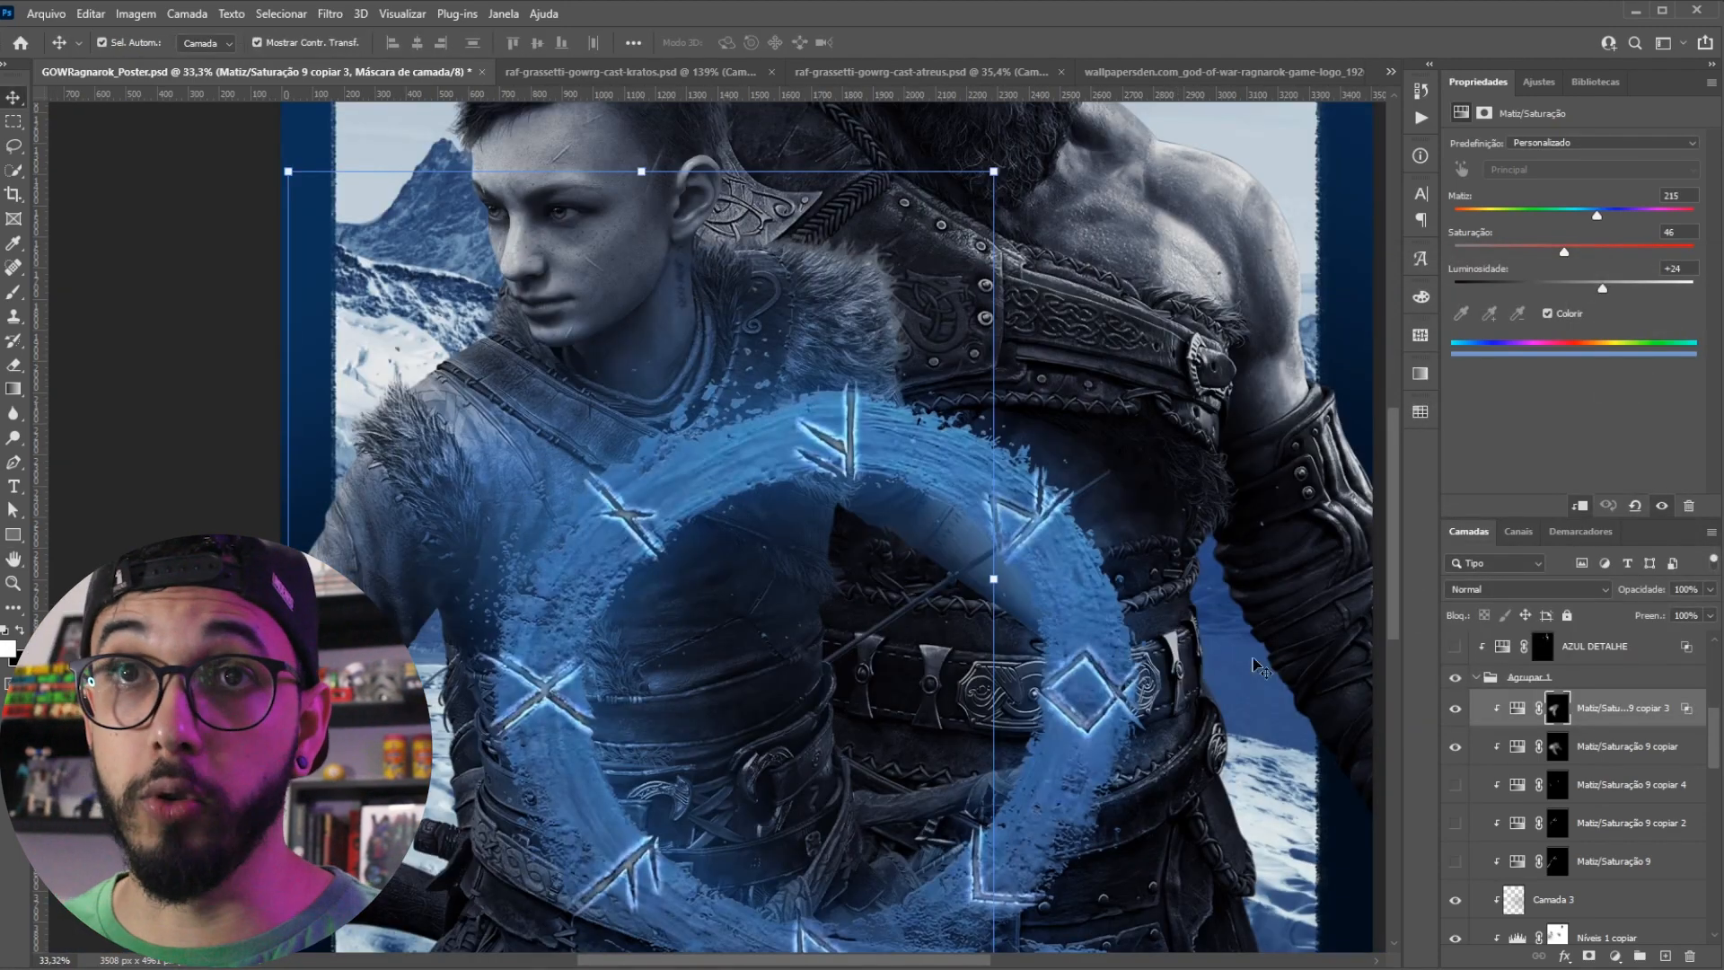
# Step: Disable the masks of Matiz/Saturação 9 copiar and 9 copiar 3, hide 9 copiar 3, and review the colorized Hue/Saturation values
pyautogui.hotkey('alt', '[')
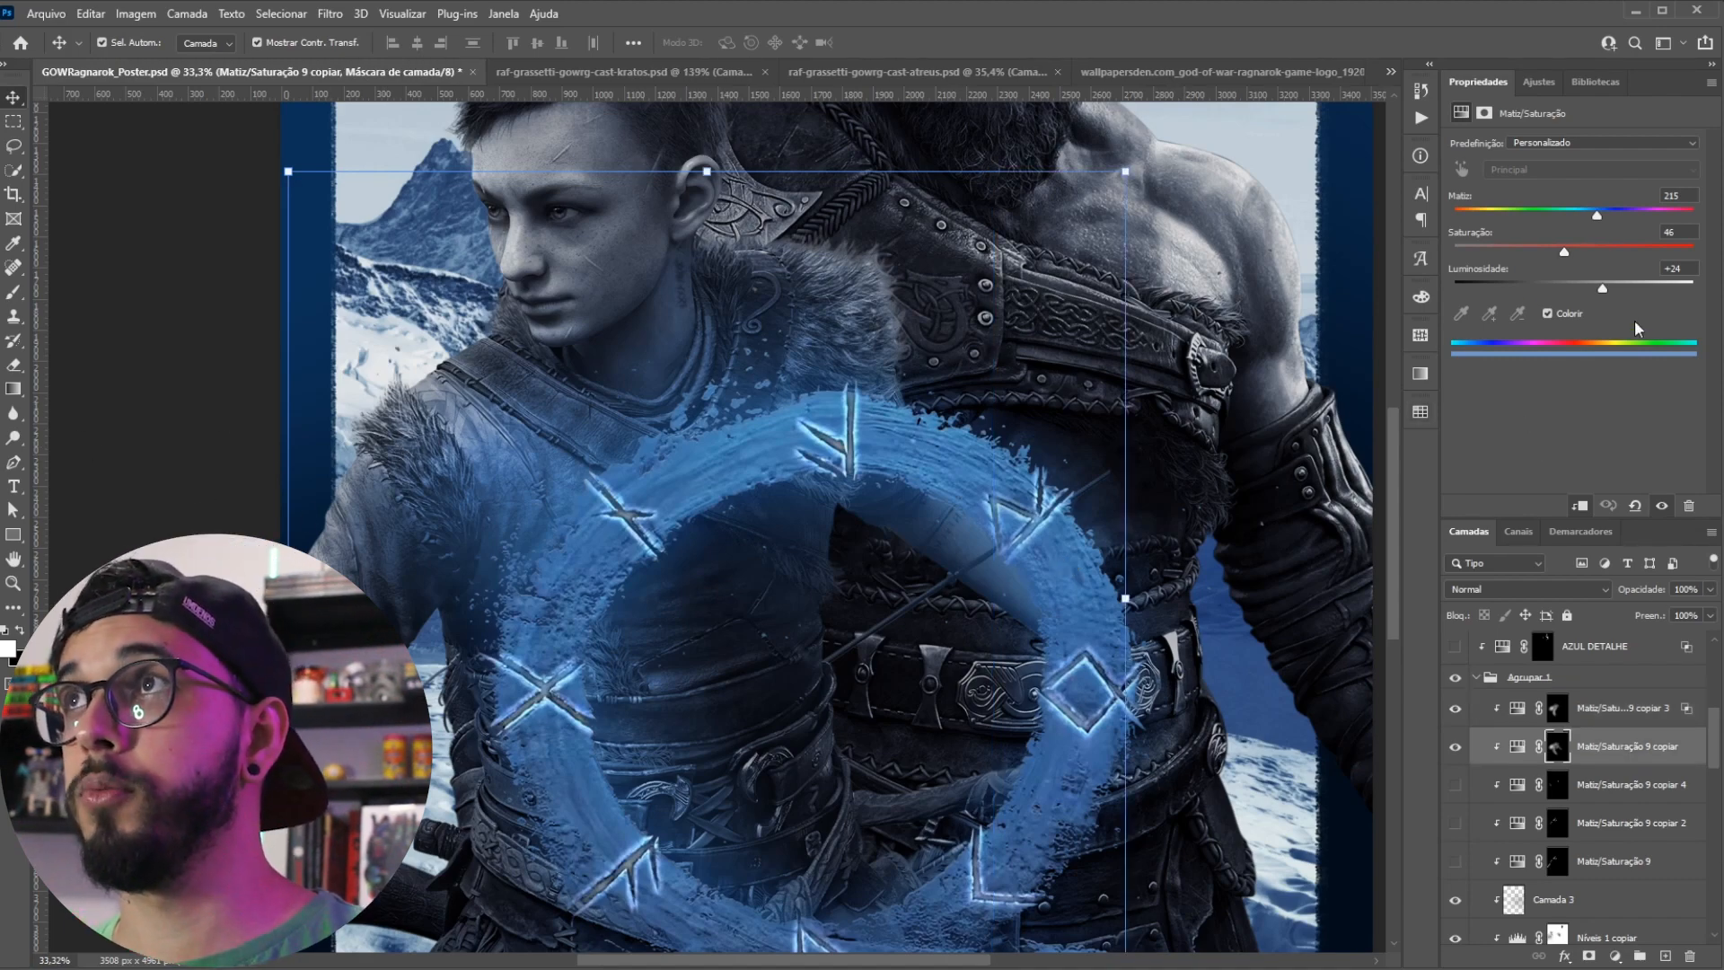
pyautogui.click(1518, 751)
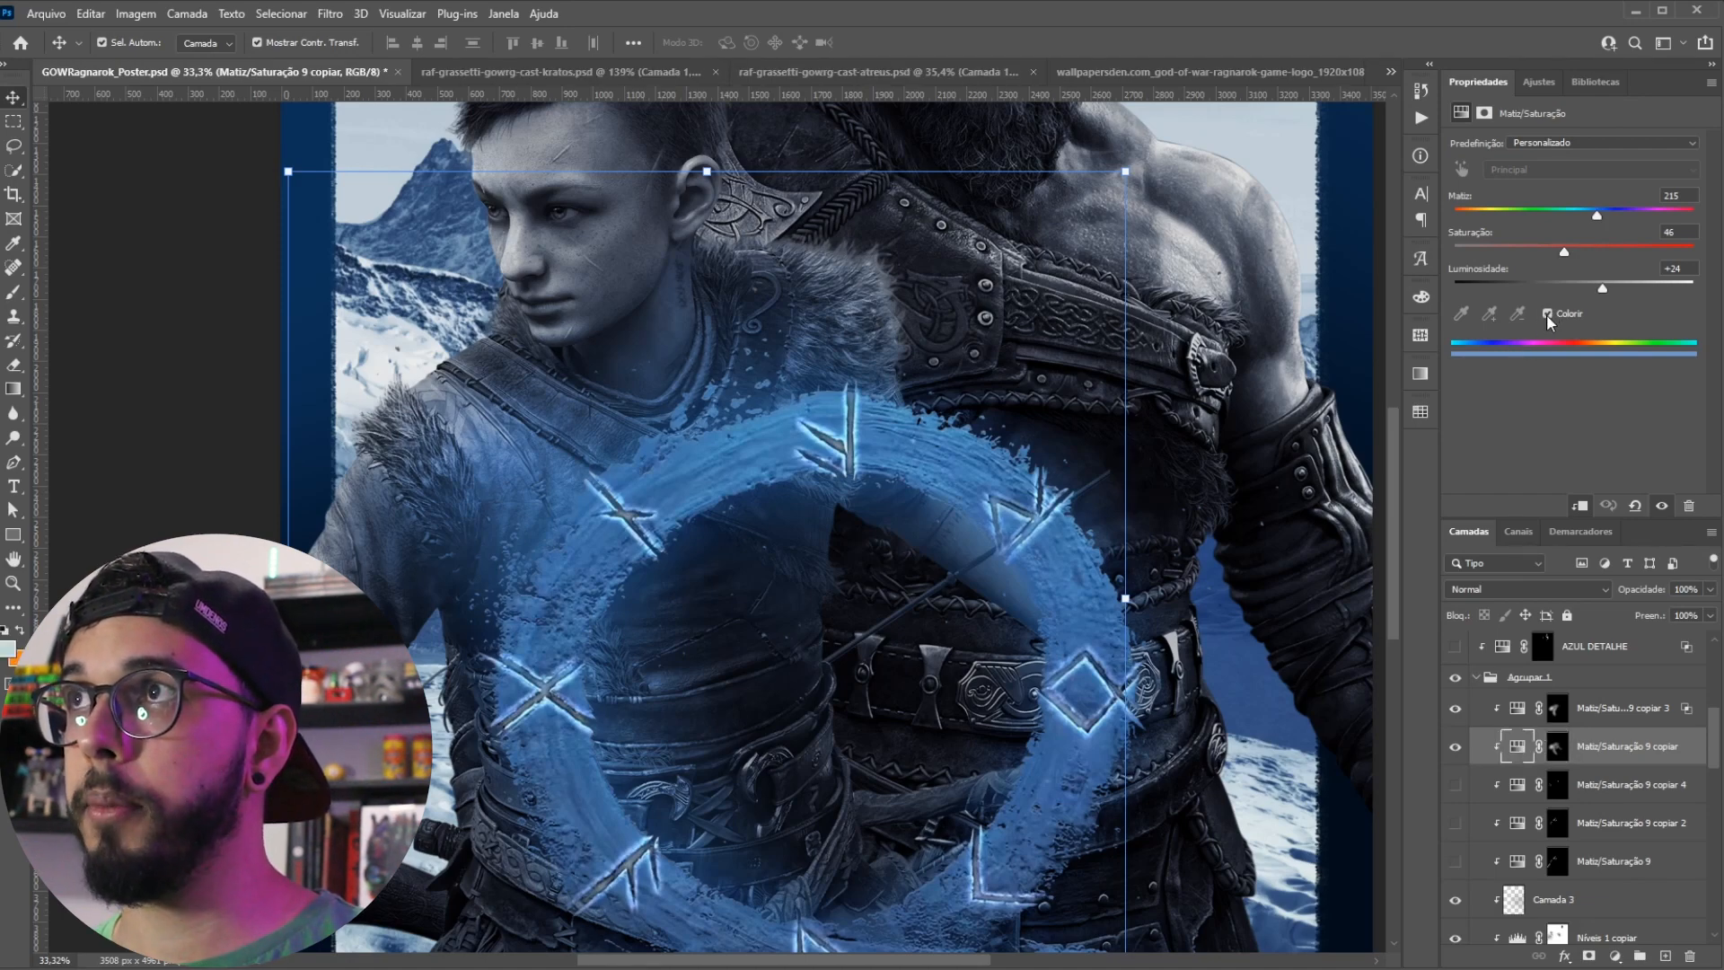
pyautogui.keyDown('shift'); pyautogui.click(1560, 753); pyautogui.keyUp('shift')
pyautogui.keyDown('shift'); pyautogui.click(1555, 711); pyautogui.keyUp('shift')
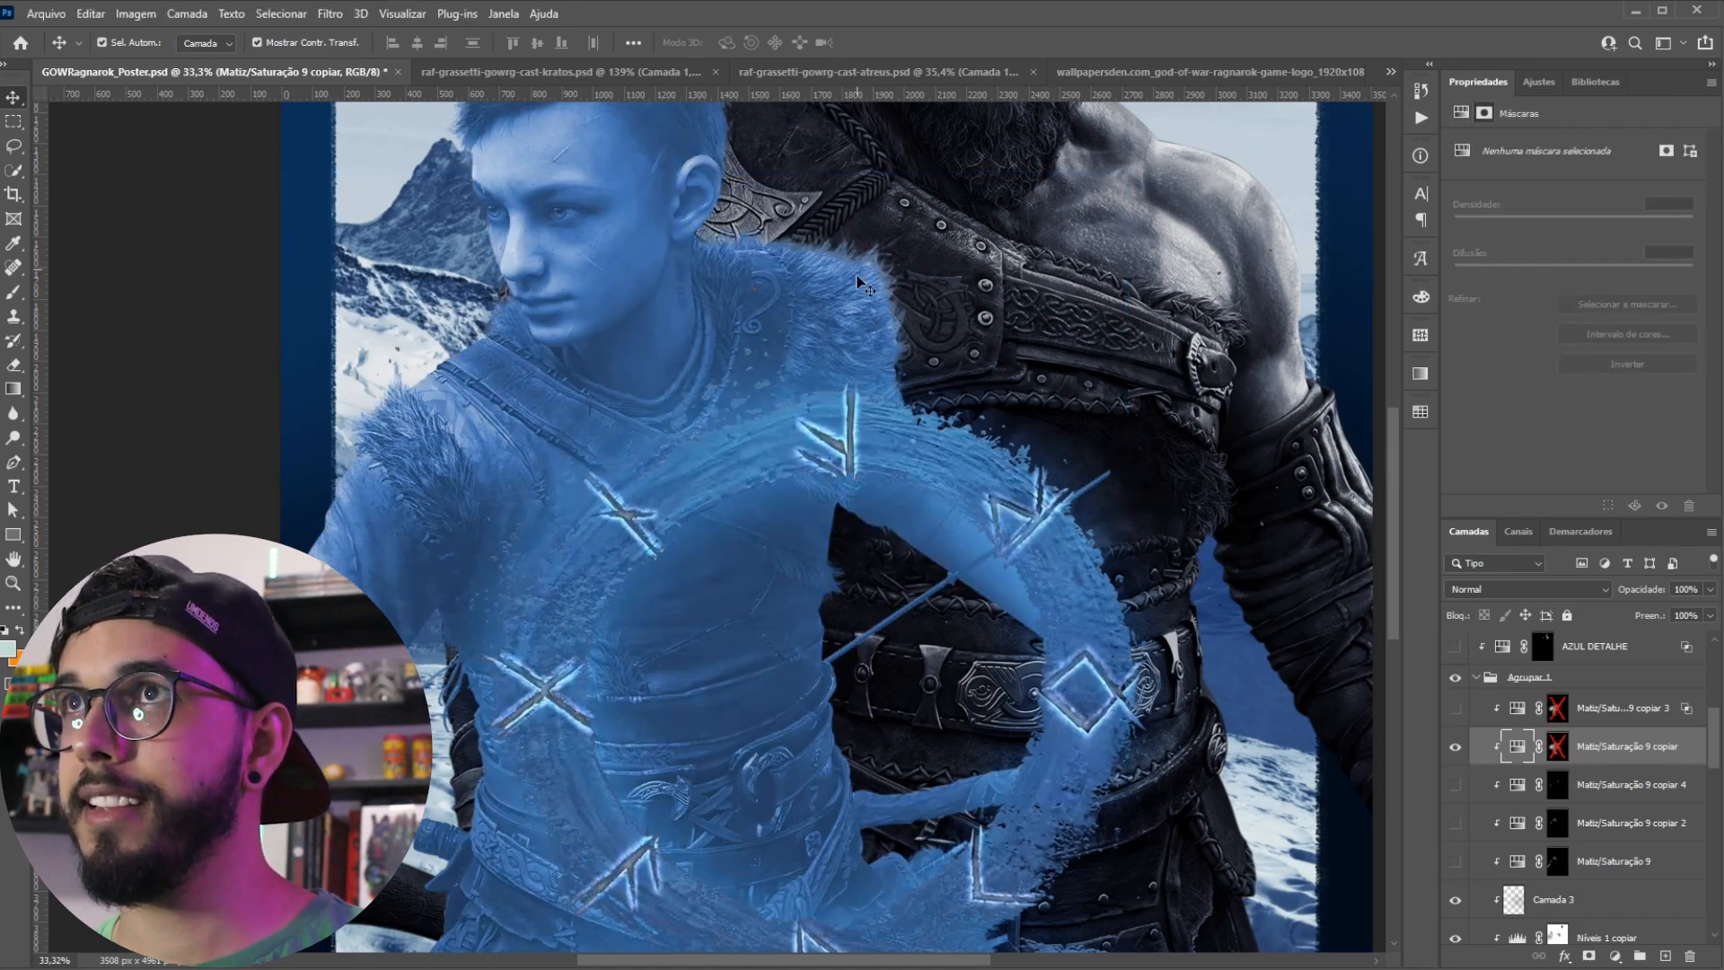
pyautogui.click(1517, 747)
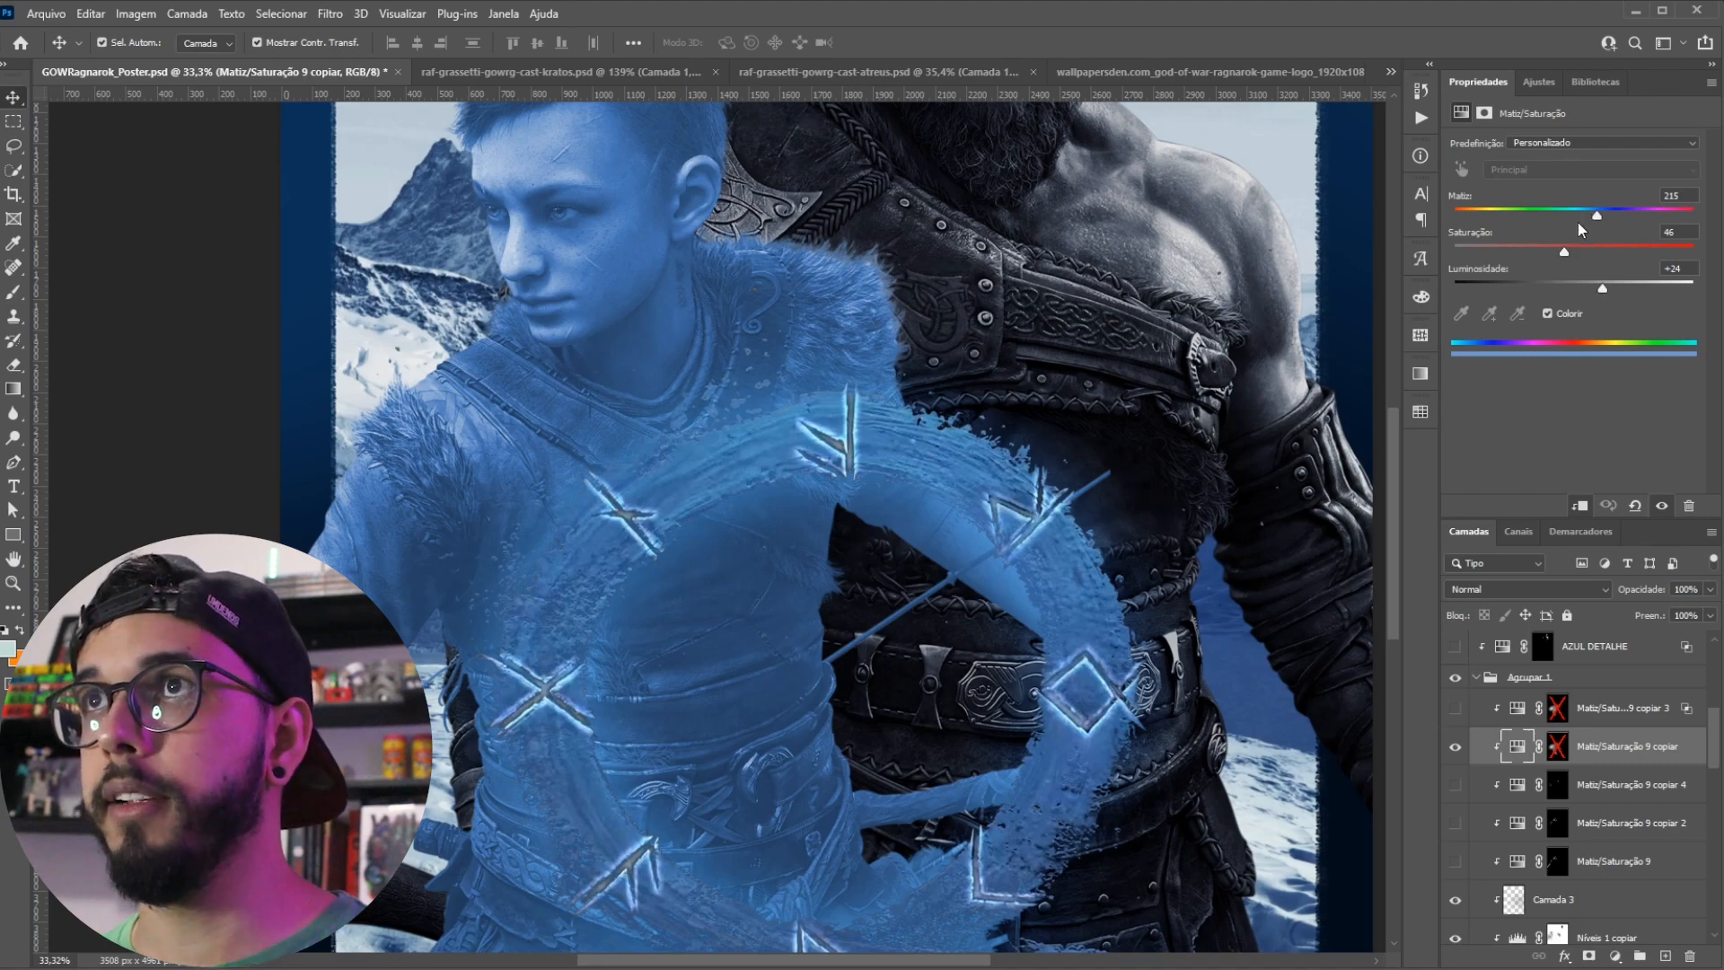
# Step: Re-enable both layer masks, view the Matiz/Saturação 9 copiar mask on its own, and show Matiz/Saturação 9 copiar 3 again
pyautogui.scroll(3, 629, 386)
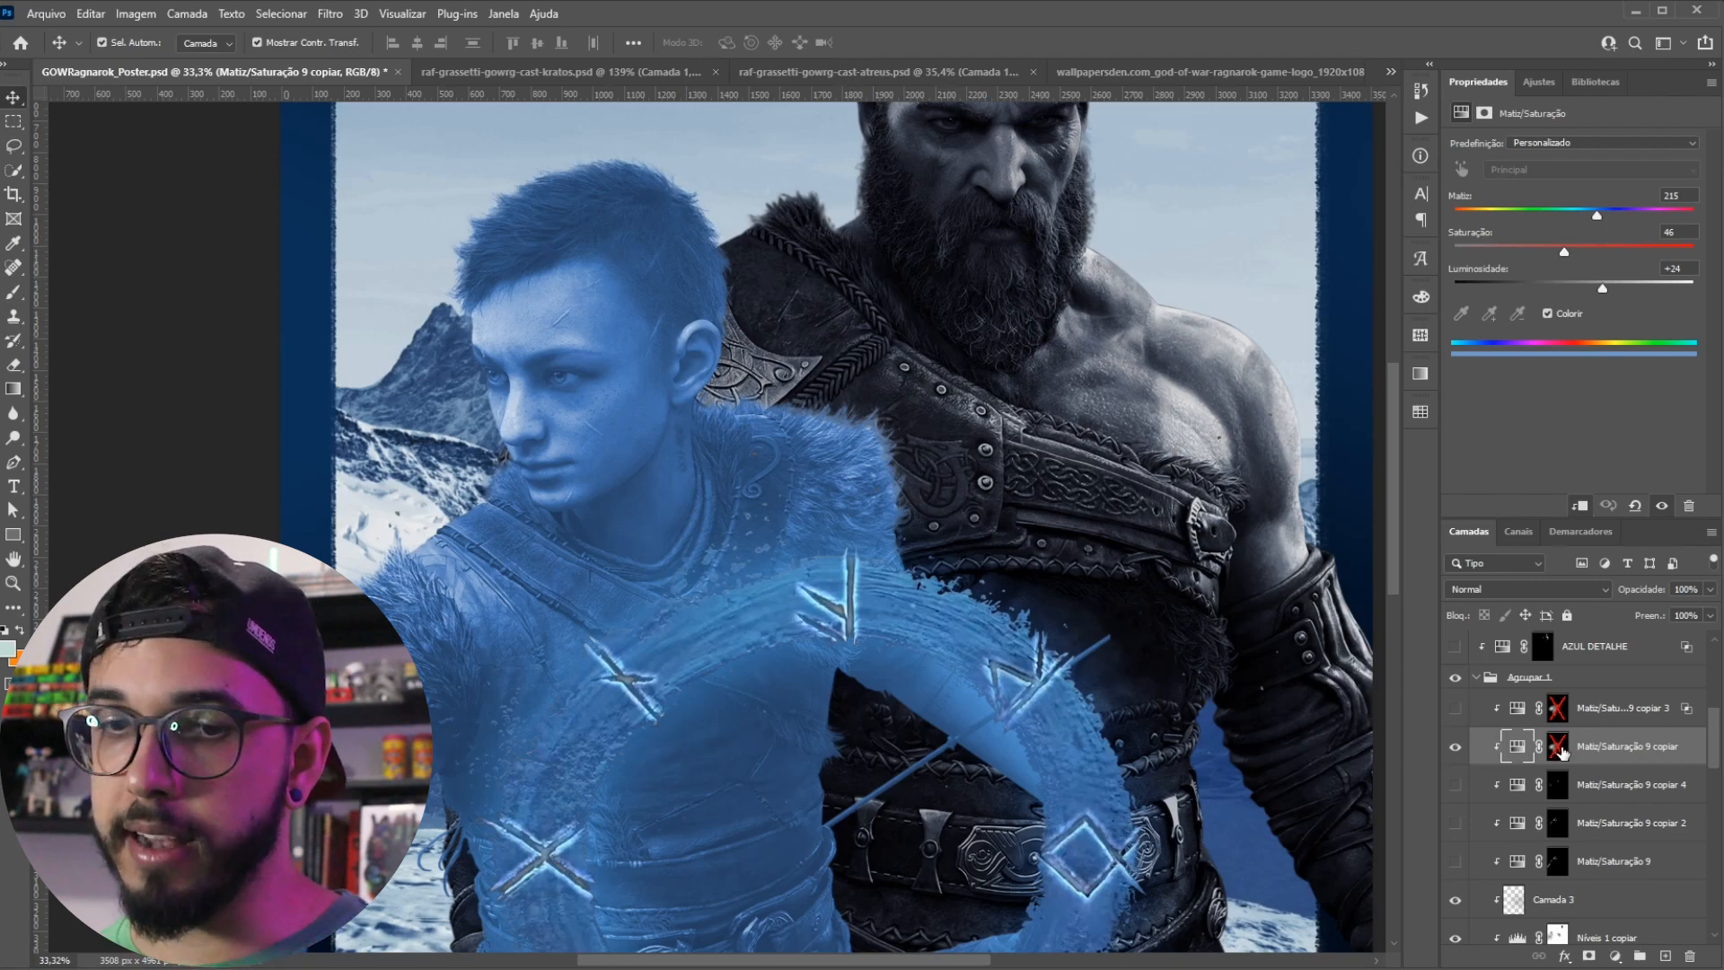
pyautogui.keyDown('shift'); pyautogui.click(1563, 751); pyautogui.keyUp('shift')
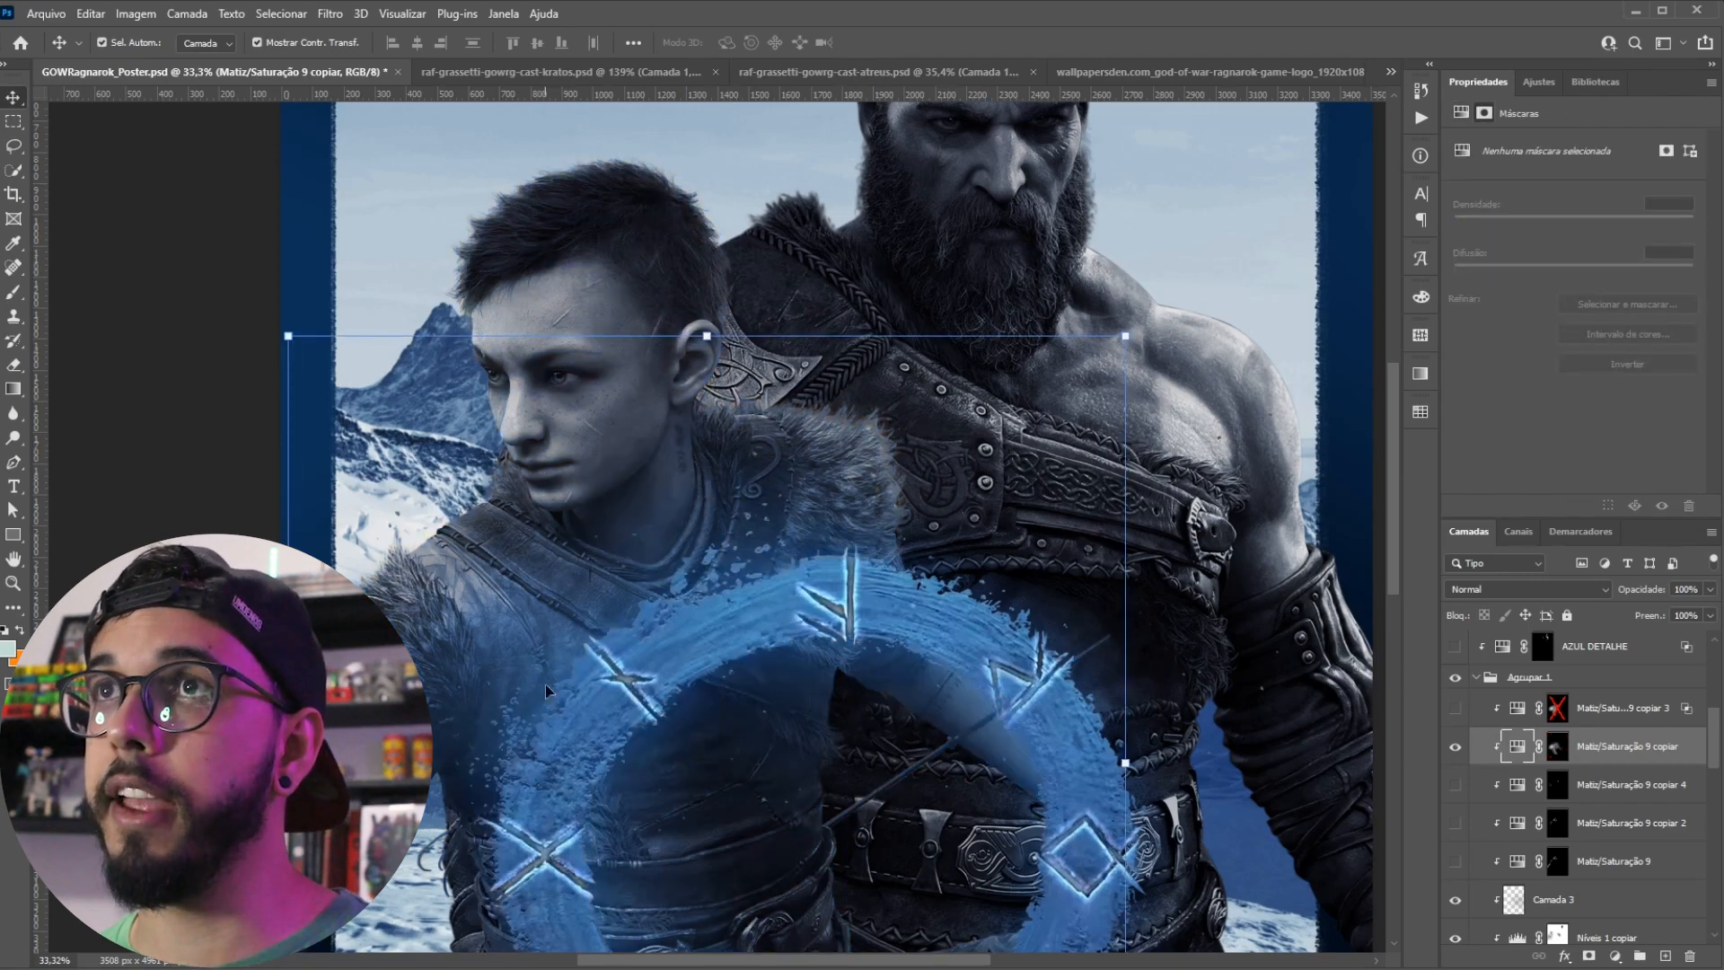
pyautogui.keyDown('alt'); pyautogui.click(1558, 752); pyautogui.keyUp('alt')
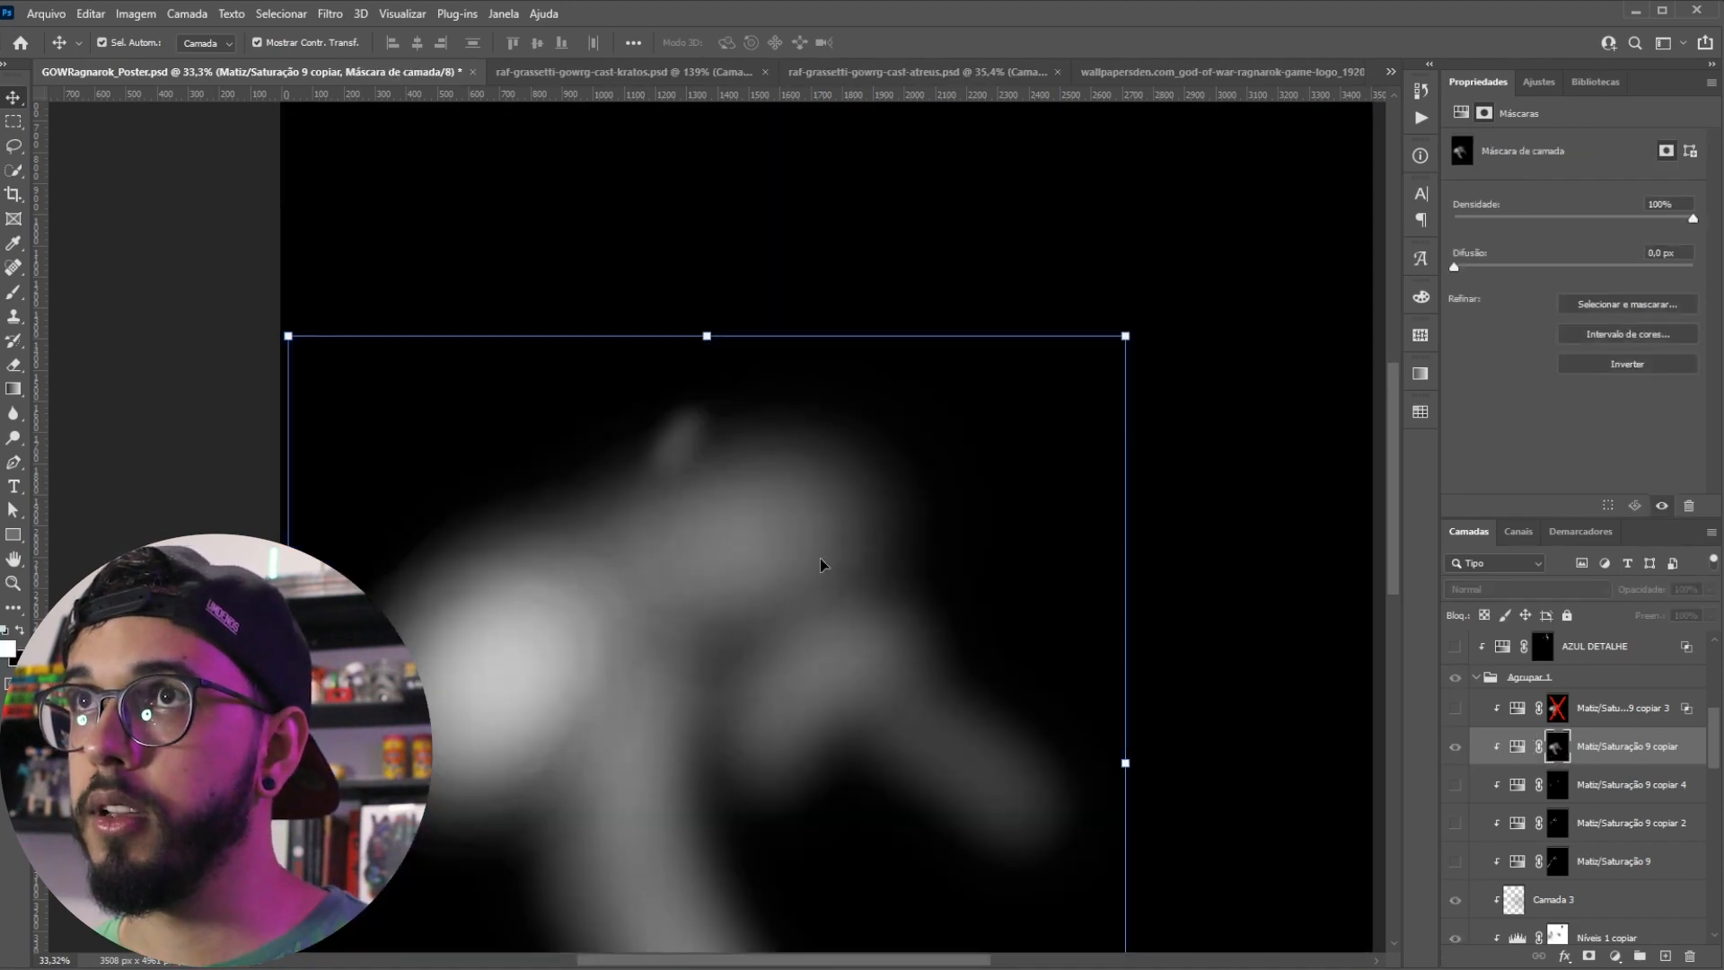
pyautogui.scroll(-3, 485, 567)
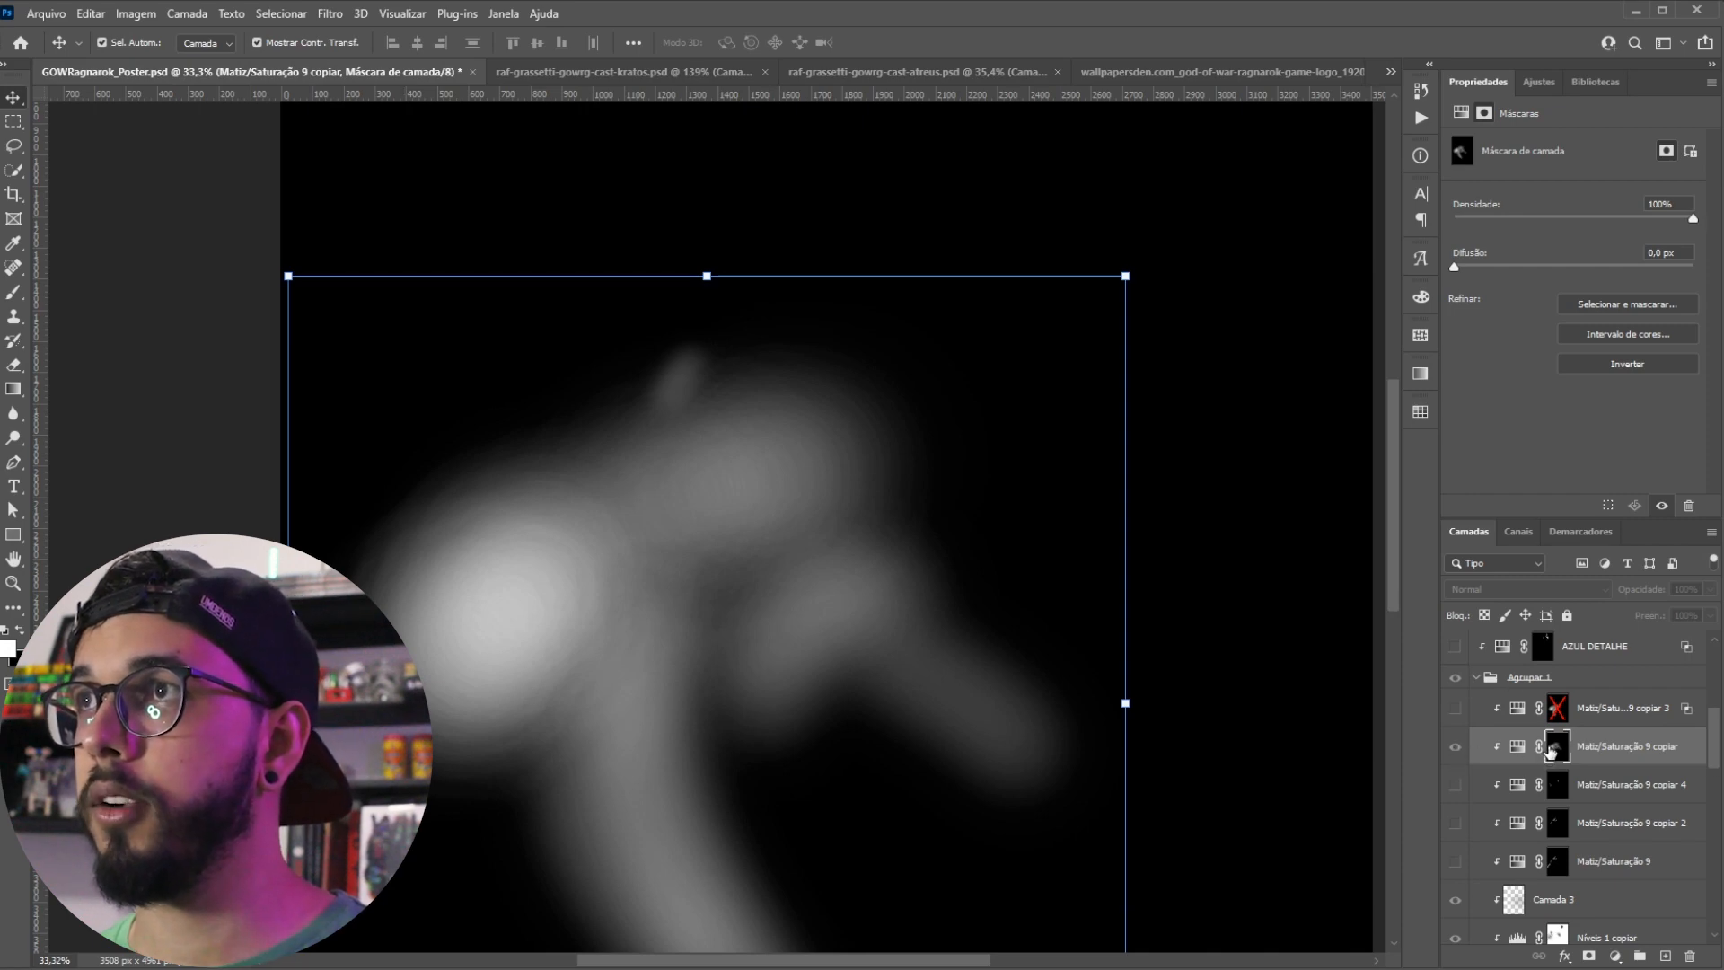
pyautogui.click(1456, 747)
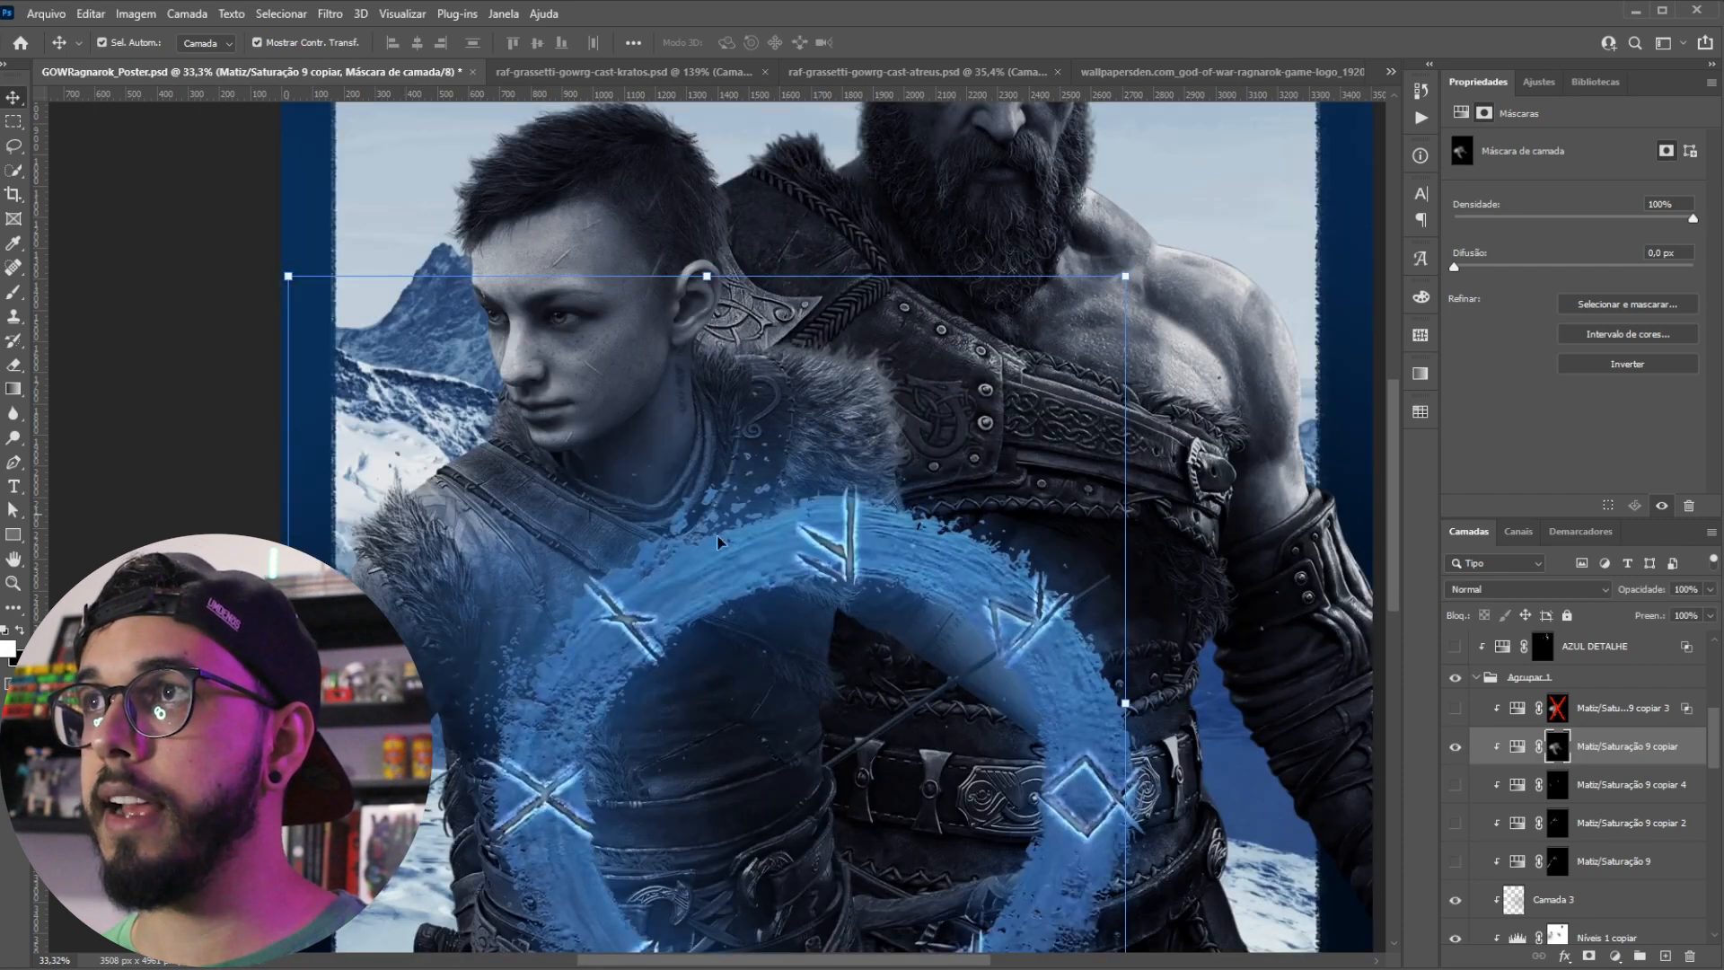
pyautogui.keyDown('shift'); pyautogui.click(1558, 708); pyautogui.keyUp('shift')
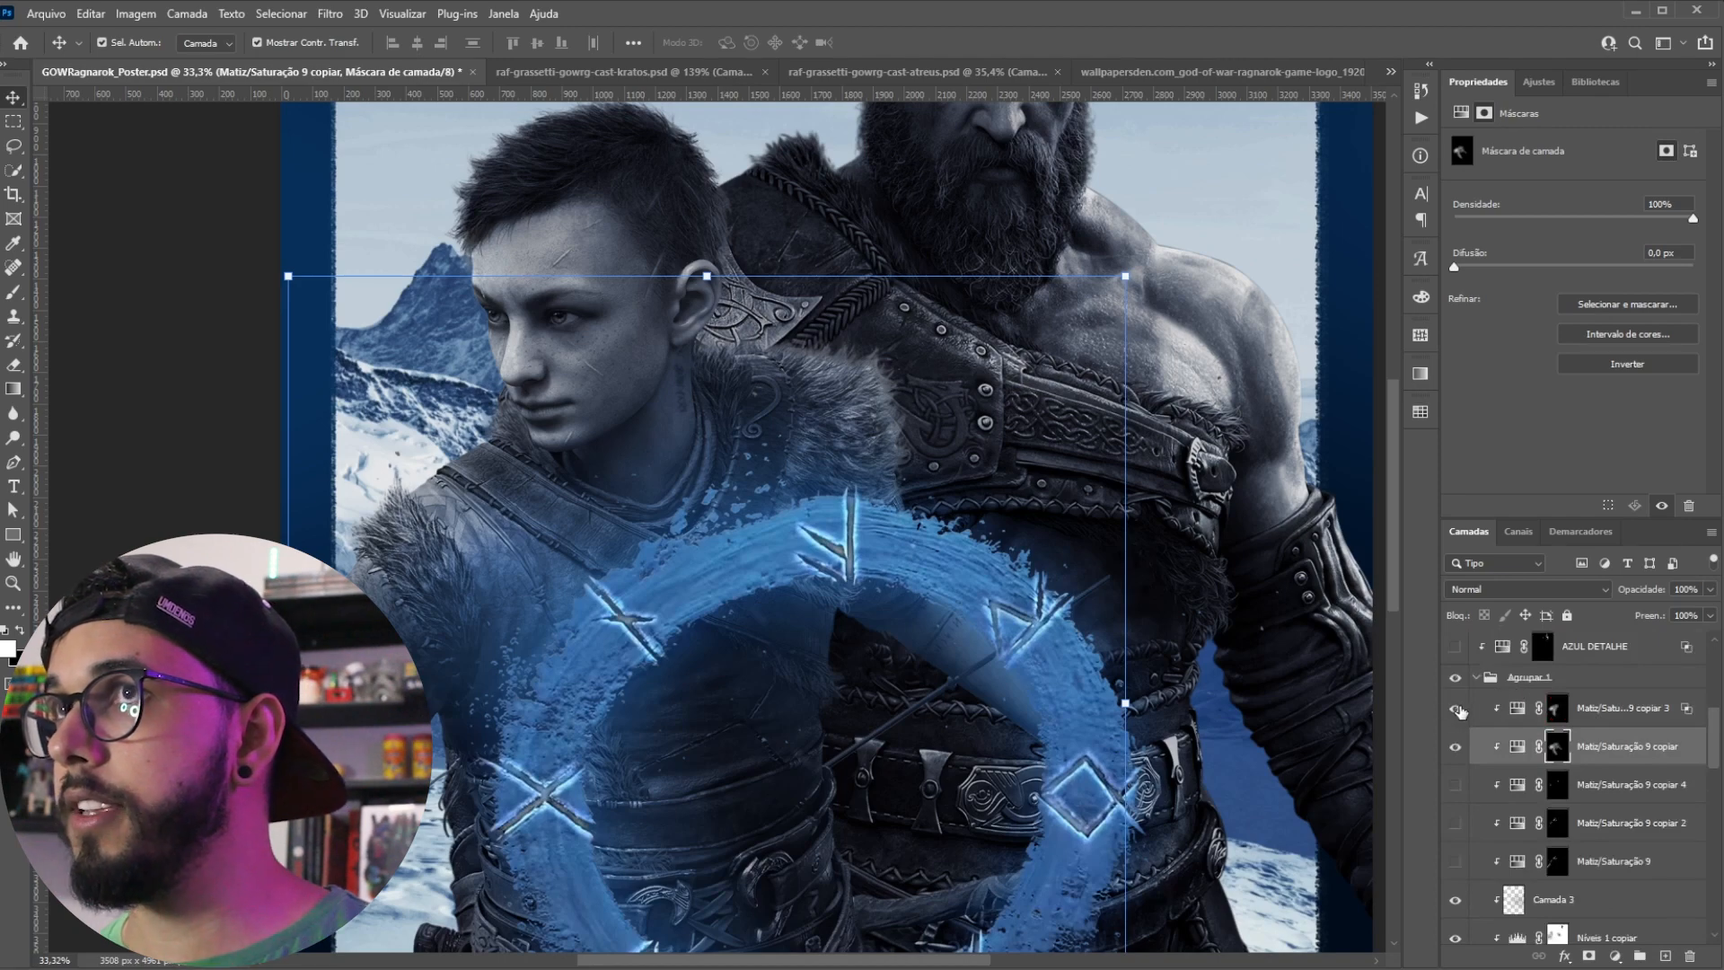
# Step: Show Matiz/Saturação 9 copiar 7 on Kratos, toggling it off and on to compare the blue light on his torso
pyautogui.scroll(5, 1534, 754)
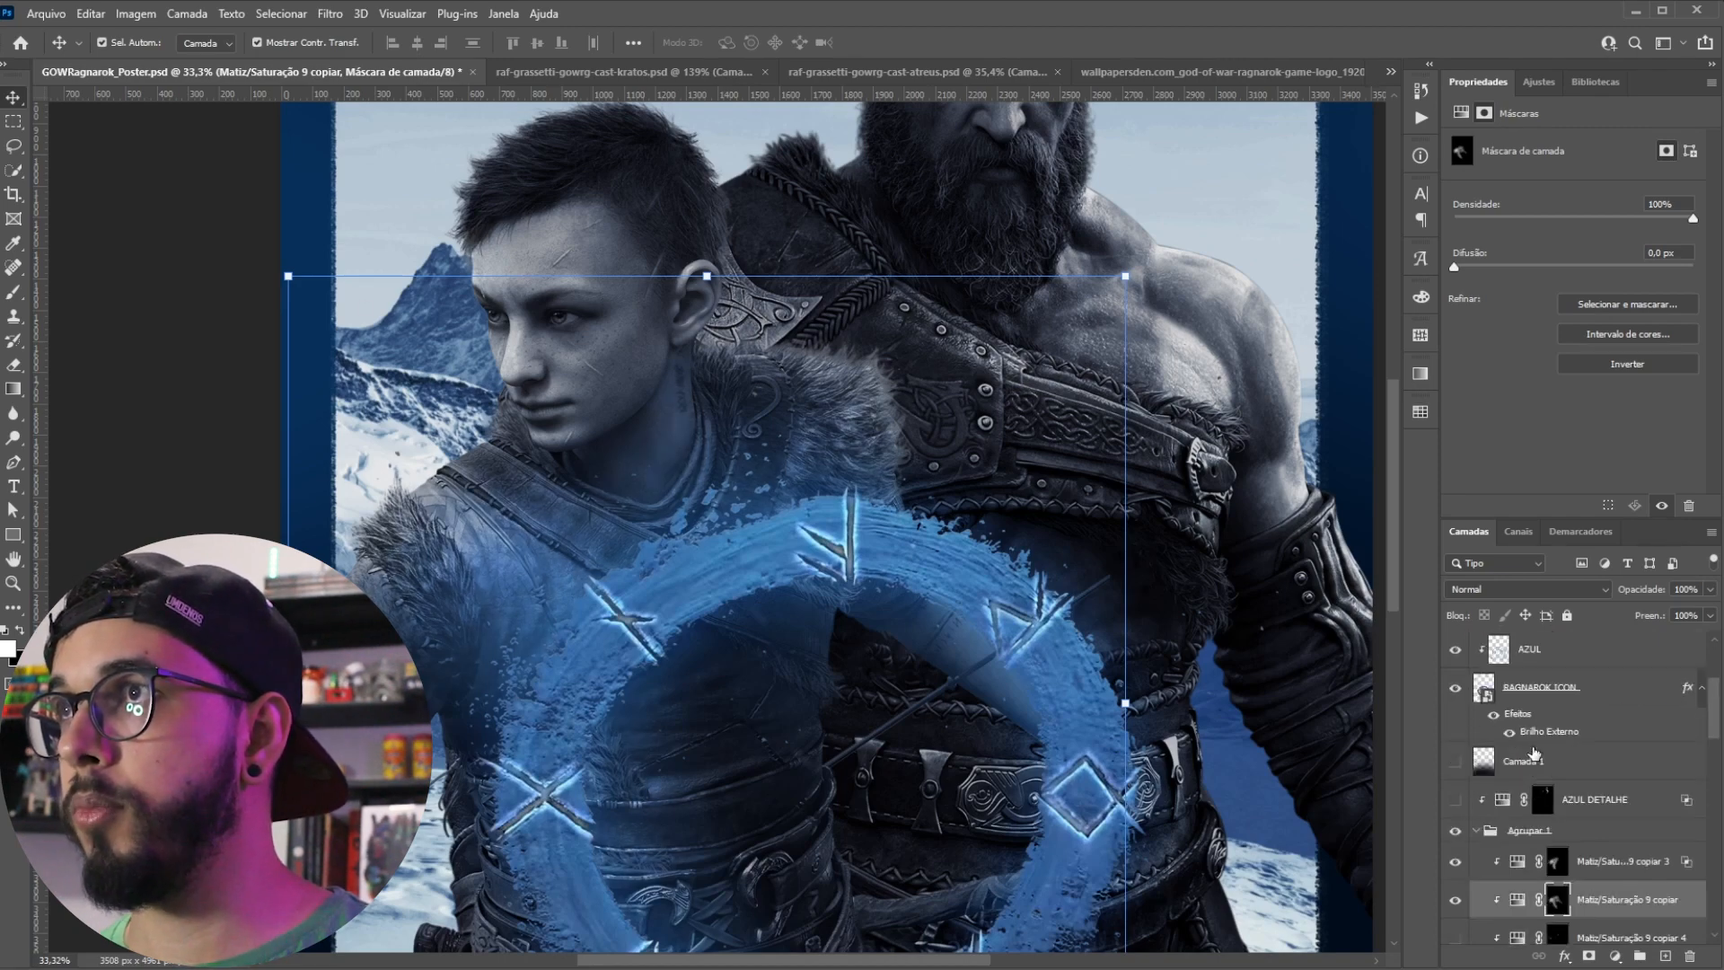
pyautogui.scroll(-4, 1534, 755)
pyautogui.scroll(-5, 1533, 754)
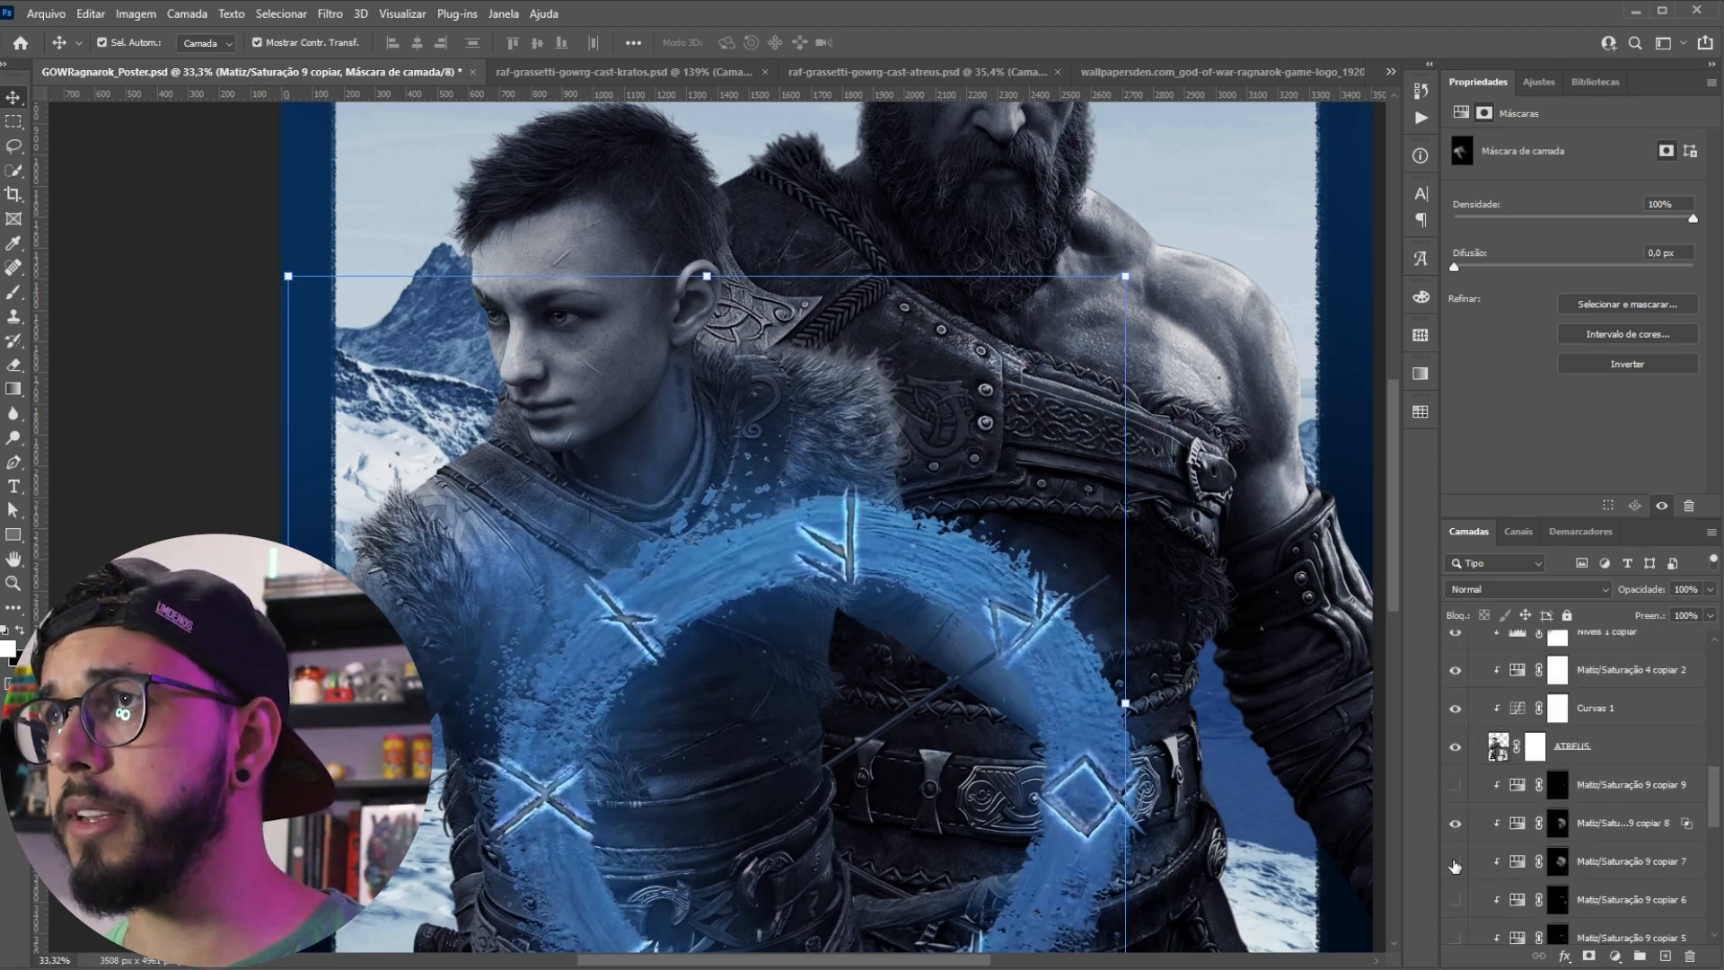
pyautogui.click(1455, 864)
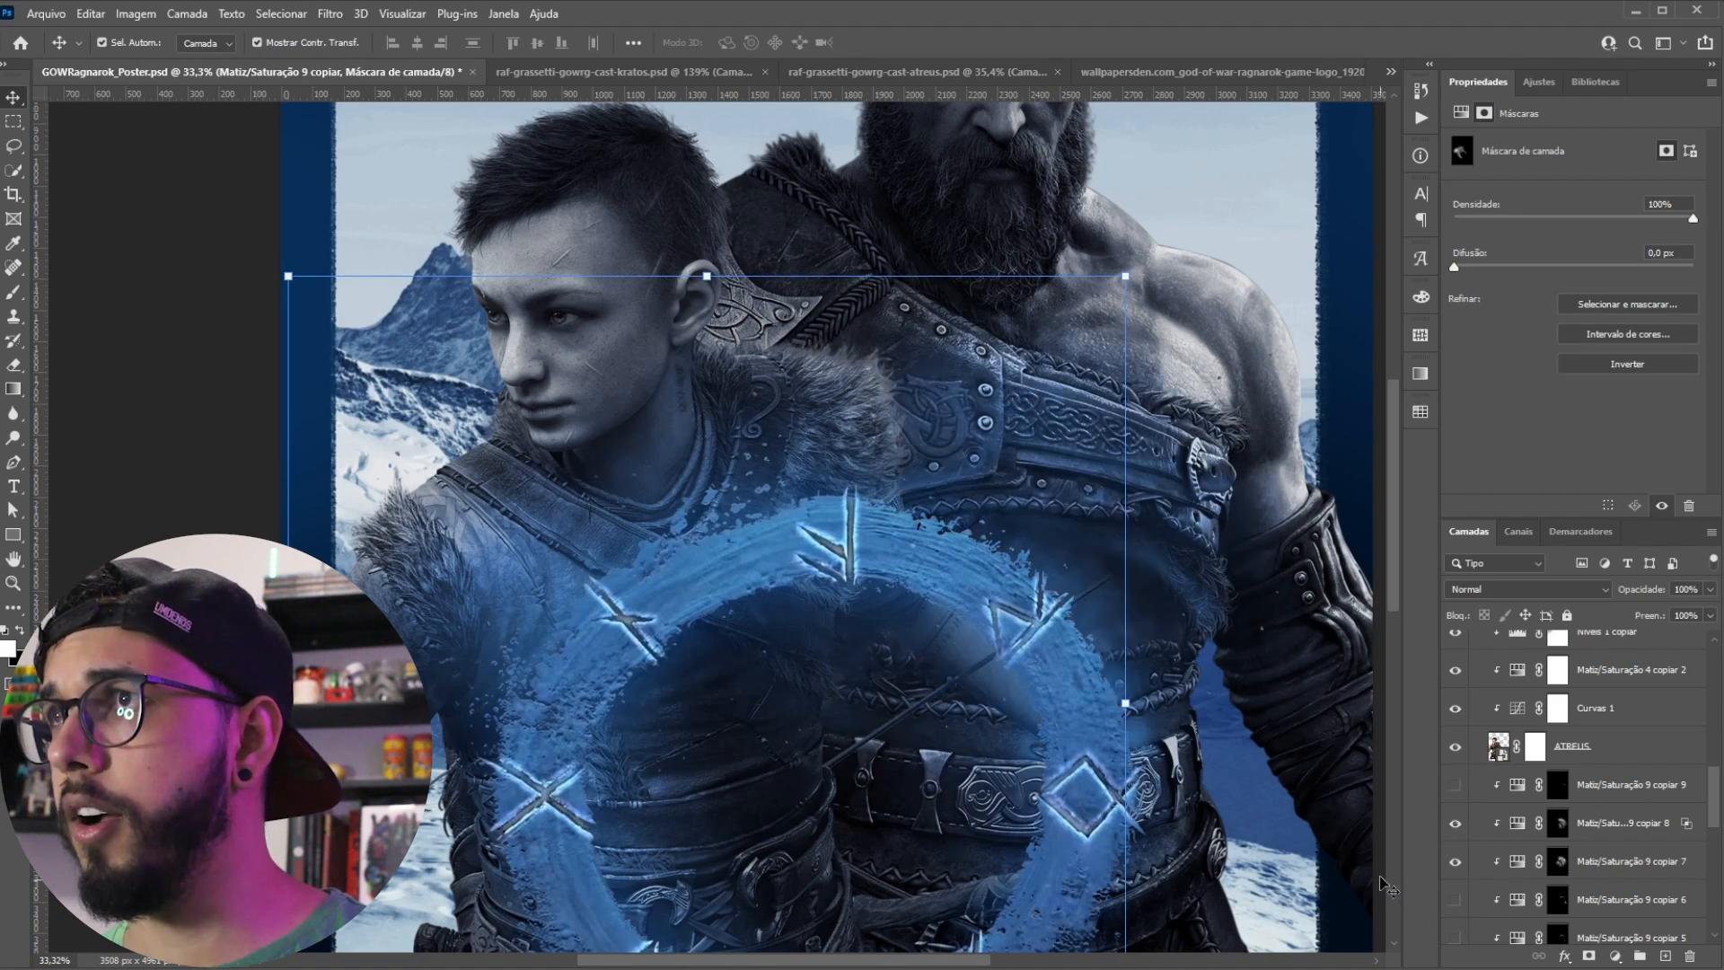
pyautogui.click(1456, 862)
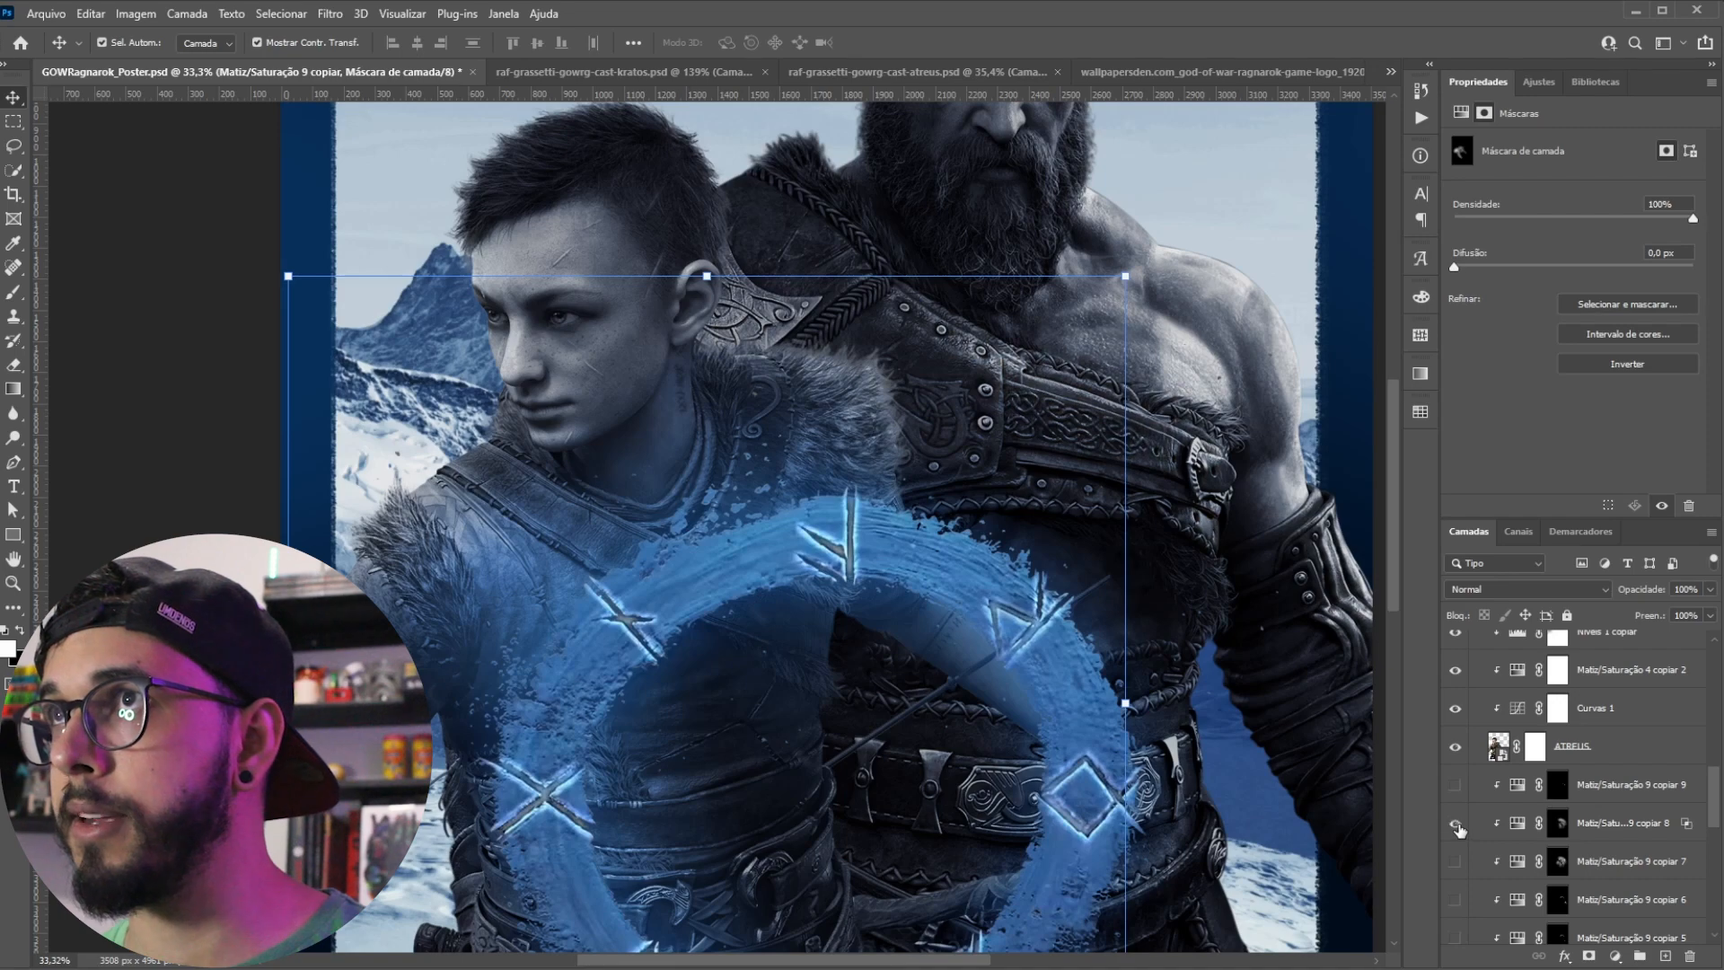
pyautogui.click(1455, 862)
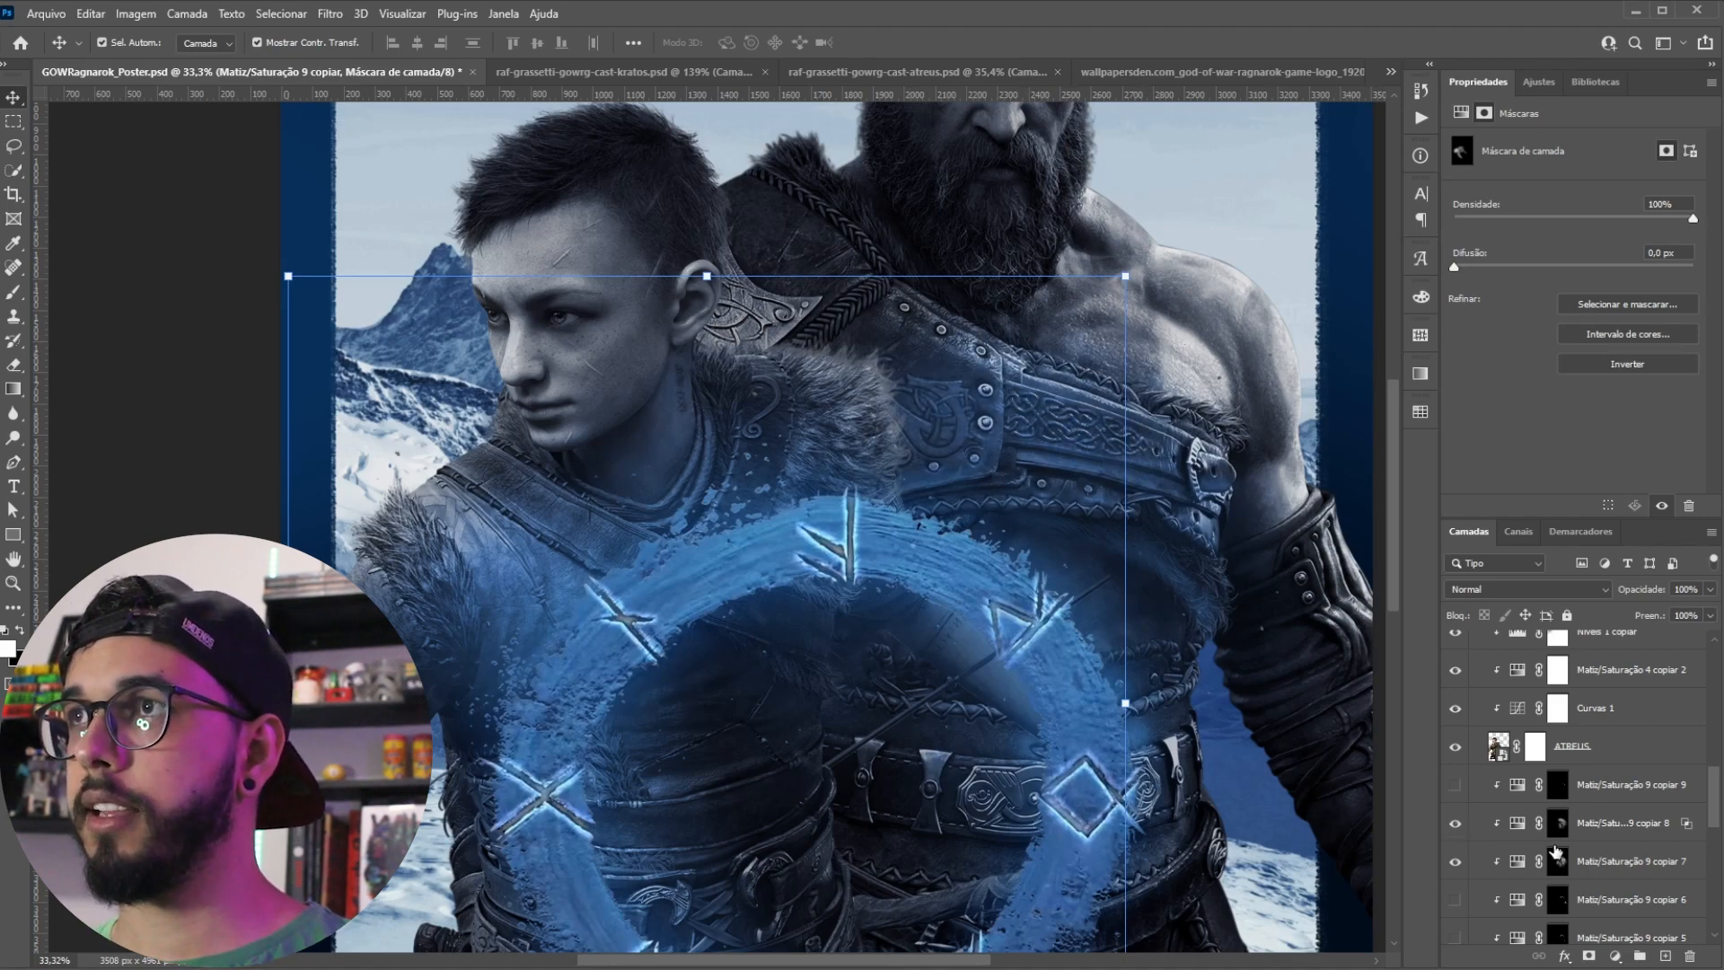
# Step: Show the Matiz/Saturação 9 layer on Atreus and toggle it off and on to inspect the blue edge highlights around his collar
pyautogui.scroll(1, 1540, 836)
pyautogui.scroll(3, 1540, 837)
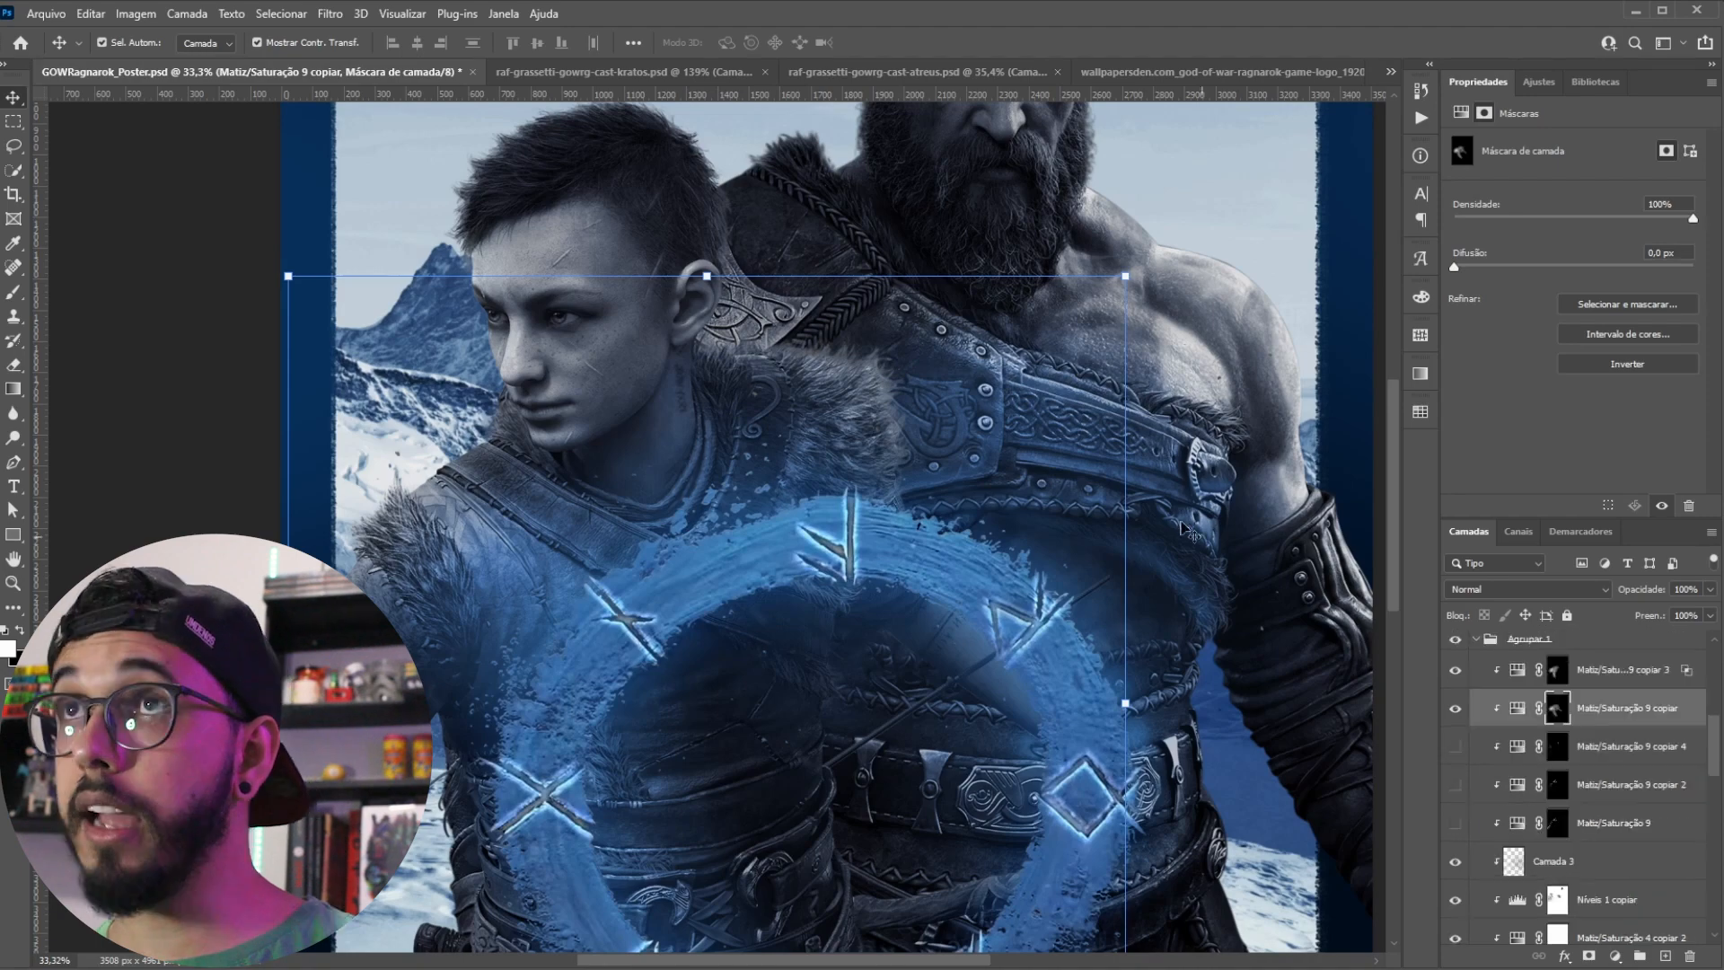
pyautogui.click(1456, 746)
pyautogui.click(1456, 823)
pyautogui.scroll(3, 675, 386)
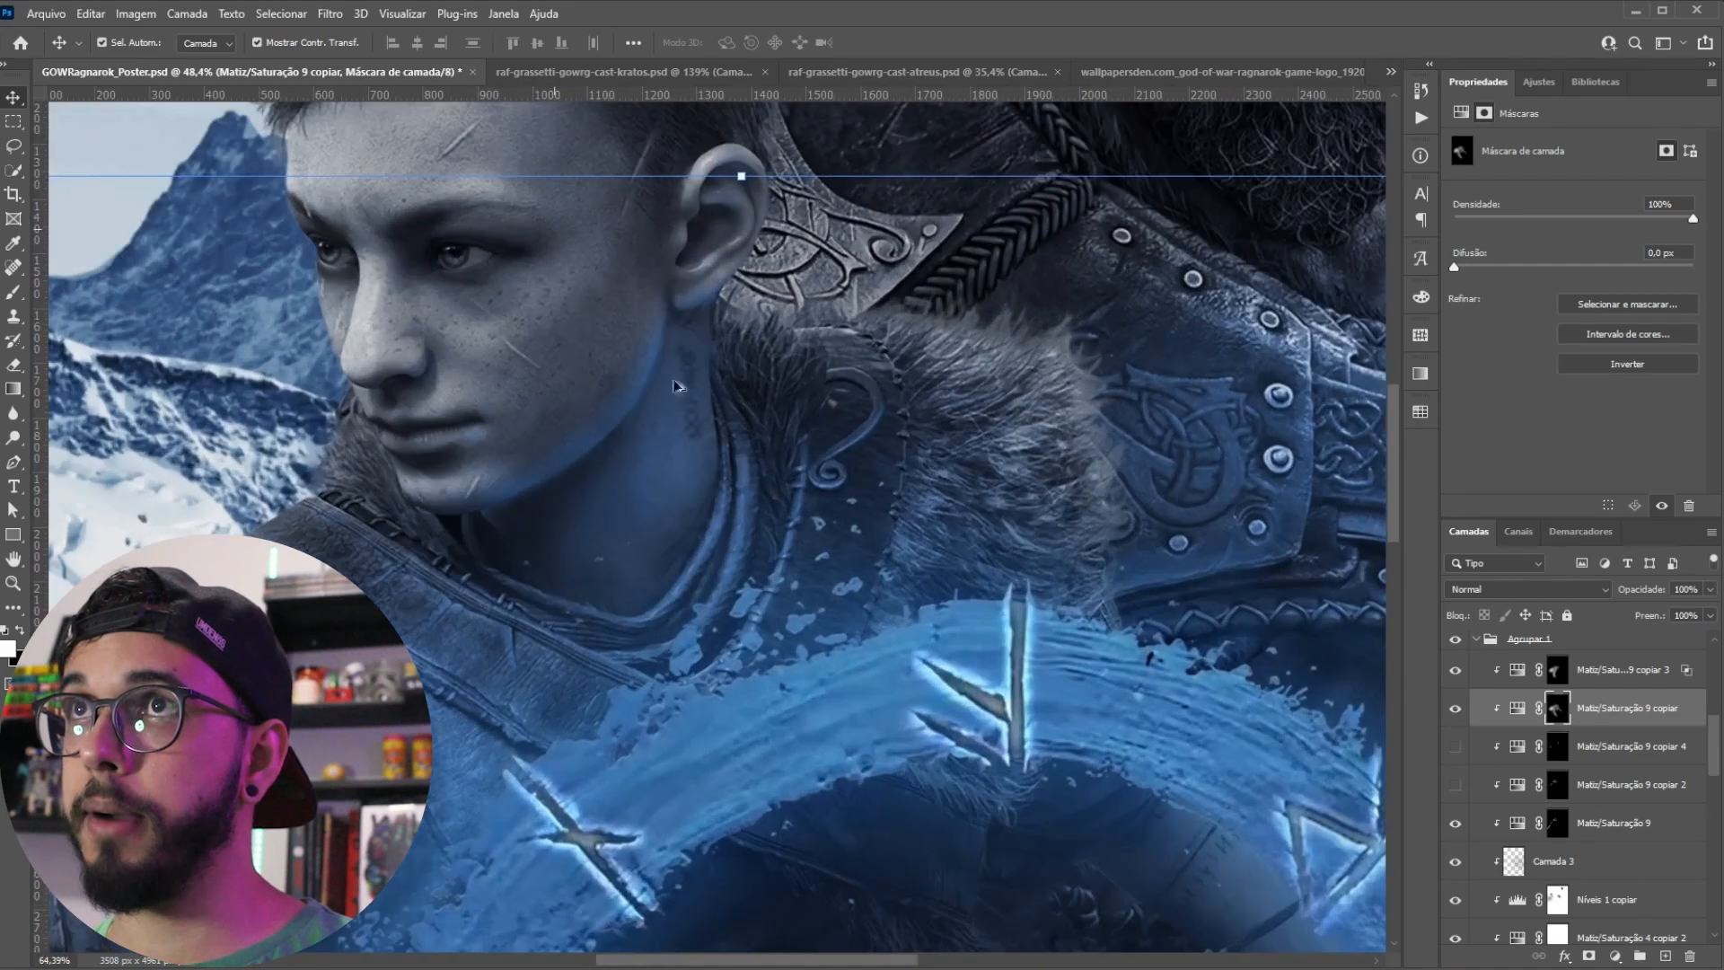
pyautogui.scroll(1, 566, 473)
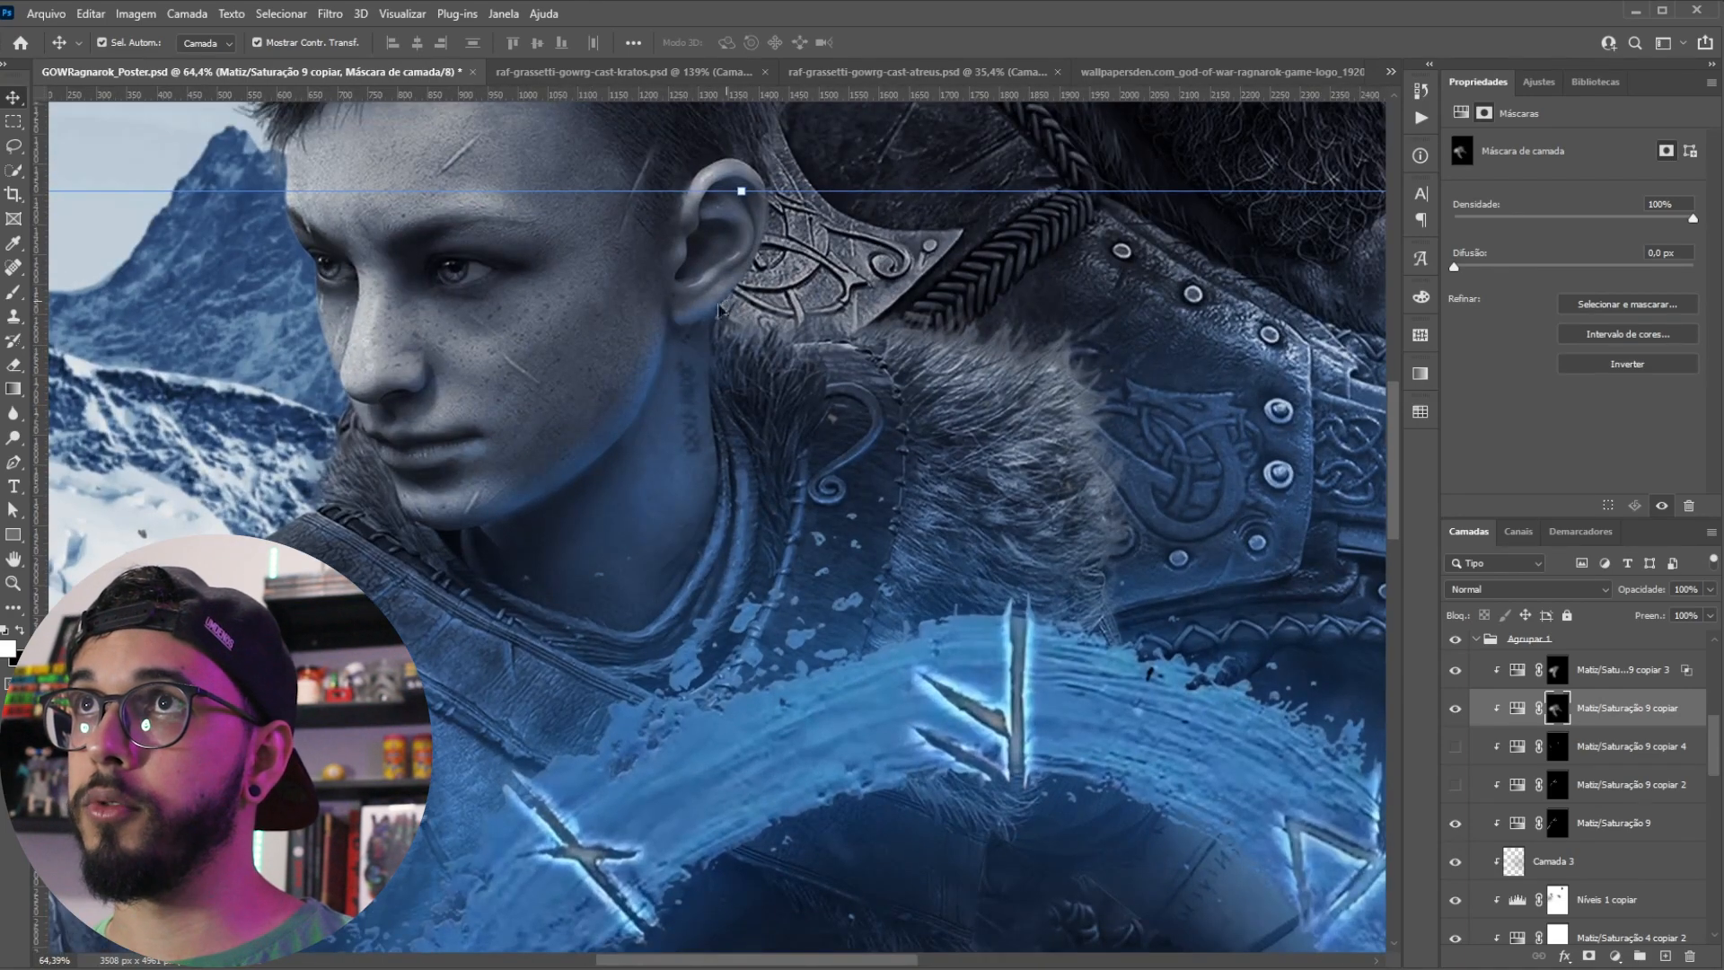
pyautogui.scroll(6, 918, 437)
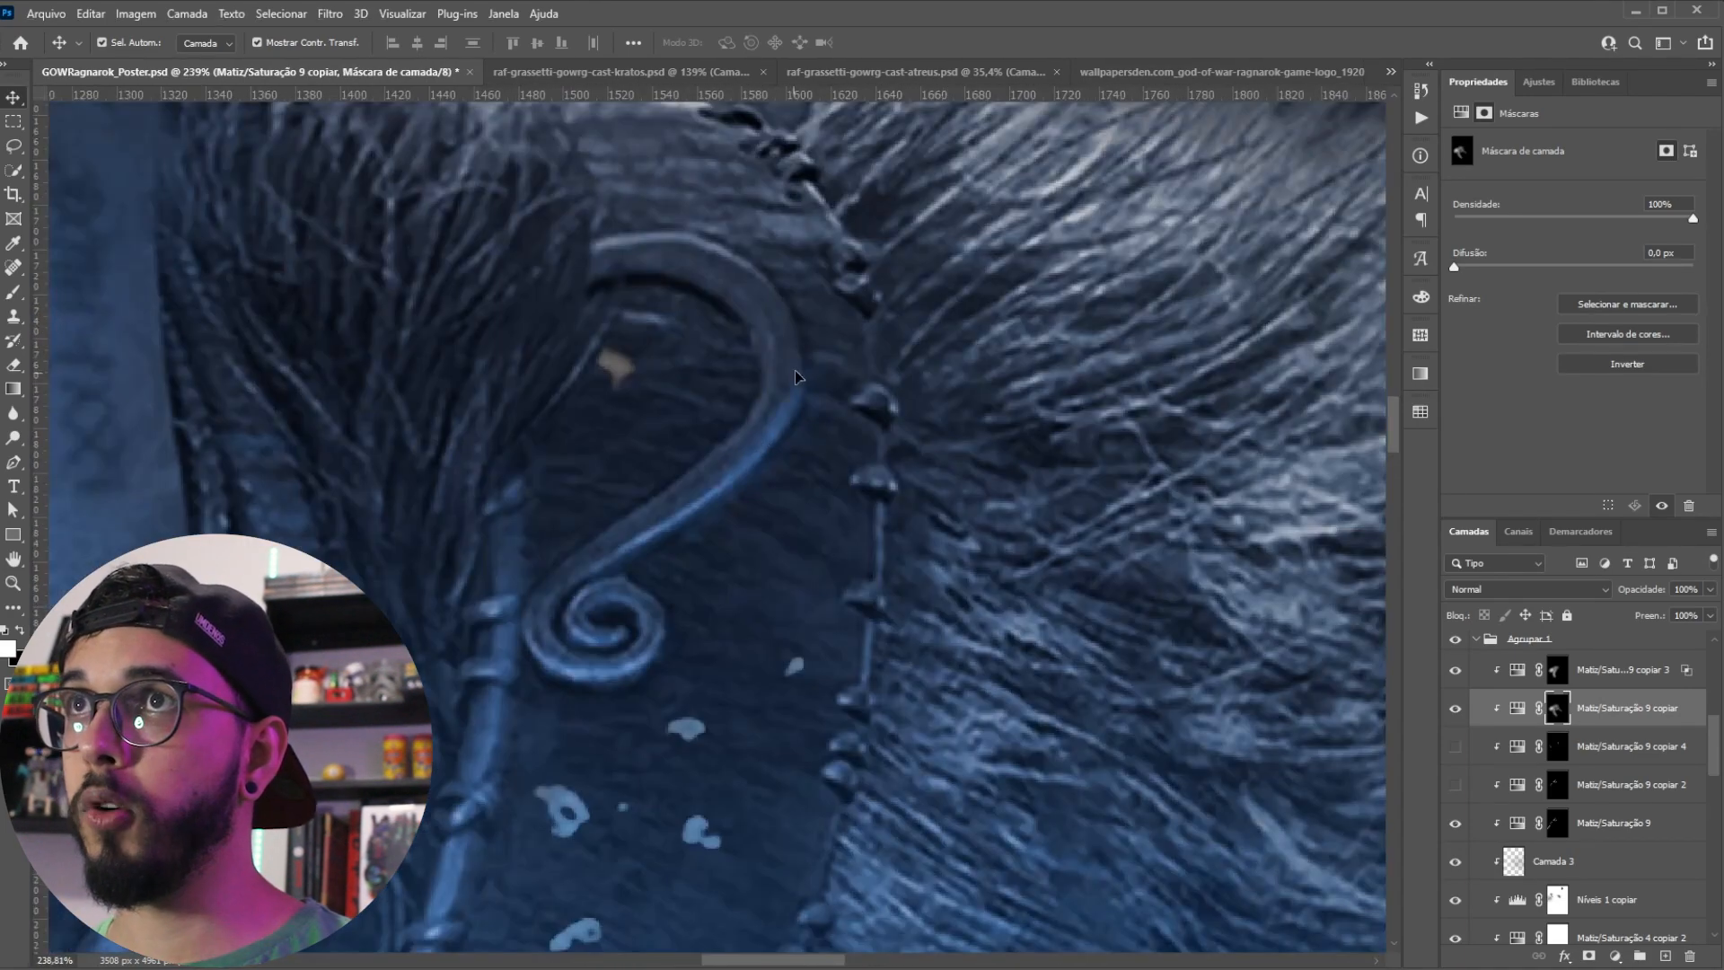
pyautogui.click(1456, 822)
pyautogui.click(1456, 823)
pyautogui.scroll(-6, 716, 476)
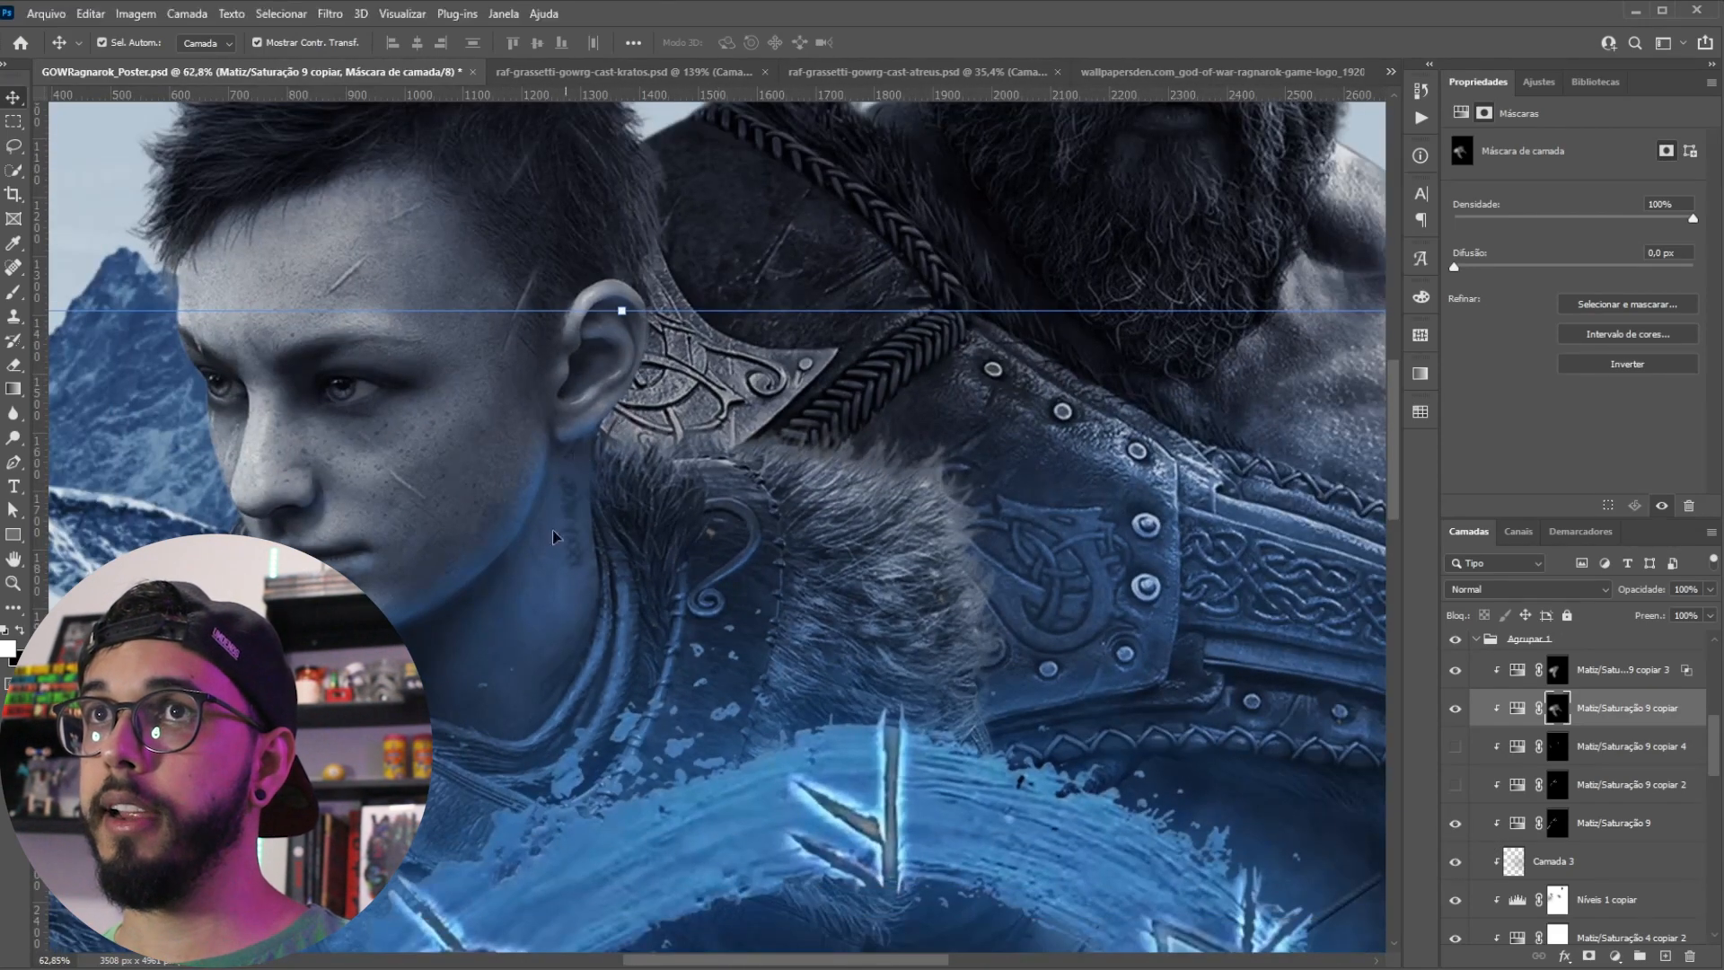
# Step: Show Matiz/Saturação 9 copiar 2 and 9 copiar 4 on Atreus, and review the Hue/Saturation settings of 9 copiar 4
pyautogui.scroll(-5, 552, 536)
pyautogui.hscroll(-5, 552, 536)
pyautogui.click(1455, 785)
pyautogui.scroll(-4, 985, 639)
pyautogui.click(1455, 746)
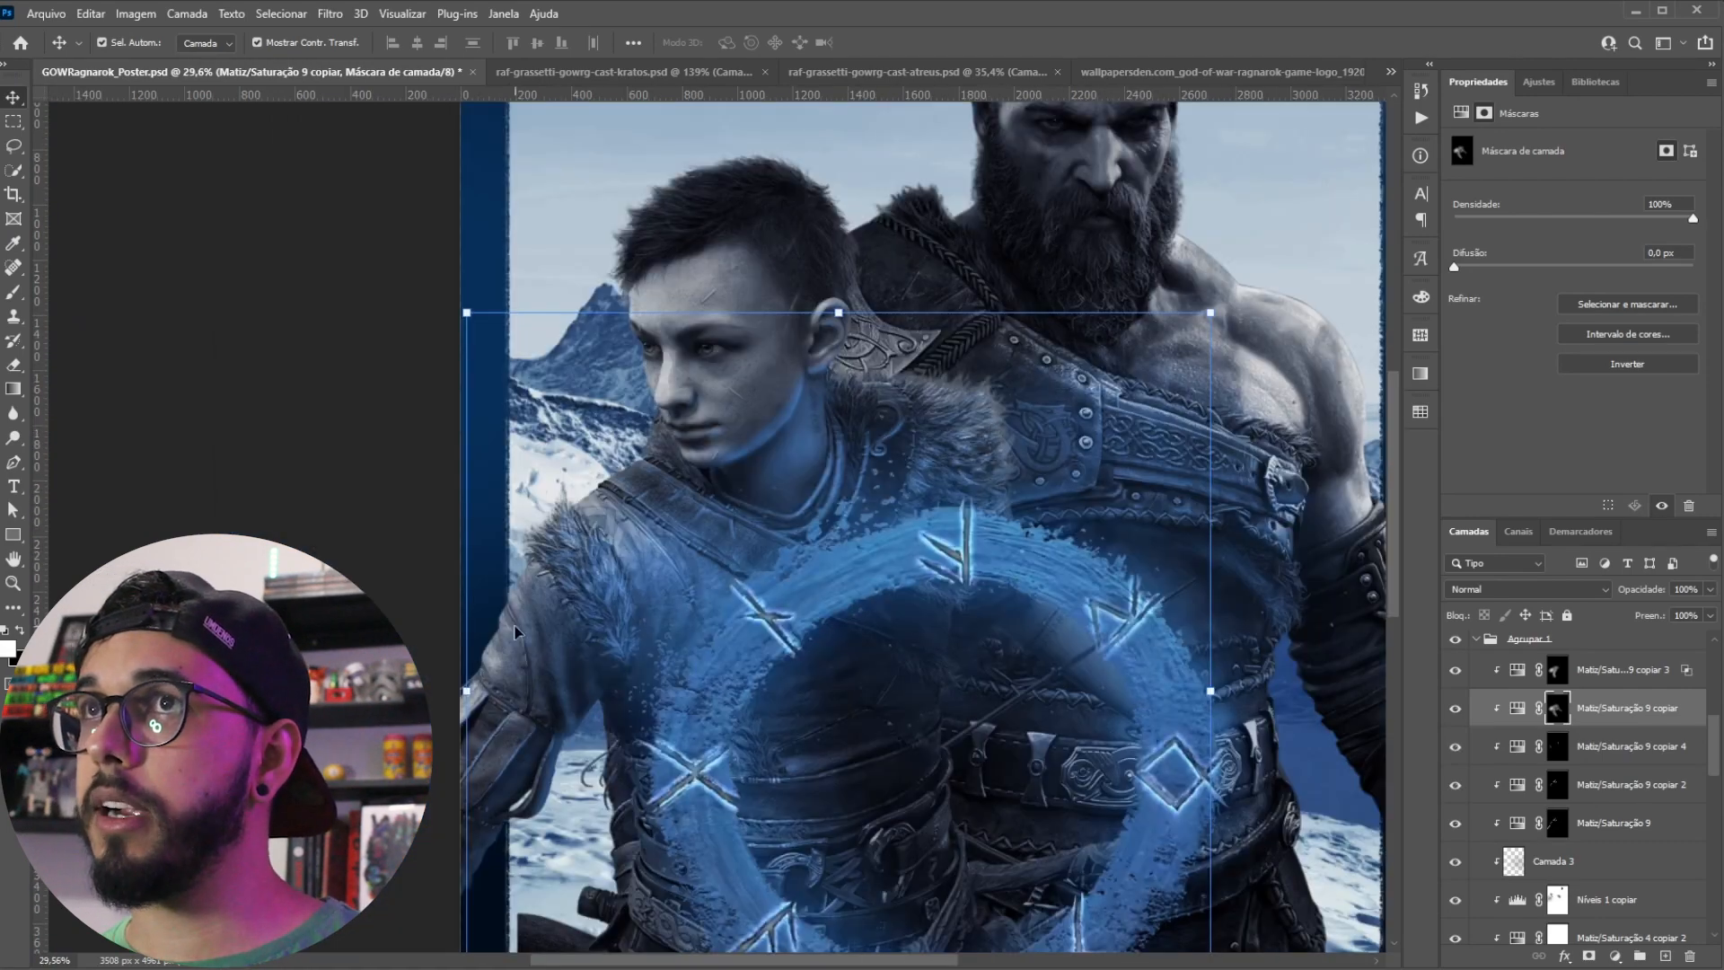
pyautogui.scroll(4, 610, 606)
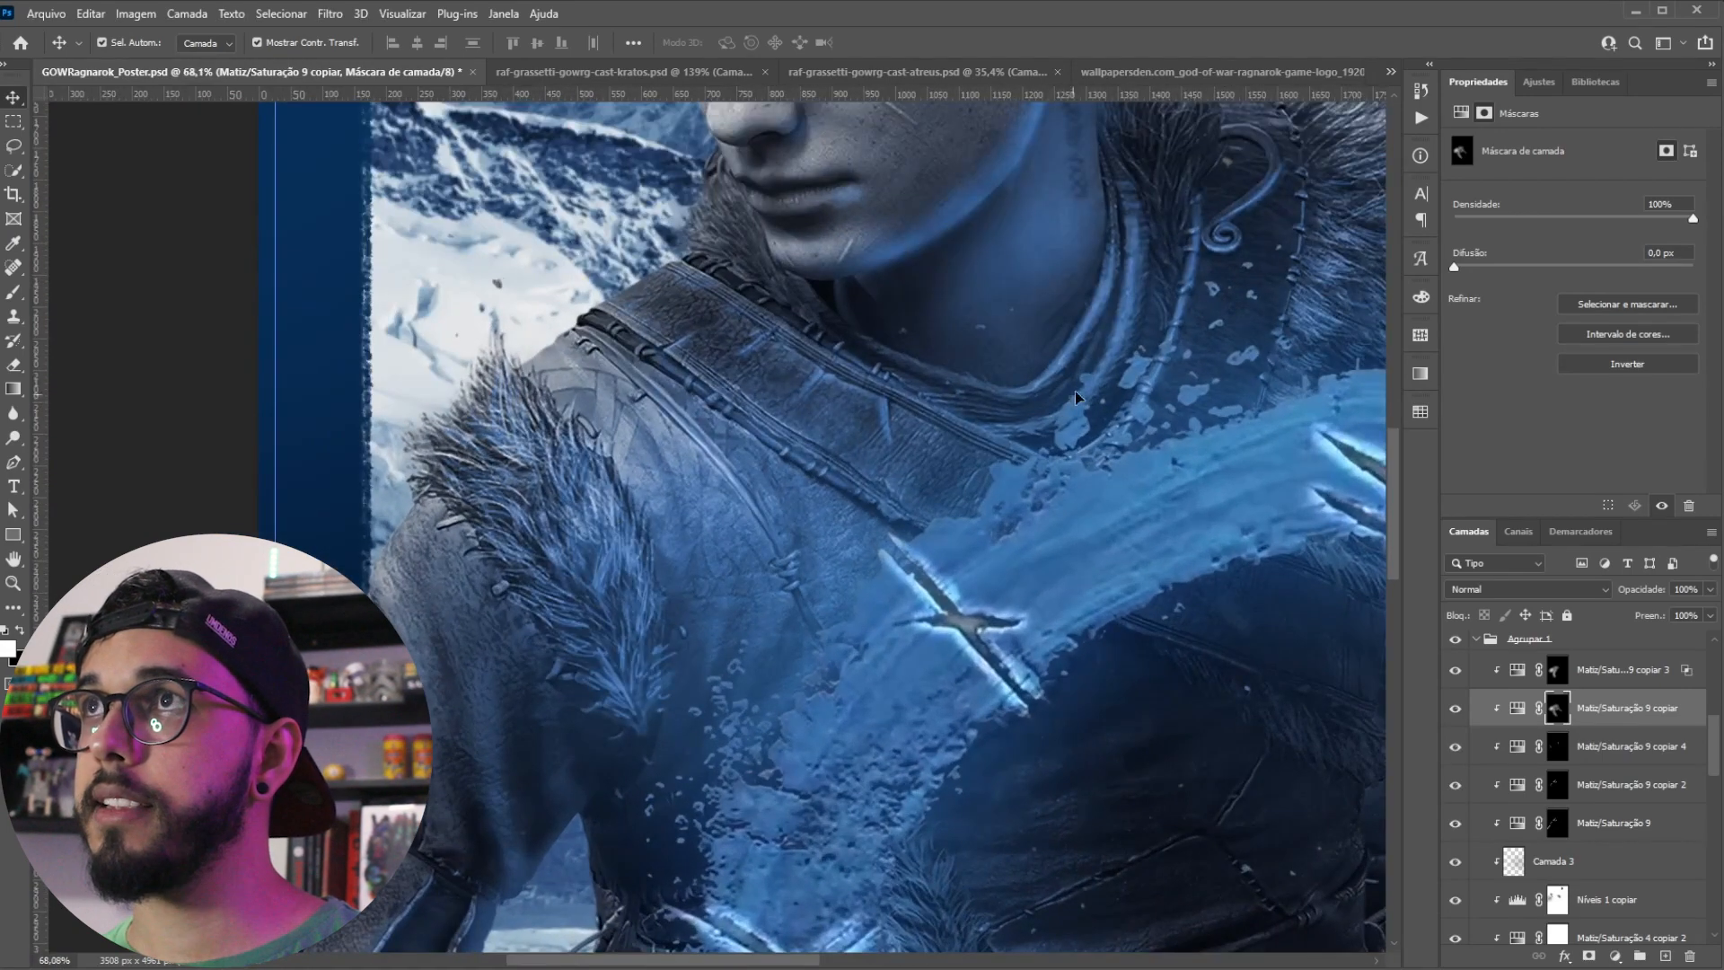
pyautogui.scroll(3, 826, 467)
pyautogui.hscroll(5, 826, 467)
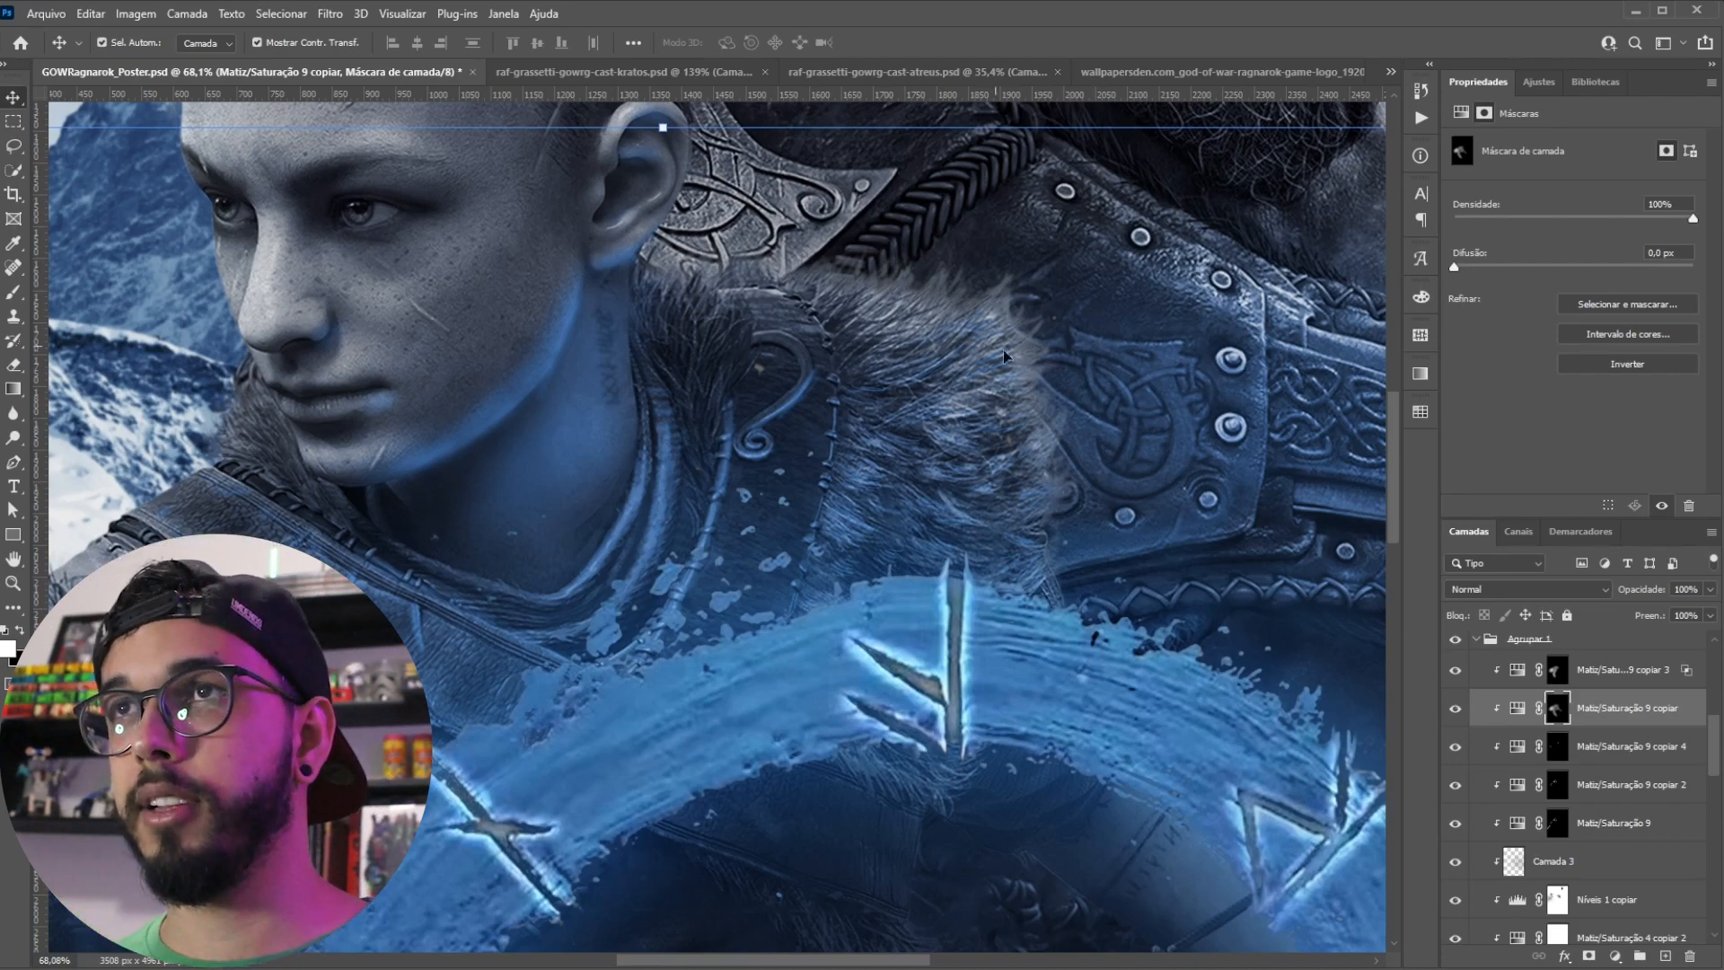
pyautogui.click(1518, 750)
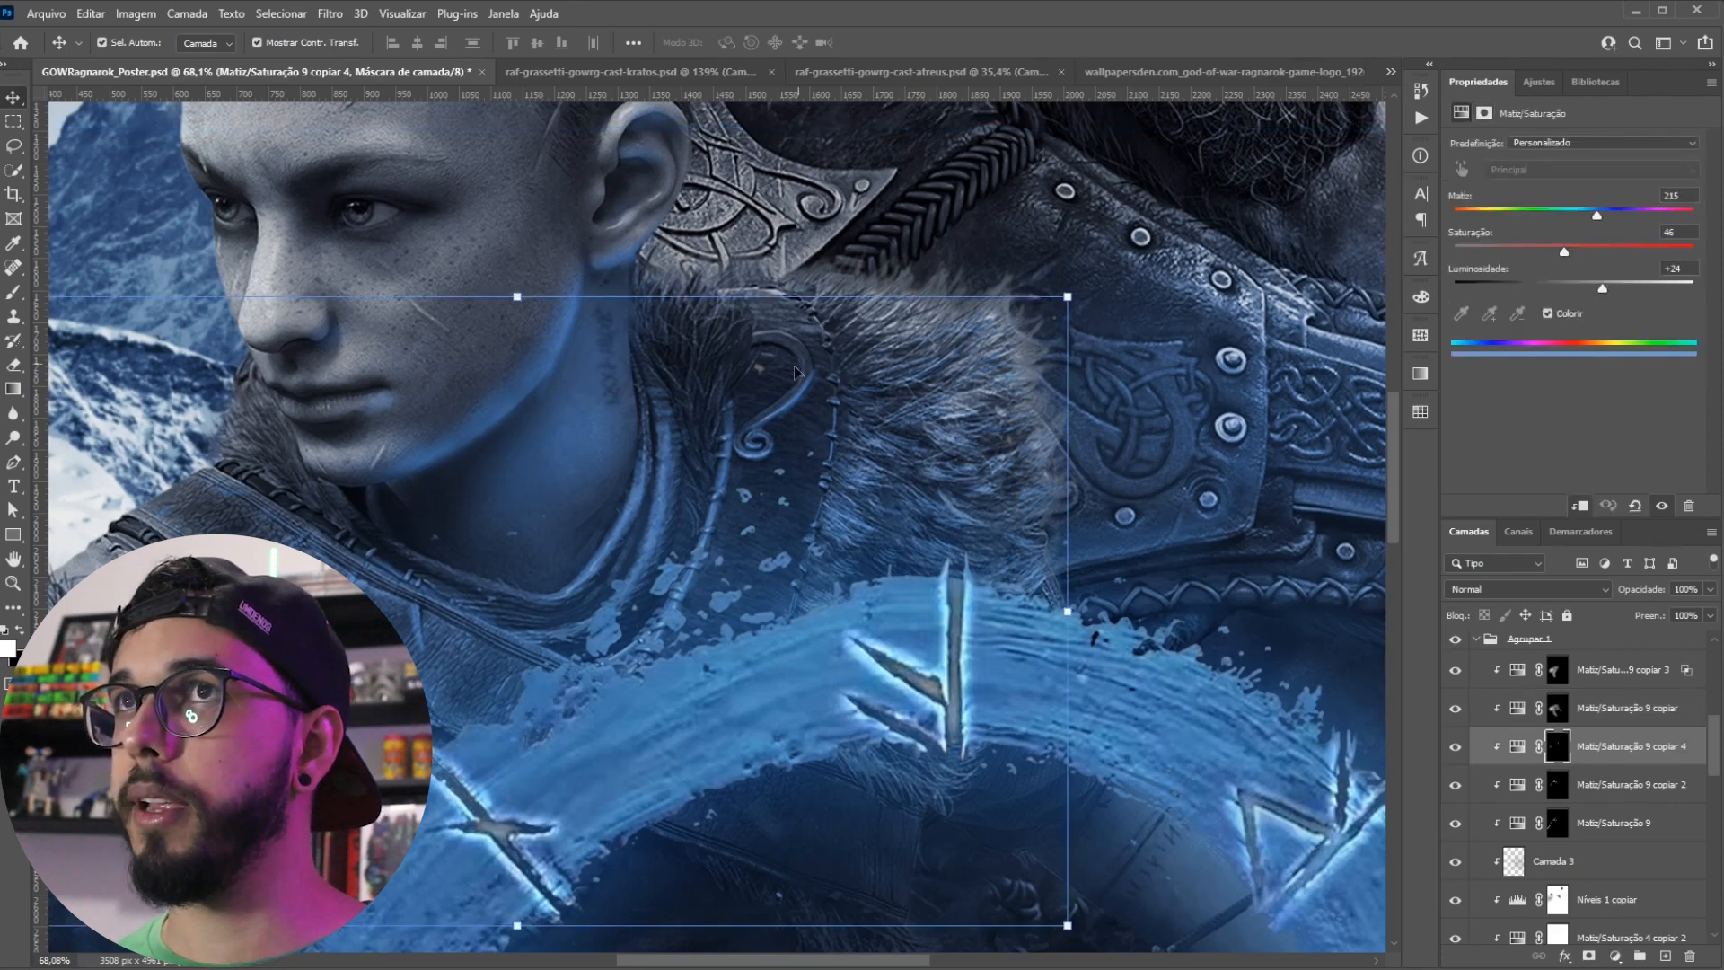
# Step: Show Matiz/Saturação 9 copiar 6 and Matiz/Saturação 9 copiar 5 on Kratos, and inspect the blue highlights on his leather strap
pyautogui.scroll(-3, 933, 618)
pyautogui.hscroll(5, 952, 718)
pyautogui.scroll(3, 977, 853)
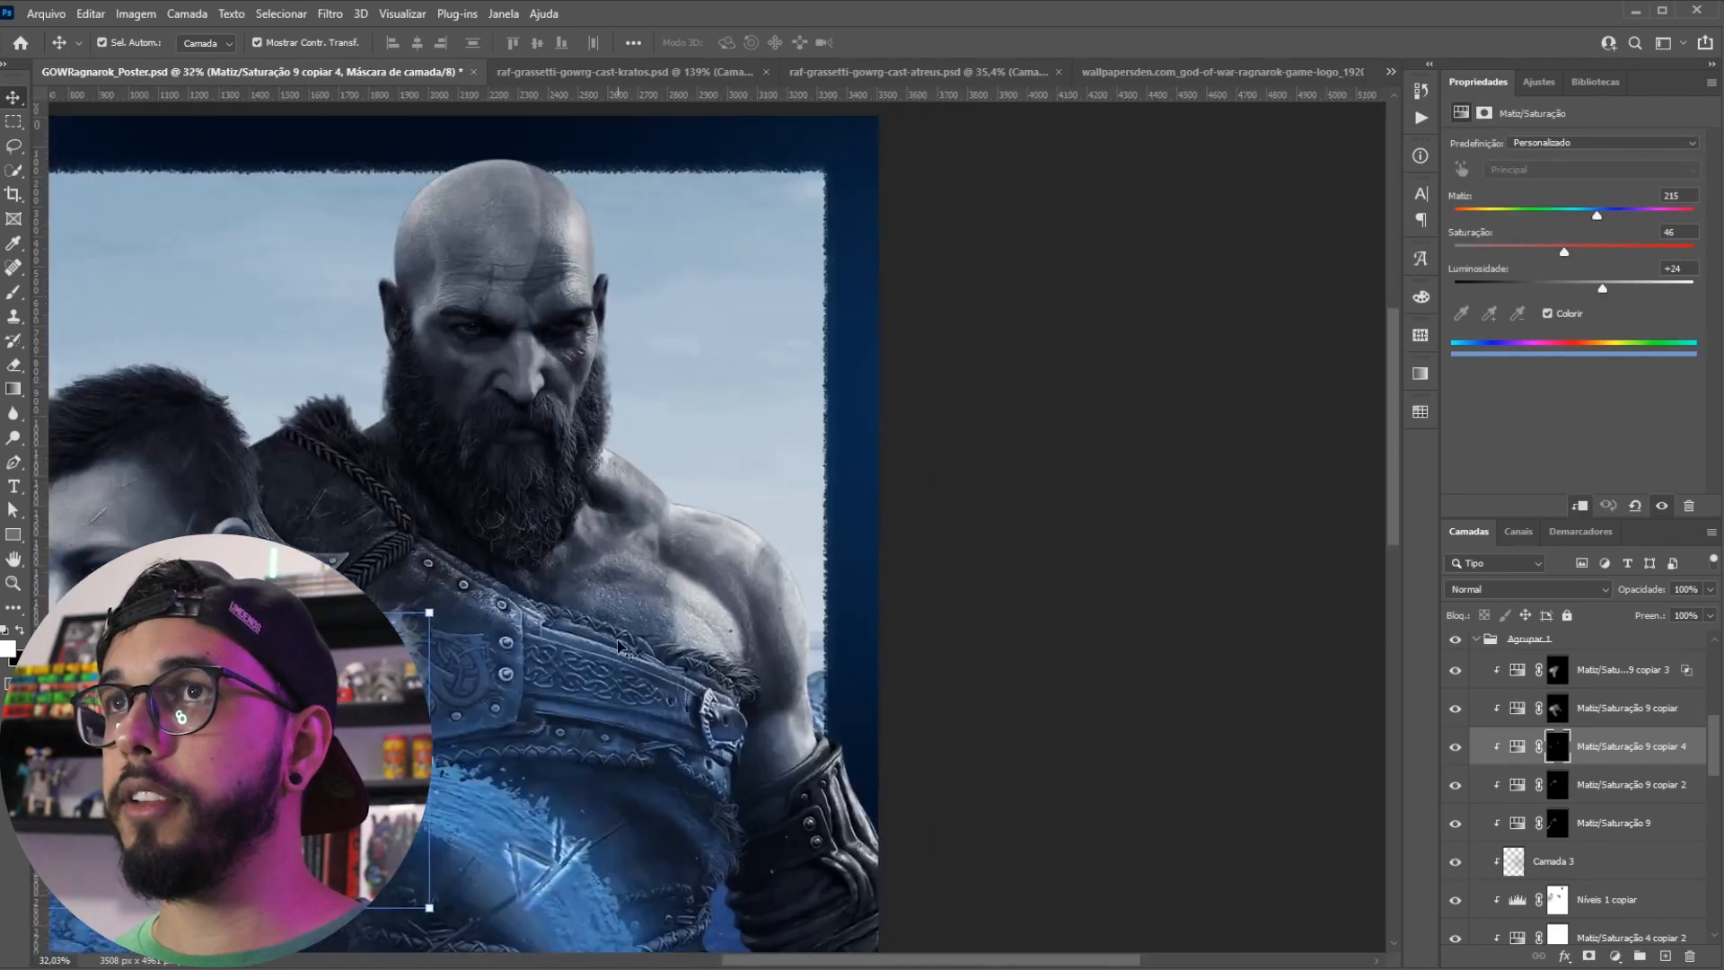
pyautogui.scroll(-3, 1558, 773)
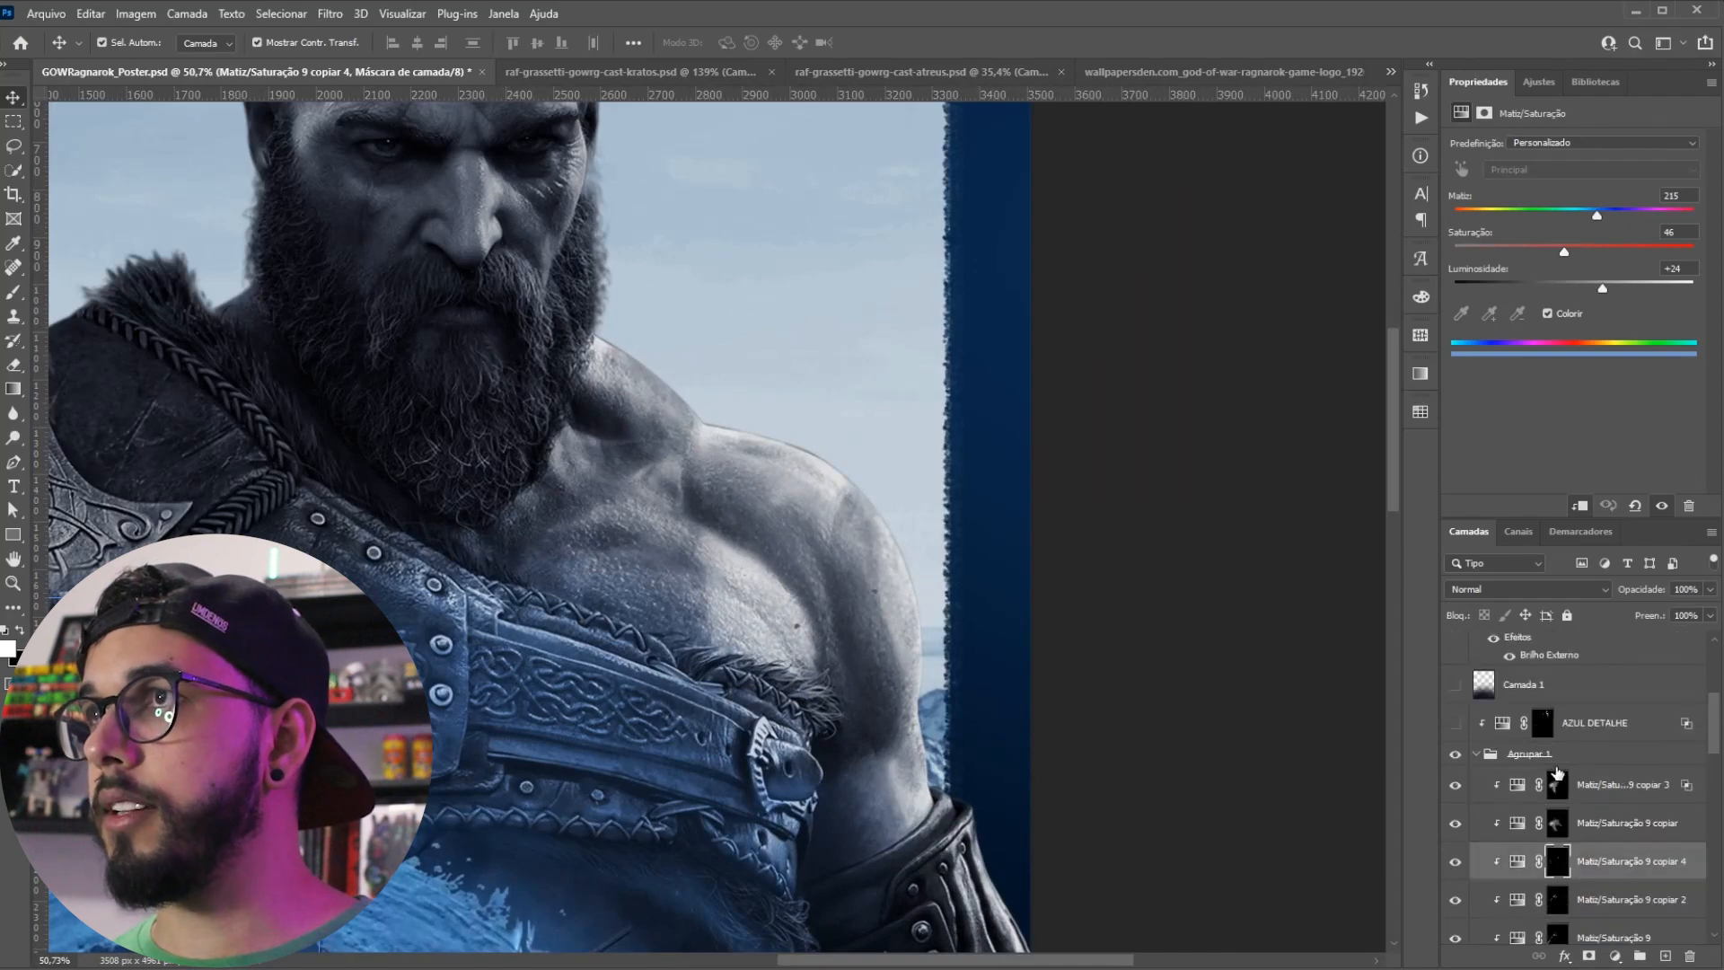
pyautogui.scroll(-4, 1558, 773)
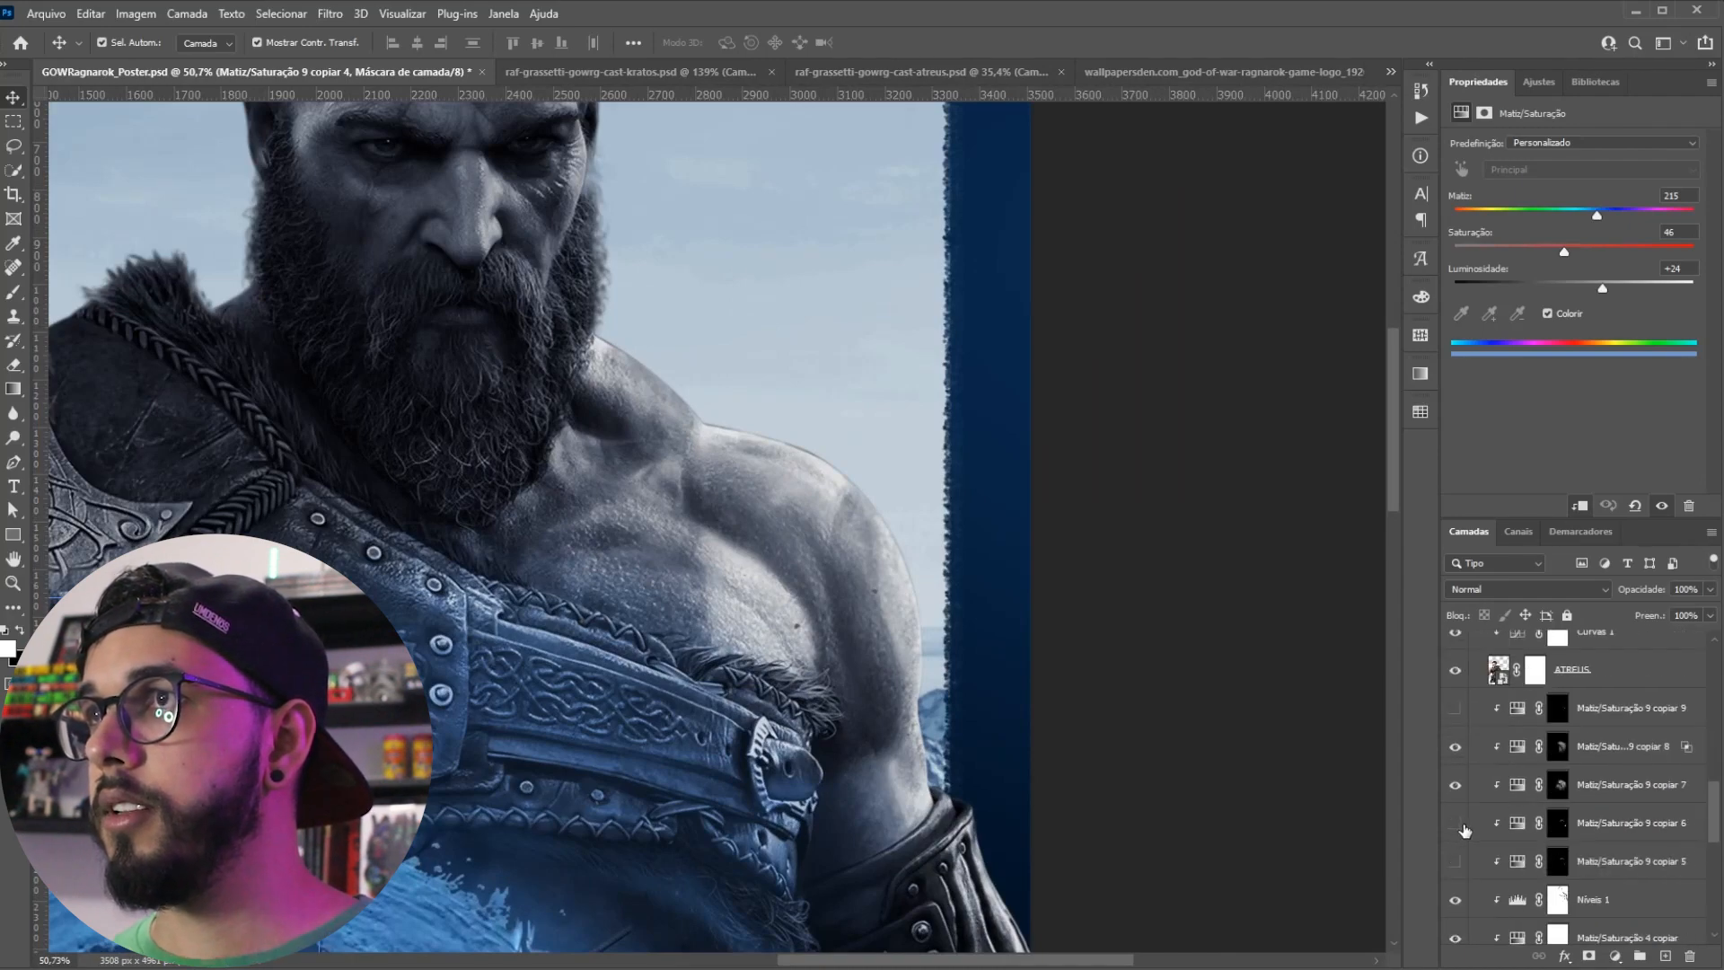
pyautogui.scroll(2, 835, 718)
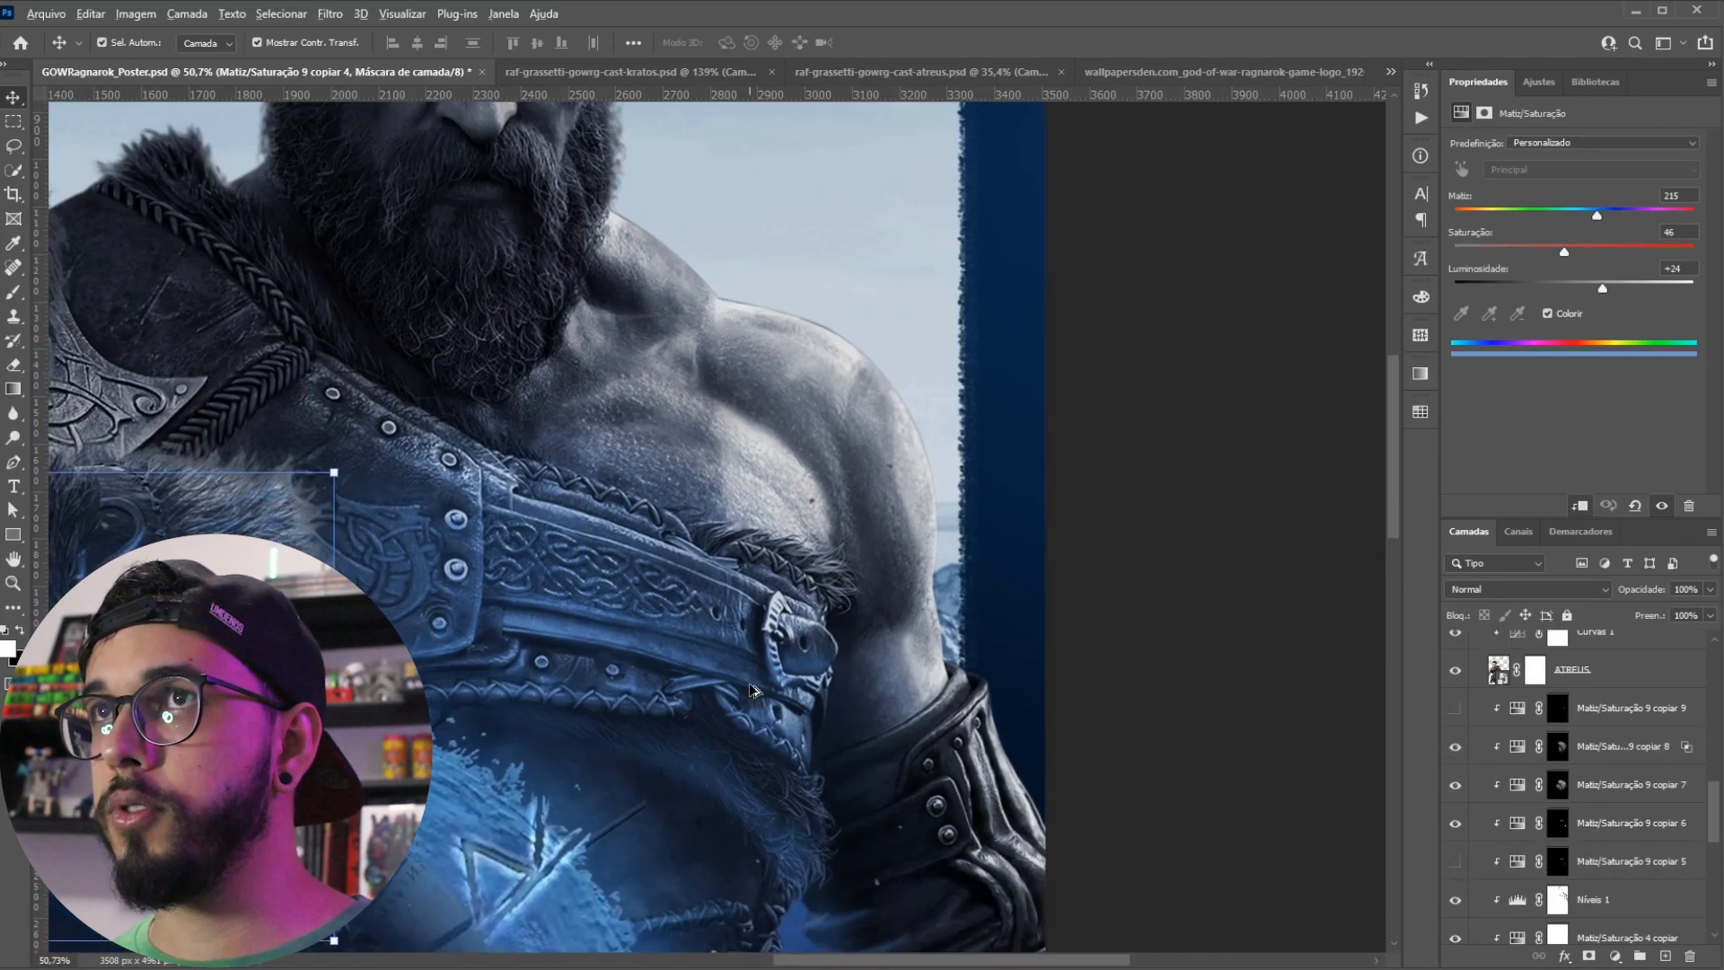
pyautogui.scroll(2, 556, 734)
pyautogui.scroll(1, 520, 732)
pyautogui.click(1455, 861)
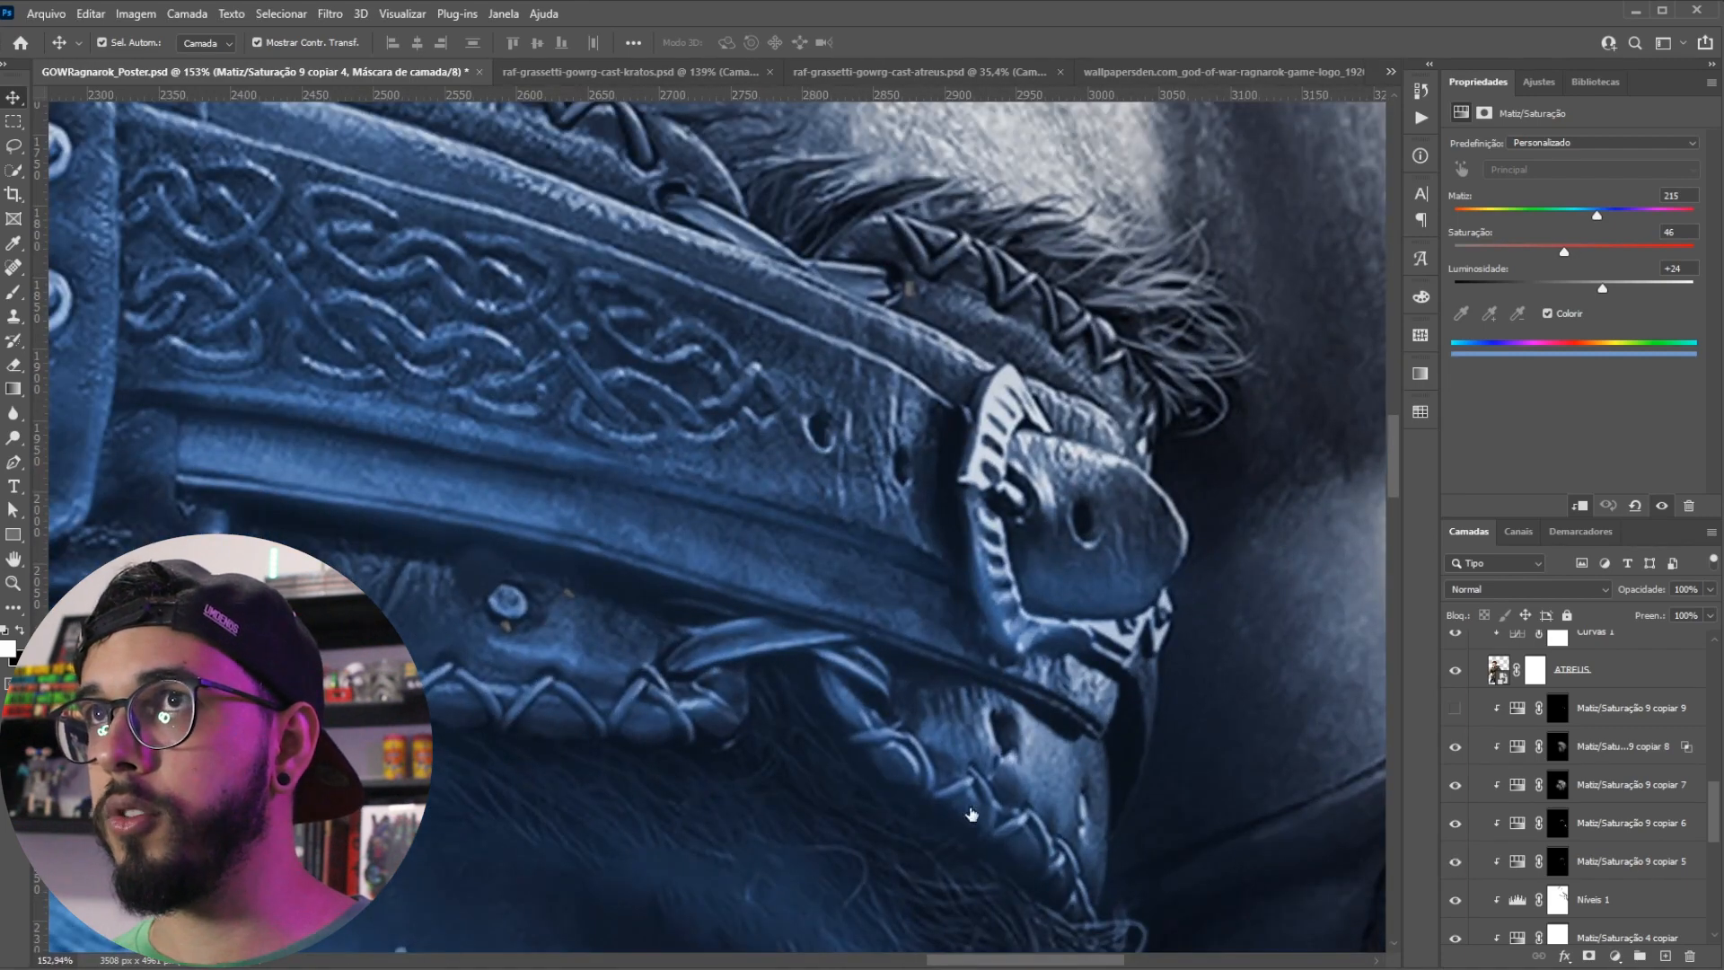
pyautogui.scroll(-1, 734, 708)
pyautogui.scroll(2, 638, 544)
pyautogui.scroll(1, 629, 539)
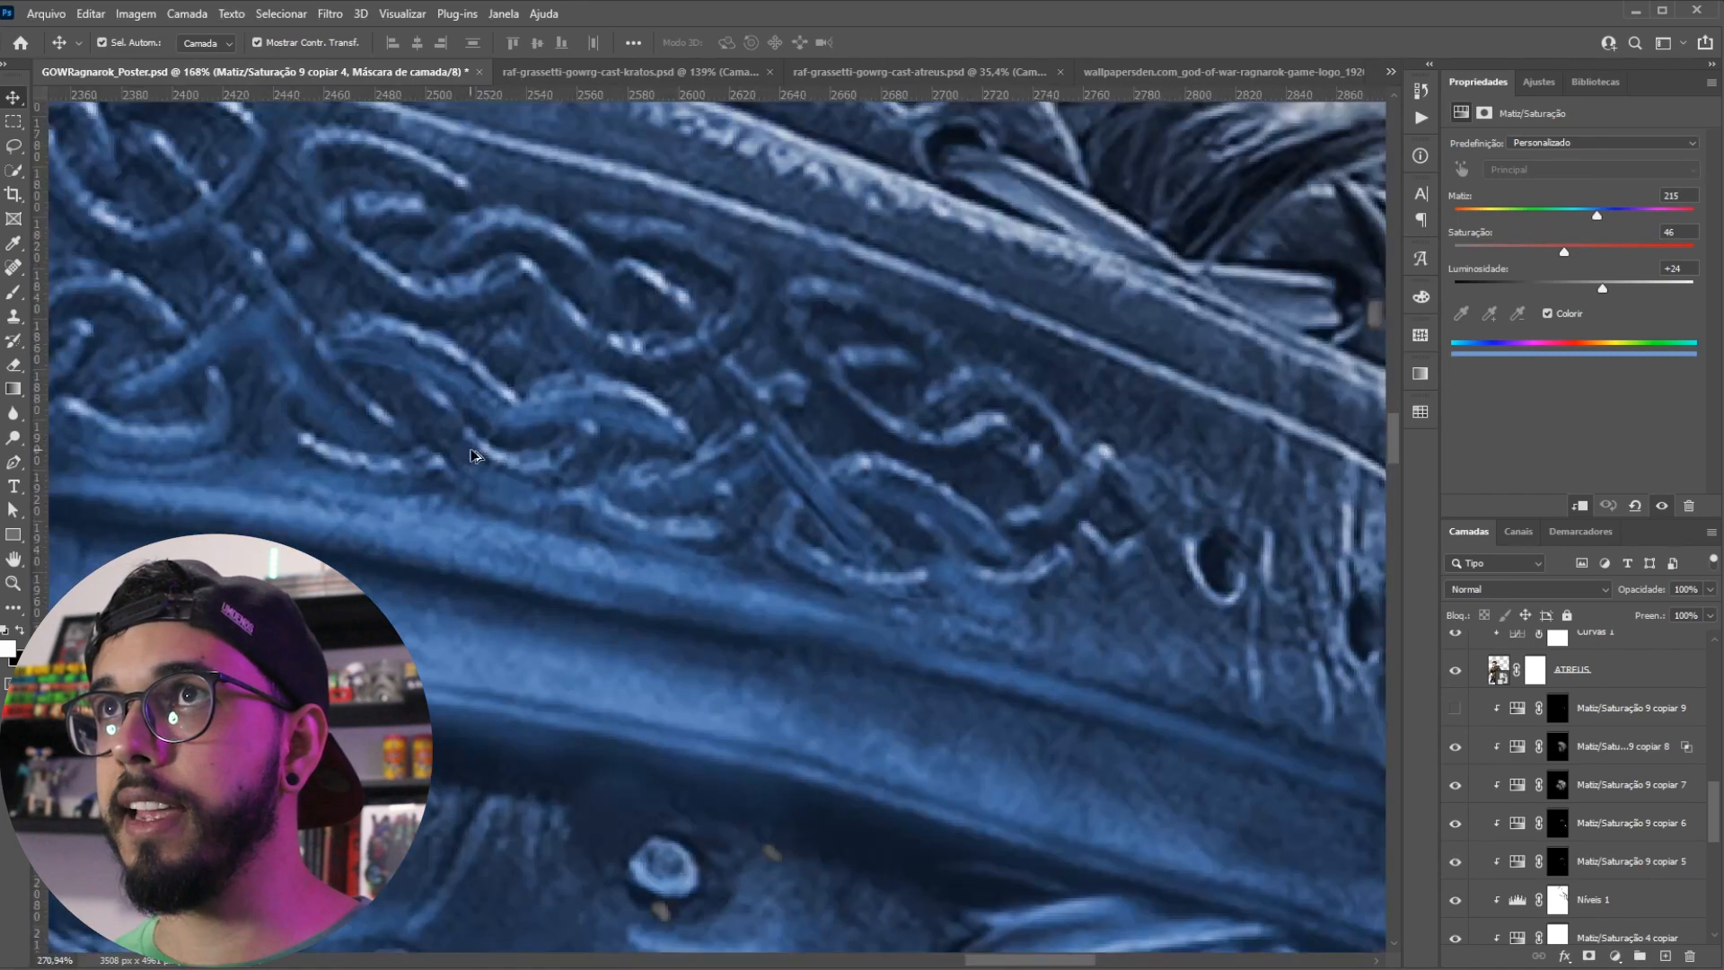
# Step: Toggle Matiz/Saturação 9 copiar 7 and 8 off and on to compare the strap lighting, and show Matiz/Saturação 9 copiar 9
pyautogui.scroll(1, 538, 453)
pyautogui.moveTo(1454, 785); pyautogui.dragTo(1454, 746)
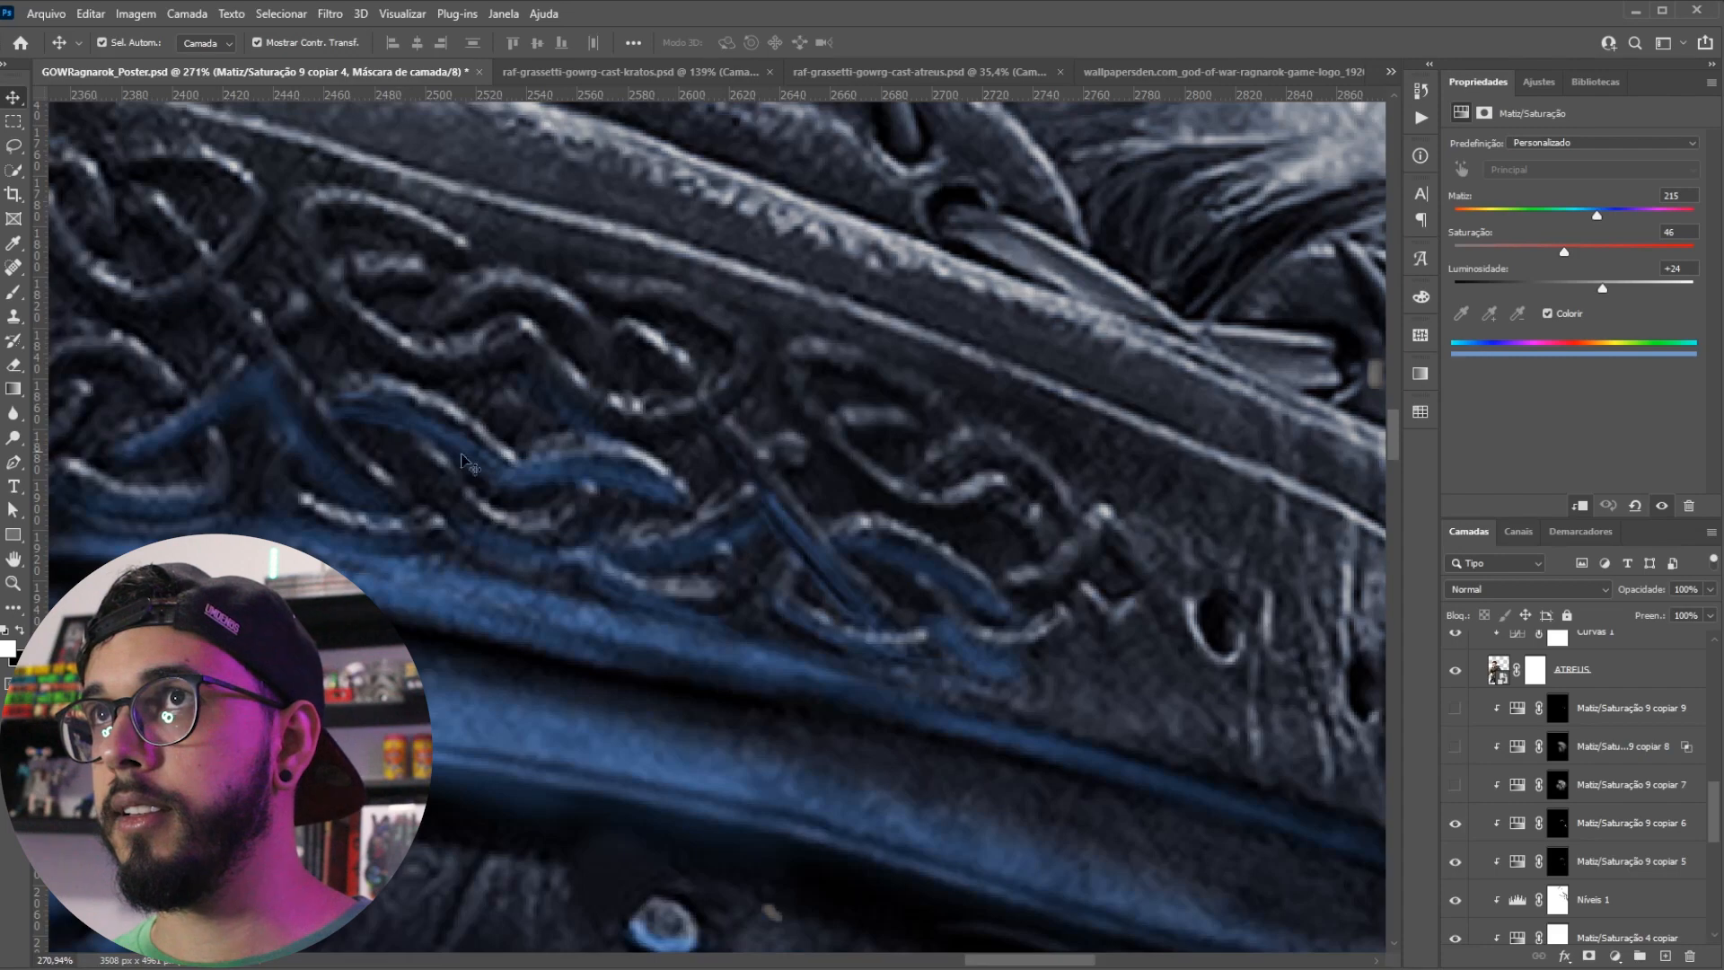
pyautogui.moveTo(1457, 747); pyautogui.dragTo(1457, 785)
pyautogui.click(1457, 709)
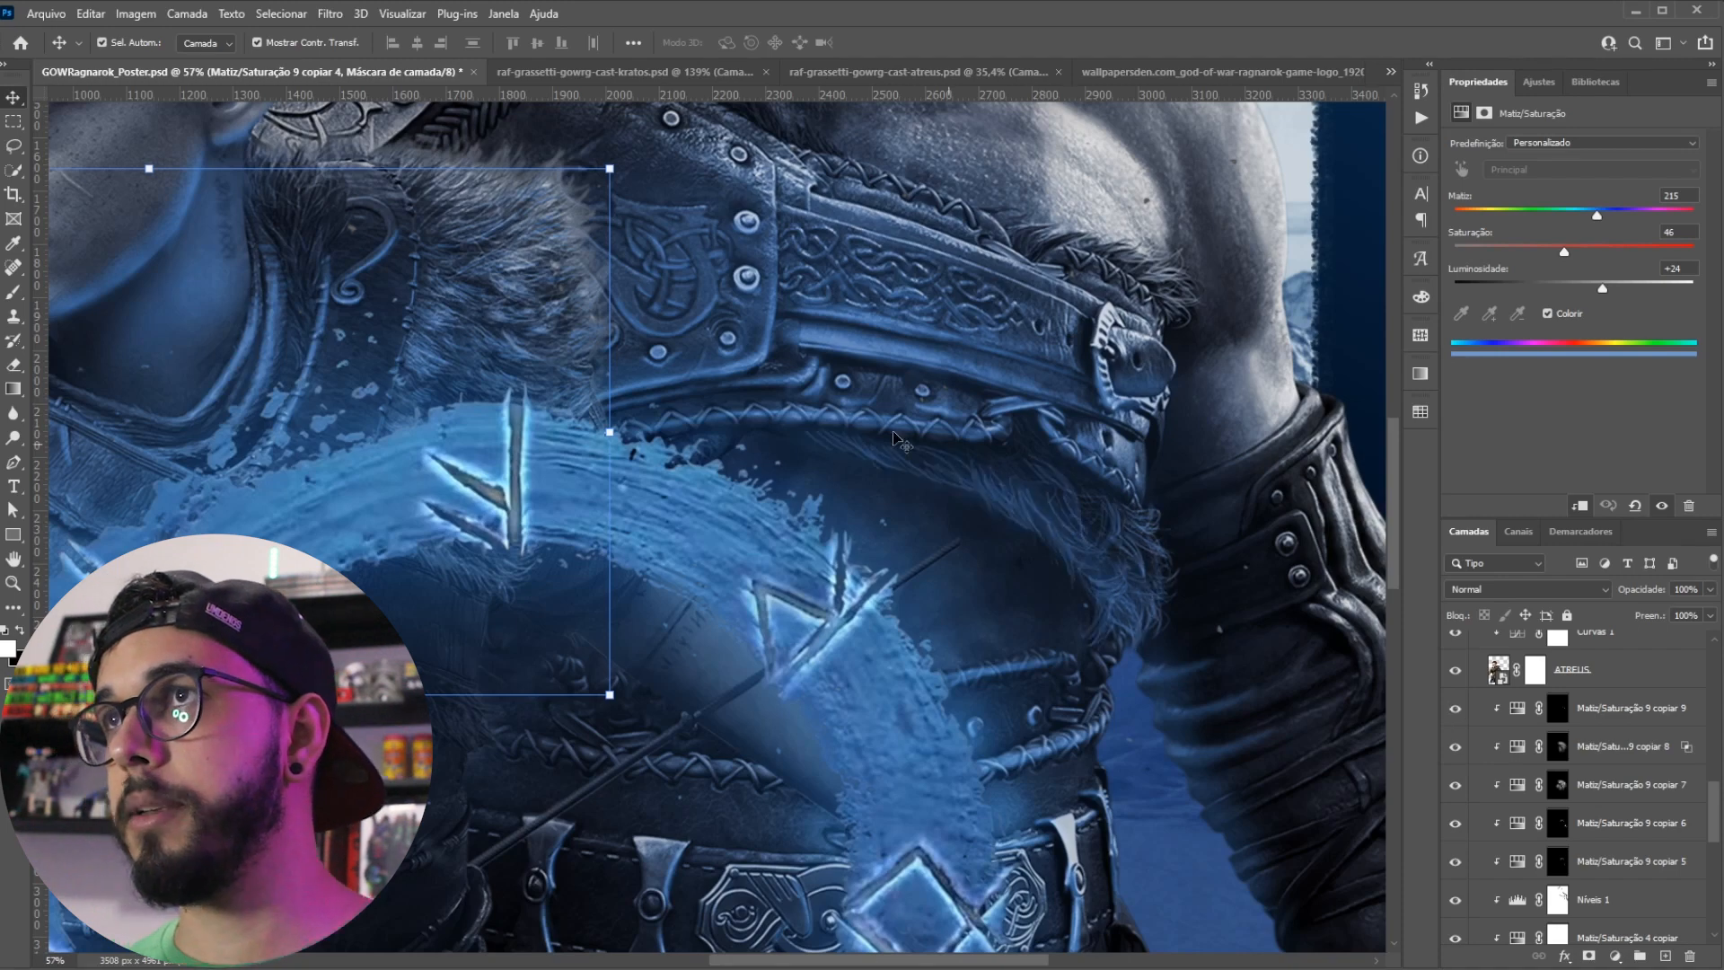
pyautogui.moveTo(938, 801); pyautogui.dragTo(808, 877)
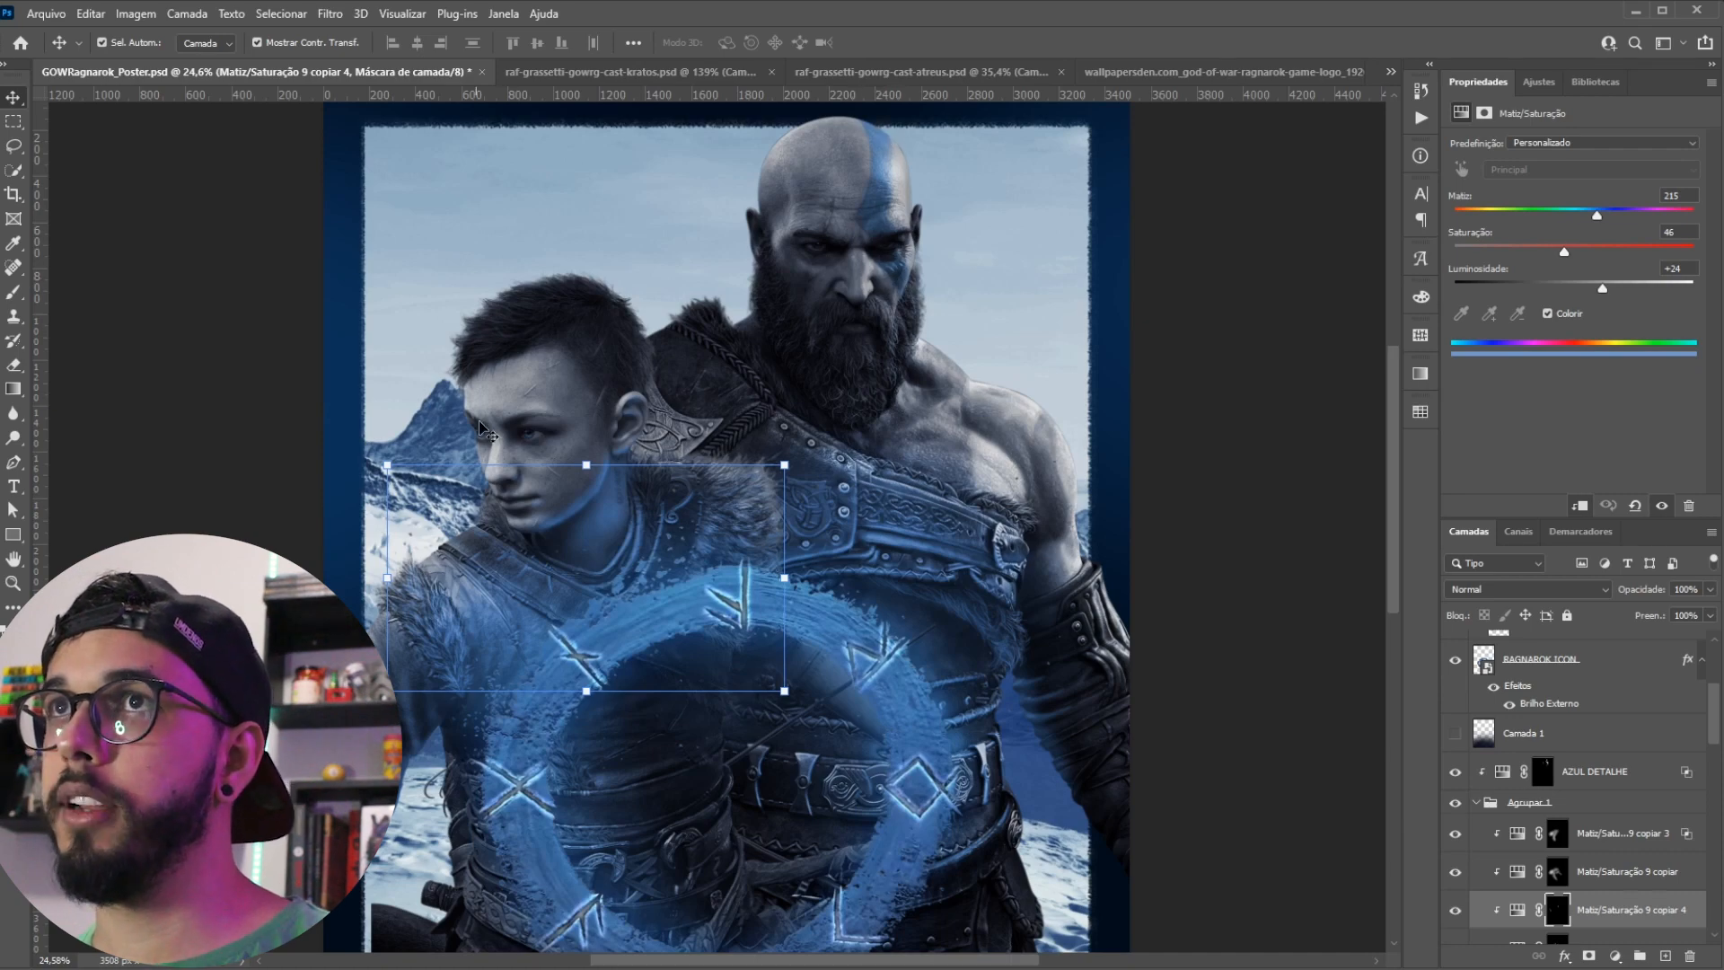
# Step: Examine Atreus's face in the poster and compare it with the original image in raf-grassetti-gowrg-cast-atreus.psd
pyautogui.scroll(5, 519, 415)
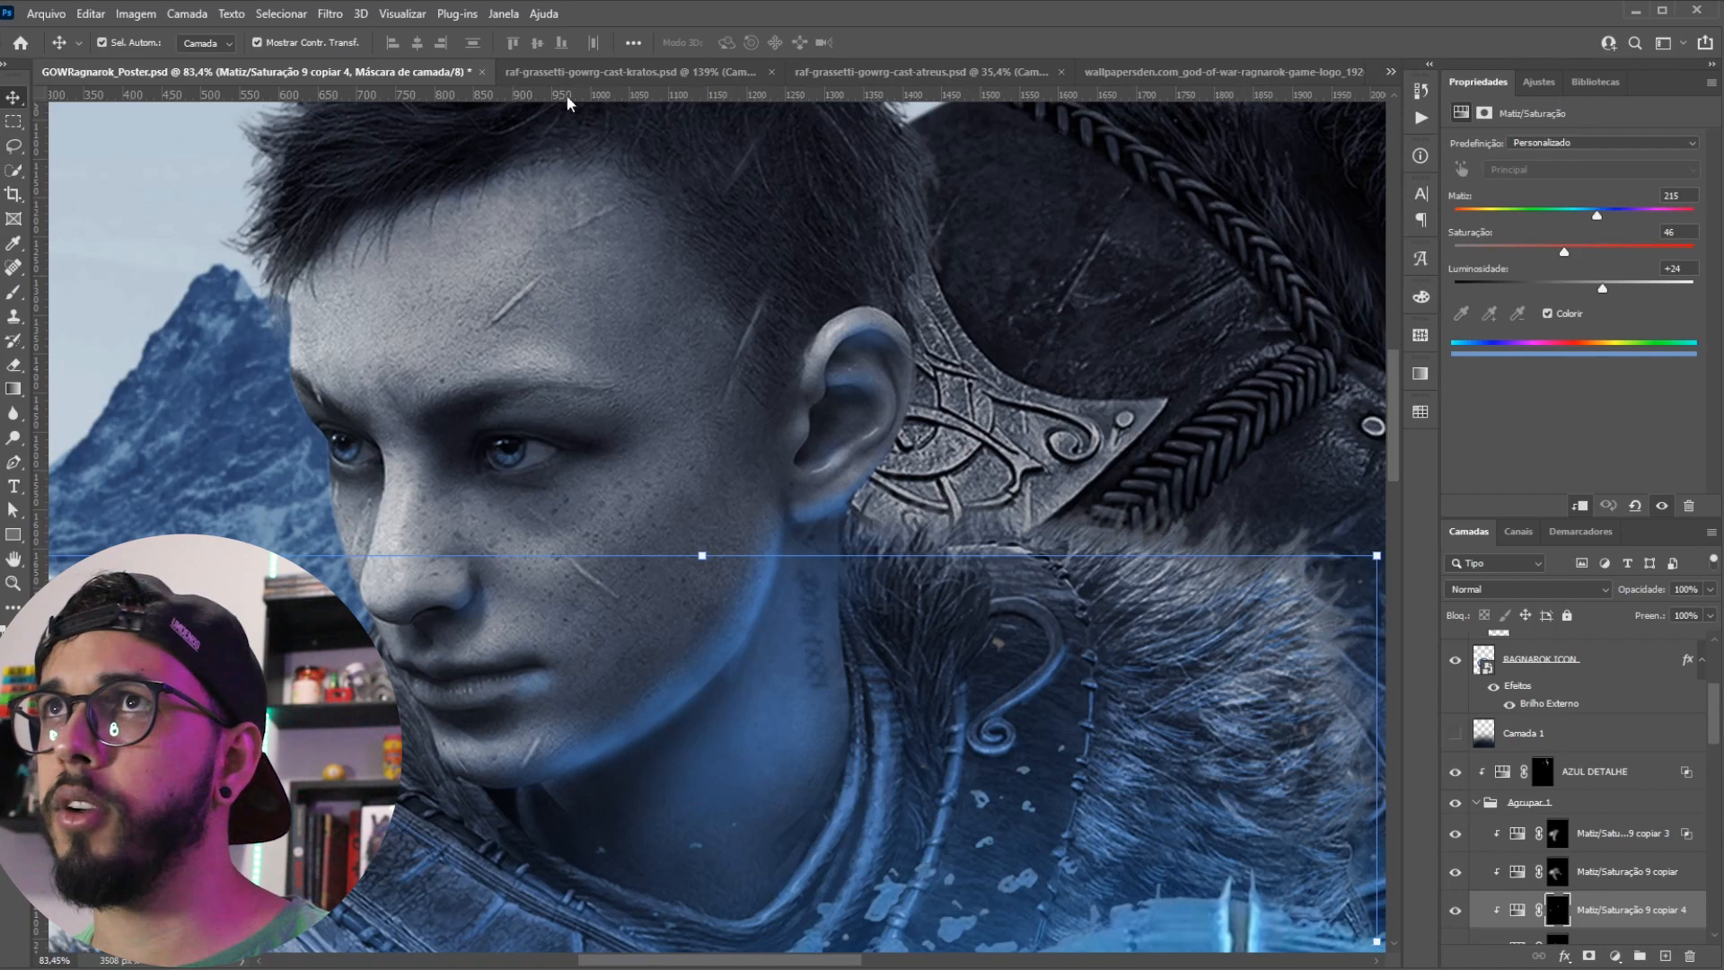
pyautogui.click(611, 79)
pyautogui.click(854, 79)
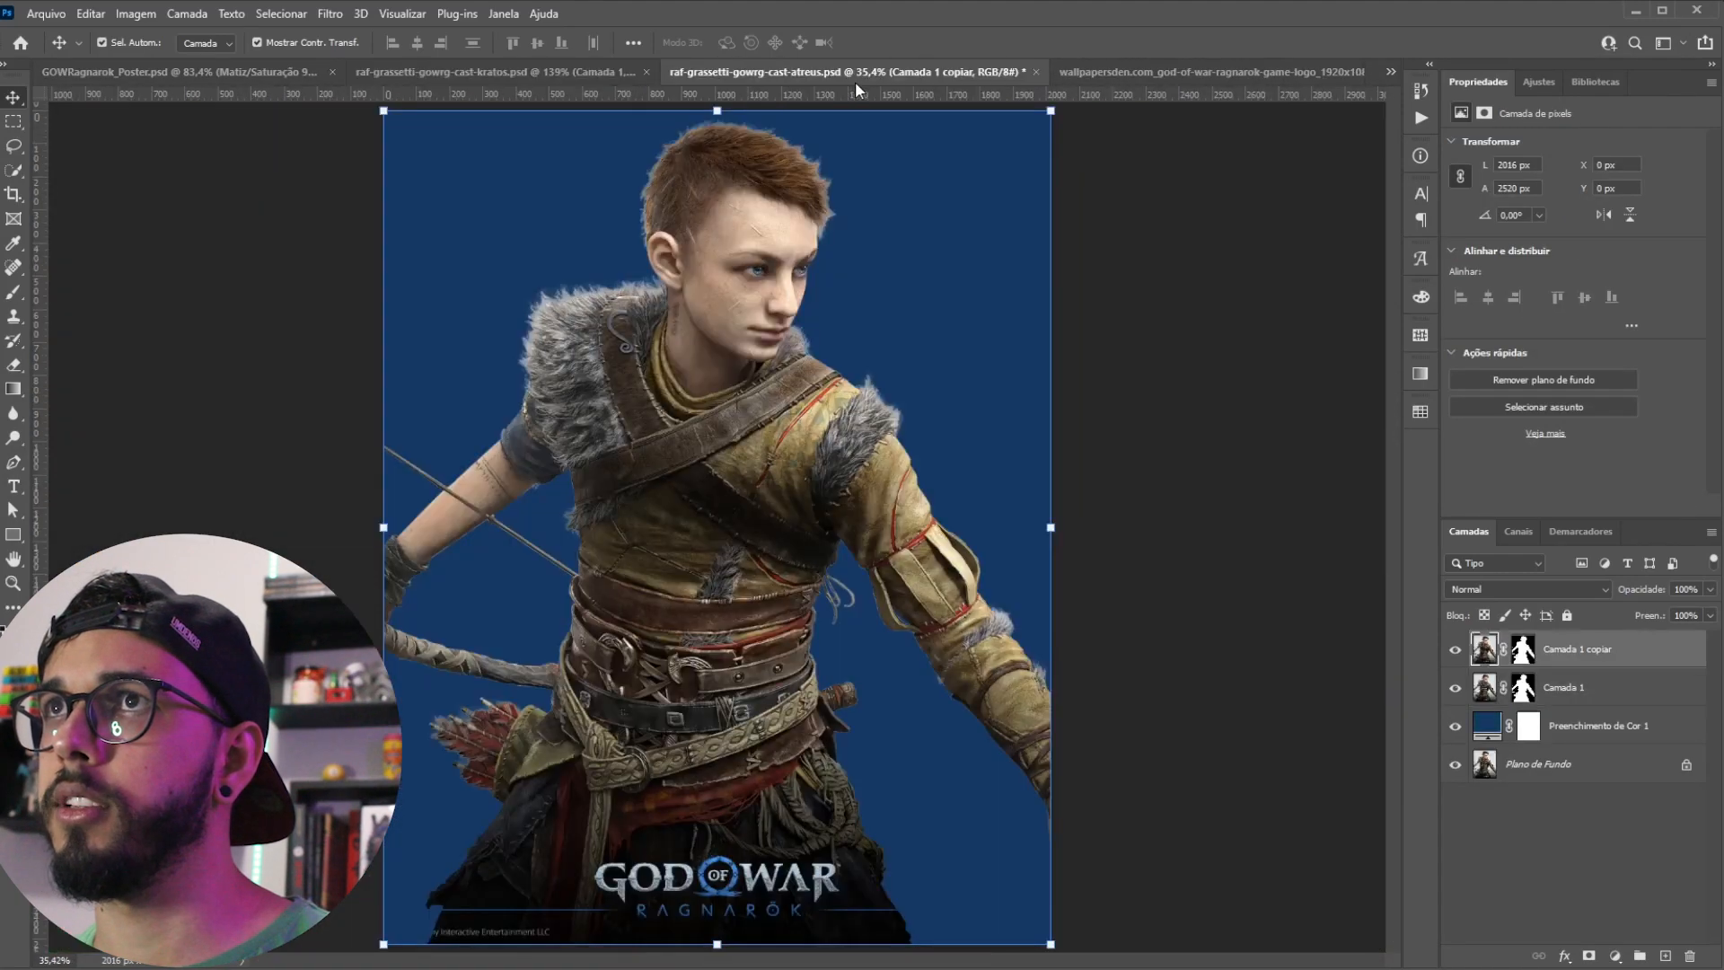
pyautogui.scroll(5, 476, 198)
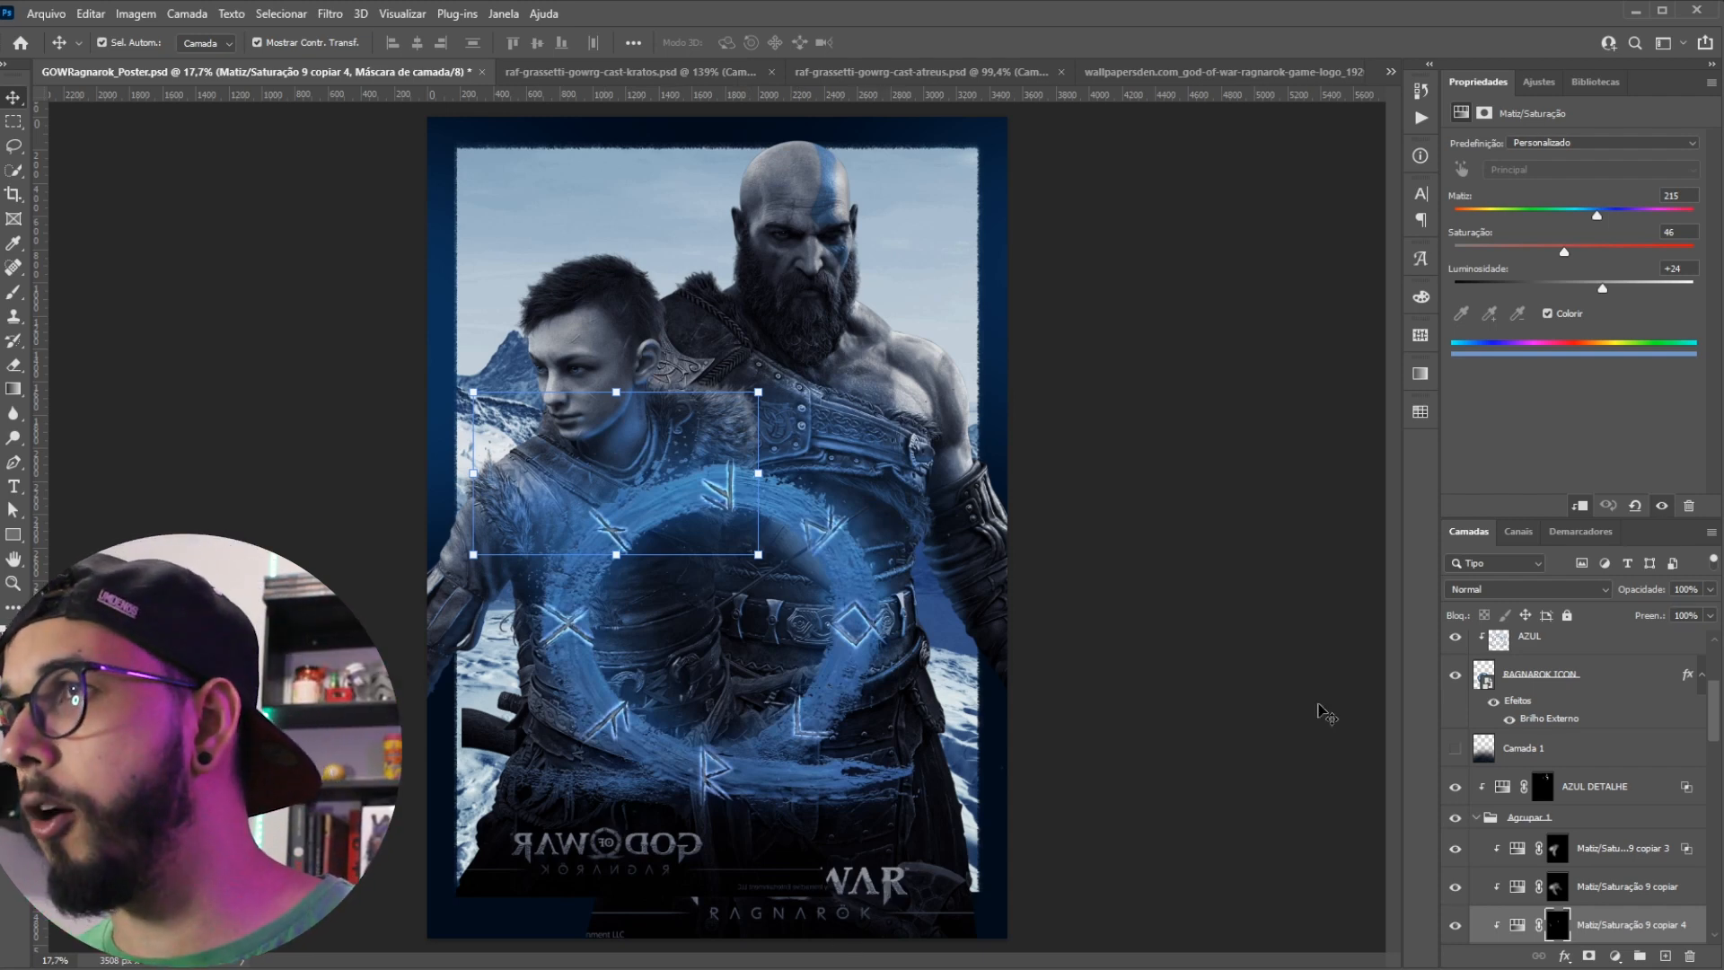
# Step: Show the Camada 1 layer over the lower part of the poster, and briefly preview the LOGO layer
pyautogui.click(1455, 748)
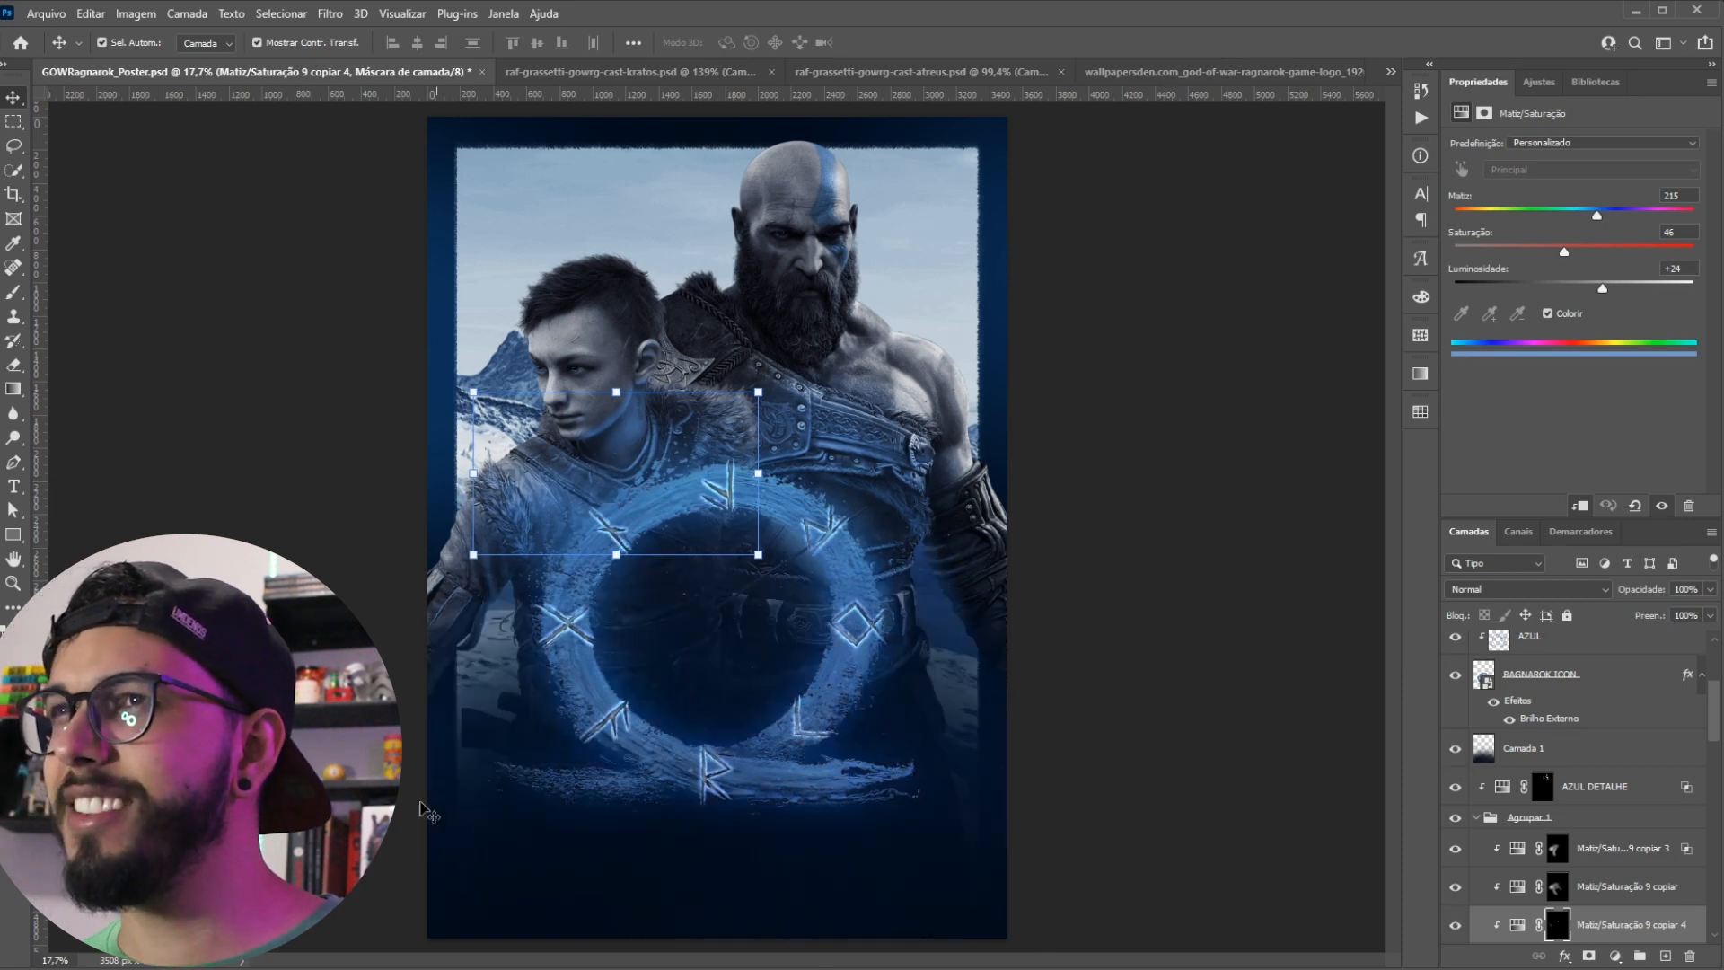
pyautogui.scroll(3, 1571, 763)
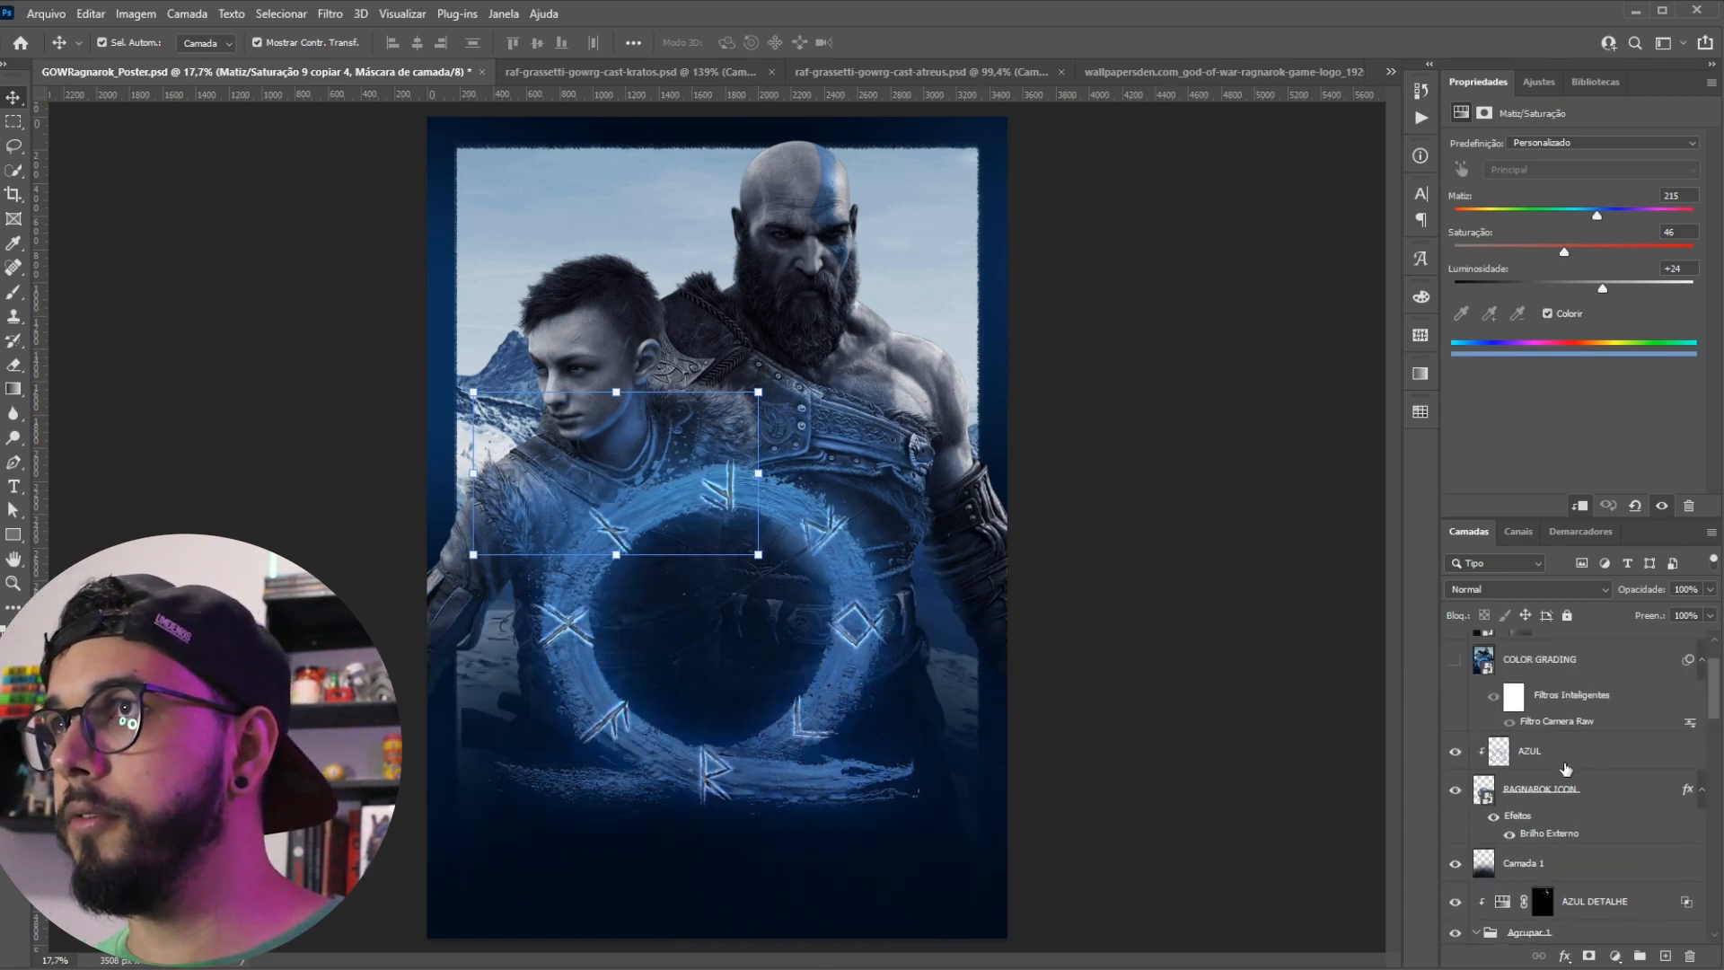
pyautogui.click(1456, 649)
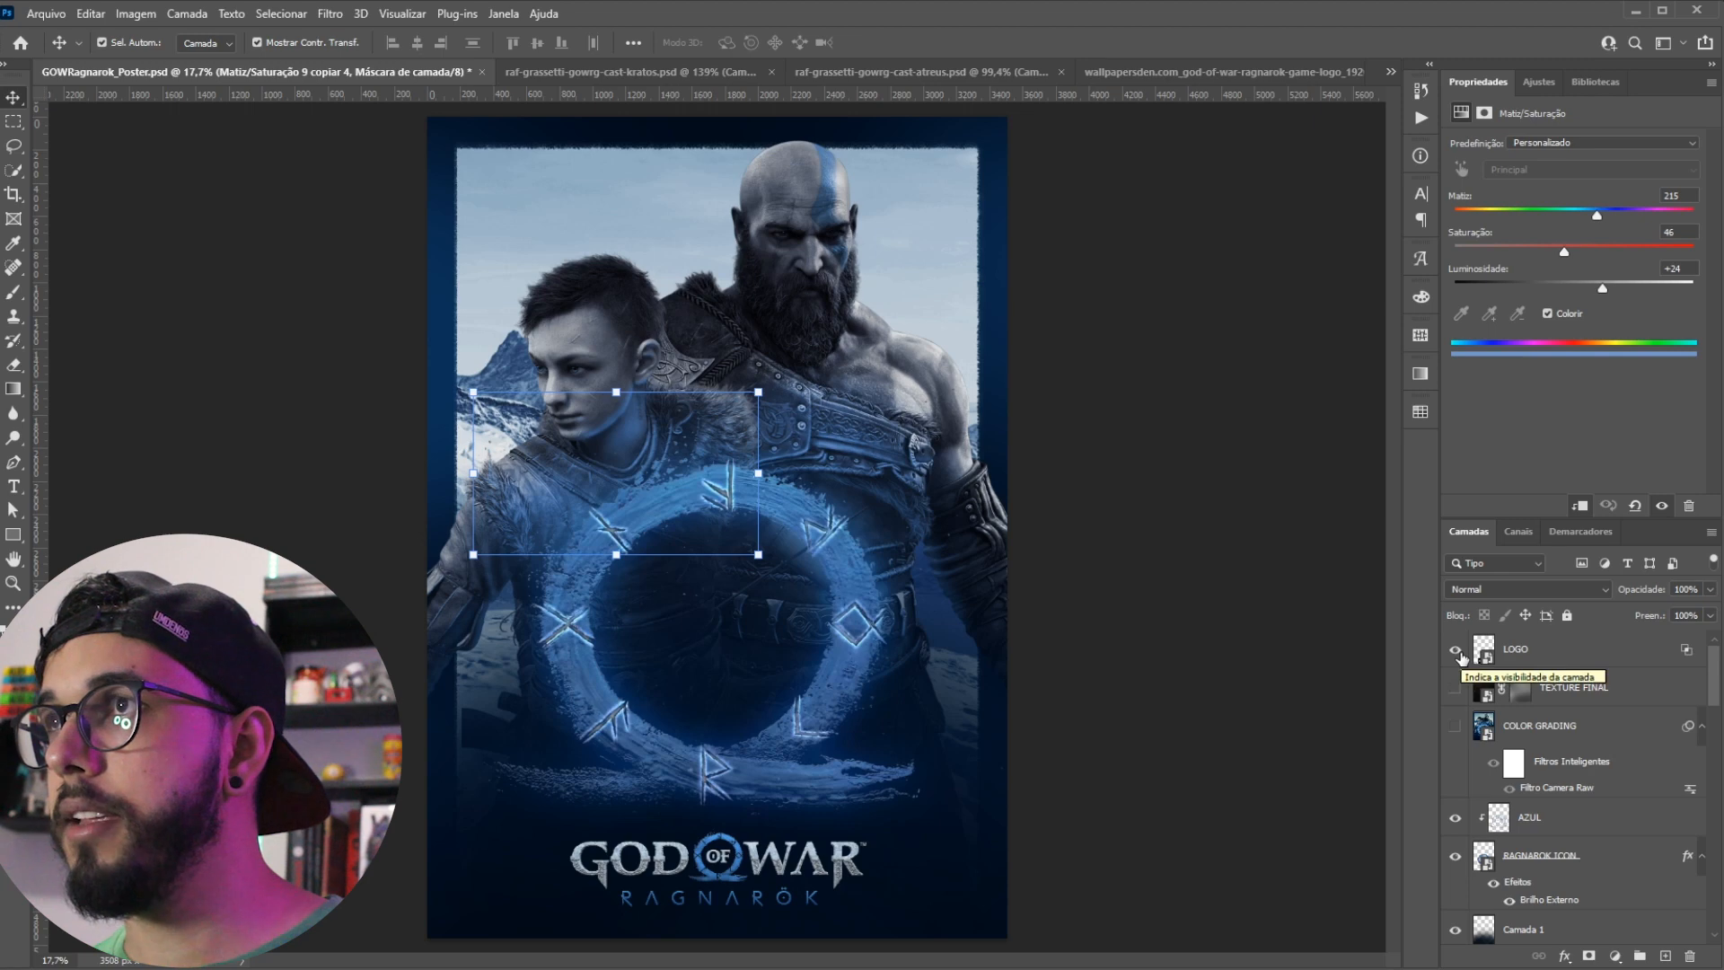
pyautogui.click(1457, 651)
pyautogui.scroll(-3, 1483, 889)
pyautogui.scroll(2, 1482, 898)
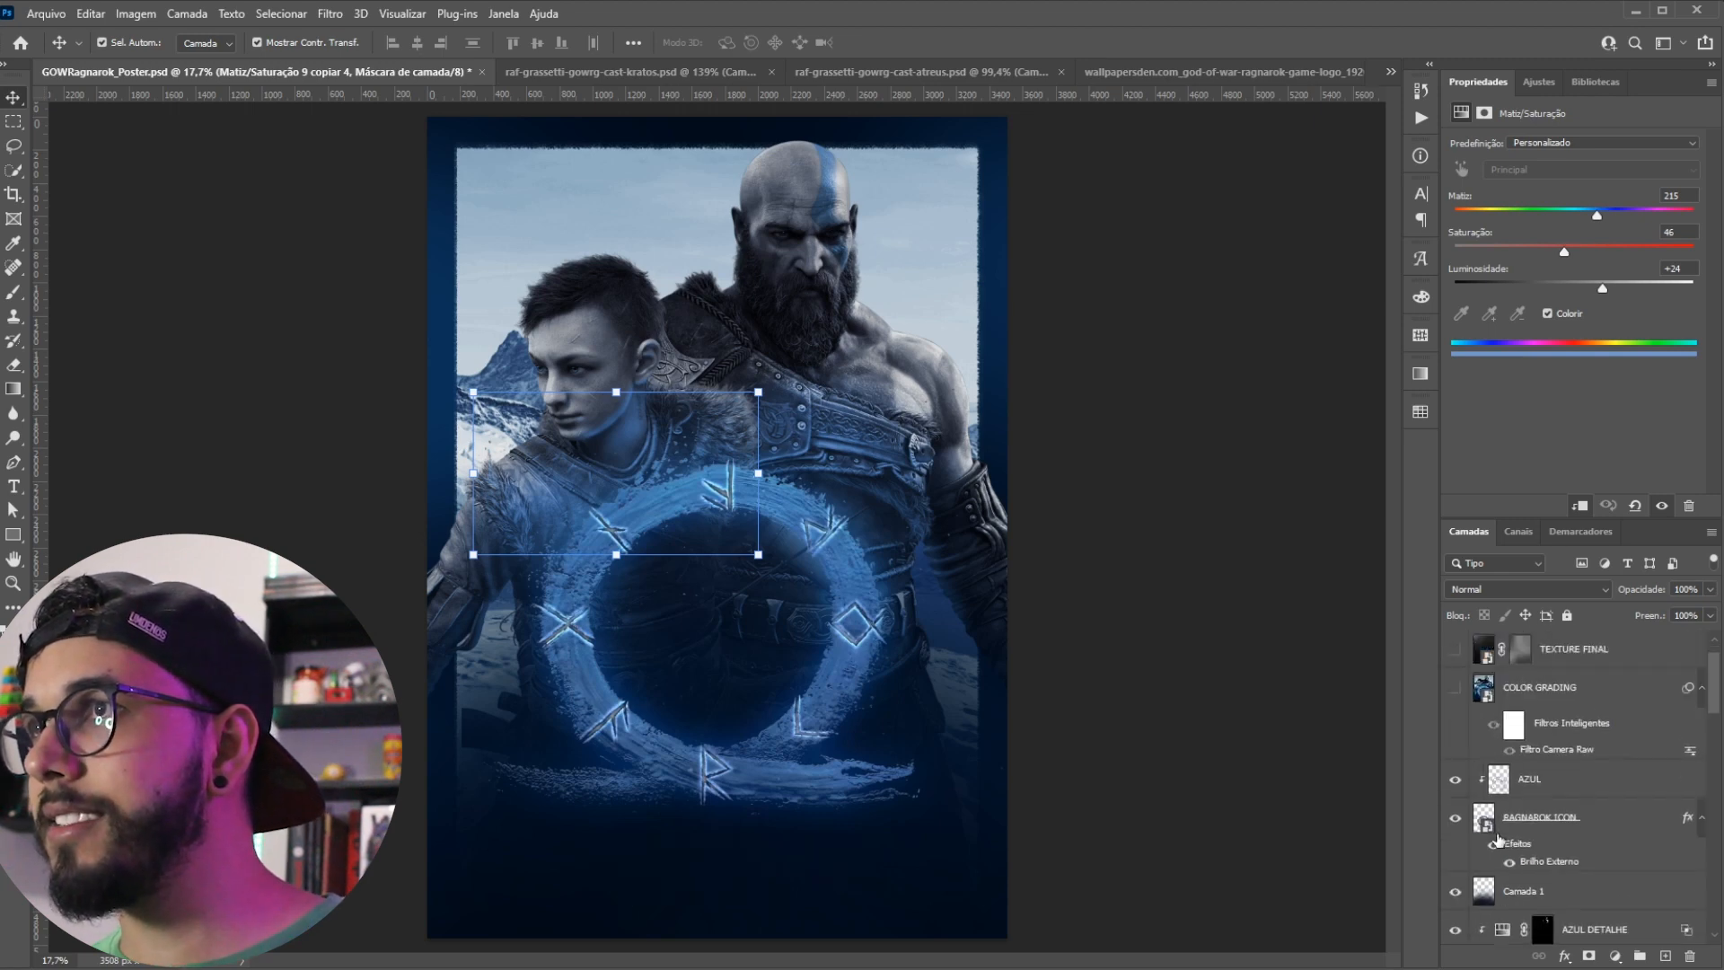
# Step: Show and hide the COLOR GRADING layer to compare the poster with and without its color treatment
pyautogui.click(1602, 787)
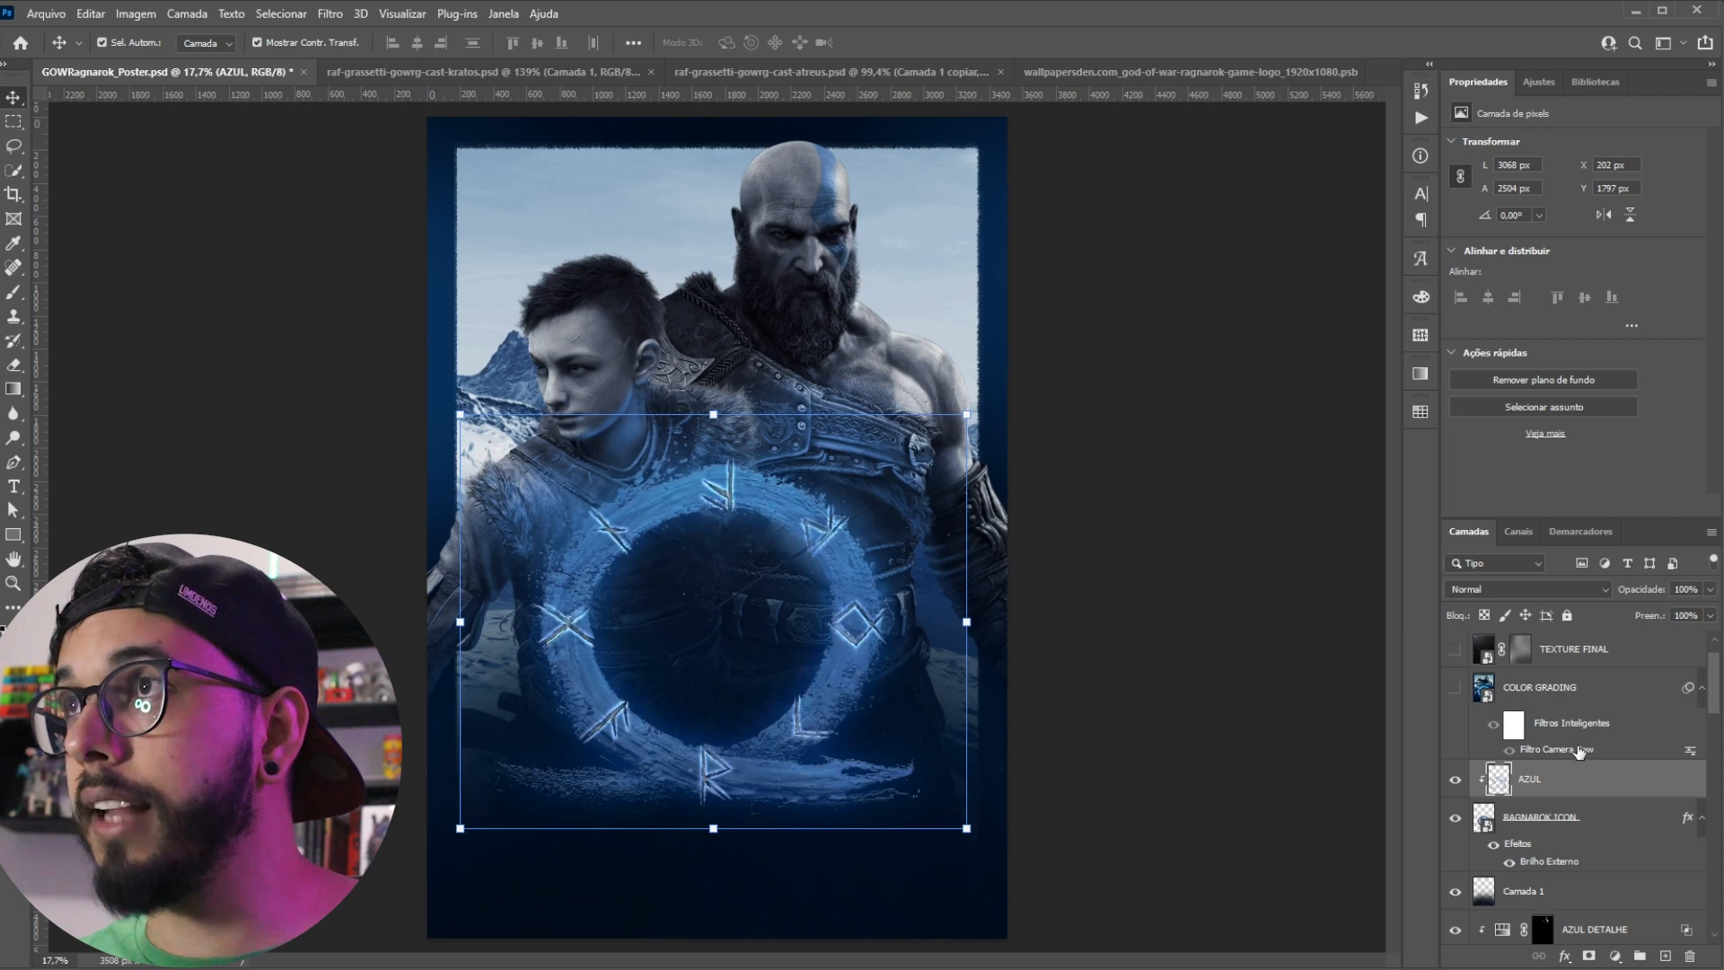
pyautogui.click(638, 480)
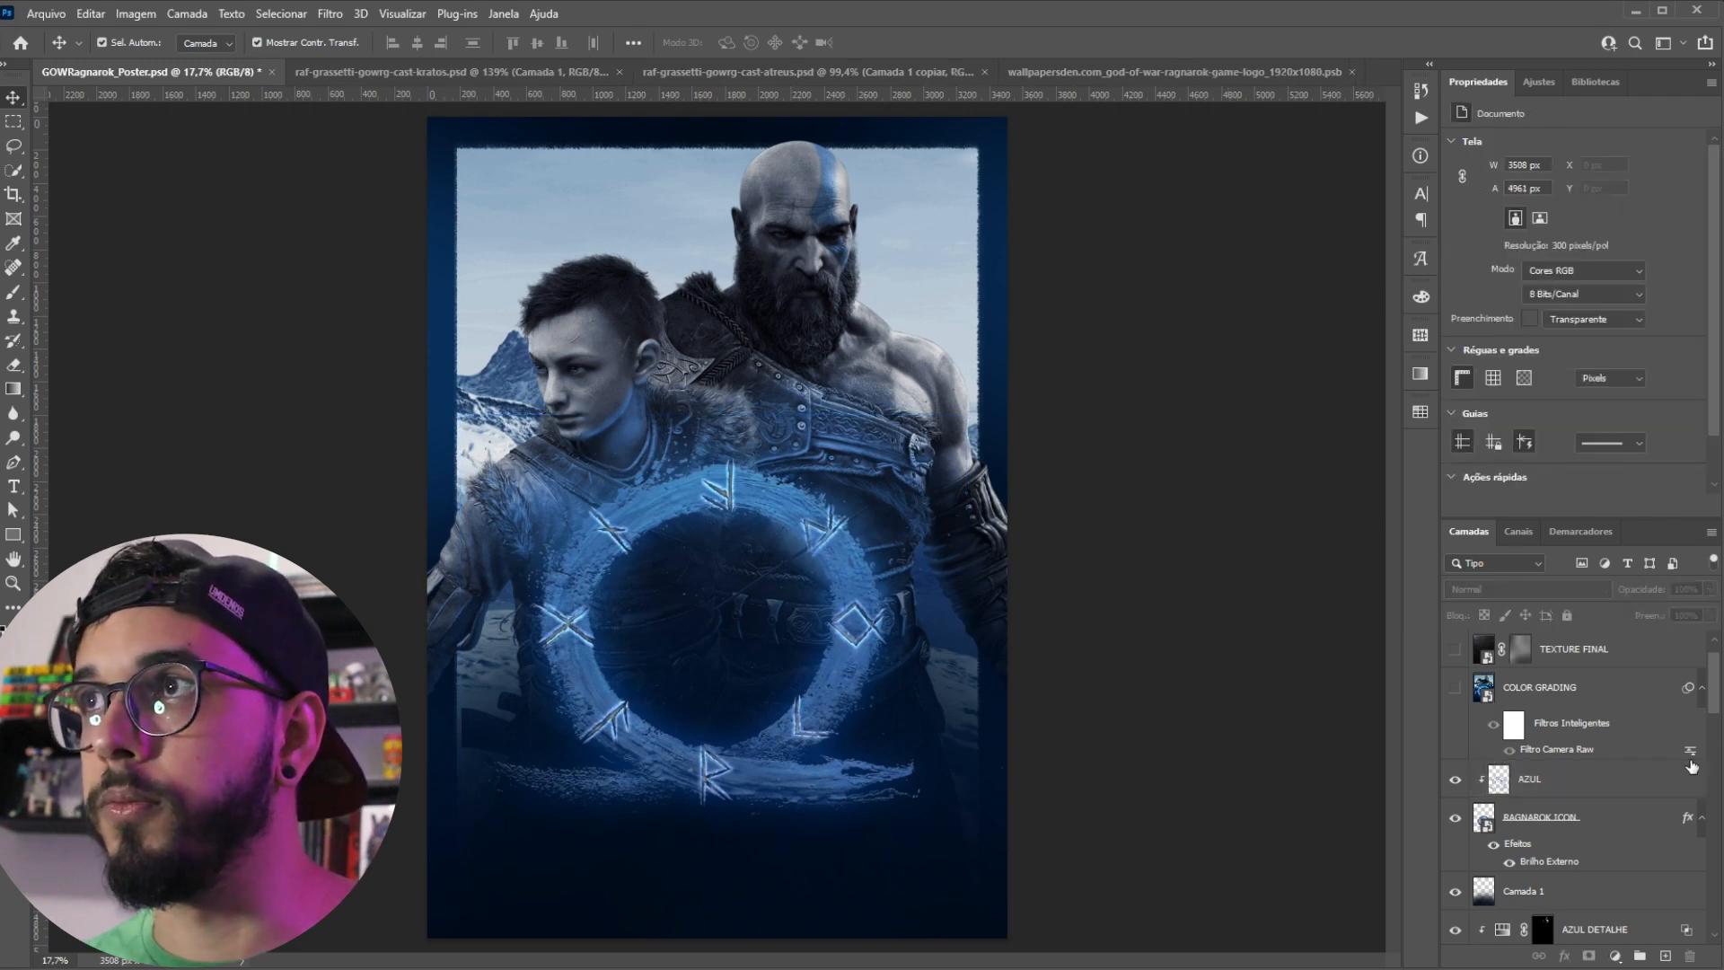
pyautogui.click(1455, 688)
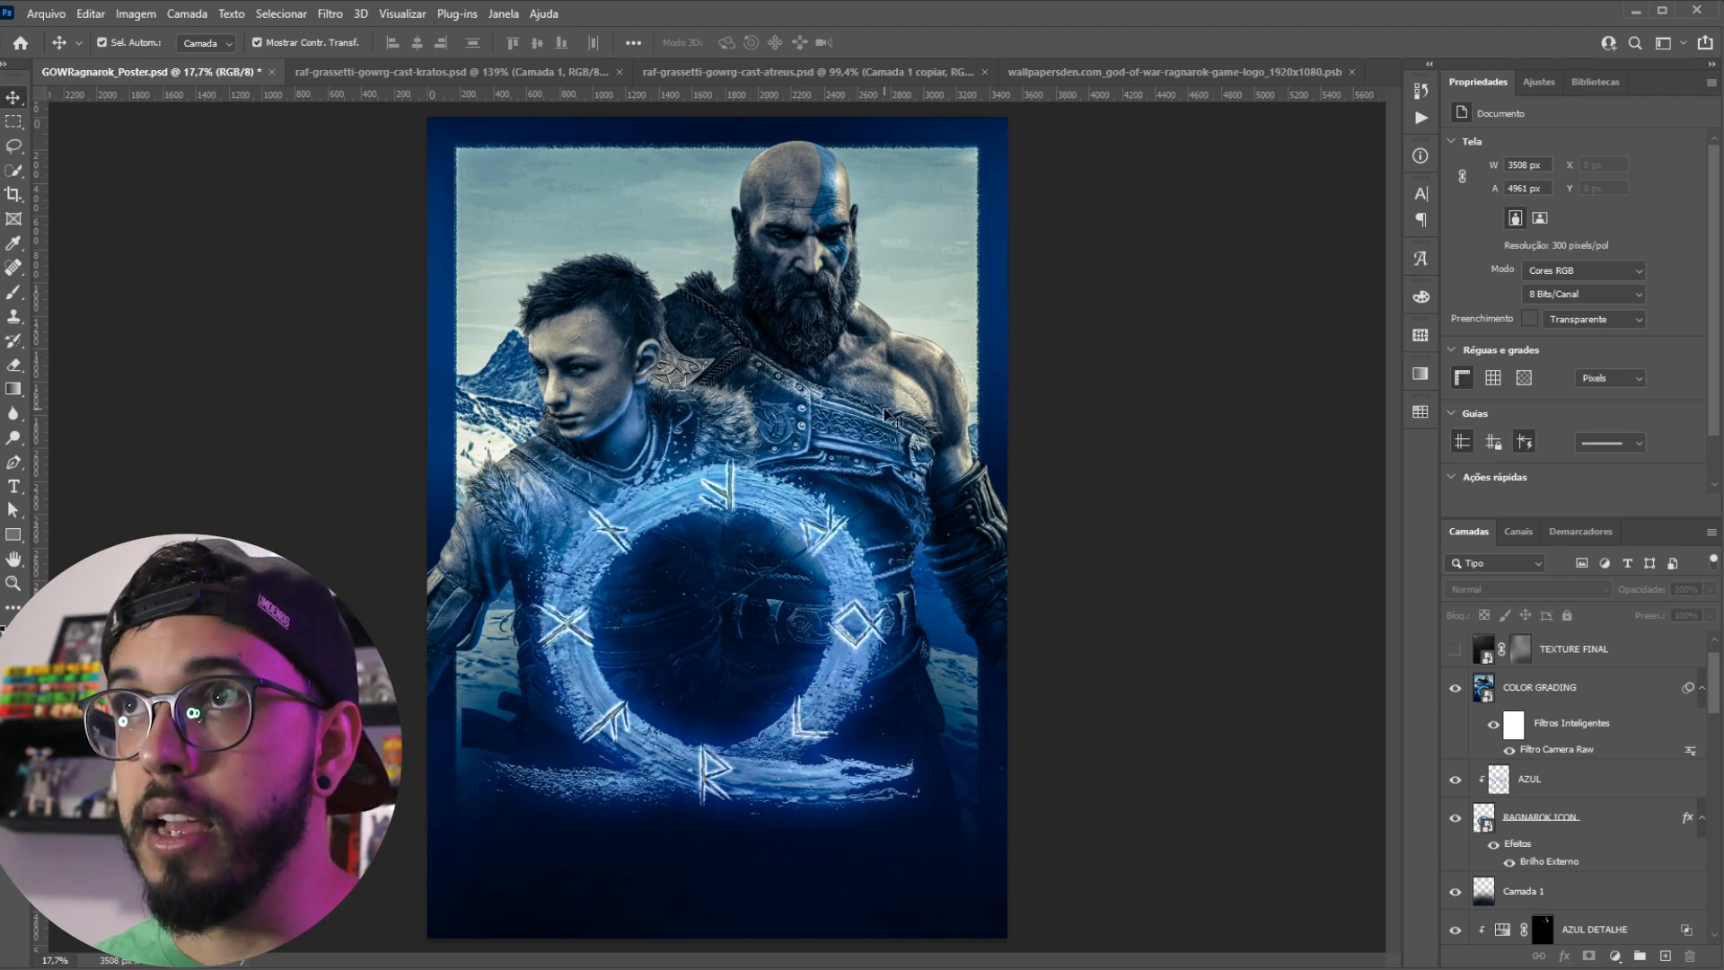
pyautogui.click(1567, 691)
pyautogui.click(1454, 688)
# Step: Stamp all visible layers into a new layer above AZUL and convert it to a smart object
pyautogui.click(1564, 787)
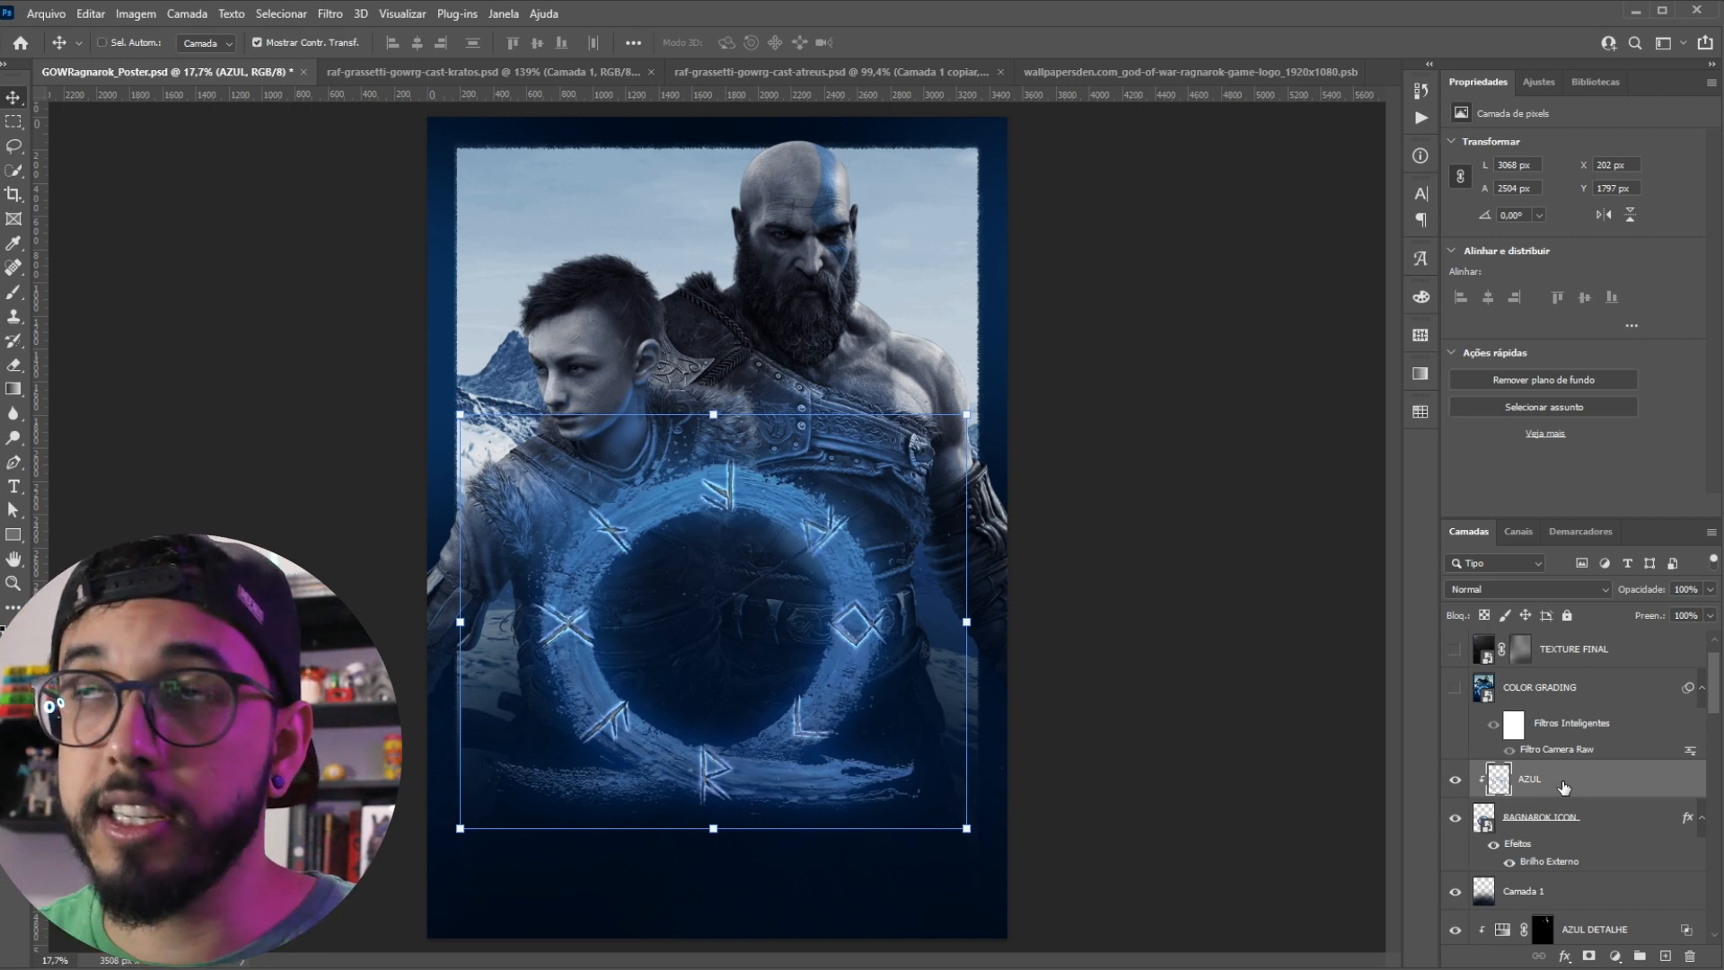
pyautogui.hotkey('ctrl', 'shift', 'alt', 'e')
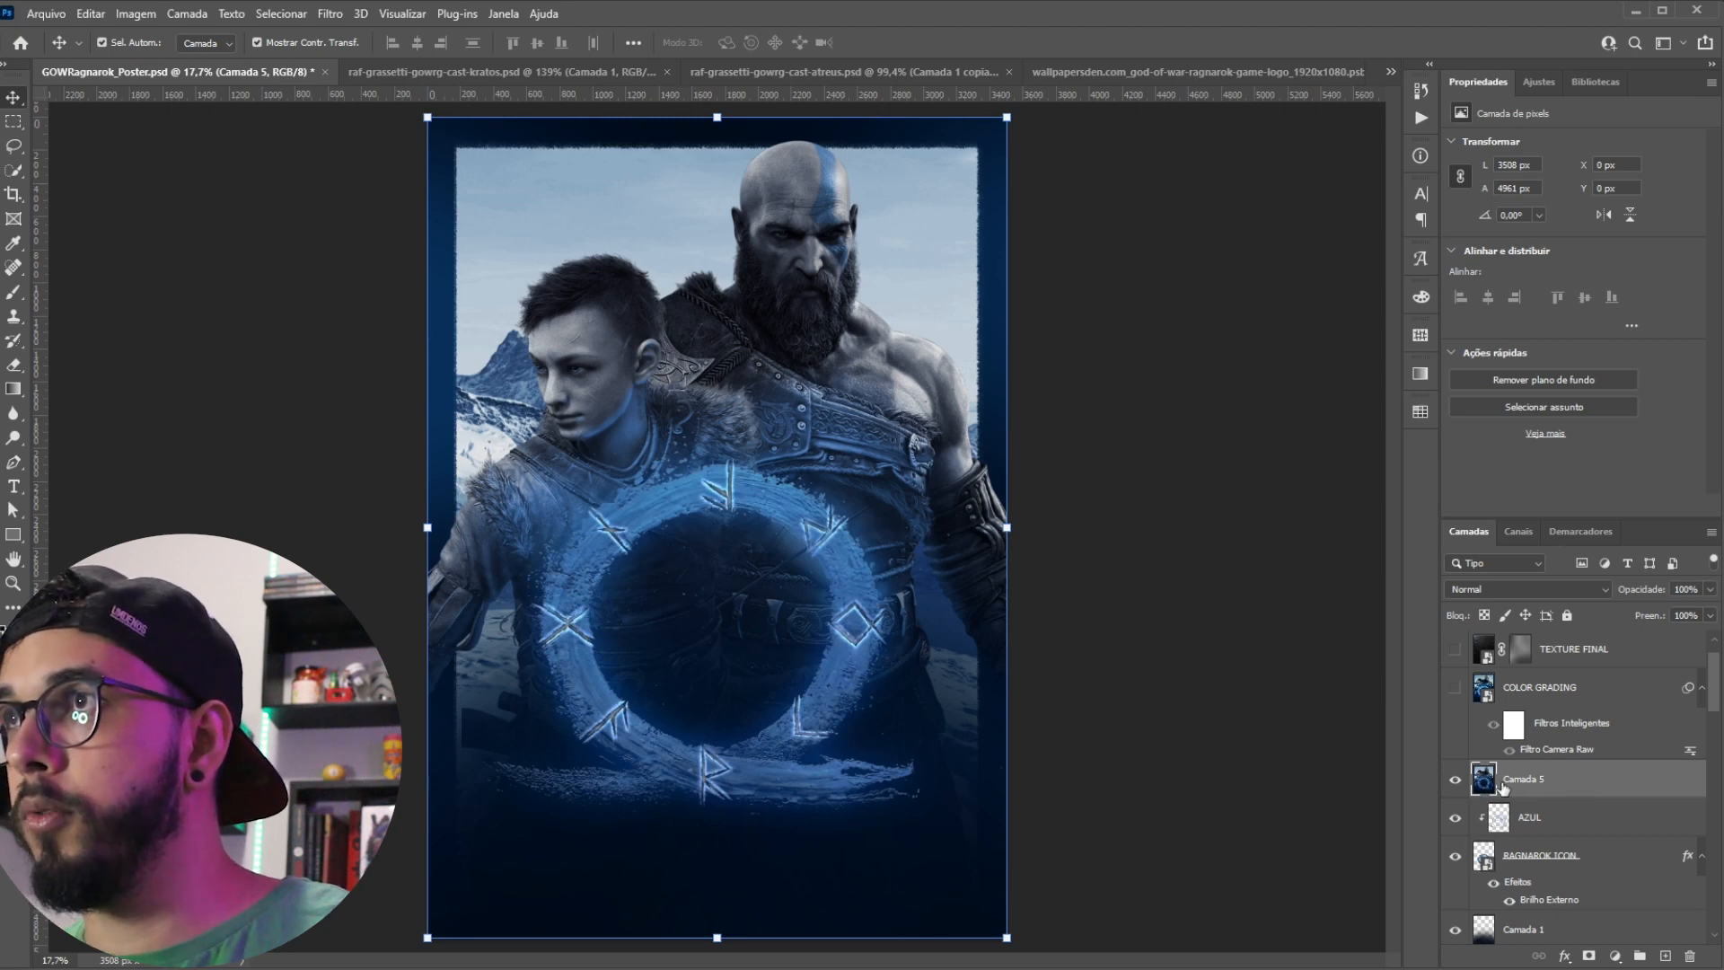
pyautogui.rightClick(1576, 781)
pyautogui.click(1578, 247)
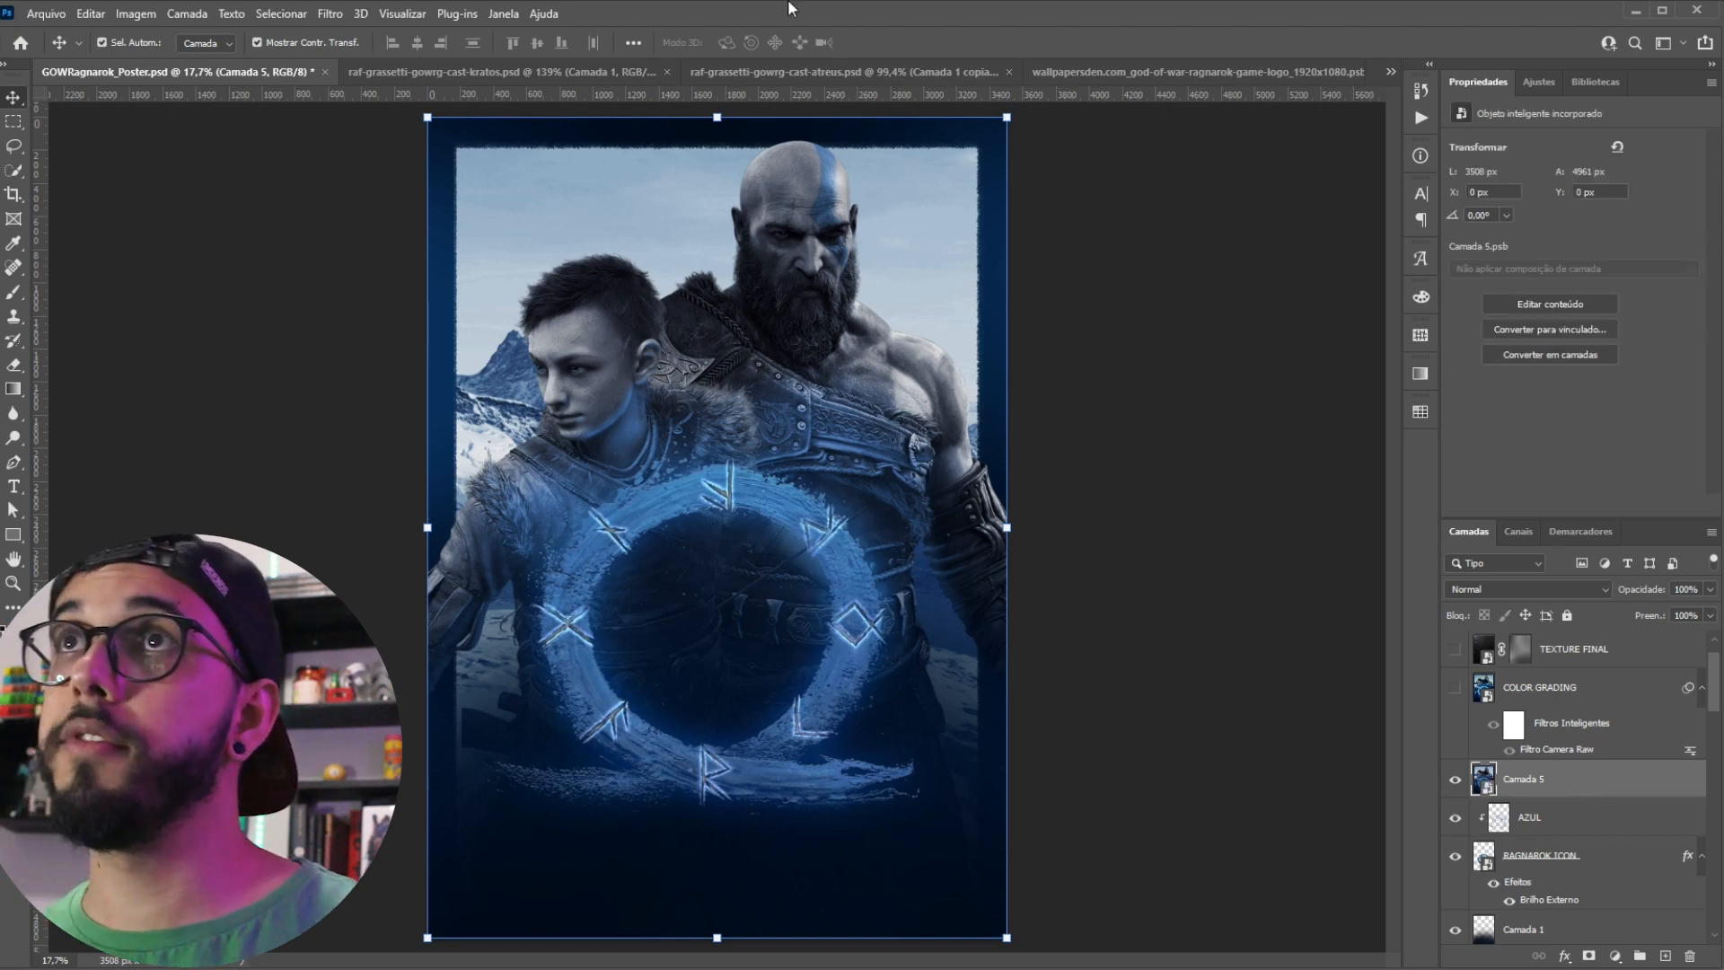
# Step: Open the Camera Raw filter on the merged smart object and enlarge the preview around Kratos and Atreus
pyautogui.click(332, 19)
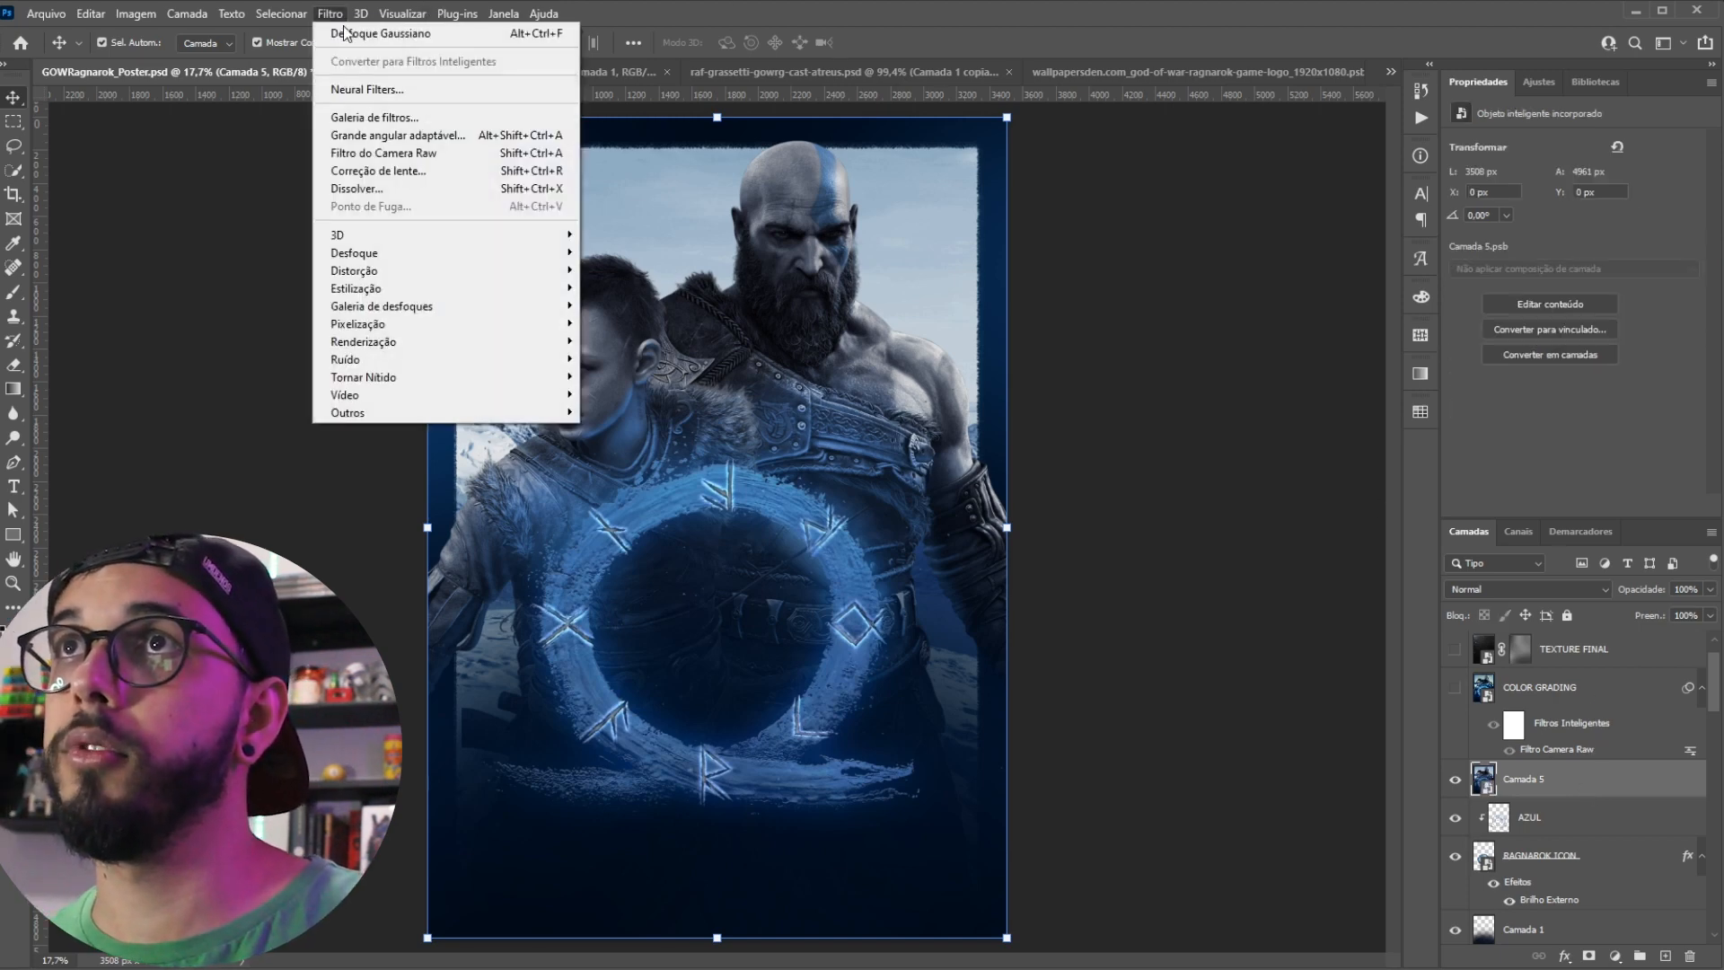
pyautogui.click(425, 157)
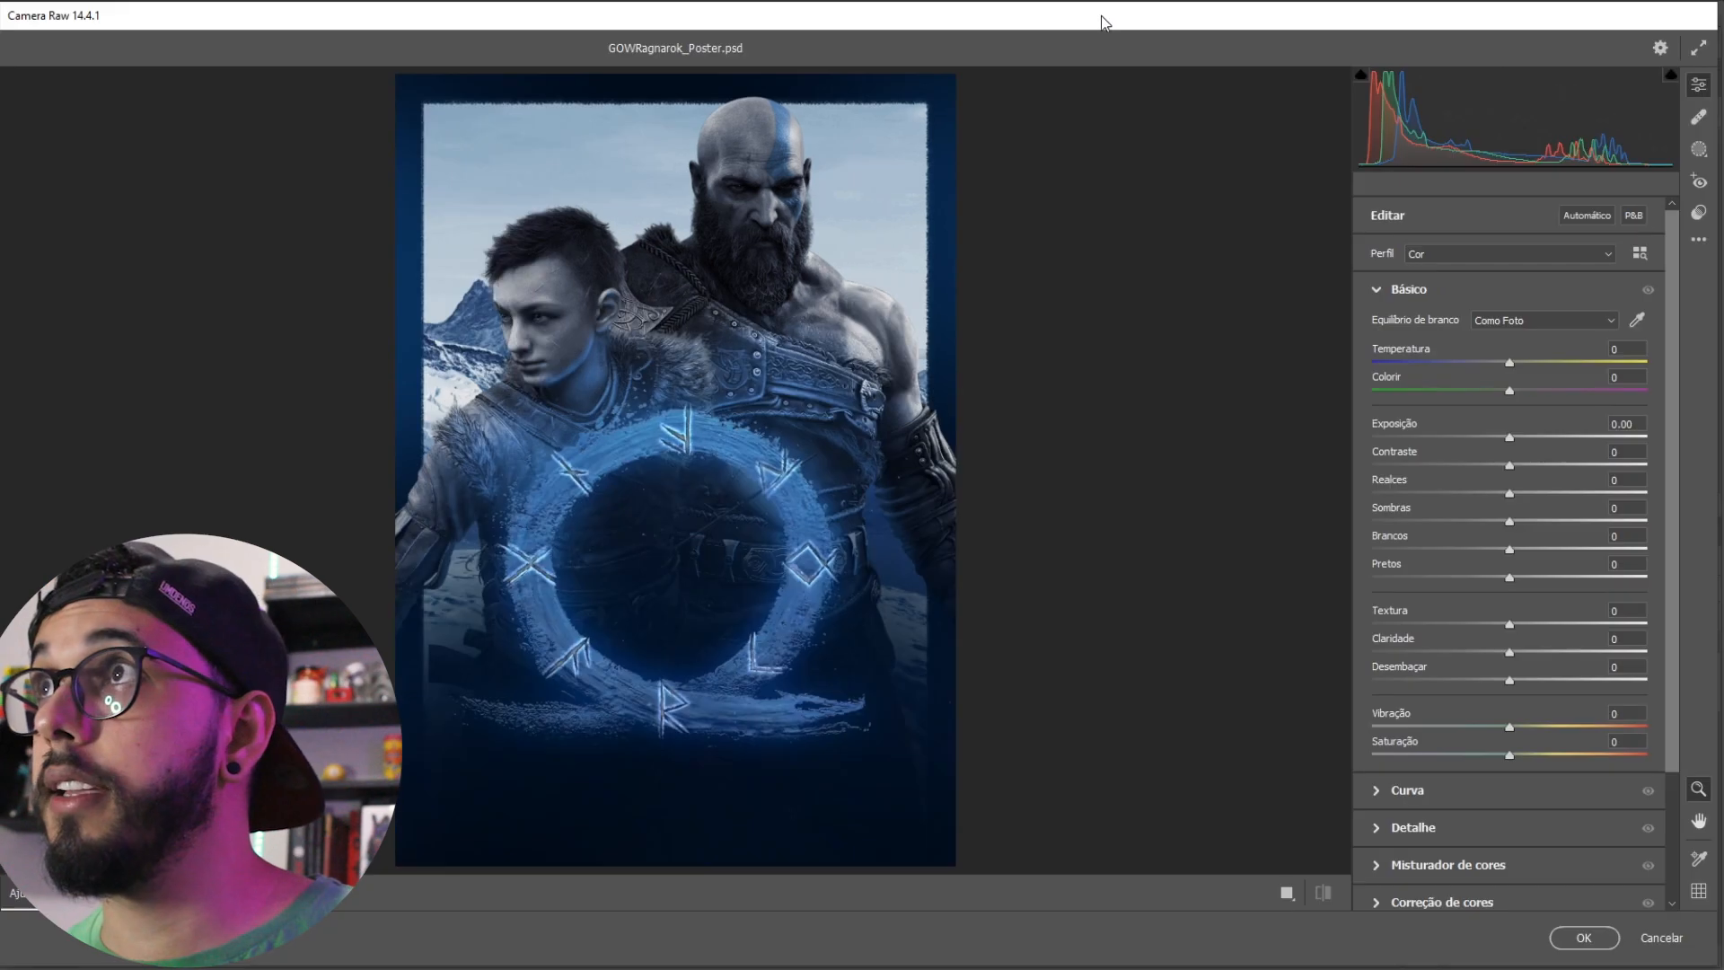
pyautogui.click(1507, 466)
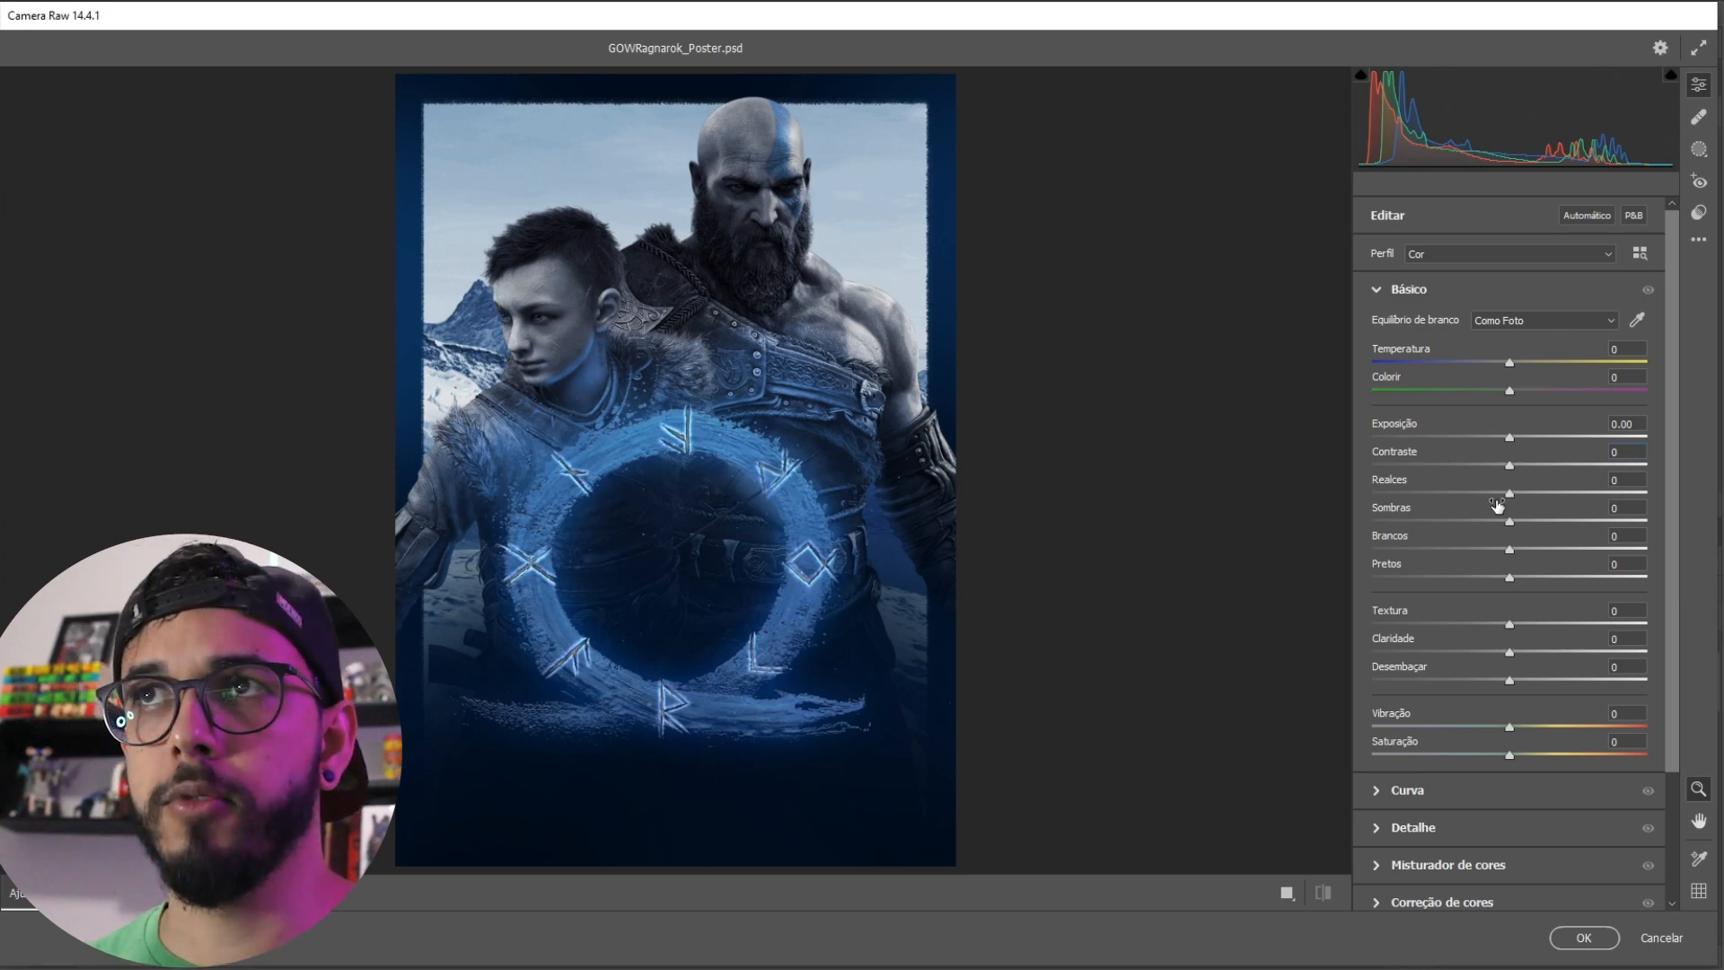
pyautogui.moveTo(1497, 505)
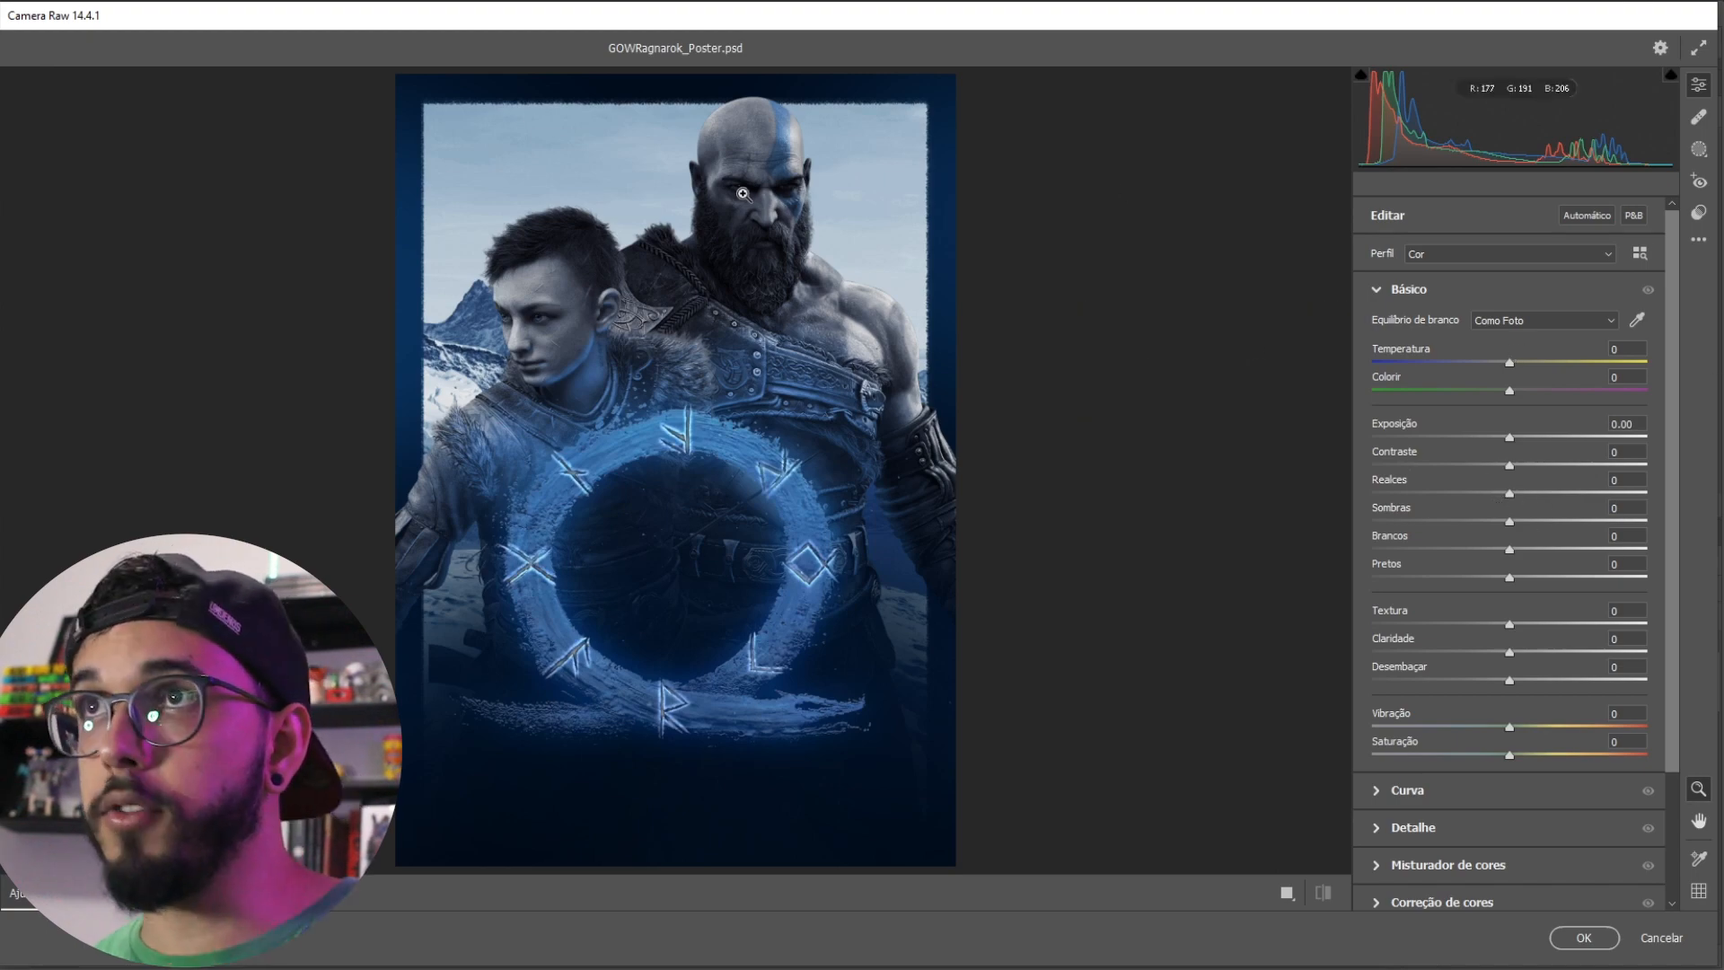
pyautogui.scroll(1, 722, 253)
pyautogui.keyDown('alt'); pyautogui.click(722, 253); pyautogui.keyUp('alt')
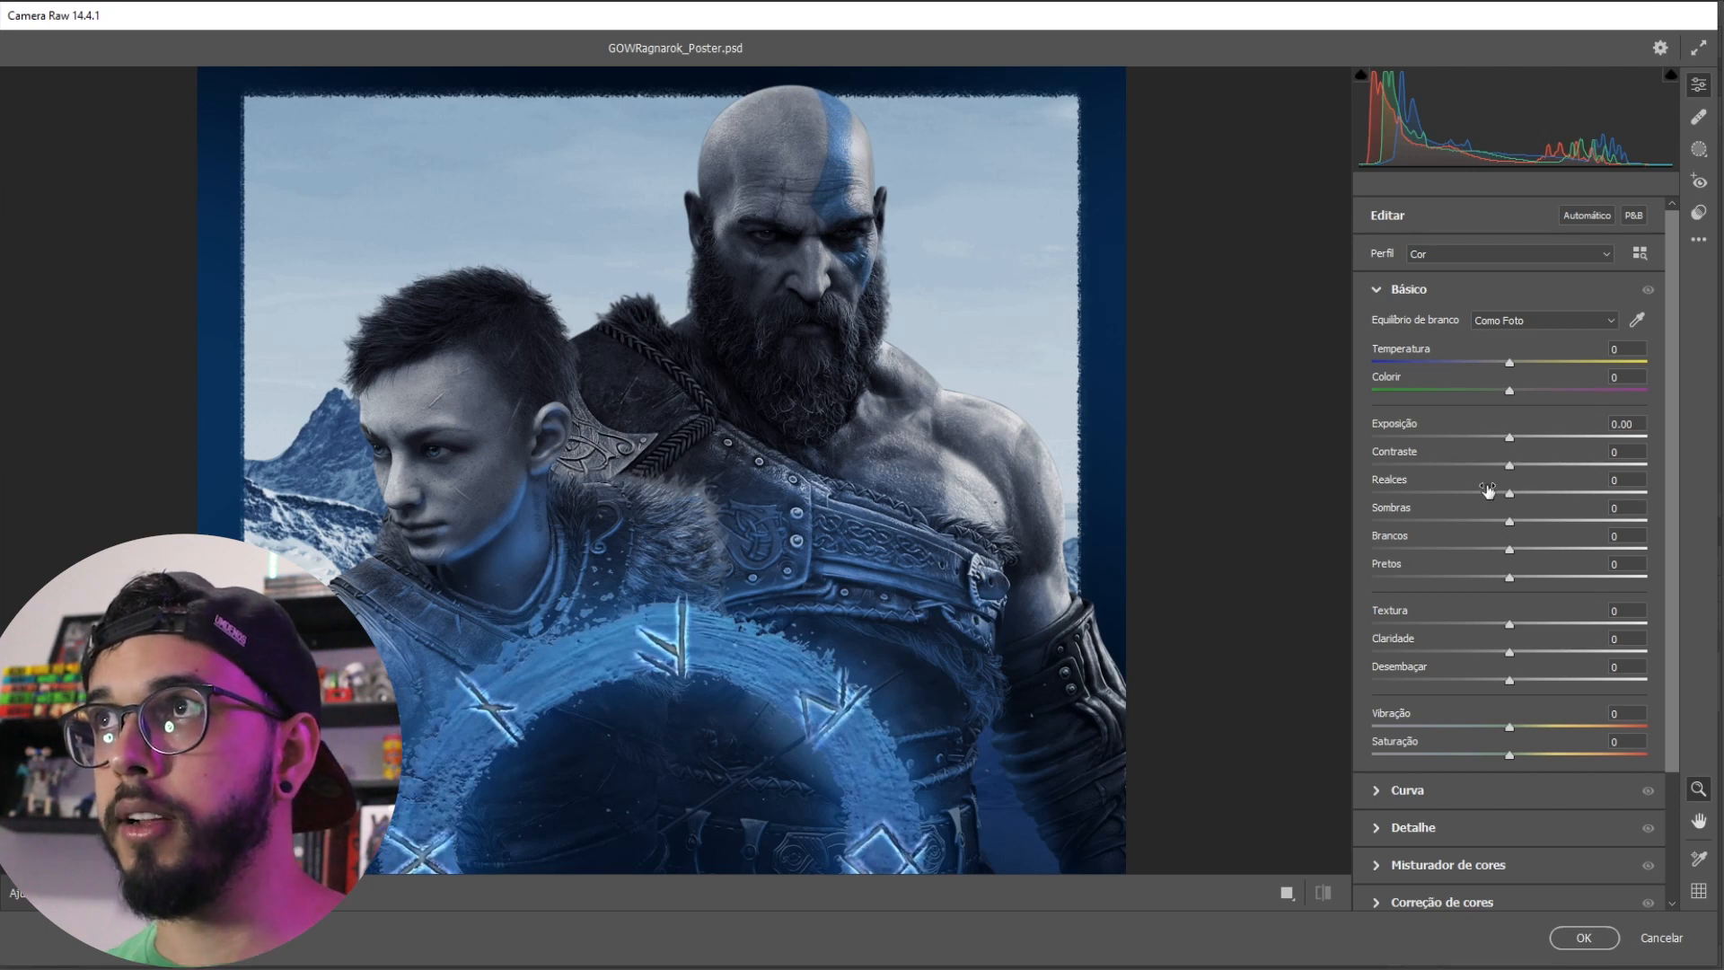
# Step: Try lowering Realces to -100 and inspect the effect on the sky, Kratos and Atreus
pyautogui.moveTo(1510, 496); pyautogui.dragTo(1366, 494)
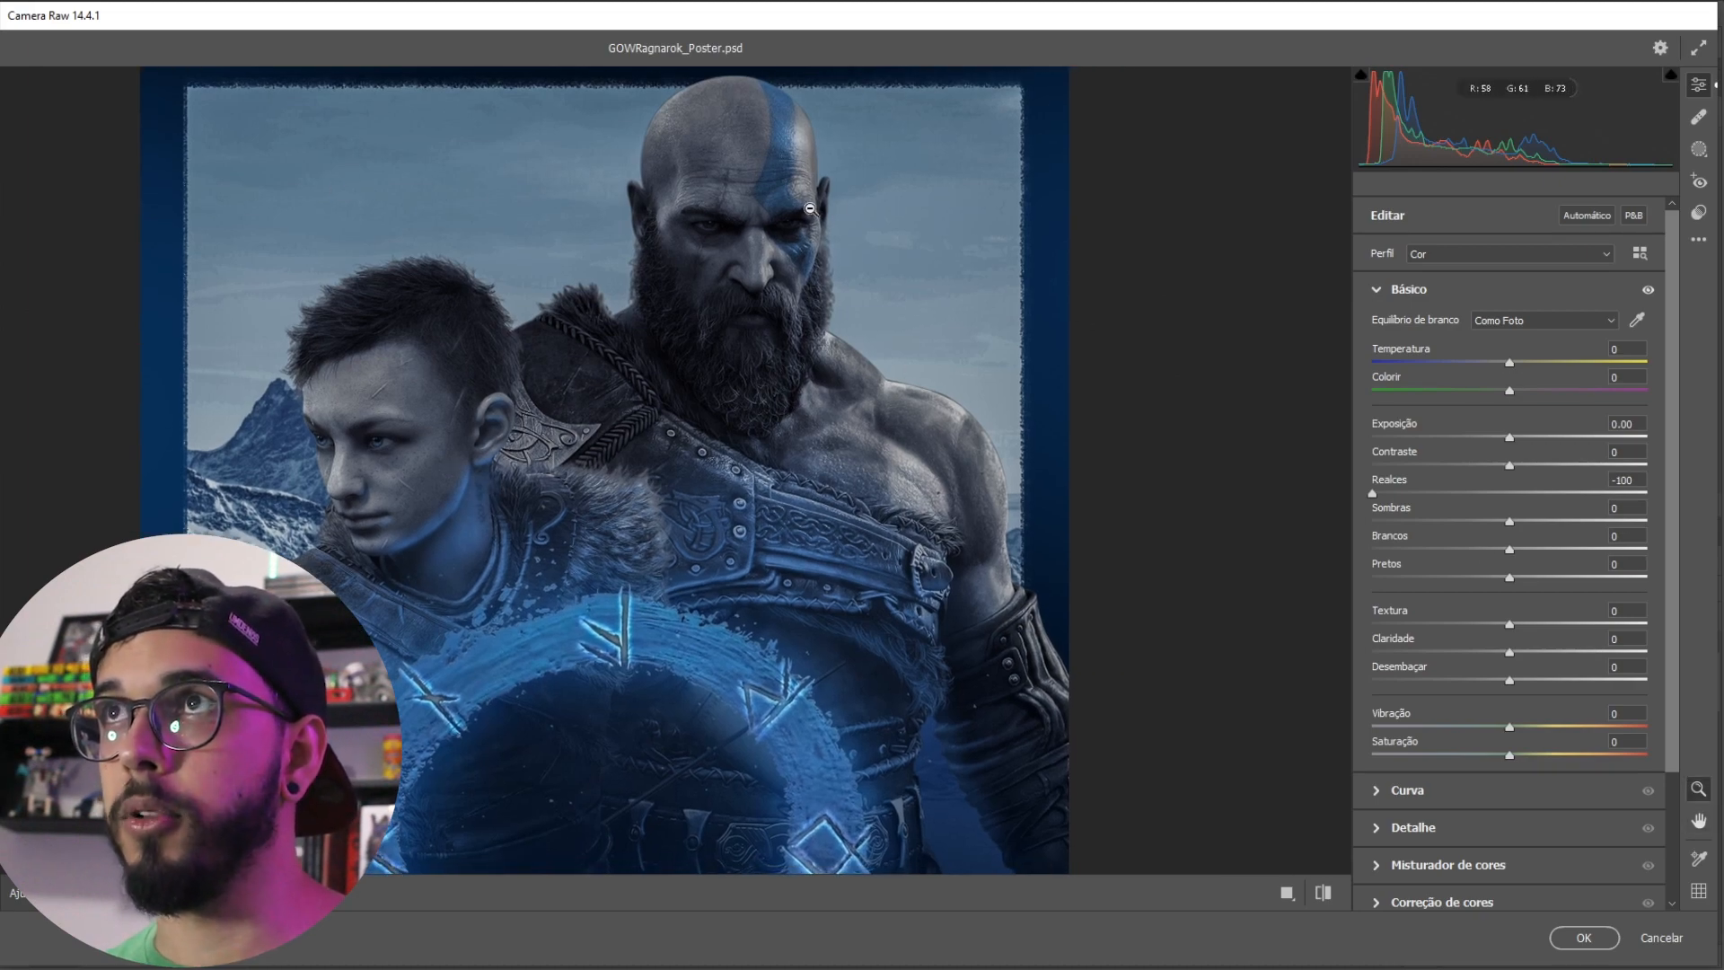
pyautogui.scroll(1, 544, 201)
pyautogui.scroll(4, 575, 215)
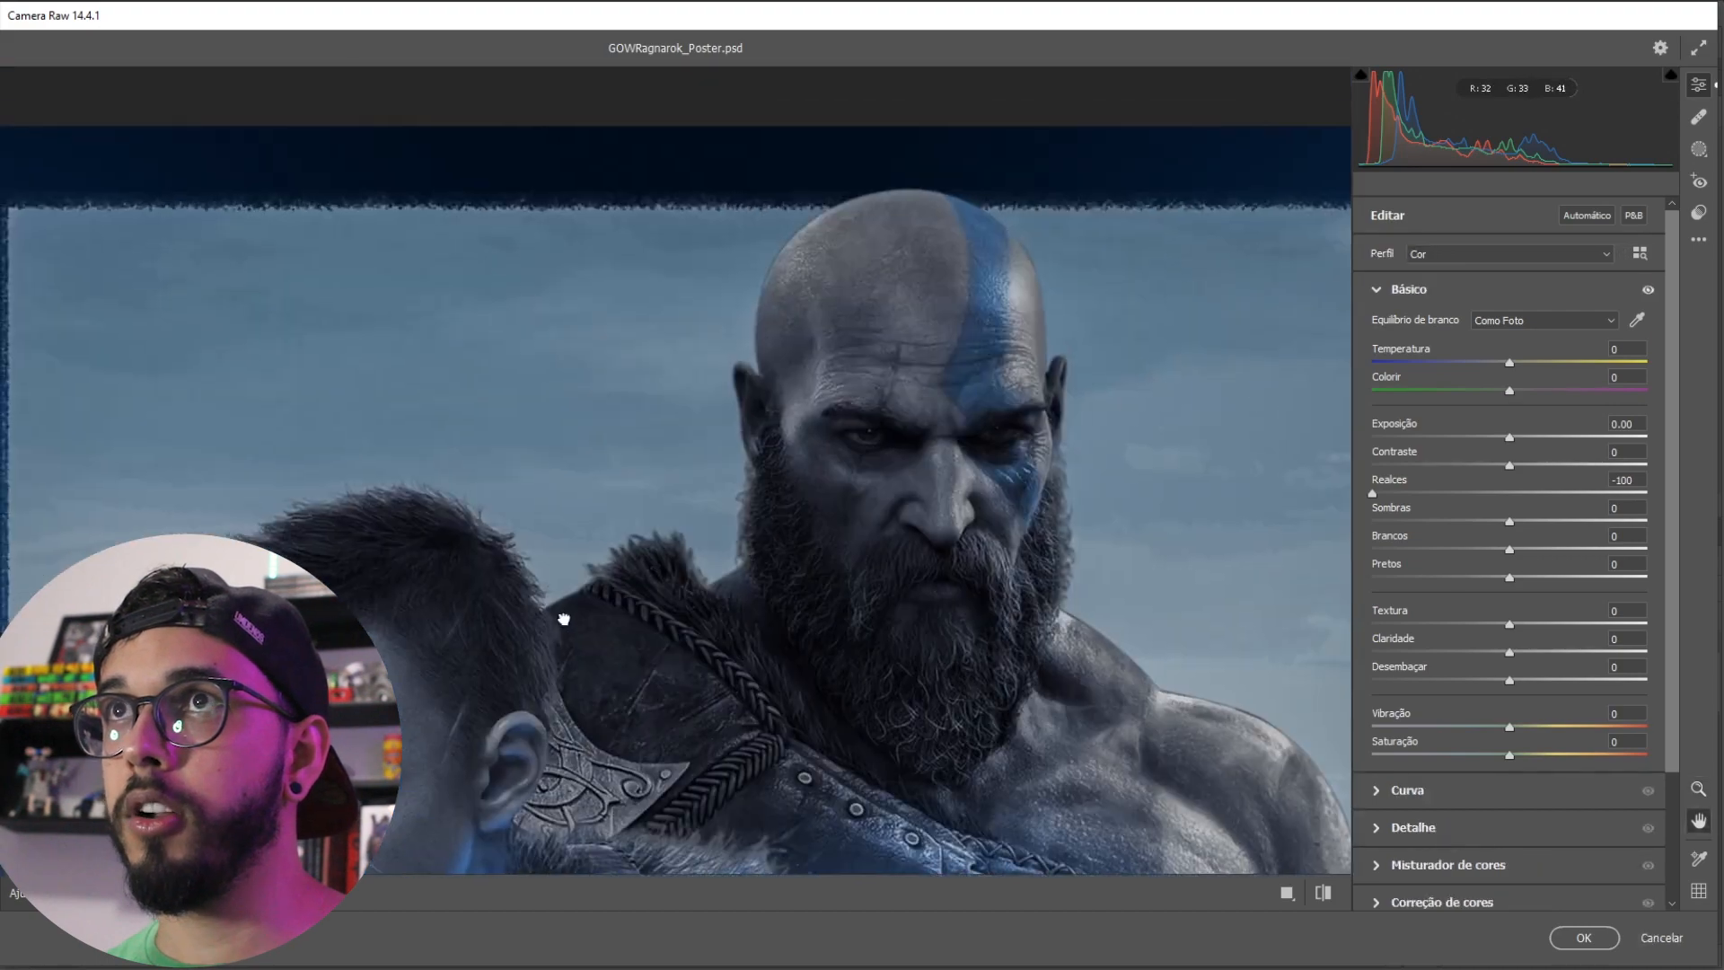
pyautogui.scroll(-1, 446, 375)
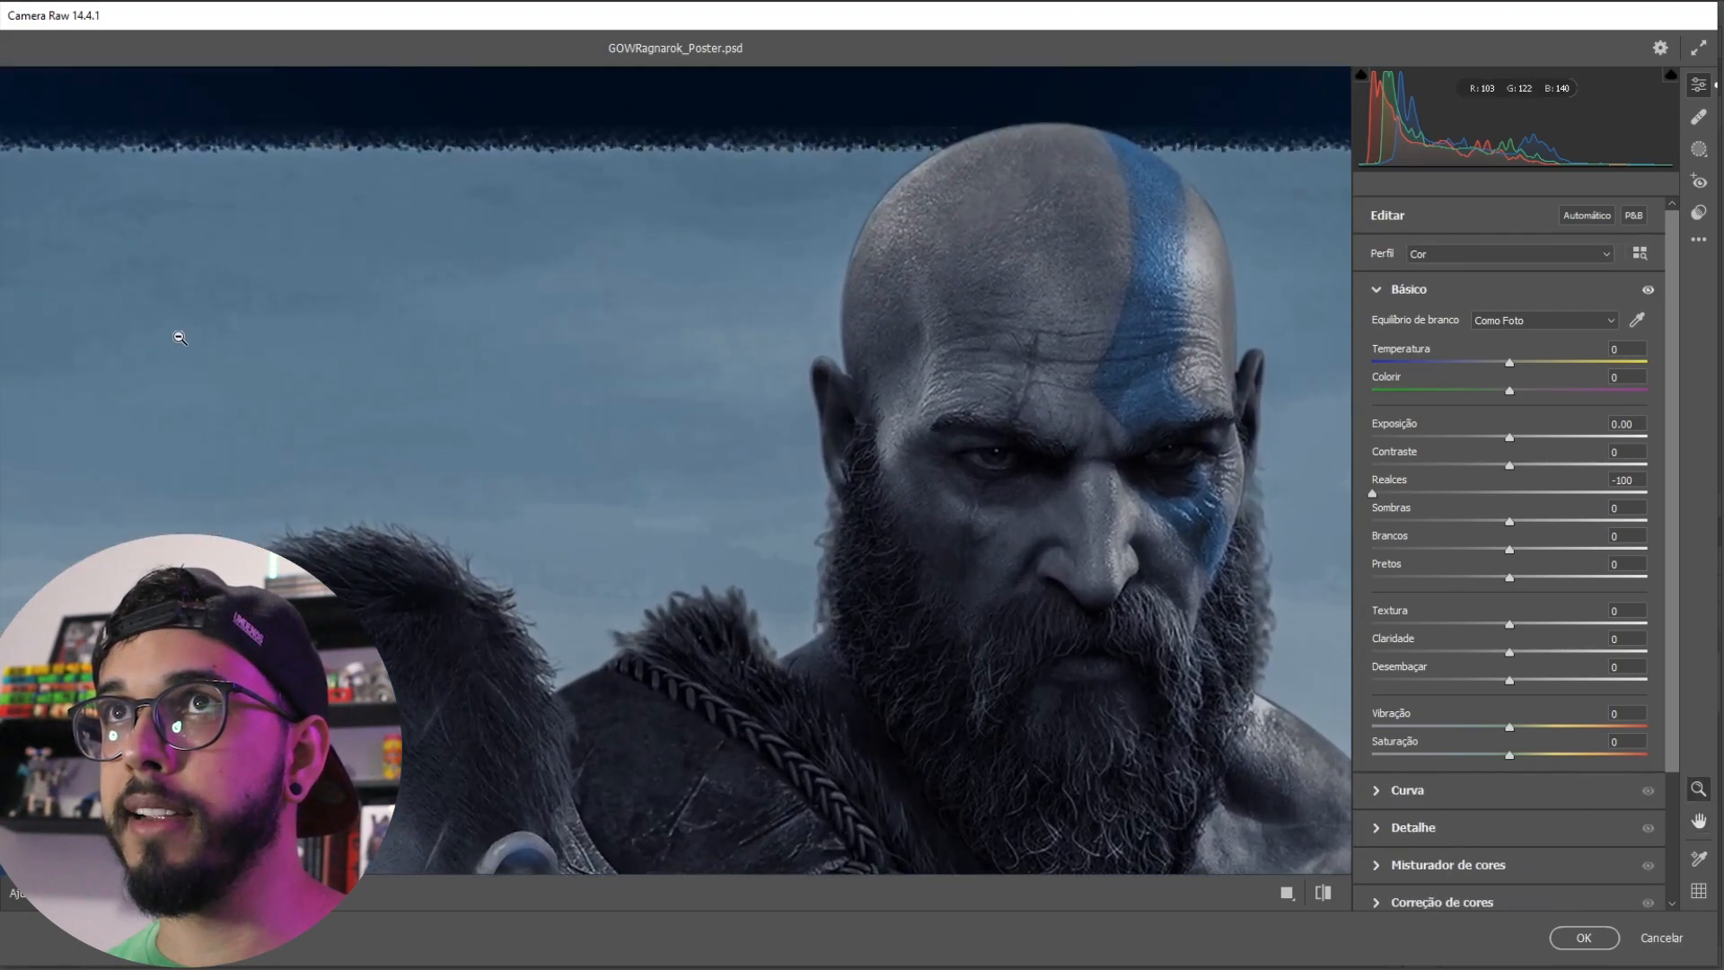
pyautogui.moveTo(1372, 496); pyautogui.dragTo(1276, 525)
pyautogui.keyDown('alt'); pyautogui.click(399, 456); pyautogui.keyUp('alt')
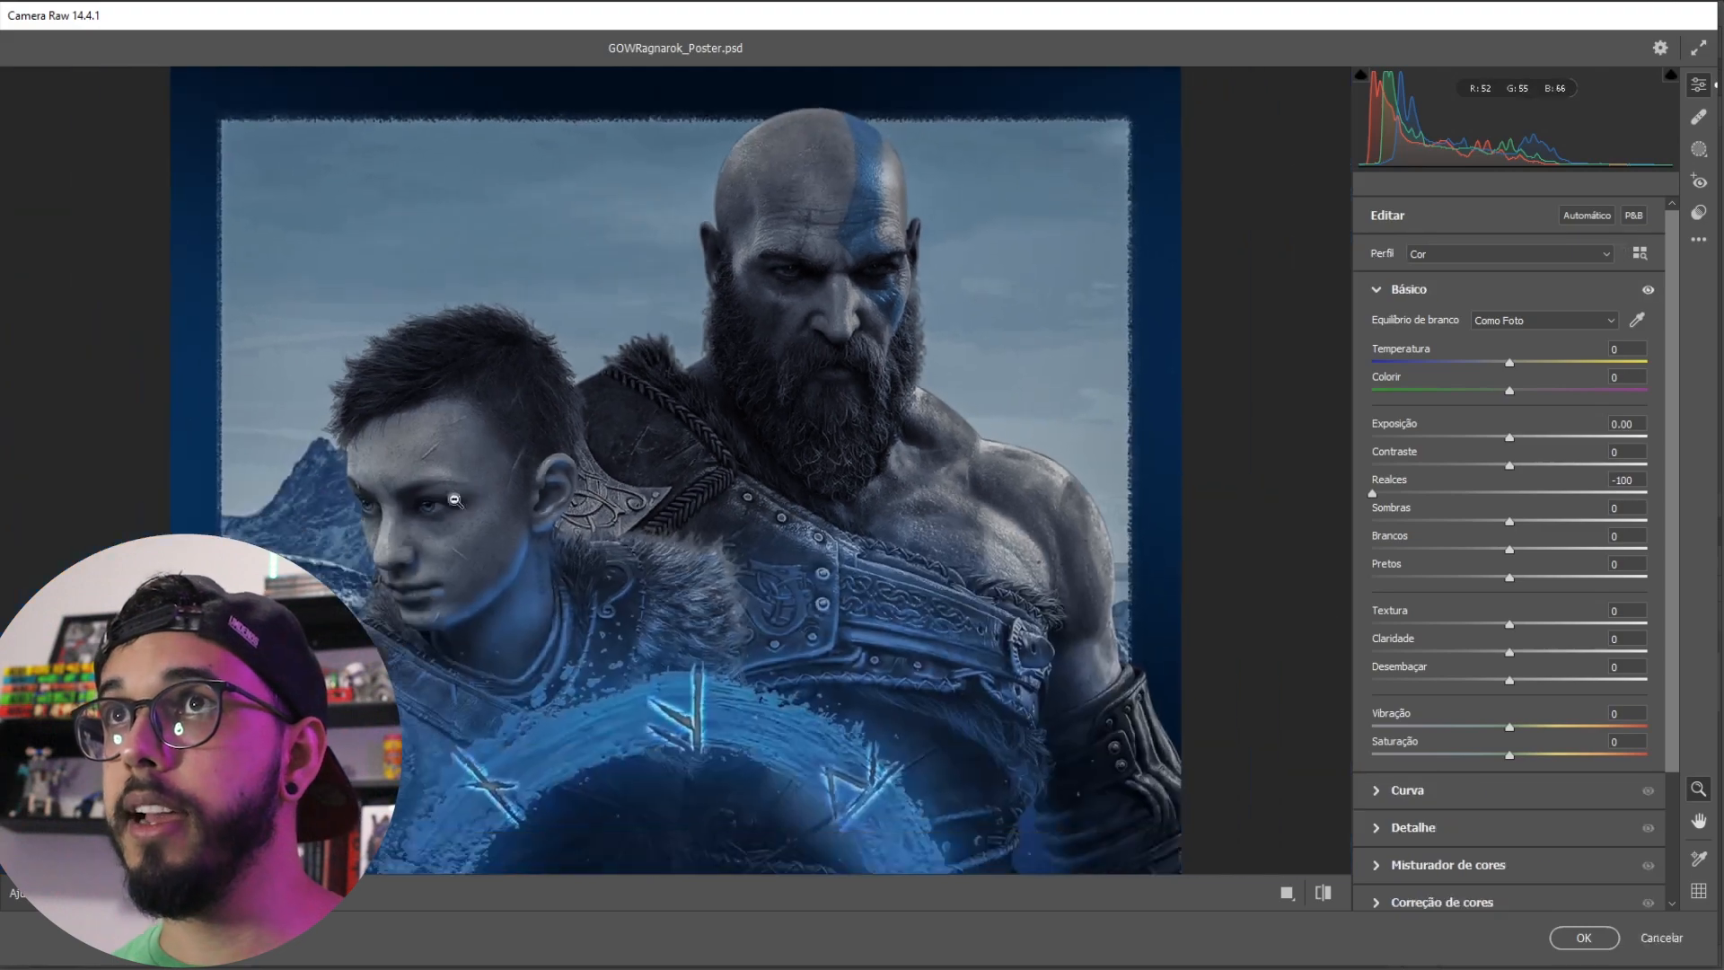
pyautogui.click(476, 386)
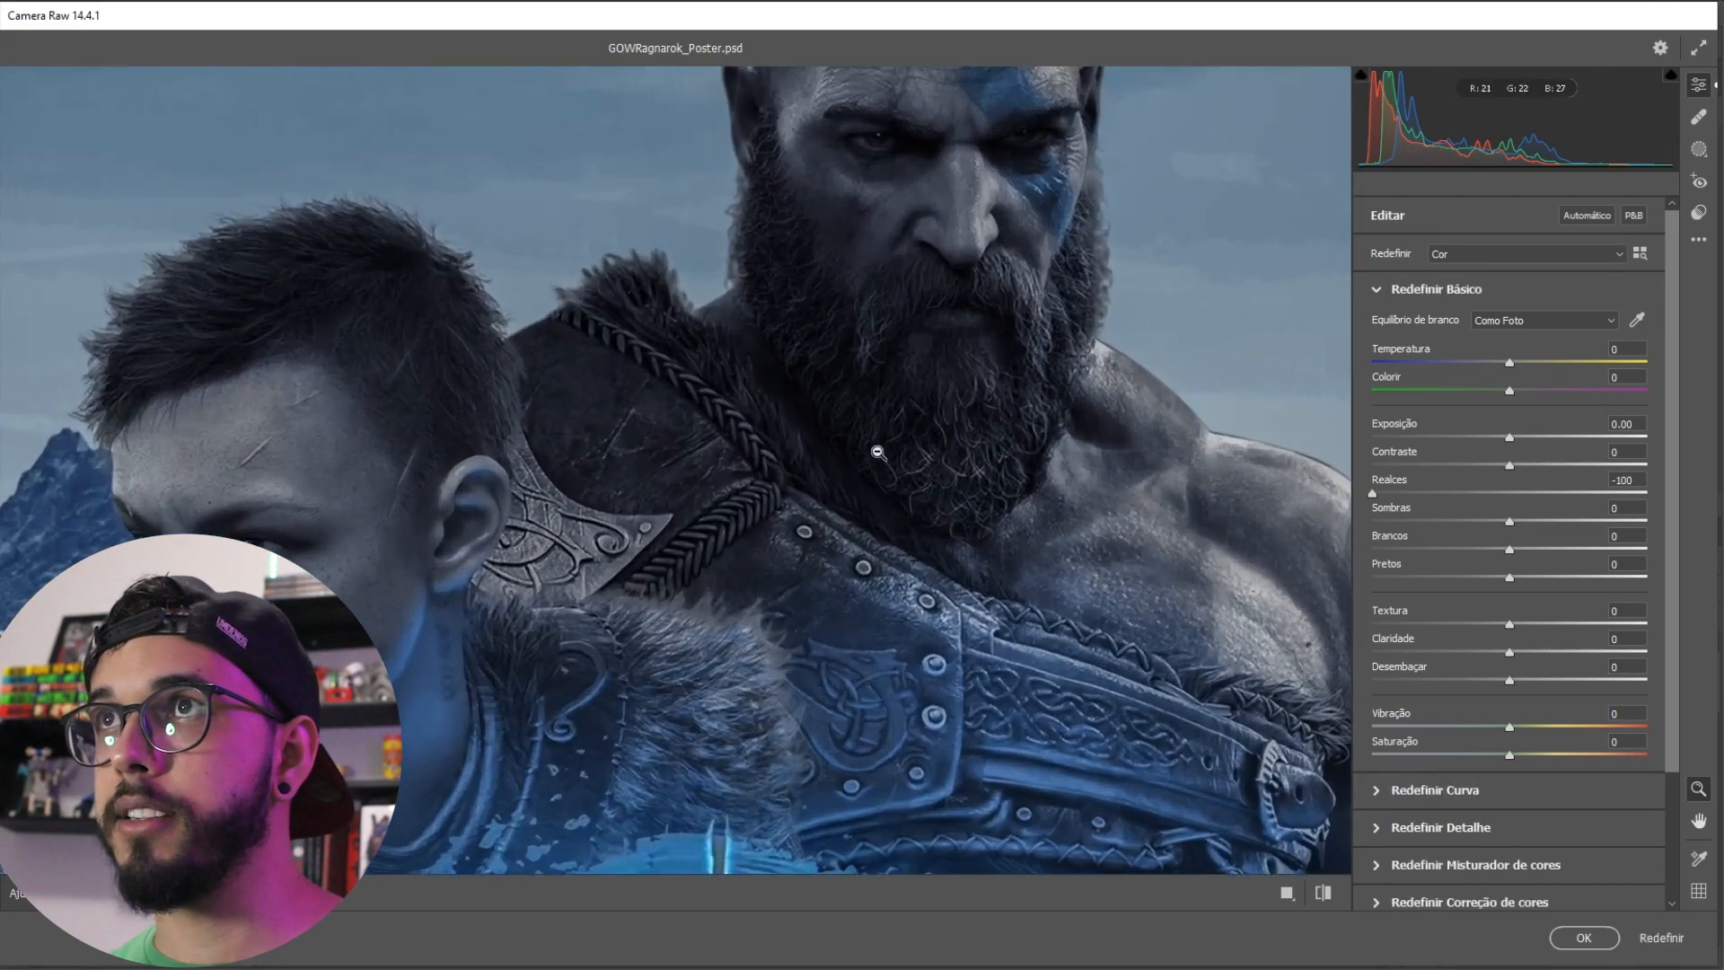
pyautogui.moveTo(804, 415); pyautogui.dragTo(785, 512)
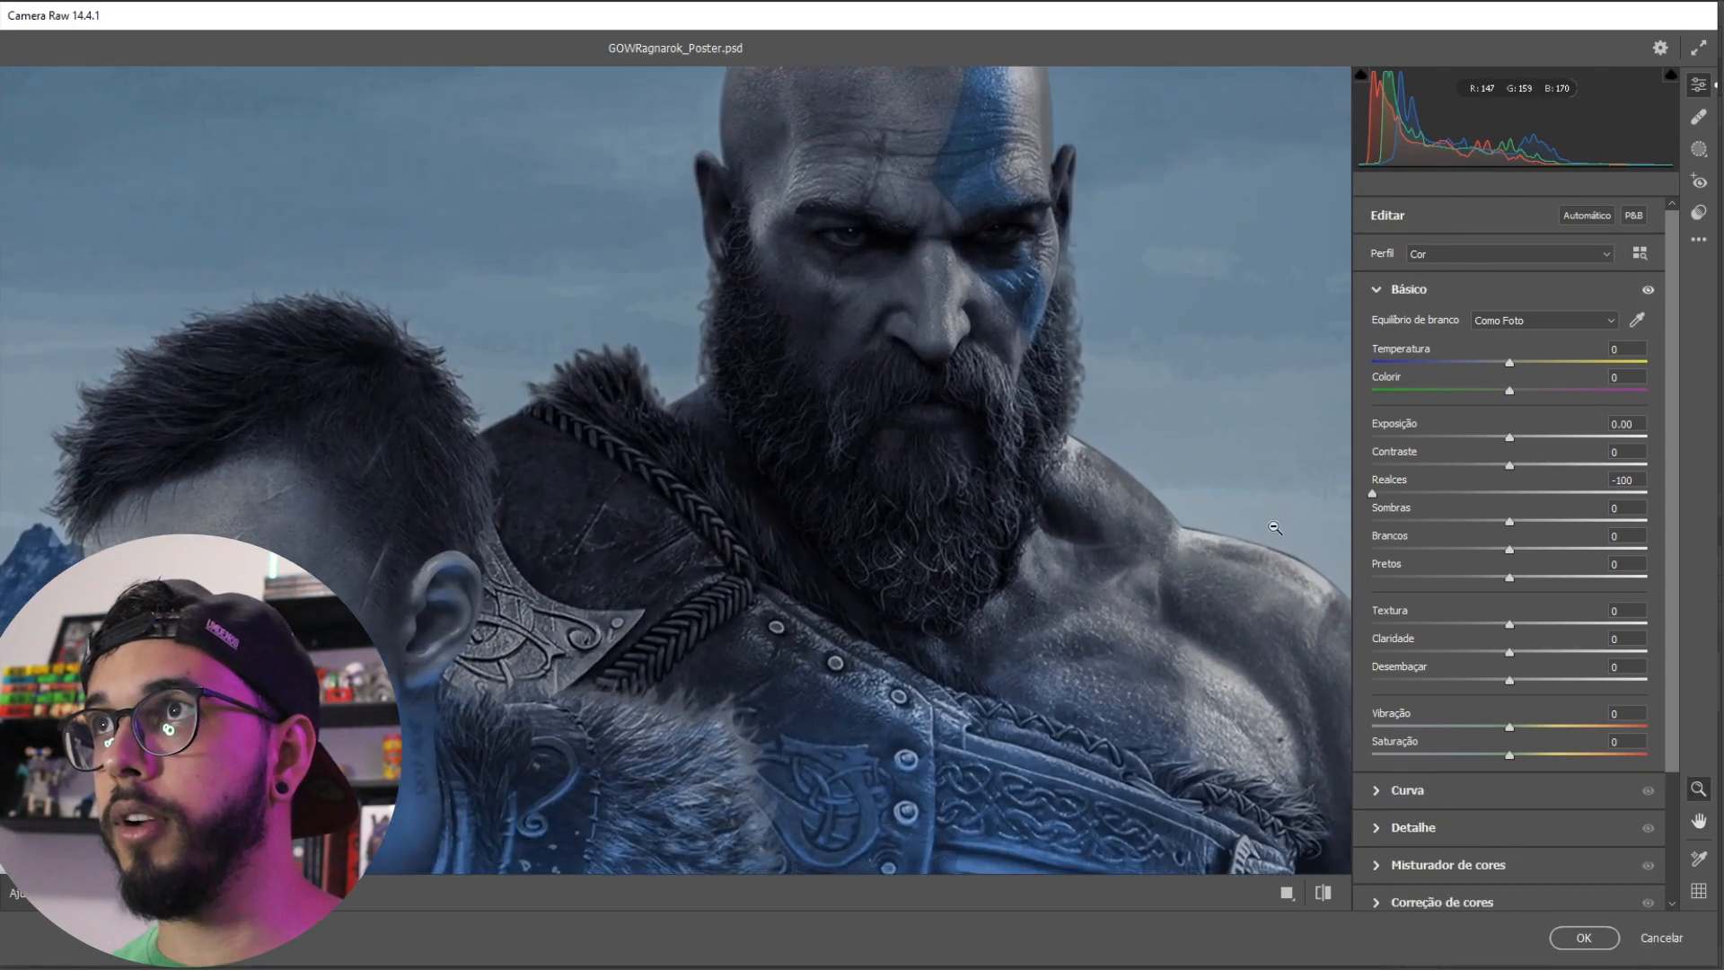
# Step: Try raising Sombras to +100 and inspect the darker areas of both characters
pyautogui.moveTo(1509, 521); pyautogui.dragTo(1692, 553)
pyautogui.keyDown('alt'); pyautogui.click(939, 545); pyautogui.keyUp('alt')
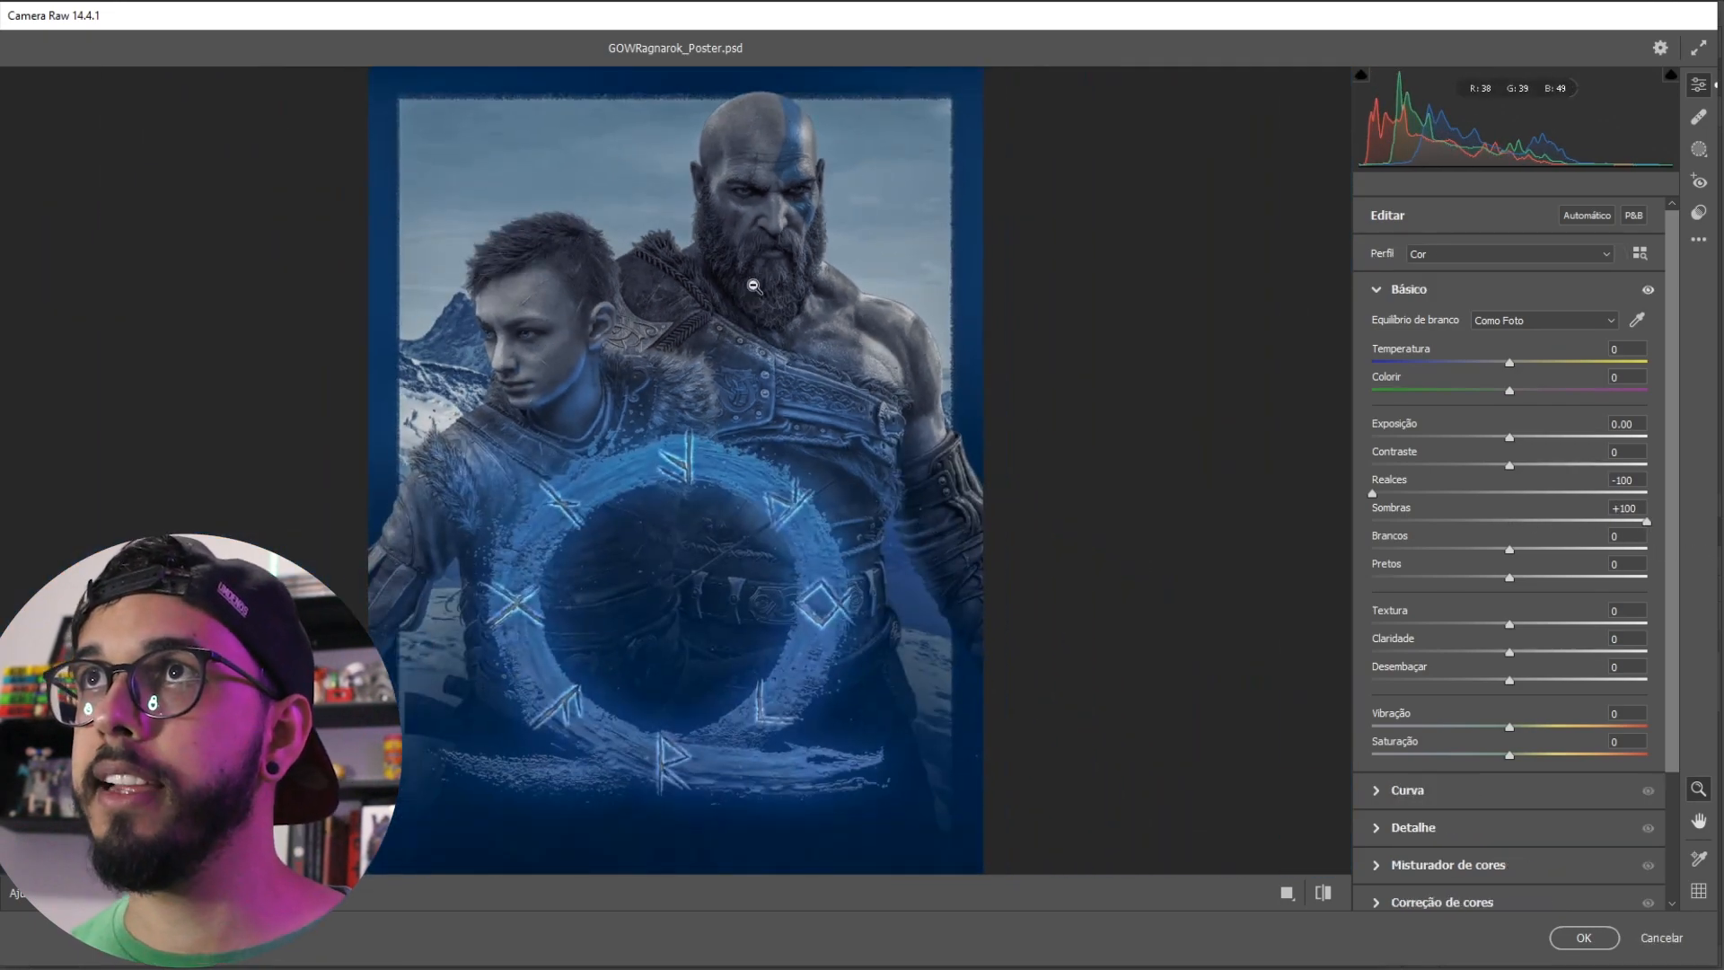
pyautogui.click(754, 287)
pyautogui.moveTo(731, 269); pyautogui.dragTo(686, 520)
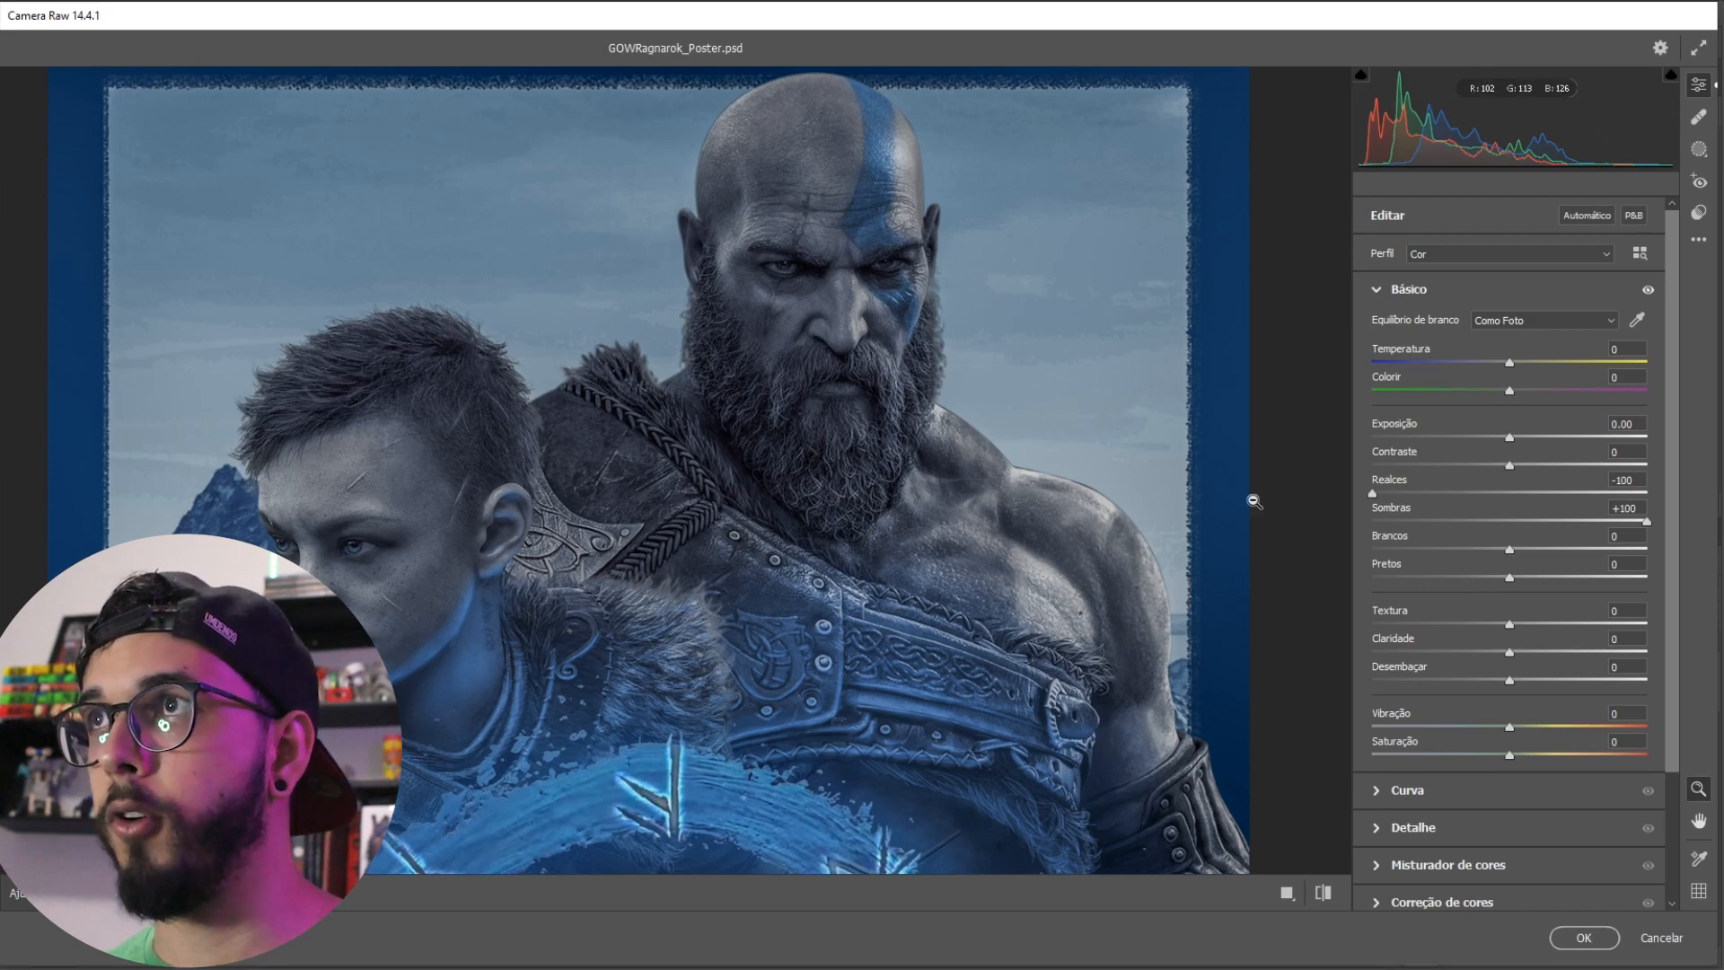
# Step: Try Contraste at +29 and Claridade at +37, and reset Realces and Sombras to 0
pyautogui.moveTo(1511, 464); pyautogui.dragTo(1550, 463)
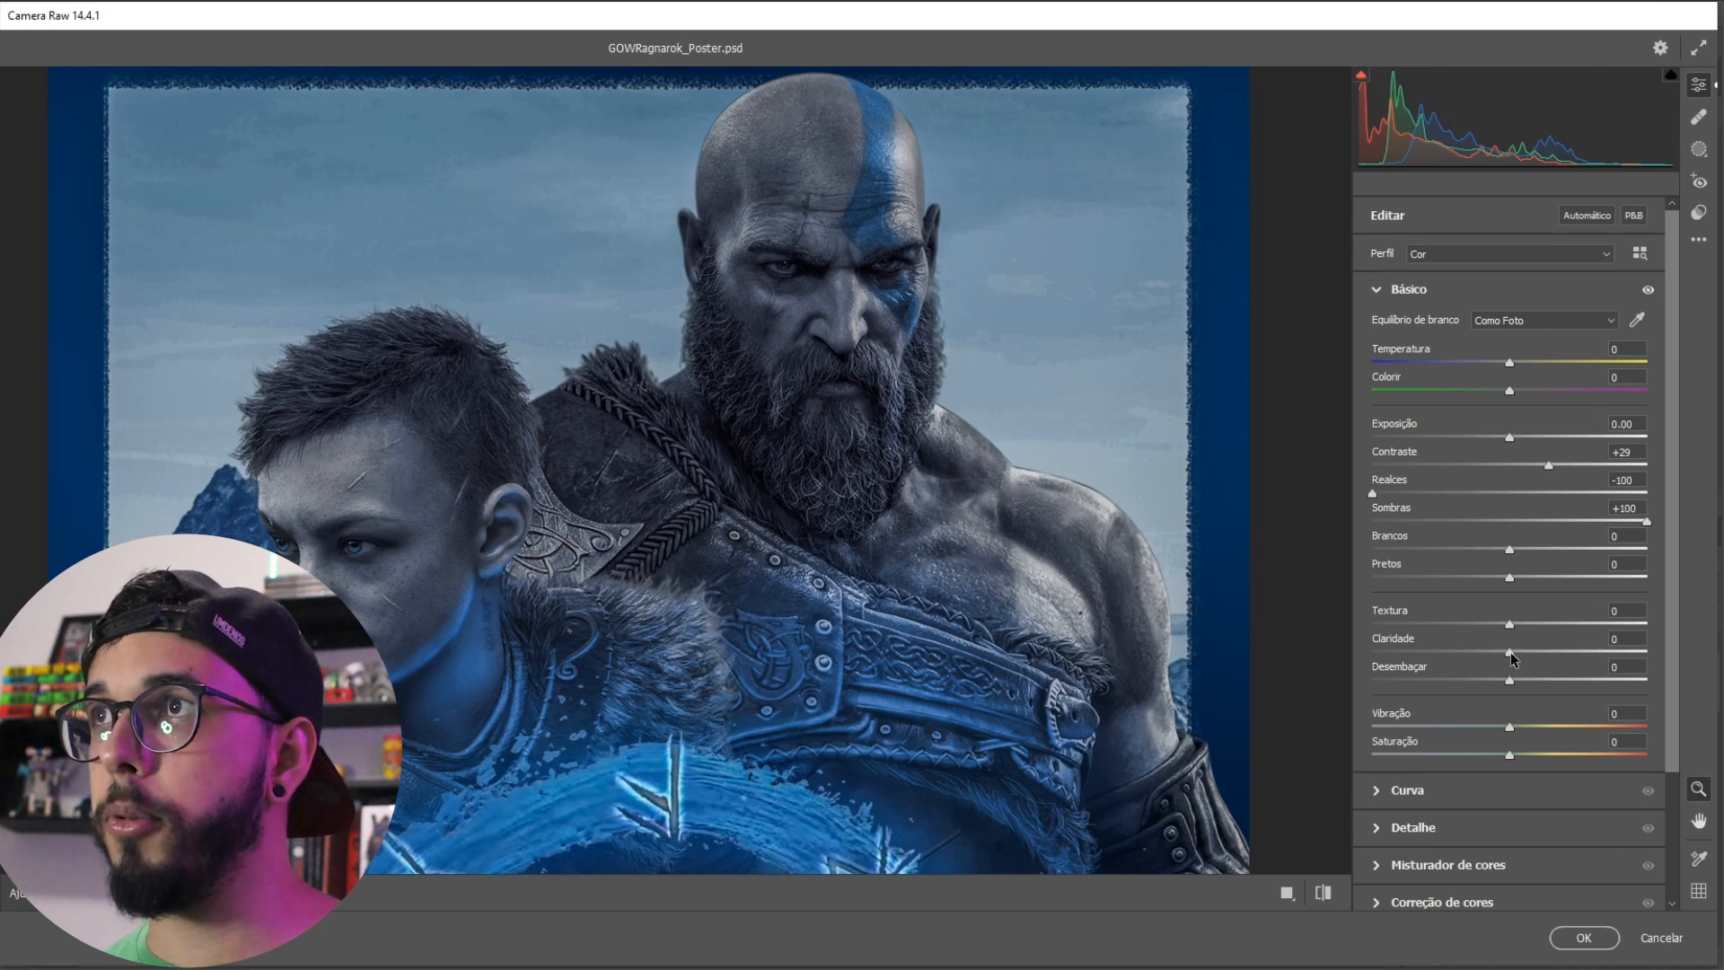
pyautogui.moveTo(1509, 661); pyautogui.dragTo(1559, 639)
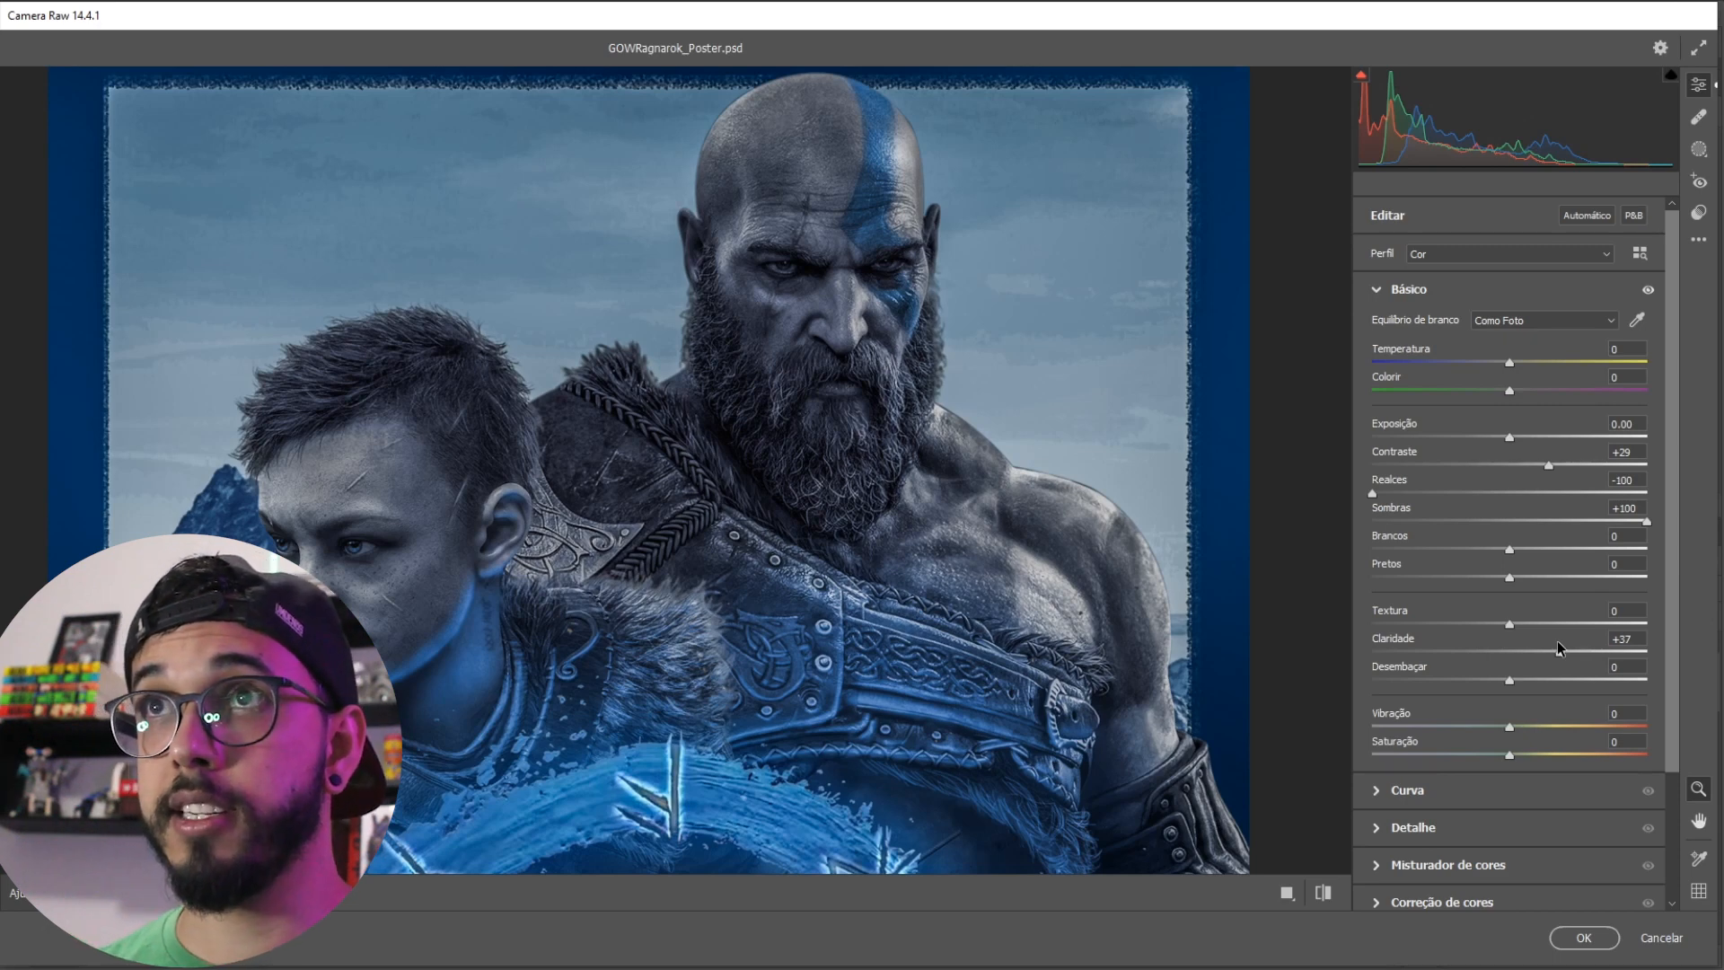
pyautogui.doubleClick(1372, 493)
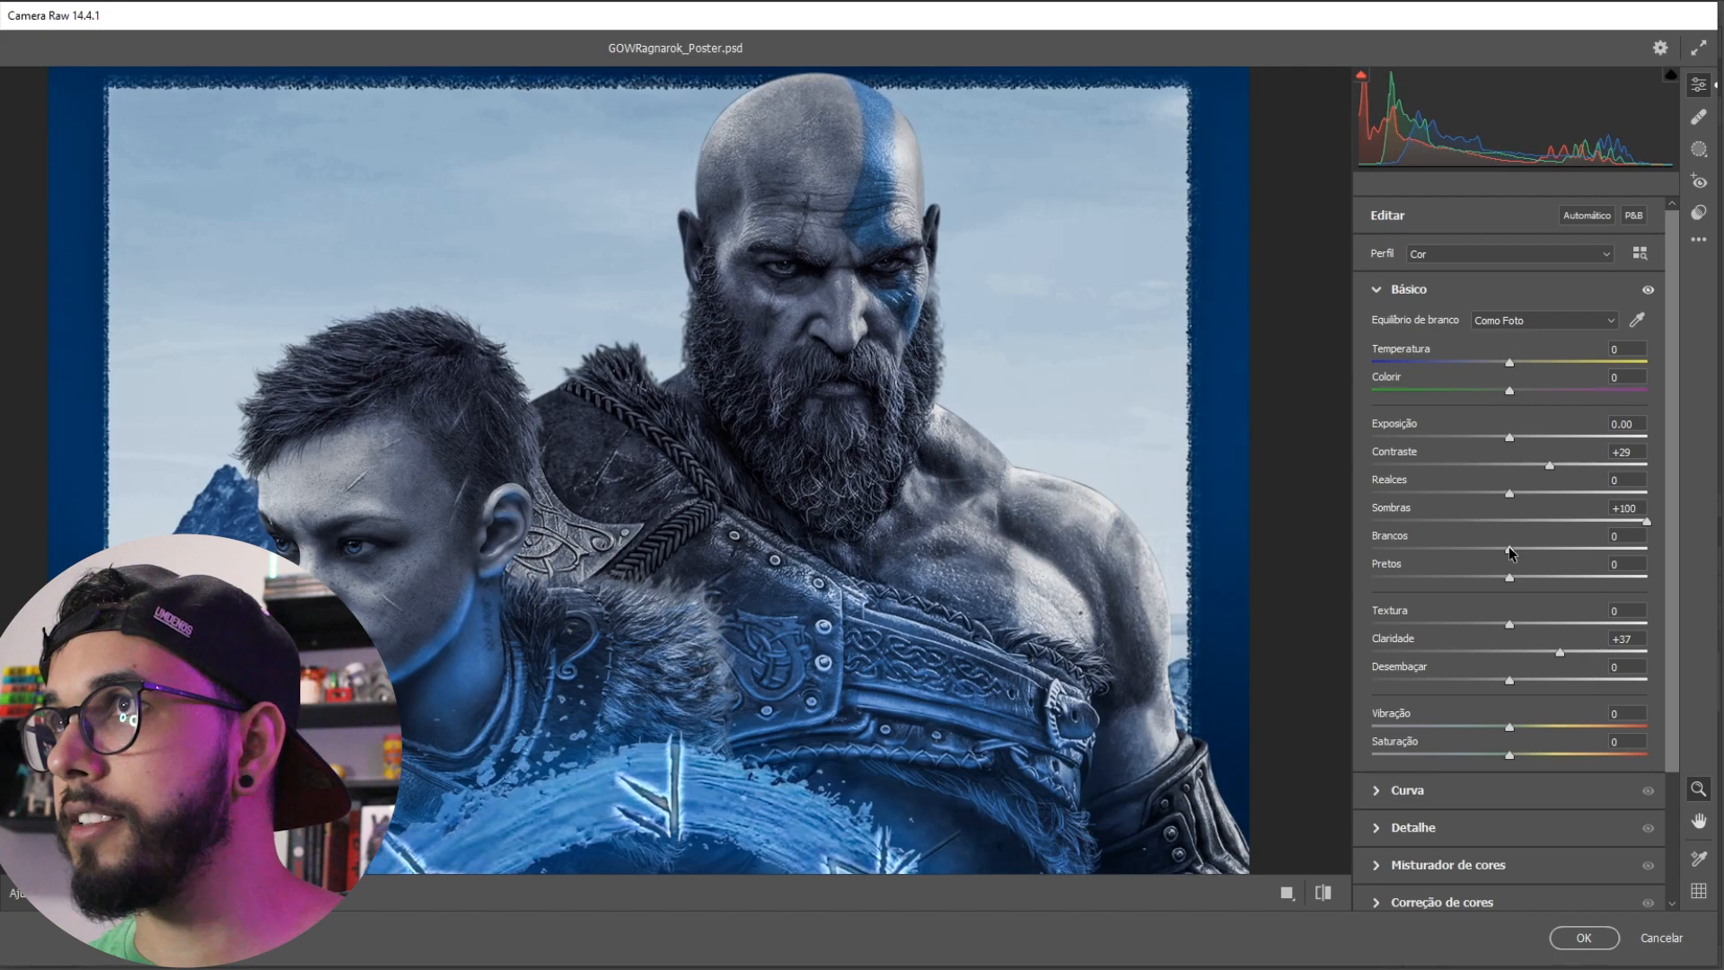
pyautogui.doubleClick(1647, 519)
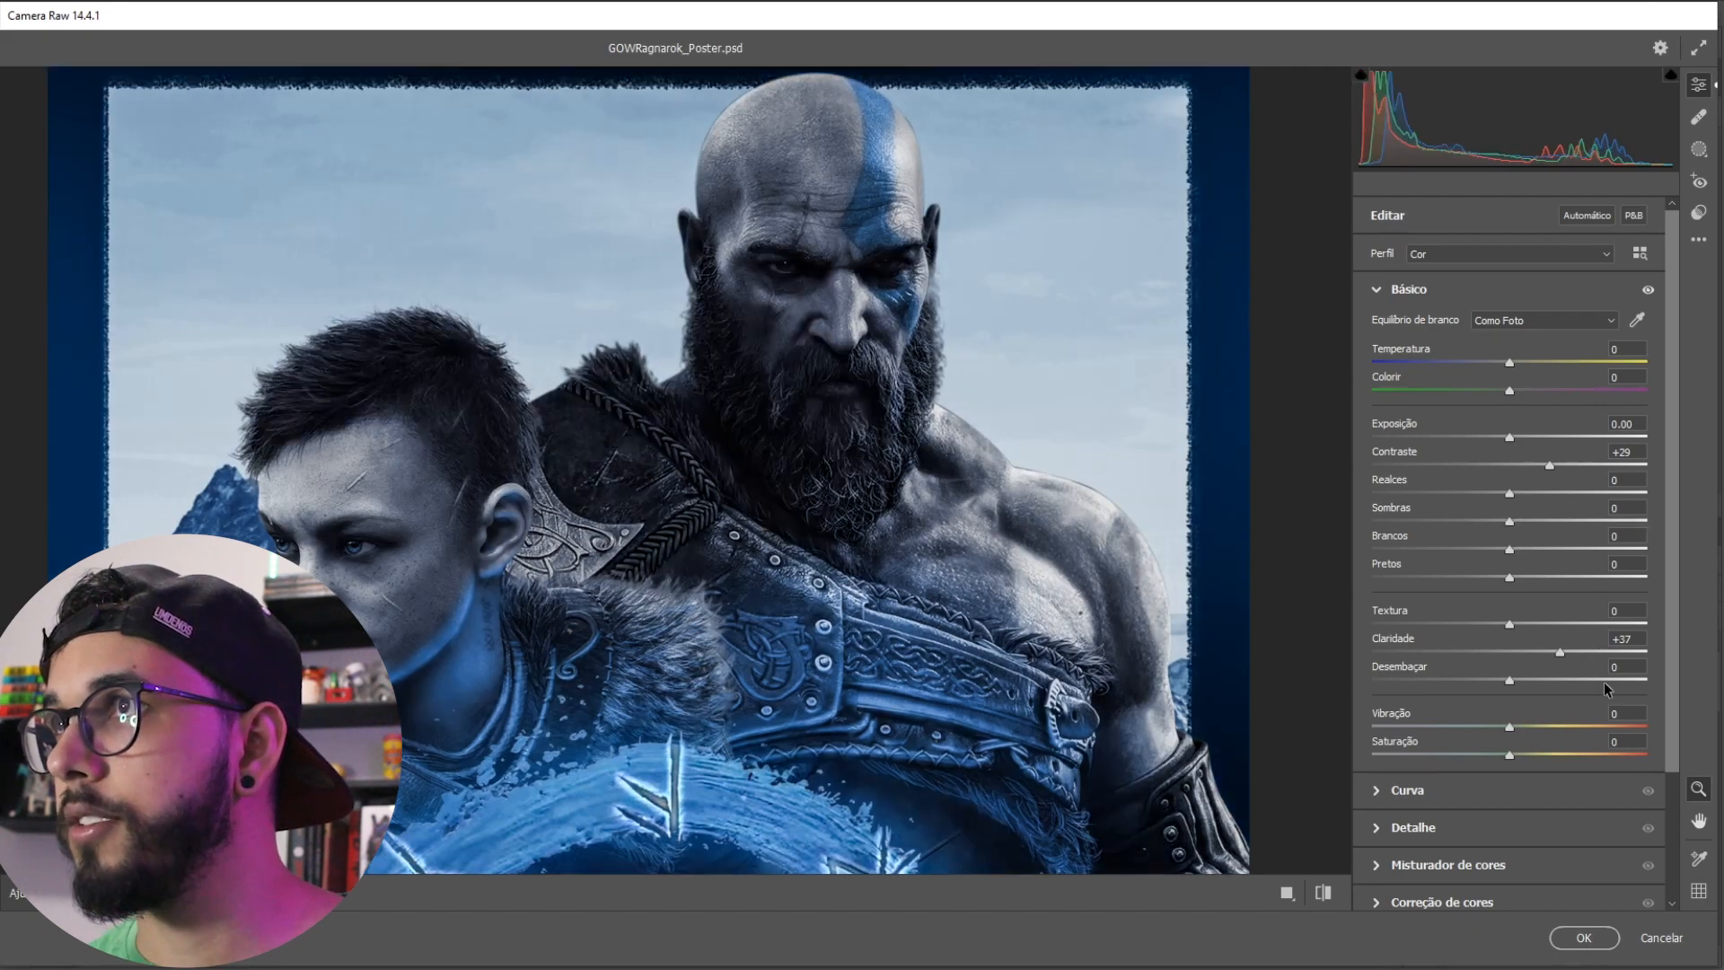
# Step: Set Contraste to +80 in the Camera Raw basic adjustments
pyautogui.scroll(1, 785, 634)
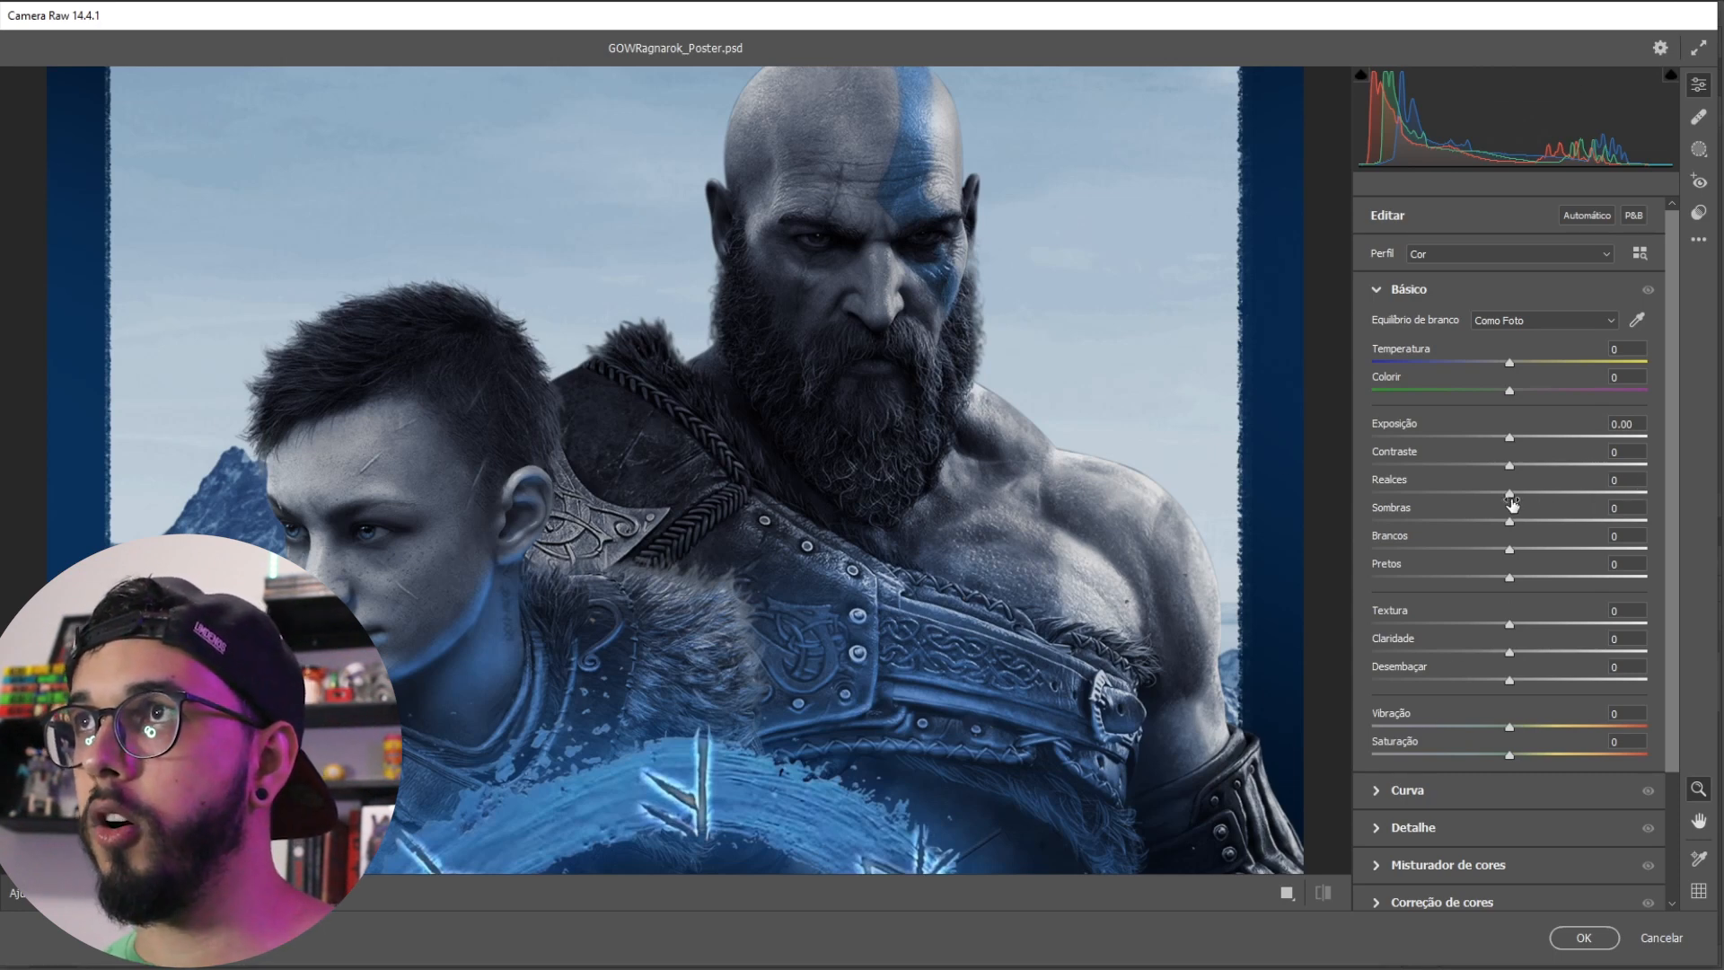
pyautogui.moveTo(1511, 472); pyautogui.dragTo(1621, 458)
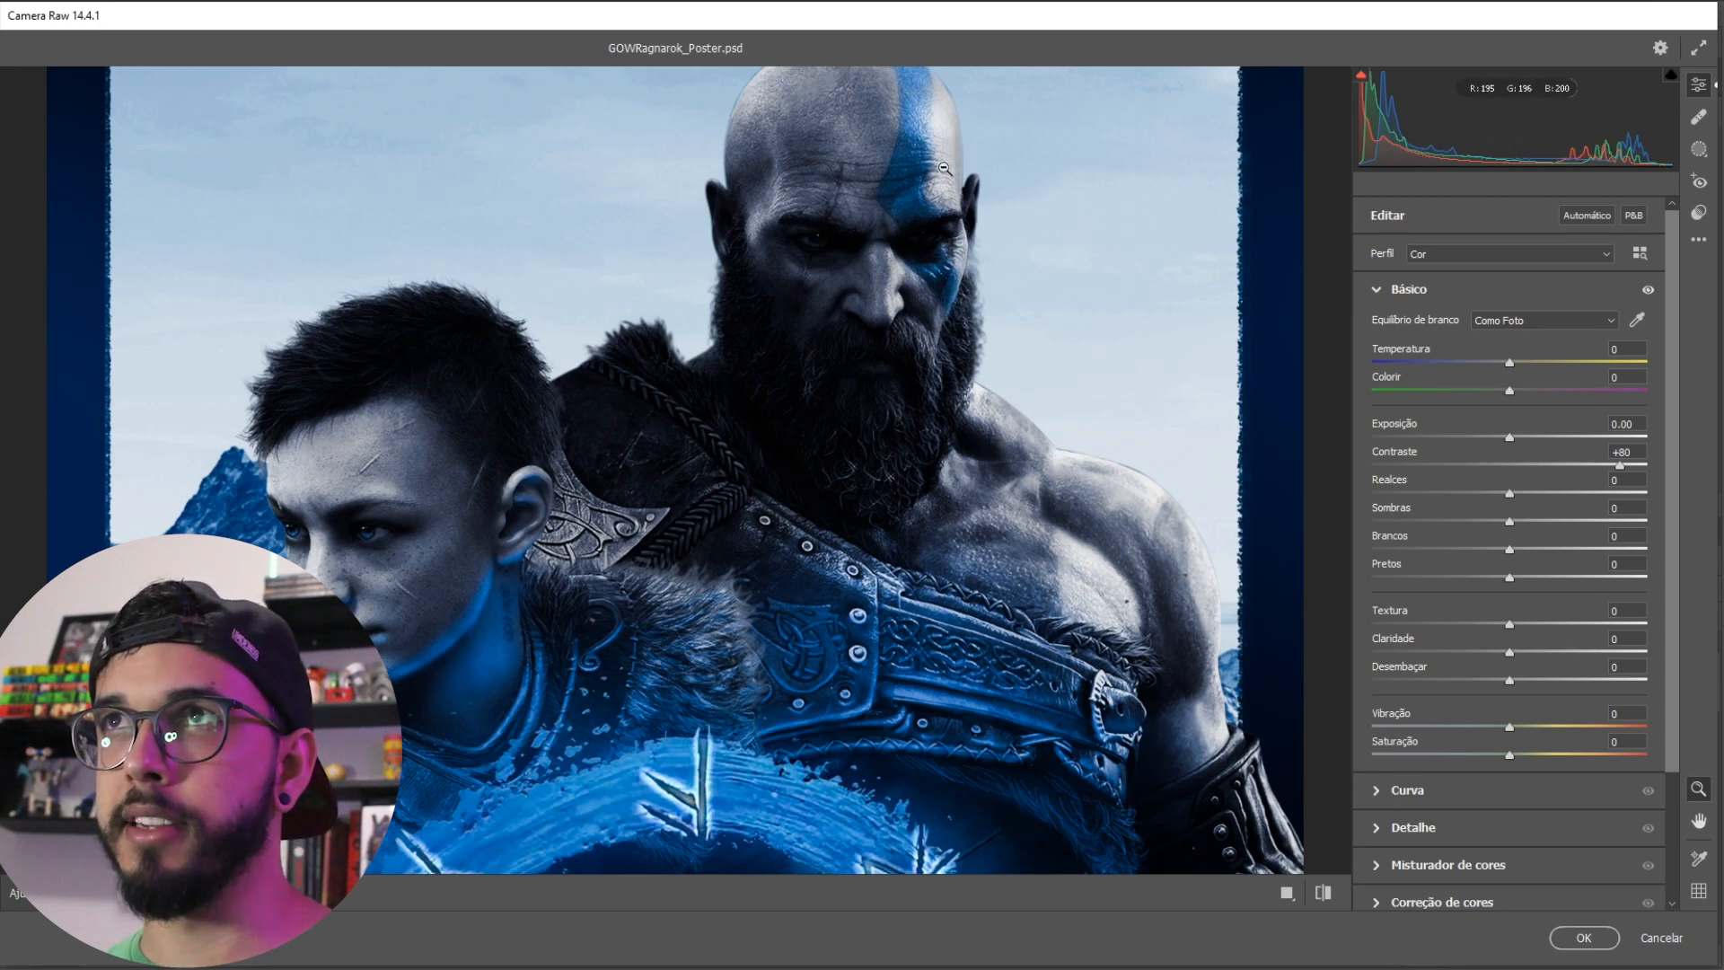
# Step: Reset Contraste to 0, and try Claridade at +96 before returning it to 0
pyautogui.doubleClick(1620, 466)
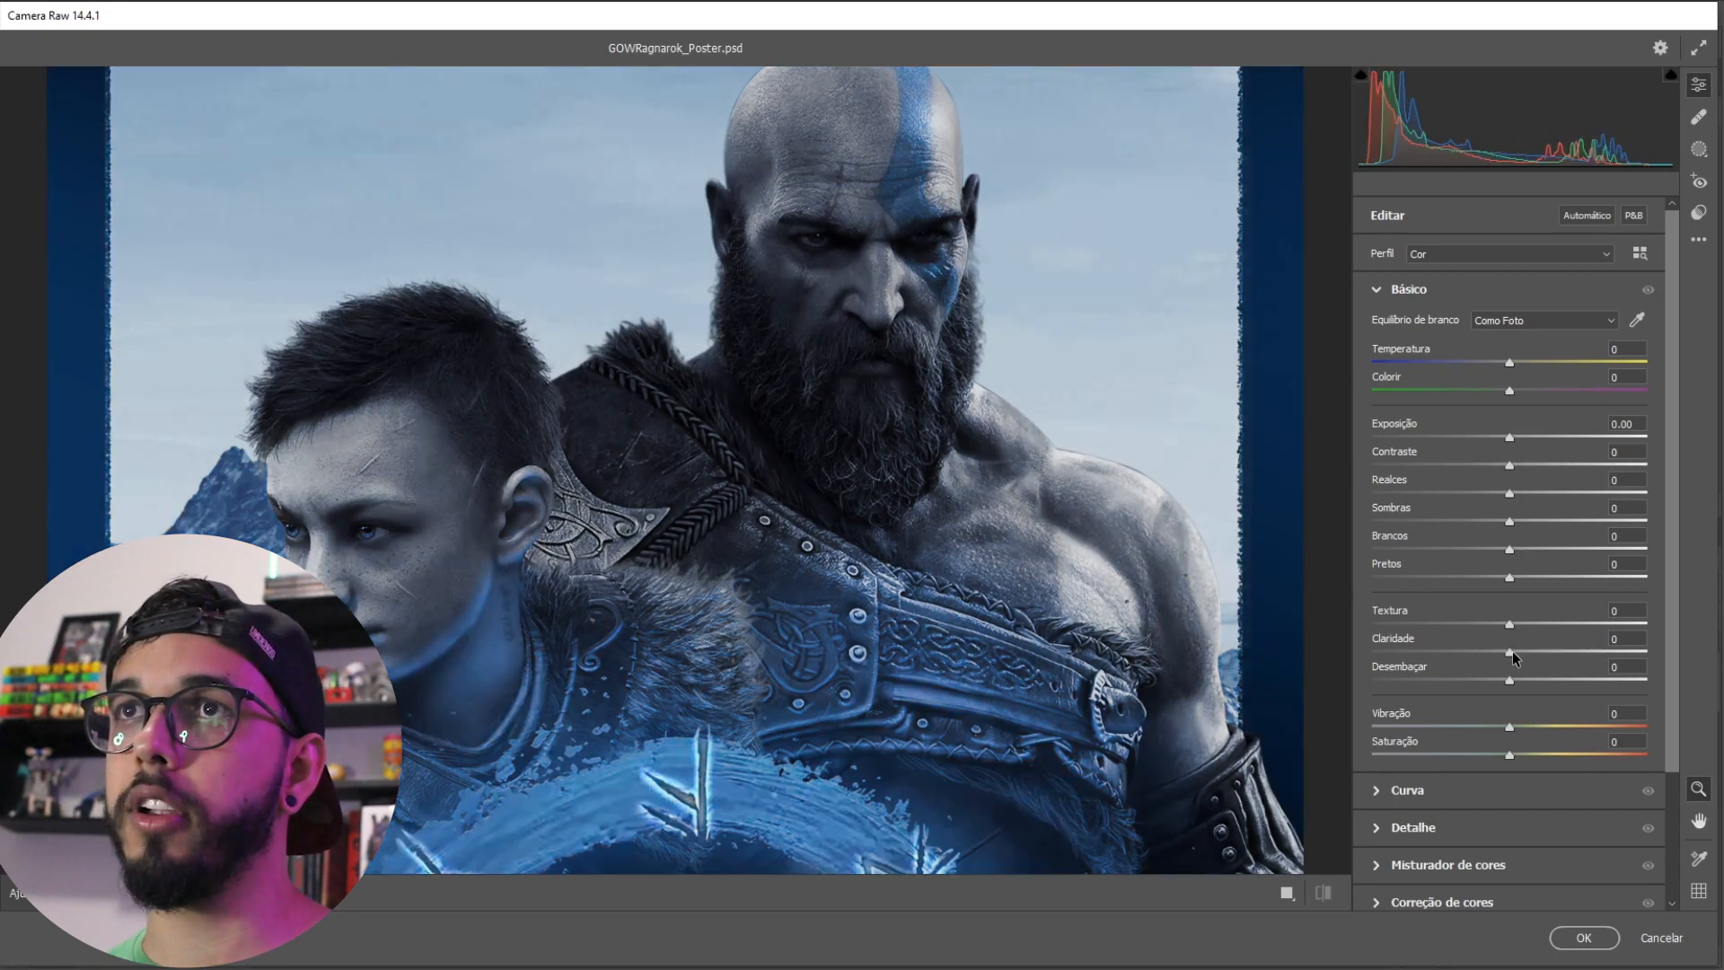
pyautogui.moveTo(1514, 659); pyautogui.dragTo(1644, 648)
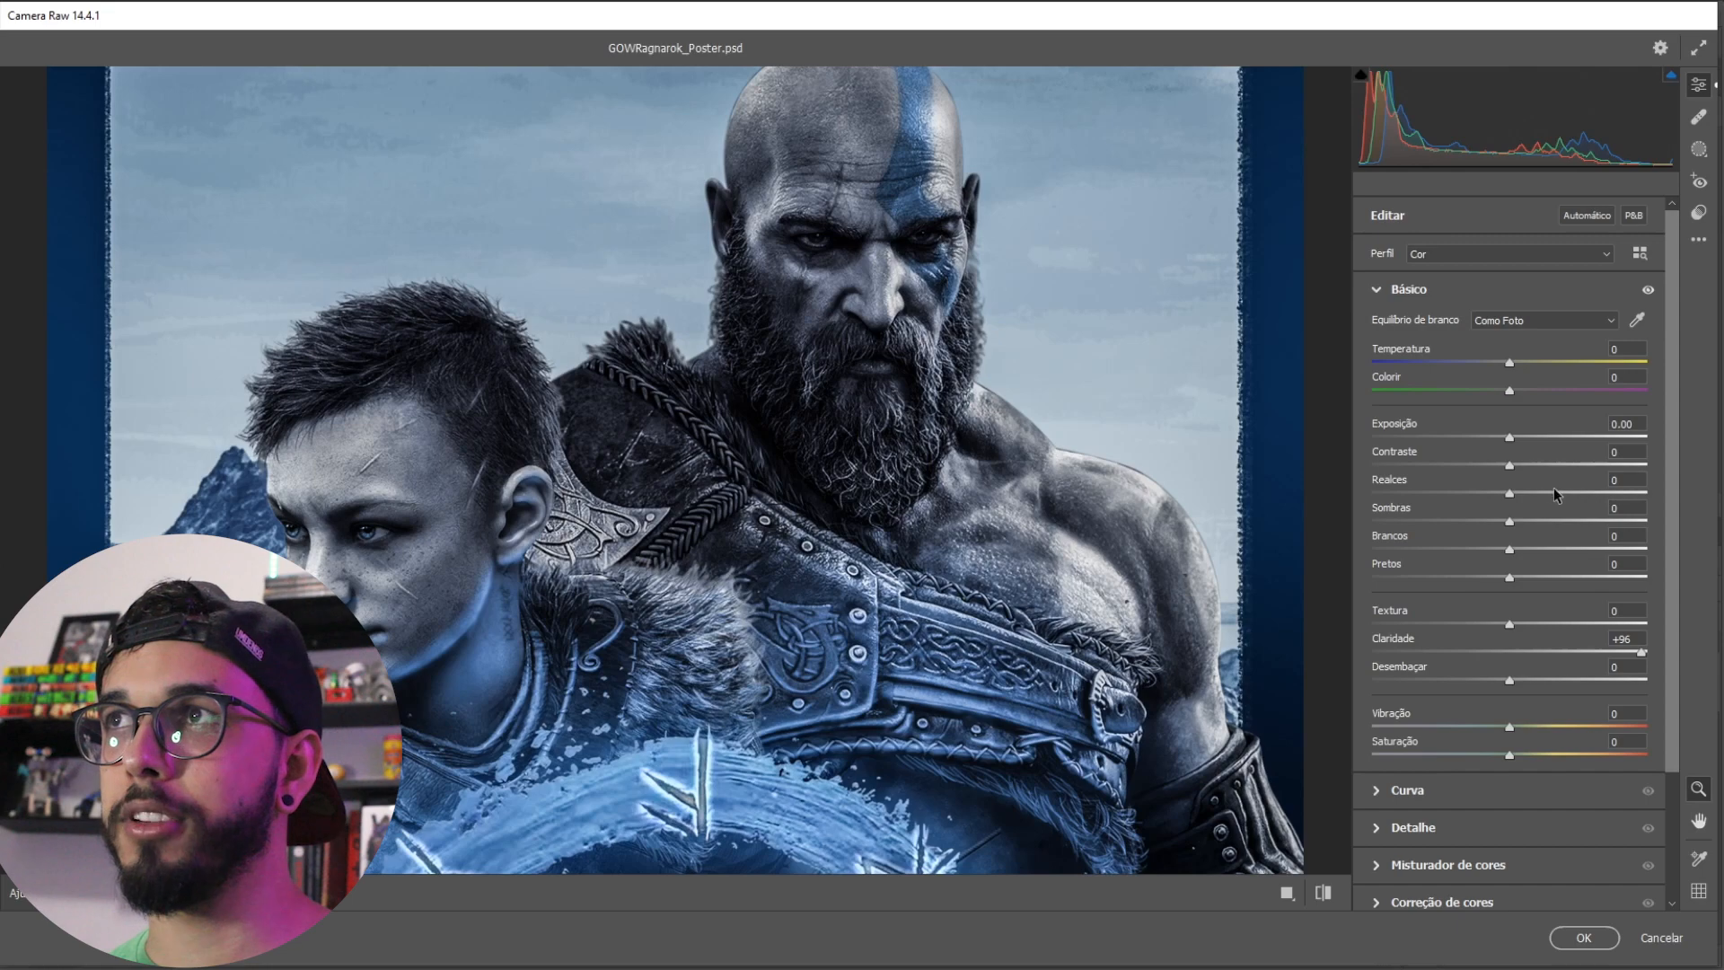
pyautogui.doubleClick(1640, 656)
# Step: Set Realces to -100, Sombras to +100, Contraste to +20 and Claridade to +75 in the basic adjustments
pyautogui.moveTo(1511, 496); pyautogui.dragTo(1372, 494)
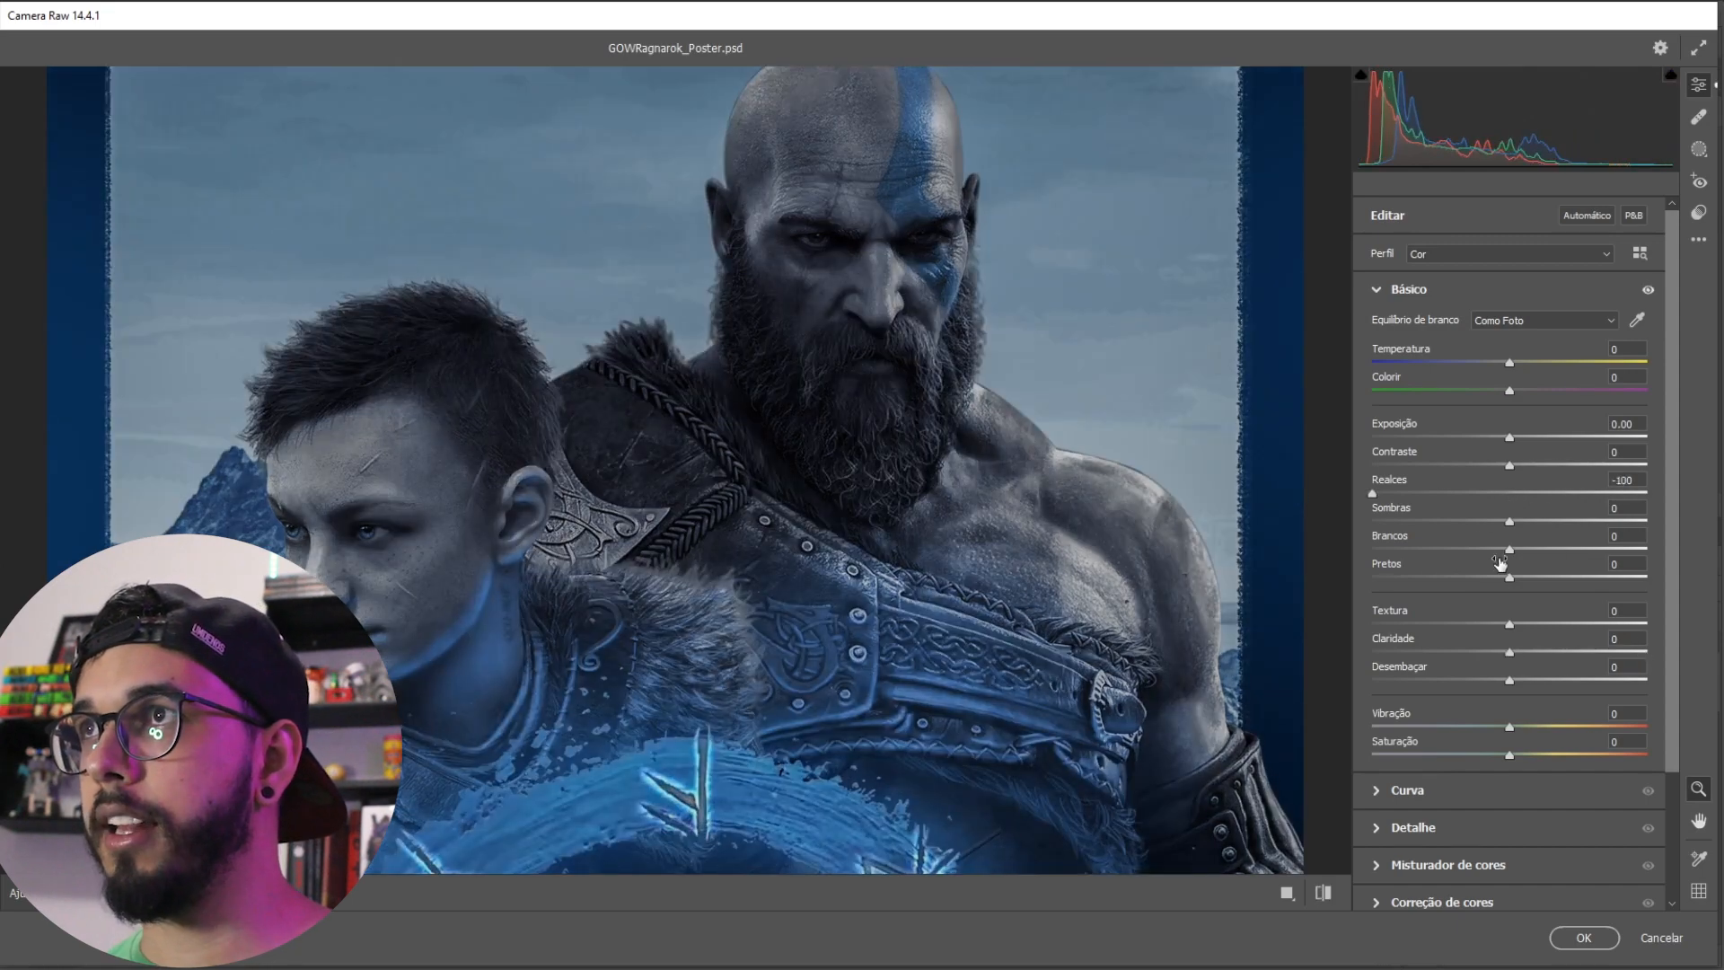
pyautogui.moveTo(1509, 521); pyautogui.dragTo(1709, 532)
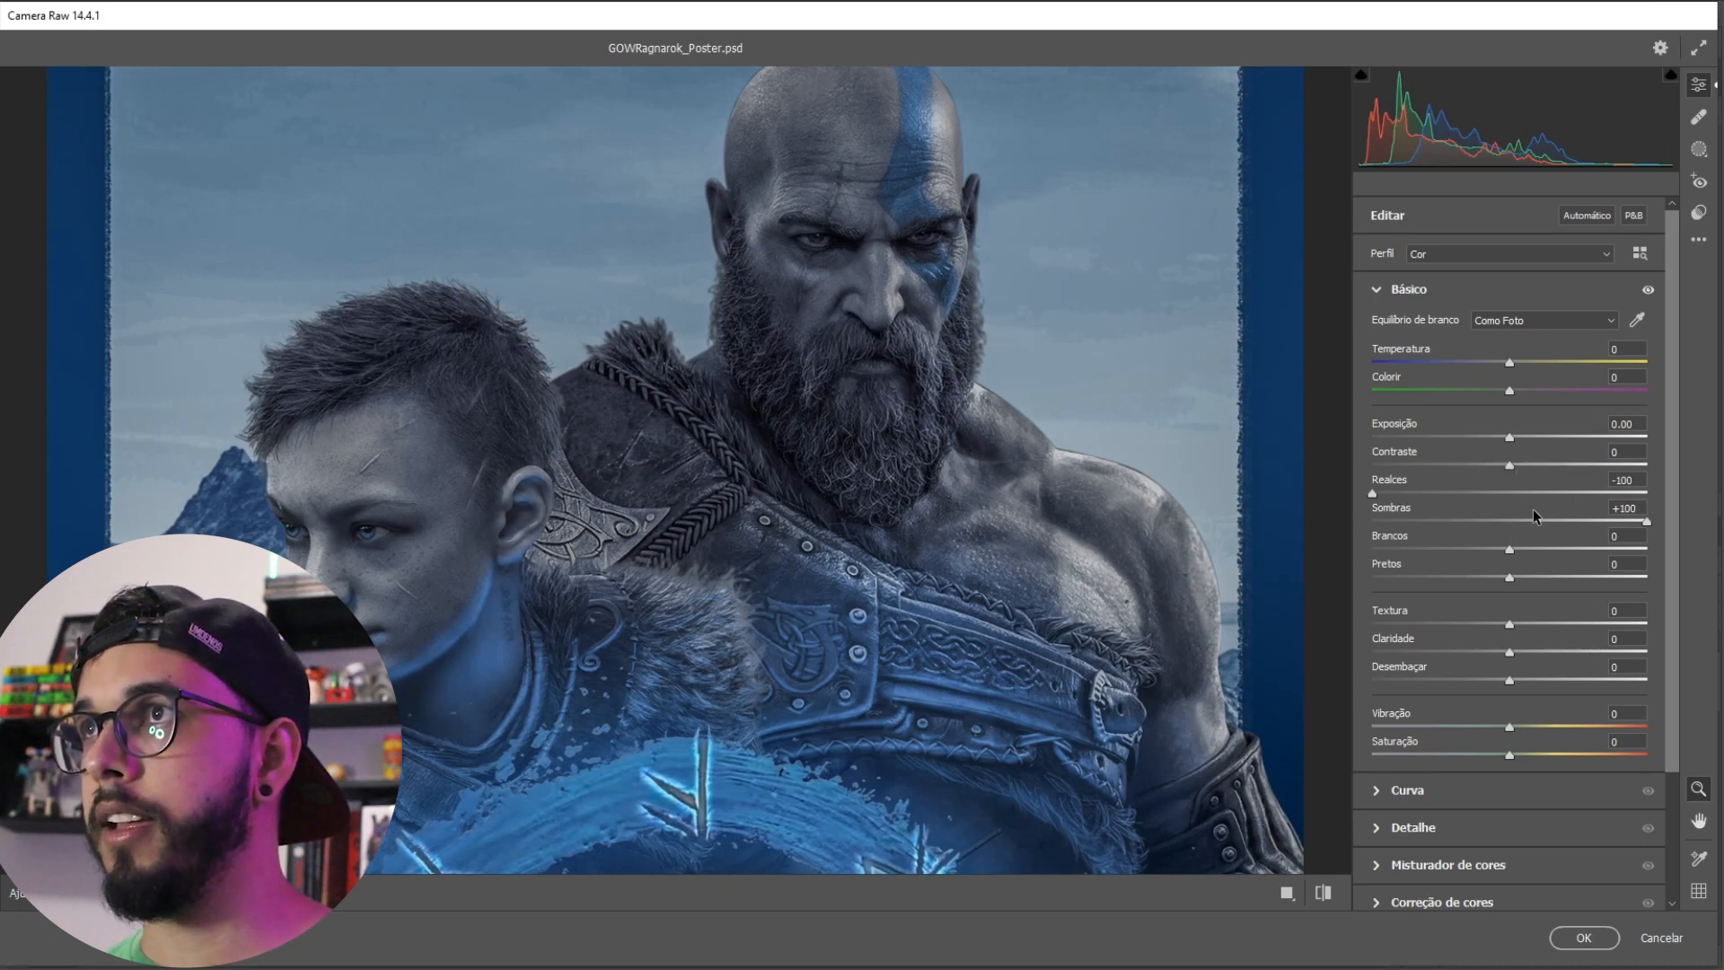
pyautogui.moveTo(1512, 464); pyautogui.dragTo(1538, 456)
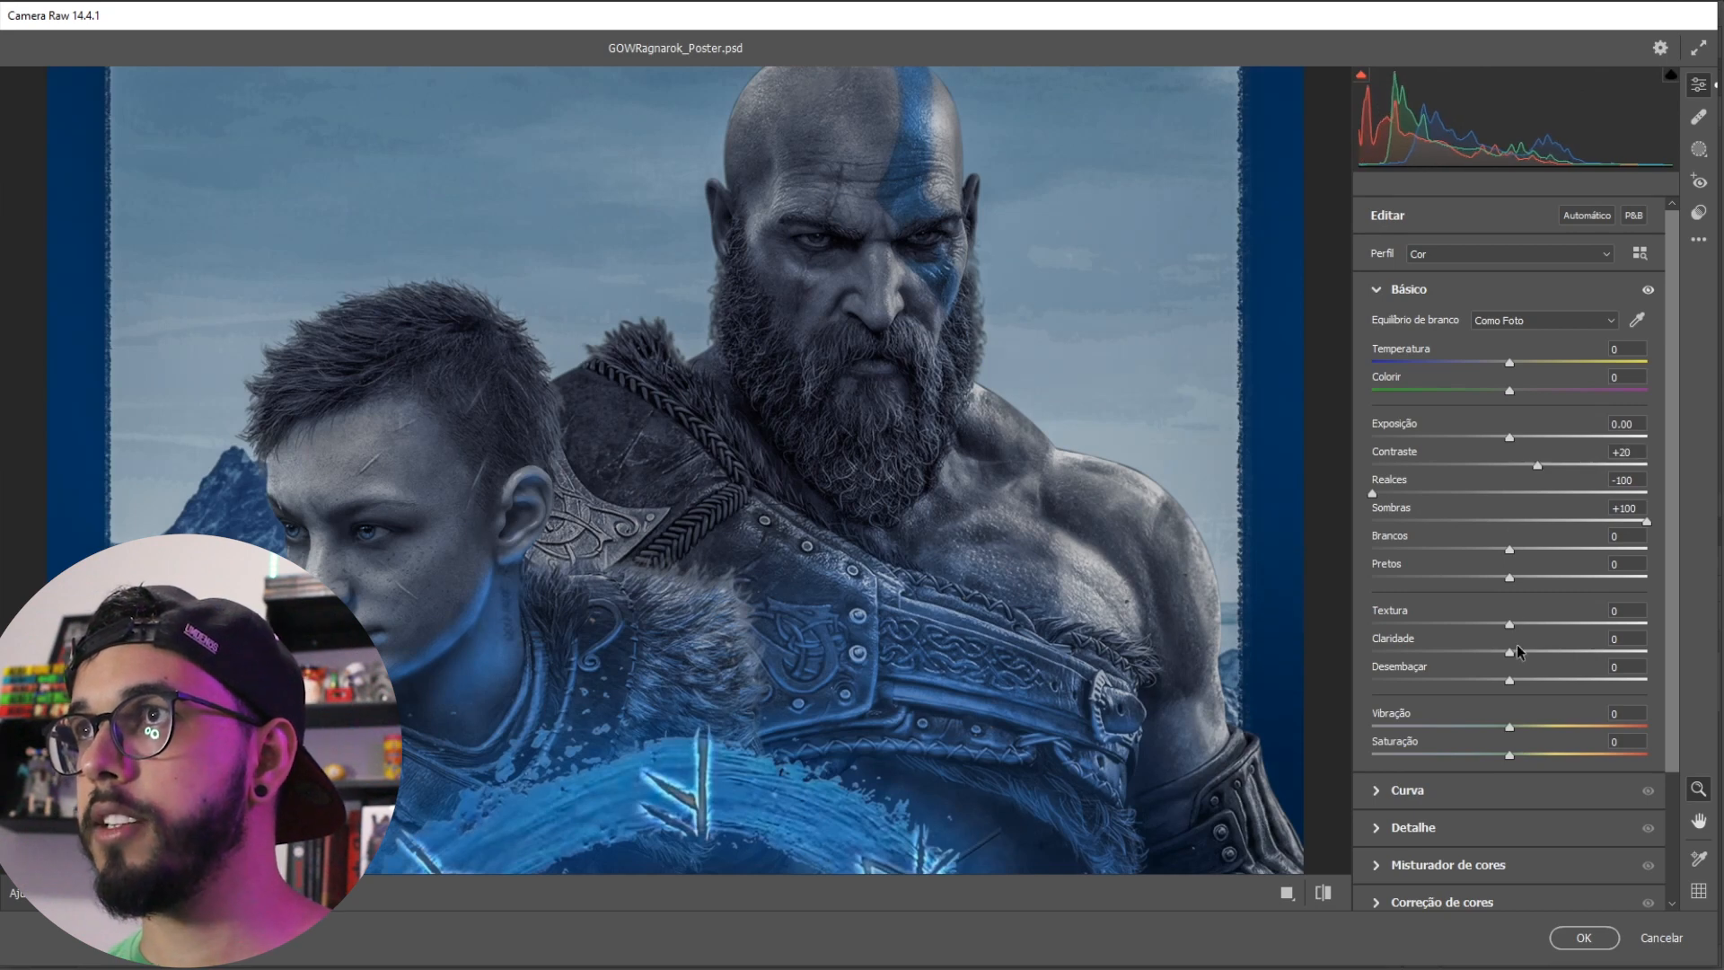
pyautogui.moveTo(1516, 649); pyautogui.dragTo(1591, 644)
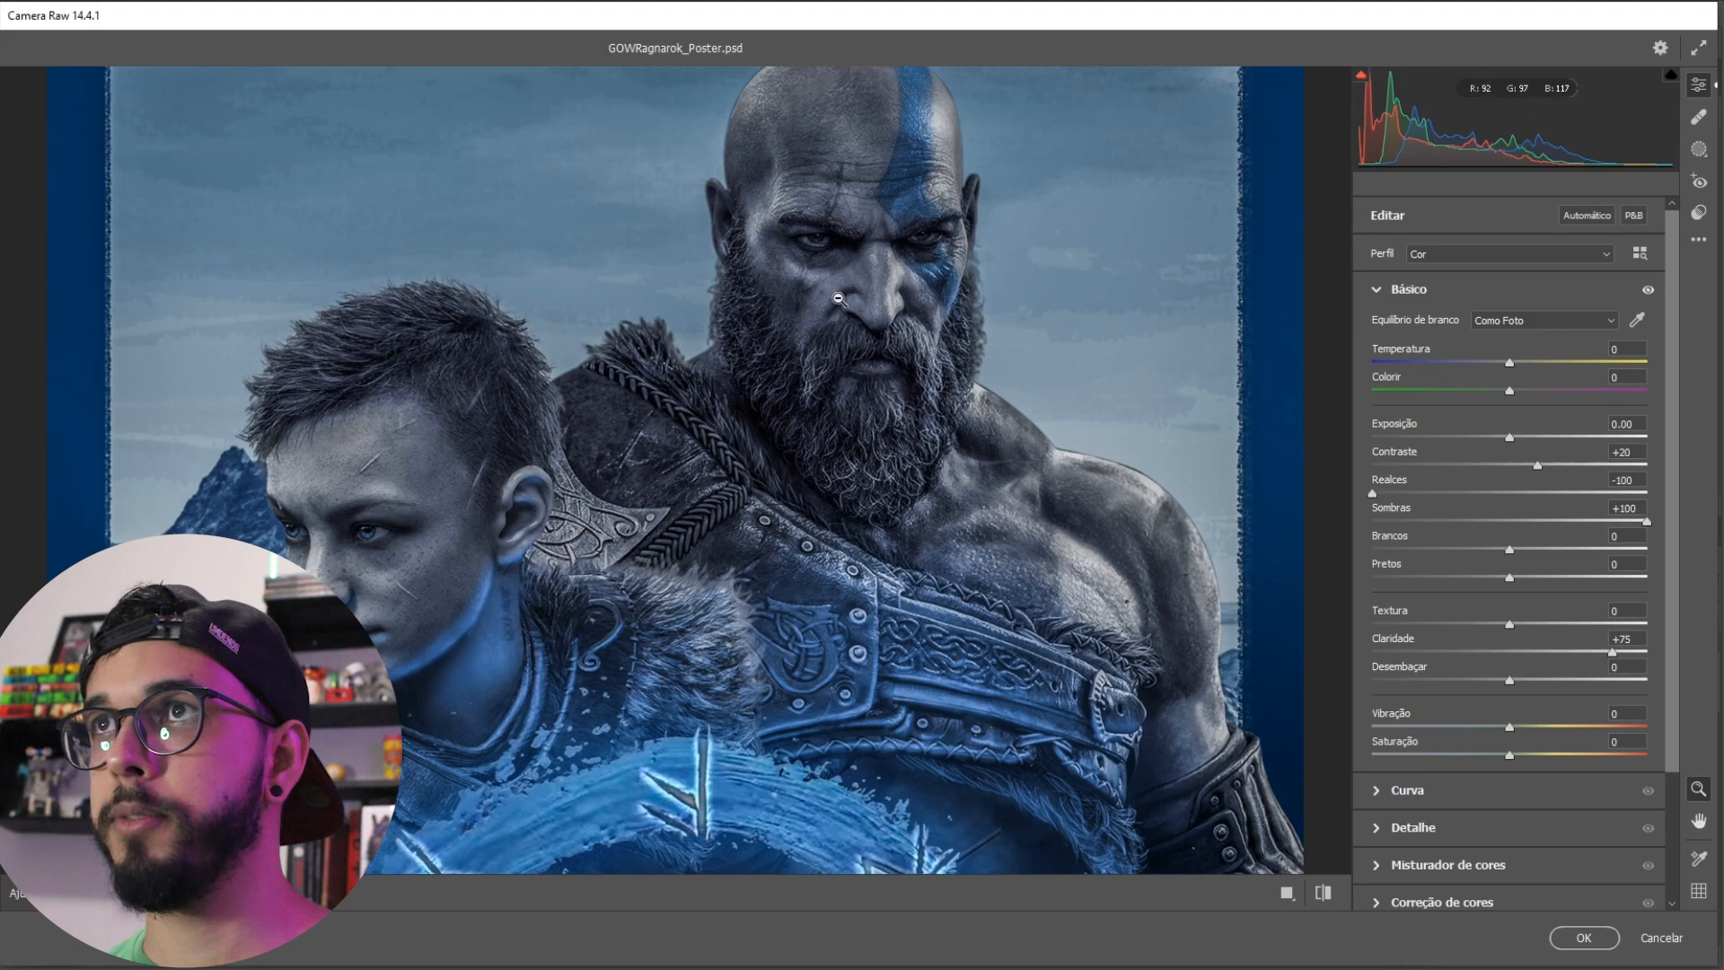
# Step: Refine the basic adjustments to Exposição +0.15, Contraste +23, Realces -89, Sombras +84, Pretos -24 and Claridade +58
pyautogui.keyDown('alt'); pyautogui.click(756, 438); pyautogui.keyUp('alt')
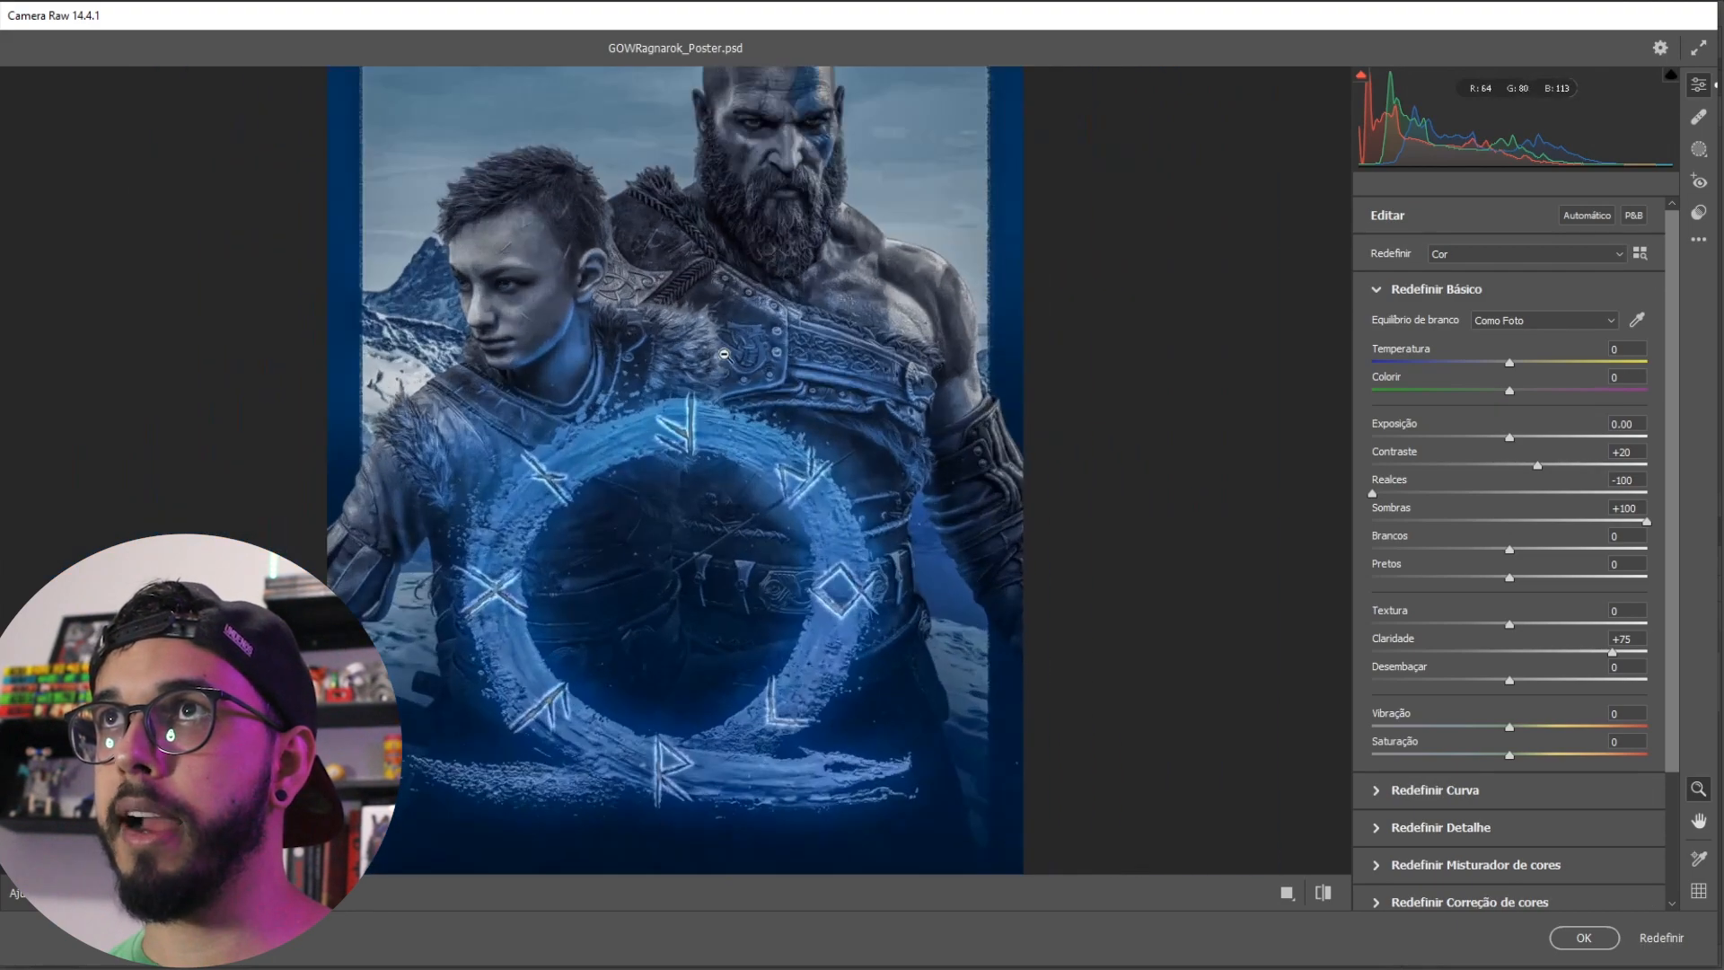
pyautogui.moveTo(1510, 437); pyautogui.dragTo(1516, 436)
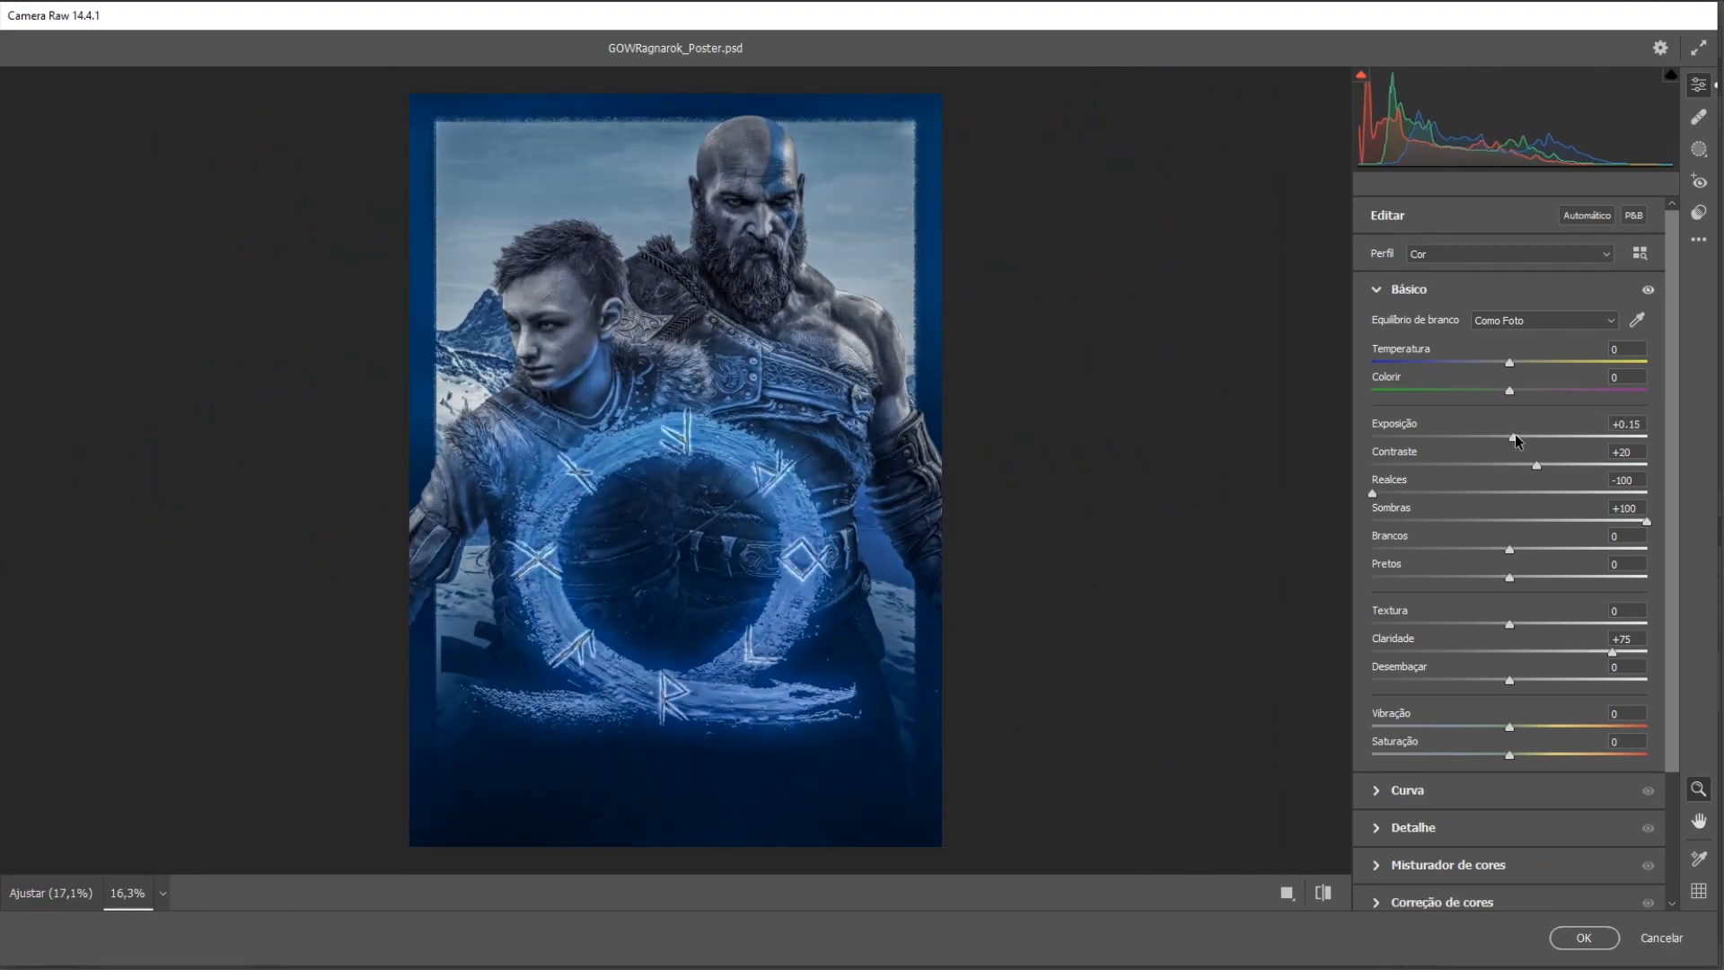
pyautogui.moveTo(1613, 652); pyautogui.dragTo(1589, 653)
pyautogui.moveTo(1372, 493); pyautogui.dragTo(1387, 497)
pyautogui.moveTo(1645, 521); pyautogui.dragTo(1624, 521)
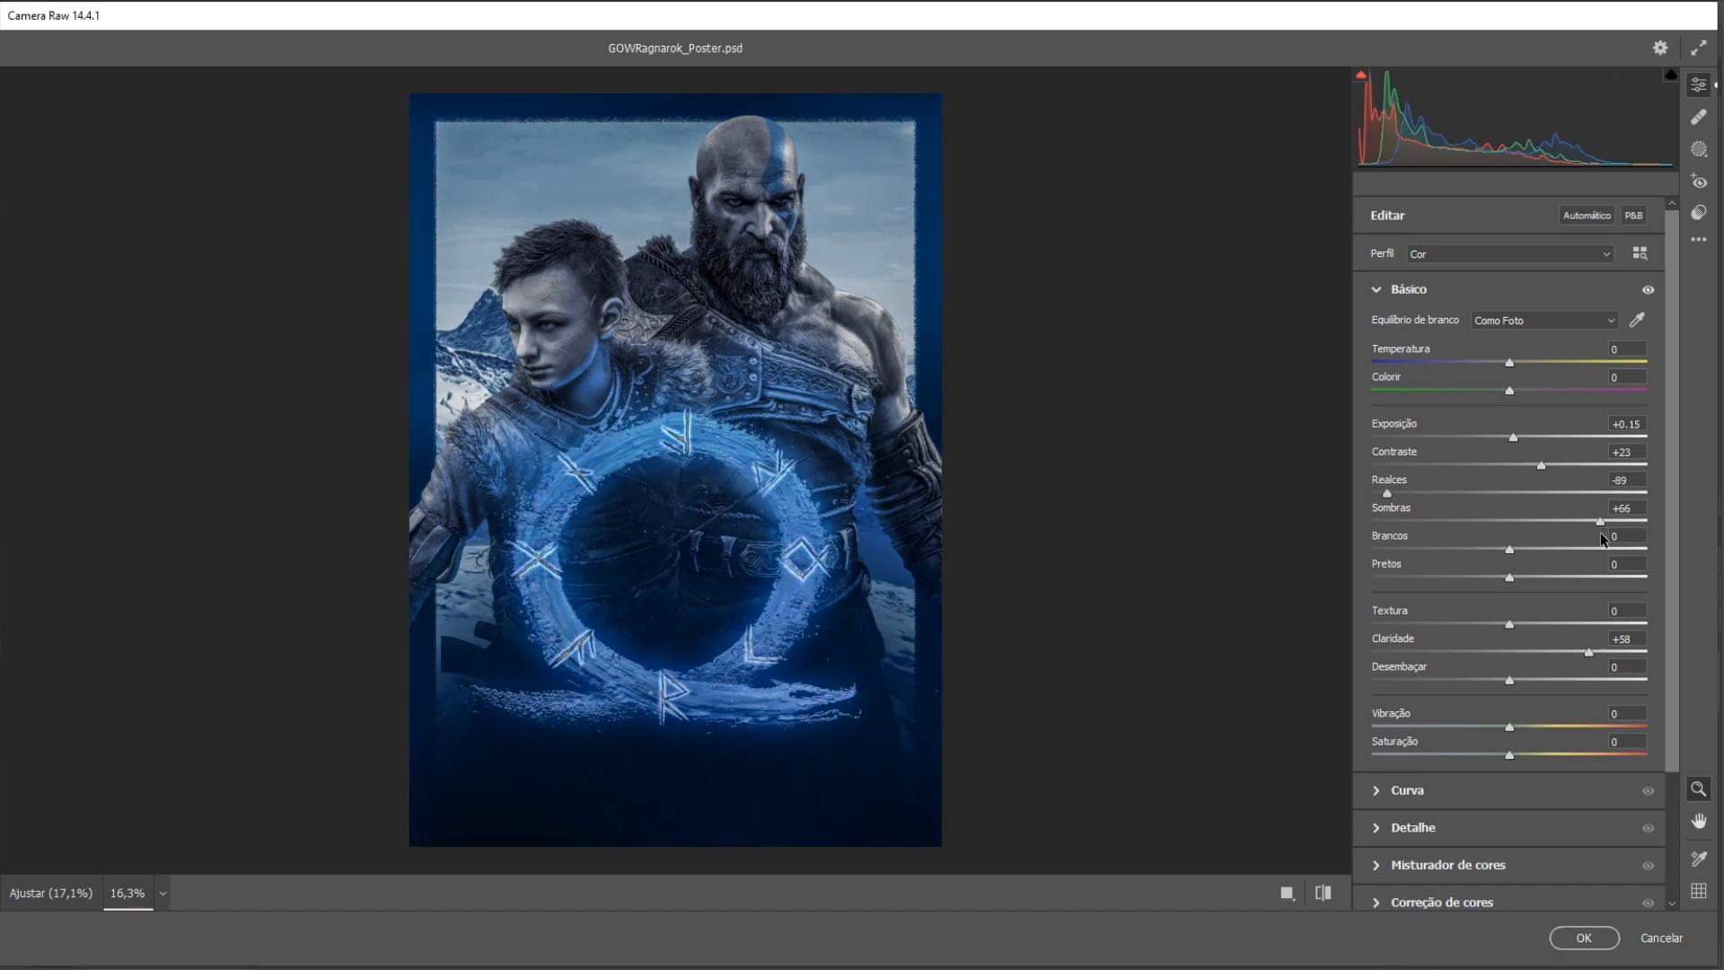
pyautogui.moveTo(1509, 576); pyautogui.dragTo(1476, 578)
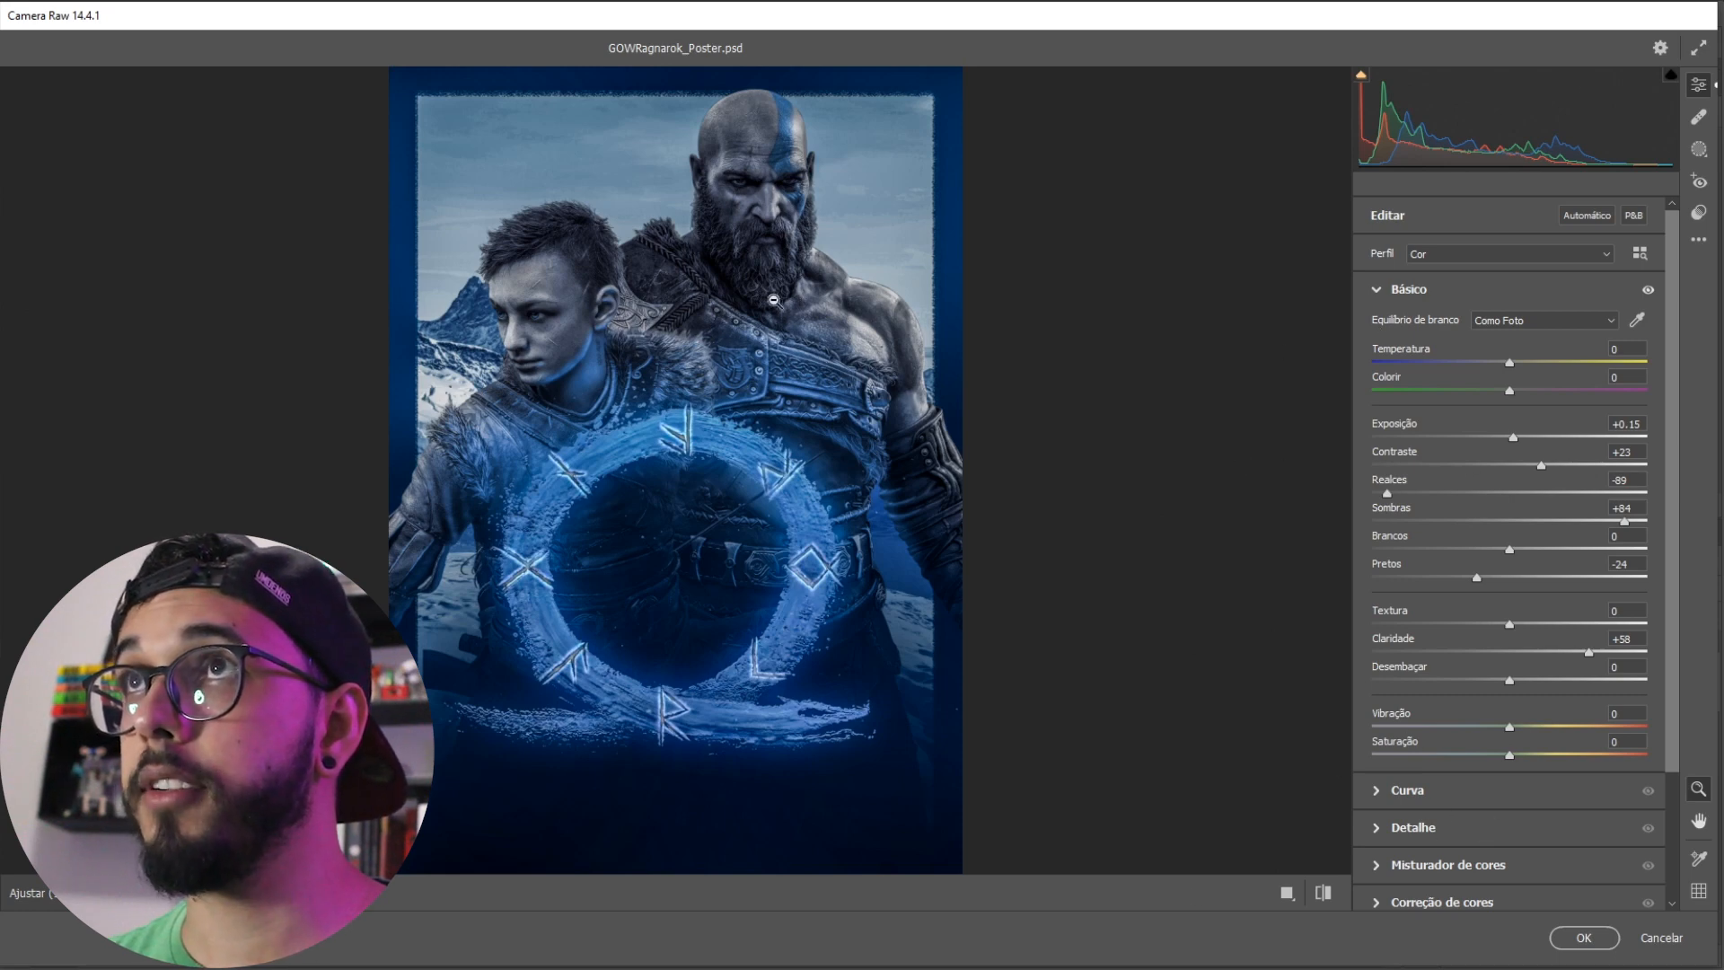
# Step: Compare the poster with the default settings and with the current basic adjustments
pyautogui.click(1323, 893)
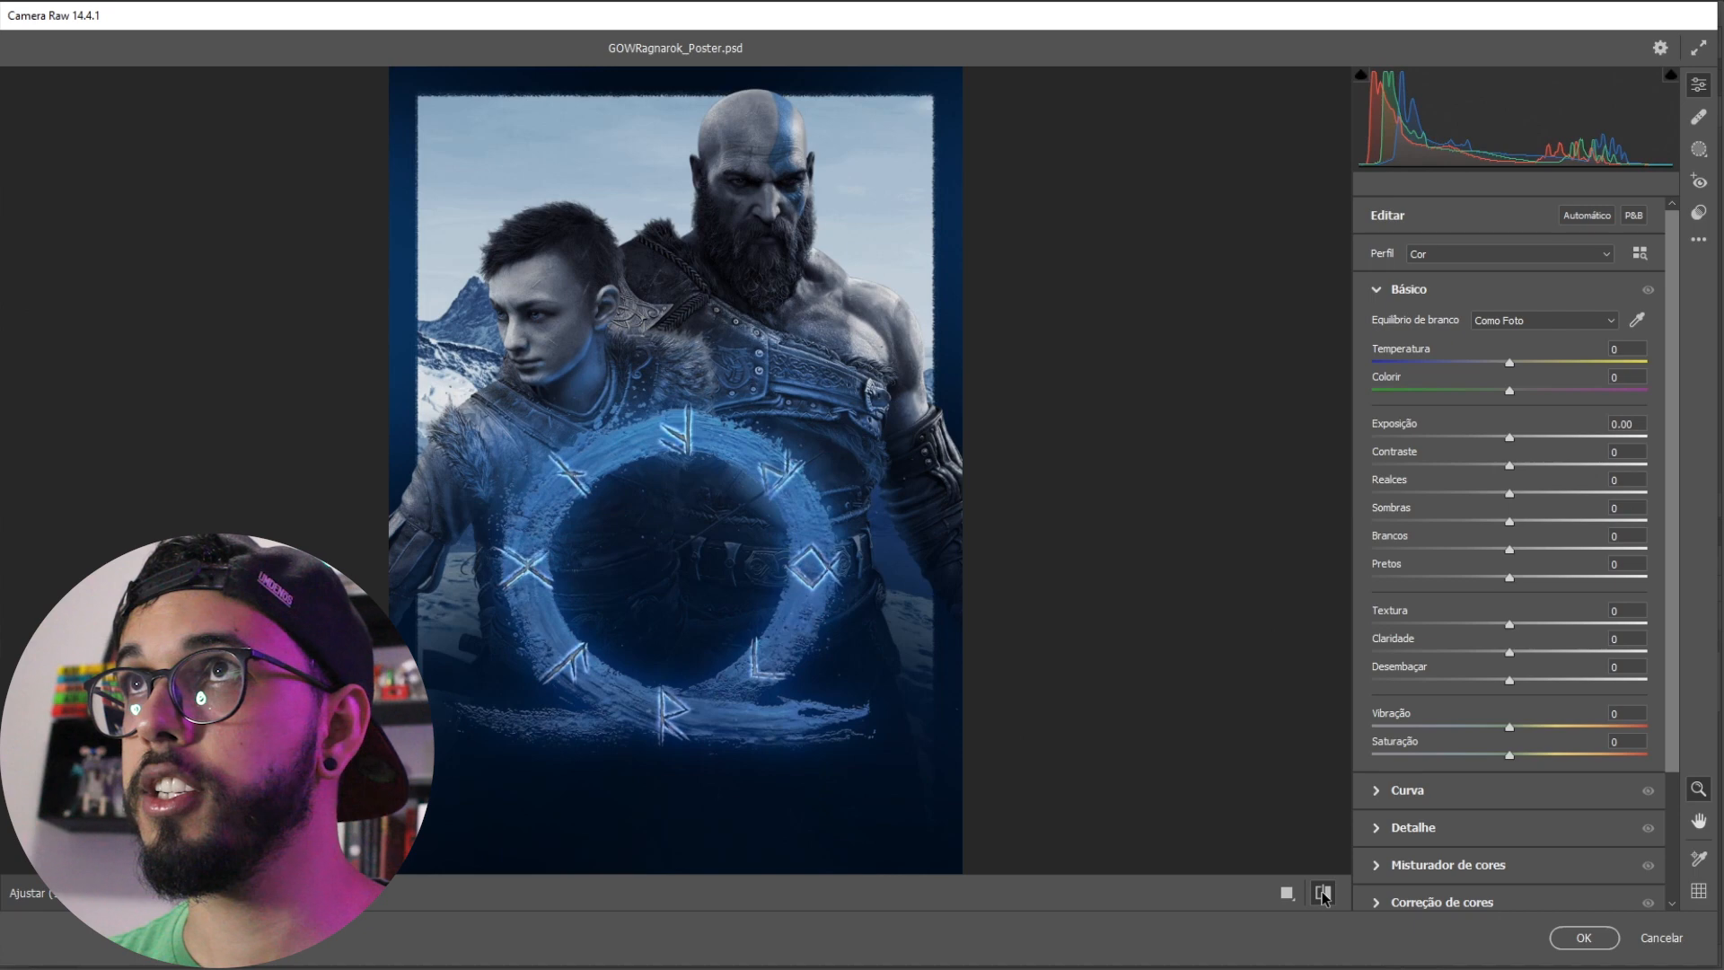
pyautogui.click(1324, 893)
pyautogui.click(1324, 893)
pyautogui.click(1323, 892)
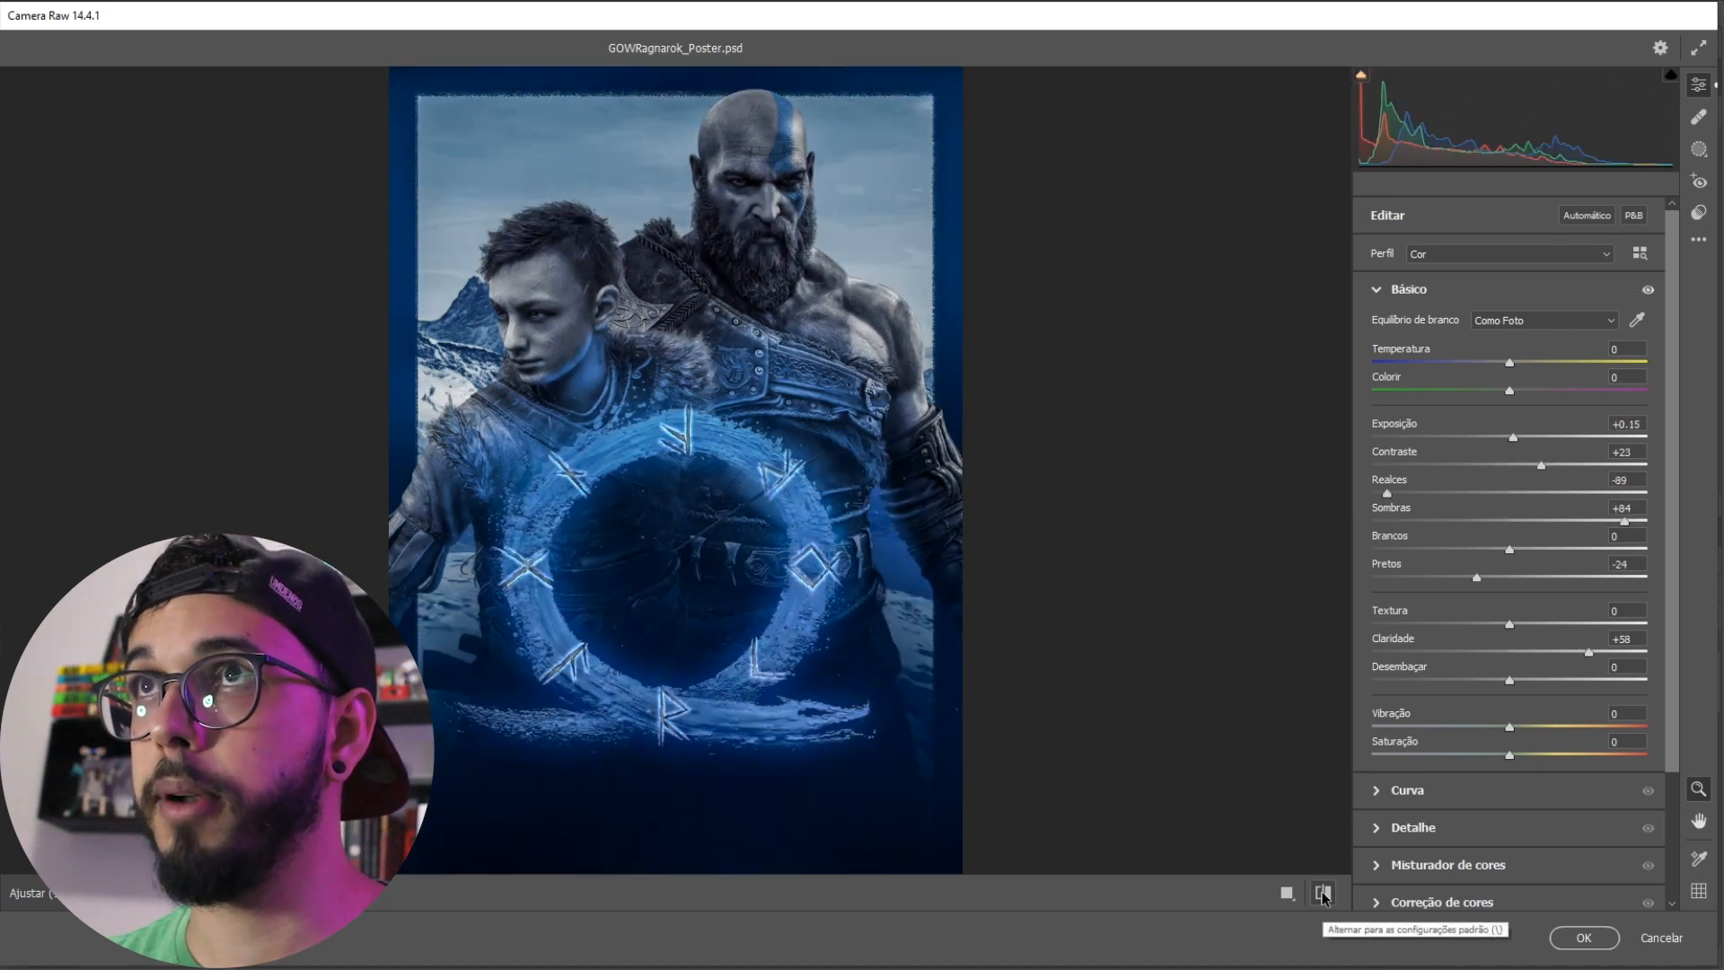
# Step: Try the Azuis hue at -32 and at +40 in the HSL color mixer, and reset it to 0
pyautogui.click(1393, 289)
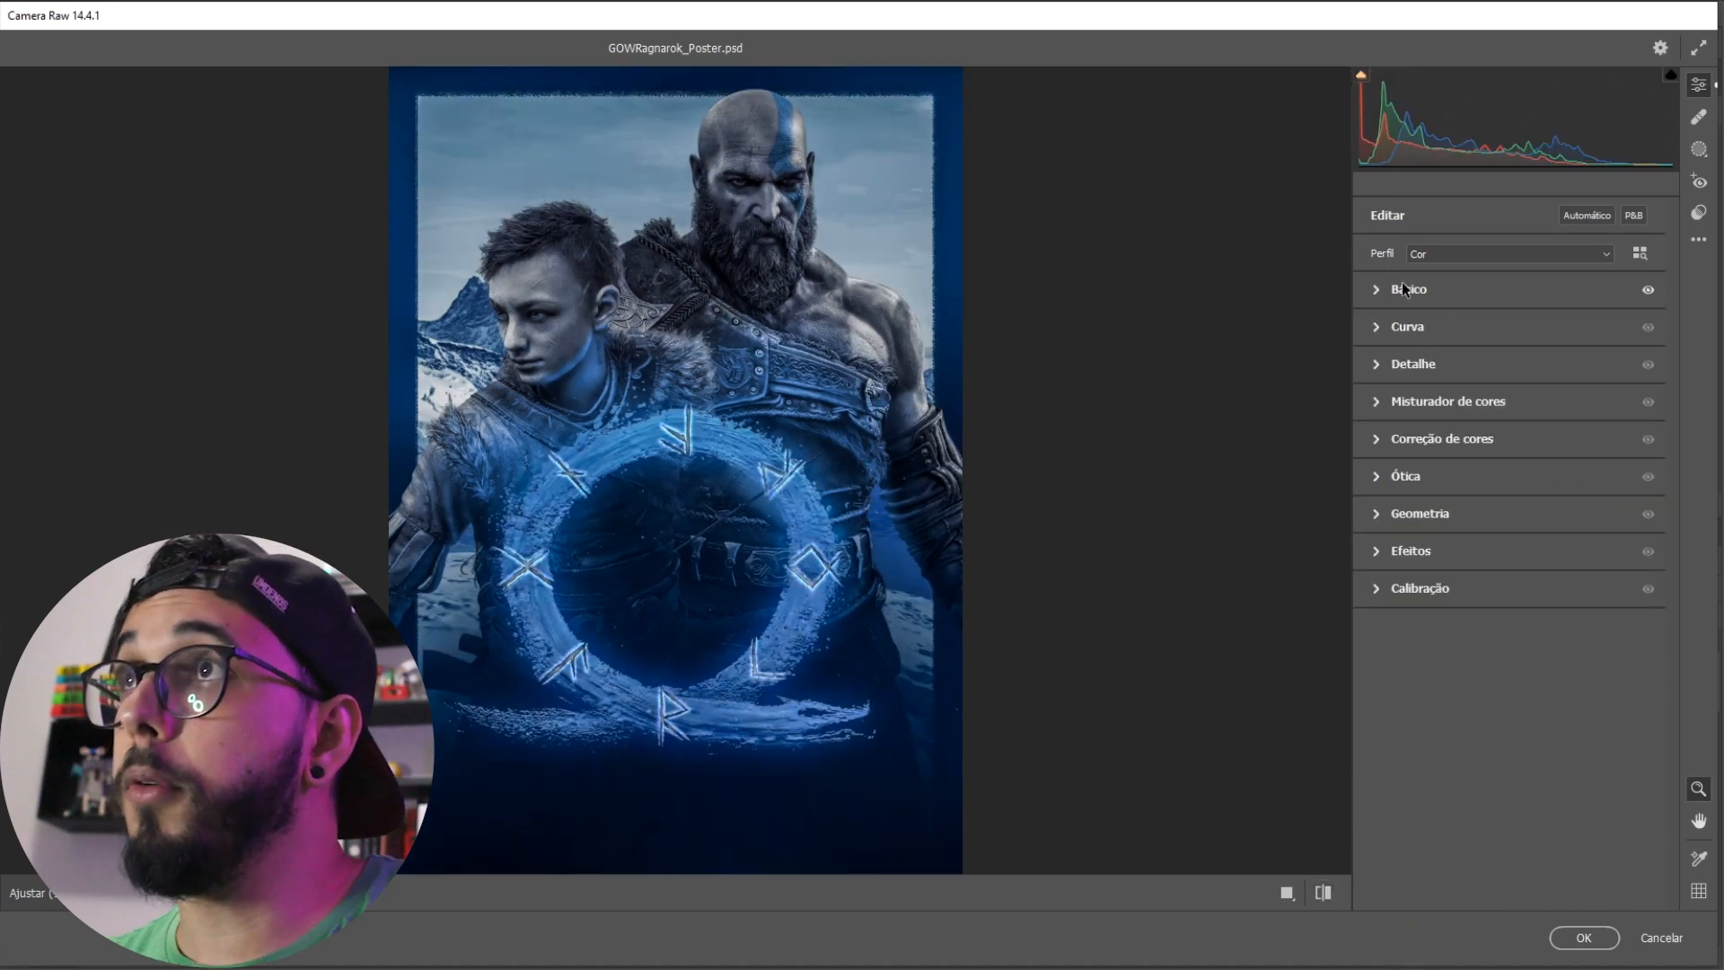
pyautogui.click(1408, 401)
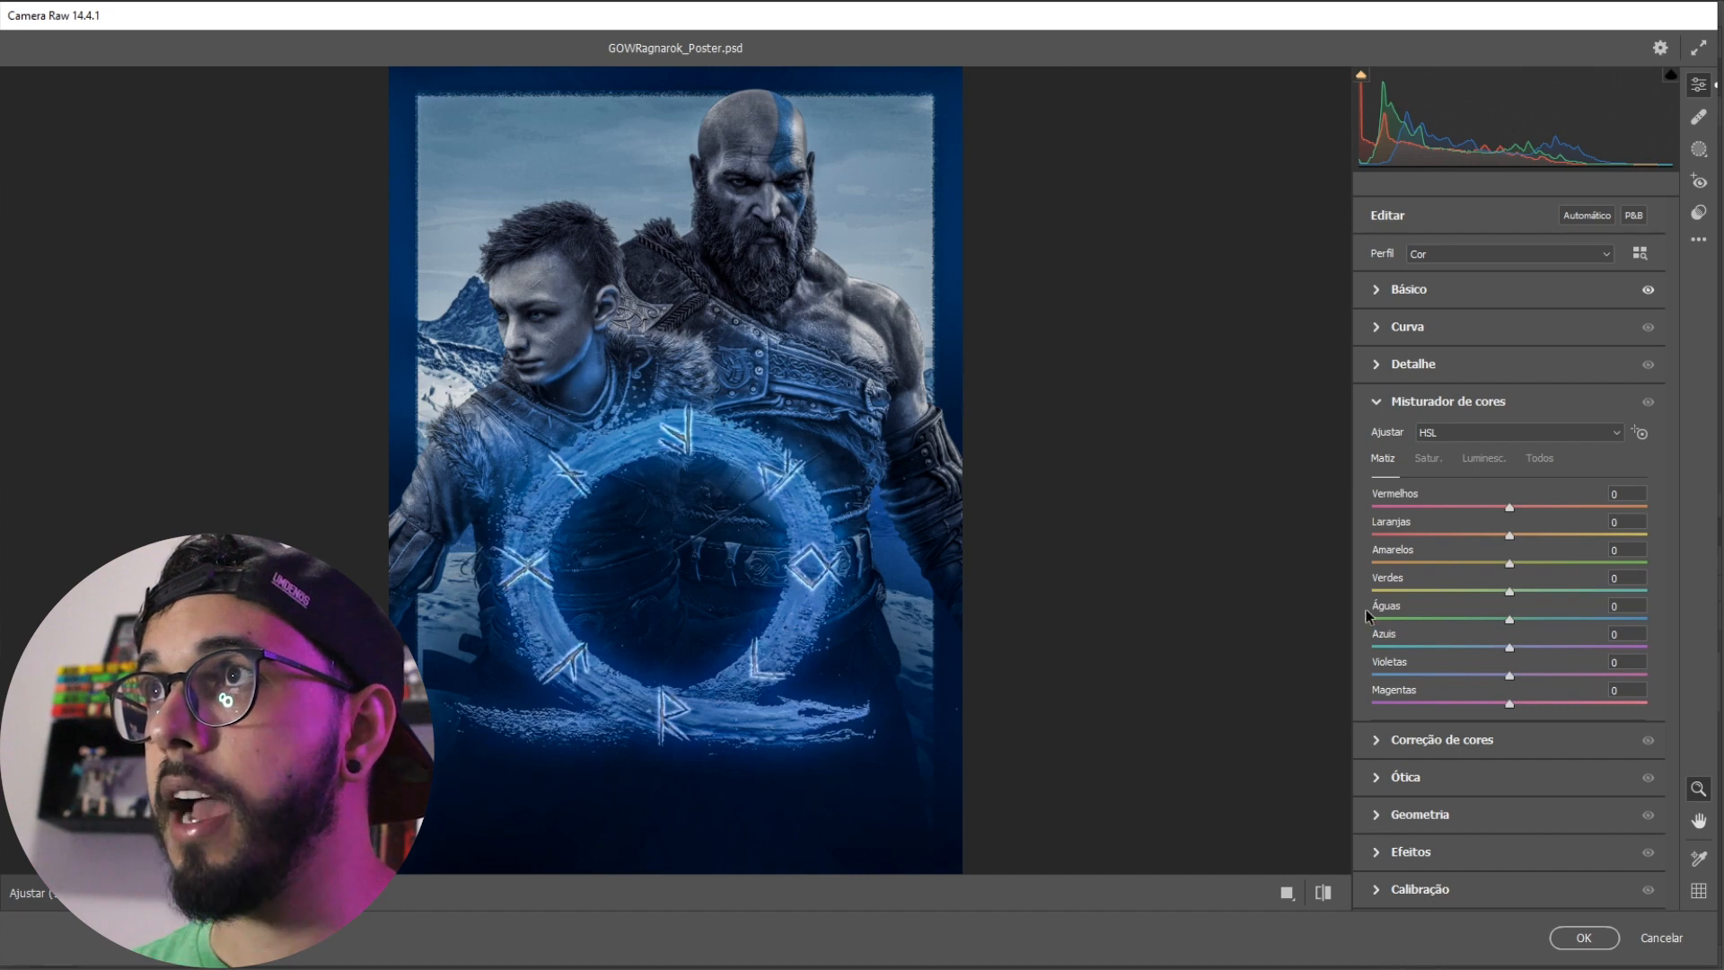
pyautogui.moveTo(1513, 656); pyautogui.dragTo(1466, 655)
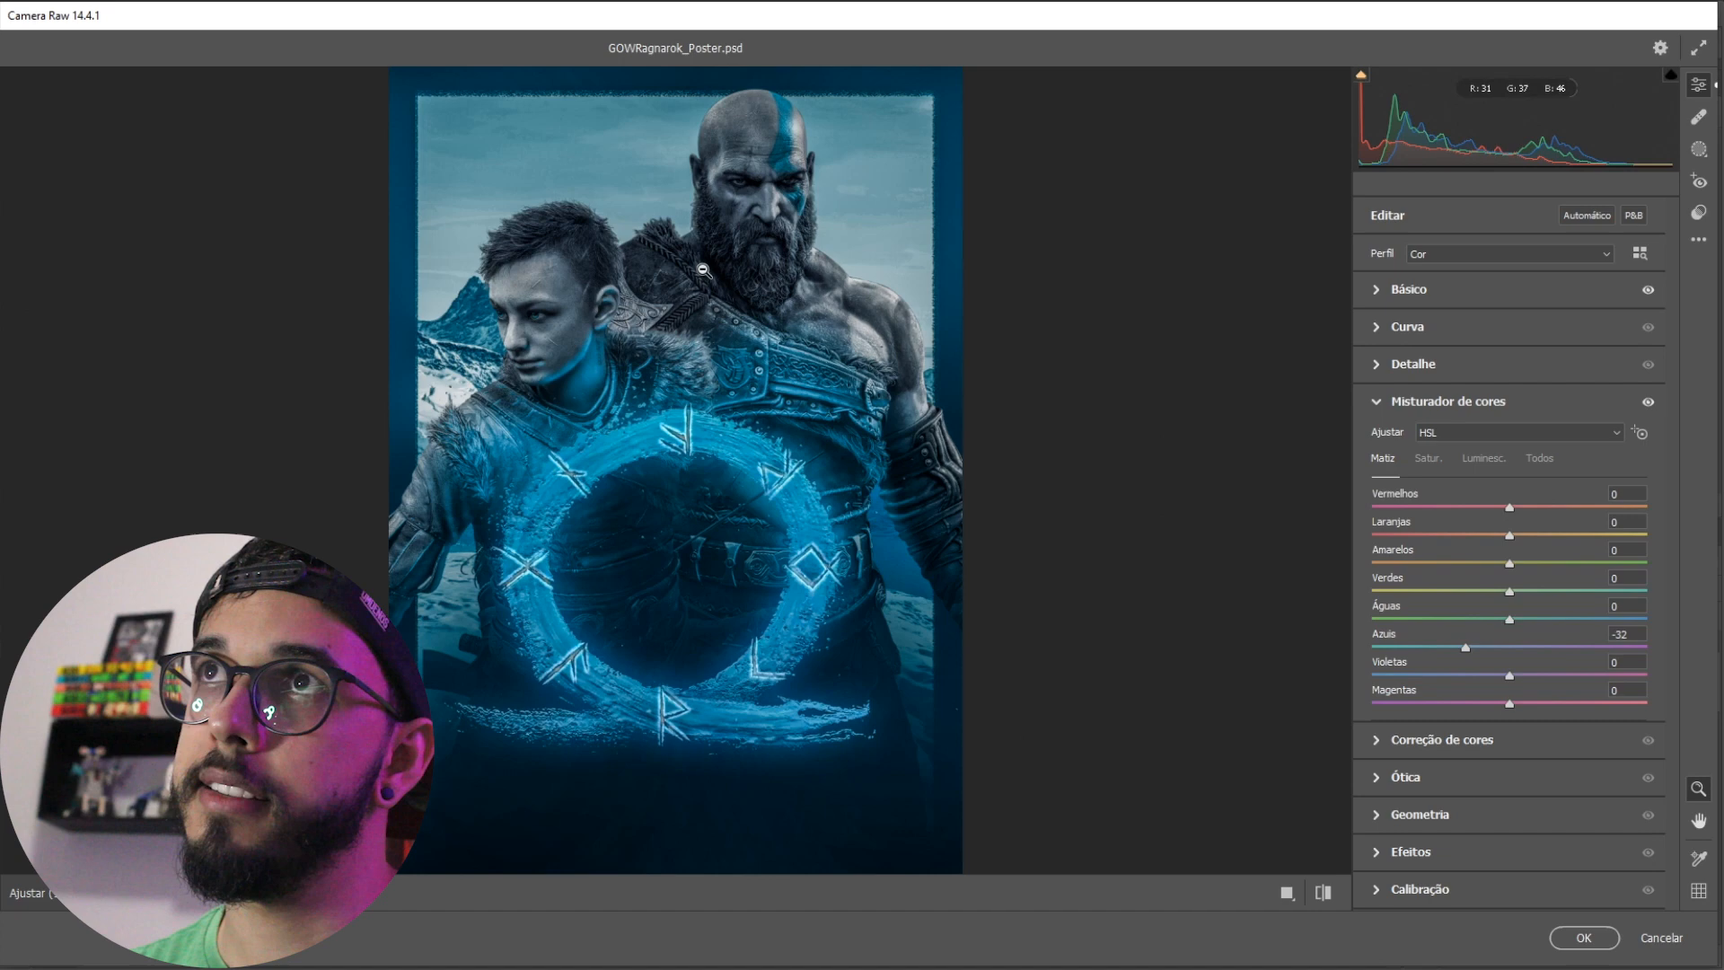
pyautogui.moveTo(1466, 647); pyautogui.dragTo(1563, 648)
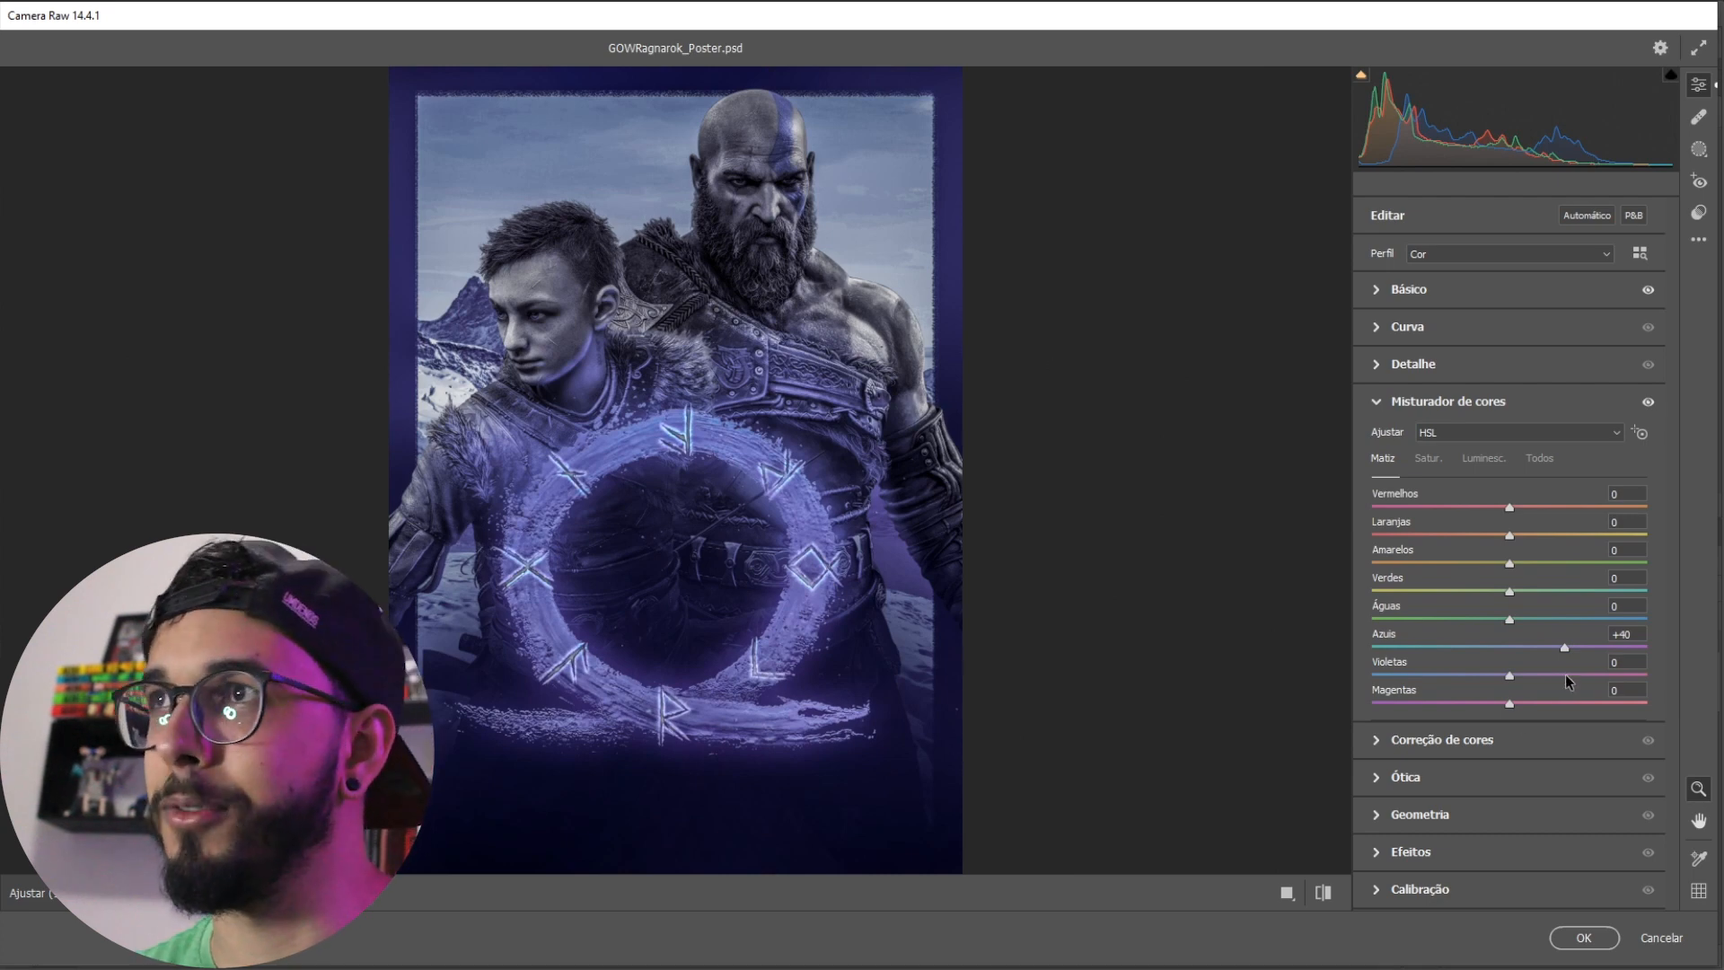
pyautogui.doubleClick(1564, 647)
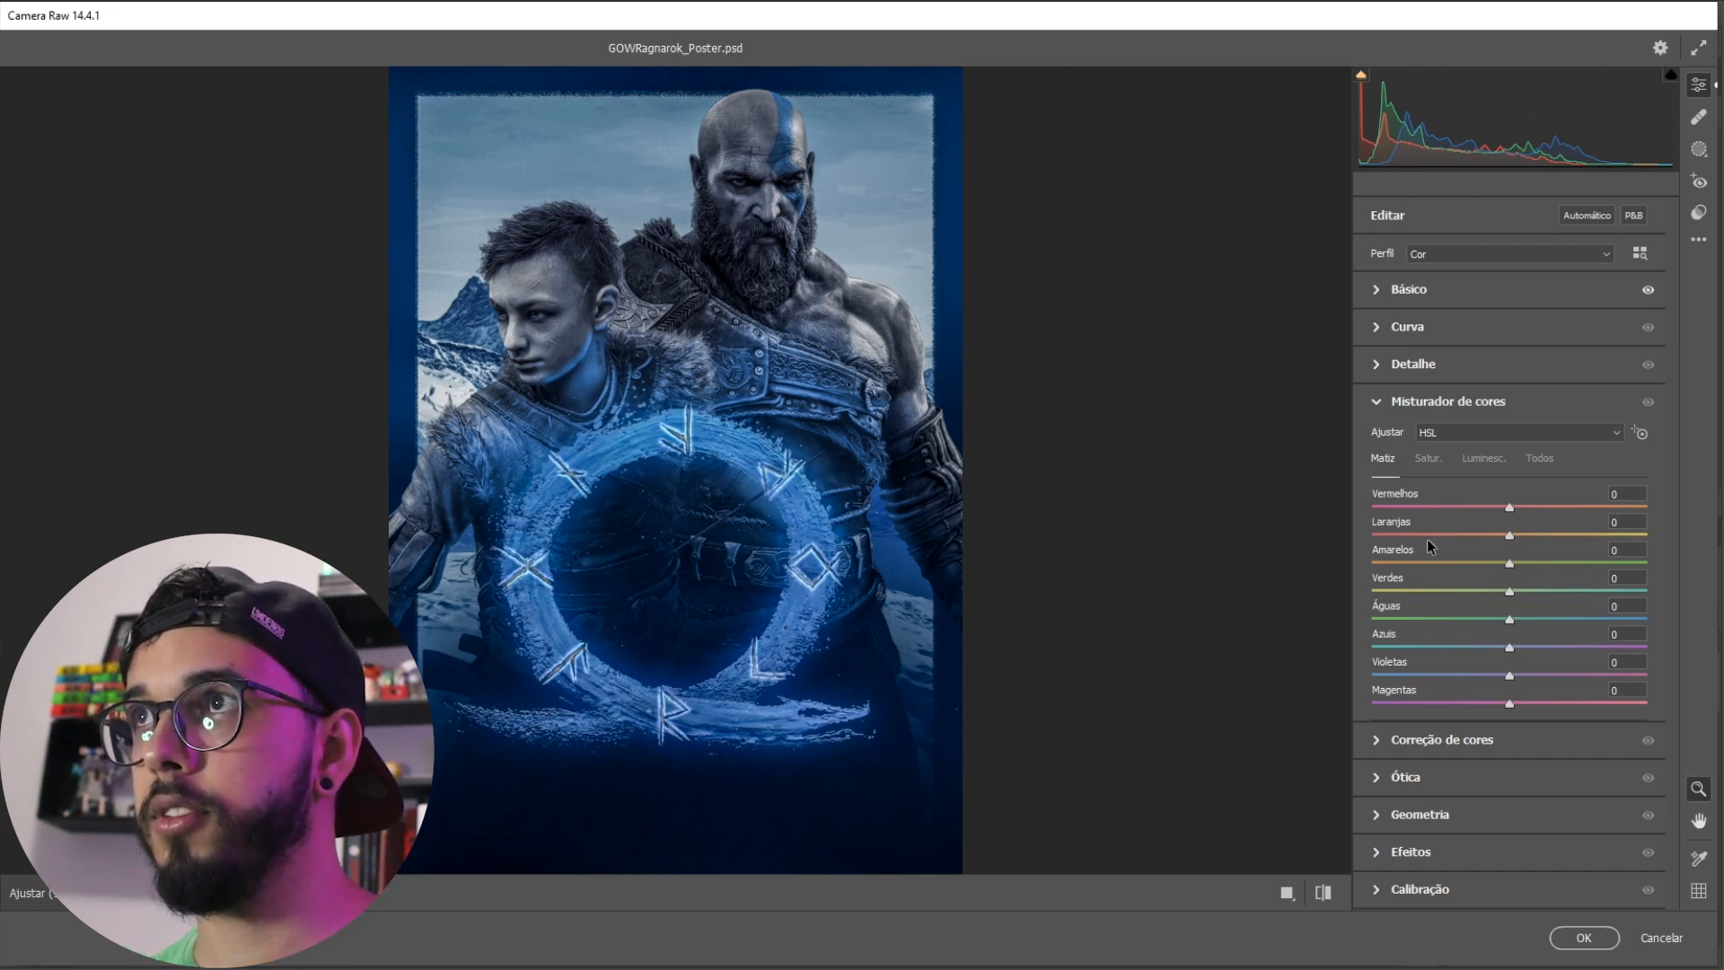
# Step: Set the Azuis saturation to +21 and luminance to +28 in the color mixer, and compare against the default settings
pyautogui.click(1431, 455)
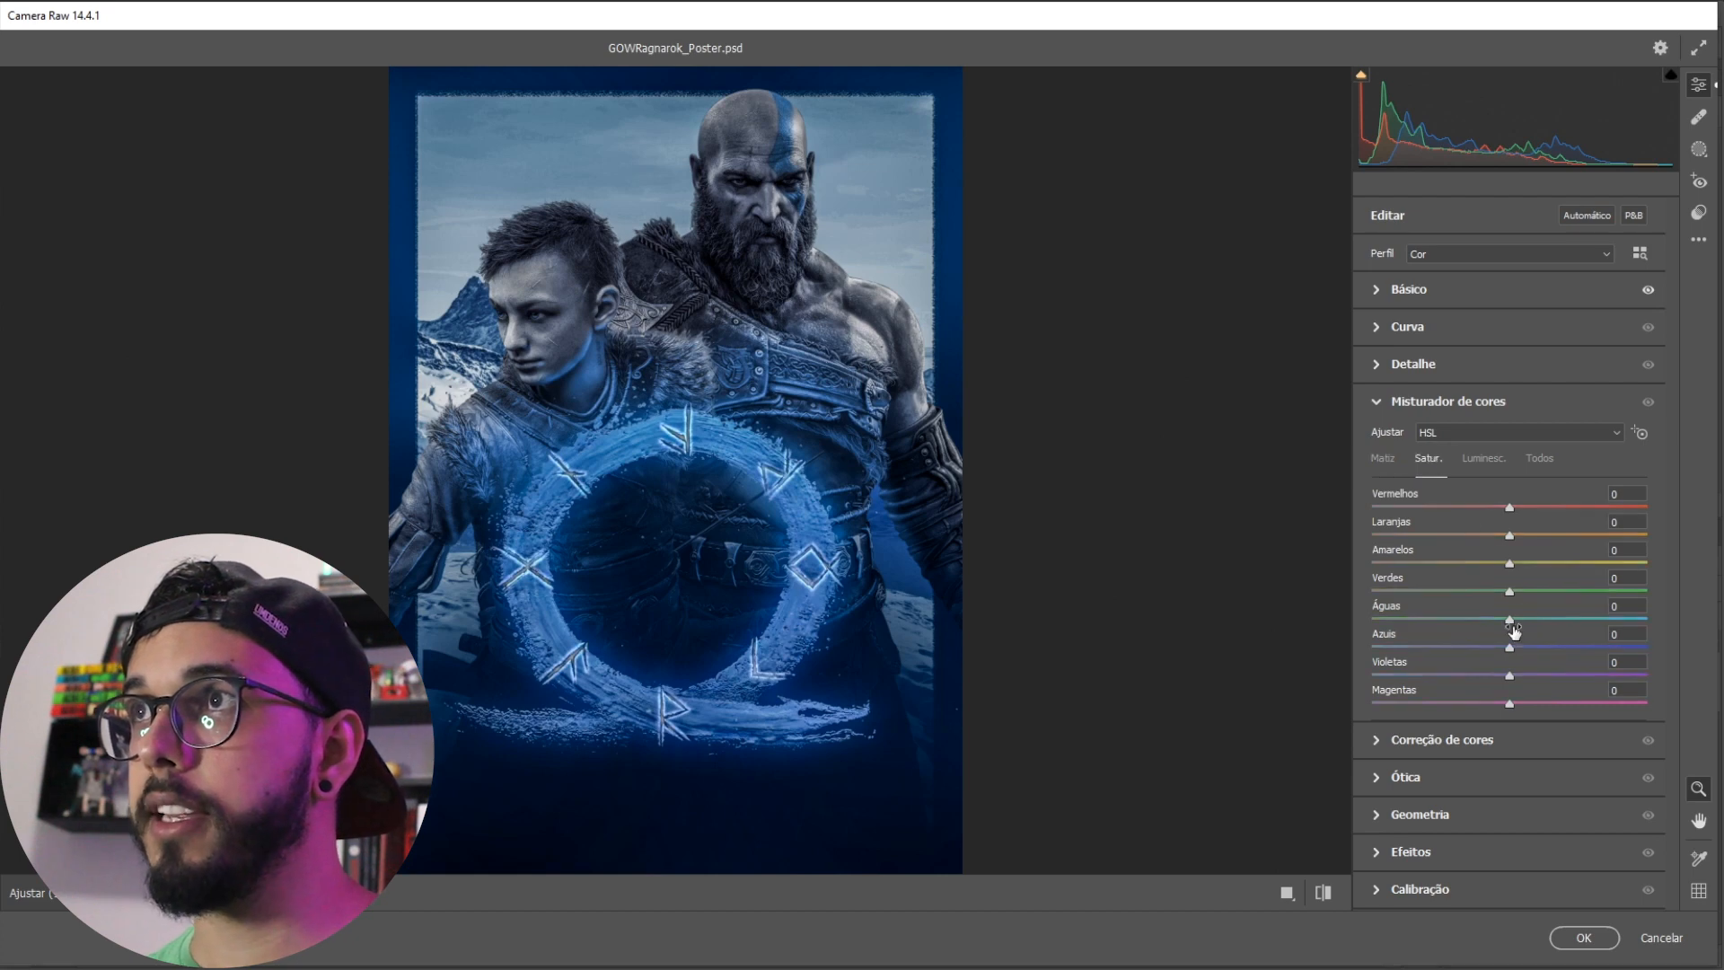
pyautogui.moveTo(1511, 646); pyautogui.dragTo(1539, 643)
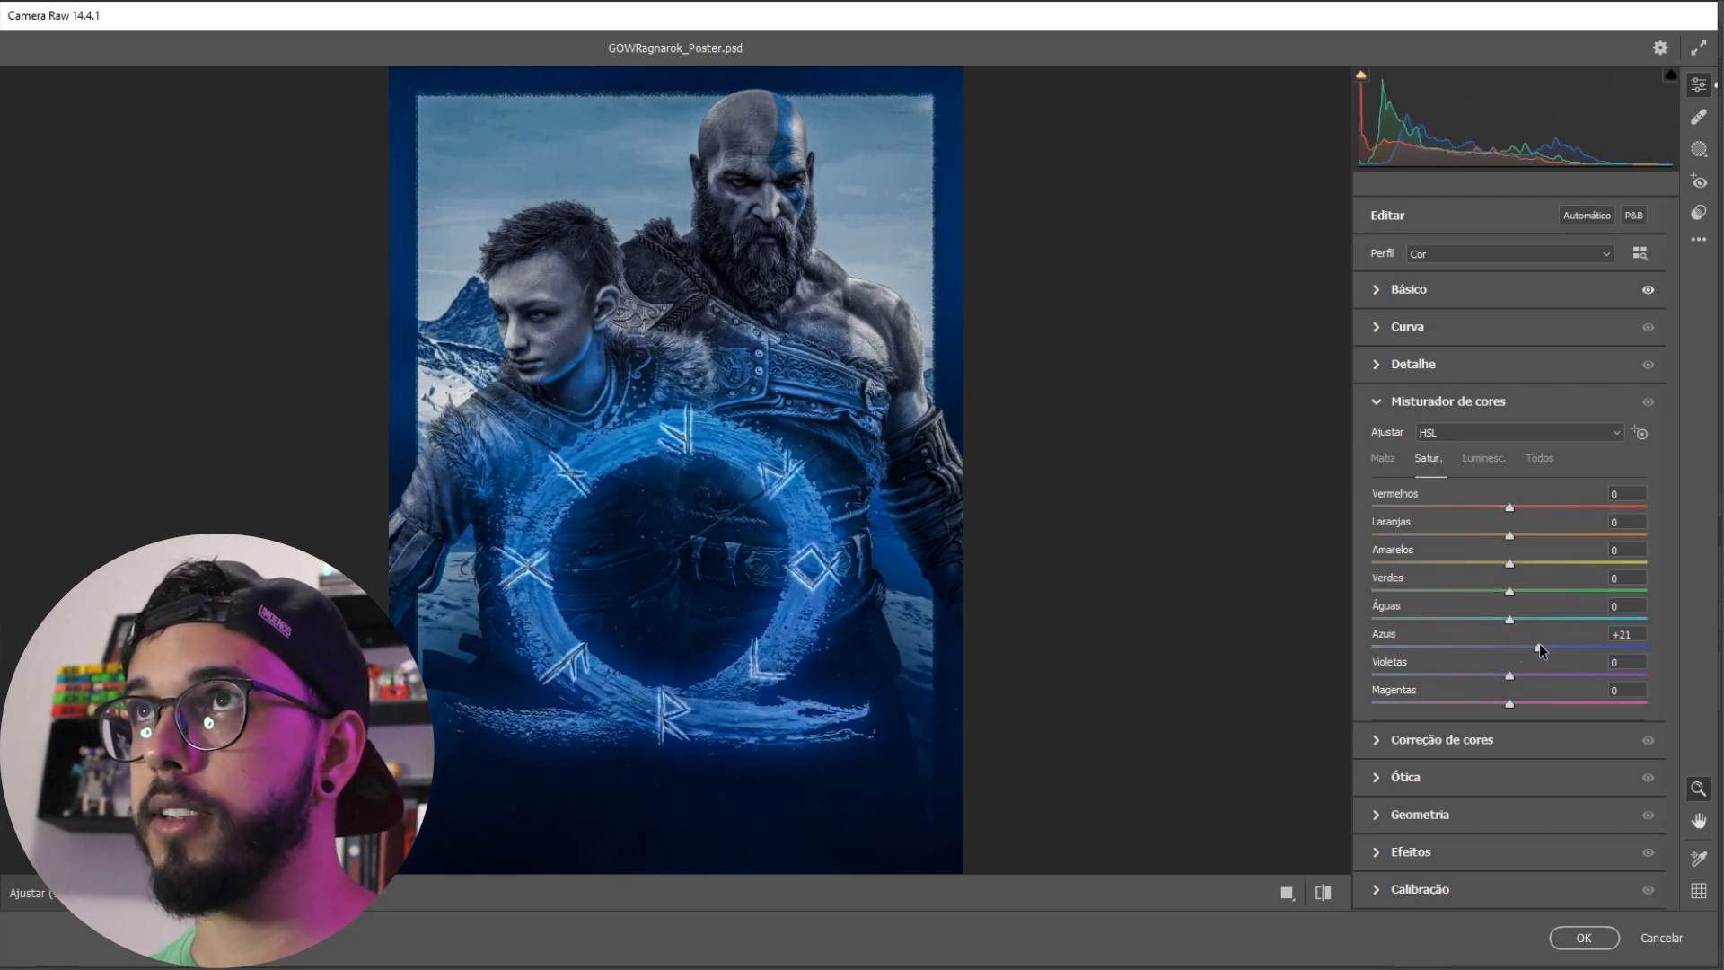
pyautogui.click(1484, 459)
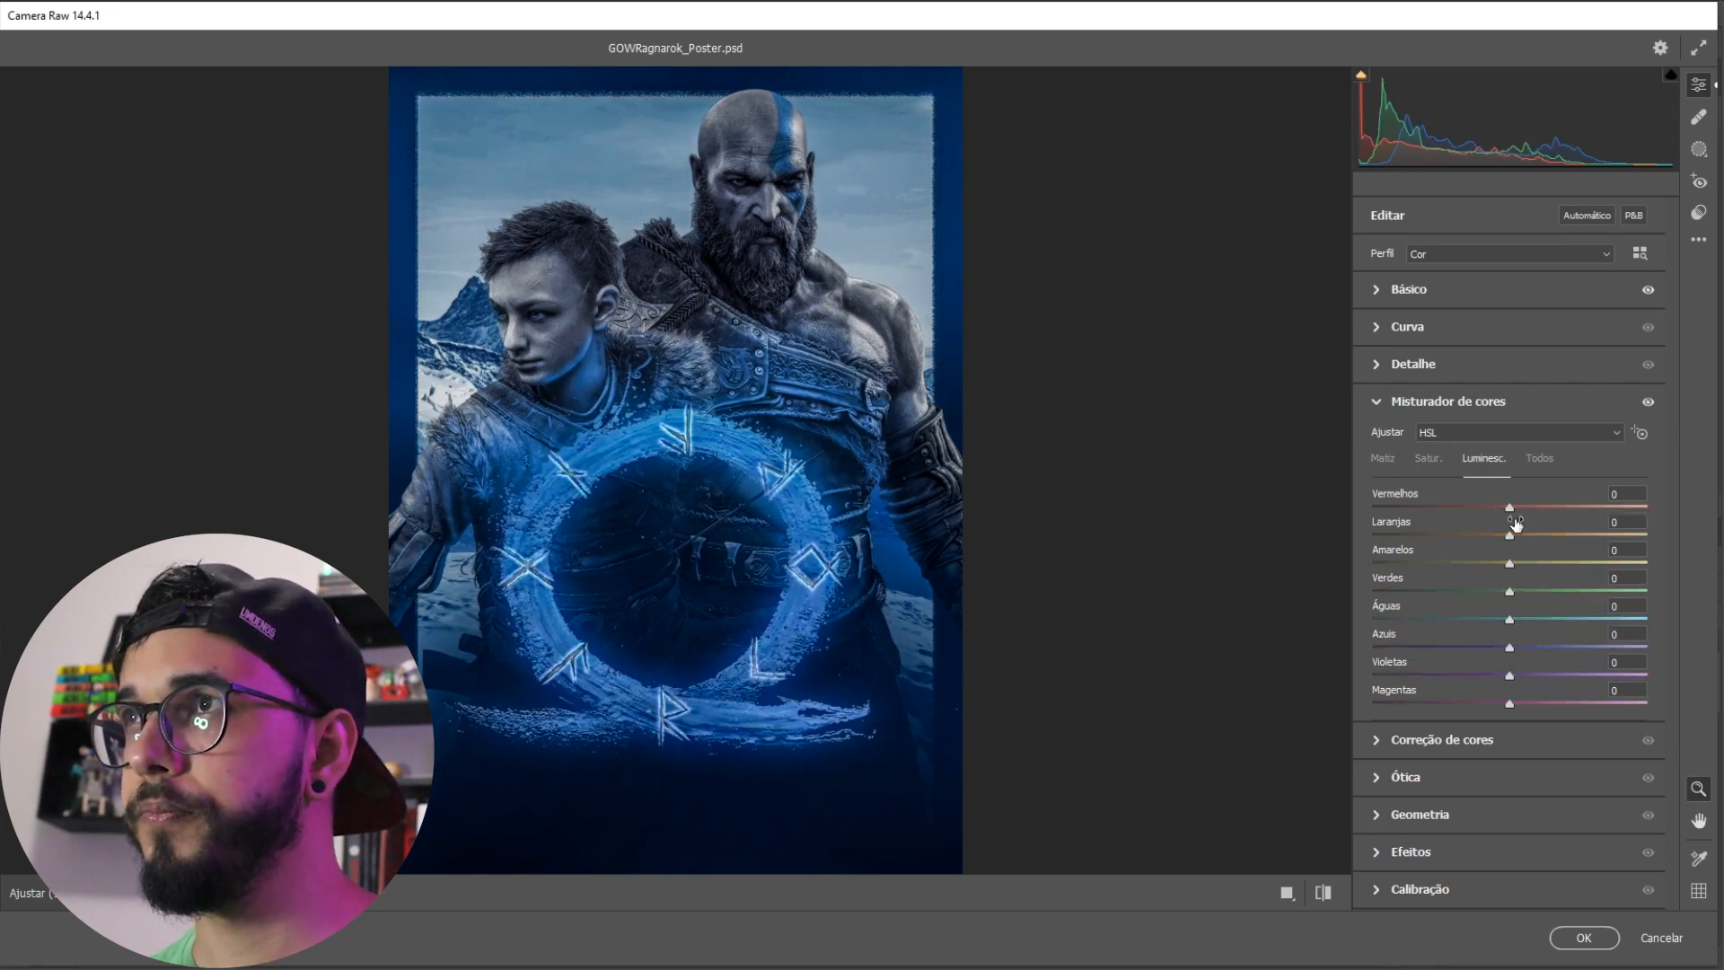
pyautogui.moveTo(1508, 646); pyautogui.dragTo(1545, 643)
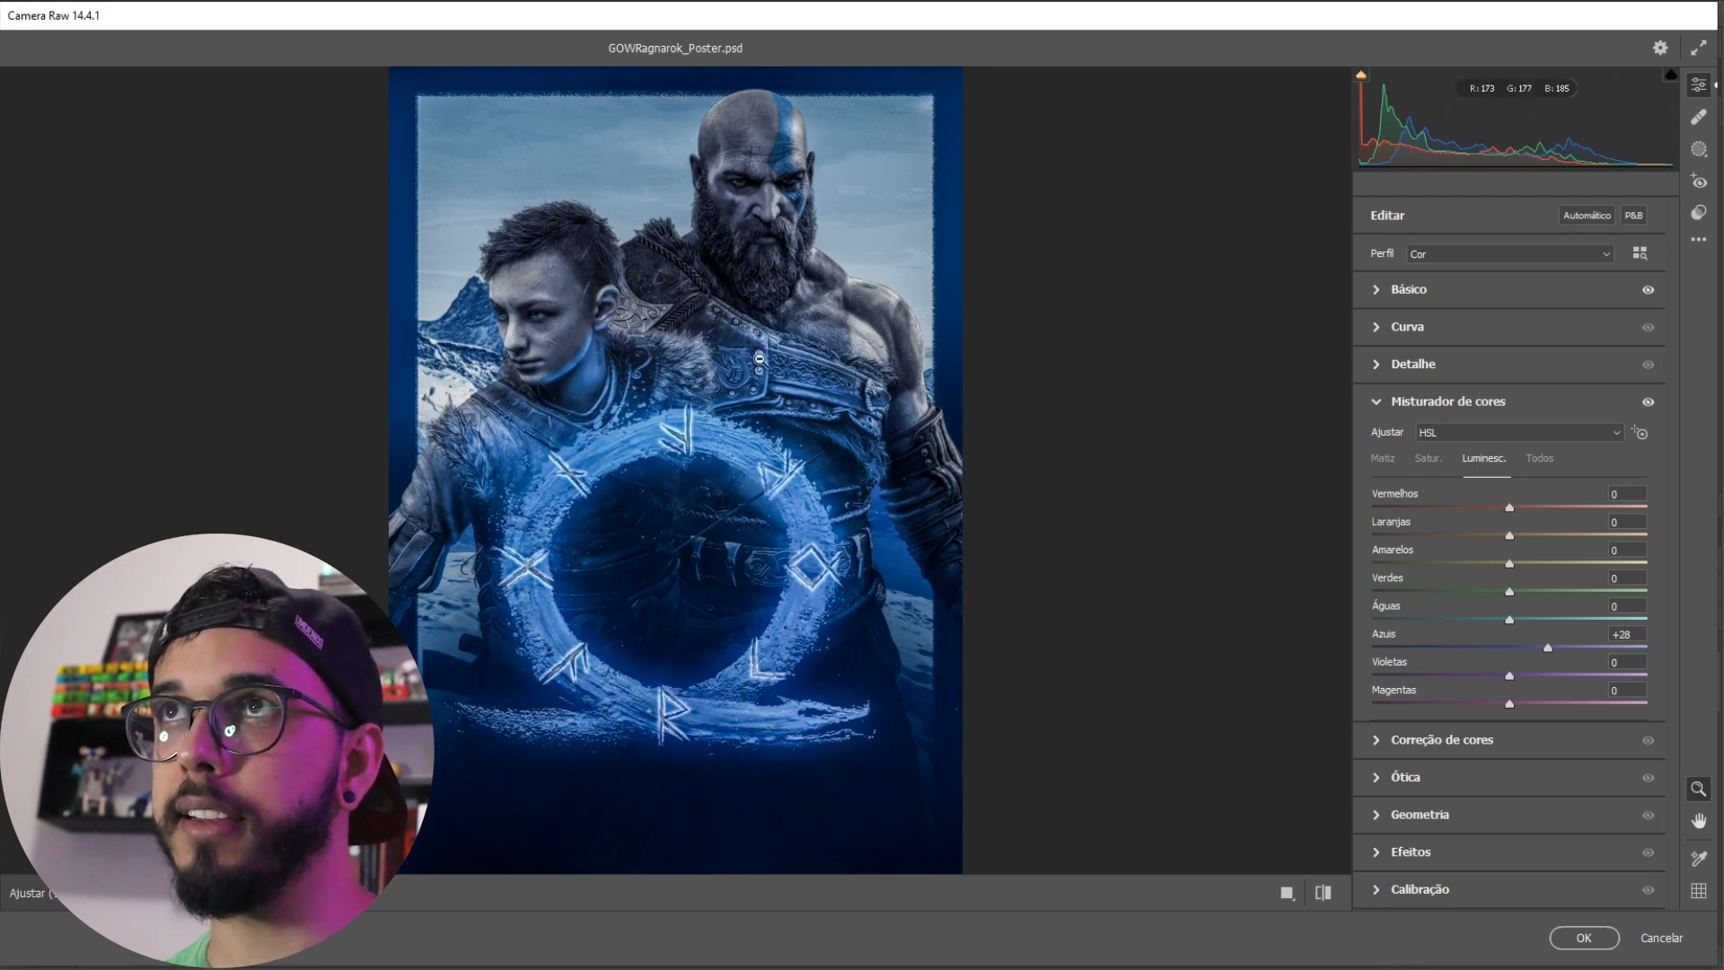
pyautogui.click(1320, 894)
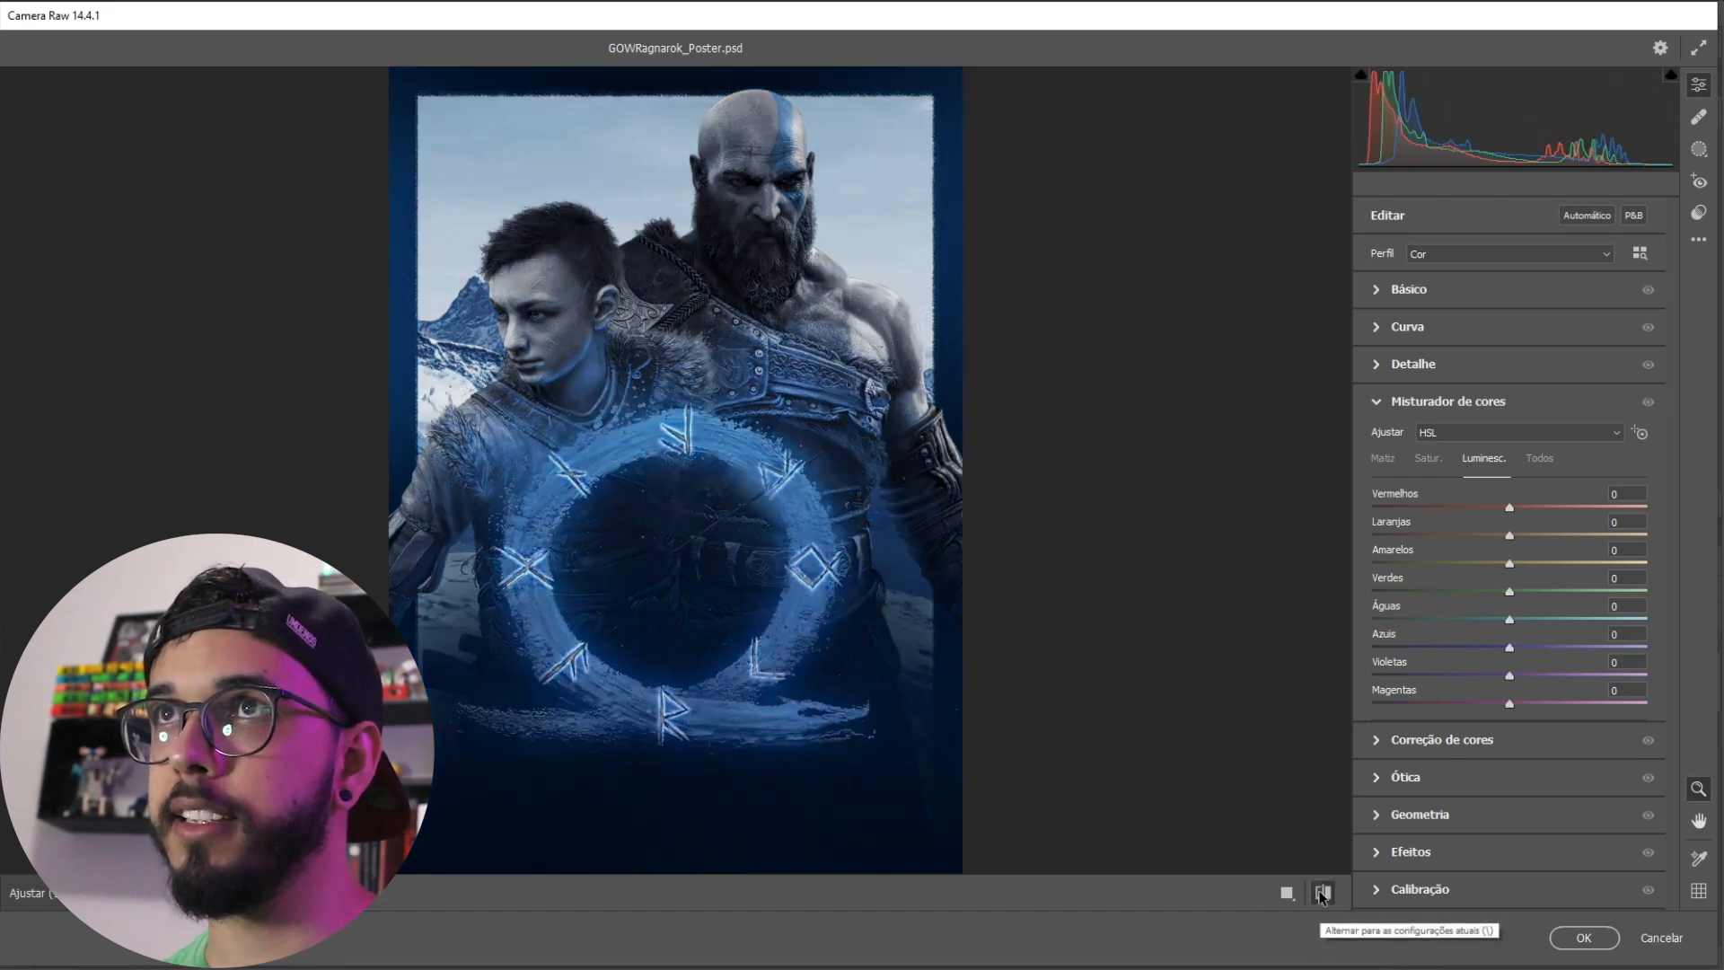
pyautogui.click(1321, 894)
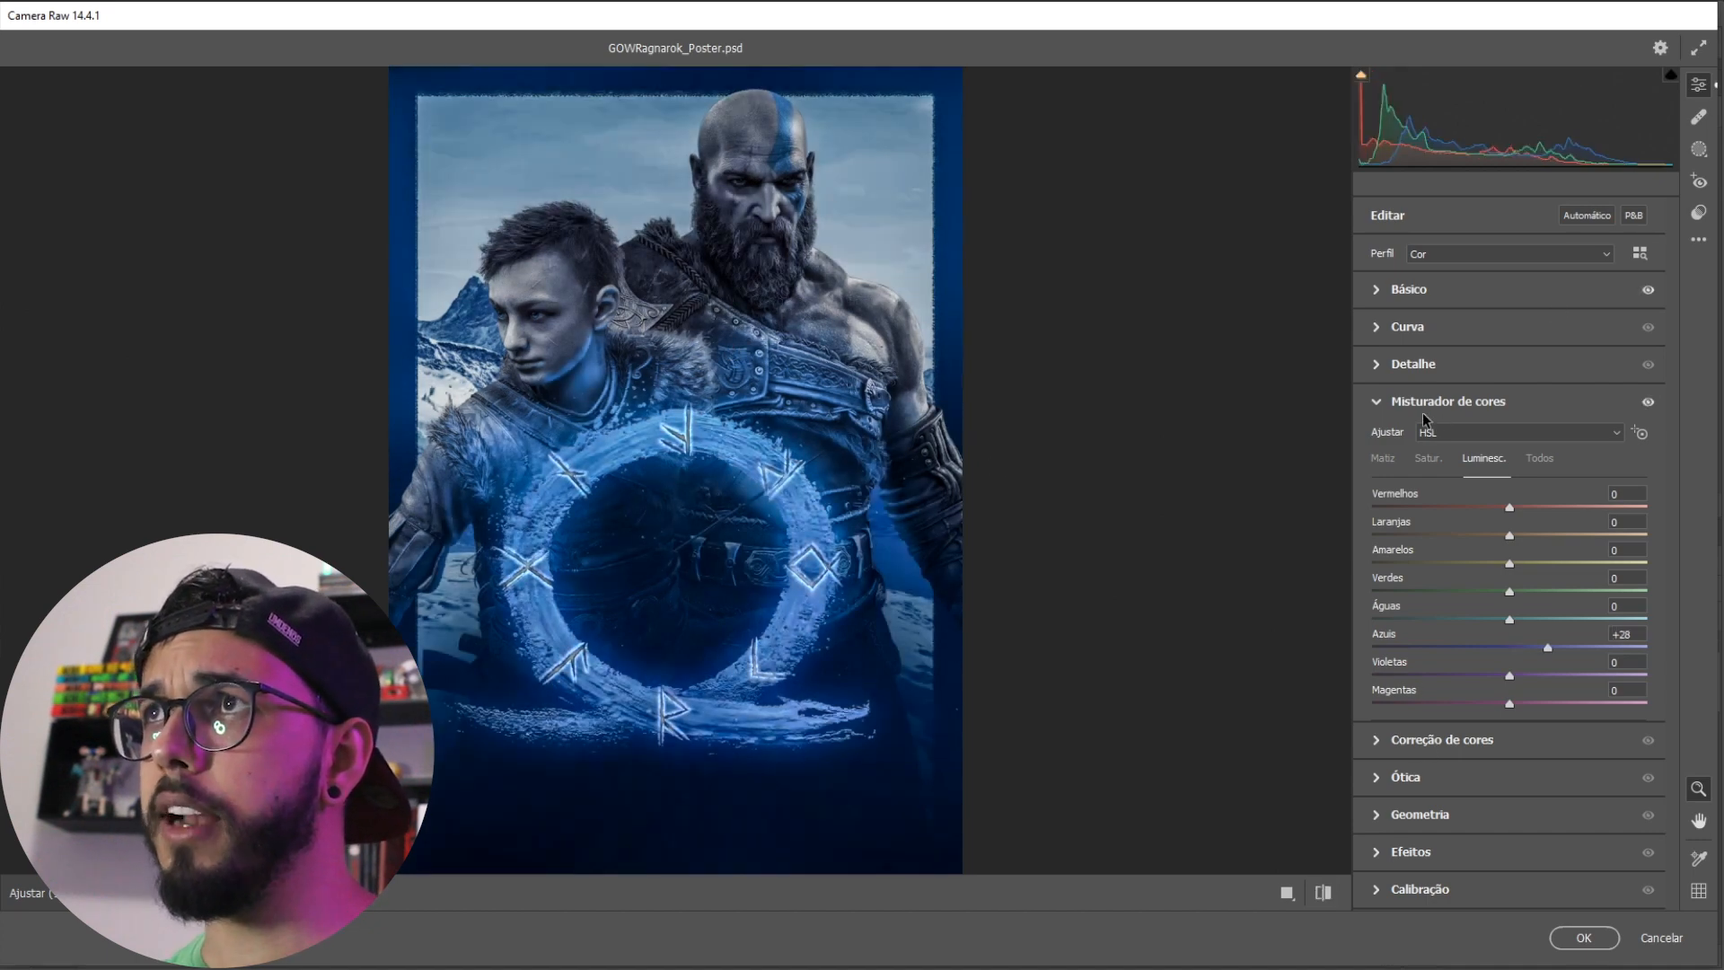
# Step: Tint the shadows blue in the color grading with hue 199 and saturation 19
pyautogui.click(1381, 403)
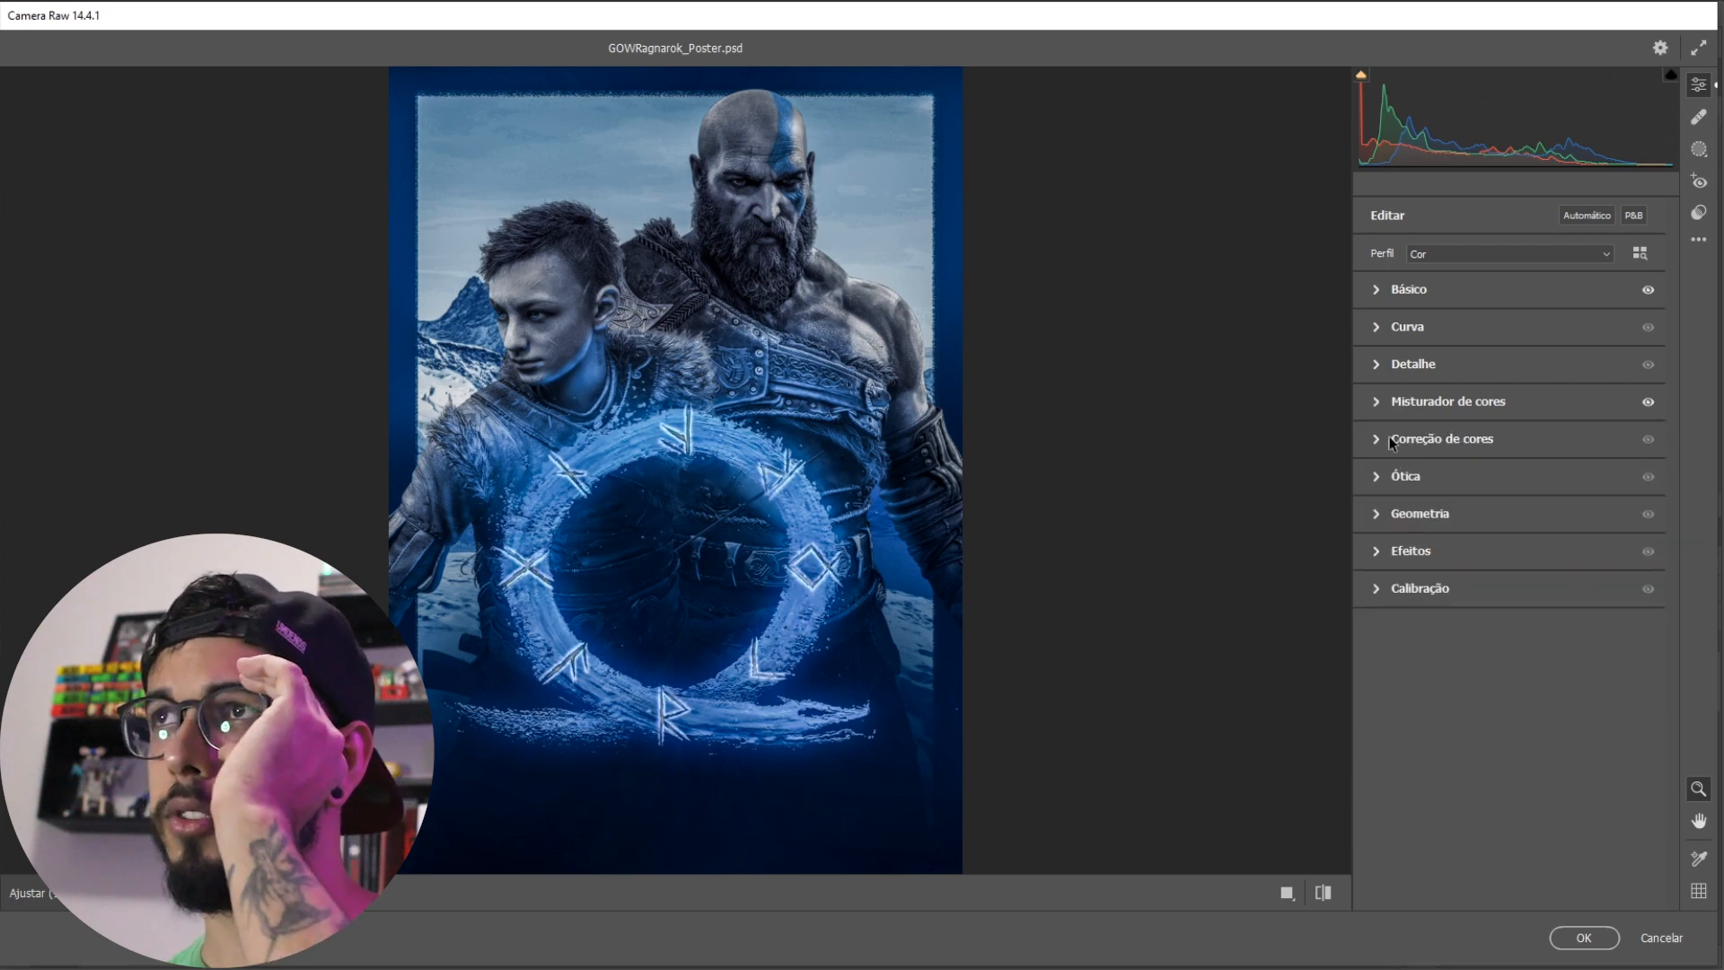
pyautogui.click(1409, 439)
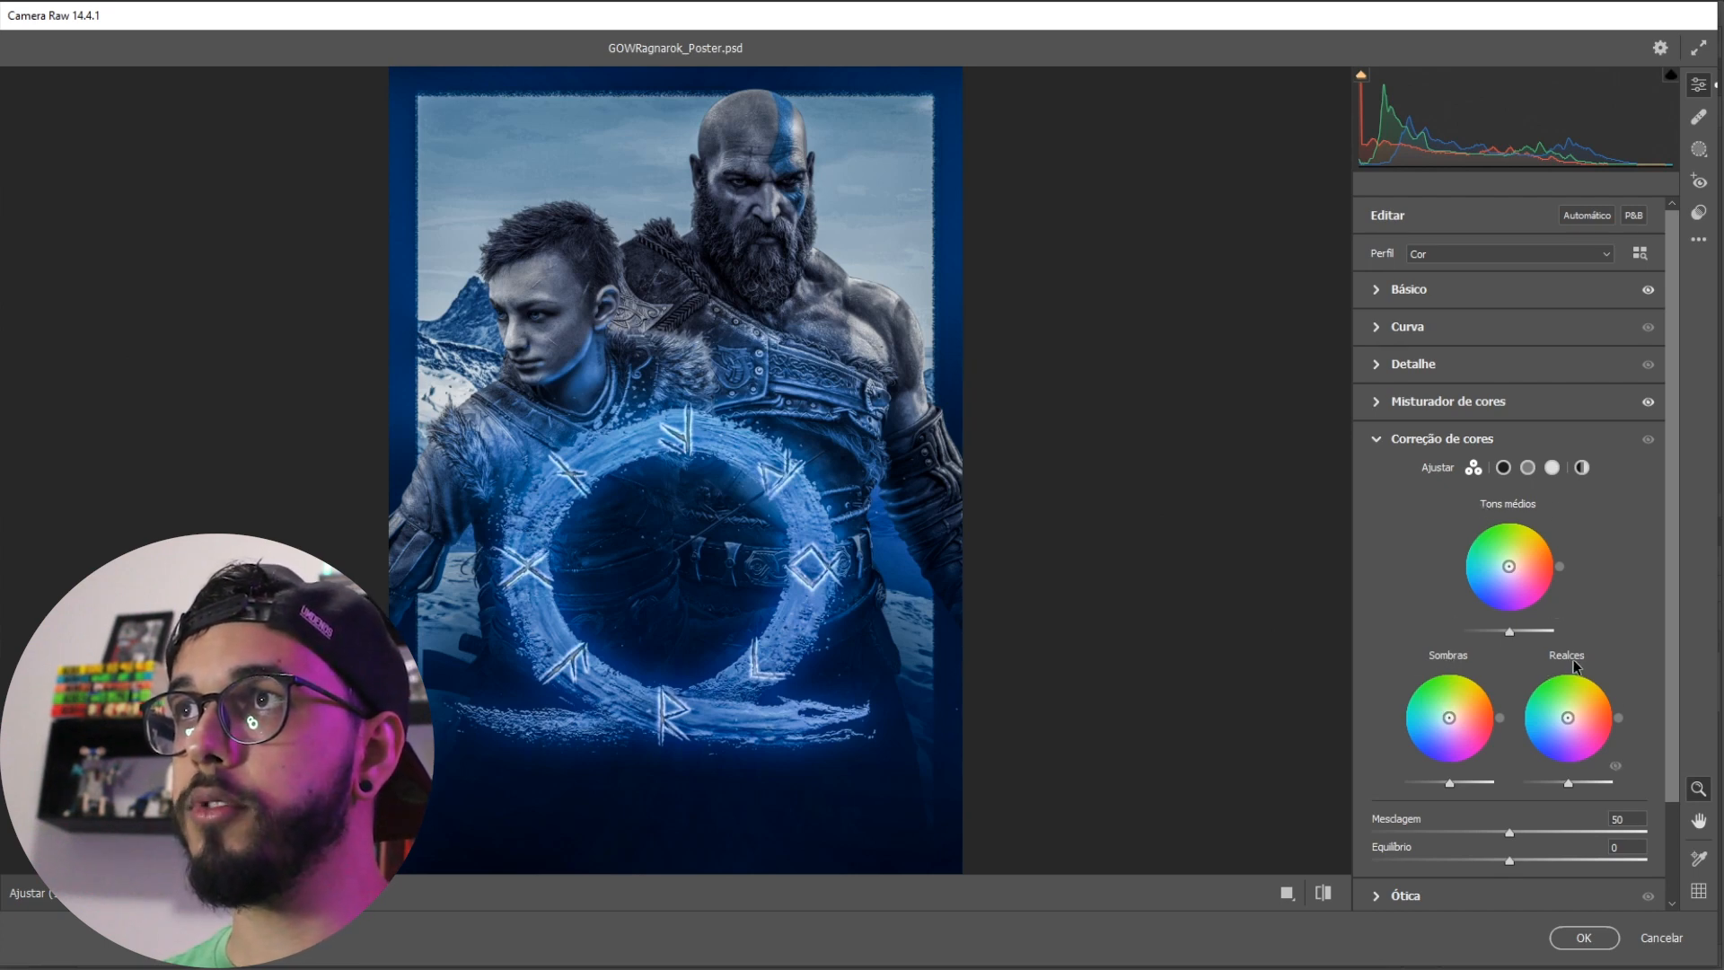
pyautogui.click(1503, 467)
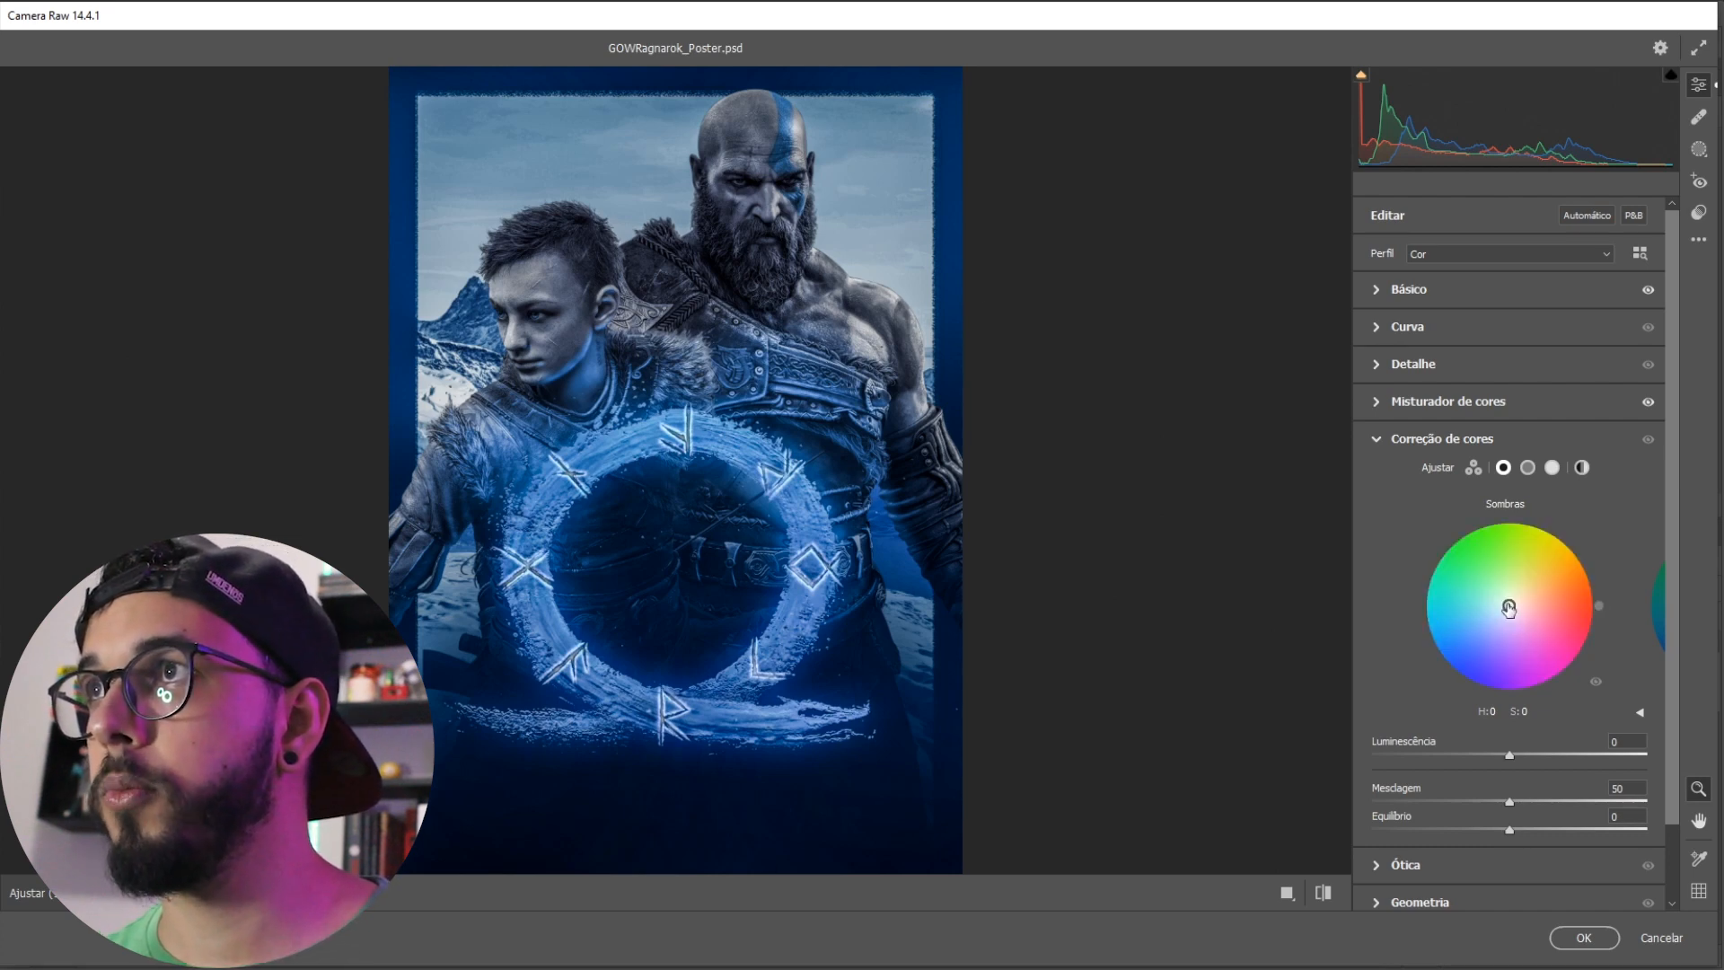
pyautogui.moveTo(1509, 605); pyautogui.dragTo(1494, 611)
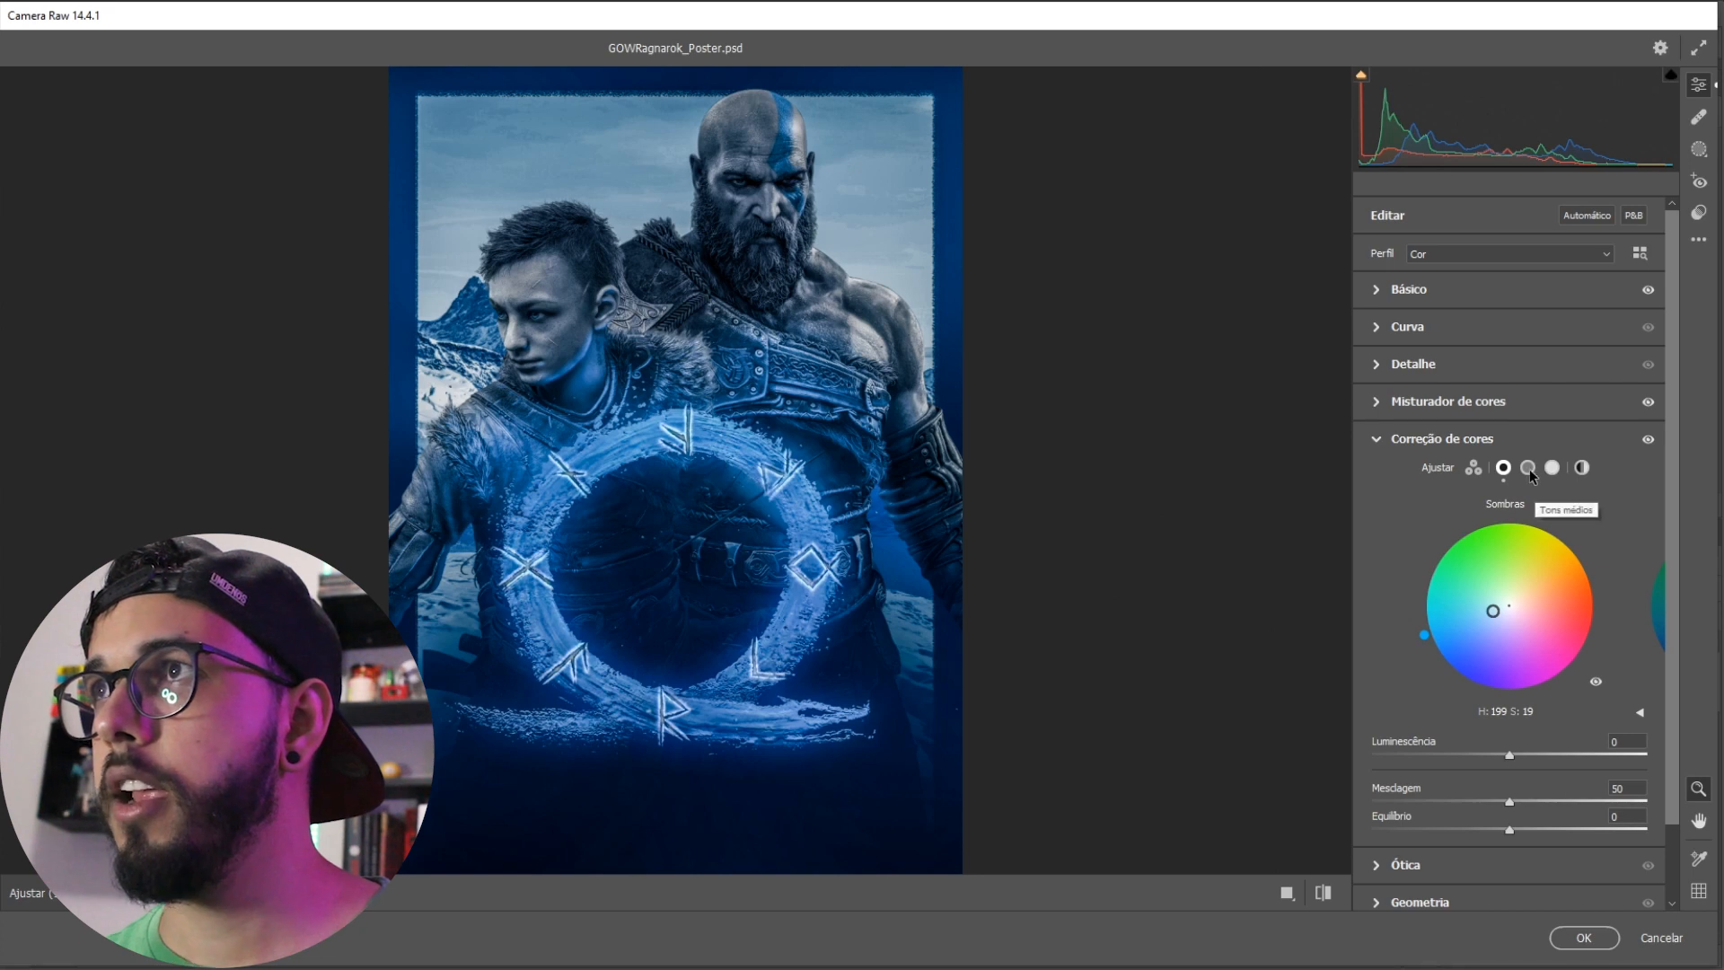
# Step: Tint the highlights yellow with hue 55 and saturation 65, and set Mesclagem to 54 and Equilíbrio to +5
pyautogui.click(1553, 467)
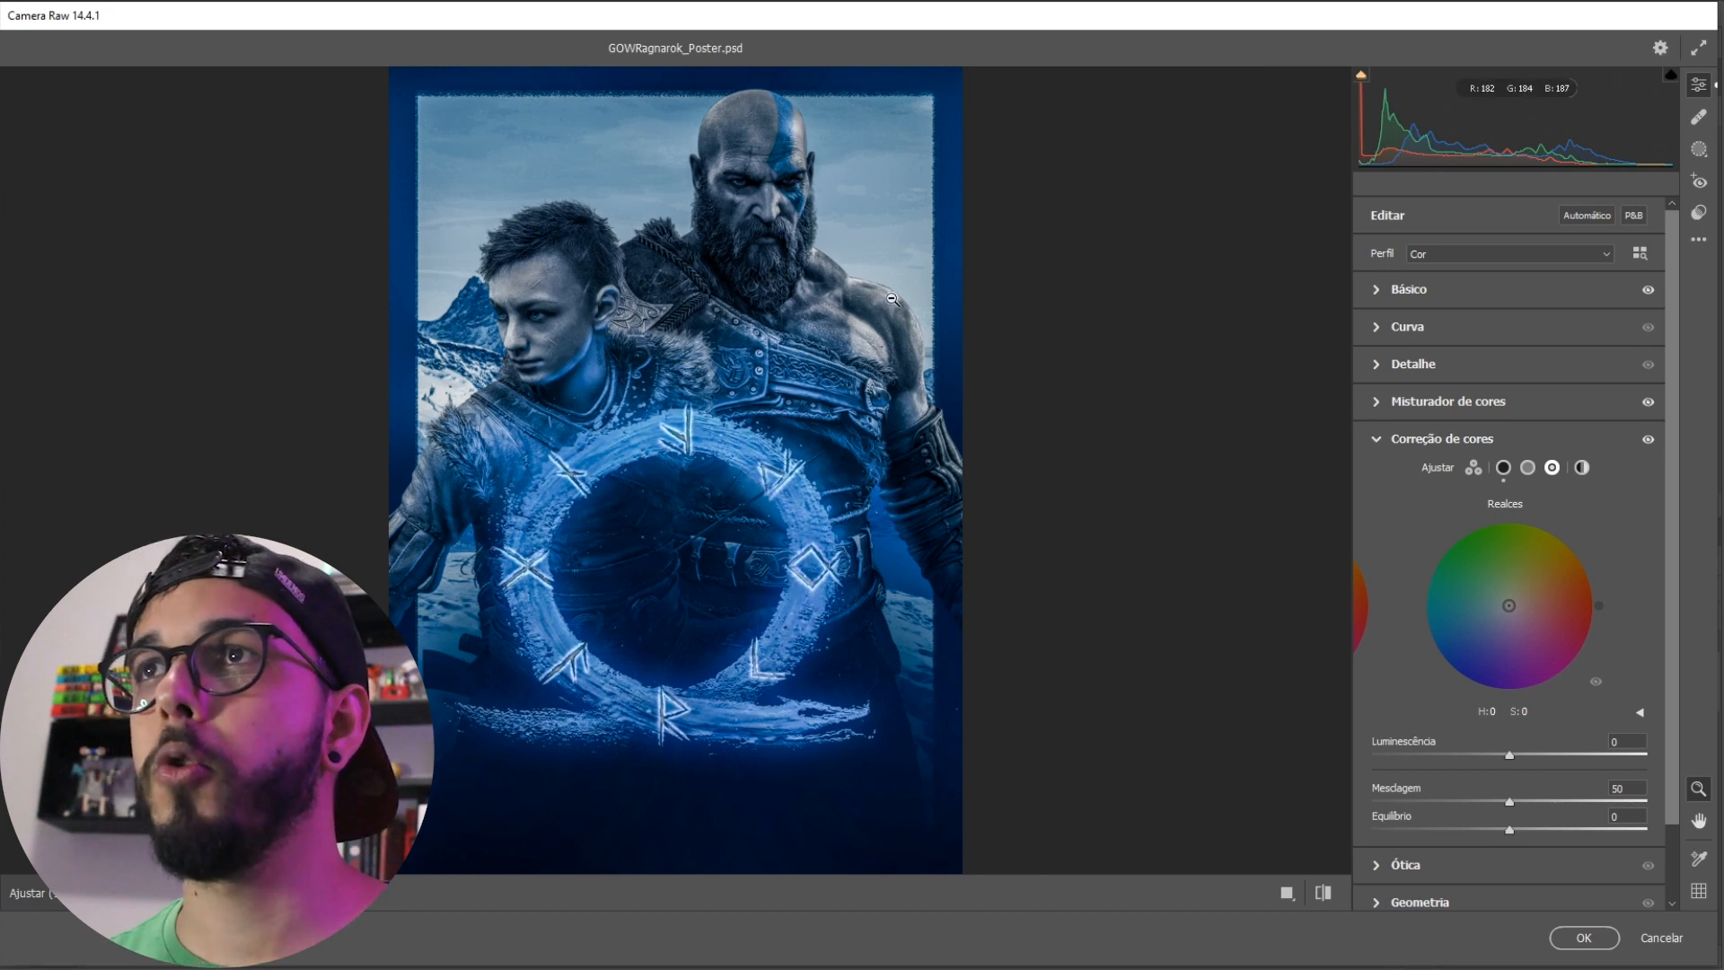
pyautogui.moveTo(1511, 606); pyautogui.dragTo(1539, 563)
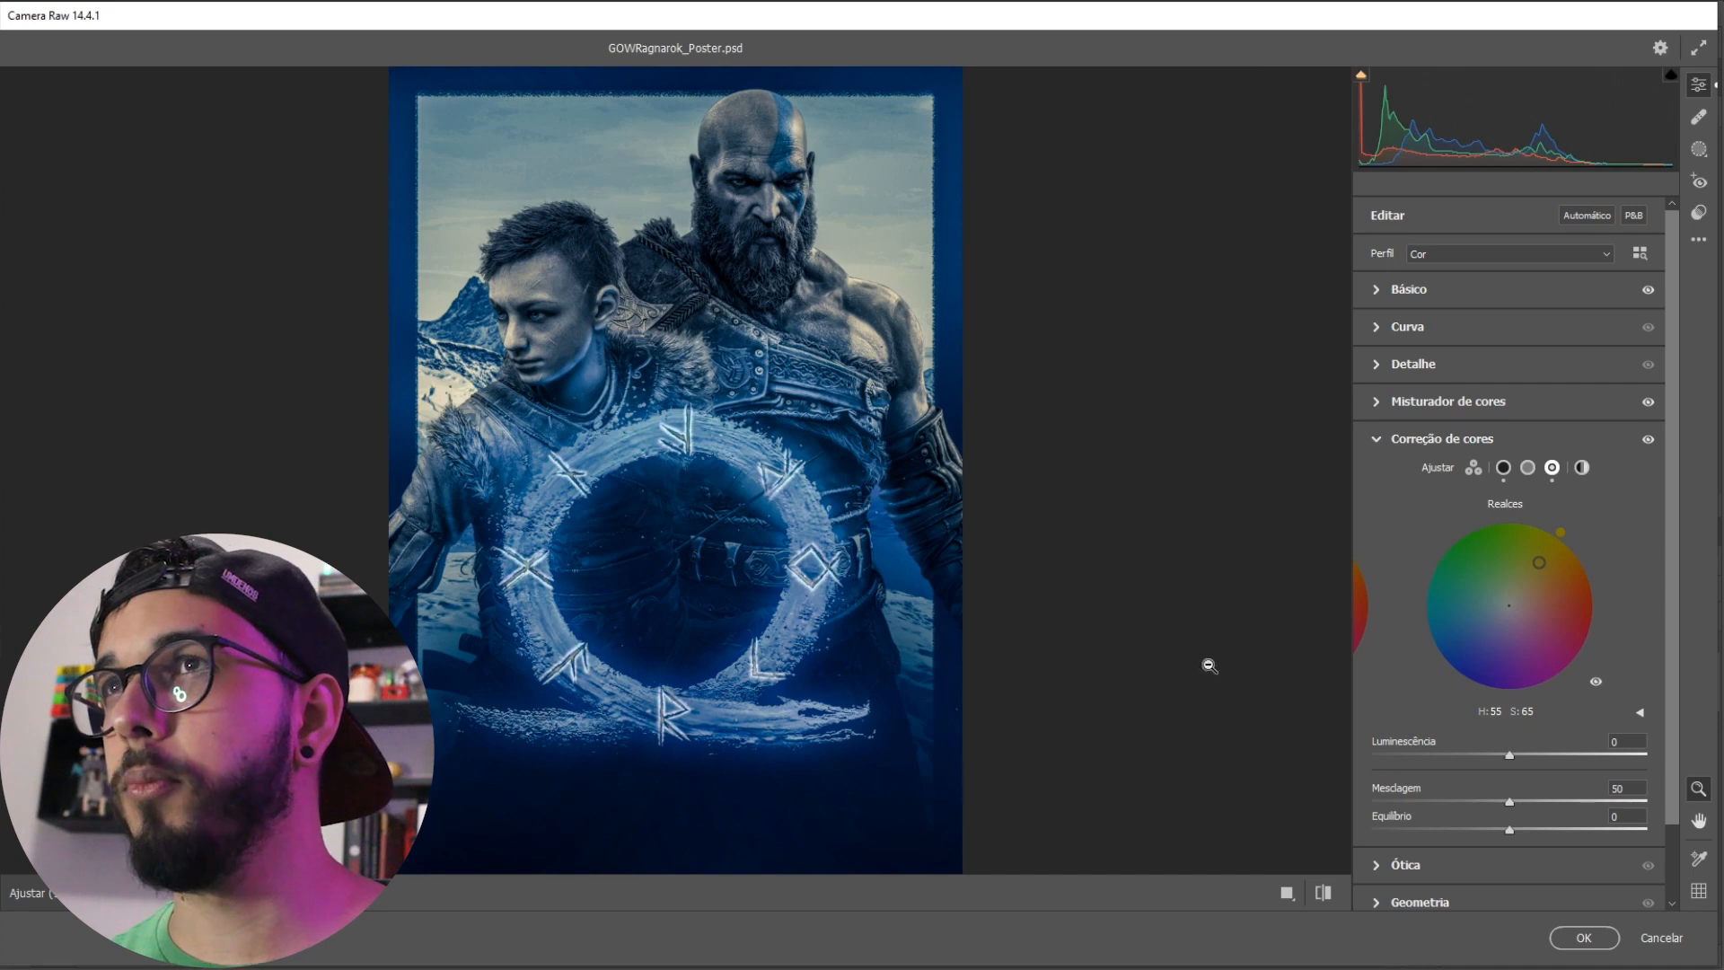
pyautogui.moveTo(1507, 833)
pyautogui.mouseDown()
pyautogui.moveTo(1567, 830)
pyautogui.moveTo(1521, 831)
pyautogui.moveTo(1521, 800)
pyautogui.moveTo(1516, 829)
pyautogui.mouseUp()
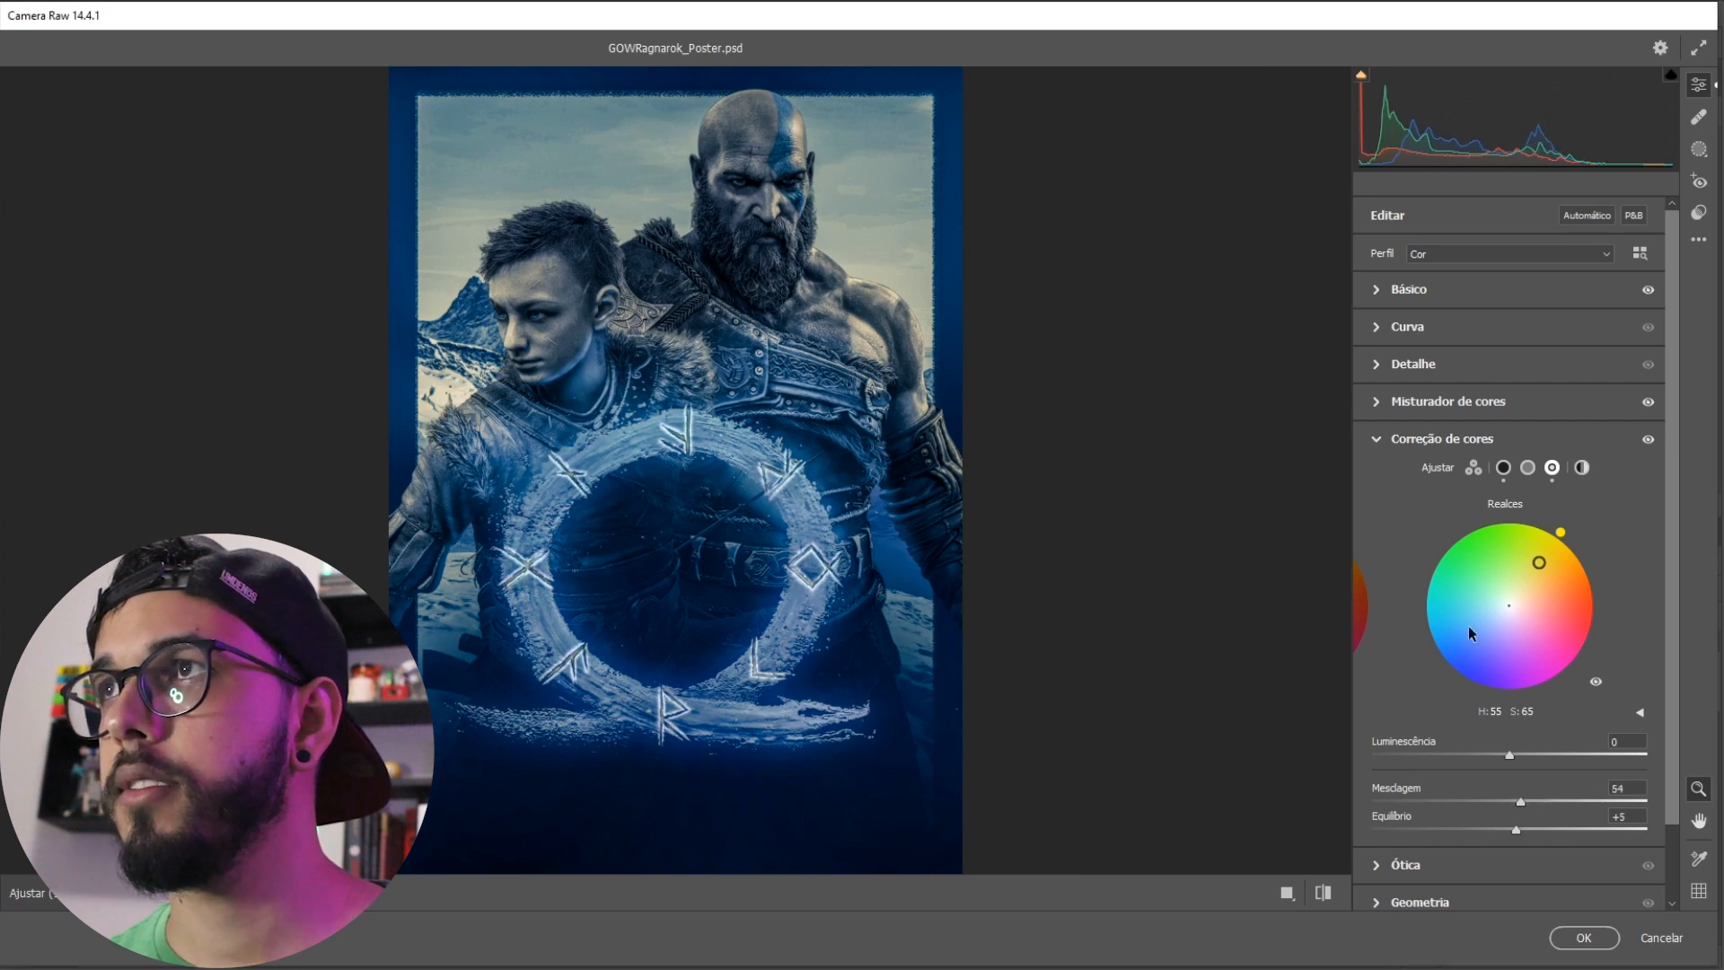
# Step: Tint the midtones with hue 198 and saturation 7, compare against the default settings, and apply the Camera Raw filter
pyautogui.click(1528, 467)
pyautogui.click(1323, 892)
pyautogui.click(1330, 893)
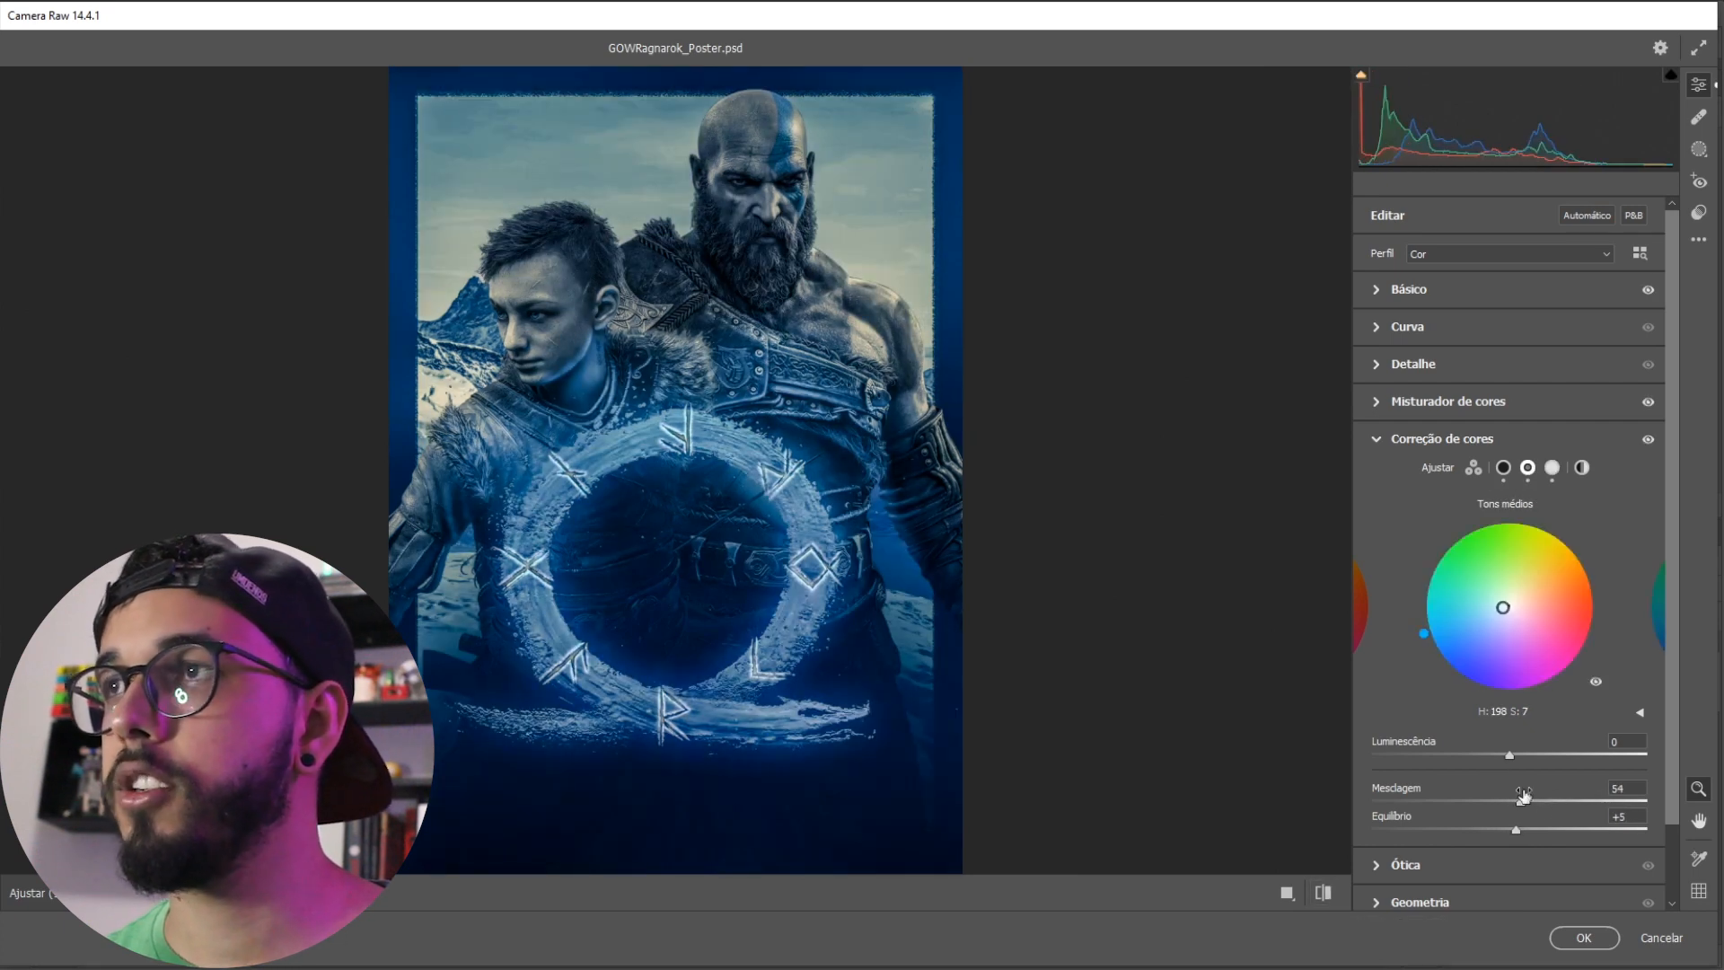
pyautogui.click(1602, 948)
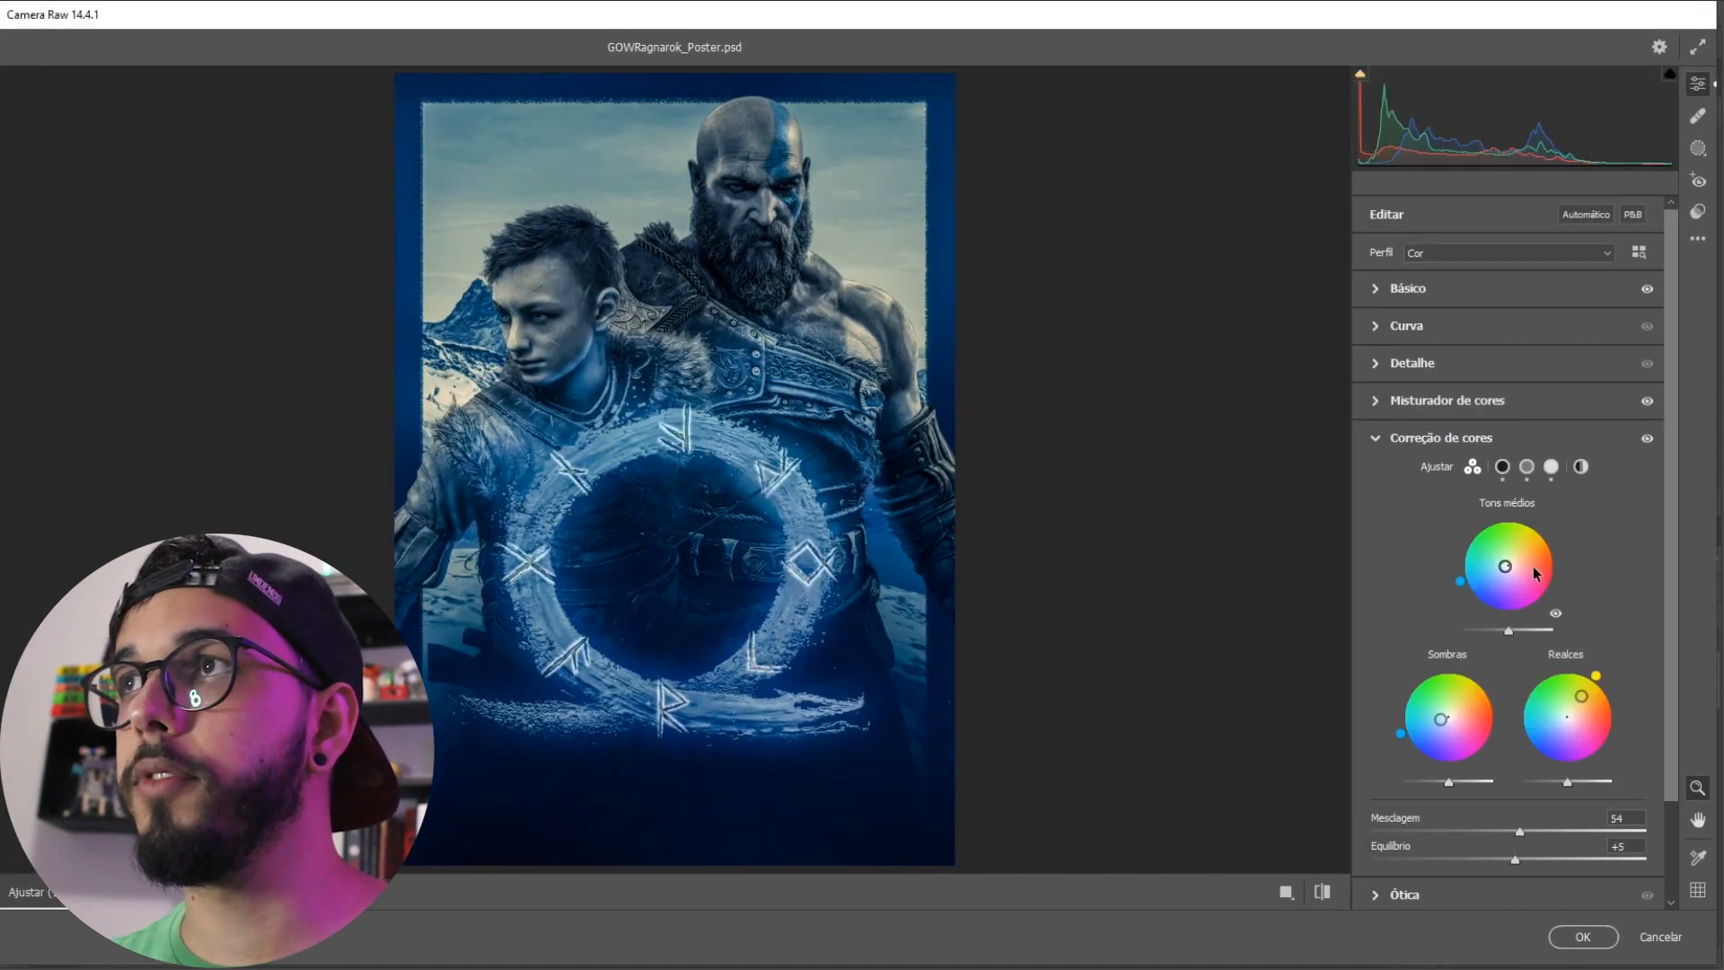
# Step: Leave the reopened Camera Raw settings without changes and compare Camada 5 with its smart filter hidden and shown
pyautogui.click(1653, 934)
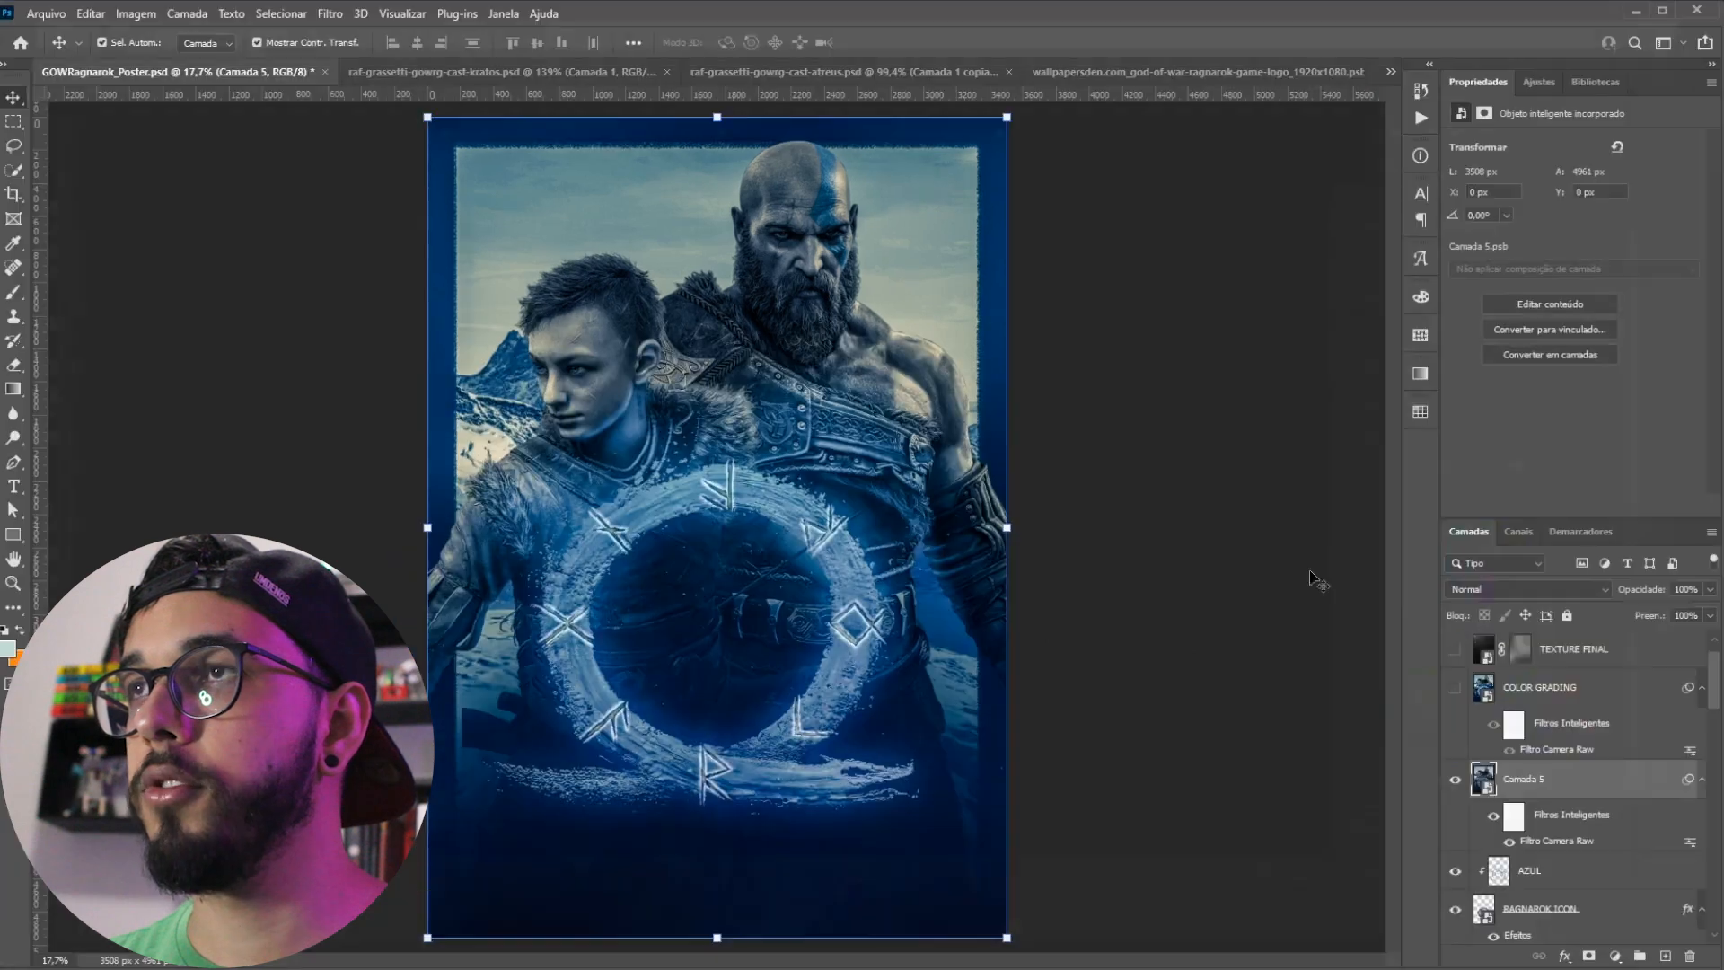
pyautogui.click(1509, 841)
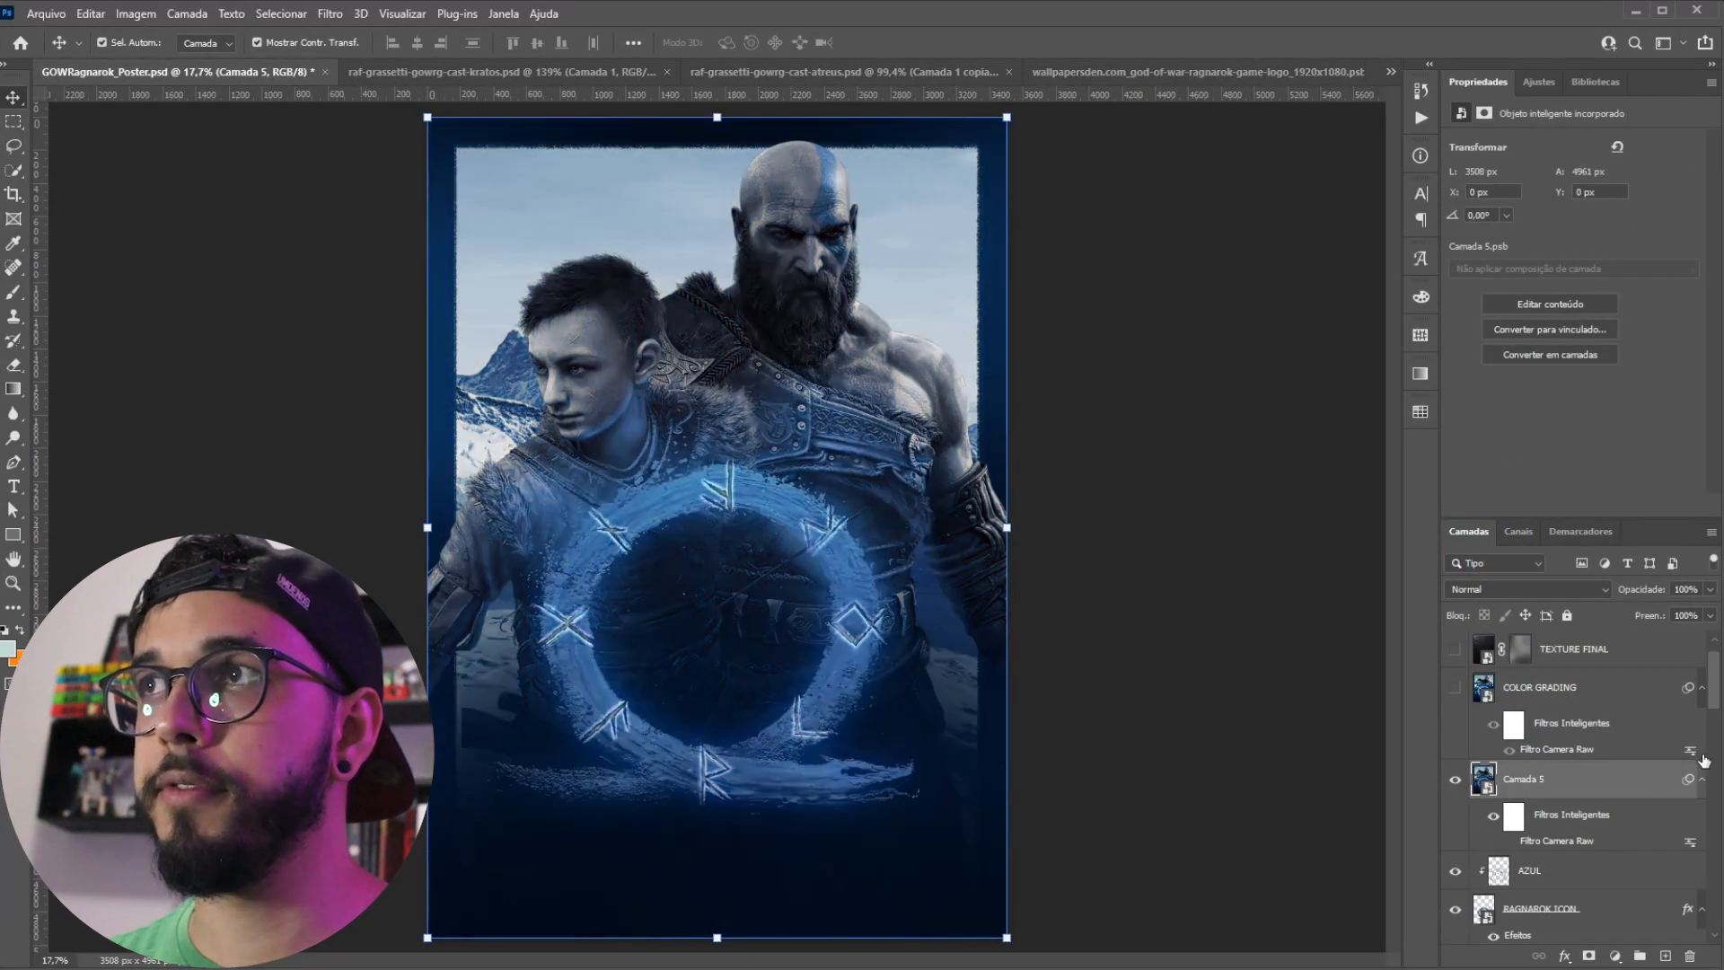
pyautogui.click(1510, 842)
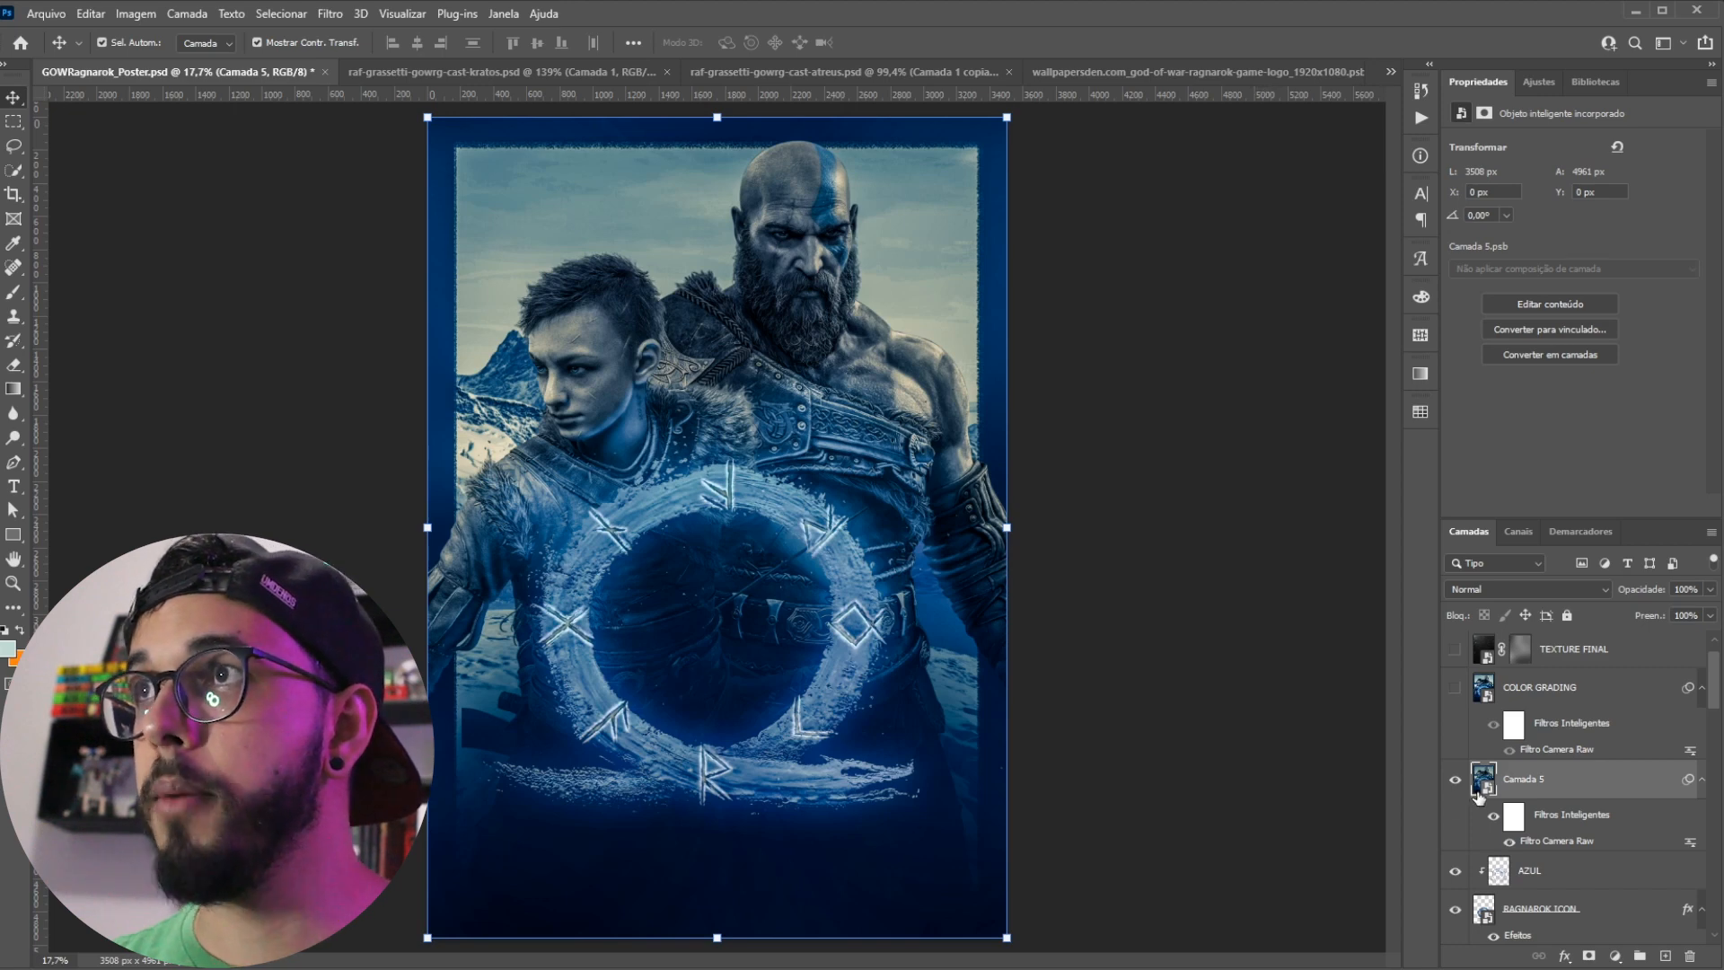
# Step: Show the LOGO layer above the graded artwork, inspect the God of War Ragnarök title up close, and select that layer
pyautogui.scroll(1, 1567, 752)
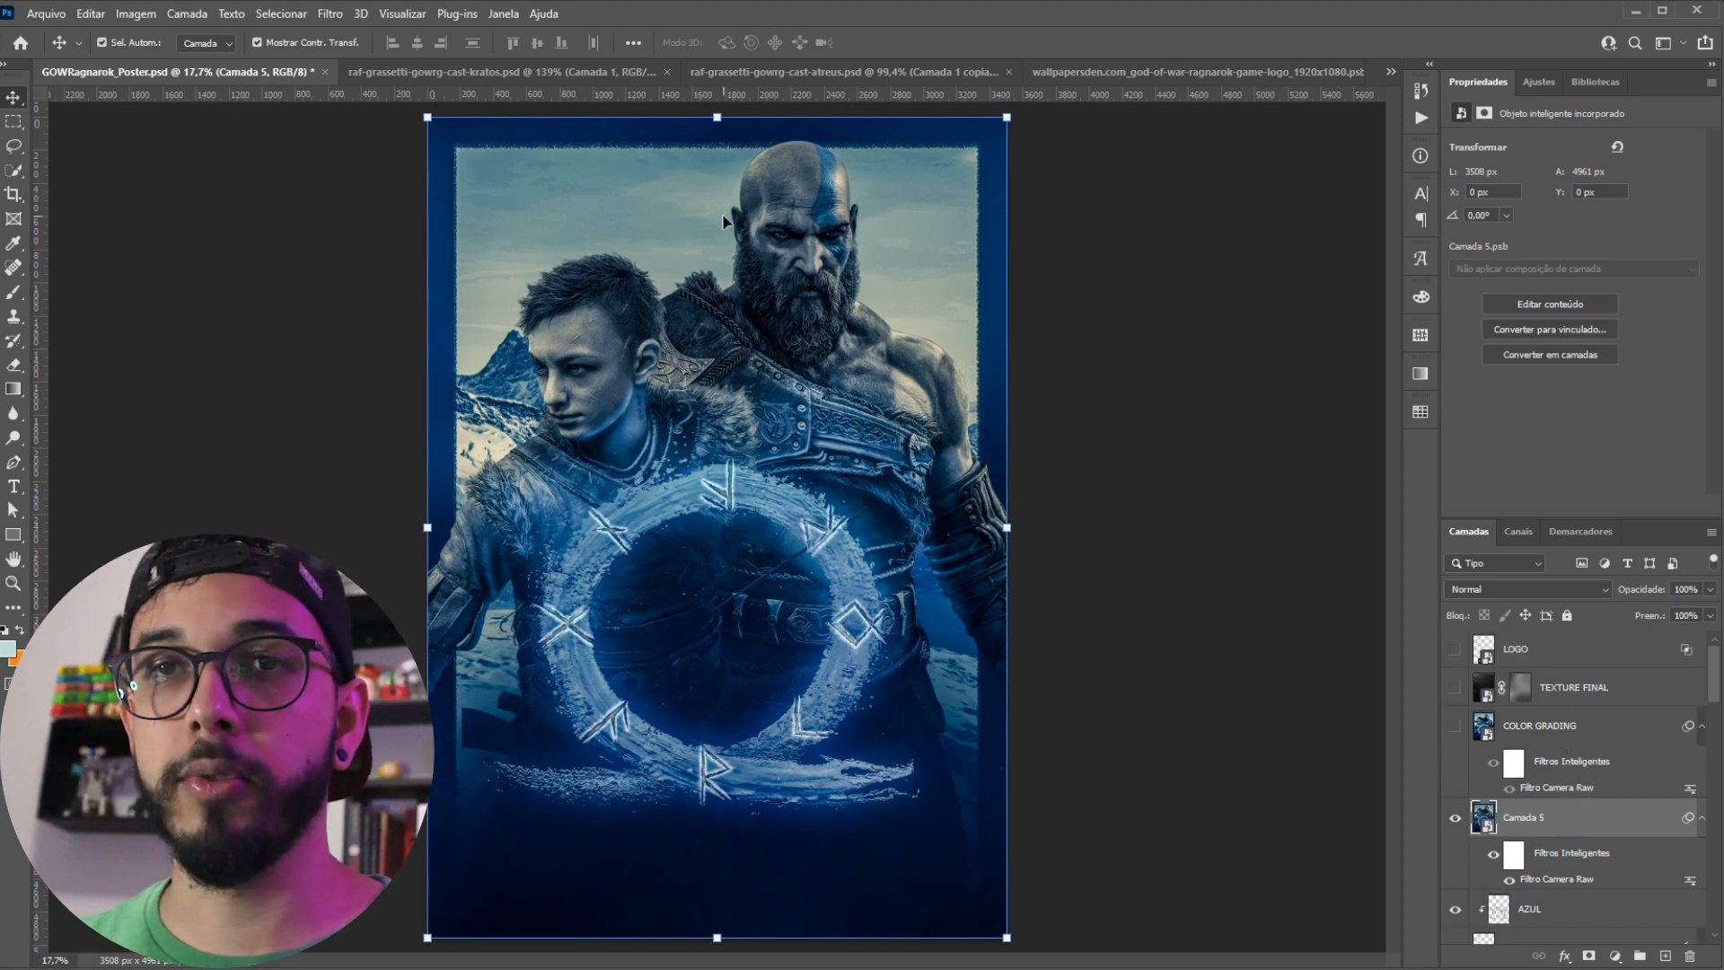
pyautogui.click(1456, 650)
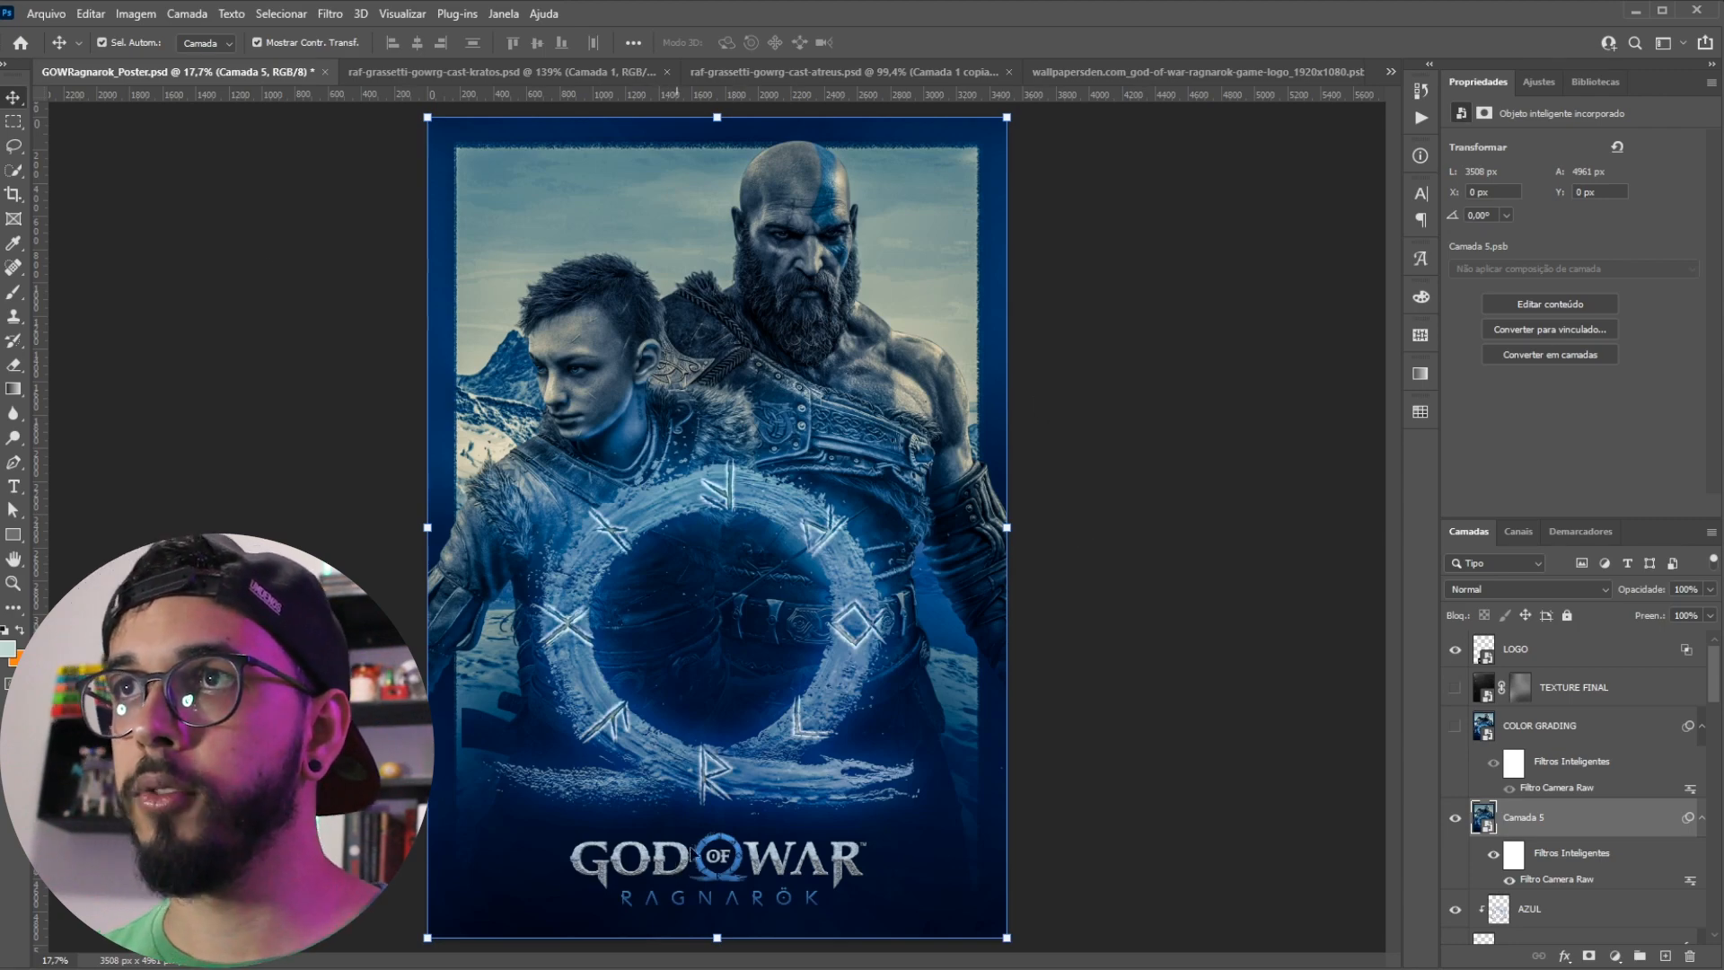
pyautogui.scroll(6, 849, 848)
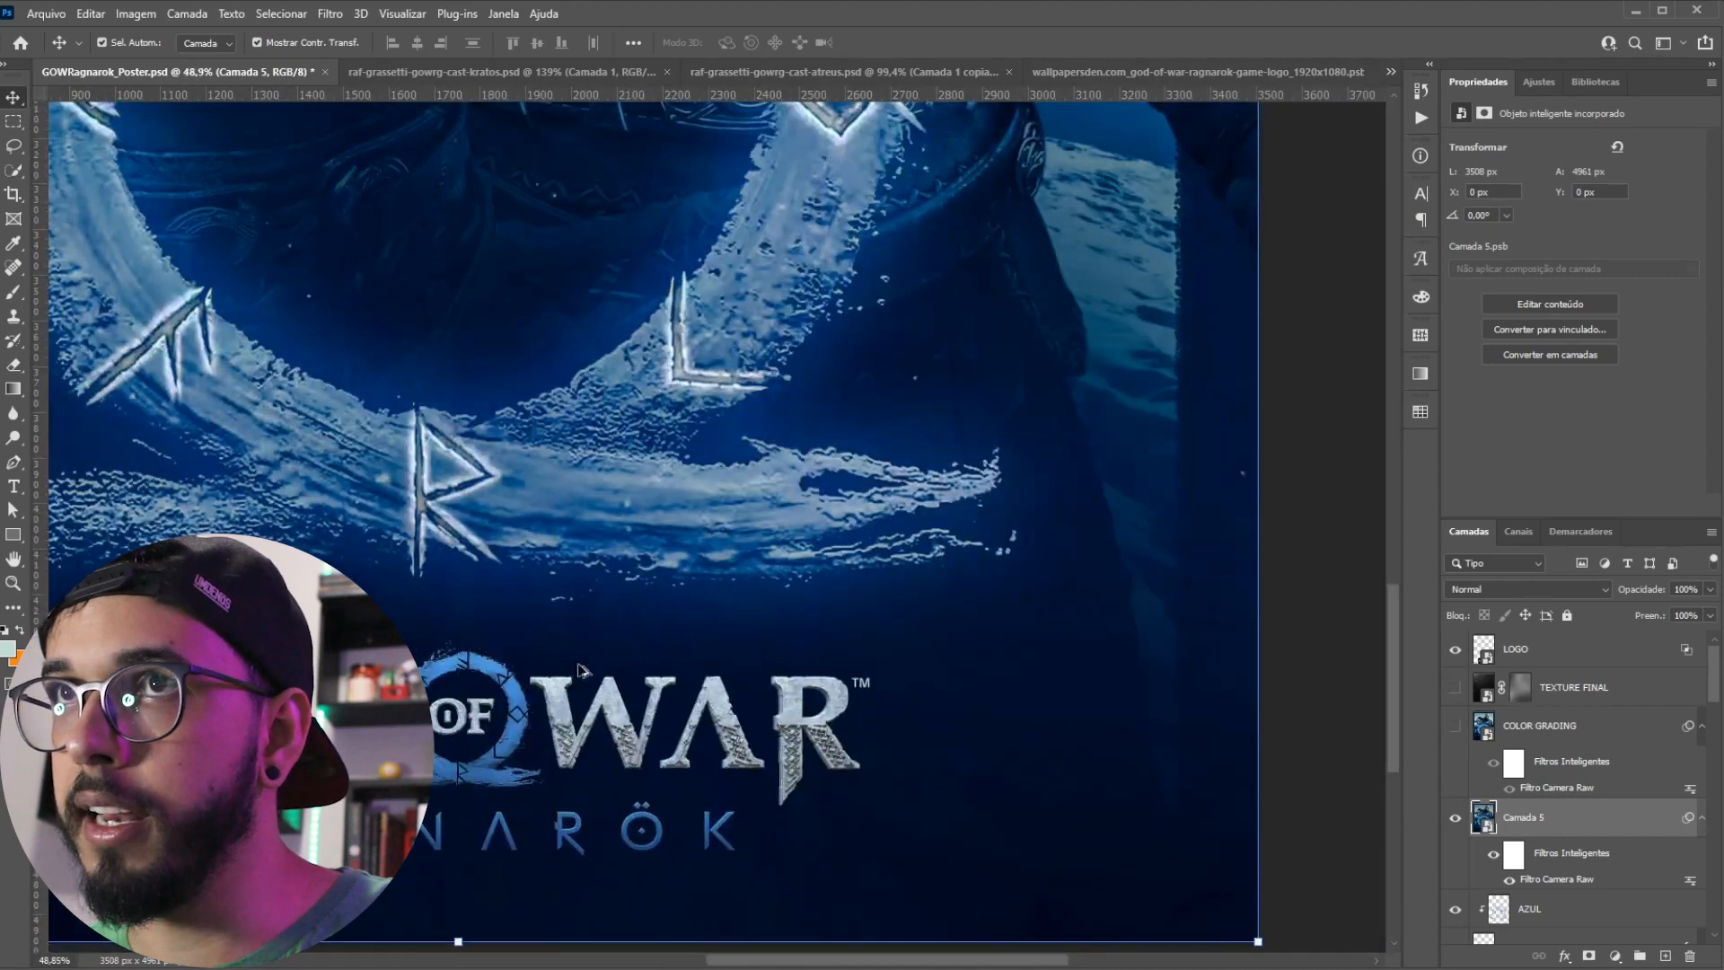
pyautogui.scroll(-5, 494, 660)
pyautogui.click(1526, 648)
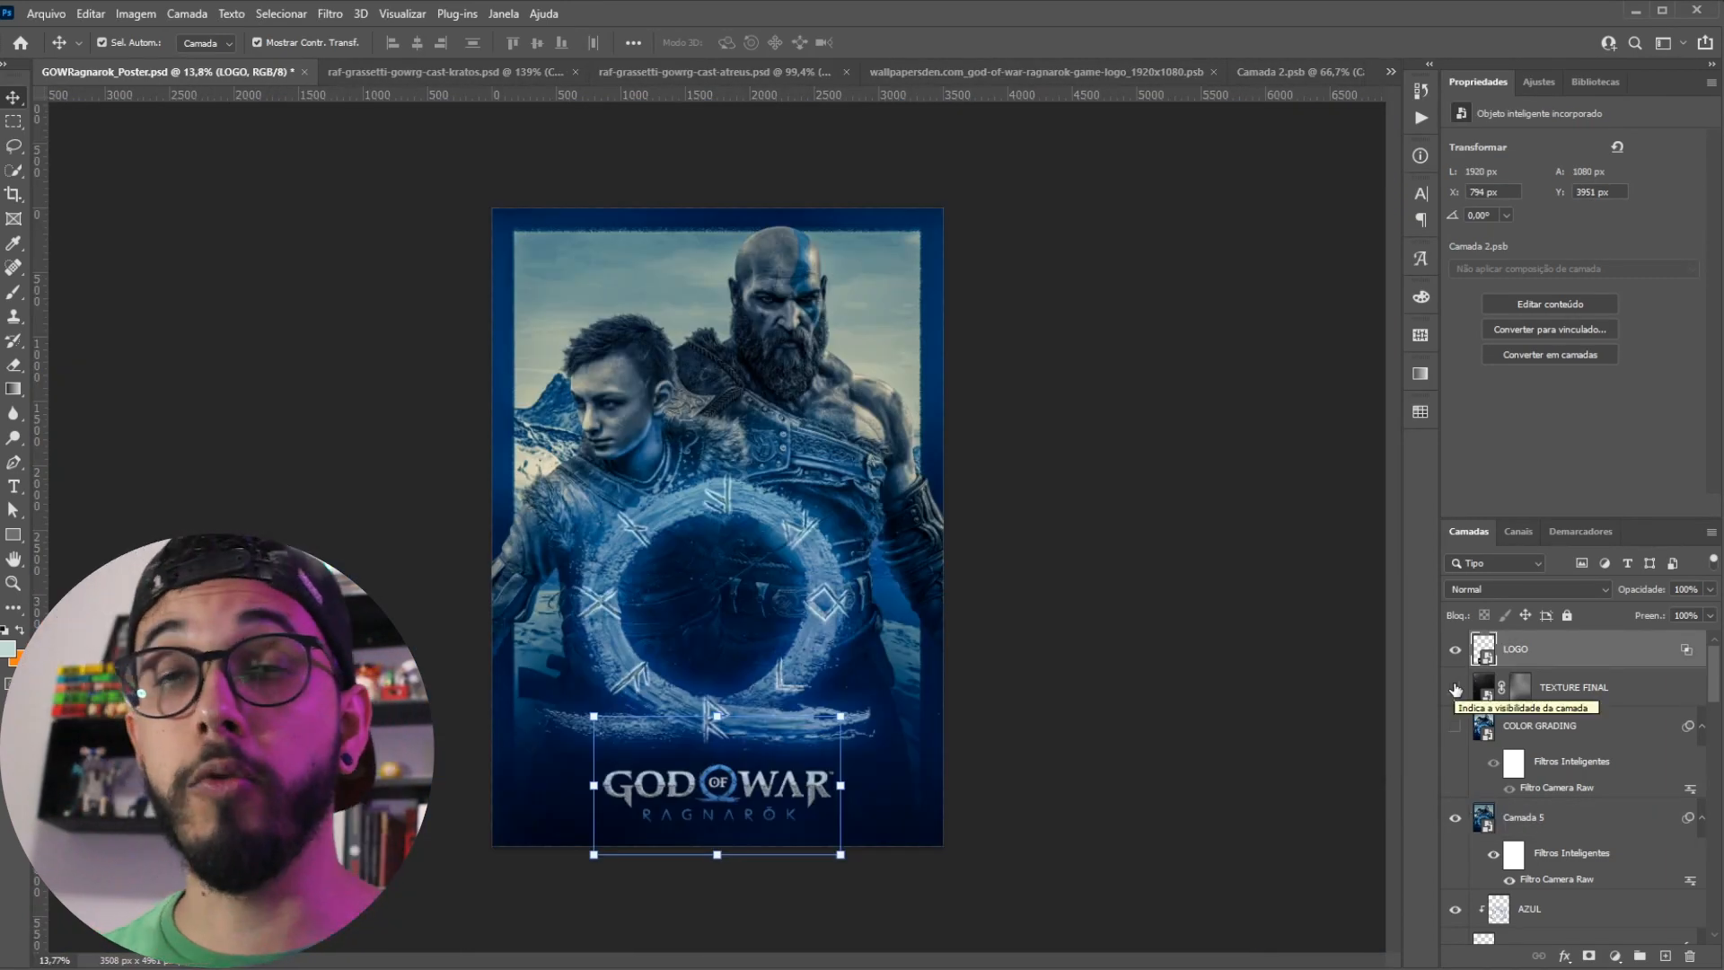
# Step: Show the TEXTURE FINAL layer over the poster, select it, and inspect the texture from the sky to the logo
pyautogui.click(1456, 689)
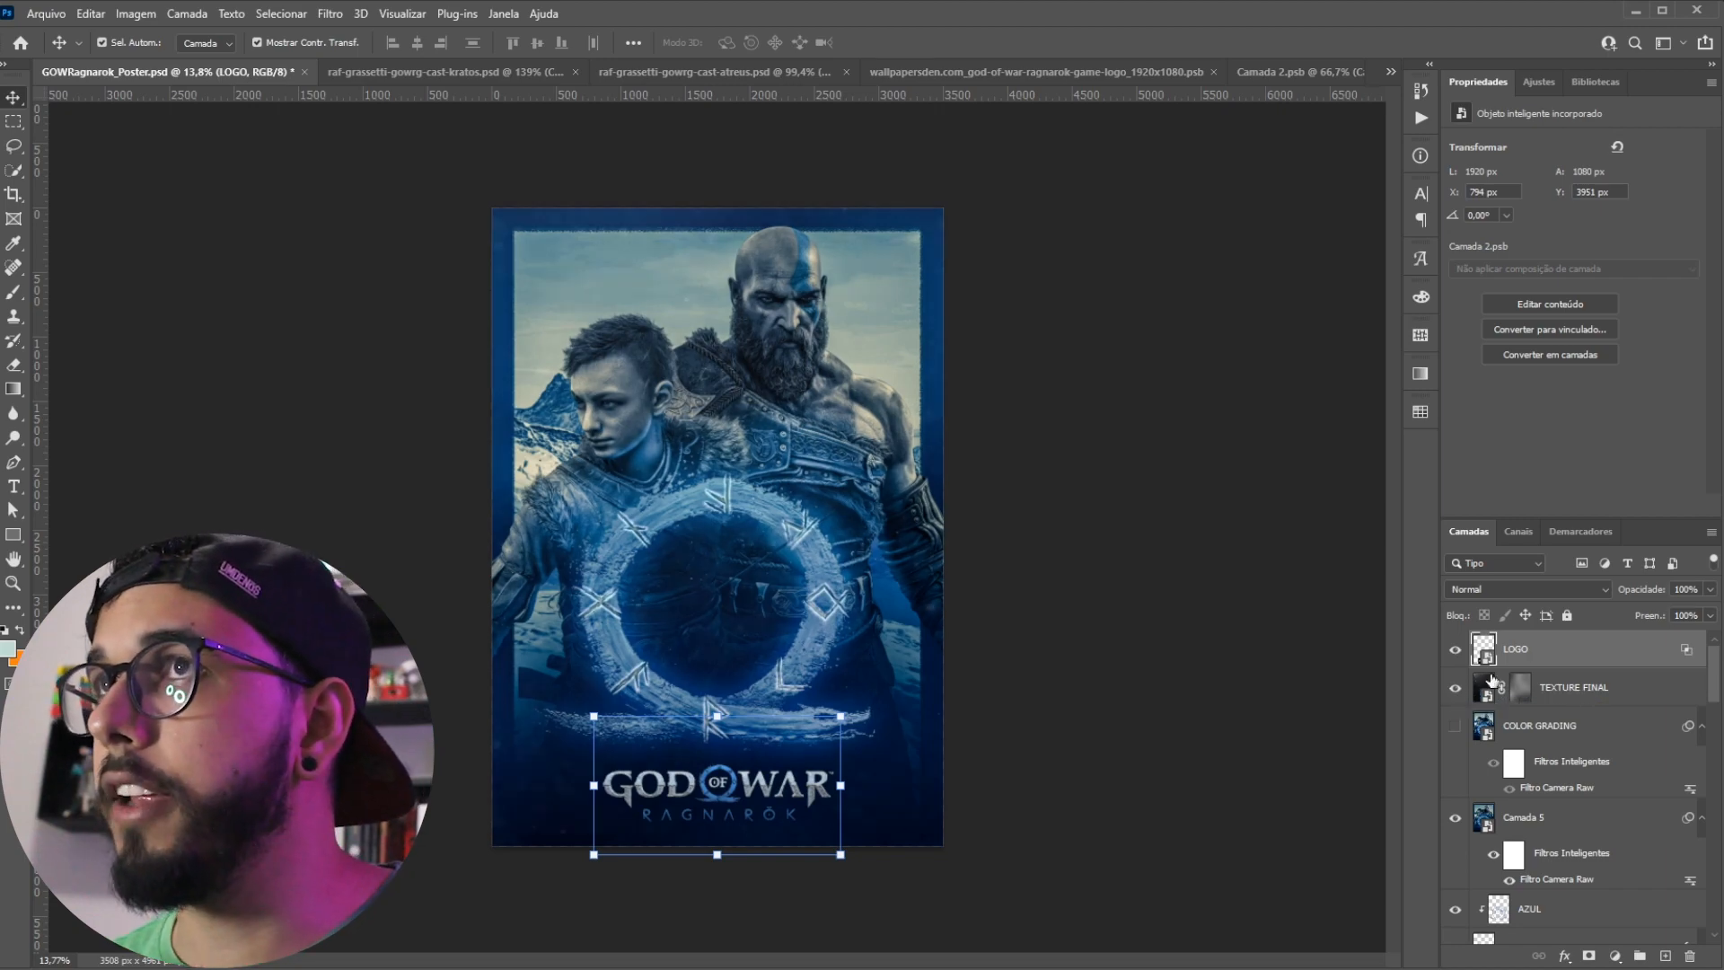
pyautogui.click(587, 218)
pyautogui.scroll(6, 588, 218)
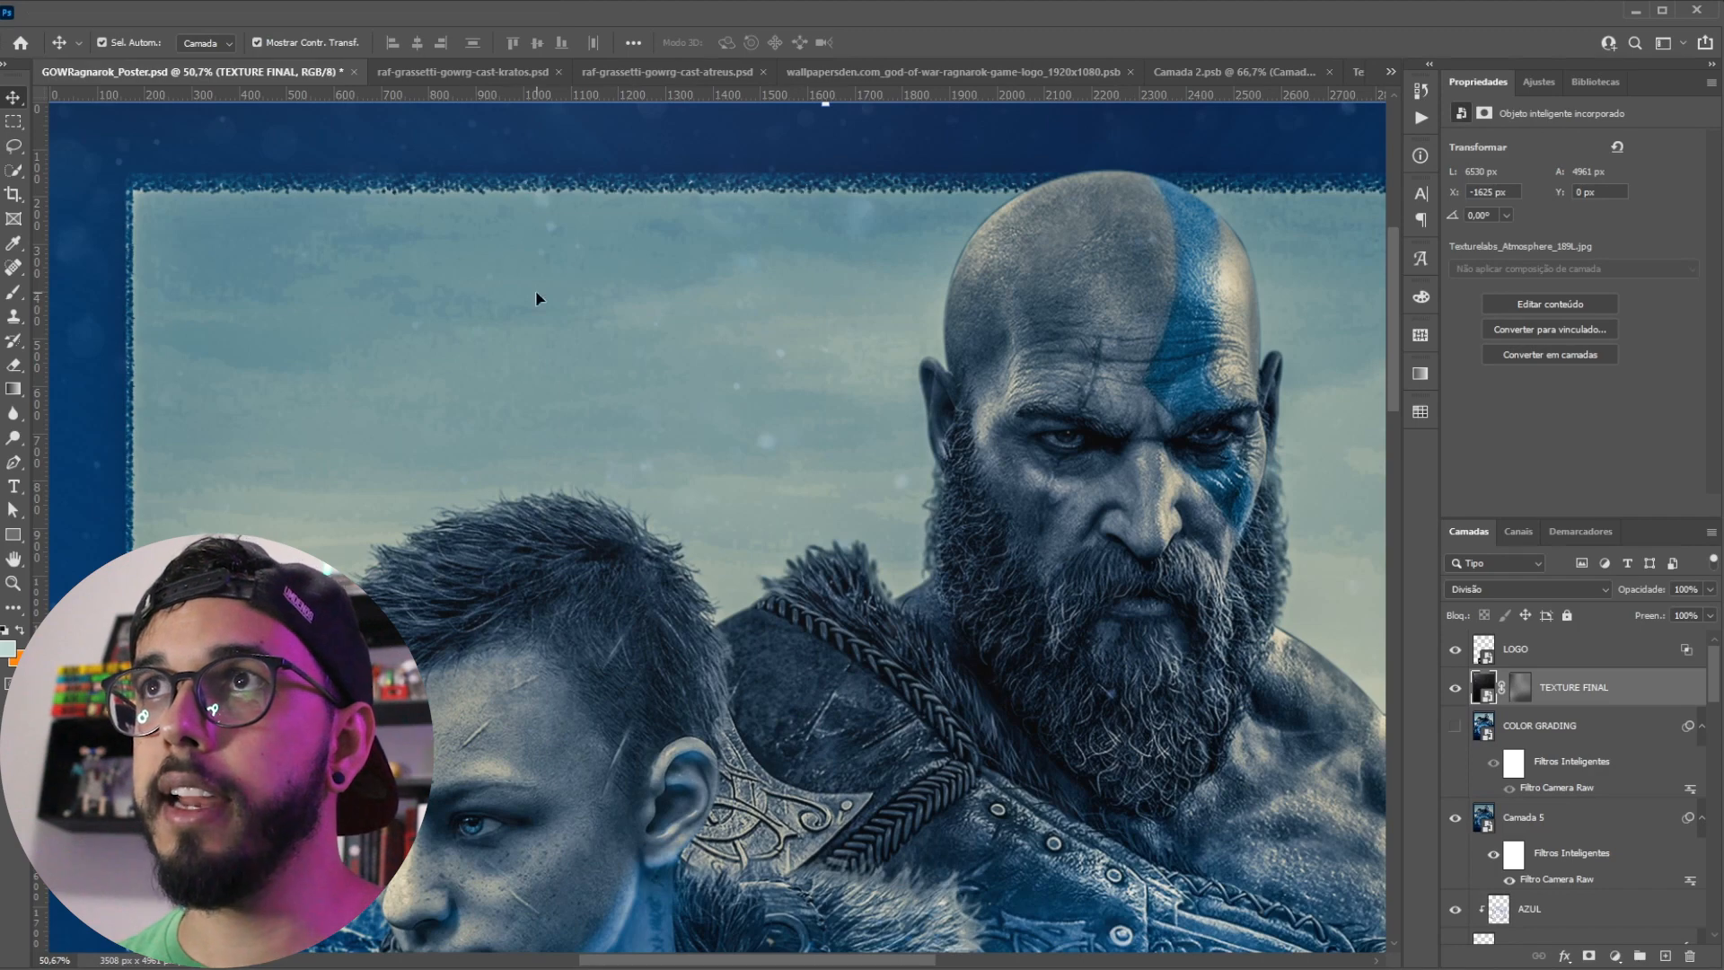
pyautogui.scroll(-3, 535, 298)
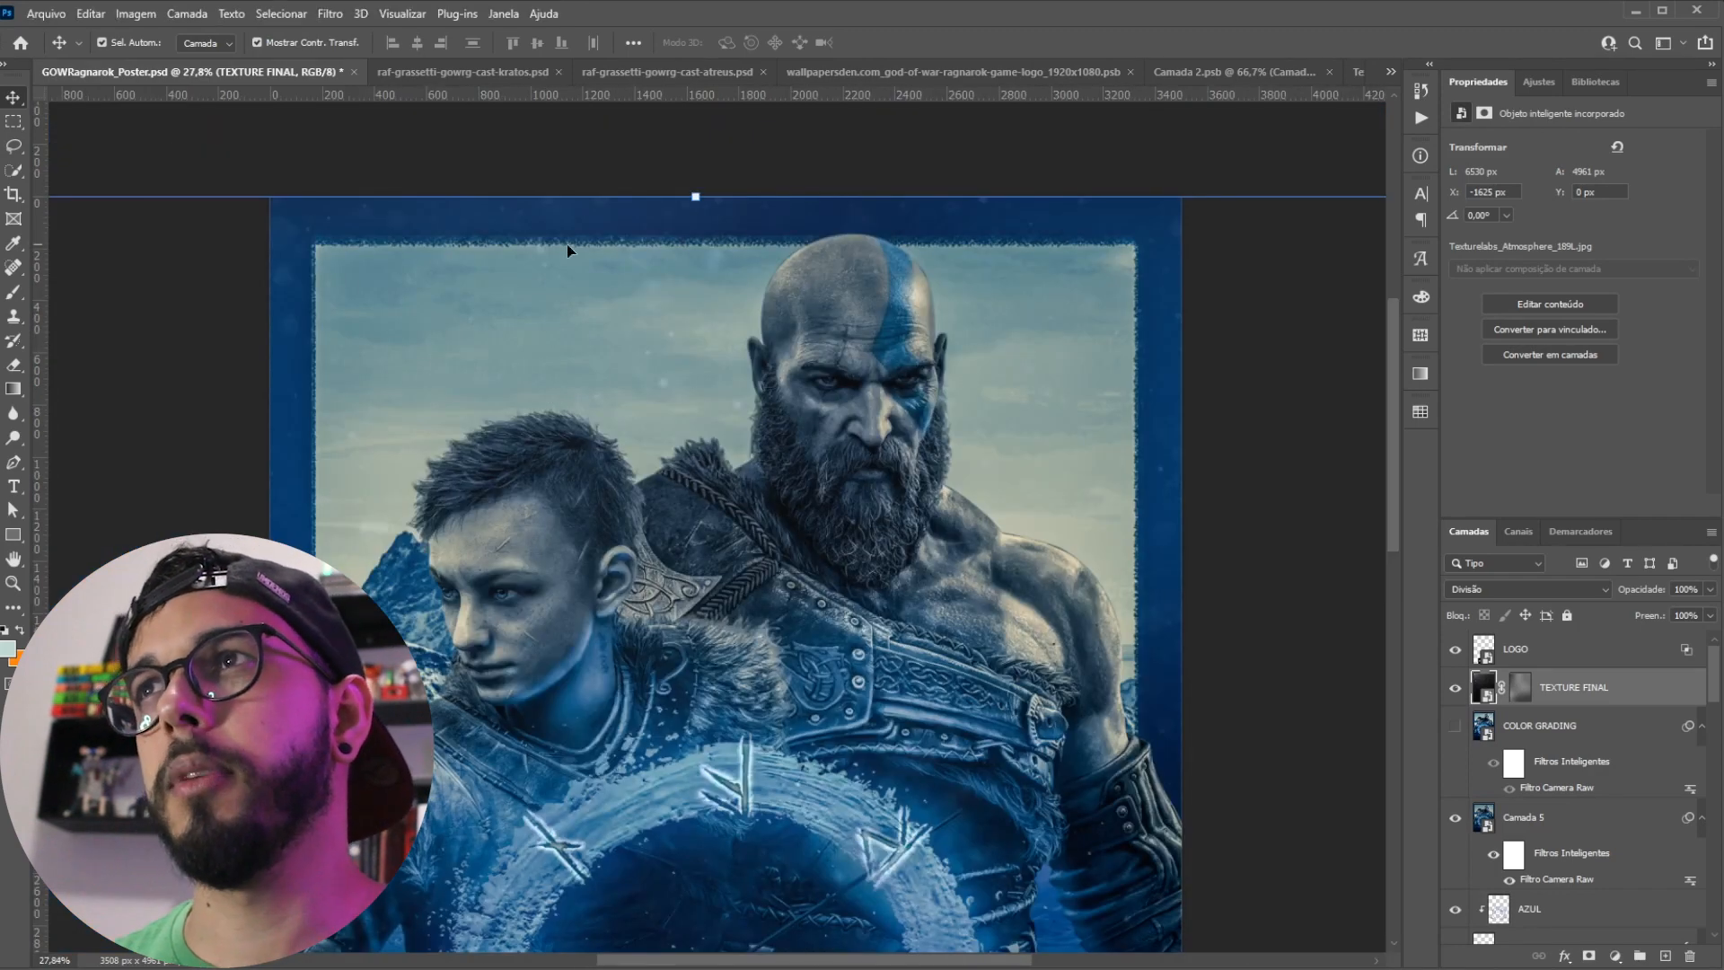
pyautogui.scroll(-6, 507, 262)
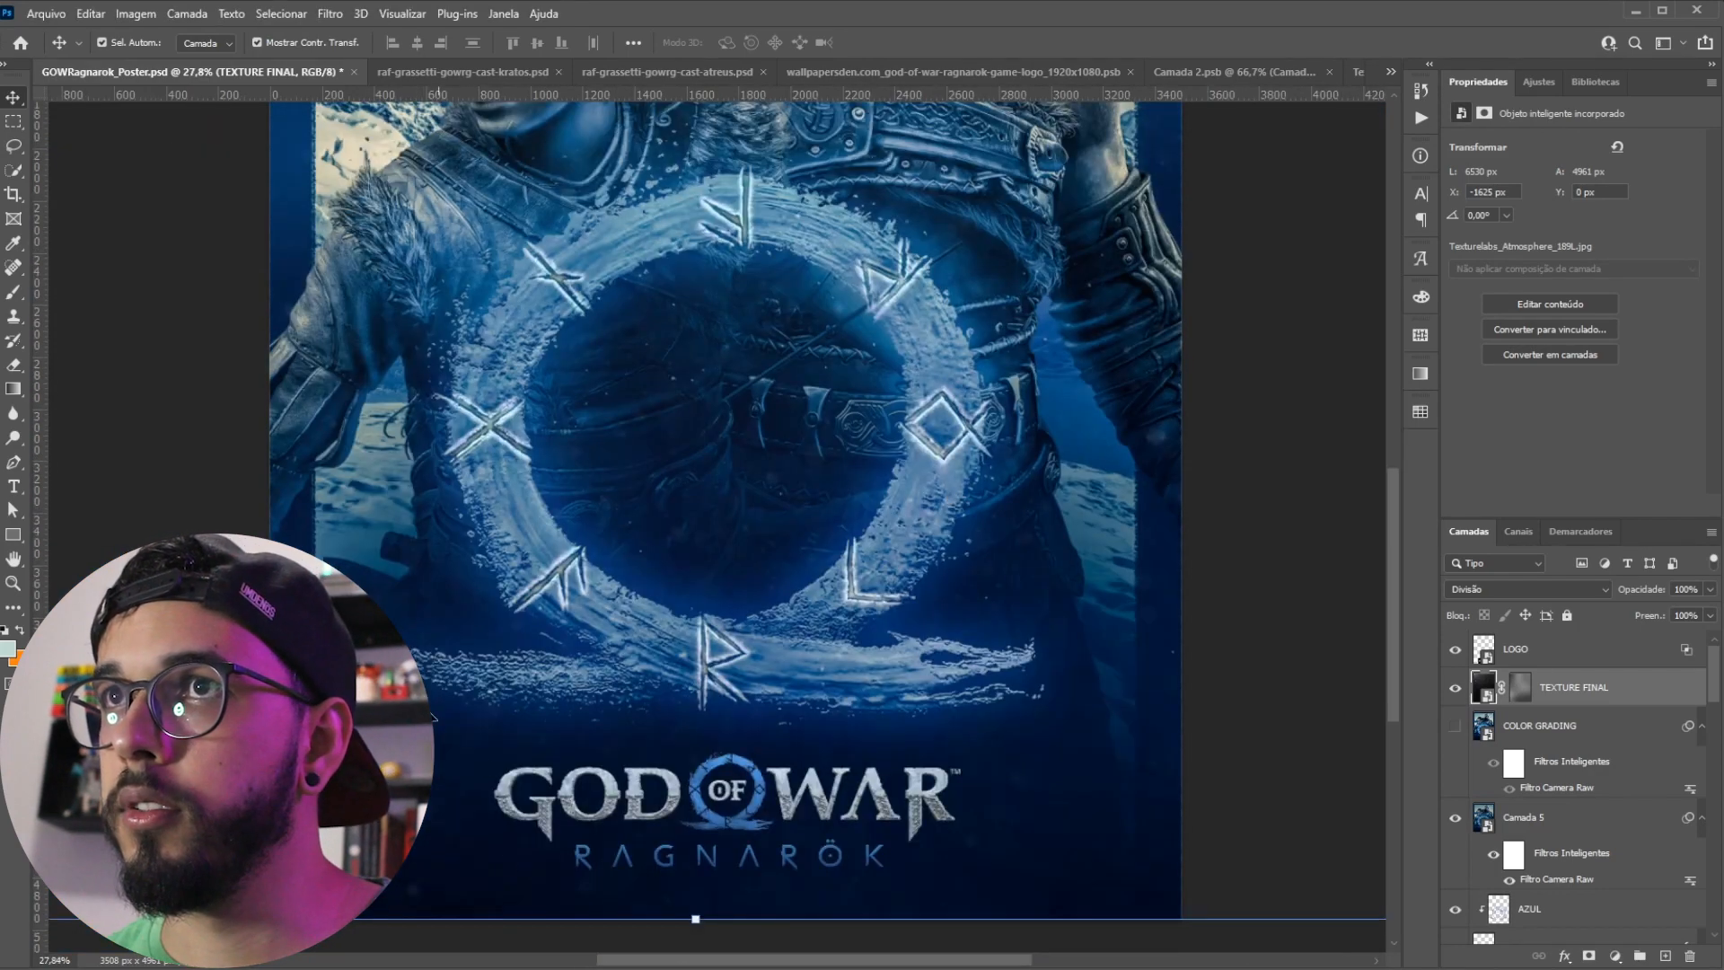
# Step: Compare the poster with the TEXTURE FINAL layer hidden and shown, leave the layer on, and deselect all layers
pyautogui.click(1456, 687)
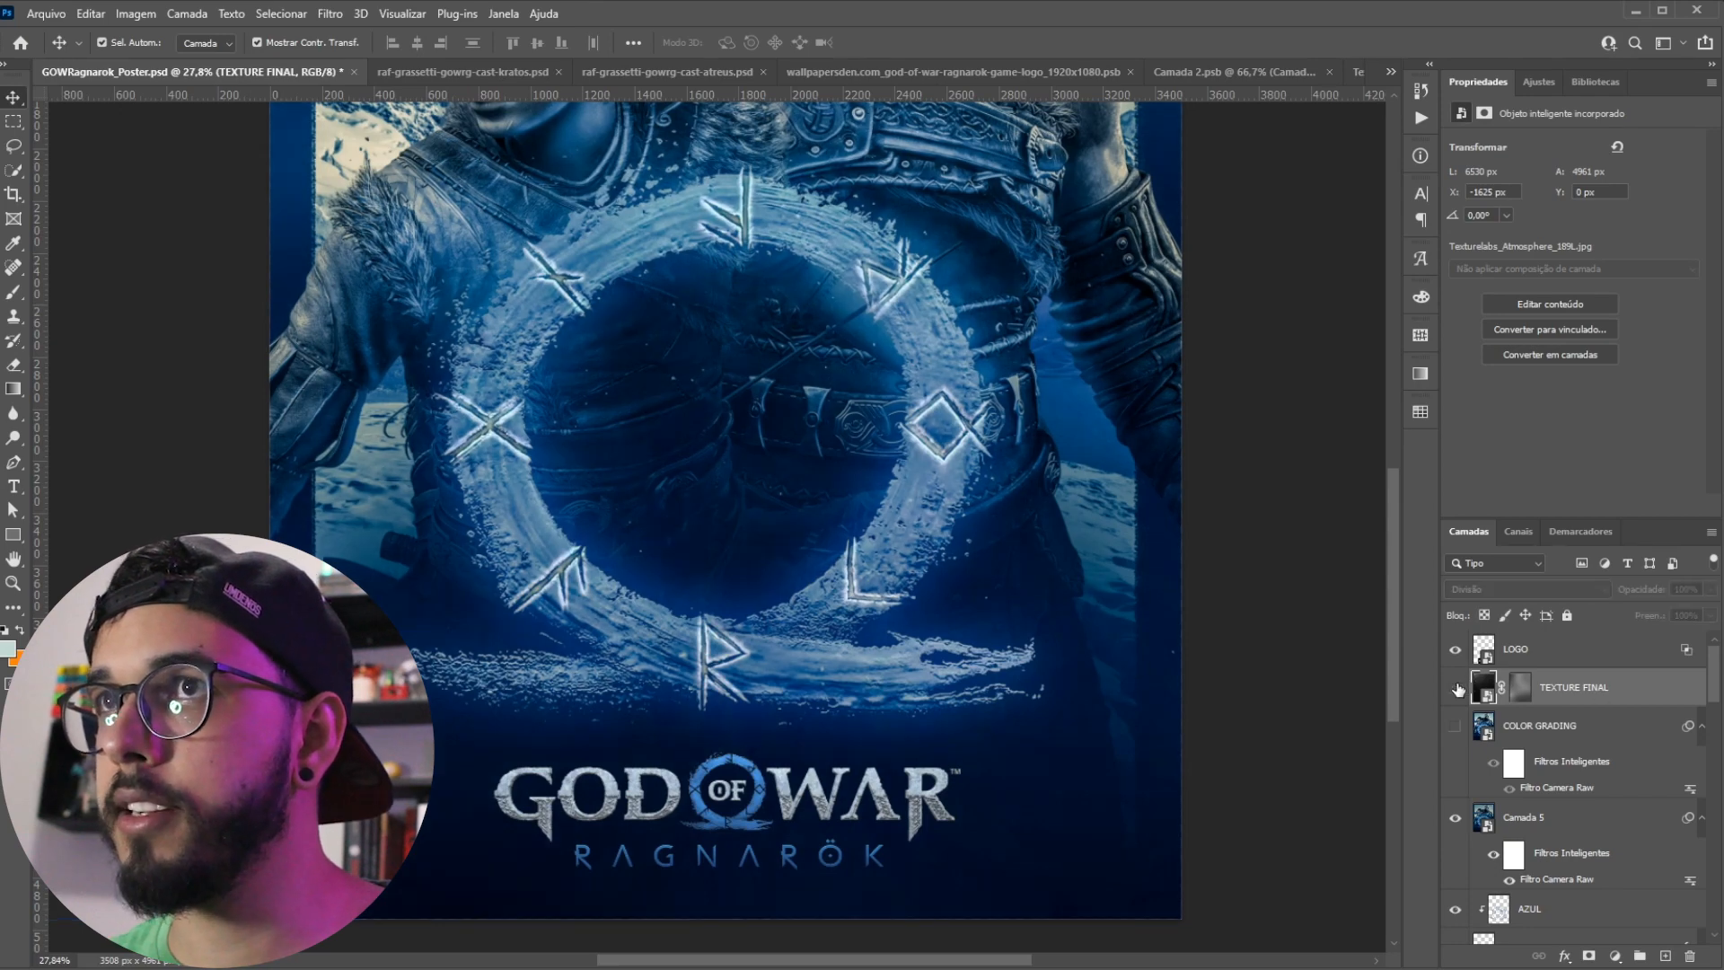
pyautogui.scroll(5, 1113, 743)
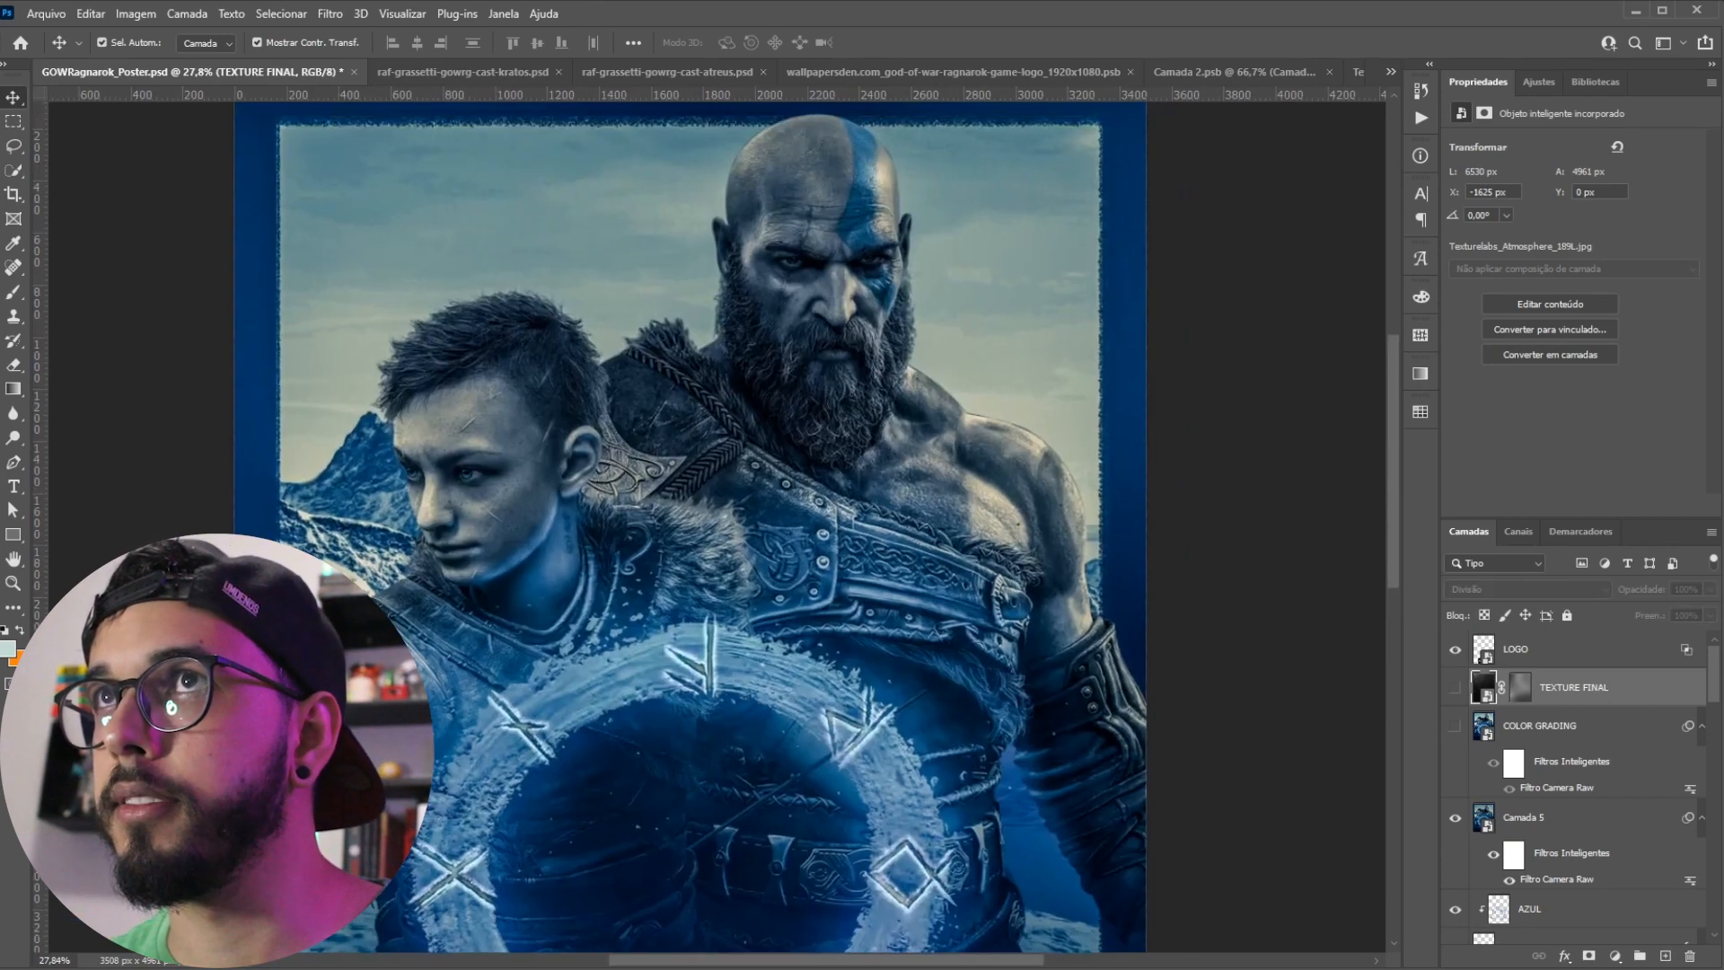
pyautogui.moveTo(308, 250); pyautogui.dragTo(298, 437)
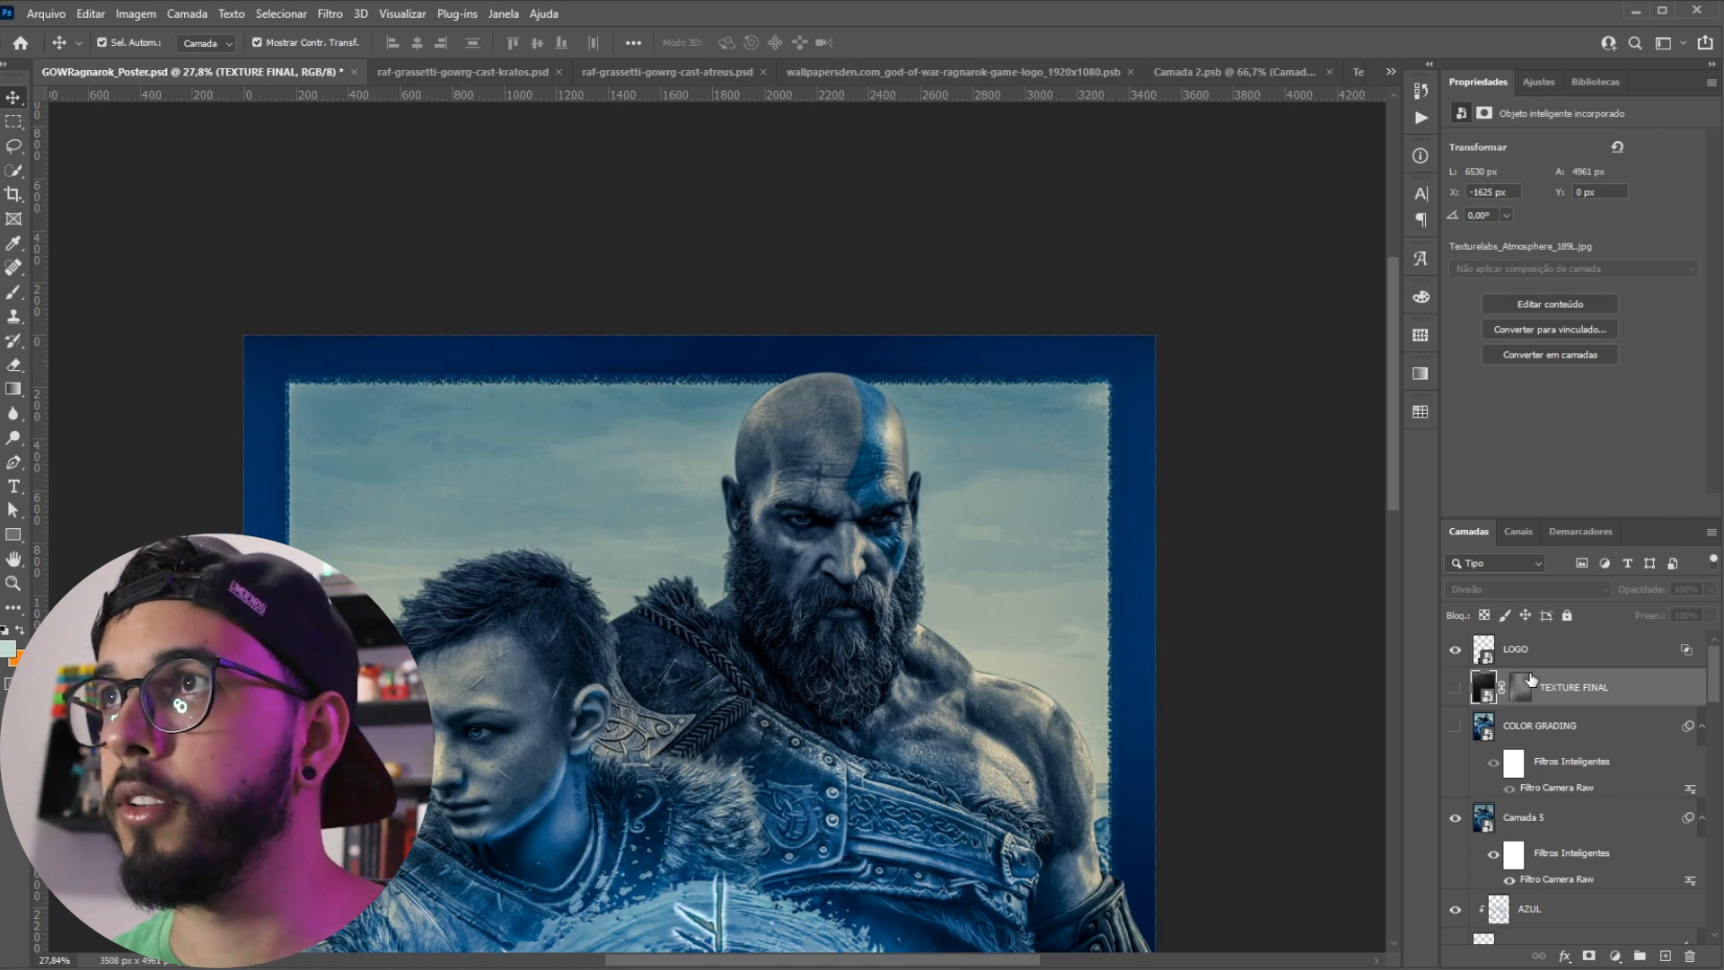
pyautogui.click(1455, 689)
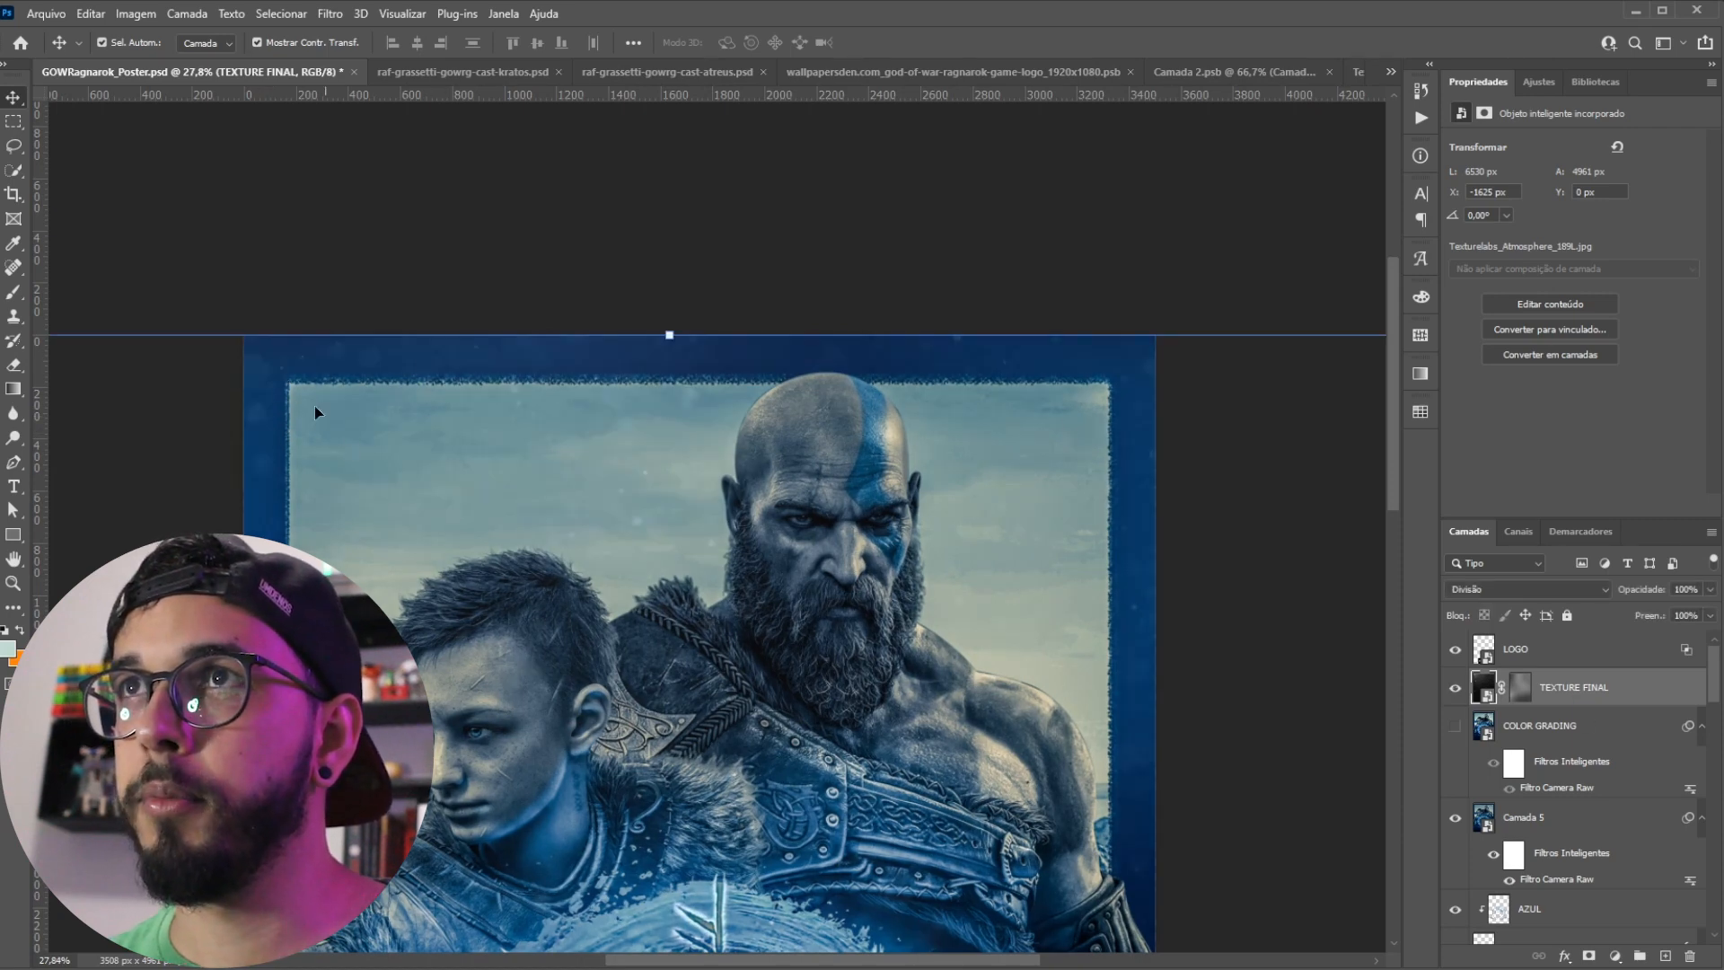
pyautogui.scroll(-5, 1192, 627)
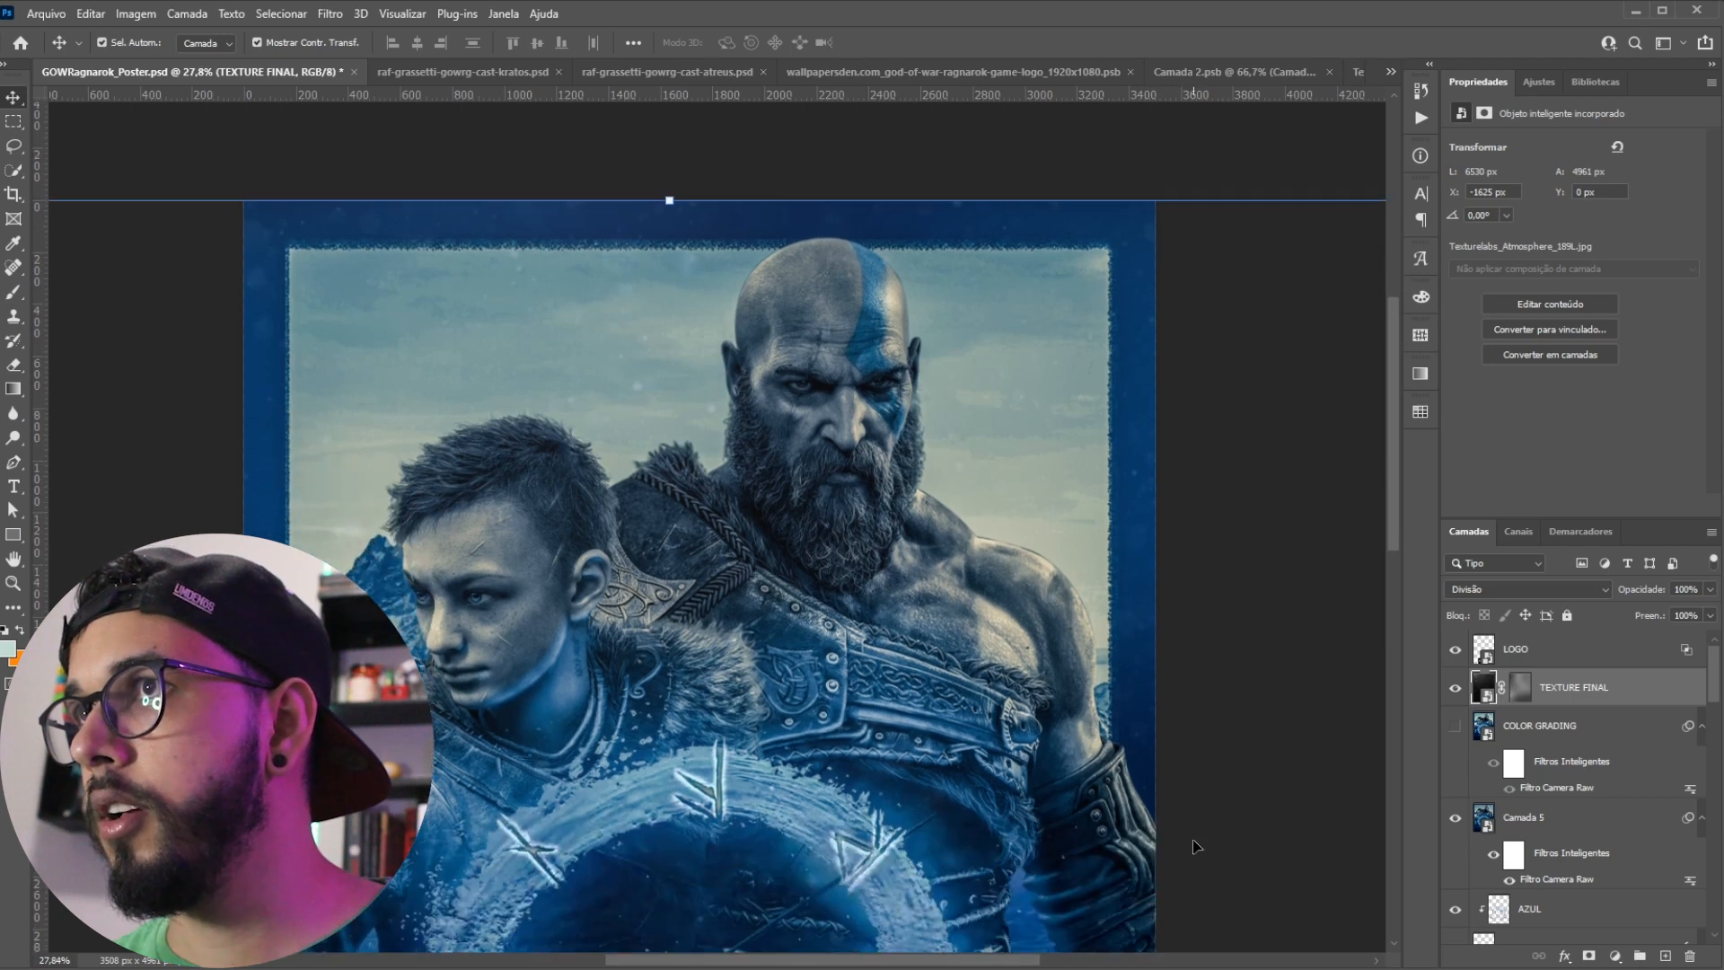
pyautogui.scroll(-3, 1197, 845)
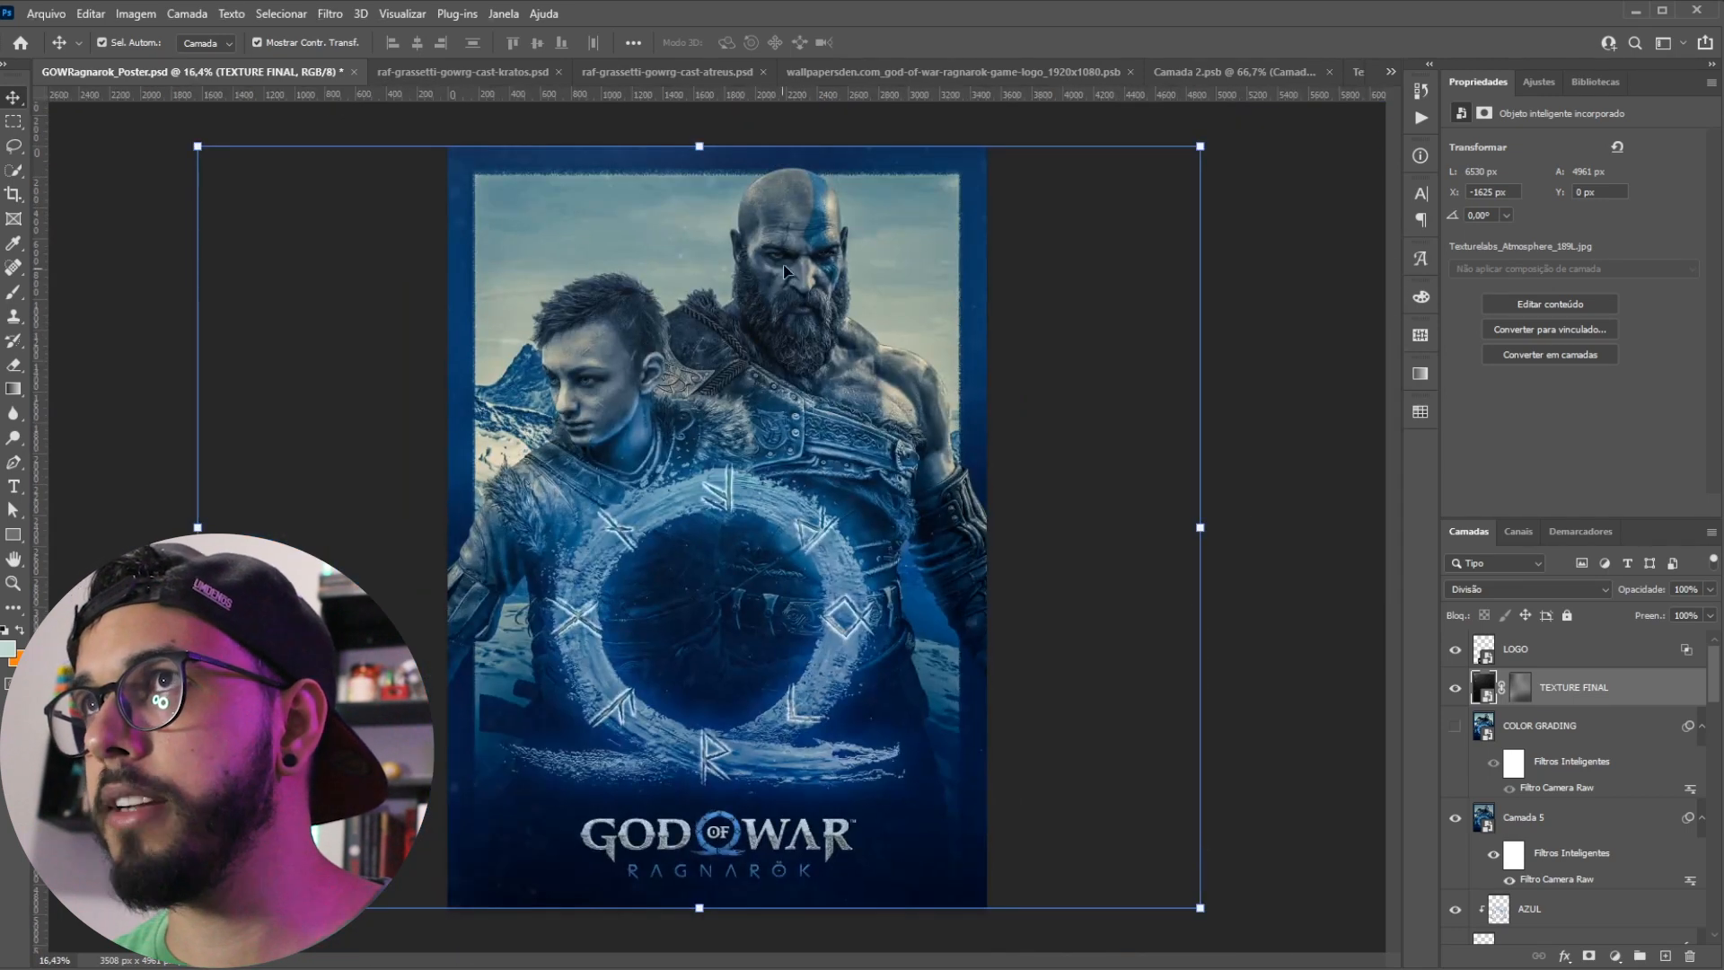
pyautogui.click(1094, 500)
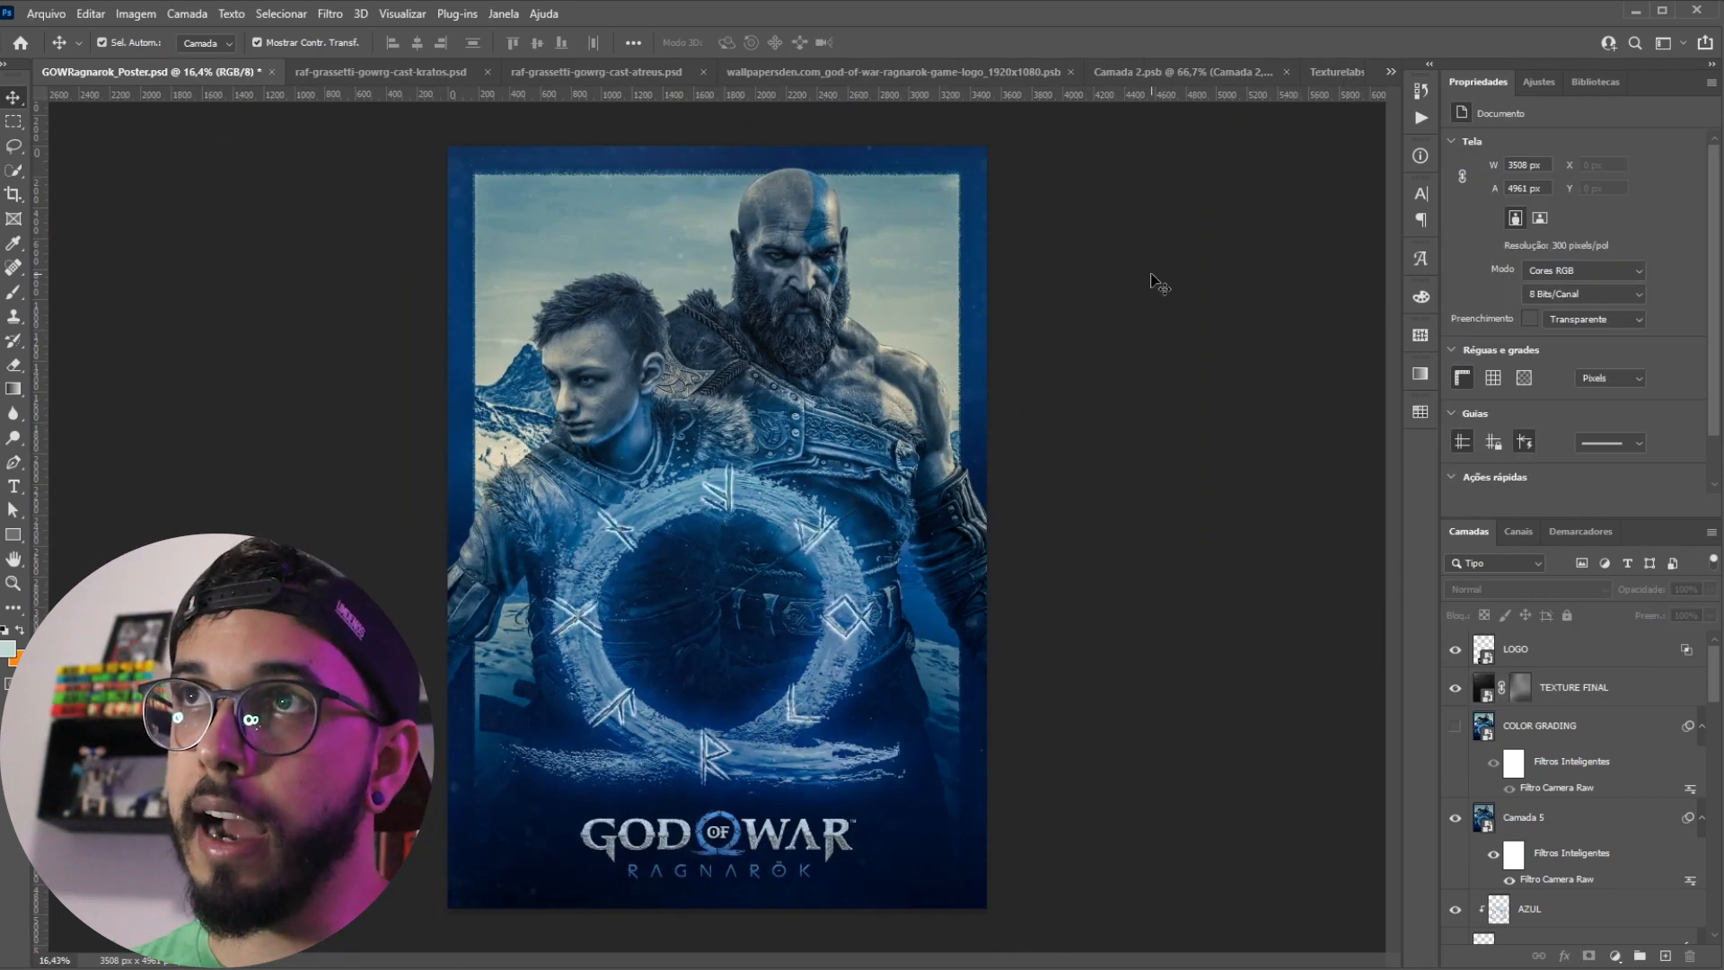